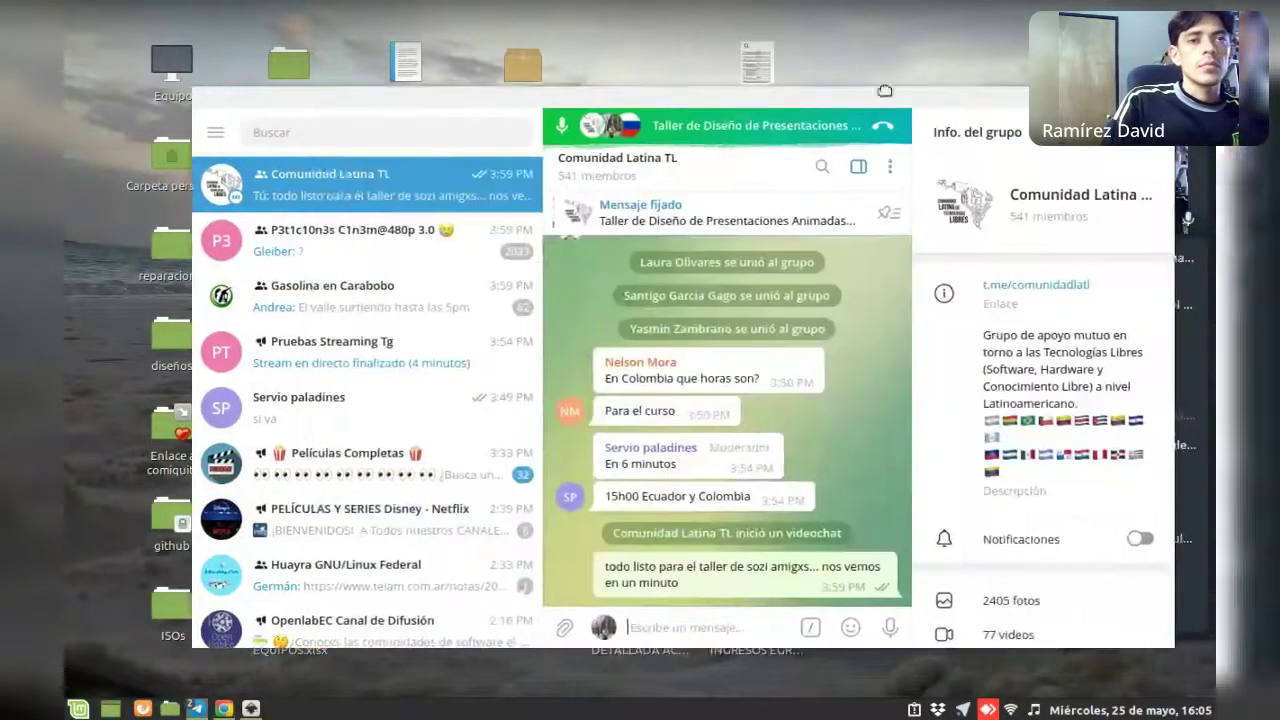
Hide the Telegram community group chat so only the video call with screen share stays visible
{"action": "left_click_drag", "start_coordinate": [928, 97], "coordinate": [848, 54]}
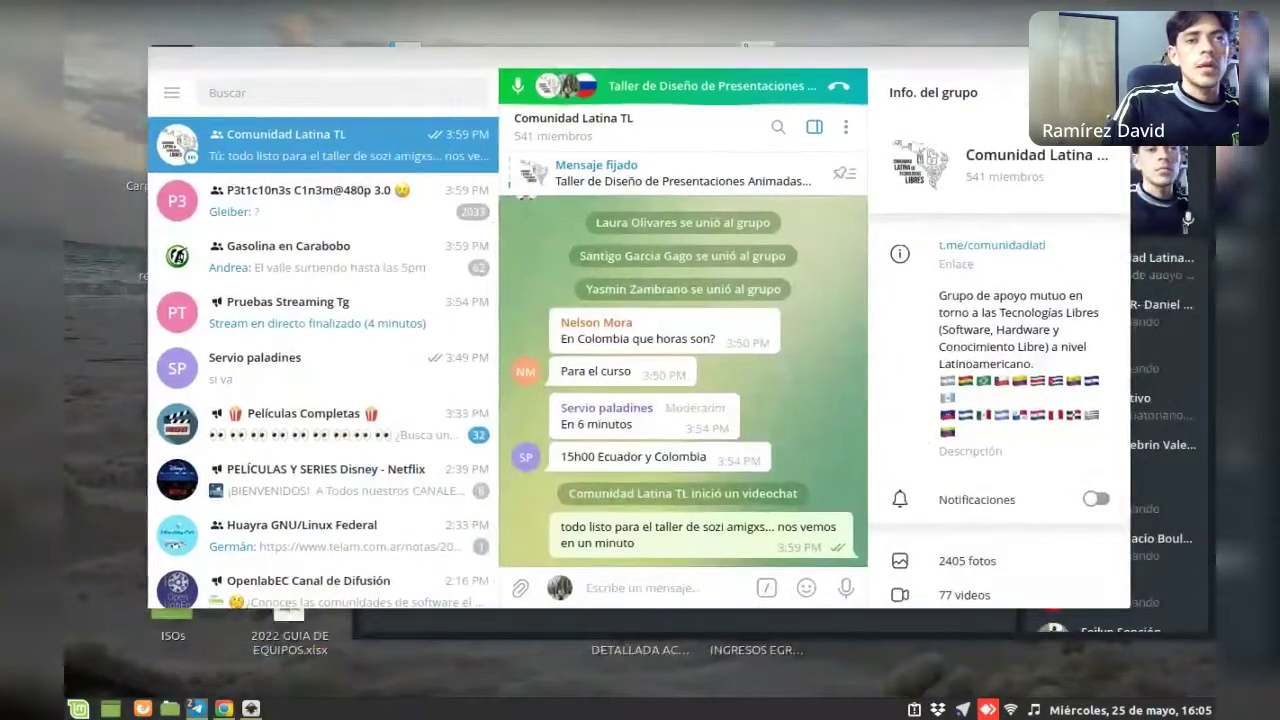
{"action": "key", "text": "ctrl+w"}
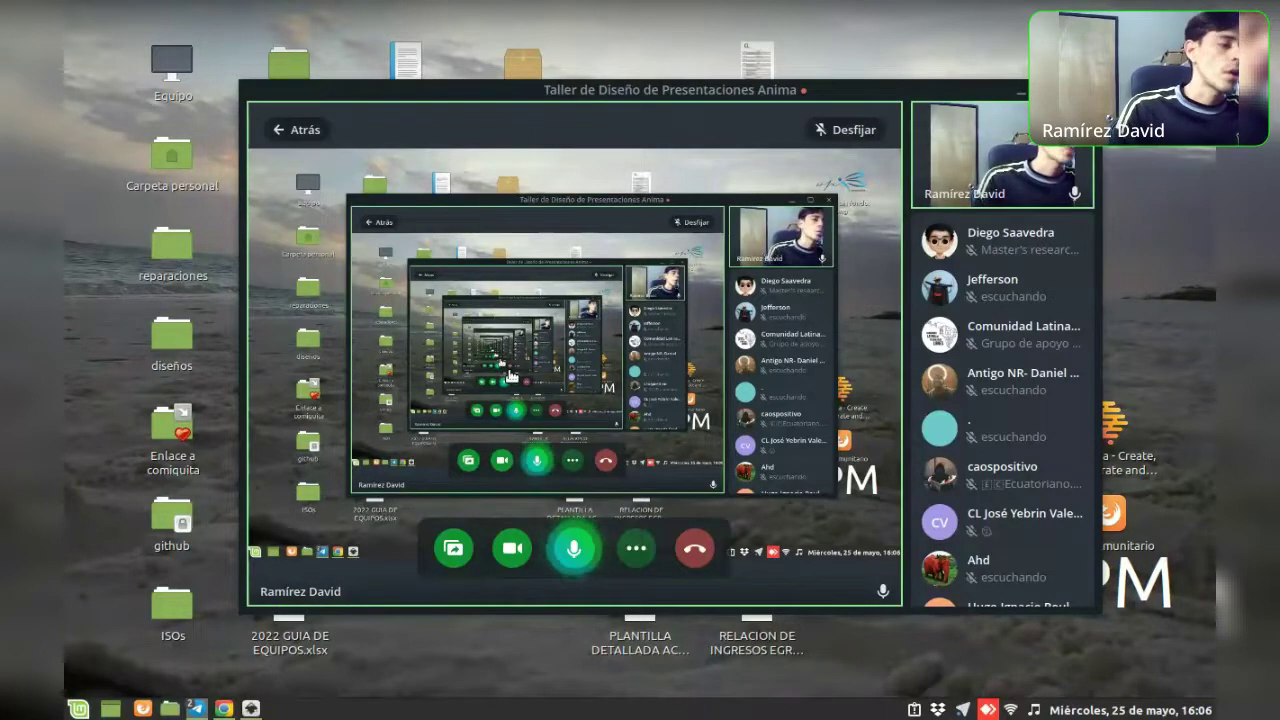
{"action": "left_click", "coordinate": [142, 708]}
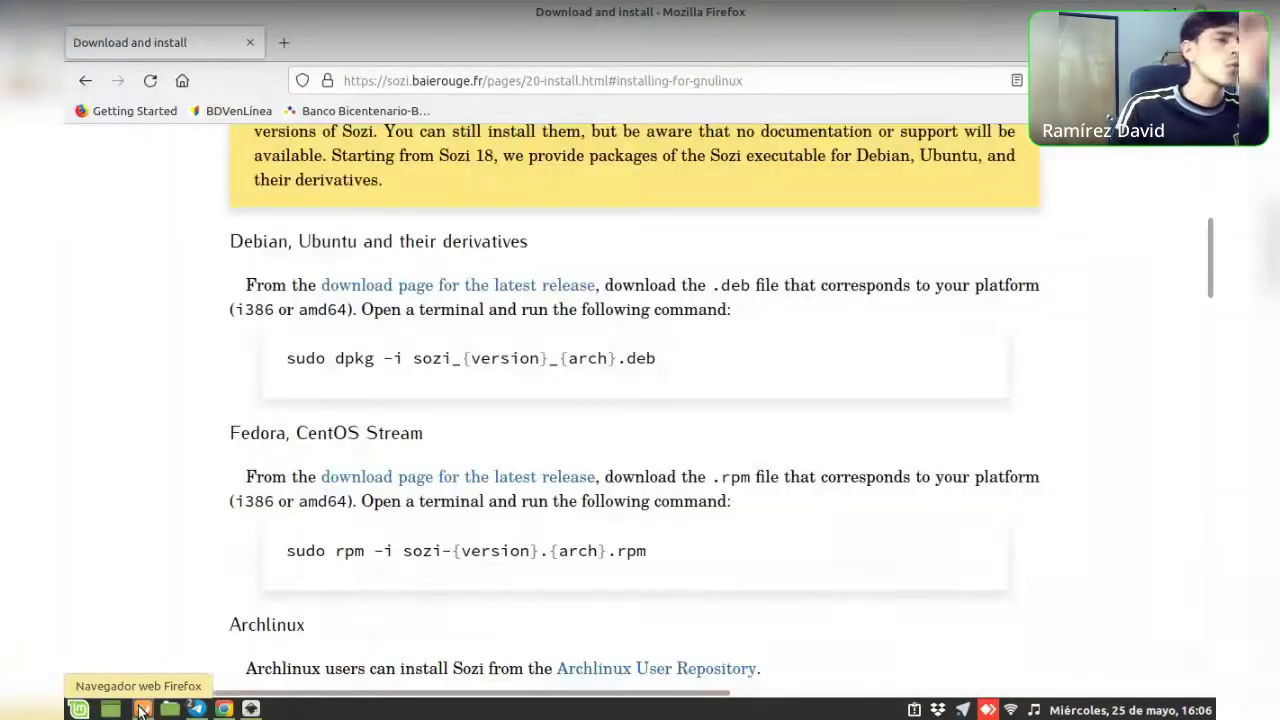
Replace the Firefox address to go to the Google home page
{"action": "left_click", "coordinate": [522, 84]}
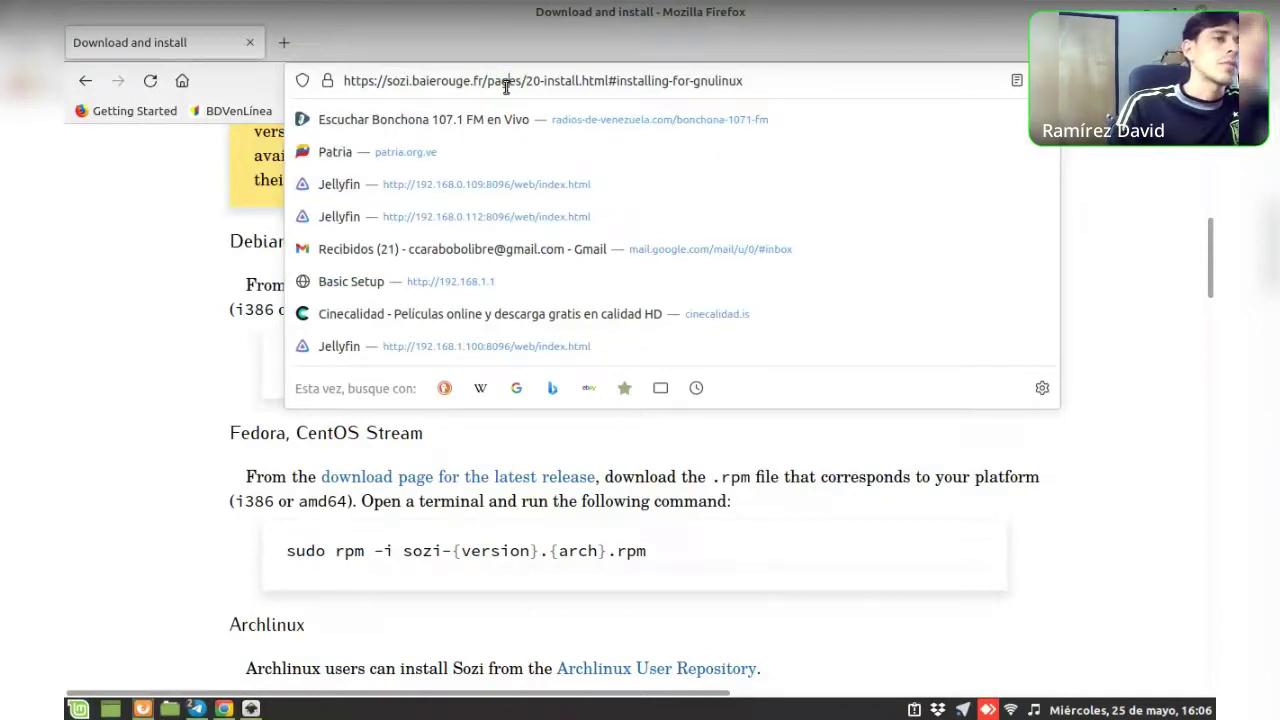
{"action": "triple_click", "coordinate": [506, 87]}
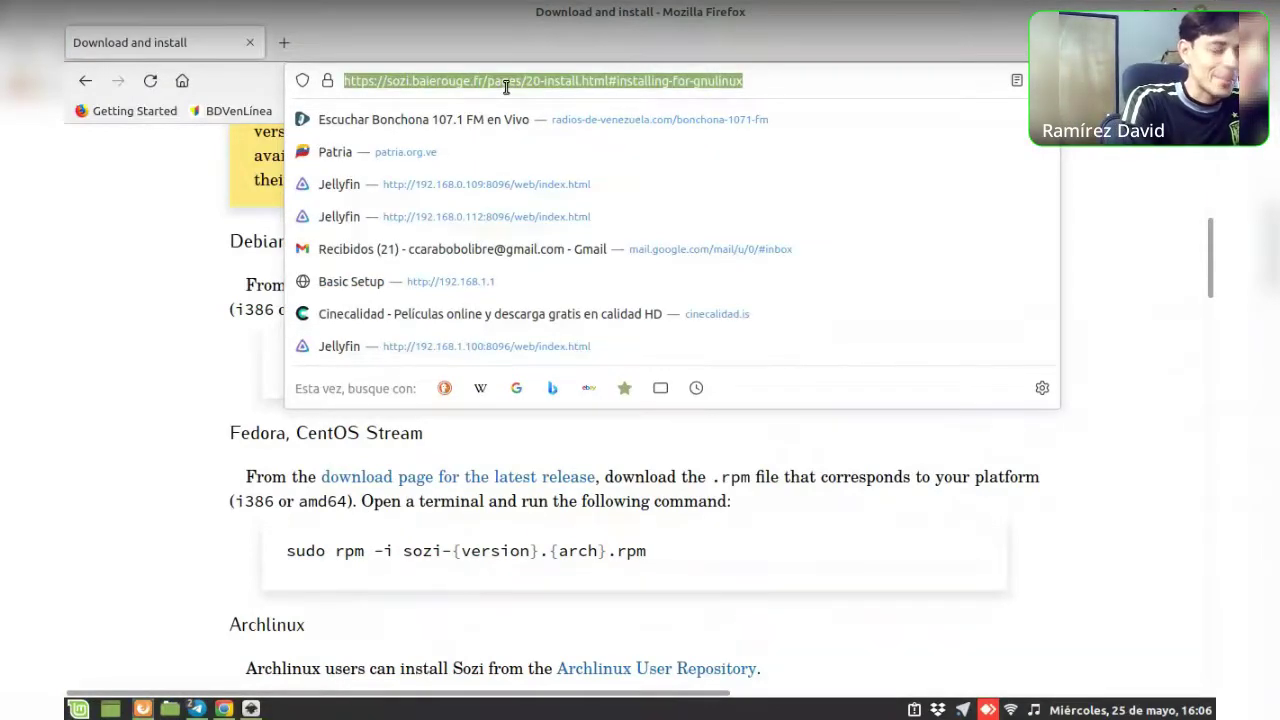
{"action": "left_click", "coordinate": [184, 81]}
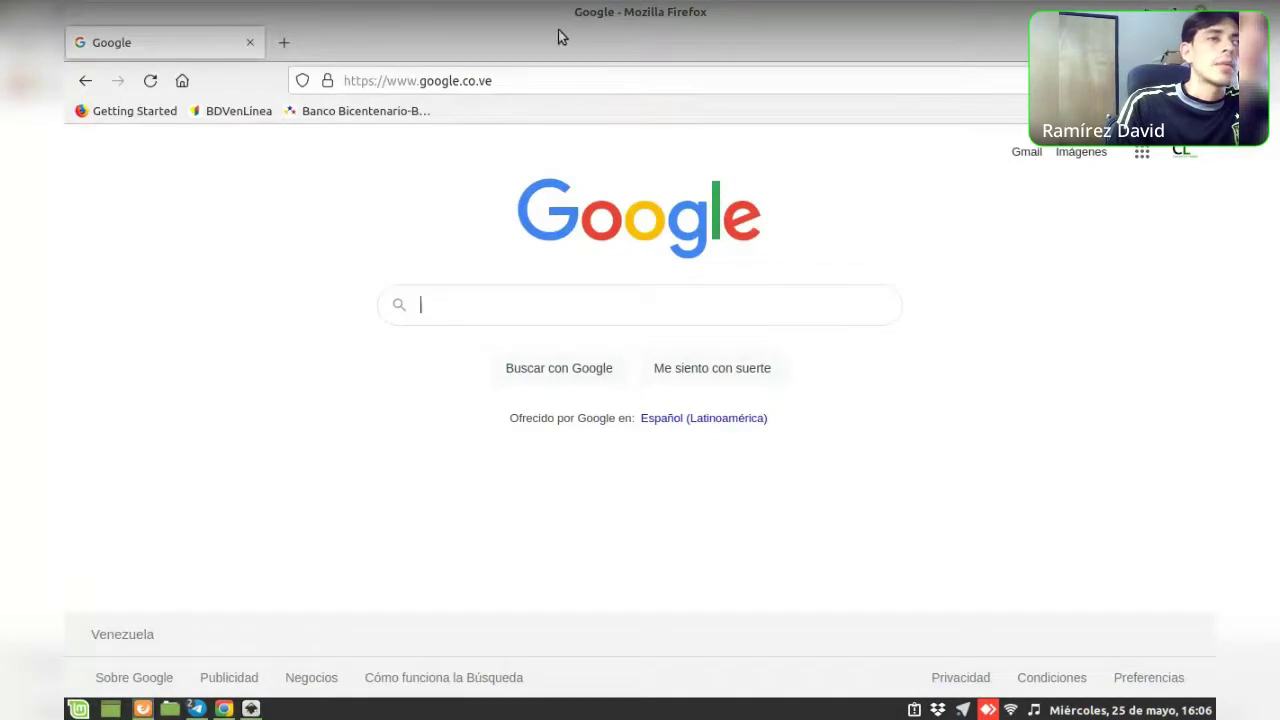
Search Google for 'inkscape' and open the Spanish inkscape.org homepage
{"action": "left_click", "coordinate": [520, 298]}
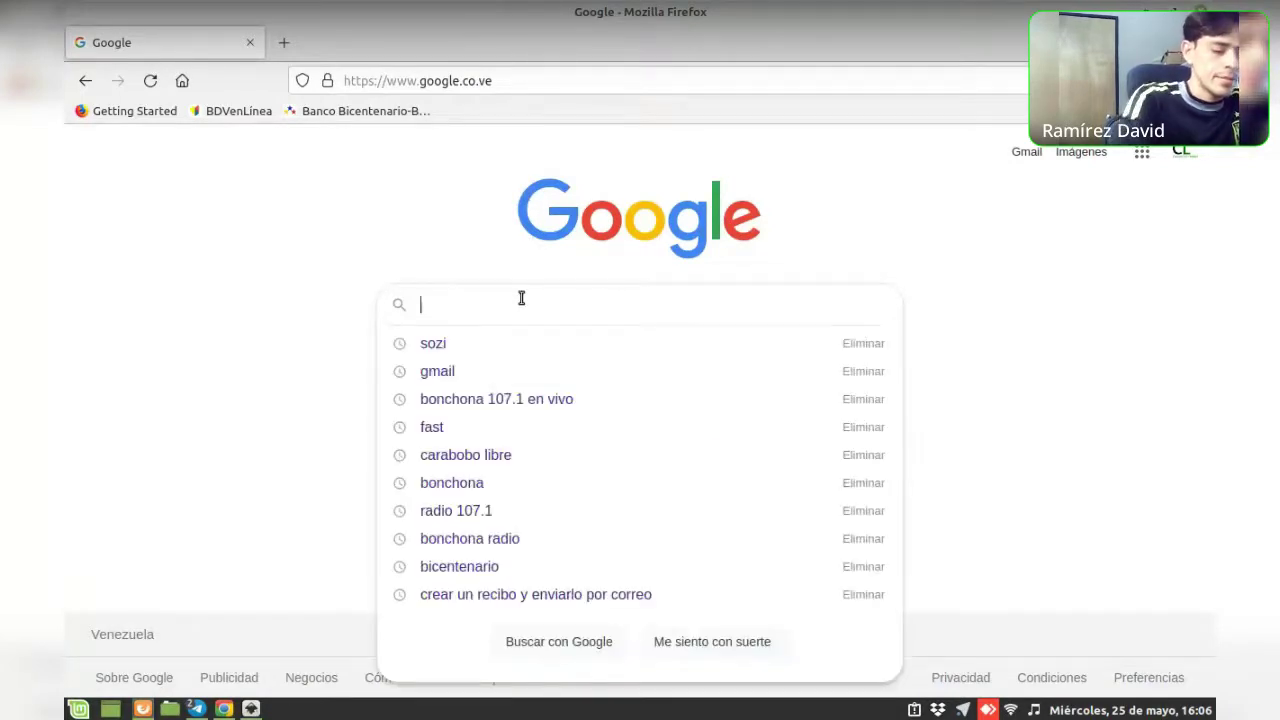
{"action": "type", "text": "inkscape"}
{"action": "key", "text": "Return"}
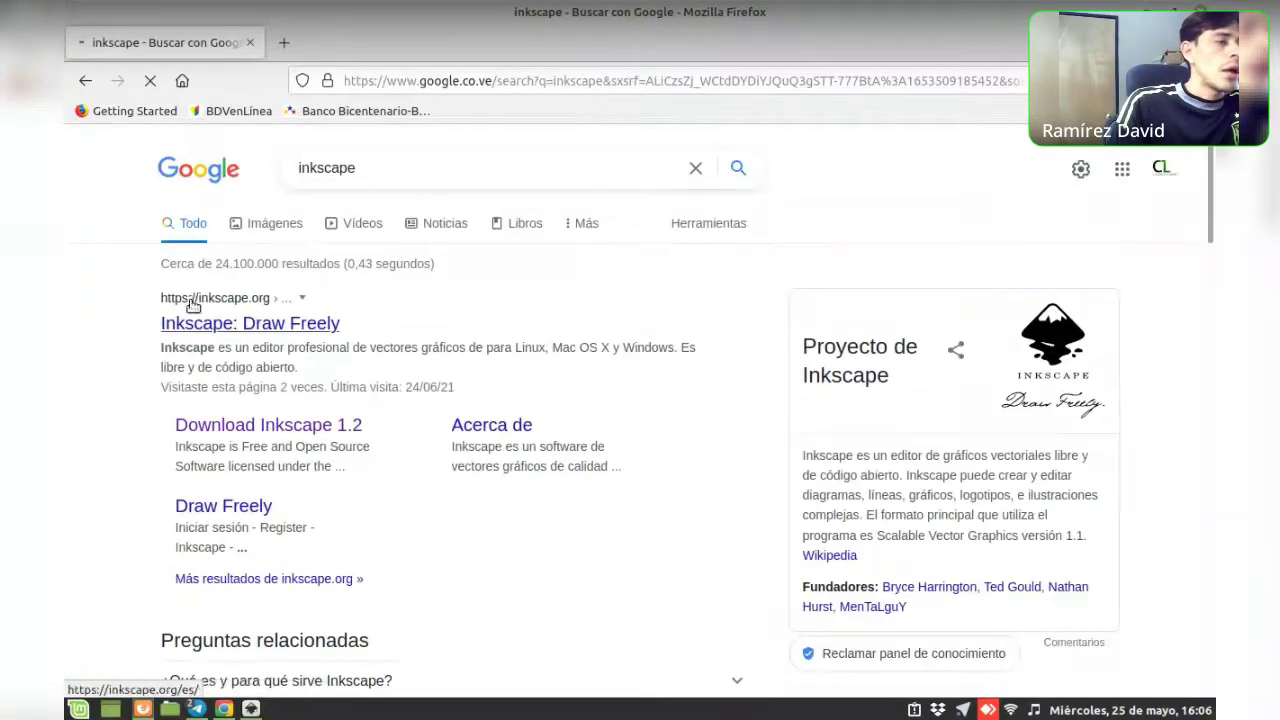
{"action": "left_click", "coordinate": [222, 328]}
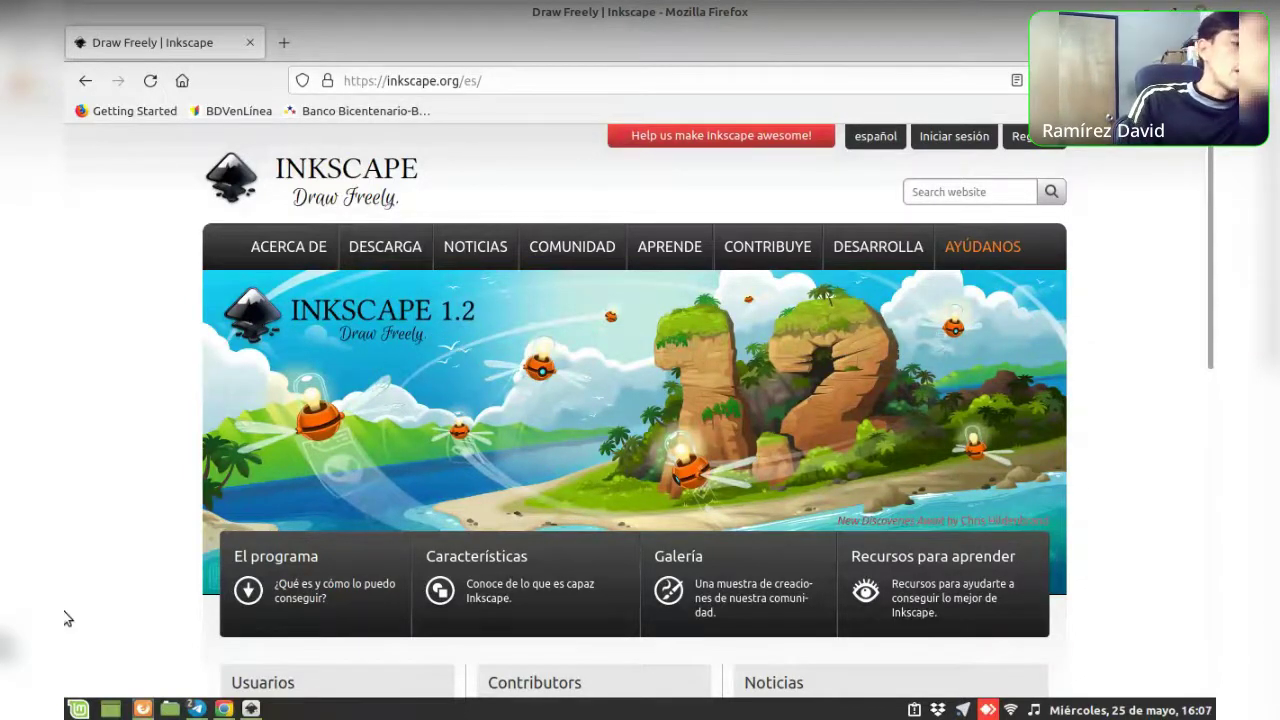
{"action": "left_click", "coordinate": [74, 710]}
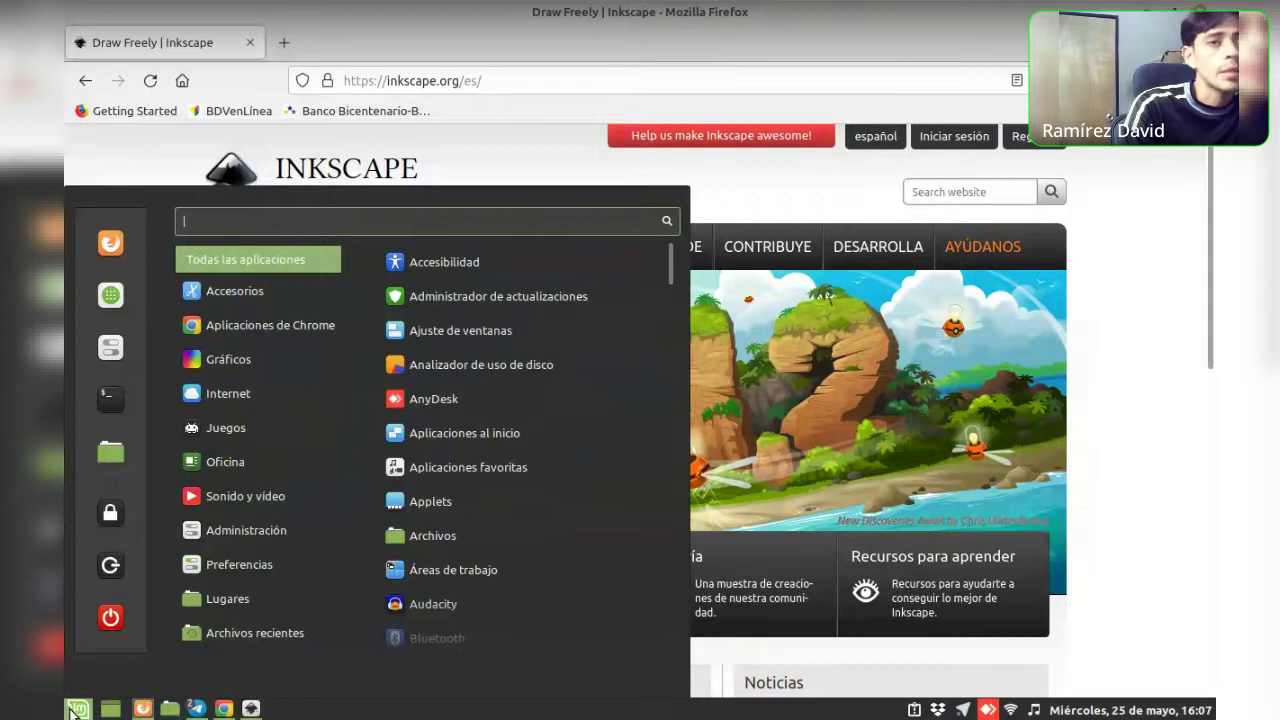
{"action": "mouse_move", "coordinate": [235, 291]}
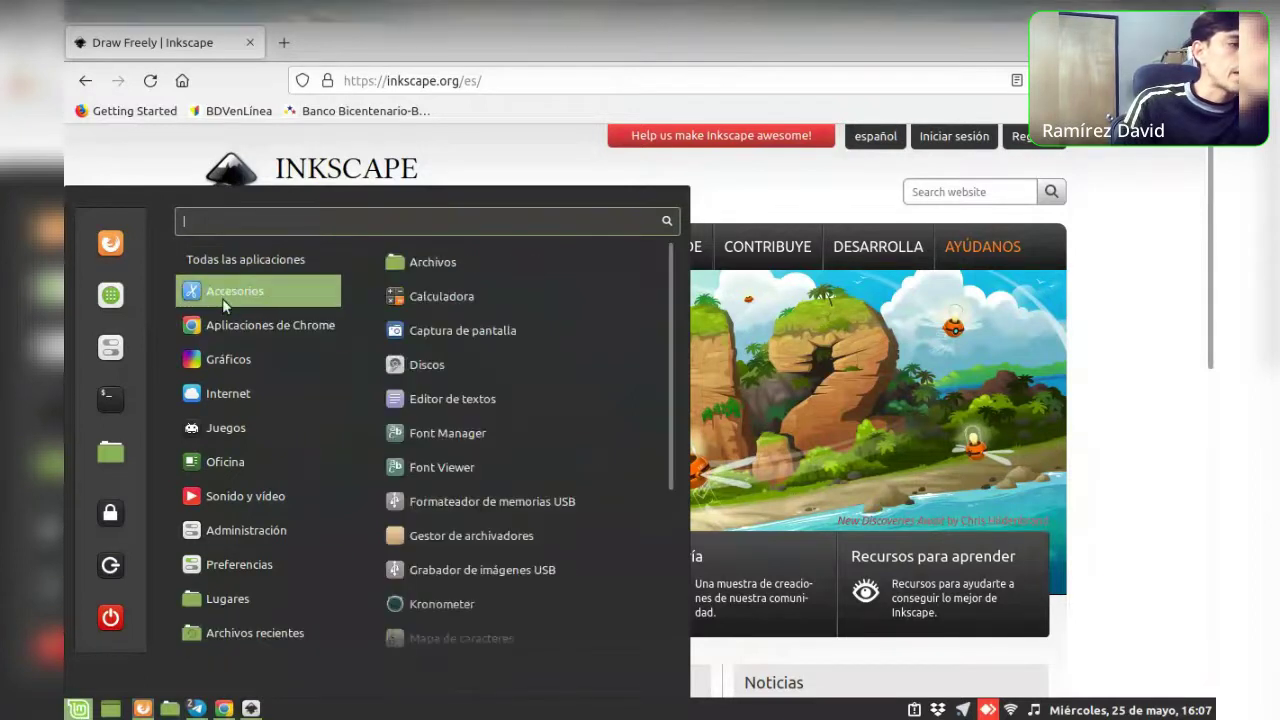
Launch Synaptic Package Manager from the menu and authenticate as administrator
{"action": "type", "text": "syna"}
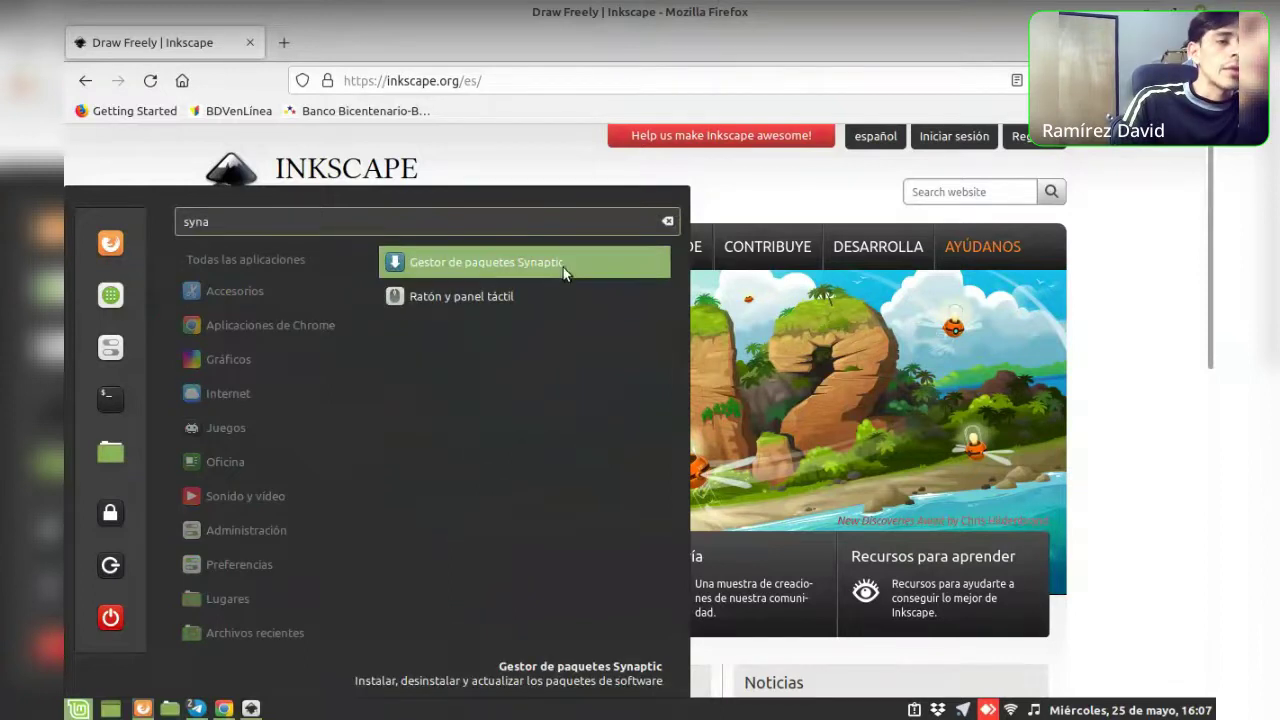
{"action": "left_click", "coordinate": [547, 263]}
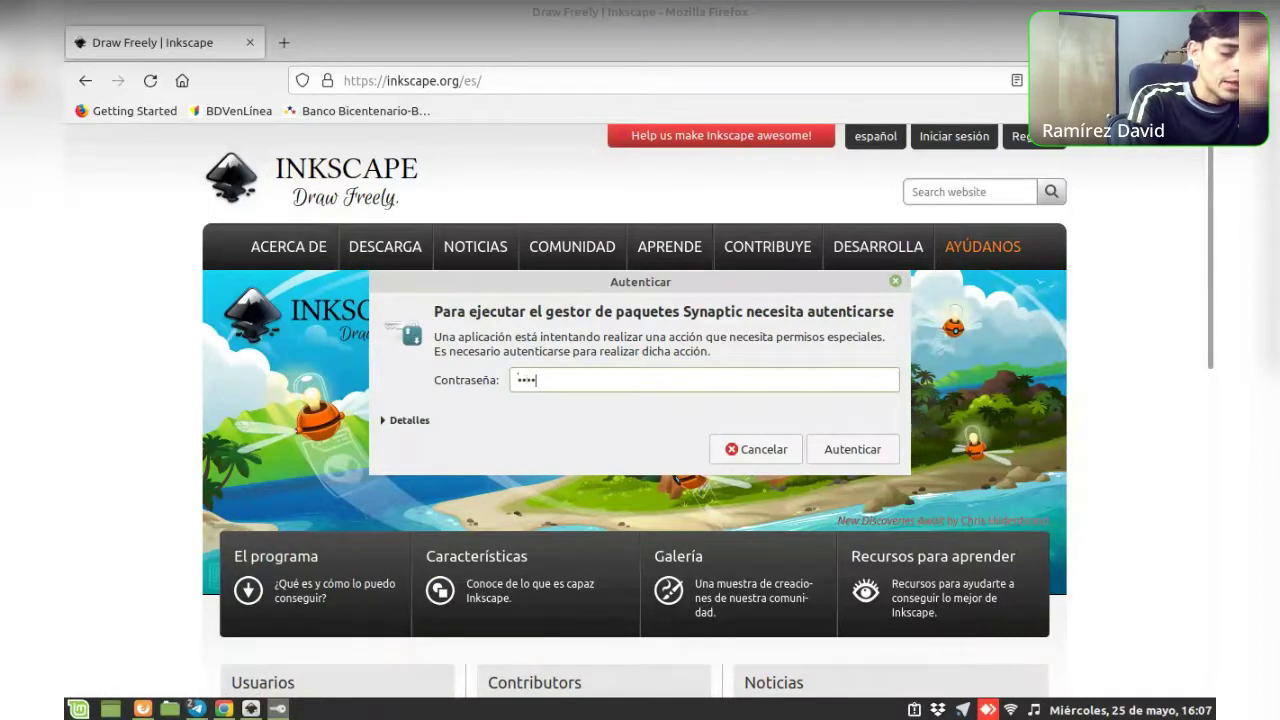
{"action": "key", "text": "Return"}
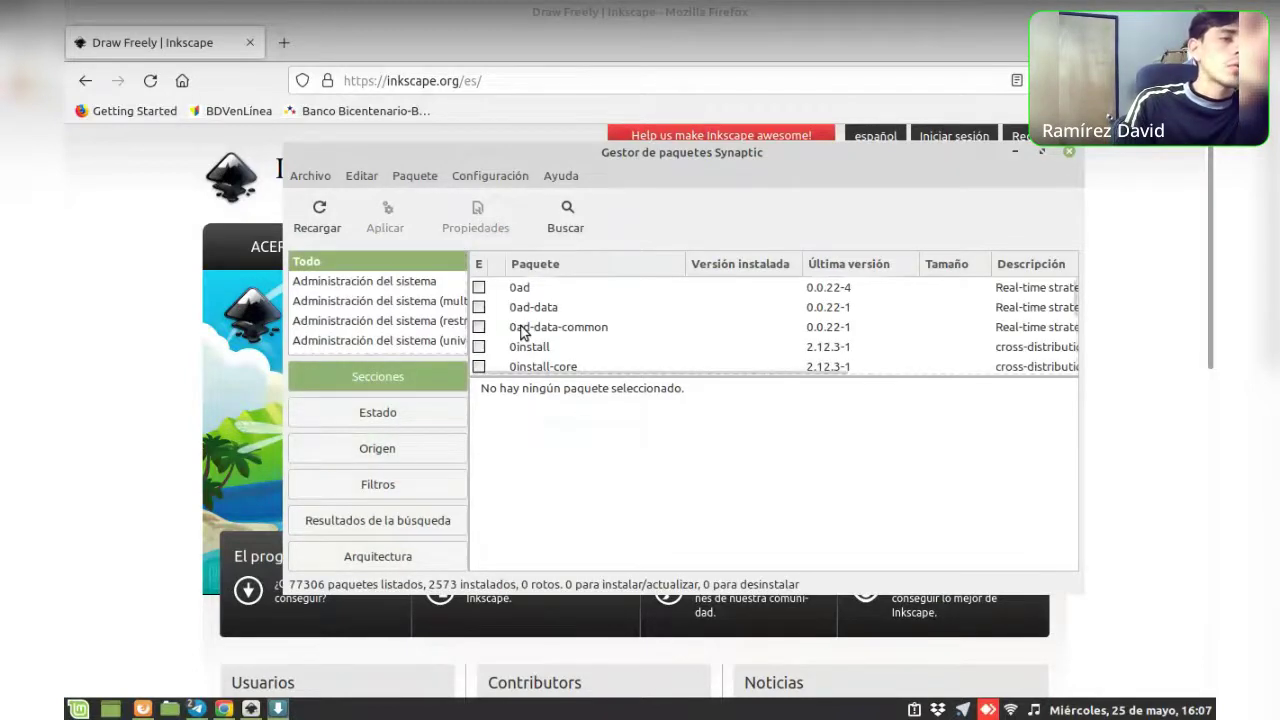
{"action": "left_click", "coordinate": [525, 327]}
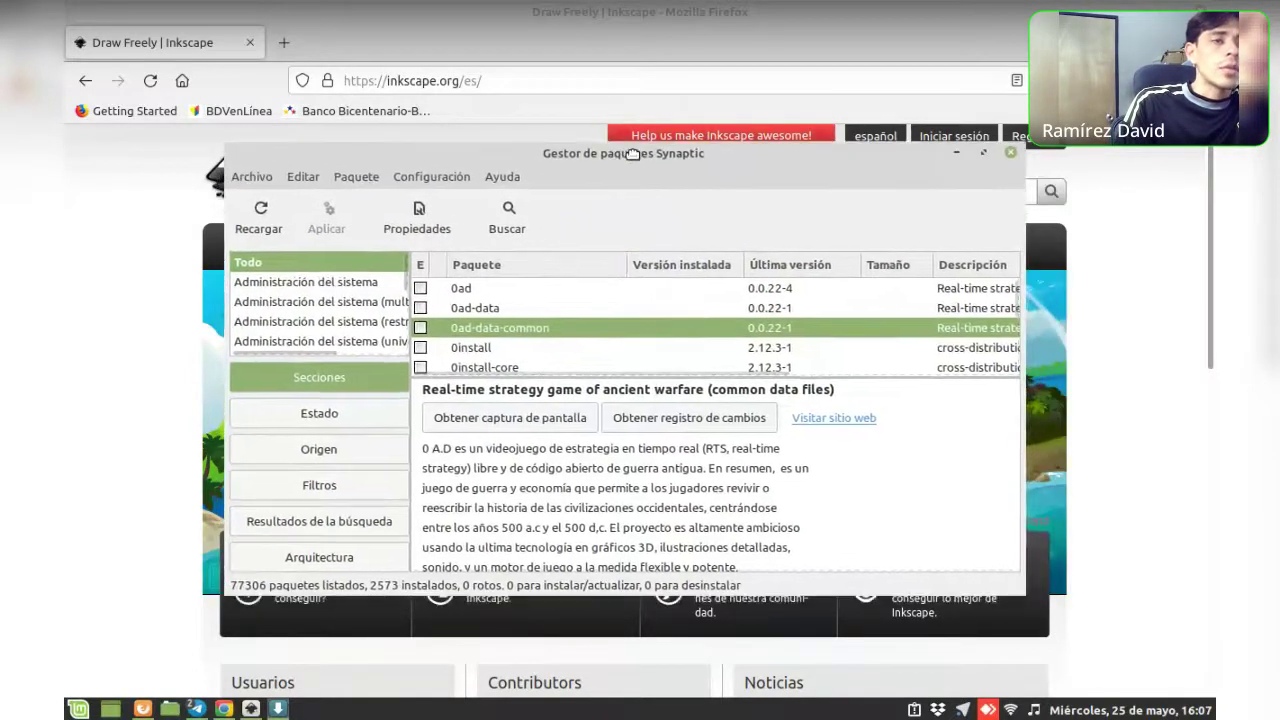
{"action": "left_click_drag", "start_coordinate": [678, 157], "coordinate": [640, 149]}
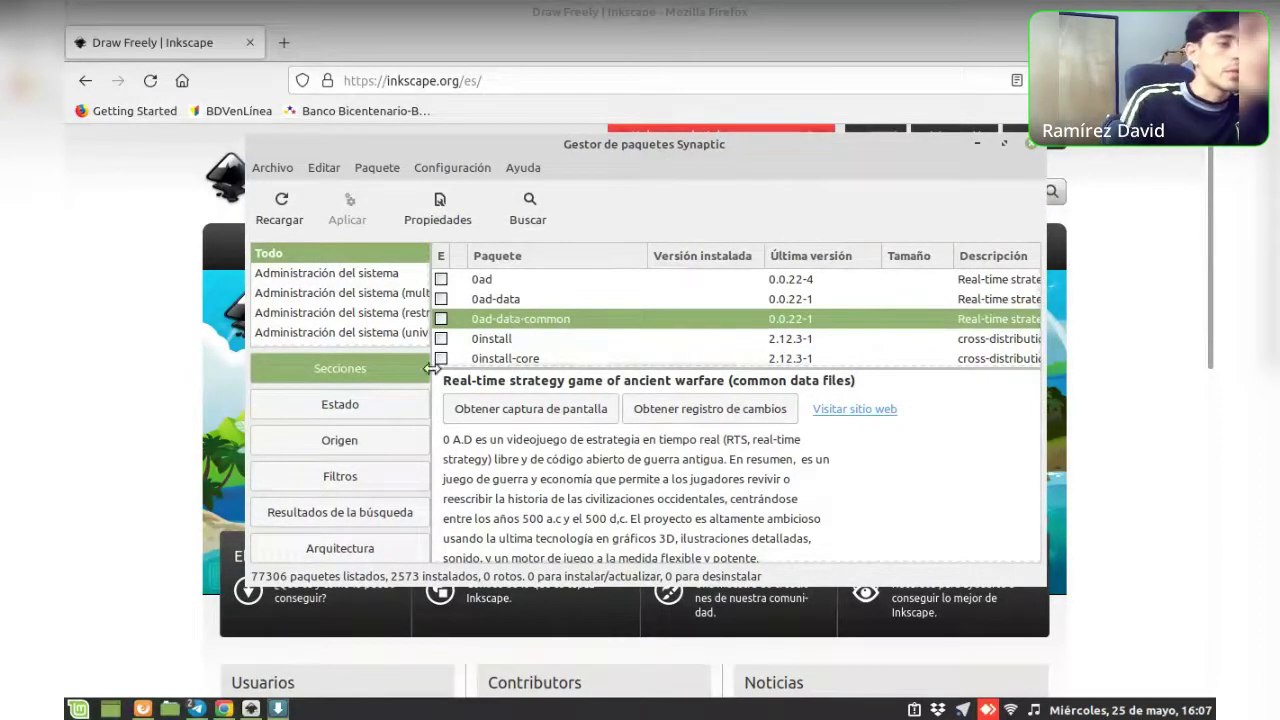
Find the inkscape package in the Synaptic list and view its details
{"action": "left_click", "coordinate": [545, 338]}
{"action": "scroll", "coordinate": [545, 332], "scroll_direction": "down", "scroll_amount": 3}
{"action": "scroll", "coordinate": [520, 322], "scroll_direction": "down", "scroll_amount": 2}
{"action": "left_click", "coordinate": [507, 312]}
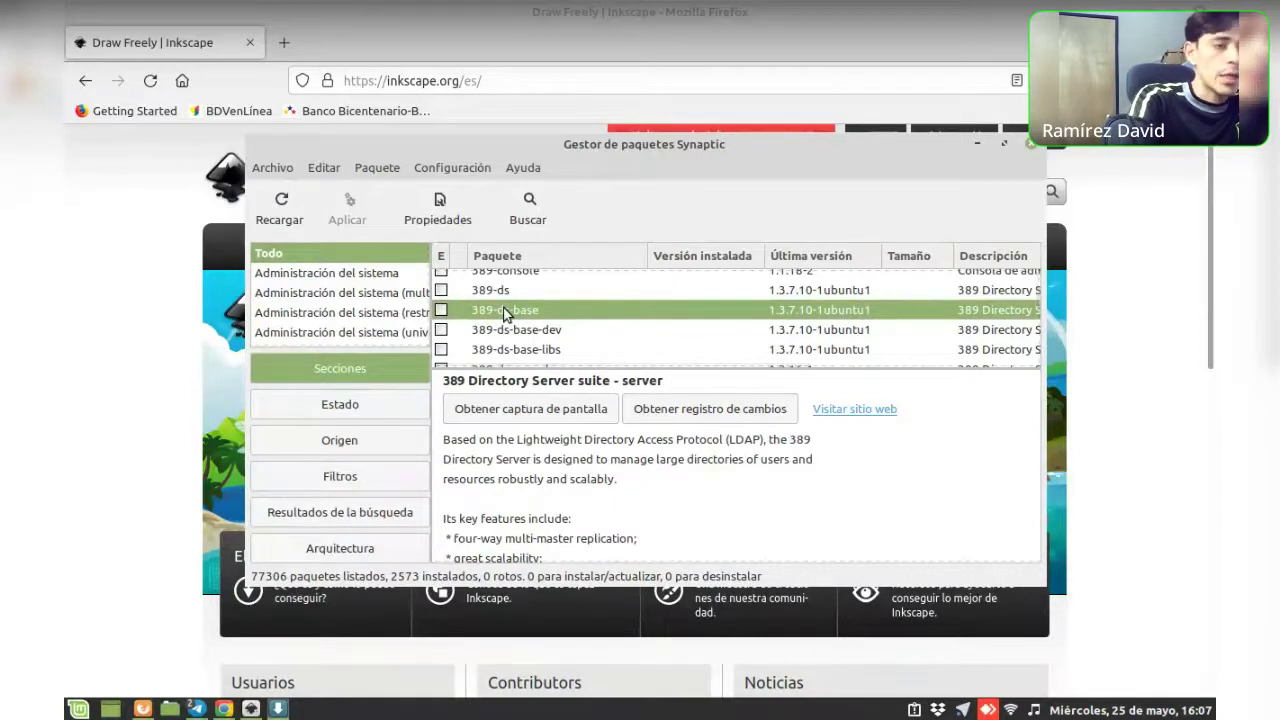
{"action": "type", "text": "in"}
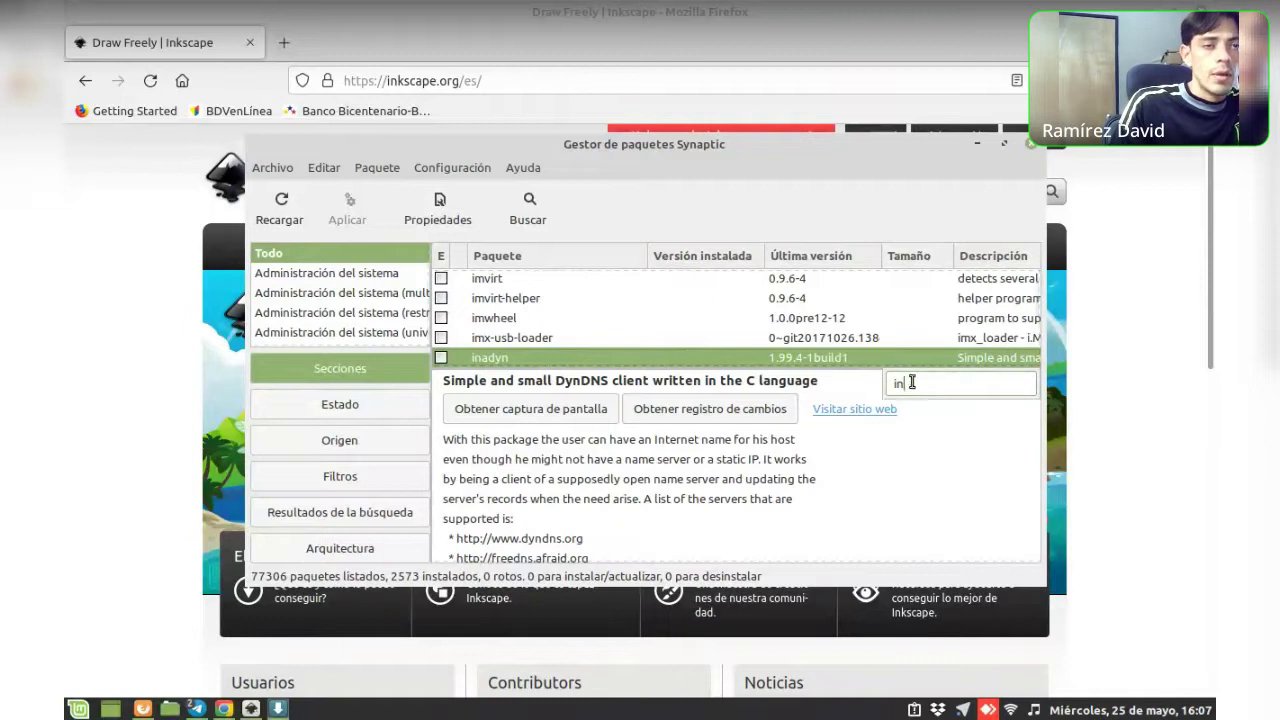
{"action": "type", "text": "k"}
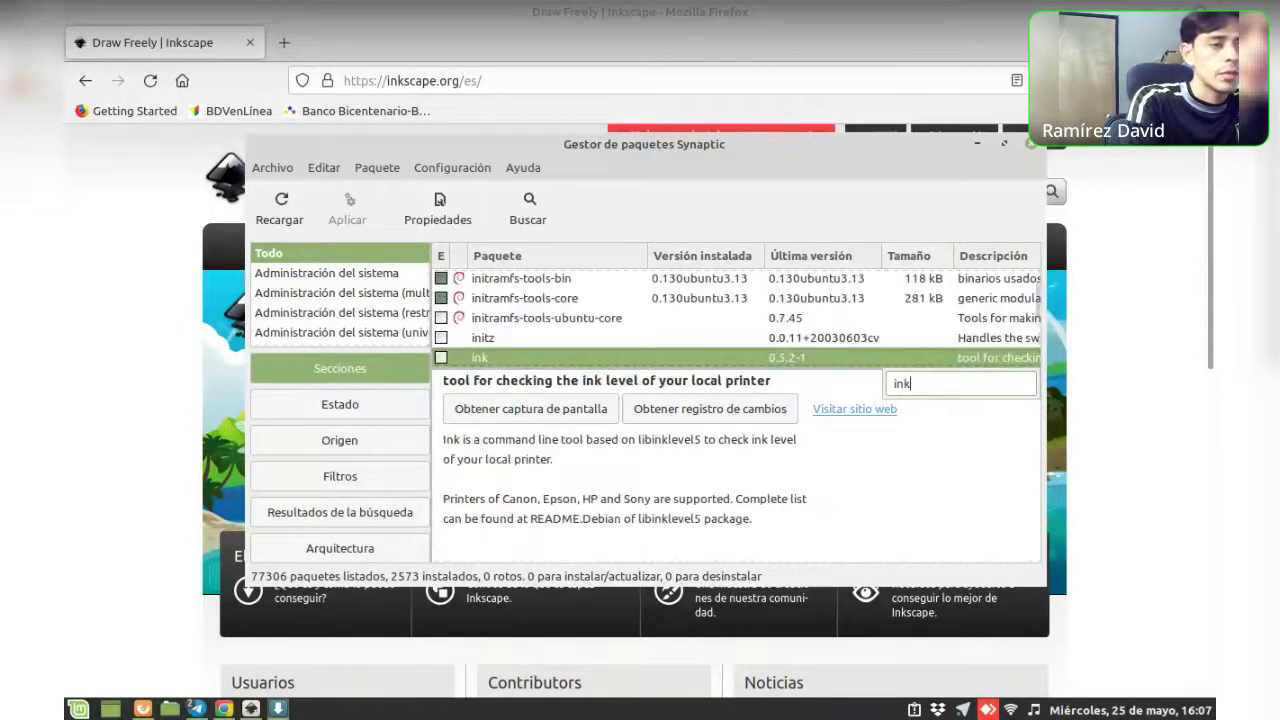
{"action": "type", "text": "s"}
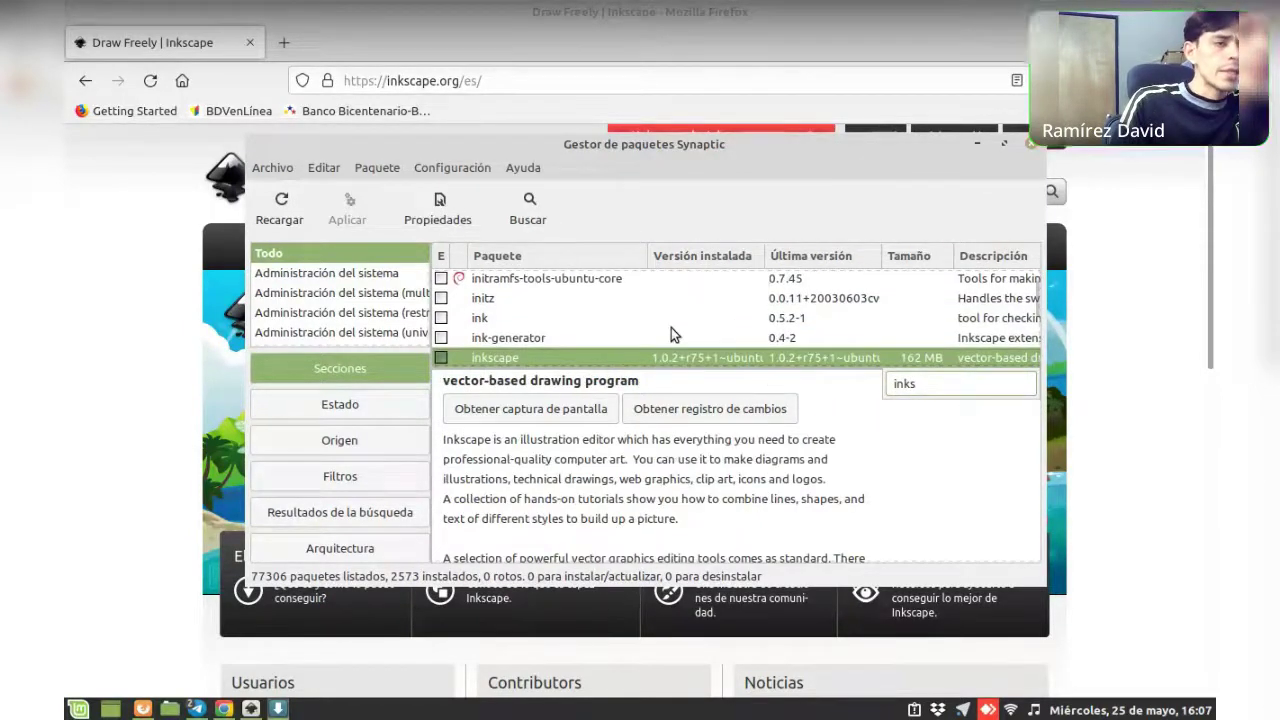
{"action": "key", "text": "Down"}
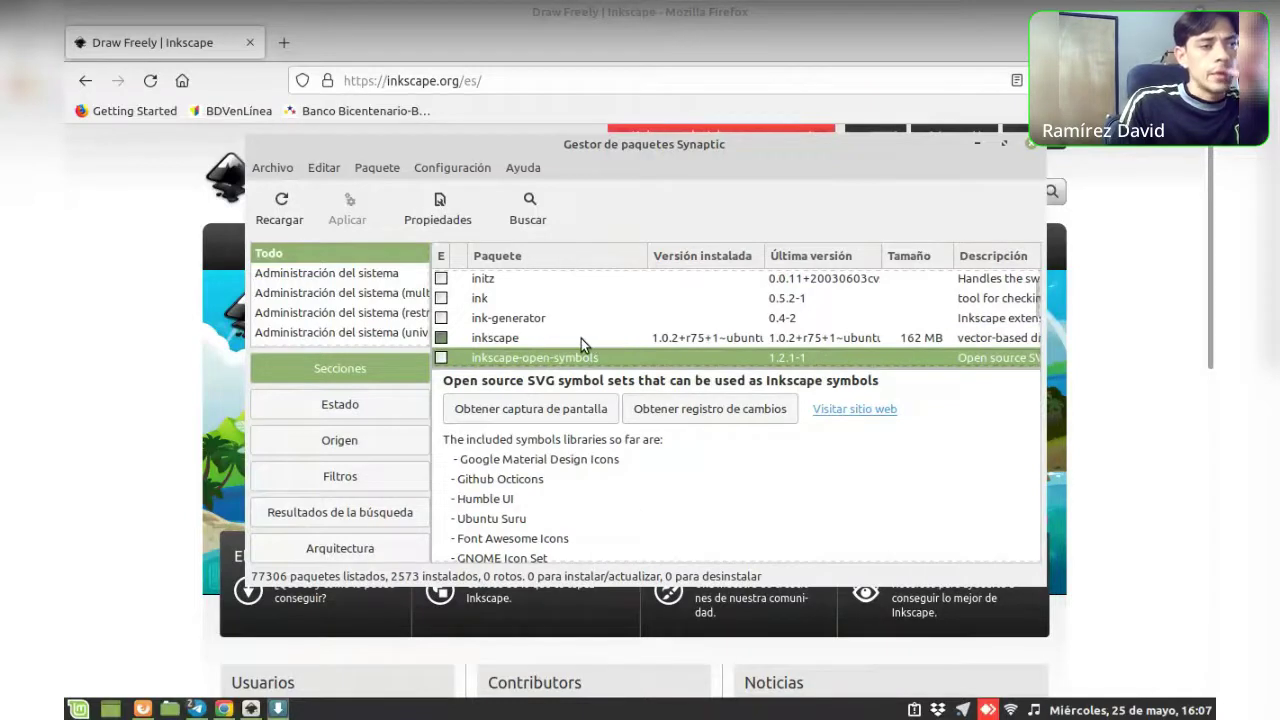
{"action": "left_click", "coordinate": [581, 338]}
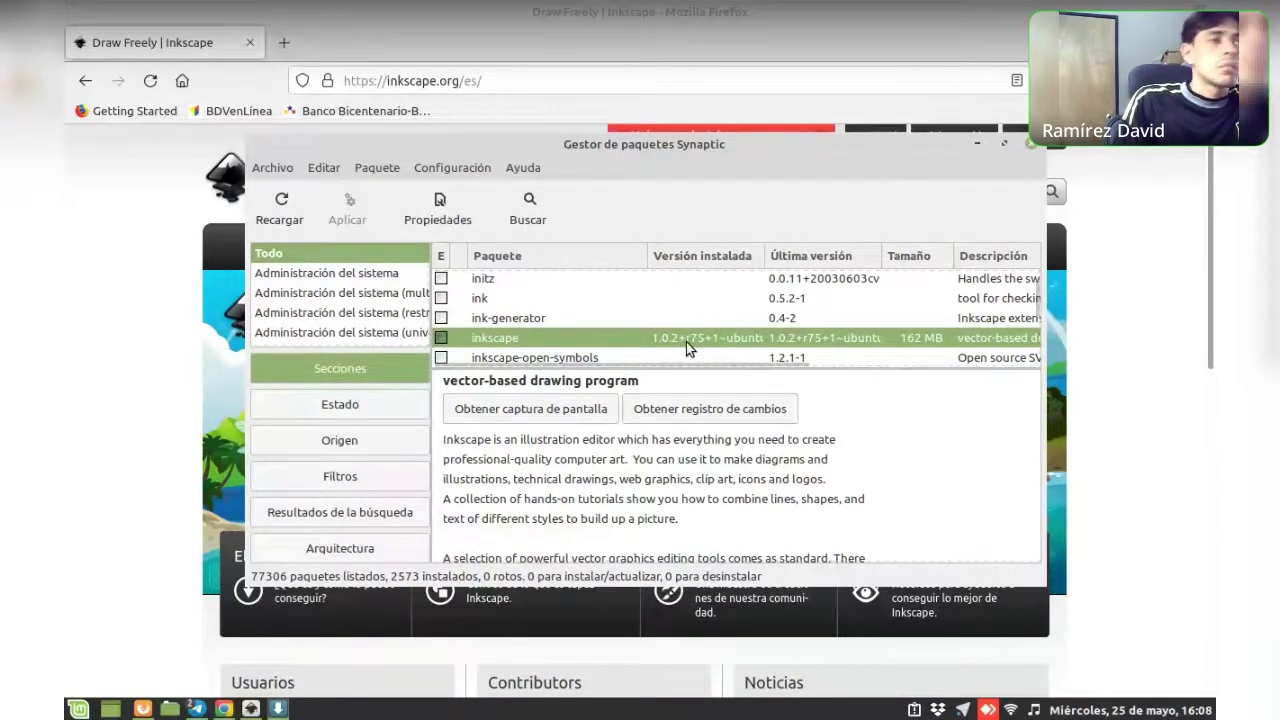
Confirm inkscape 1.0.2 is installed and dismiss its action menu without marking changes
{"action": "left_click", "coordinate": [541, 40]}
{"action": "scroll", "coordinate": [563, 380], "scroll_direction": "down", "scroll_amount": 2}
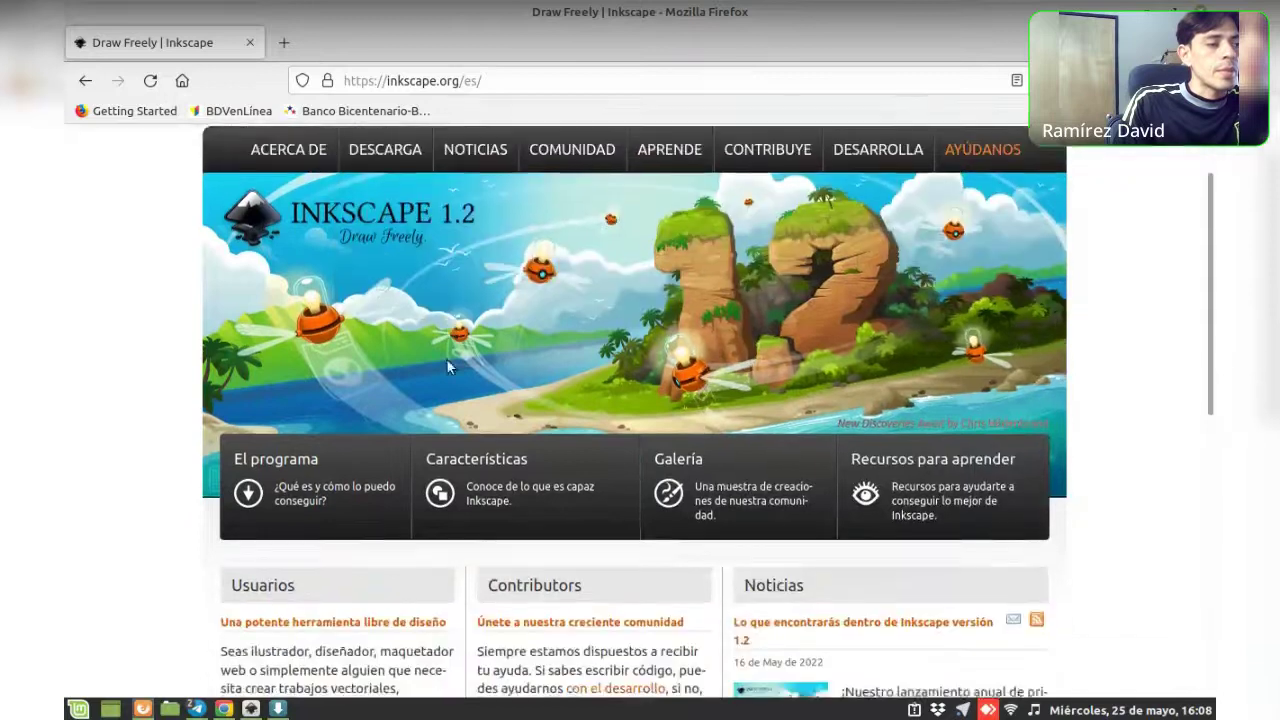
{"action": "key", "text": "alt+Tab"}
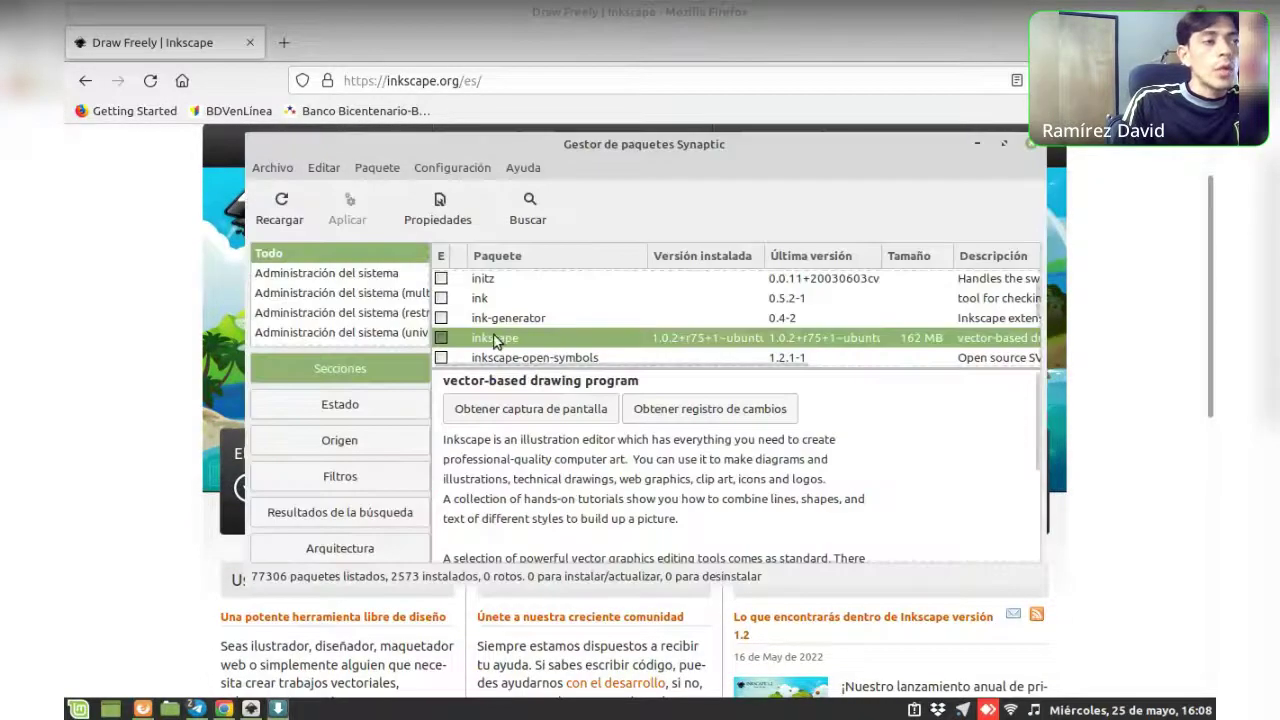
{"action": "key", "text": "Up"}
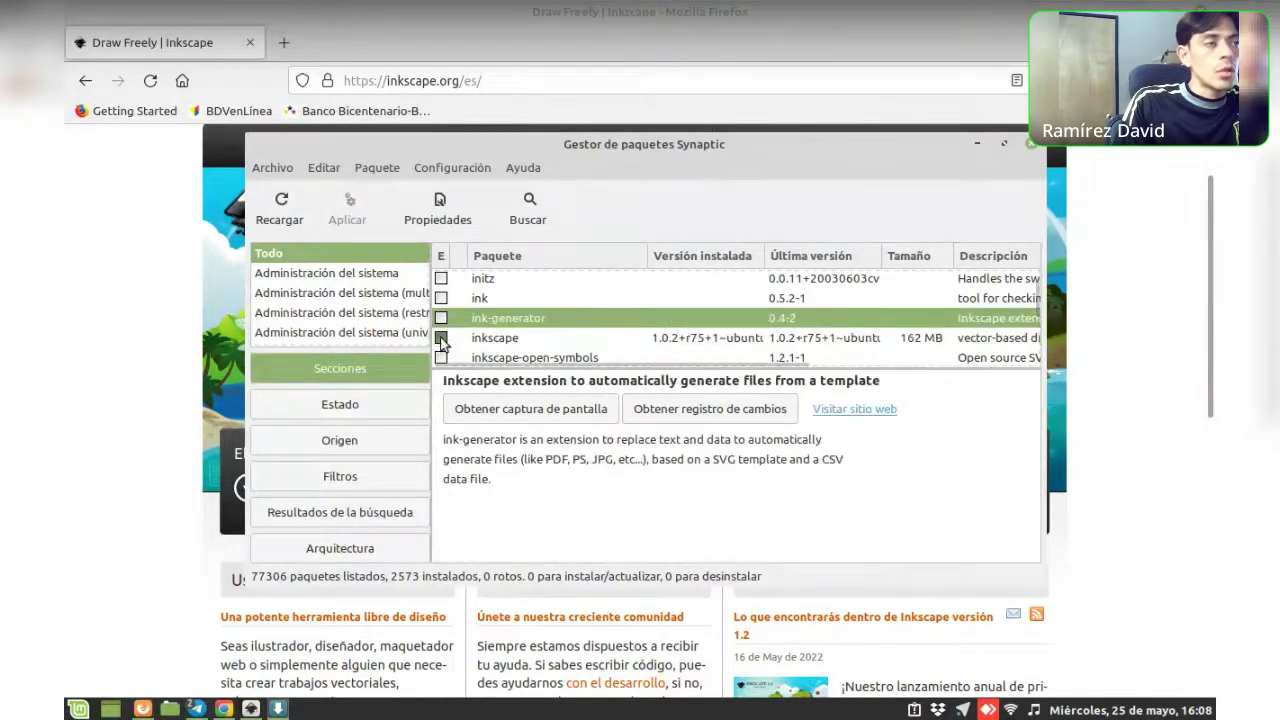
{"action": "left_click", "coordinate": [480, 342]}
{"action": "right_click", "coordinate": [479, 341]}
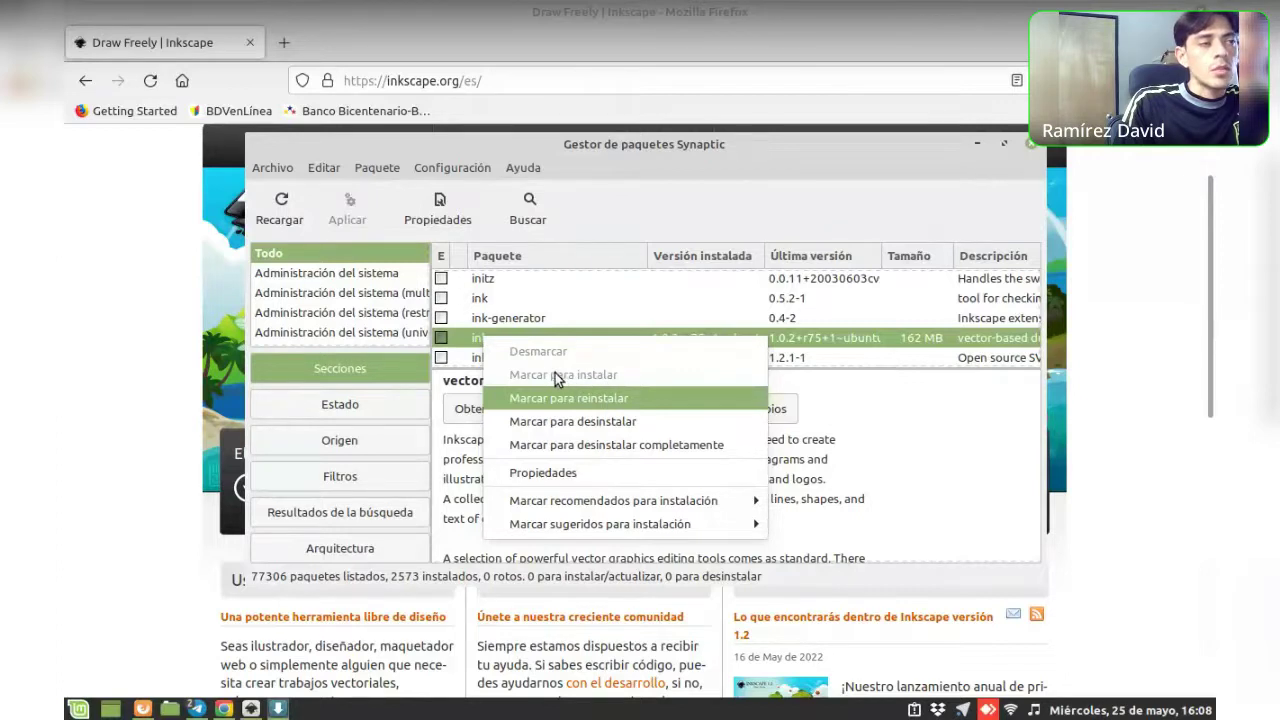
{"action": "left_click", "coordinate": [344, 207]}
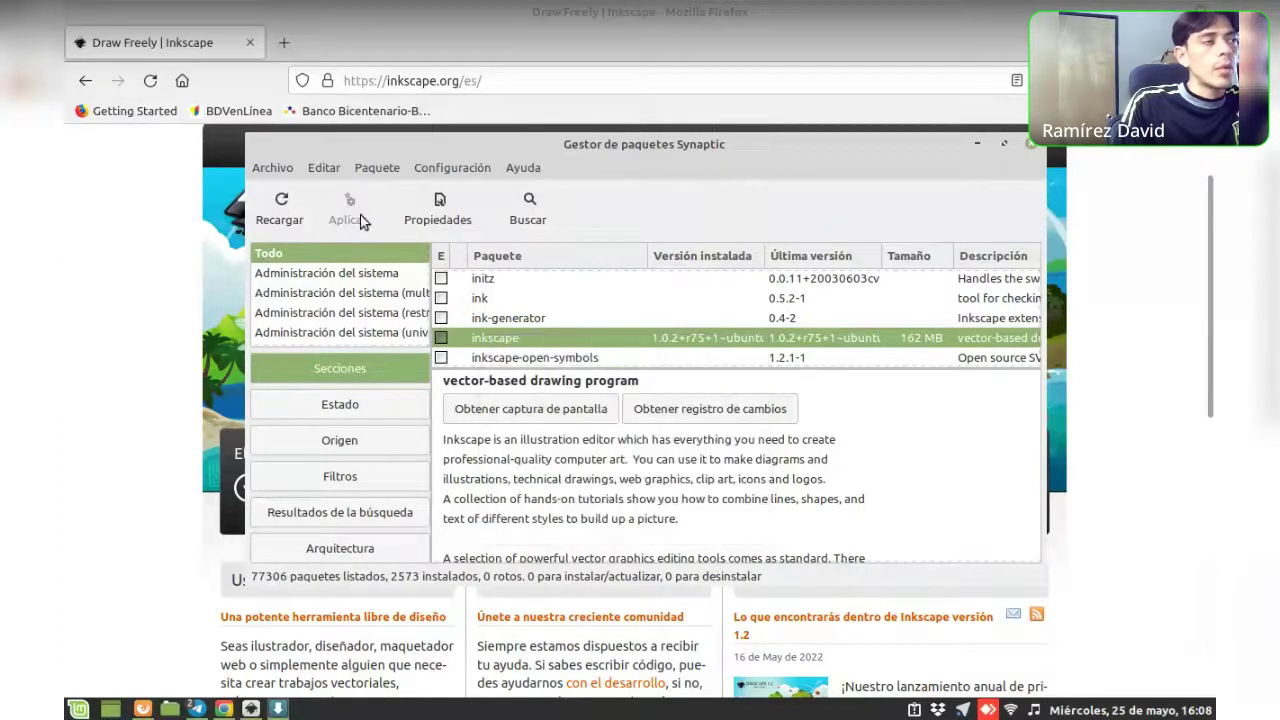
{"action": "left_click", "coordinate": [167, 236]}
Open the download page for the current Inkscape release
{"action": "scroll", "coordinate": [192, 304], "scroll_direction": "down", "scroll_amount": 3}
{"action": "scroll", "coordinate": [193, 304], "scroll_direction": "up", "scroll_amount": 2}
{"action": "scroll", "coordinate": [193, 304], "scroll_direction": "up", "scroll_amount": 2}
{"action": "mouse_move", "coordinate": [385, 144]}
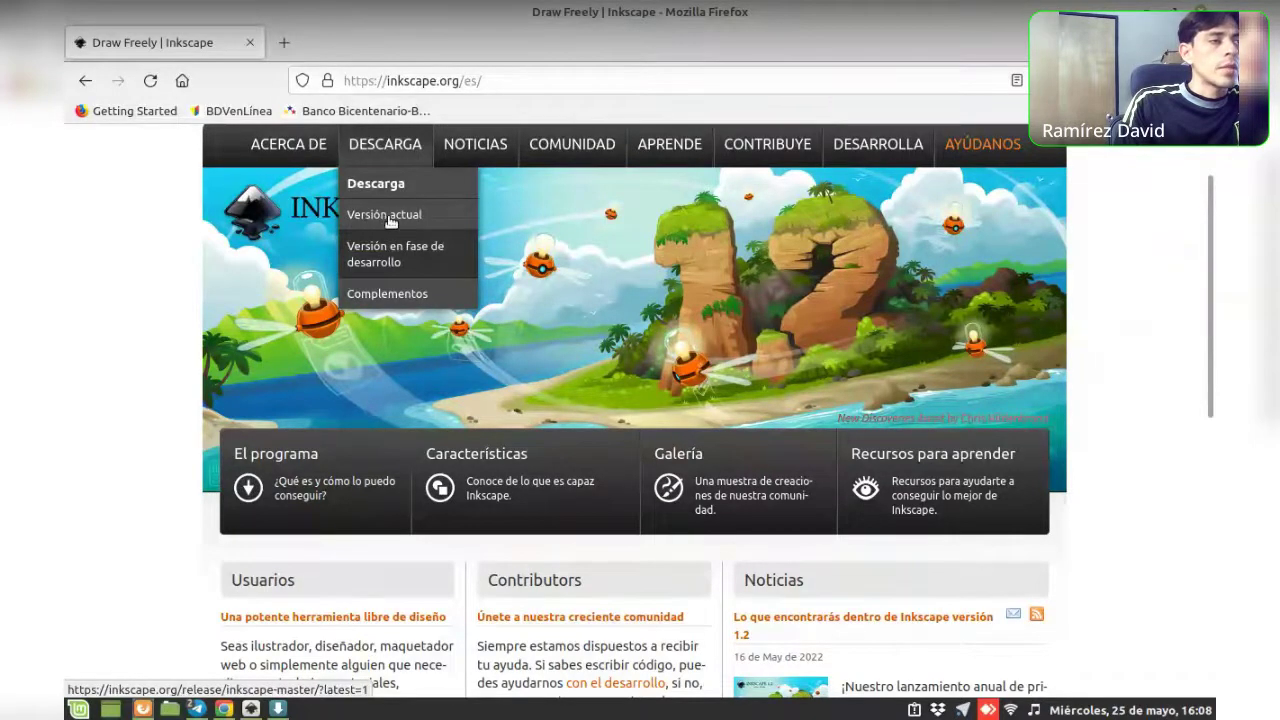
{"action": "left_click", "coordinate": [390, 218]}
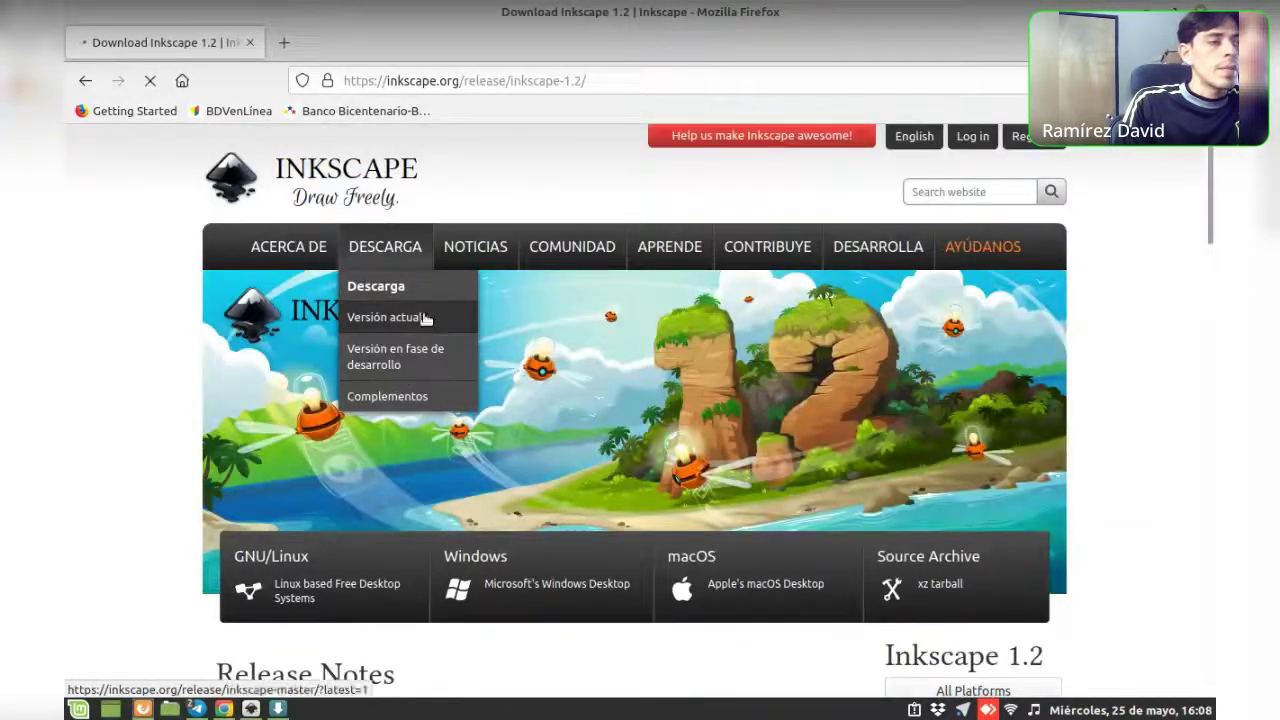
Open the Inkscape 1.2 GNU/Linux download page and its Ubuntu PPA instructions
{"action": "scroll", "coordinate": [300, 450], "scroll_direction": "down", "scroll_amount": 2}
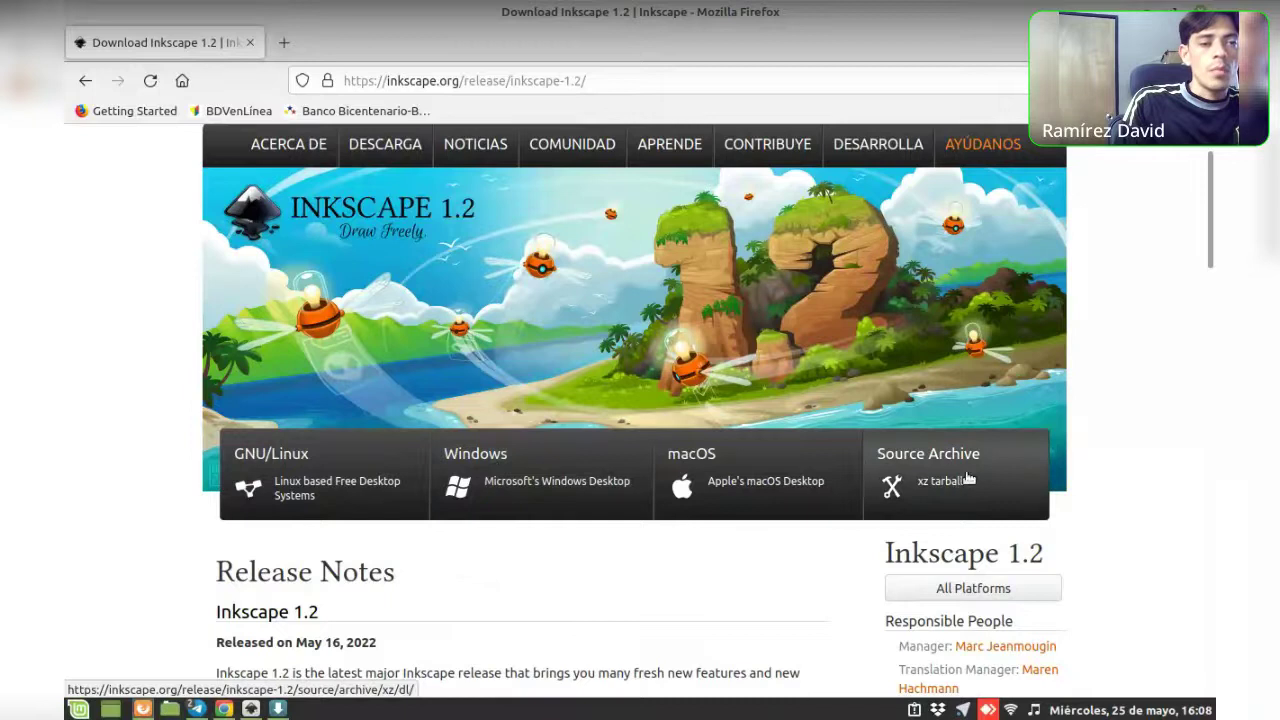
{"action": "scroll", "coordinate": [1024, 480], "scroll_direction": "down", "scroll_amount": 4}
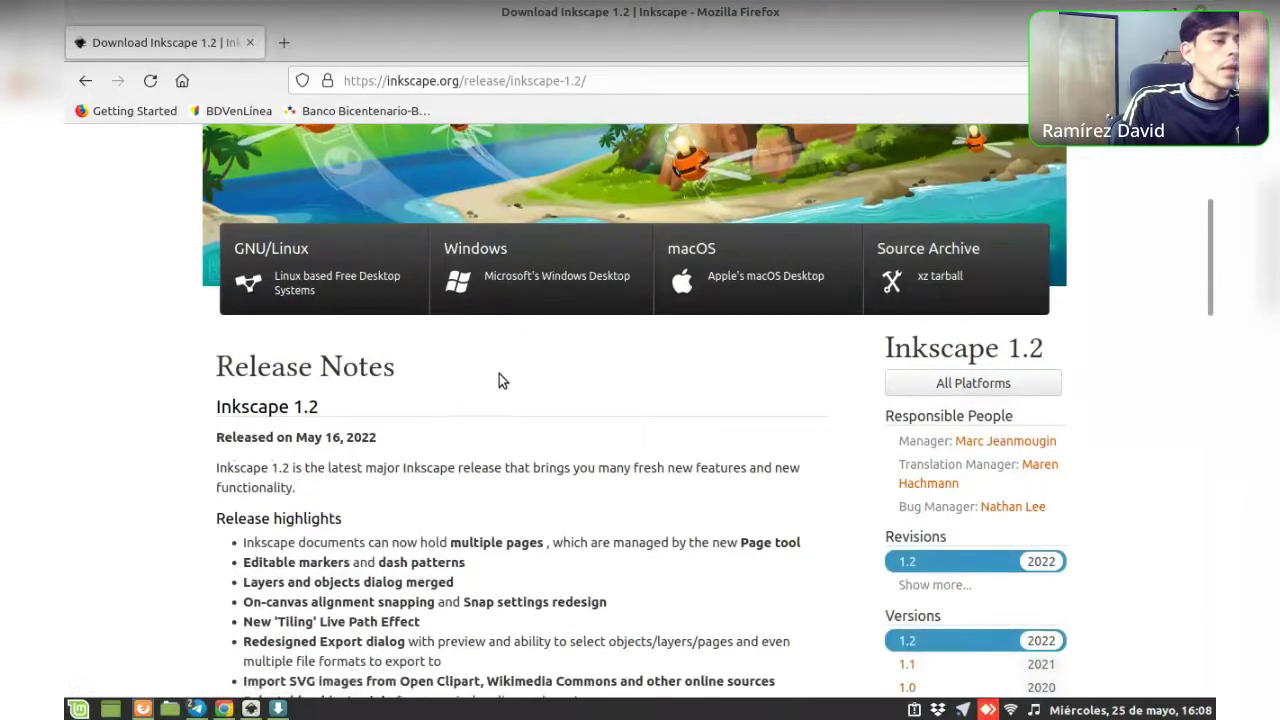
{"action": "left_click", "coordinate": [322, 268]}
{"action": "scroll", "coordinate": [514, 429], "scroll_direction": "down", "scroll_amount": 2}
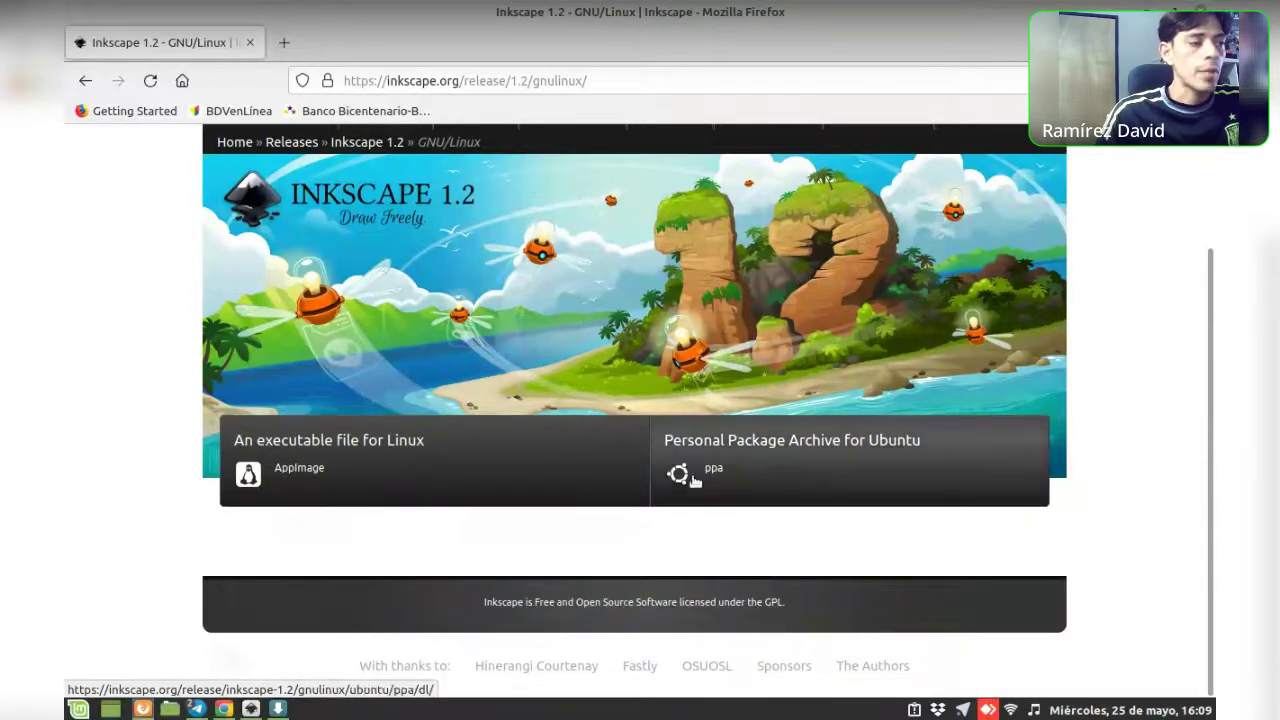
{"action": "left_click", "coordinate": [760, 475]}
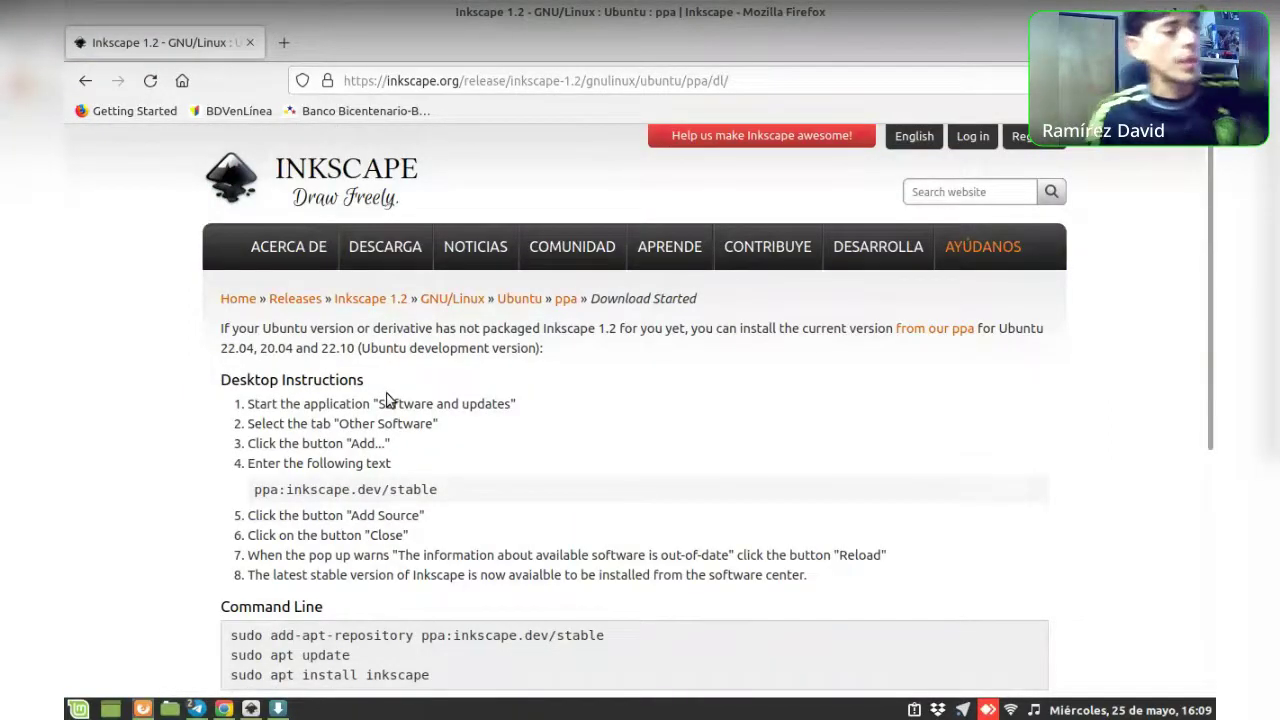
Reopen the Ubuntu PPA instructions and scroll to the Command Line section
{"action": "left_click", "coordinate": [85, 80]}
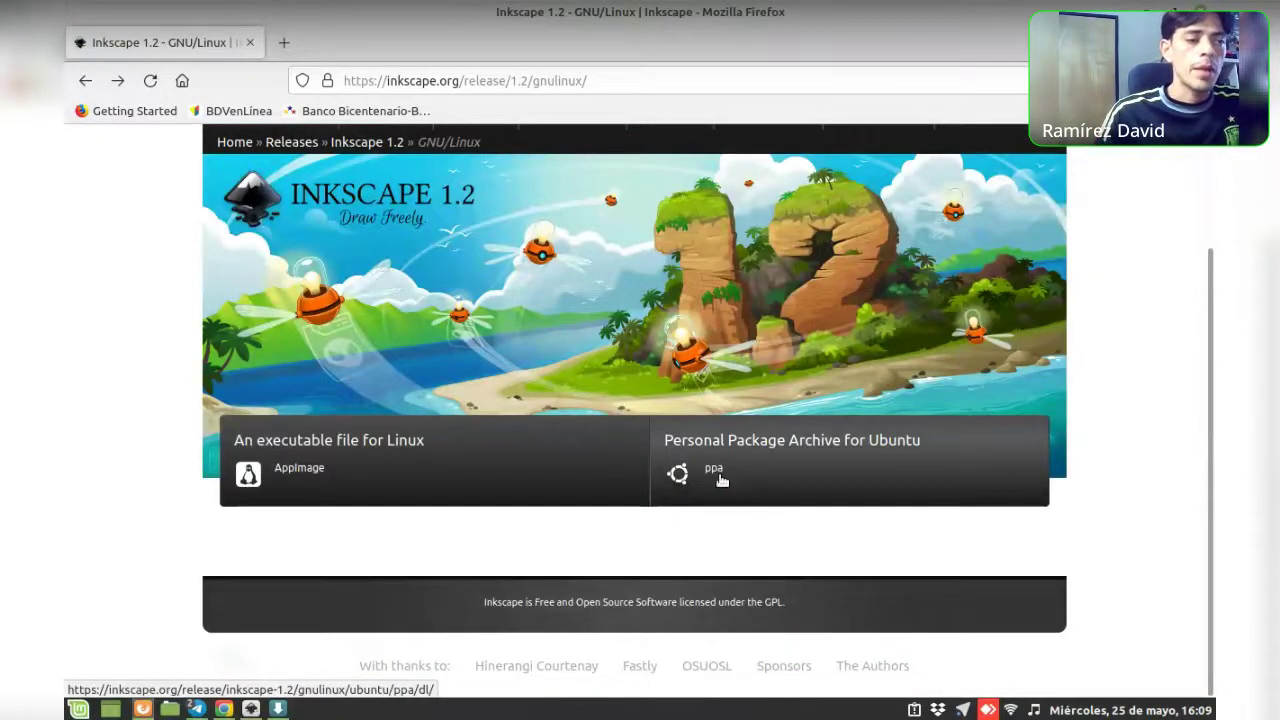
{"action": "left_click", "coordinate": [745, 472]}
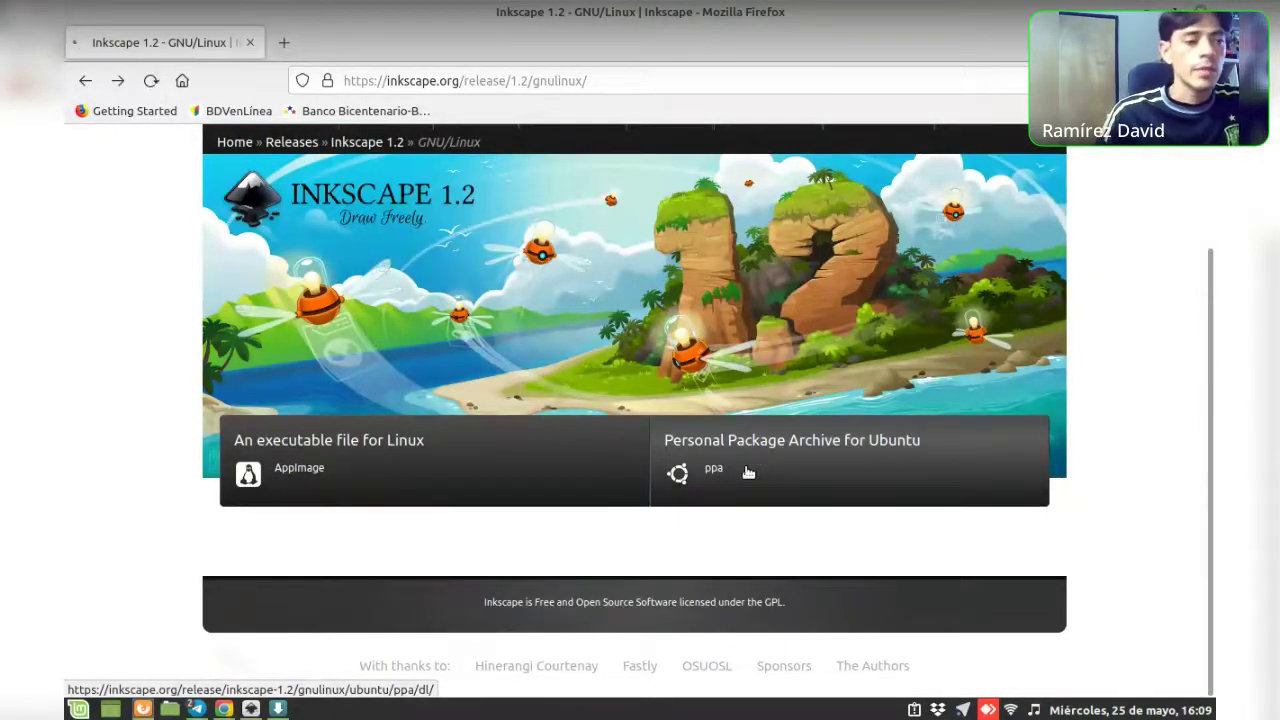
{"action": "scroll", "coordinate": [654, 451], "scroll_direction": "down", "scroll_amount": 1}
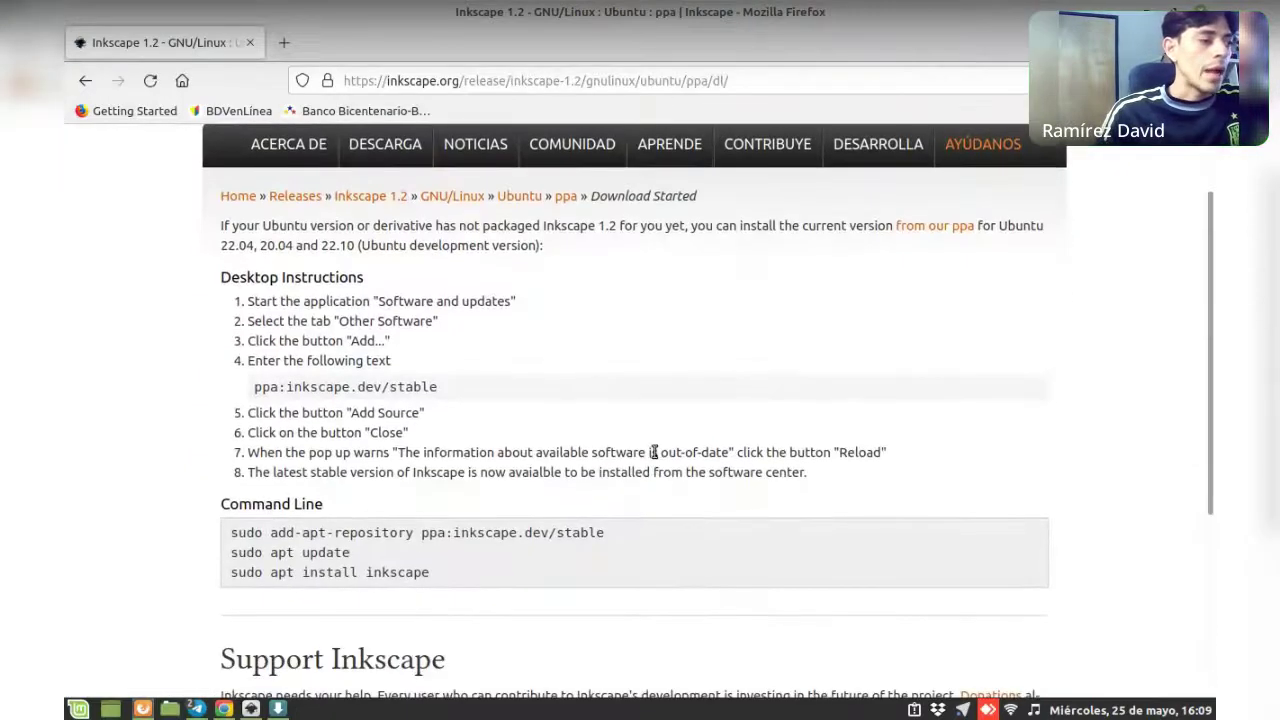
{"action": "scroll", "coordinate": [284, 463], "scroll_direction": "down", "scroll_amount": 3}
Try selecting text in the add-apt-repository command lines
{"action": "left_click_drag", "start_coordinate": [227, 430], "coordinate": [435, 475]}
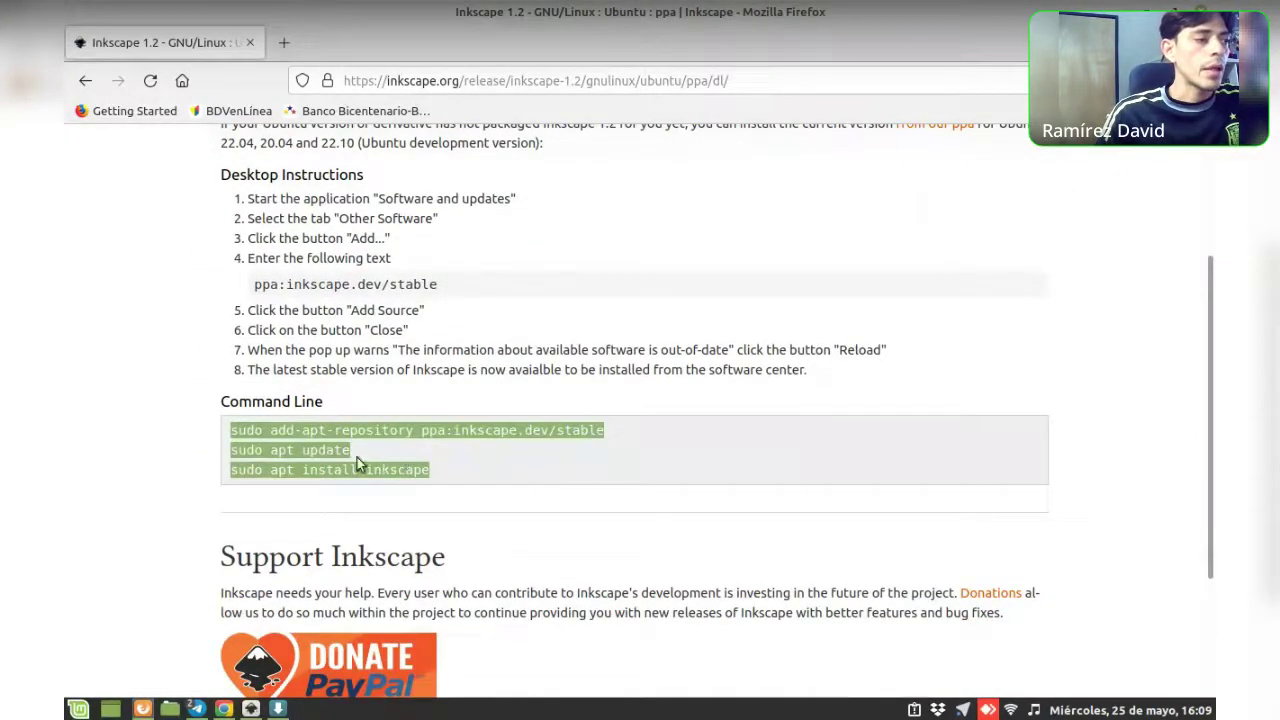
{"action": "left_click_drag", "start_coordinate": [236, 430], "coordinate": [388, 467]}
{"action": "left_click", "coordinate": [351, 428]}
{"action": "left_click_drag", "start_coordinate": [270, 430], "coordinate": [585, 430]}
{"action": "left_click", "coordinate": [322, 450]}
{"action": "left_click_drag", "start_coordinate": [300, 450], "coordinate": [439, 470]}
{"action": "left_click", "coordinate": [291, 473]}
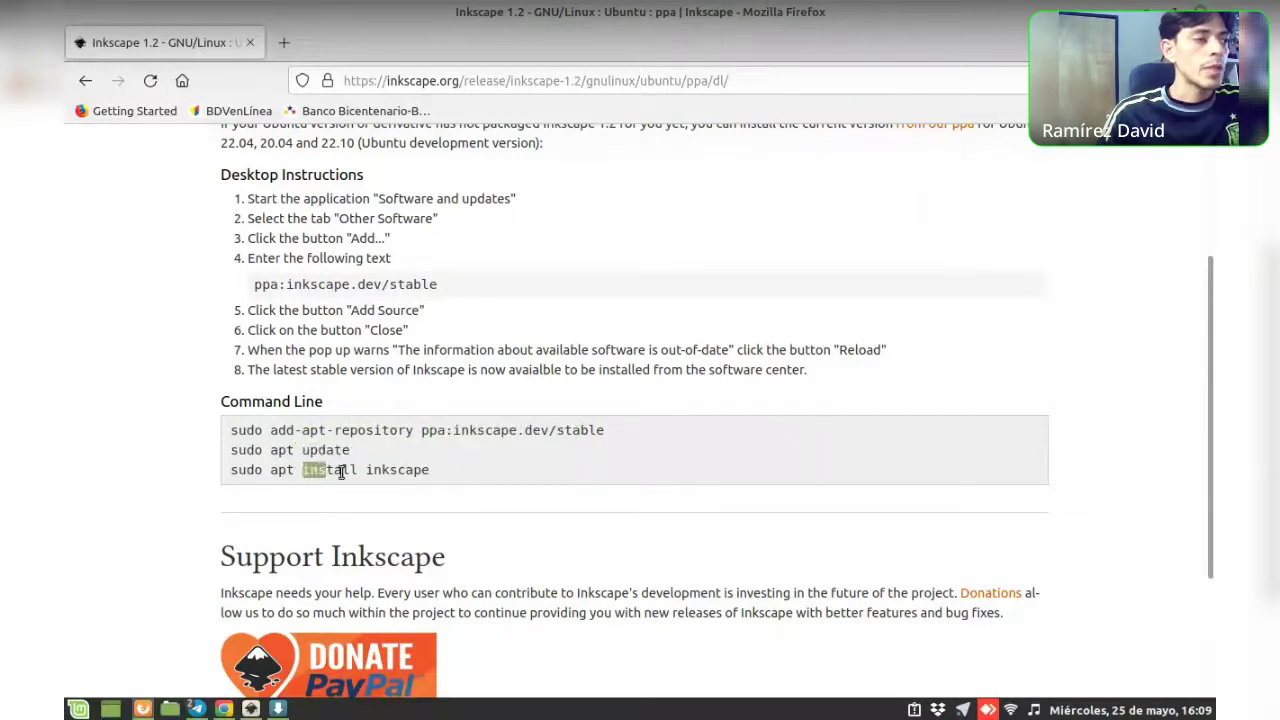
Select and copy the repository name ppa:inkscape.dev/stable
{"action": "triple_click", "coordinate": [376, 430]}
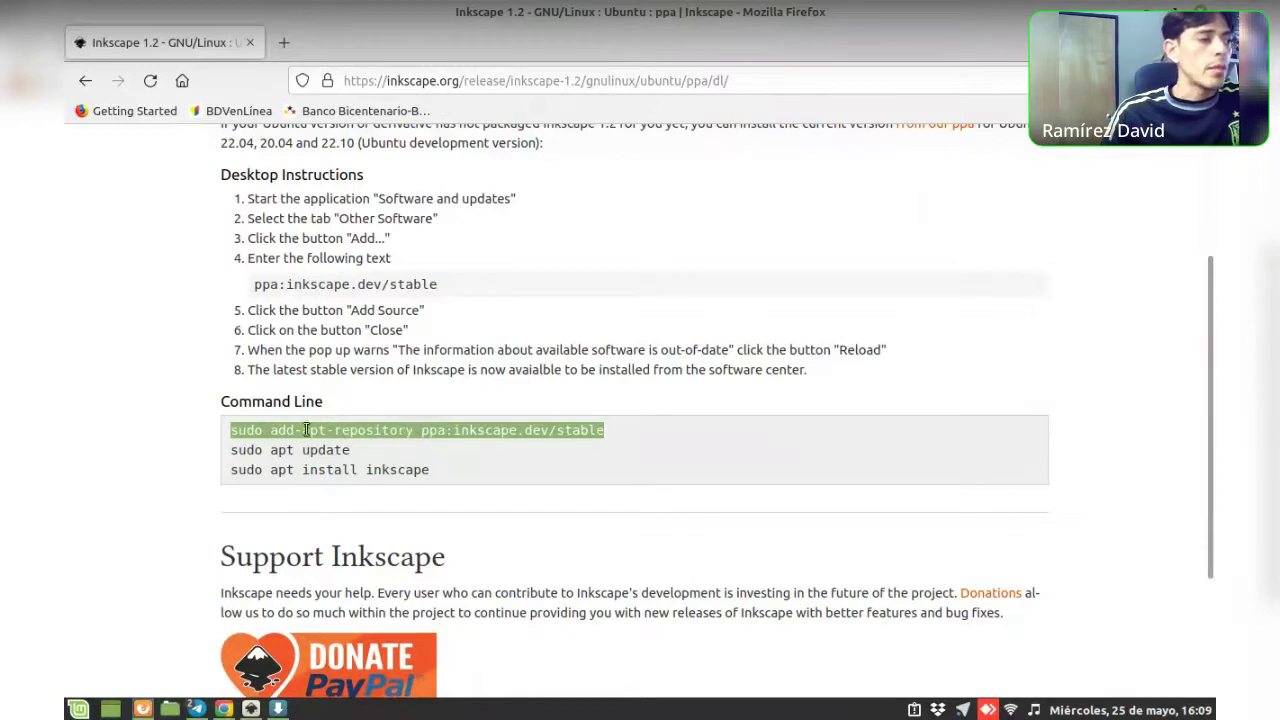
{"action": "left_click_drag", "start_coordinate": [421, 432], "coordinate": [604, 432]}
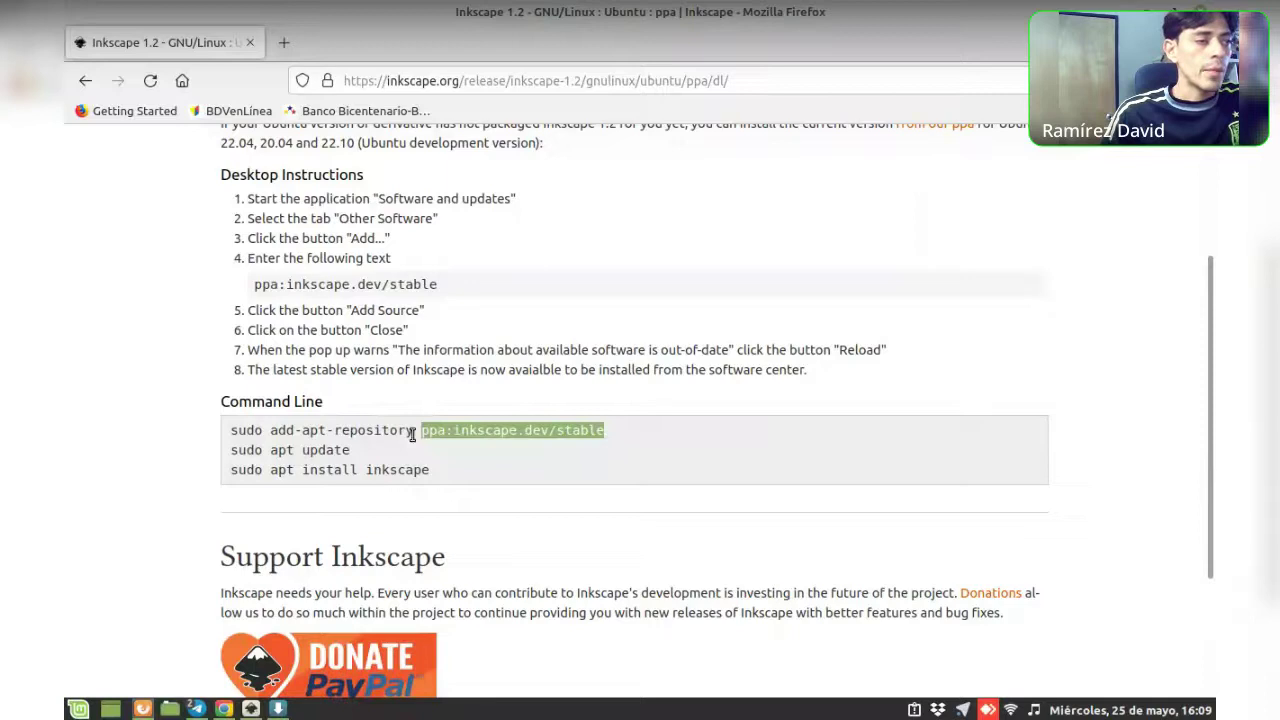
{"action": "left_click_drag", "start_coordinate": [420, 432], "coordinate": [604, 431]}
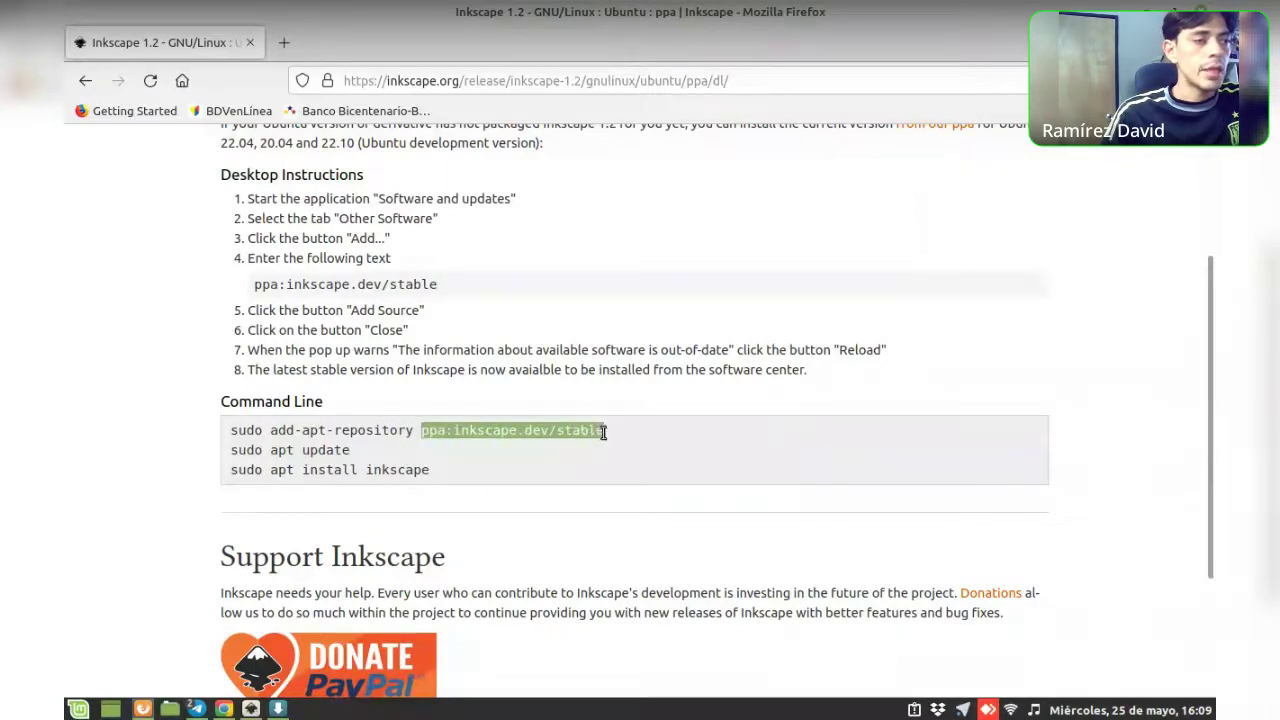
{"action": "right_click", "coordinate": [442, 430]}
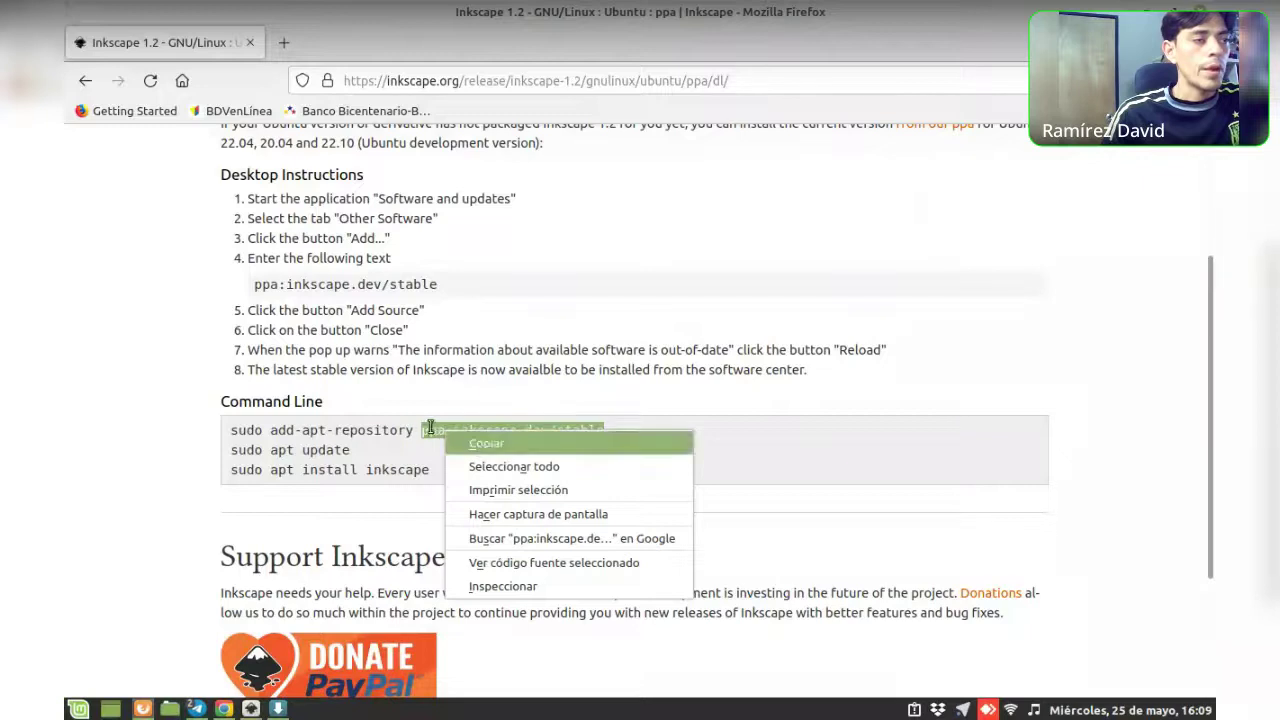
{"action": "left_click", "coordinate": [422, 430]}
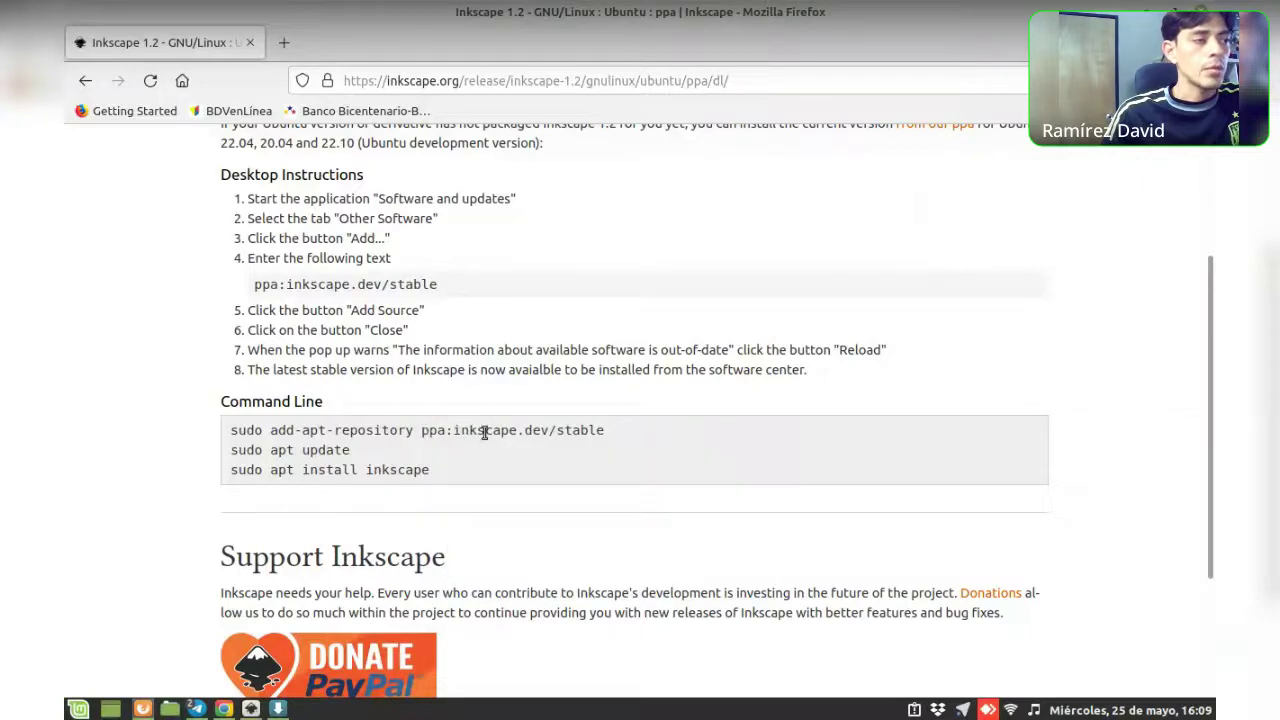
Open Synaptic's repository settings on the list of added PPAs
{"action": "left_click", "coordinate": [278, 708]}
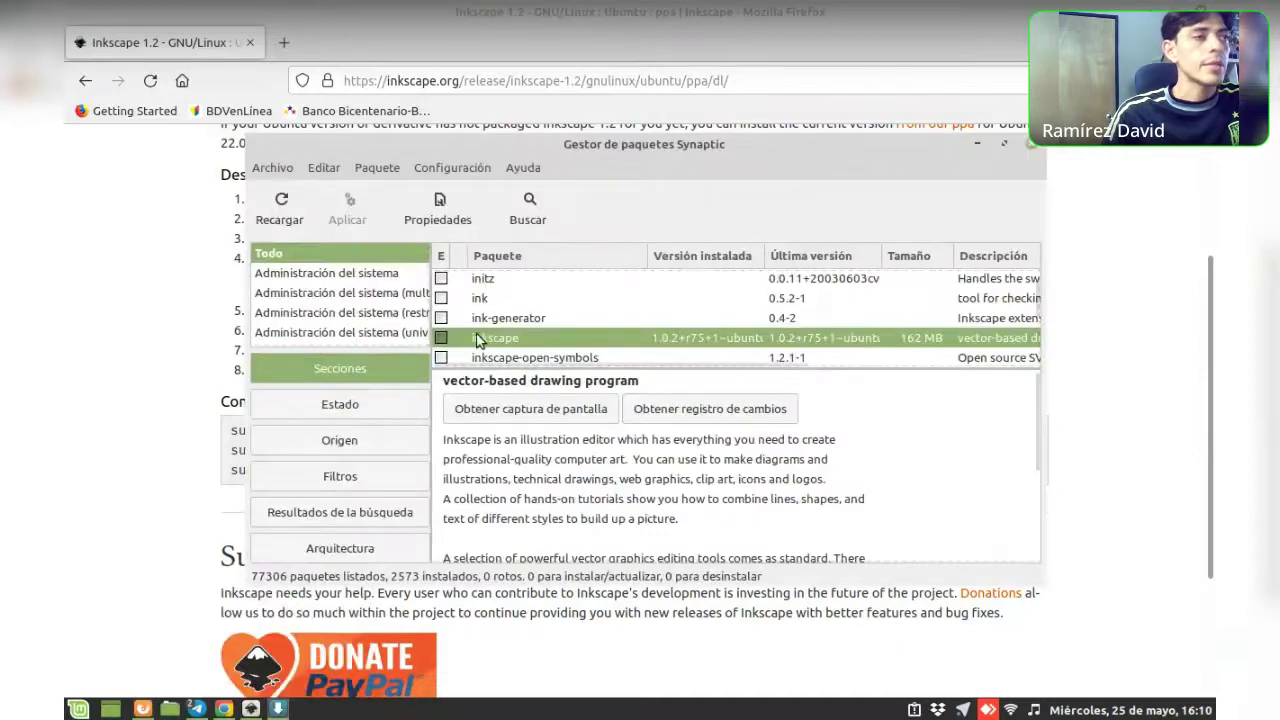
{"action": "left_click", "coordinate": [460, 169]}
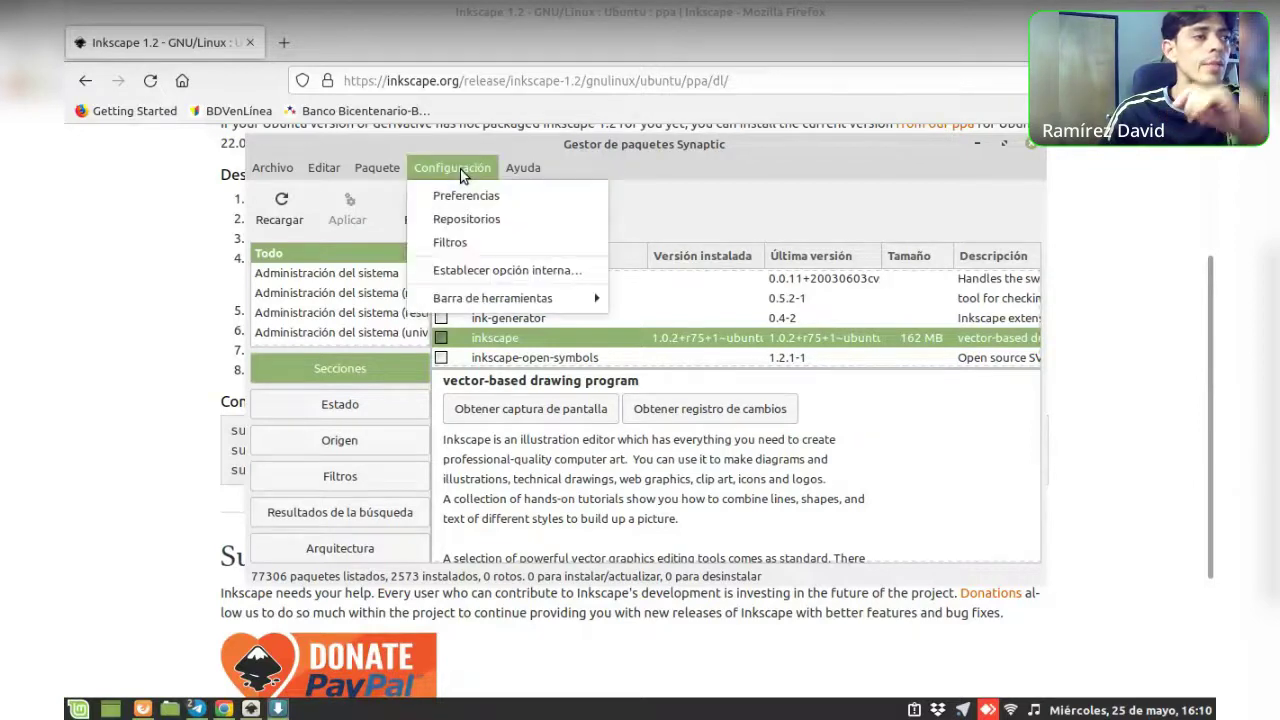
{"action": "left_click", "coordinate": [466, 220]}
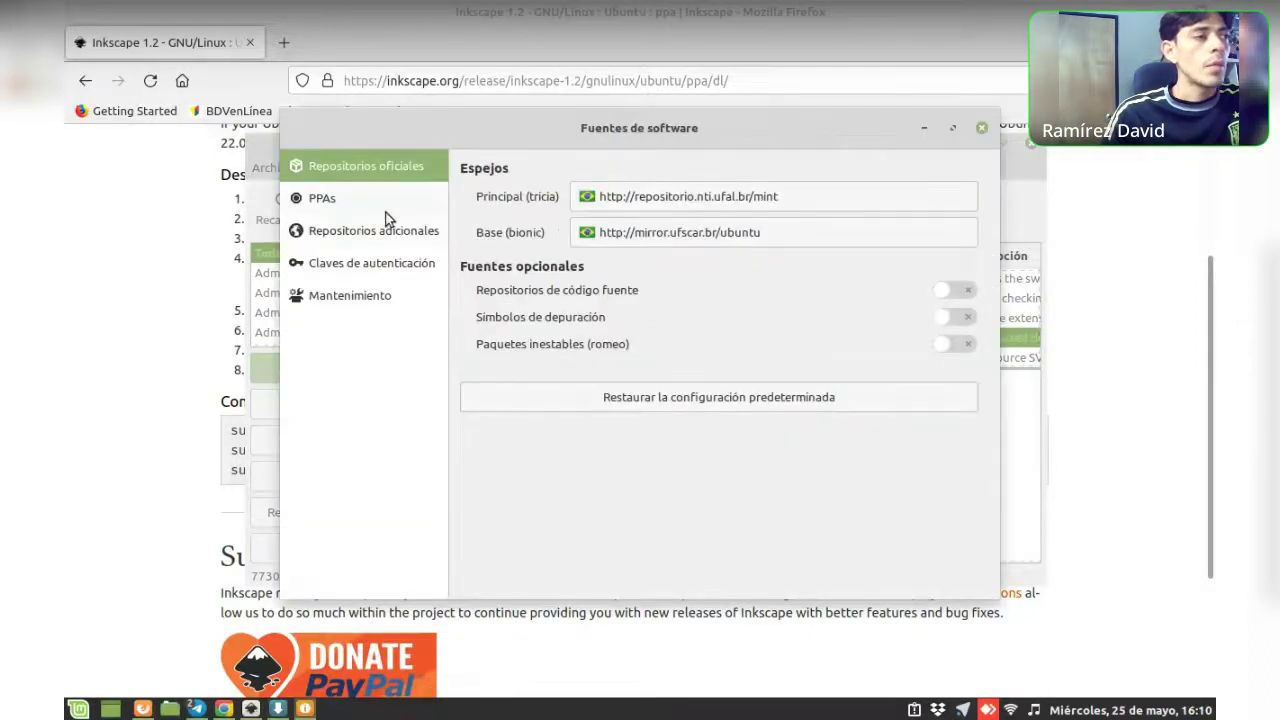
{"action": "left_click", "coordinate": [323, 200]}
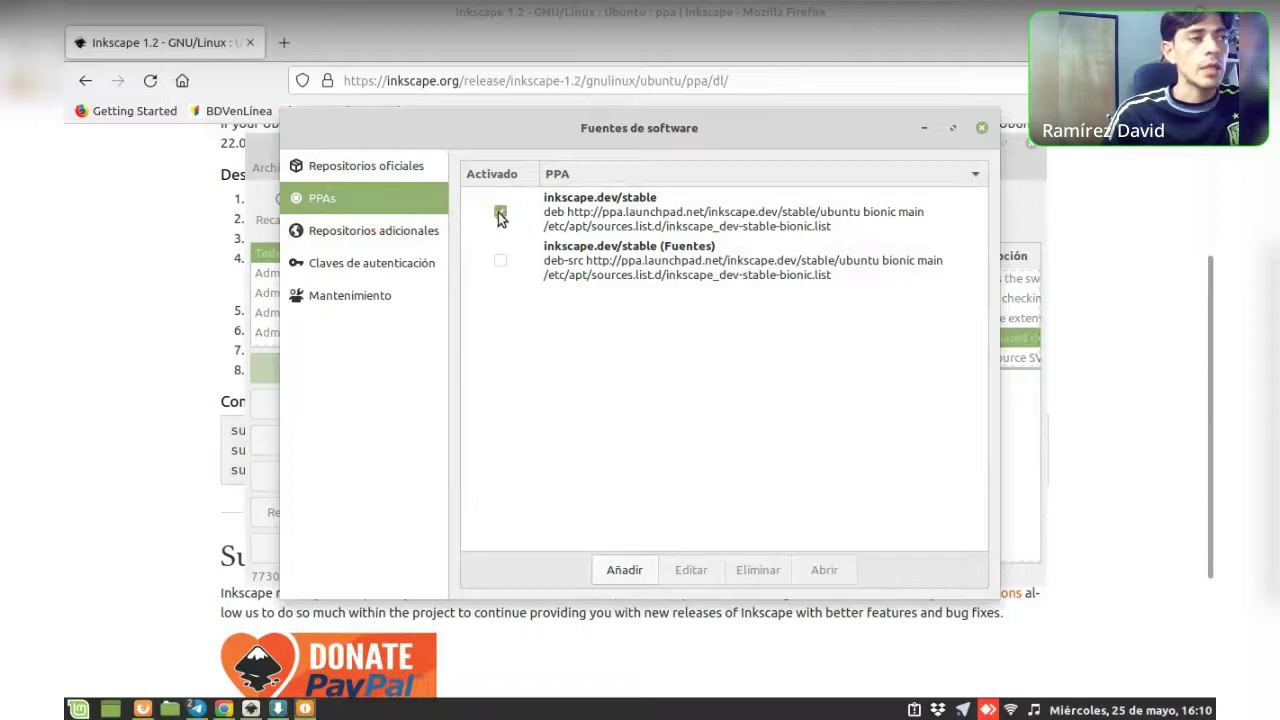
Add the ppa:inkscape.dev/stable PPA, close Software Sources, and minimize Synaptic
{"action": "left_click", "coordinate": [626, 571]}
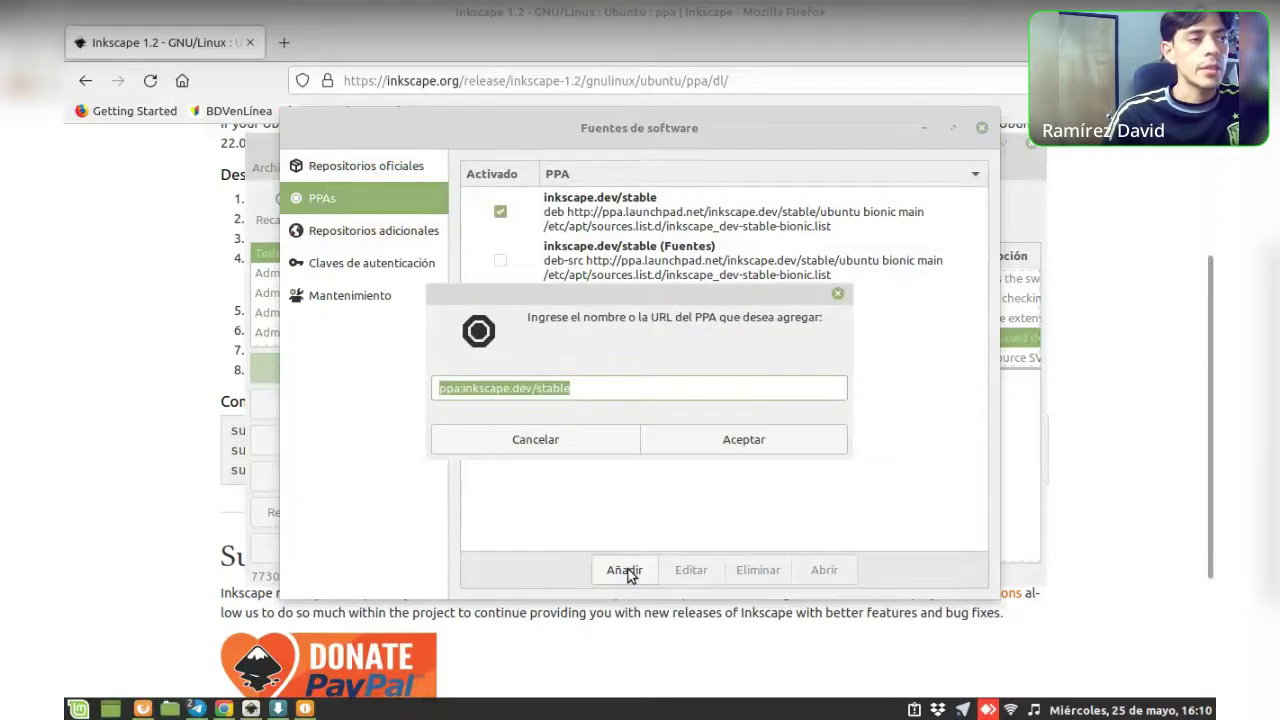
{"action": "left_click", "coordinate": [584, 388]}
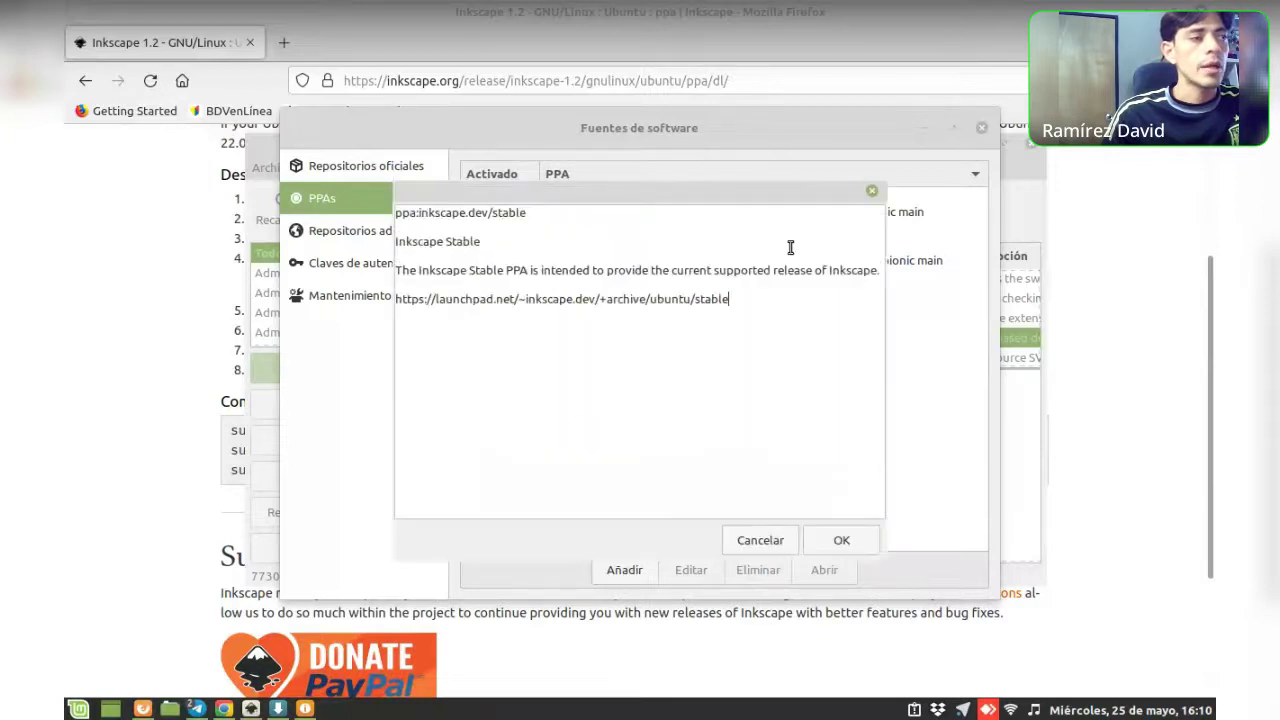
{"action": "left_click", "coordinate": [813, 543]}
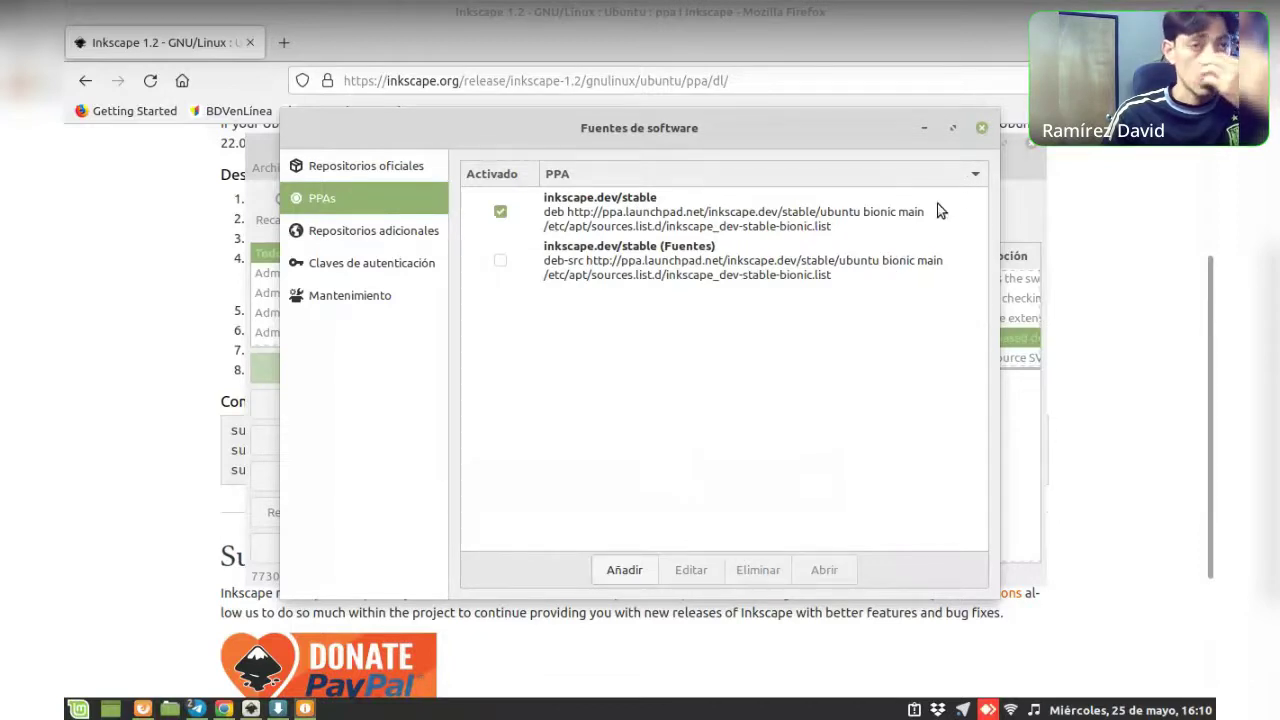
{"action": "left_click", "coordinate": [983, 130]}
{"action": "left_click", "coordinate": [503, 323]}
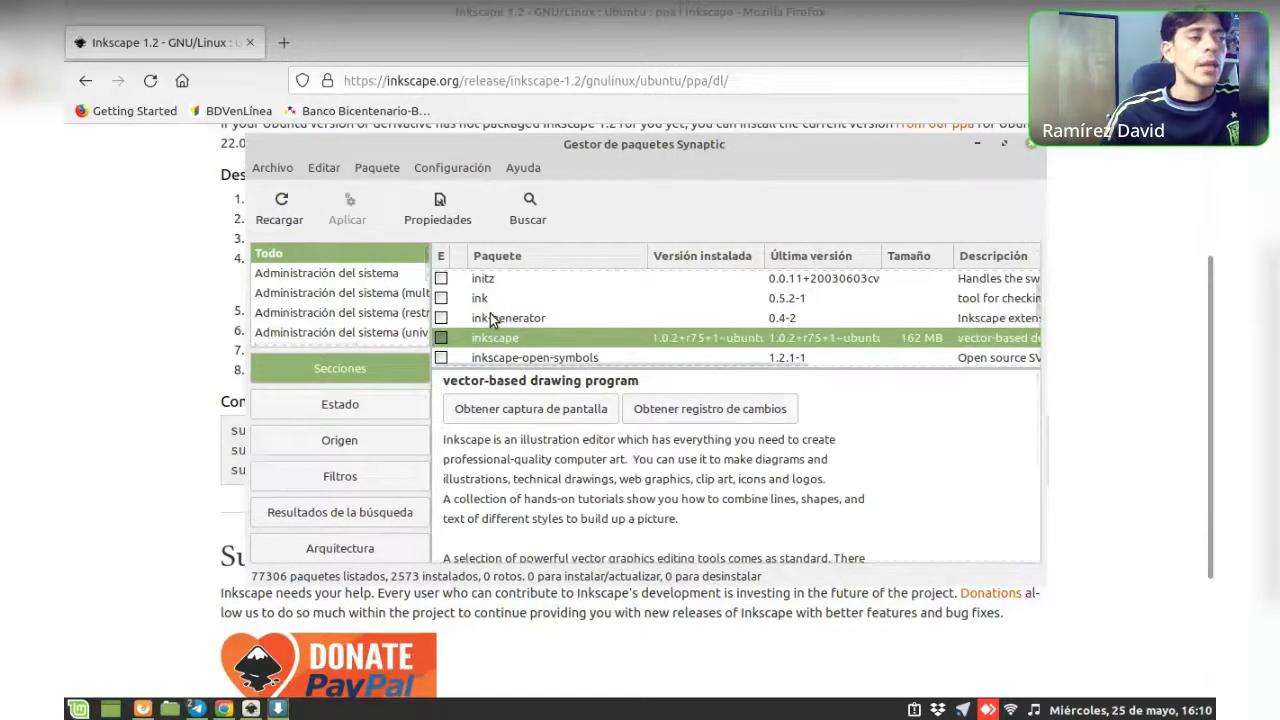
{"action": "left_click", "coordinate": [123, 381]}
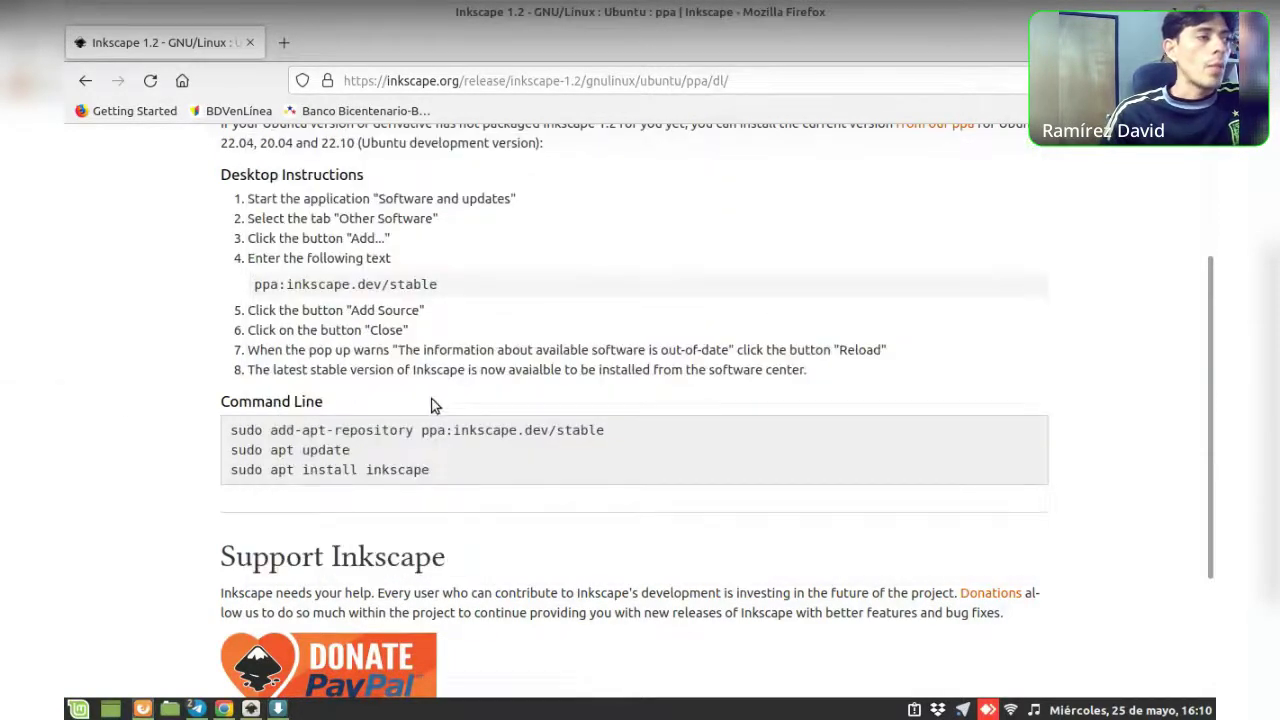
Go back to the GNU/Linux page, start the Inkscape 1.2 AppImage download, and cancel saving
{"action": "scroll", "coordinate": [431, 398], "scroll_direction": "up", "scroll_amount": 4}
{"action": "key", "text": "alt+Left"}
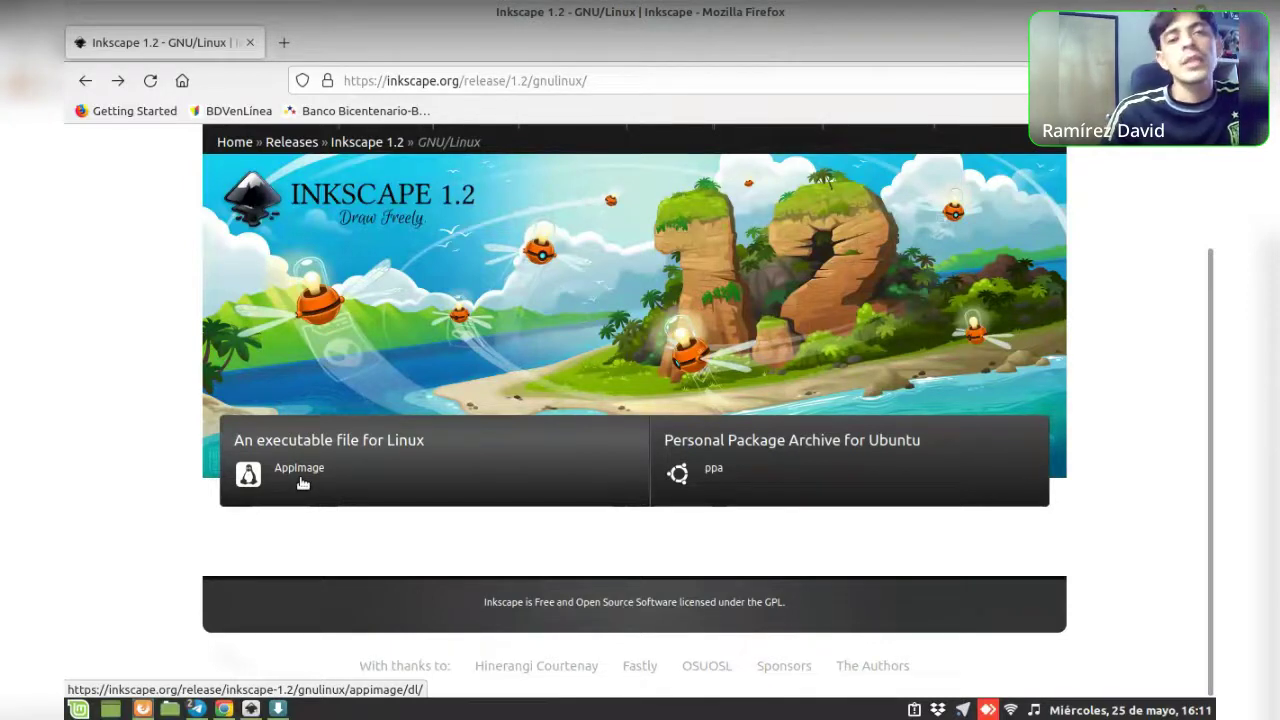
{"action": "left_click", "coordinate": [350, 475]}
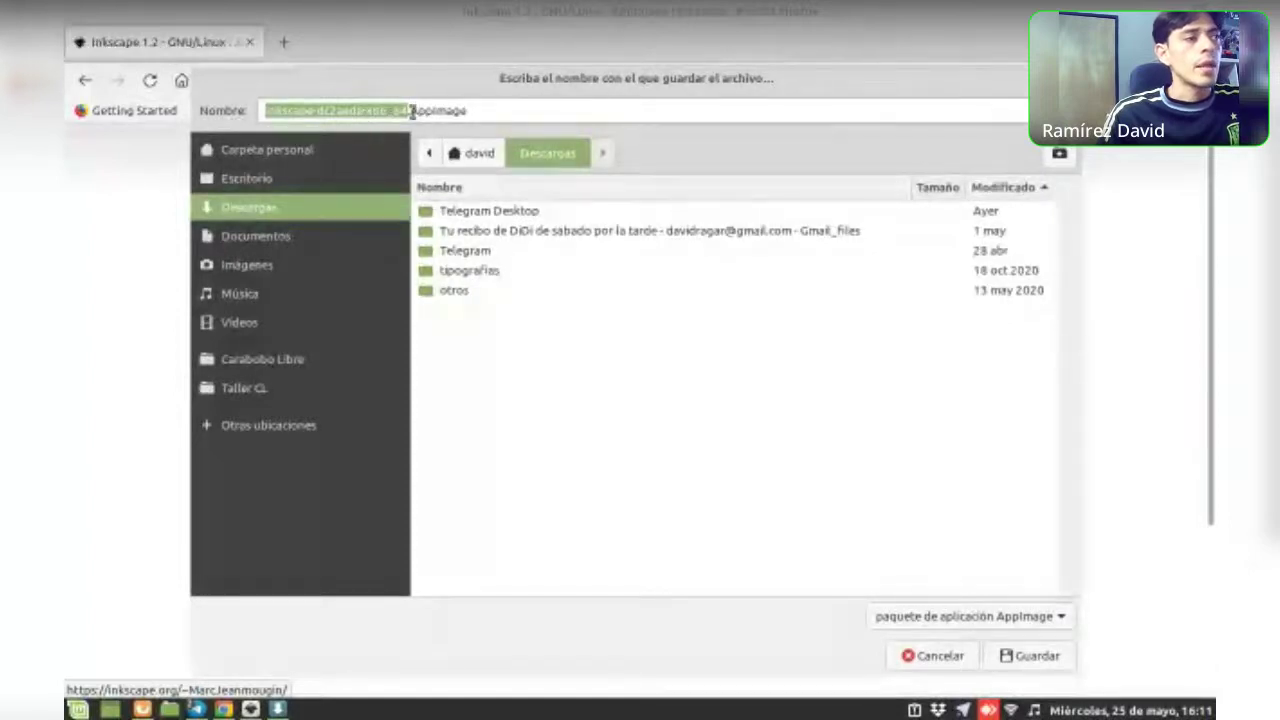
{"action": "left_click", "coordinate": [410, 111]}
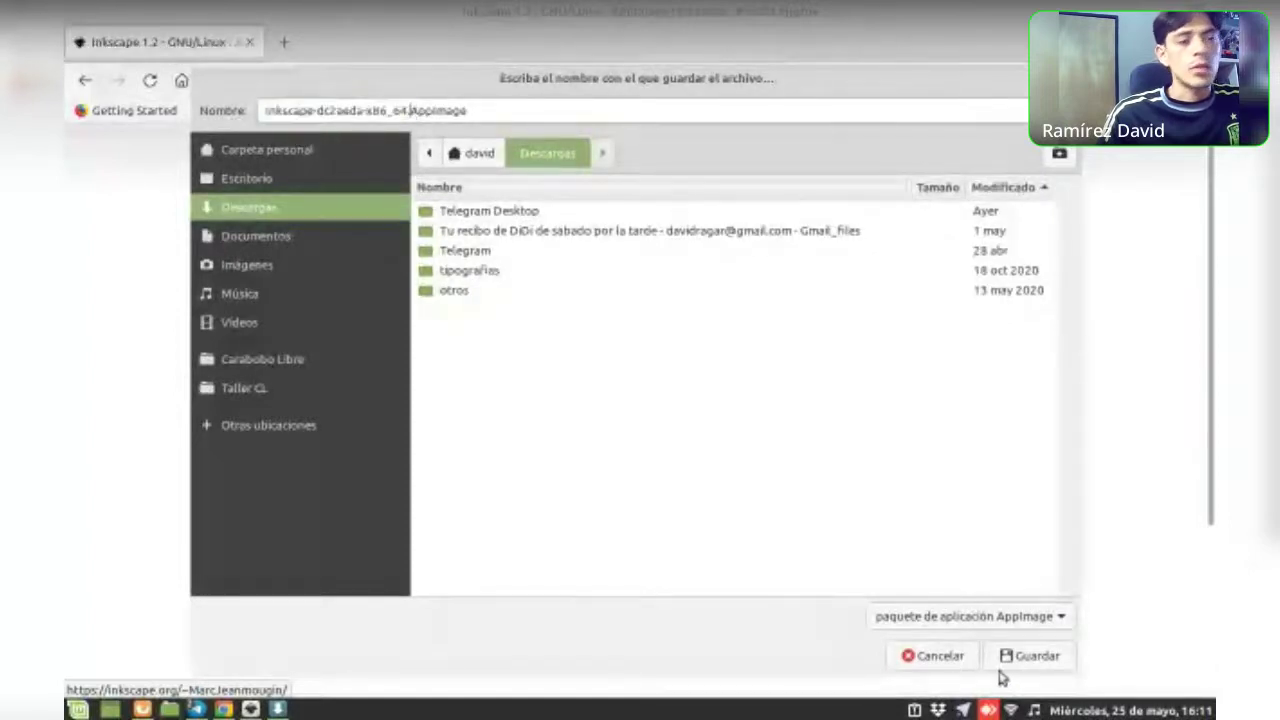
{"action": "left_click", "coordinate": [932, 656]}
{"action": "scroll", "coordinate": [641, 446], "scroll_direction": "down", "scroll_amount": 2}
{"action": "scroll", "coordinate": [641, 446], "scroll_direction": "down", "scroll_amount": 3}
{"action": "scroll", "coordinate": [641, 446], "scroll_direction": "up", "scroll_amount": 3}
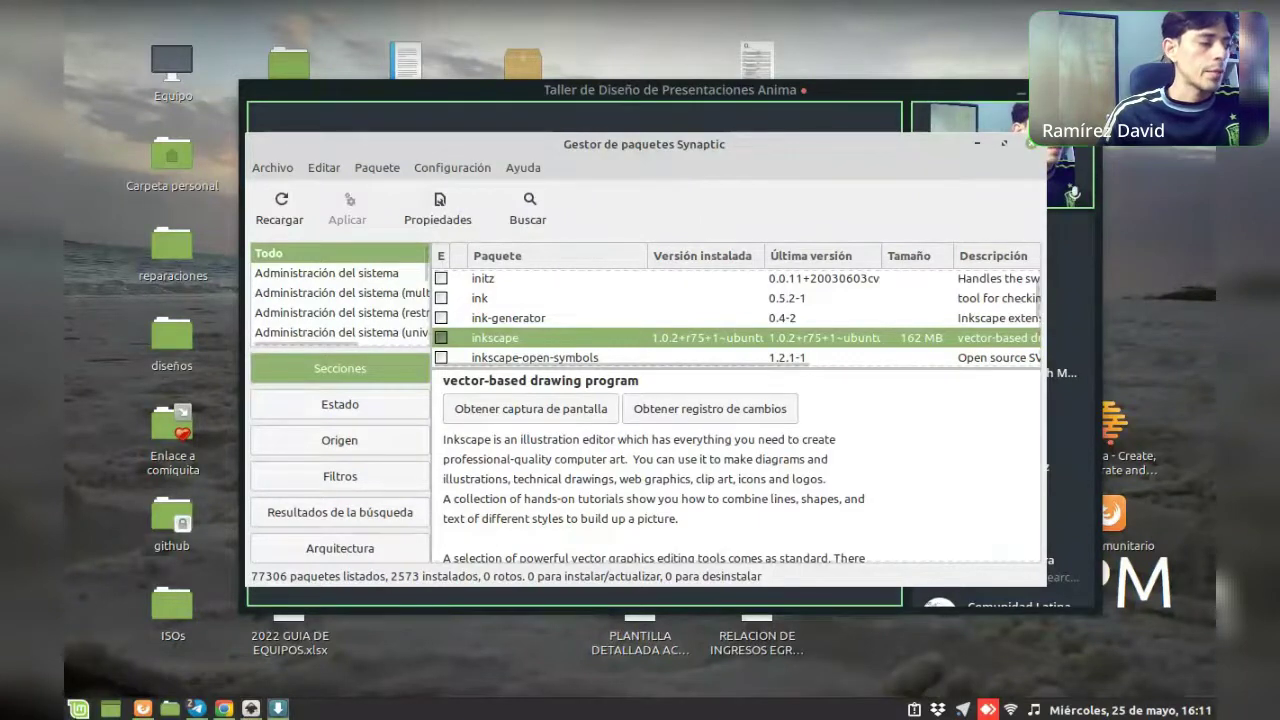
{"action": "left_click", "coordinate": [170, 708]}
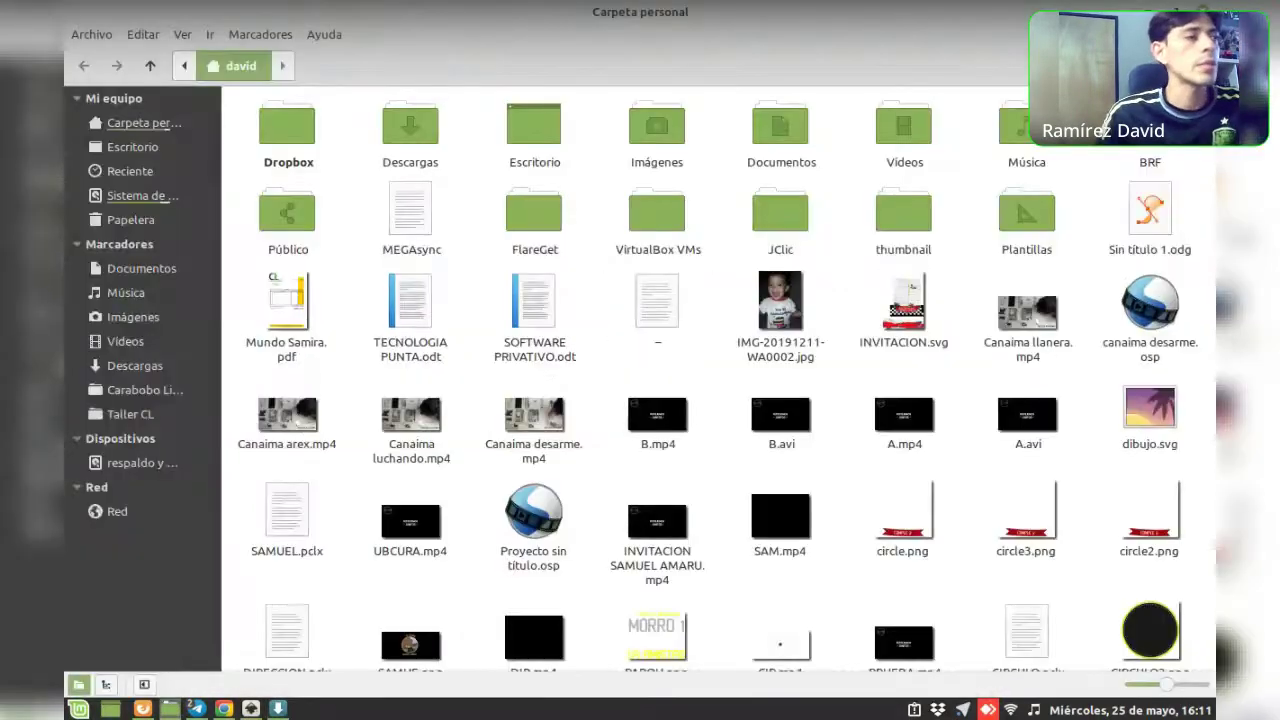
Open Escritorio > taller sozi and locate the Inkscape AppImage
{"action": "left_click", "coordinate": [163, 146]}
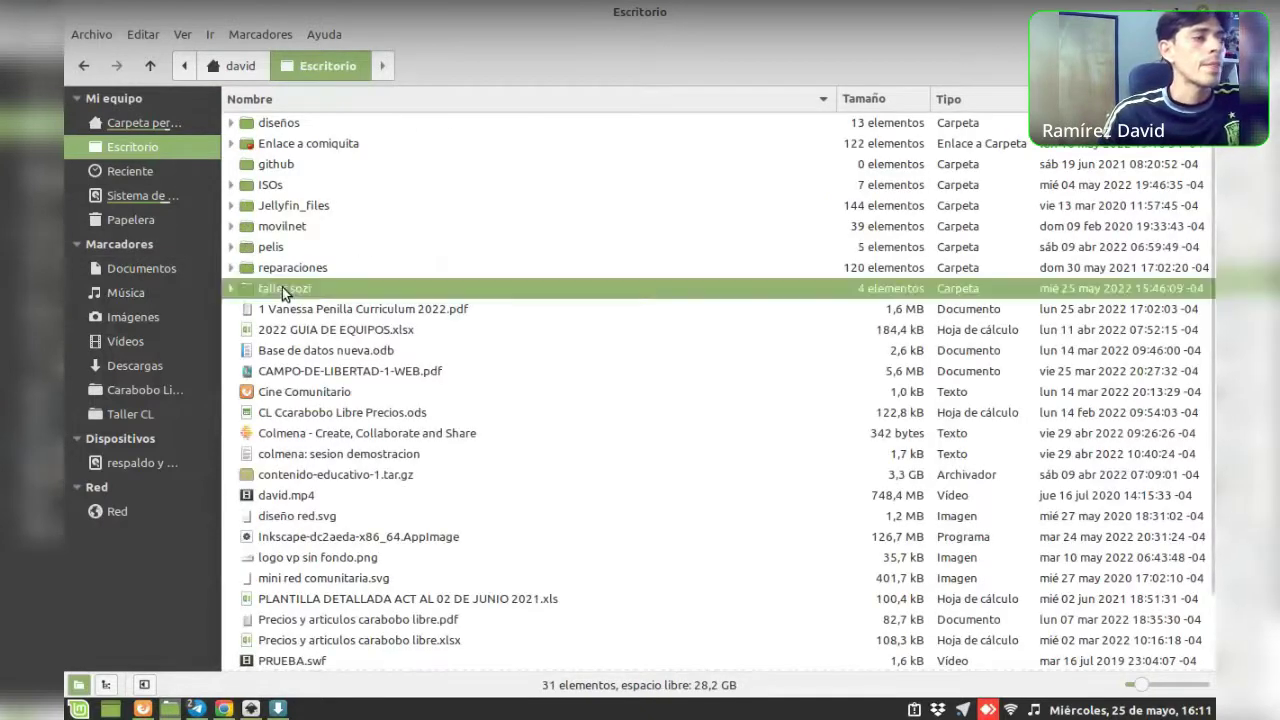
{"action": "double_click", "coordinate": [285, 289]}
{"action": "left_click", "coordinate": [280, 200]}
{"action": "left_click", "coordinate": [286, 145]}
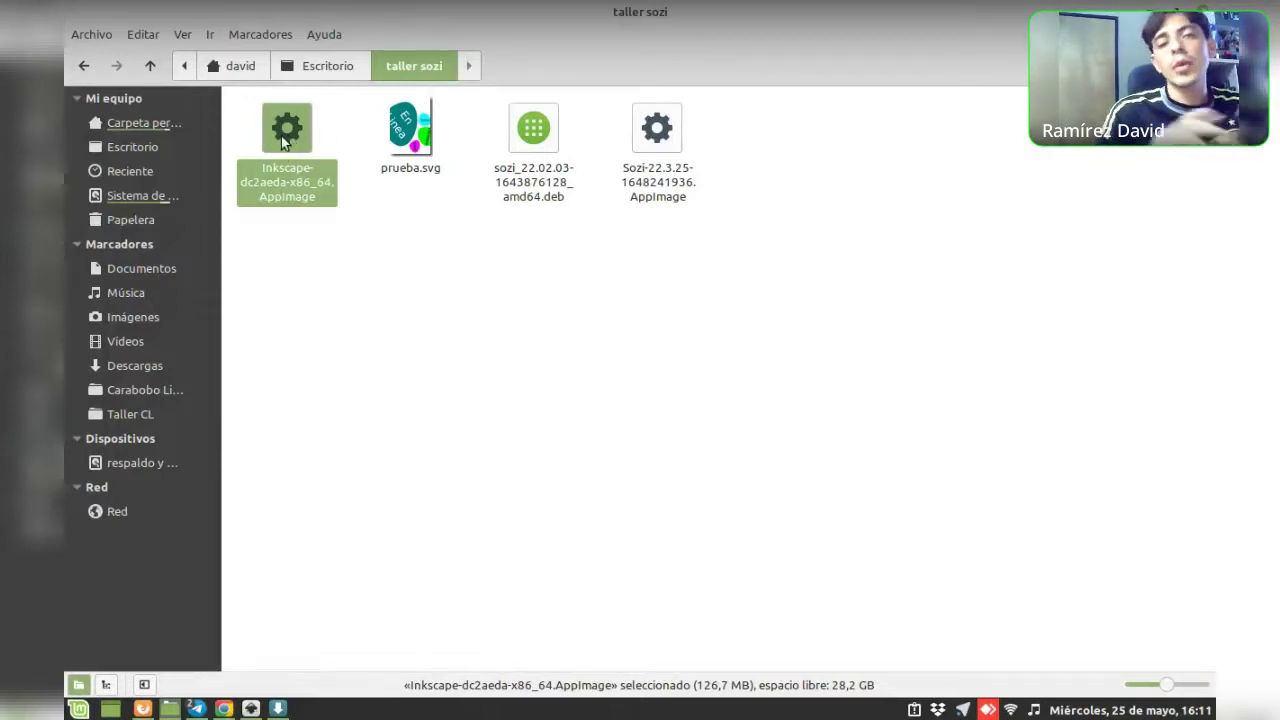
{"action": "left_click", "coordinate": [316, 232]}
Check 'Permitir ejecutar el archivo como un programa' in the AppImage's Permisos properties
{"action": "right_click", "coordinate": [288, 128]}
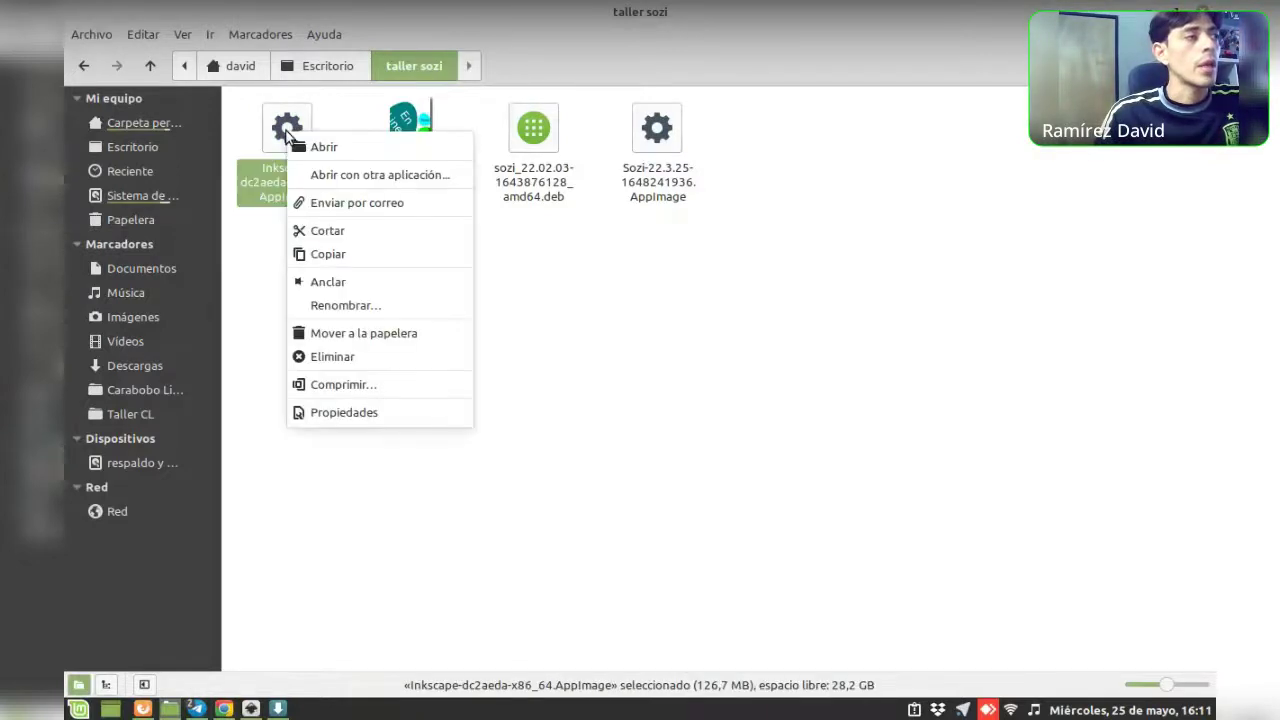
{"action": "left_click", "coordinate": [345, 420]}
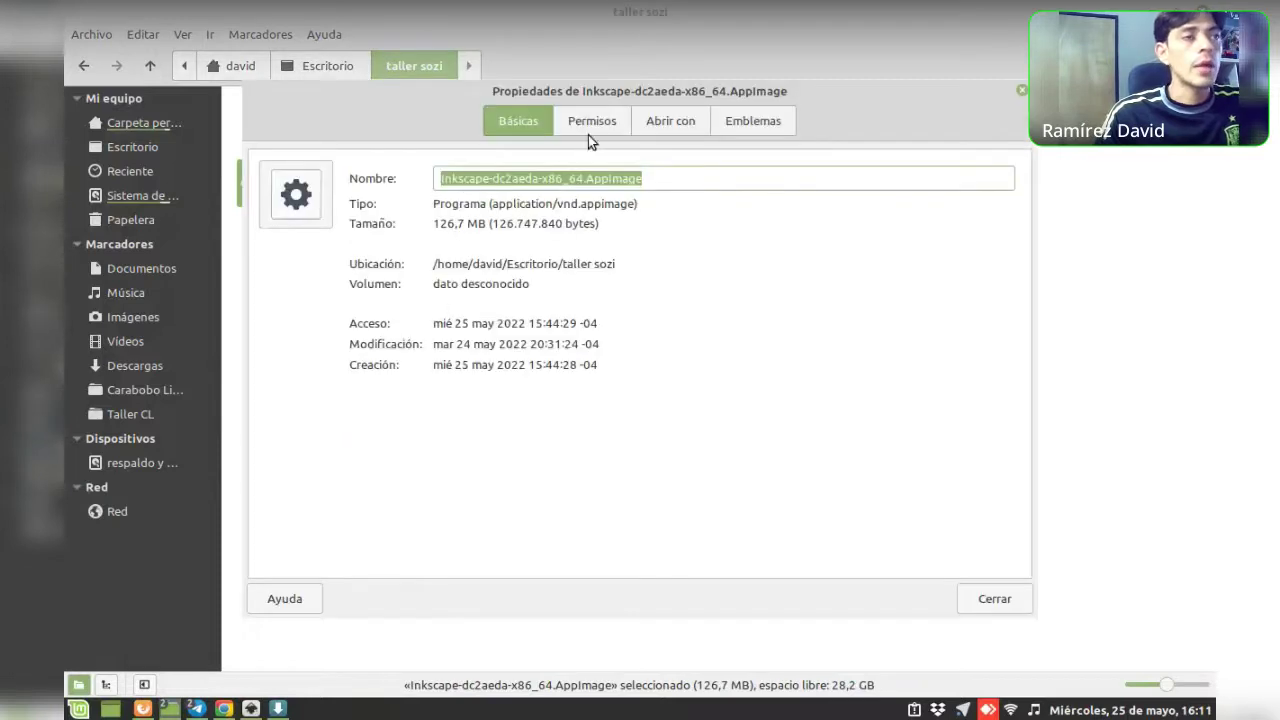
{"action": "left_click", "coordinate": [605, 124]}
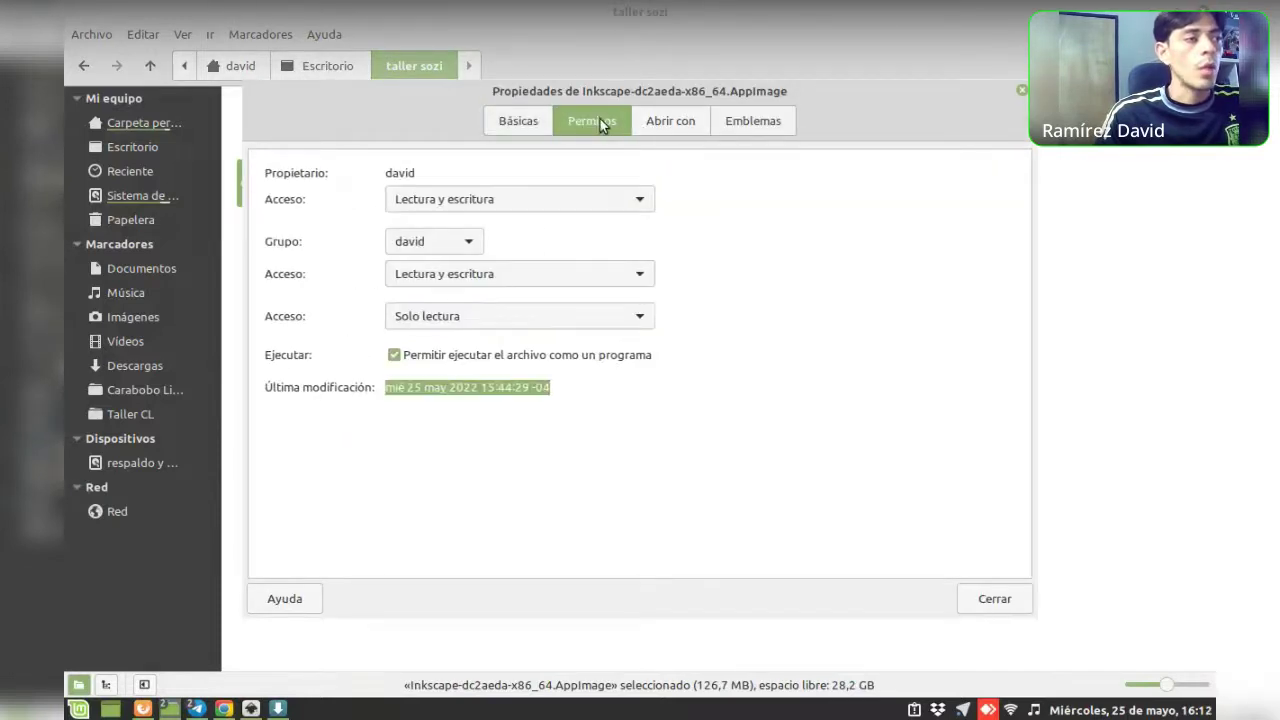
{"action": "left_click", "coordinate": [578, 361]}
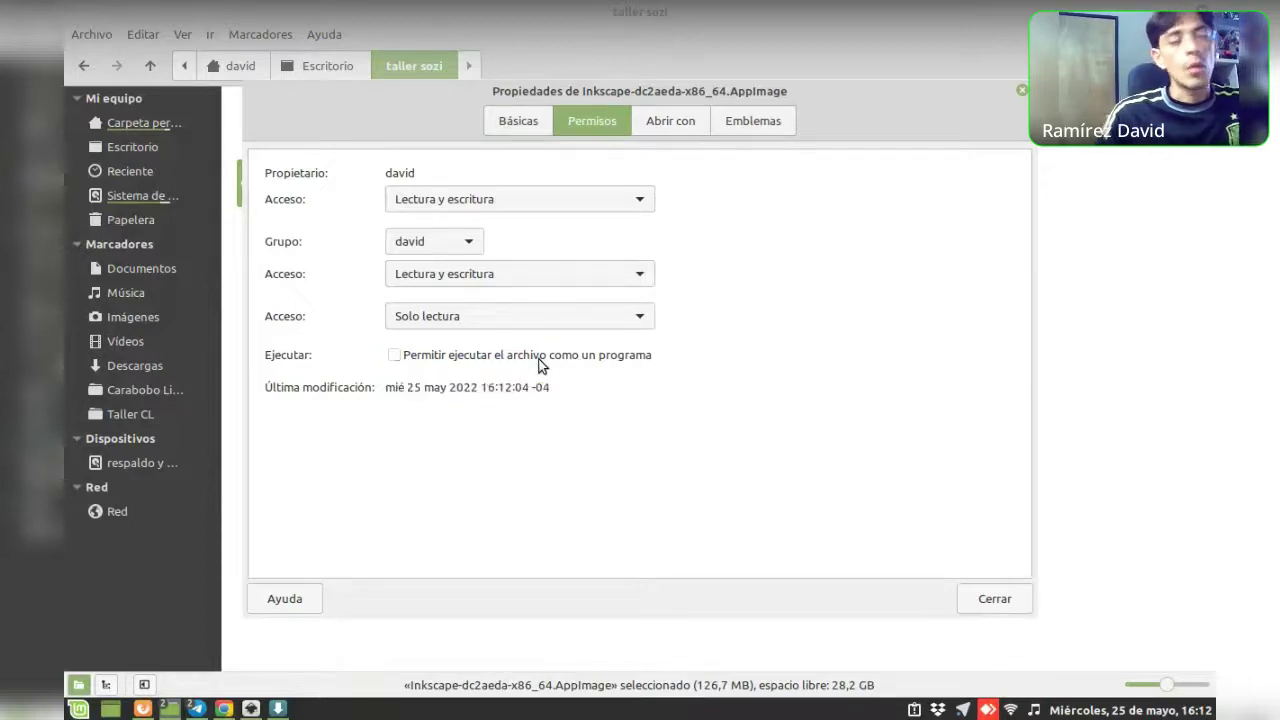
{"action": "left_click", "coordinate": [415, 356]}
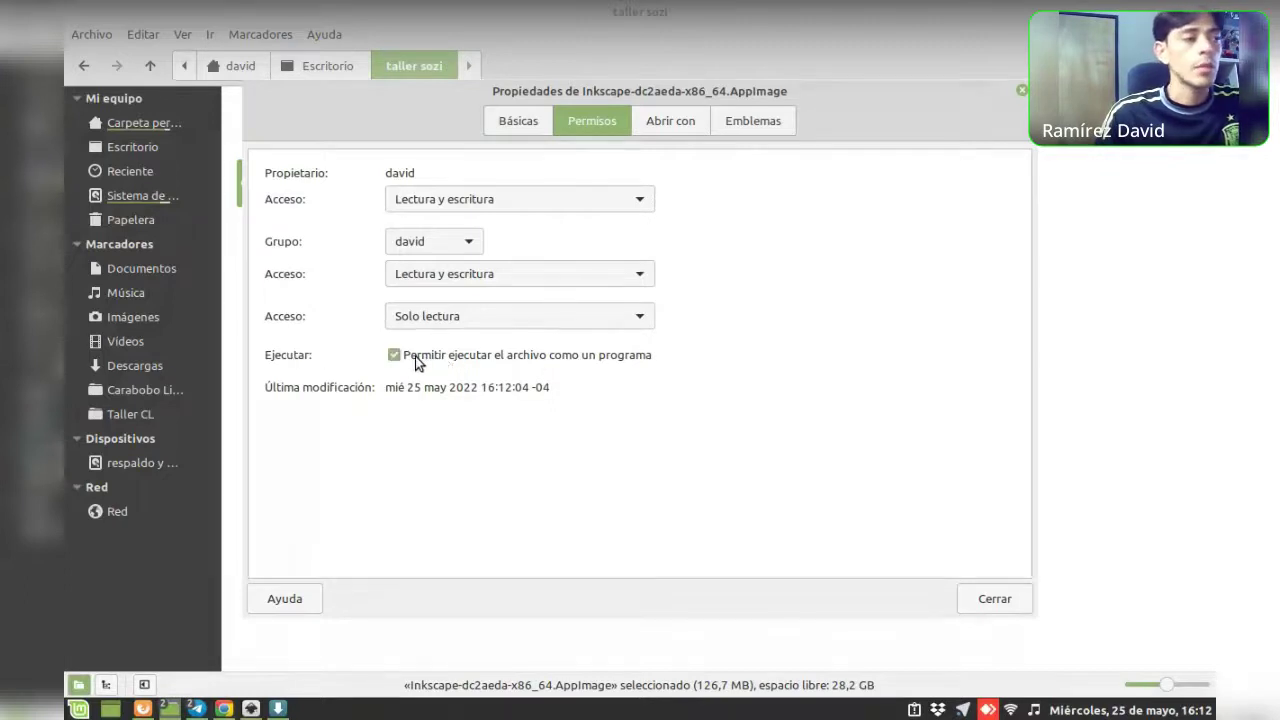
{"action": "left_click", "coordinate": [997, 599]}
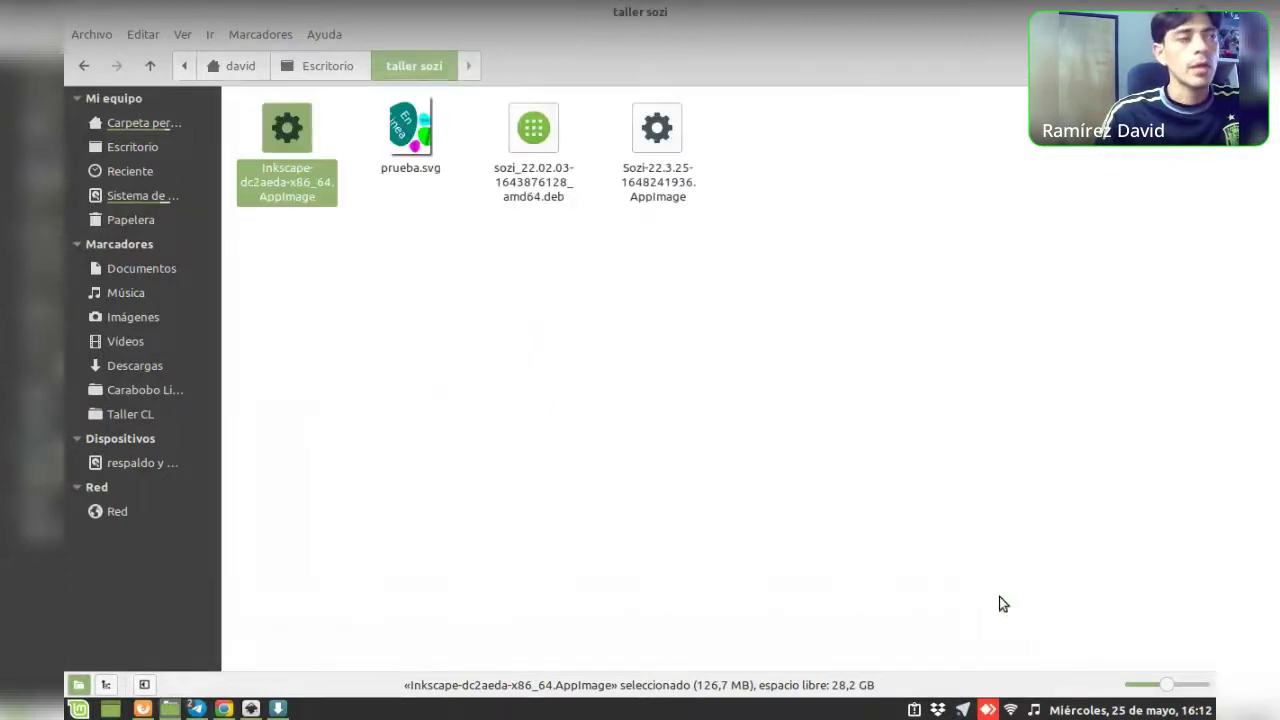
{"action": "left_click", "coordinate": [481, 418]}
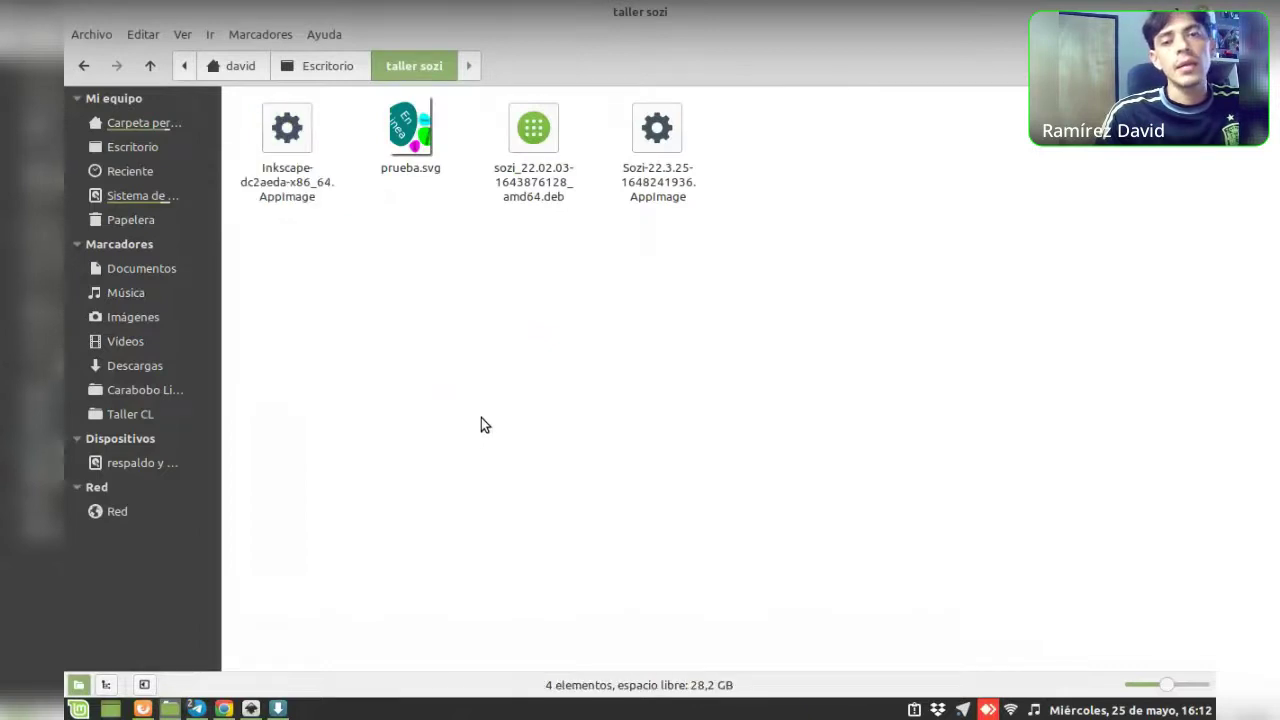
{"action": "left_click", "coordinate": [279, 136]}
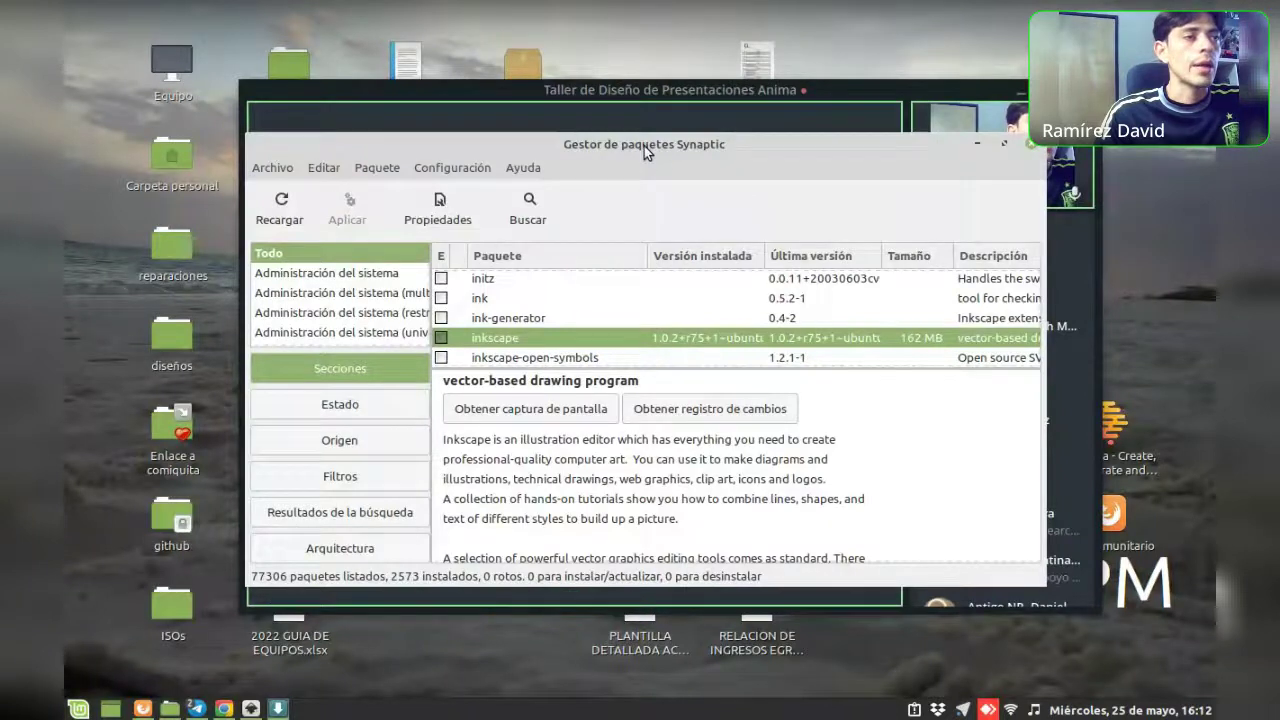
Show the sozi package details in Synaptic, installed at version 22.02.03
{"action": "left_click_drag", "start_coordinate": [644, 146], "coordinate": [679, 119]}
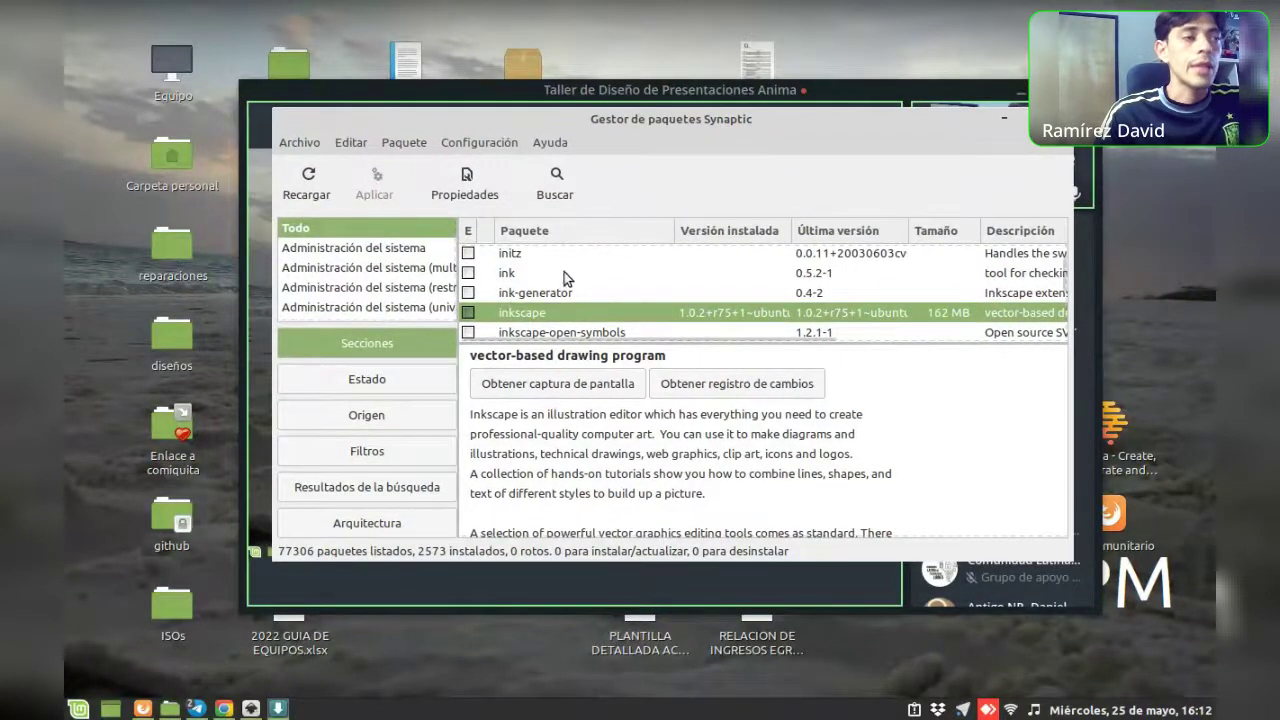
{"action": "left_click", "coordinate": [541, 289]}
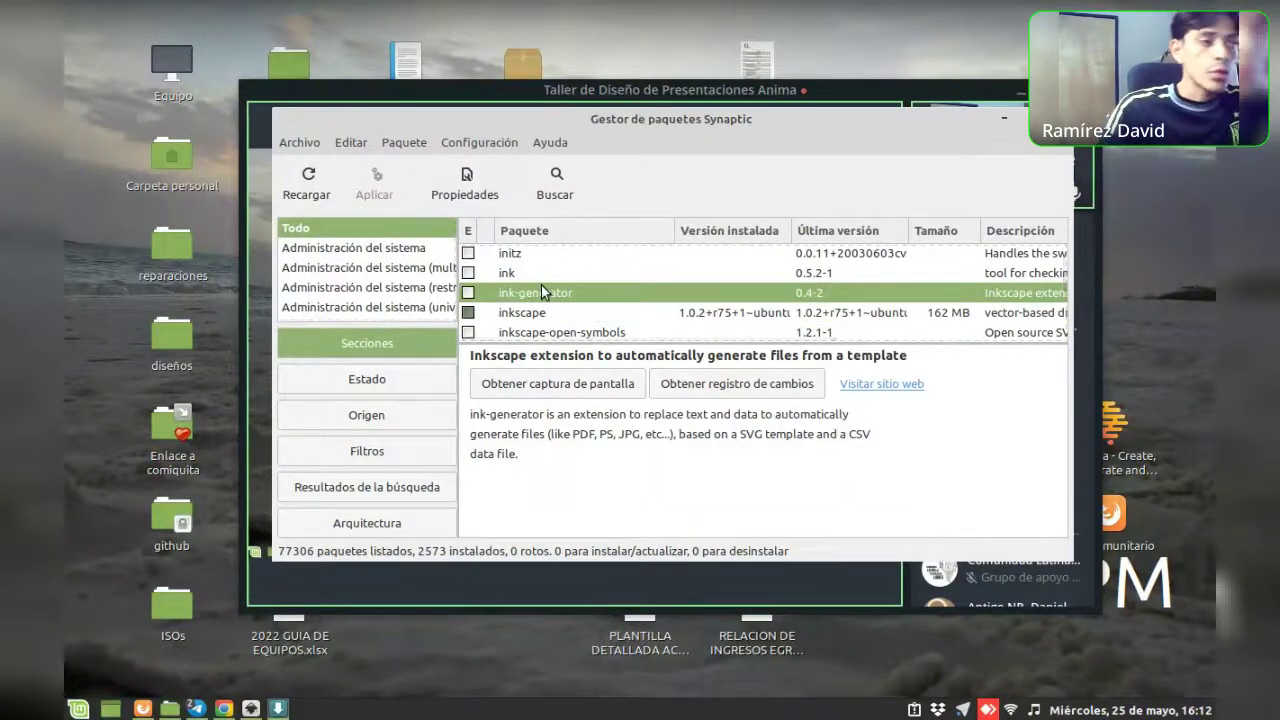
{"action": "left_click", "coordinate": [539, 266]}
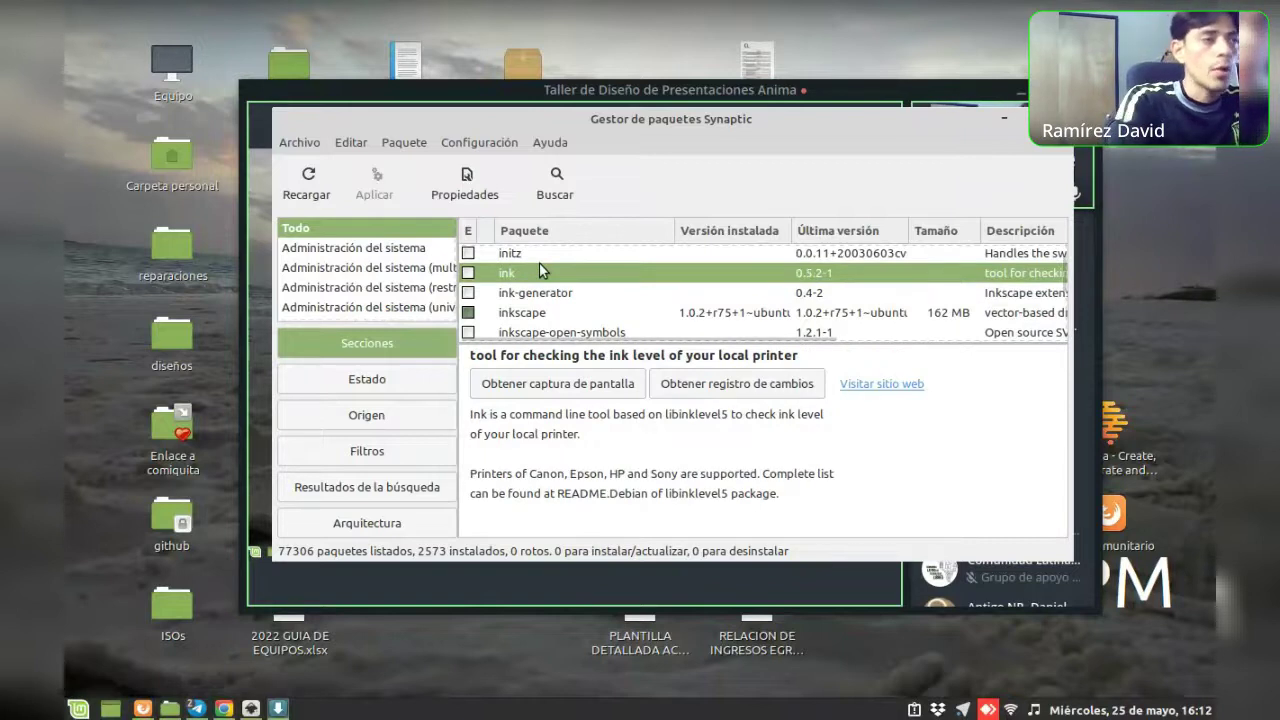
{"action": "type", "text": "sozi"}
{"action": "scroll", "coordinate": [570, 315], "scroll_direction": "down", "scroll_amount": 2}
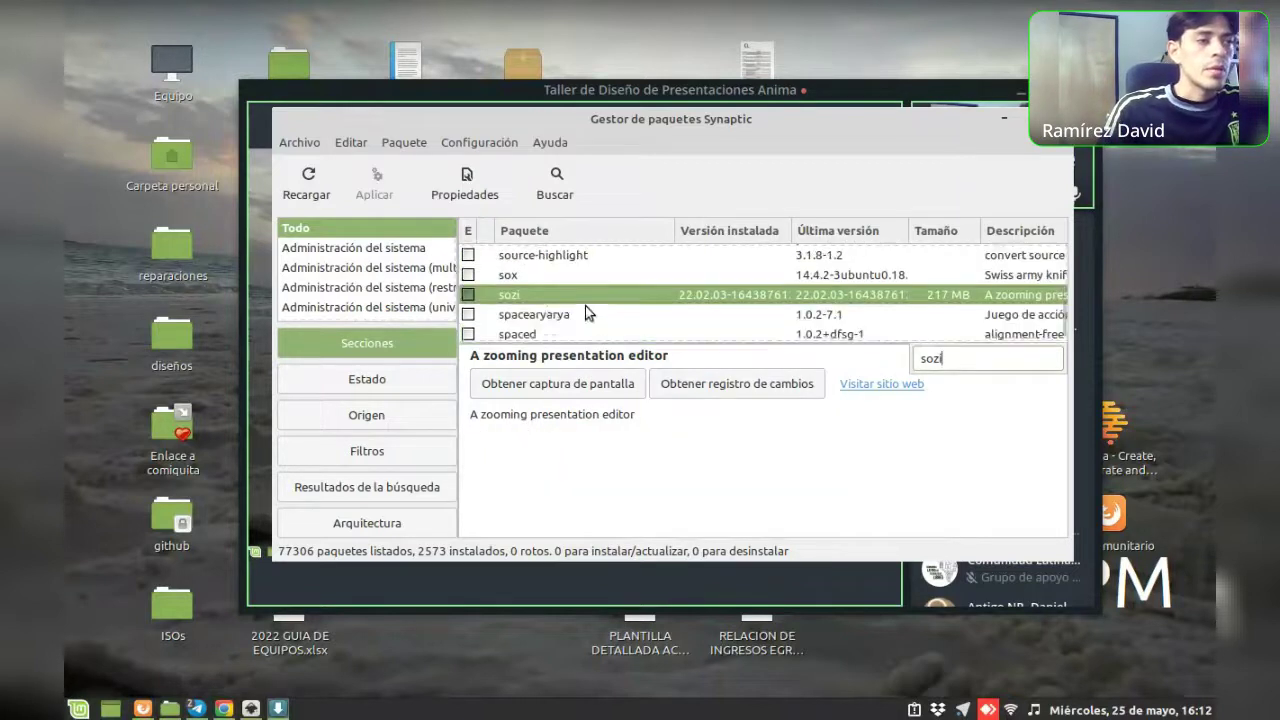
{"action": "left_click", "coordinate": [538, 314]}
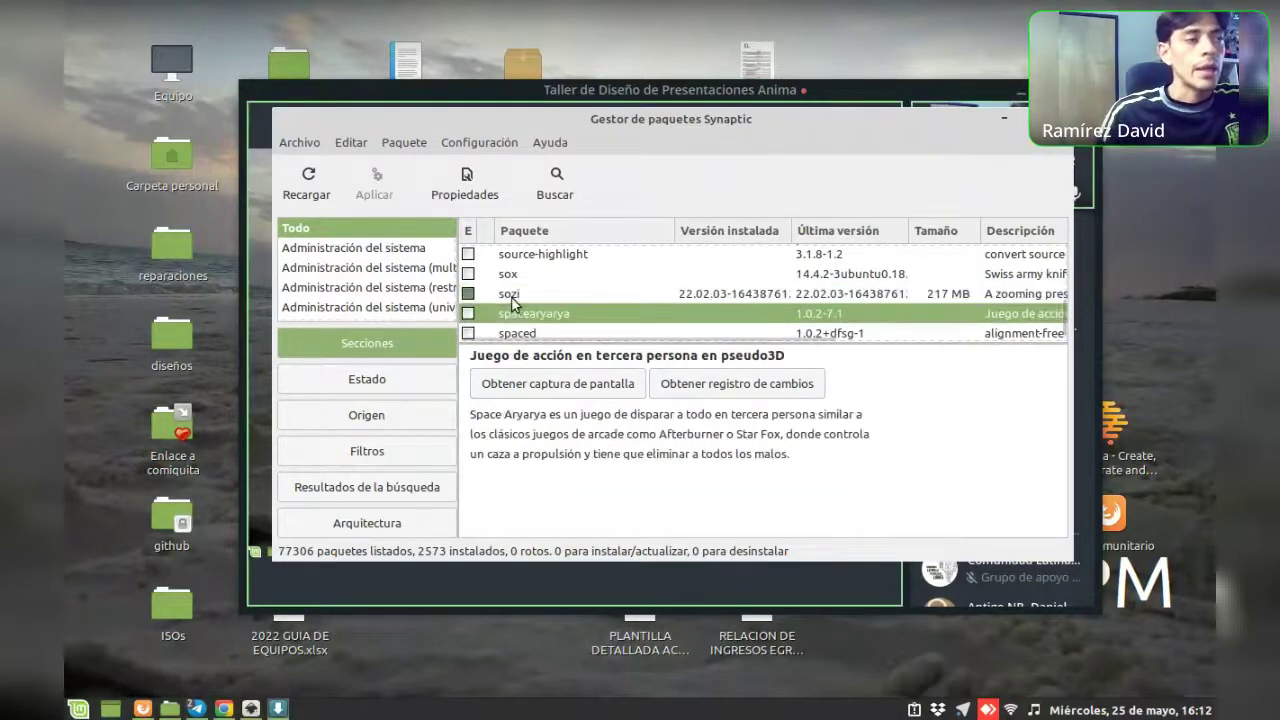
{"action": "left_click", "coordinate": [512, 296]}
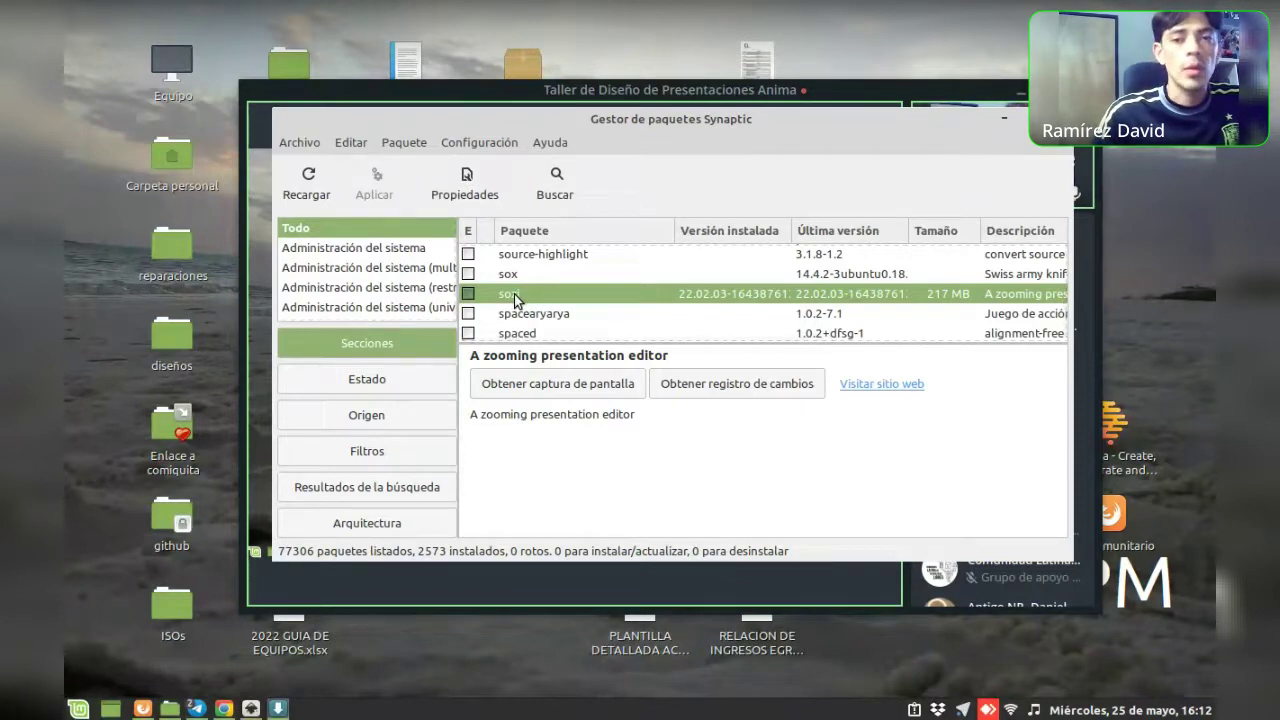
{"action": "mouse_move", "coordinate": [142, 709]}
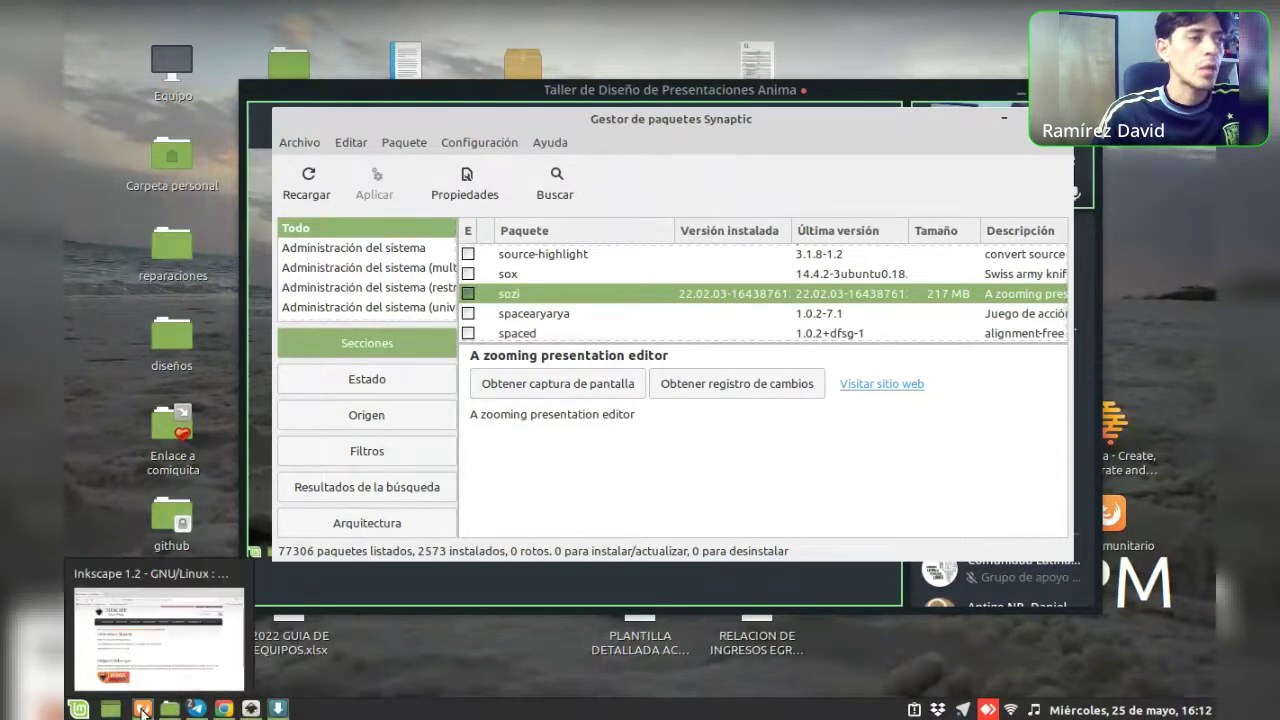
Web-search 'sozi' from the address bar and open the official sozi.baierouge.fr site
{"action": "left_click", "coordinate": [142, 708]}
{"action": "double_click", "coordinate": [495, 81]}
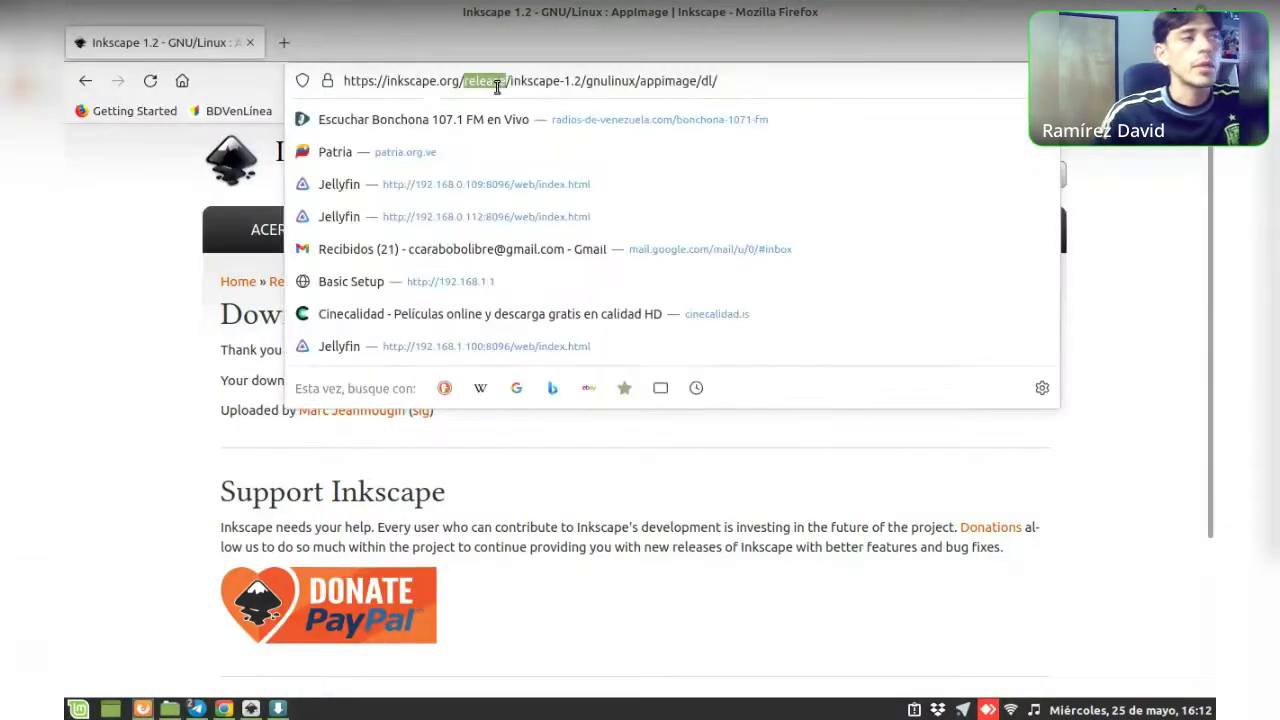
{"action": "key", "text": "ctrl+a"}
{"action": "type", "text": "s"}
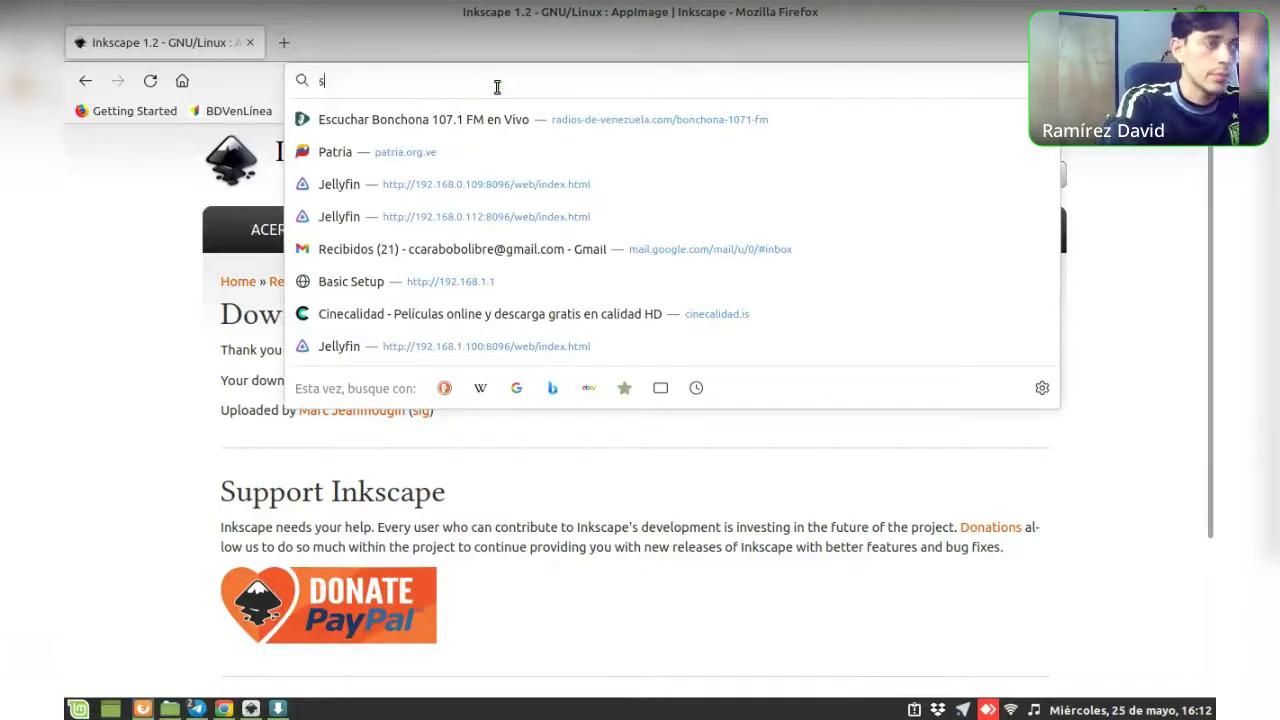
{"action": "type", "text": "ozi"}
{"action": "key", "text": "Return"}
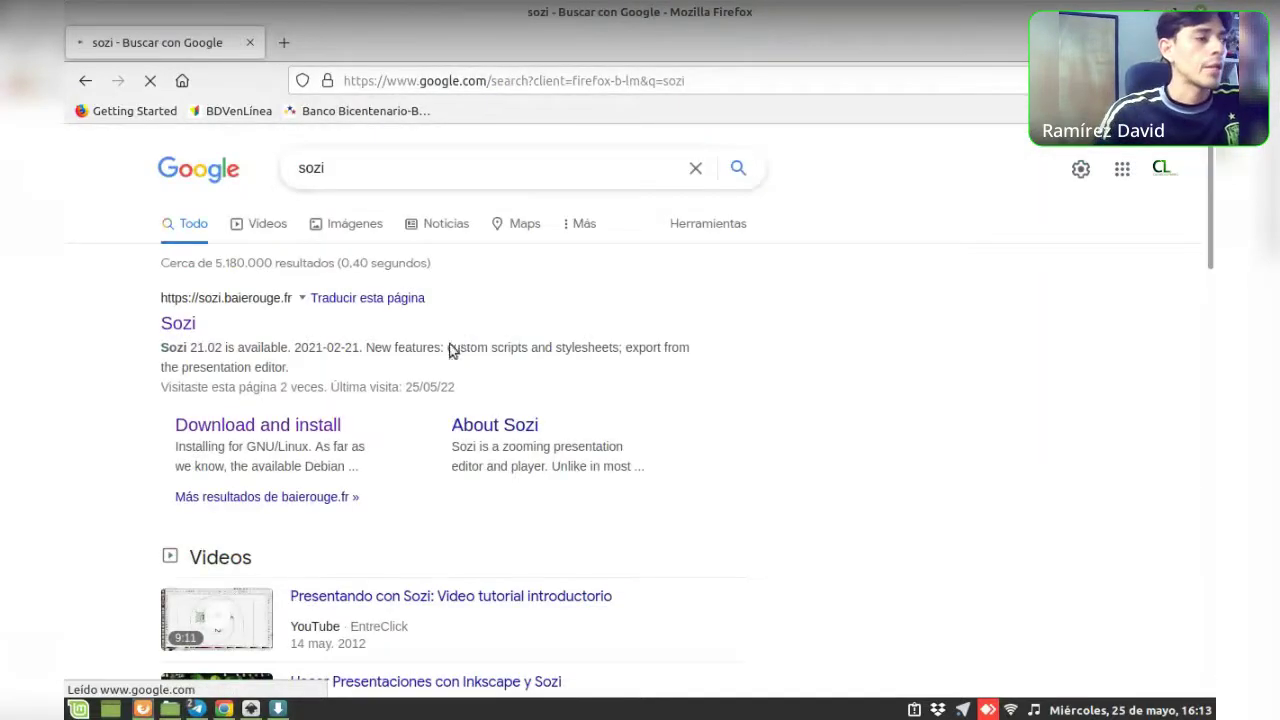
{"action": "left_click", "coordinate": [180, 326]}
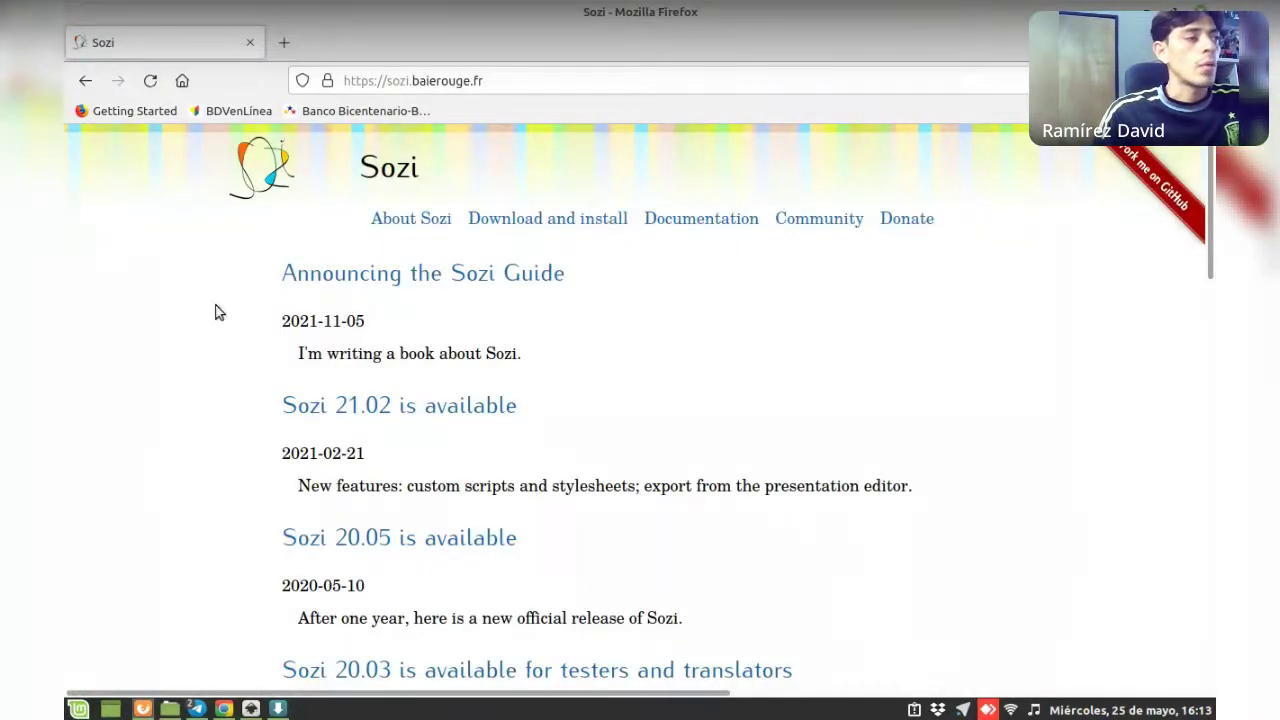
Open Sozi's Download and install page and jump to the GNU/Linux instructions
{"action": "scroll", "coordinate": [523, 395], "scroll_direction": "down", "scroll_amount": 2}
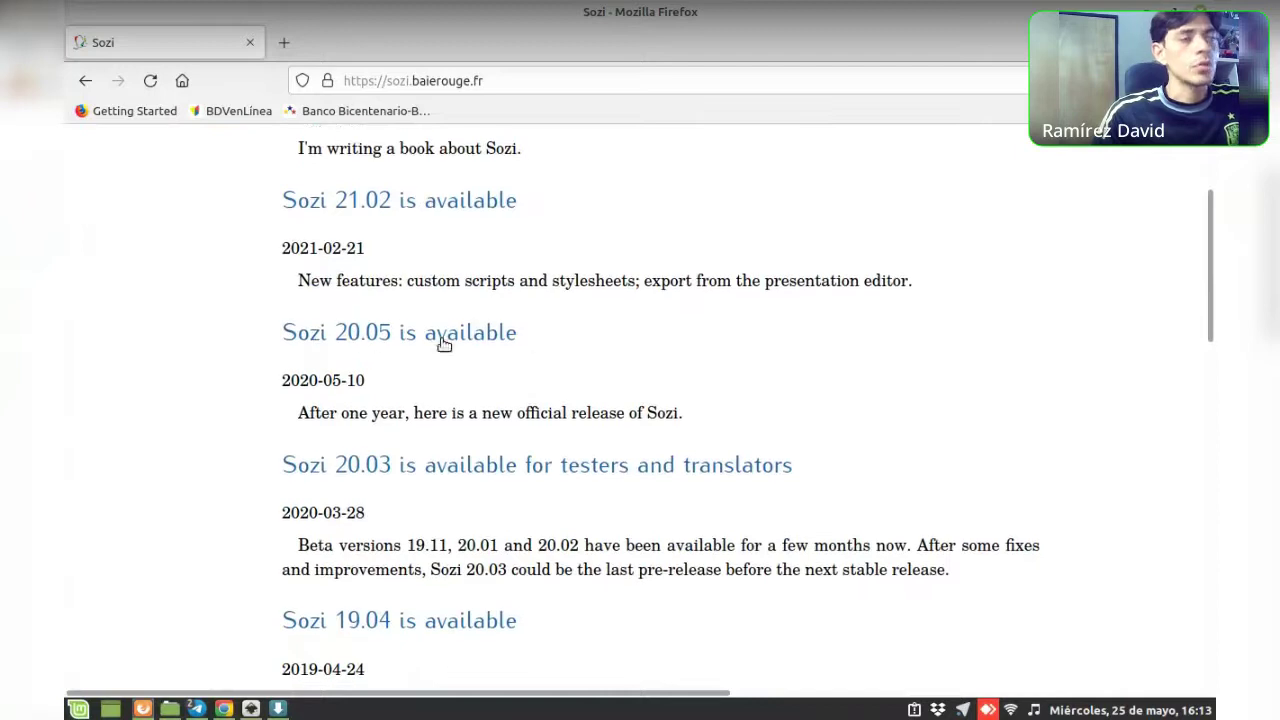
{"action": "scroll", "coordinate": [447, 340], "scroll_direction": "up", "scroll_amount": 2}
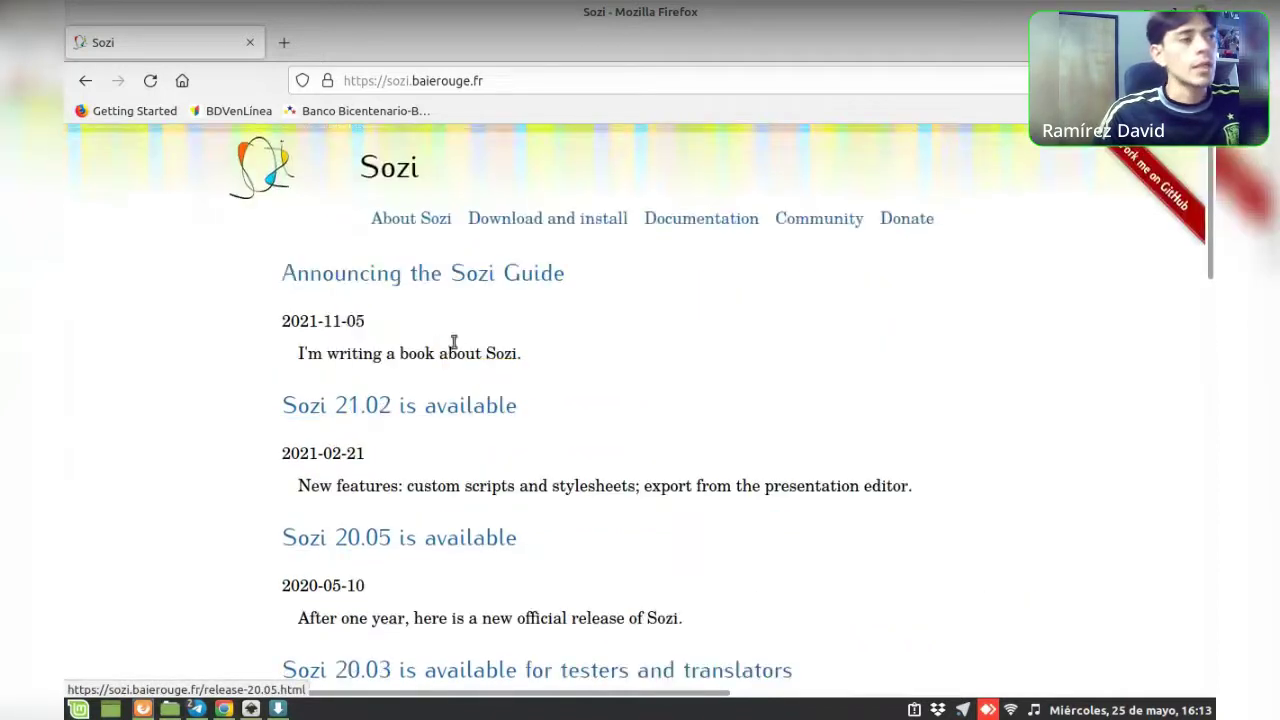
{"action": "left_click", "coordinate": [552, 222]}
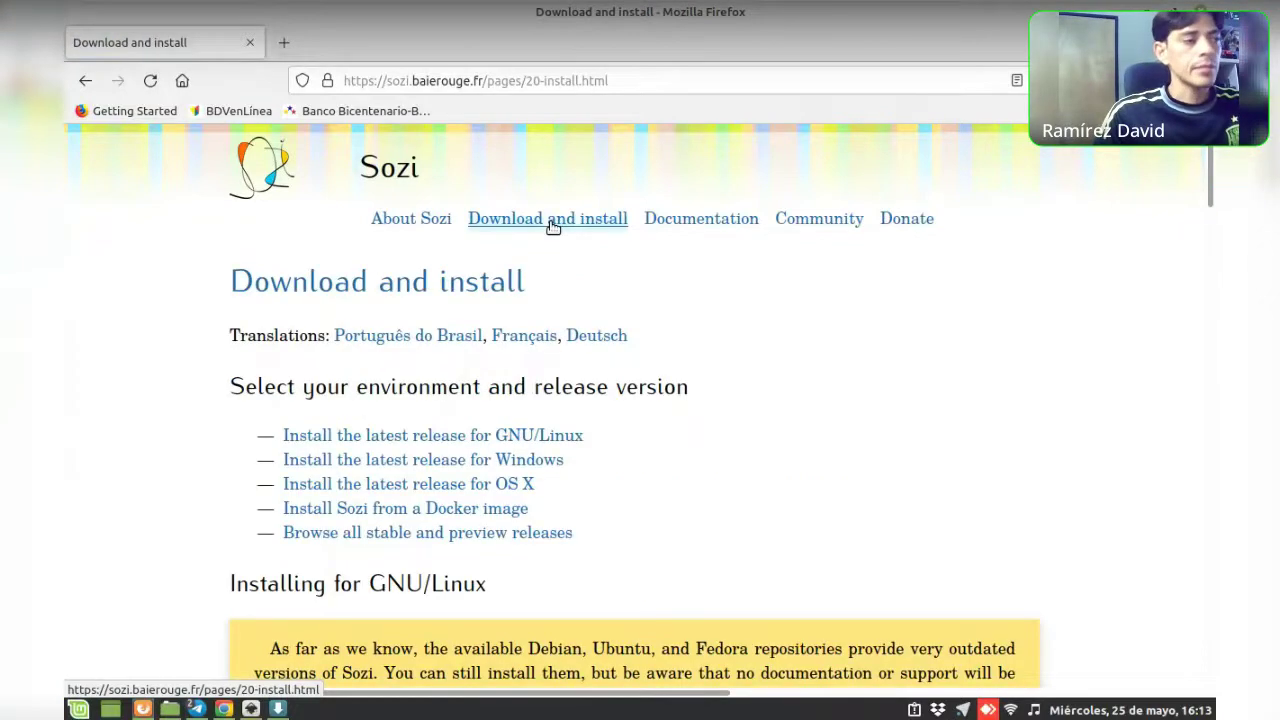
{"action": "scroll", "coordinate": [600, 365], "scroll_direction": "down", "scroll_amount": 1}
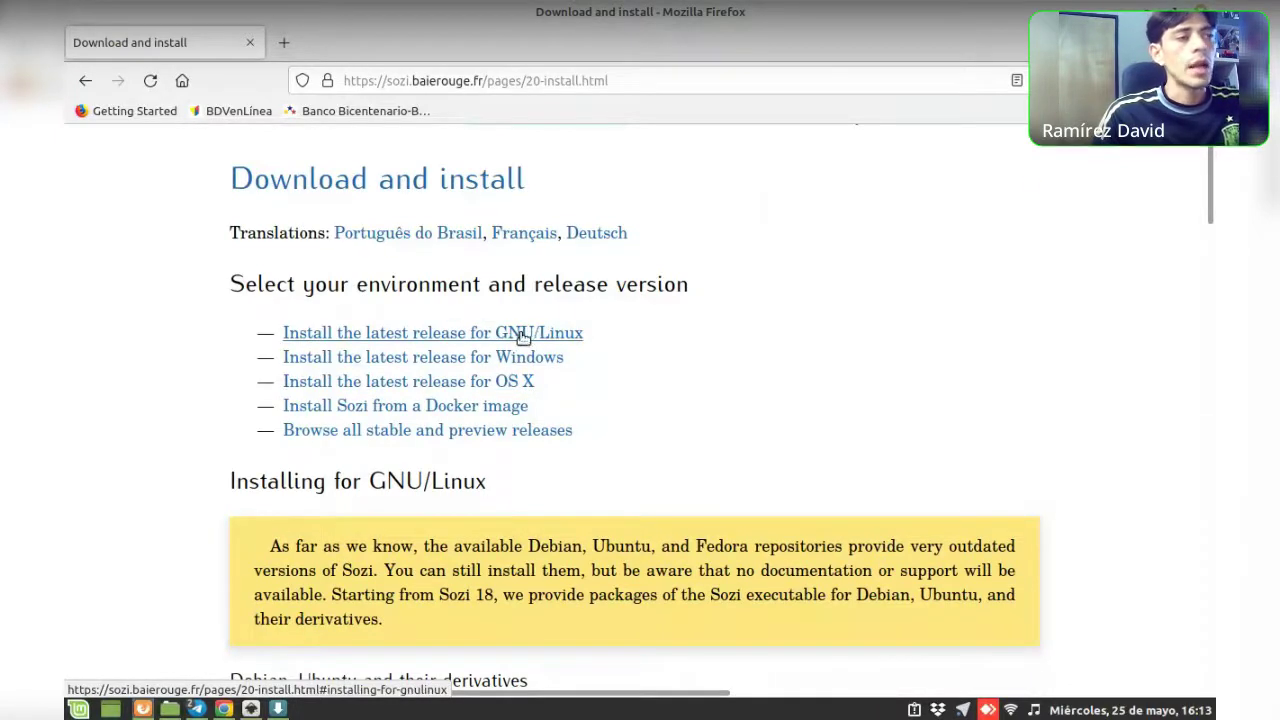
{"action": "left_click", "coordinate": [522, 334]}
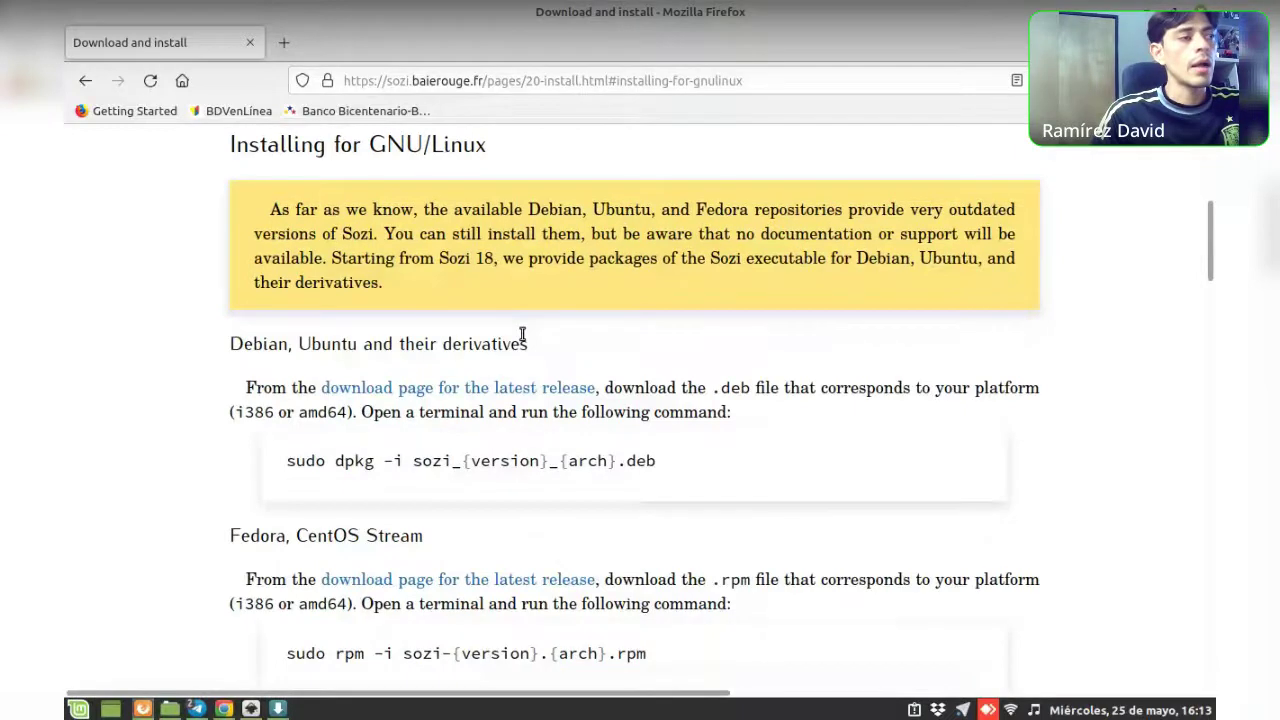
{"action": "scroll", "coordinate": [522, 335], "scroll_direction": "down", "scroll_amount": 4}
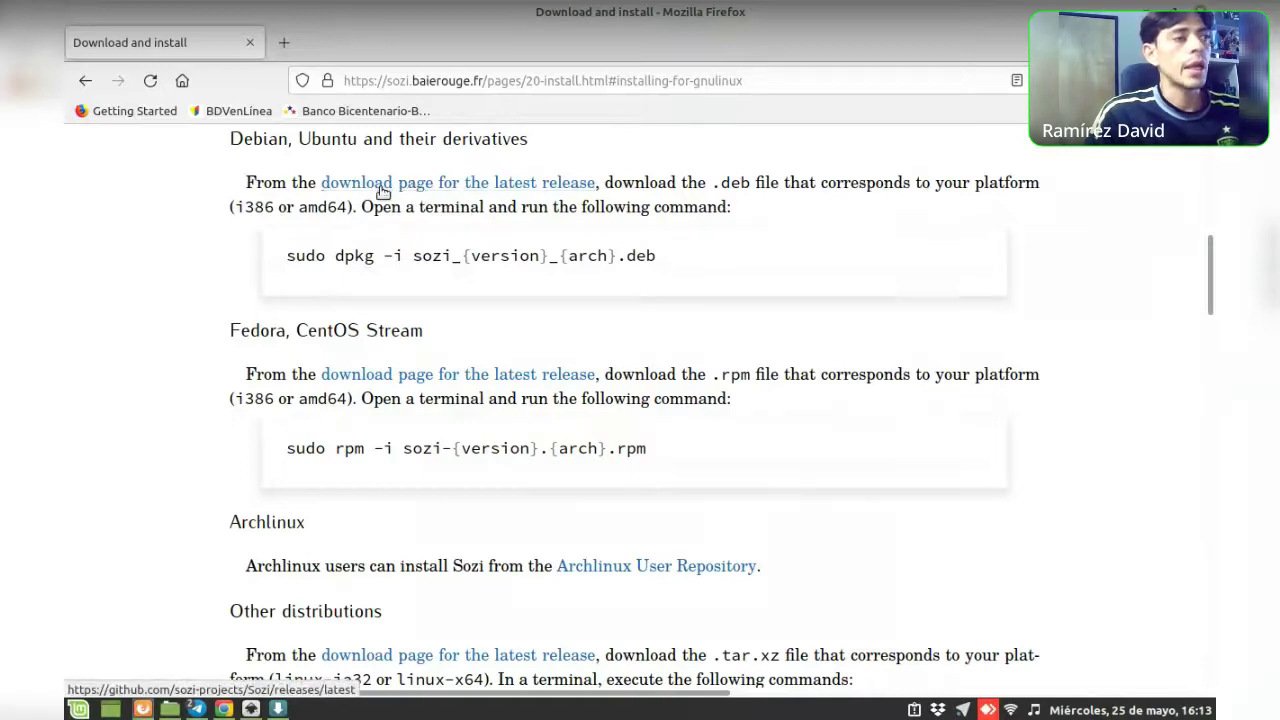
{"action": "scroll", "coordinate": [402, 222], "scroll_direction": "up", "scroll_amount": 1}
{"action": "scroll", "coordinate": [320, 380], "scroll_direction": "up", "scroll_amount": 6}
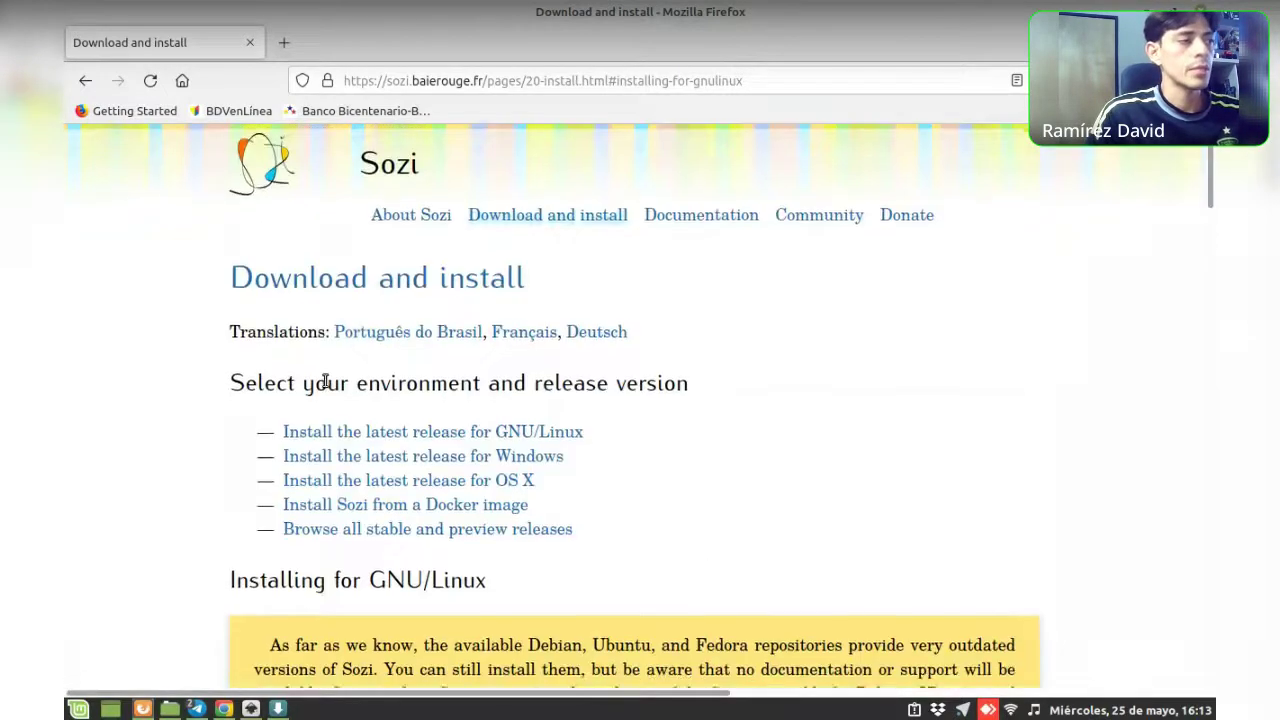
{"action": "scroll", "coordinate": [362, 422], "scroll_direction": "down", "scroll_amount": 4}
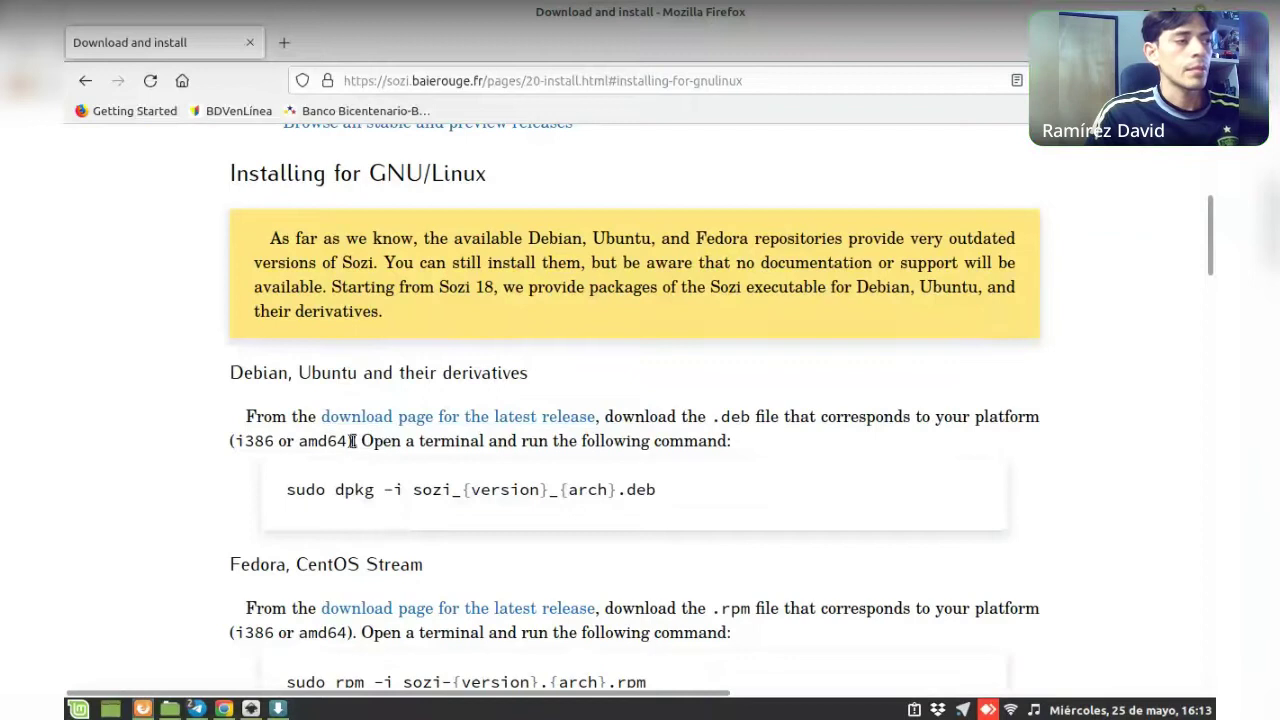
Open the Sozi 22.03 GitHub release page and scroll to its assets, including the AppImage
{"action": "left_click", "coordinate": [425, 422]}
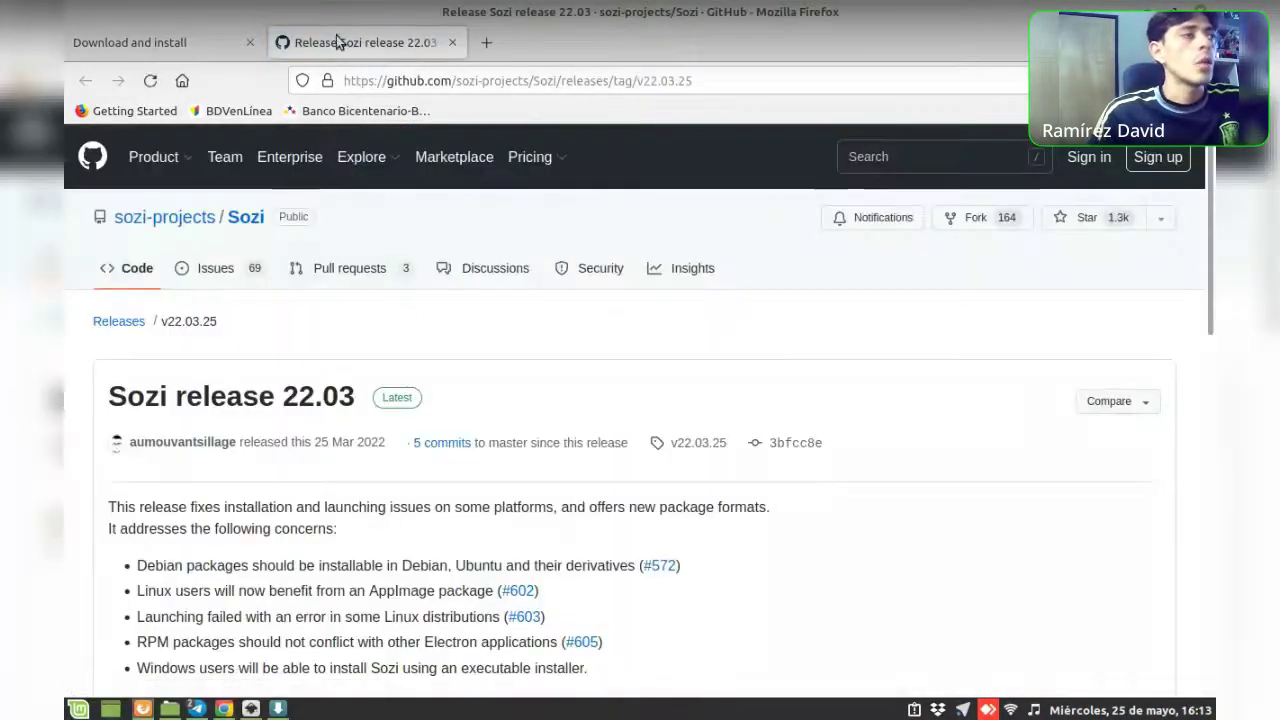
{"action": "left_click_drag", "start_coordinate": [388, 80], "coordinate": [522, 80]}
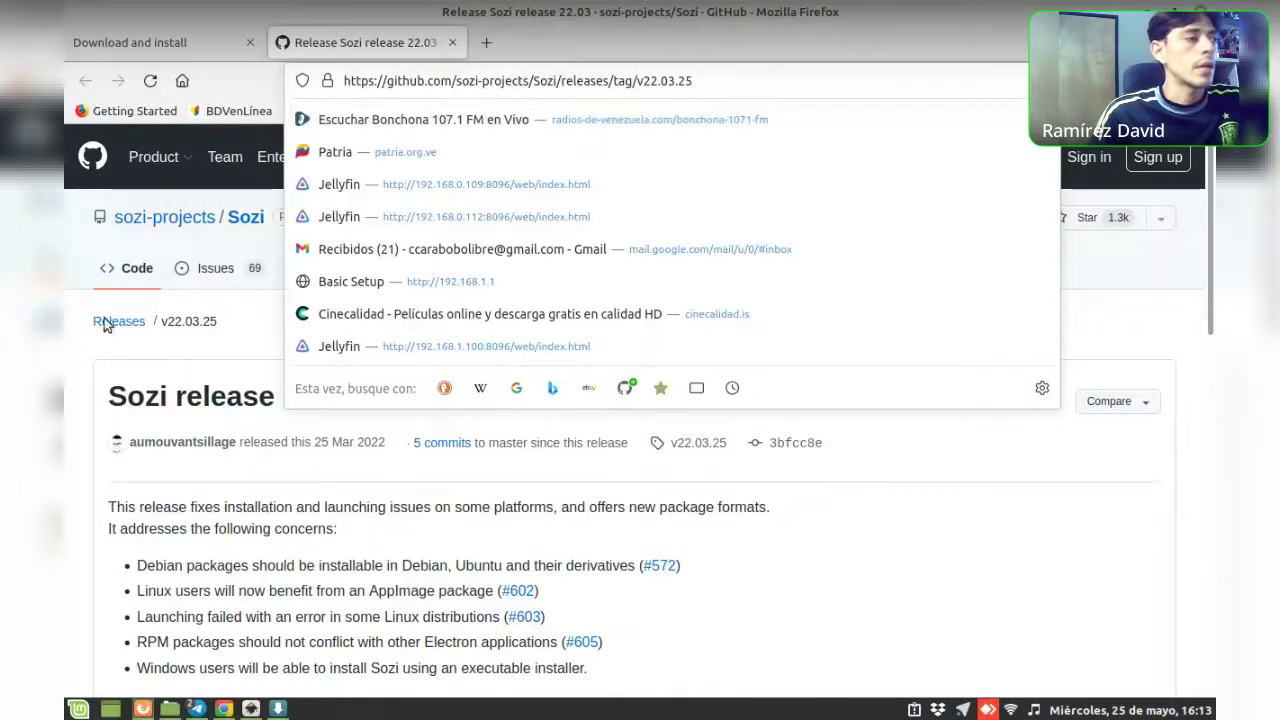
{"action": "left_click", "coordinate": [84, 360]}
{"action": "scroll", "coordinate": [84, 360], "scroll_direction": "down", "scroll_amount": 3}
{"action": "scroll", "coordinate": [84, 362], "scroll_direction": "down", "scroll_amount": 1}
{"action": "scroll", "coordinate": [84, 362], "scroll_direction": "down", "scroll_amount": 1}
{"action": "scroll", "coordinate": [84, 362], "scroll_direction": "down", "scroll_amount": 3}
{"action": "scroll", "coordinate": [86, 362], "scroll_direction": "up", "scroll_amount": 3}
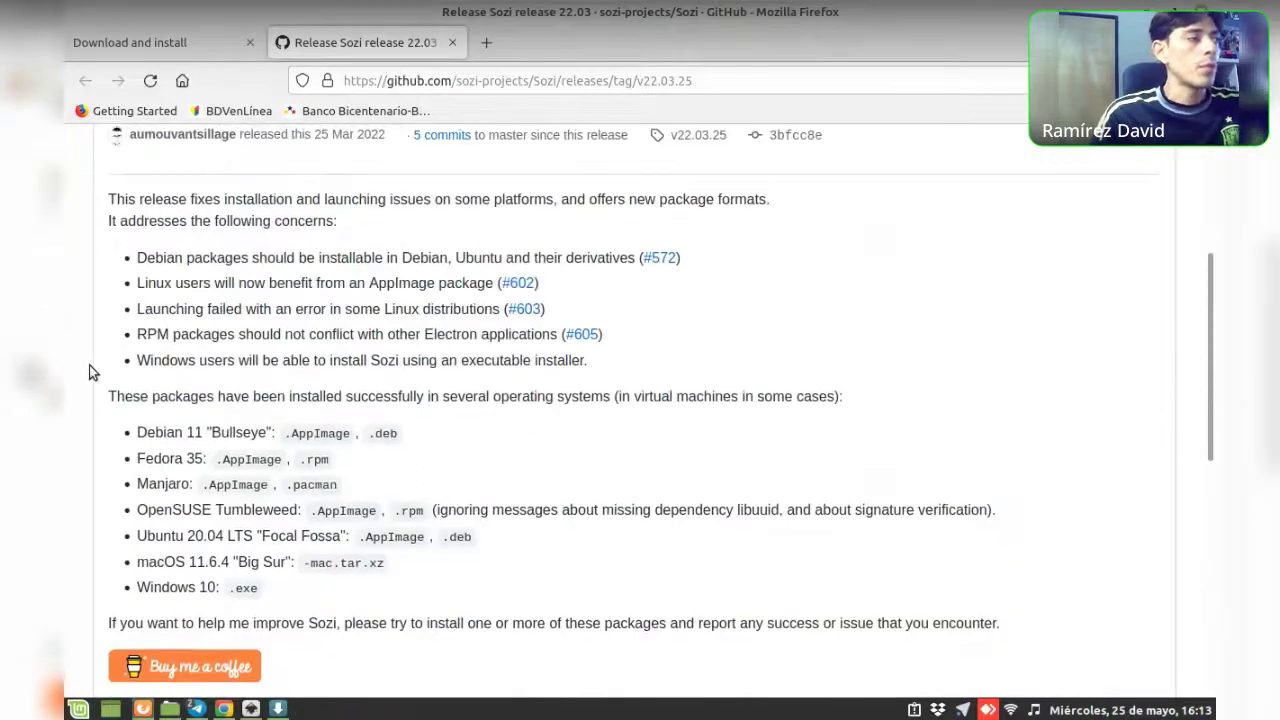
{"action": "scroll", "coordinate": [92, 367], "scroll_direction": "down", "scroll_amount": 4}
{"action": "scroll", "coordinate": [94, 369], "scroll_direction": "down", "scroll_amount": 3}
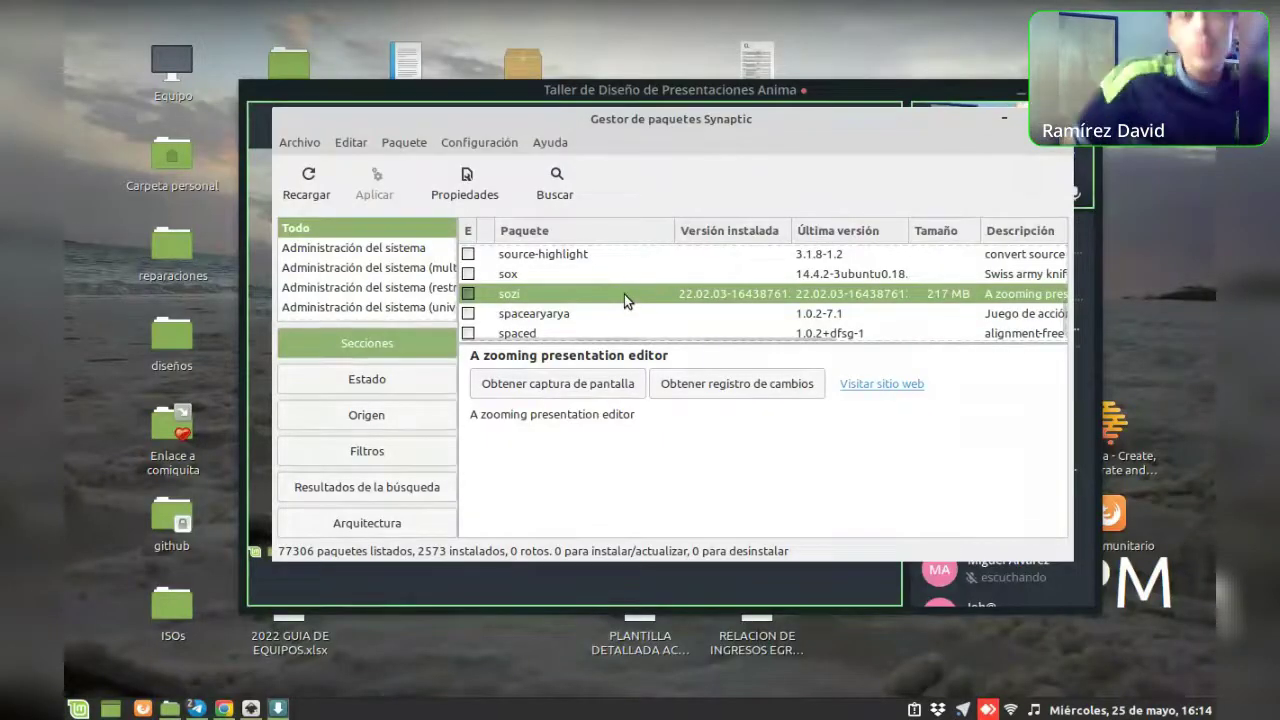
Move the Synaptic window left and bring up Inkscape with a blank document
{"action": "left_click_drag", "start_coordinate": [955, 121], "coordinate": [819, 113]}
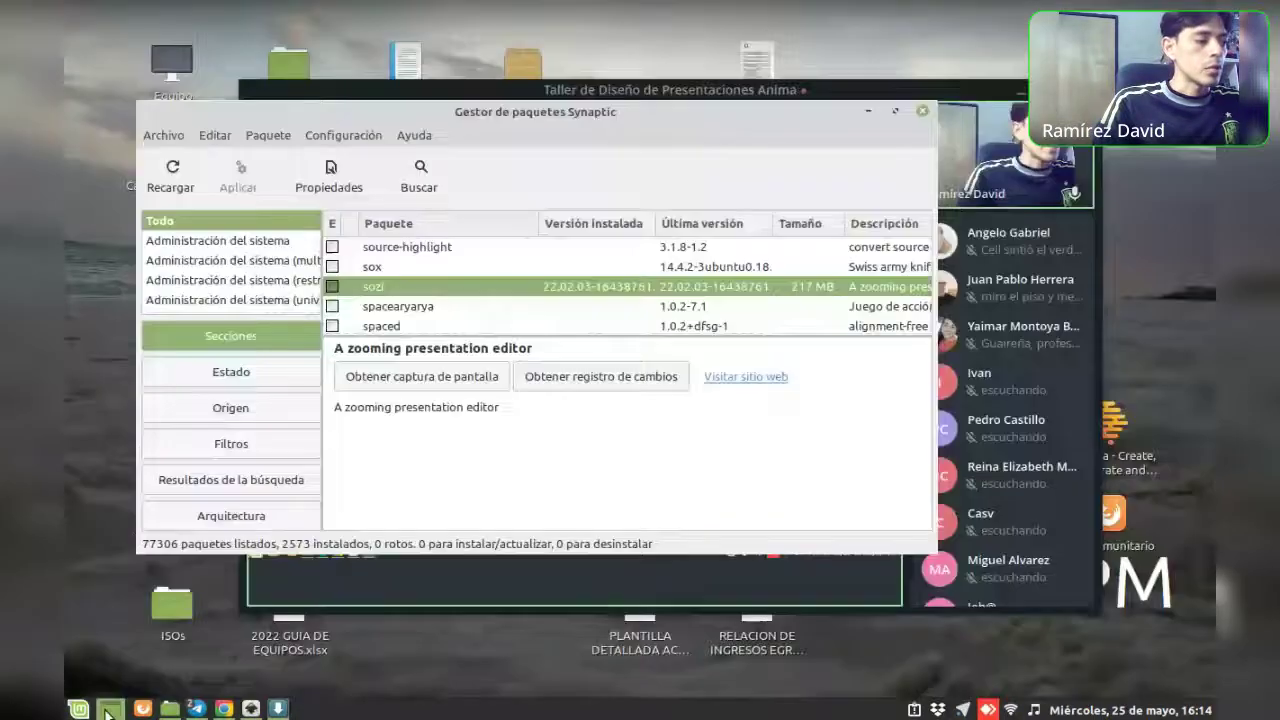
{"action": "left_click", "coordinate": [108, 710]}
{"action": "left_click", "coordinate": [251, 708]}
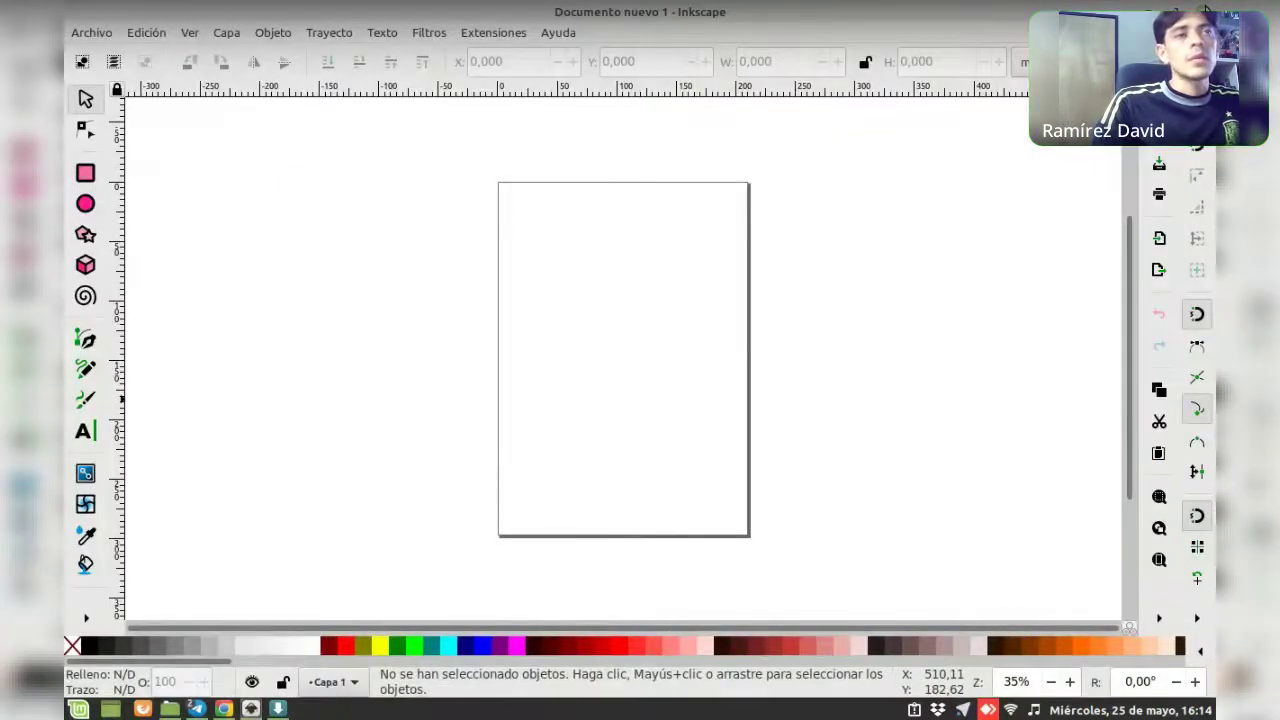
{"action": "key", "text": "ctrl+q"}
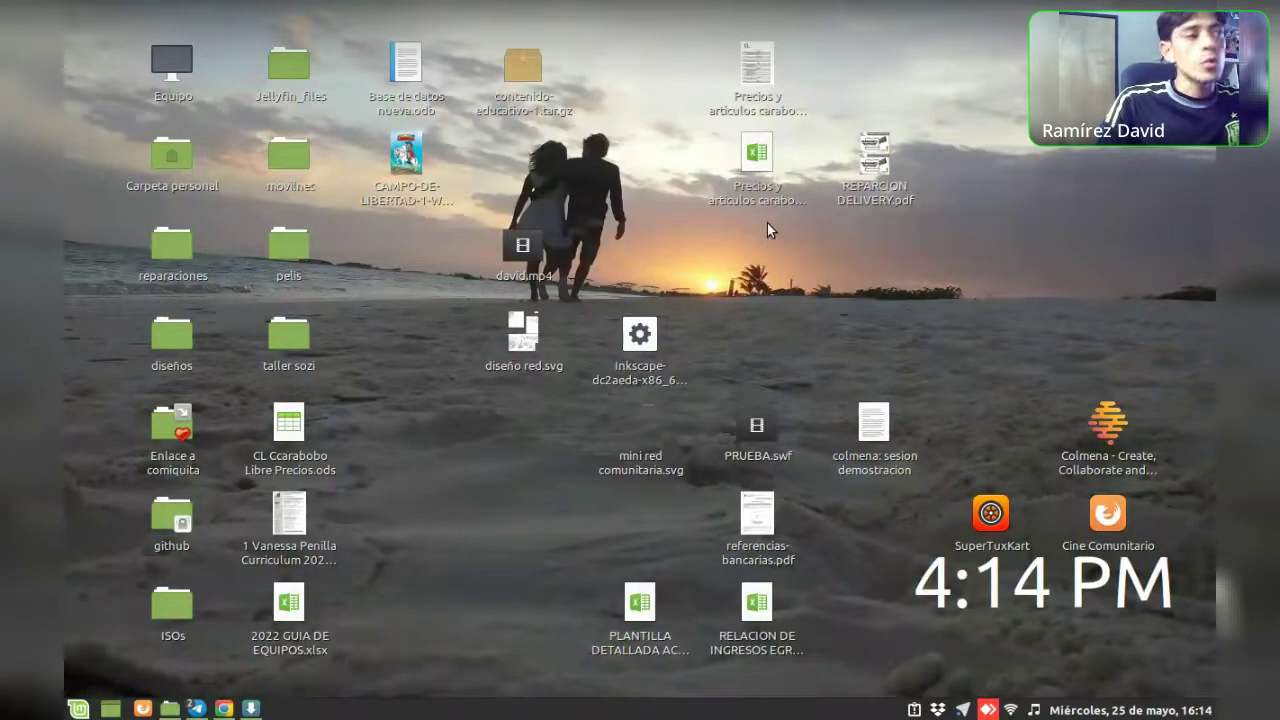
{"action": "left_click", "coordinate": [77, 708]}
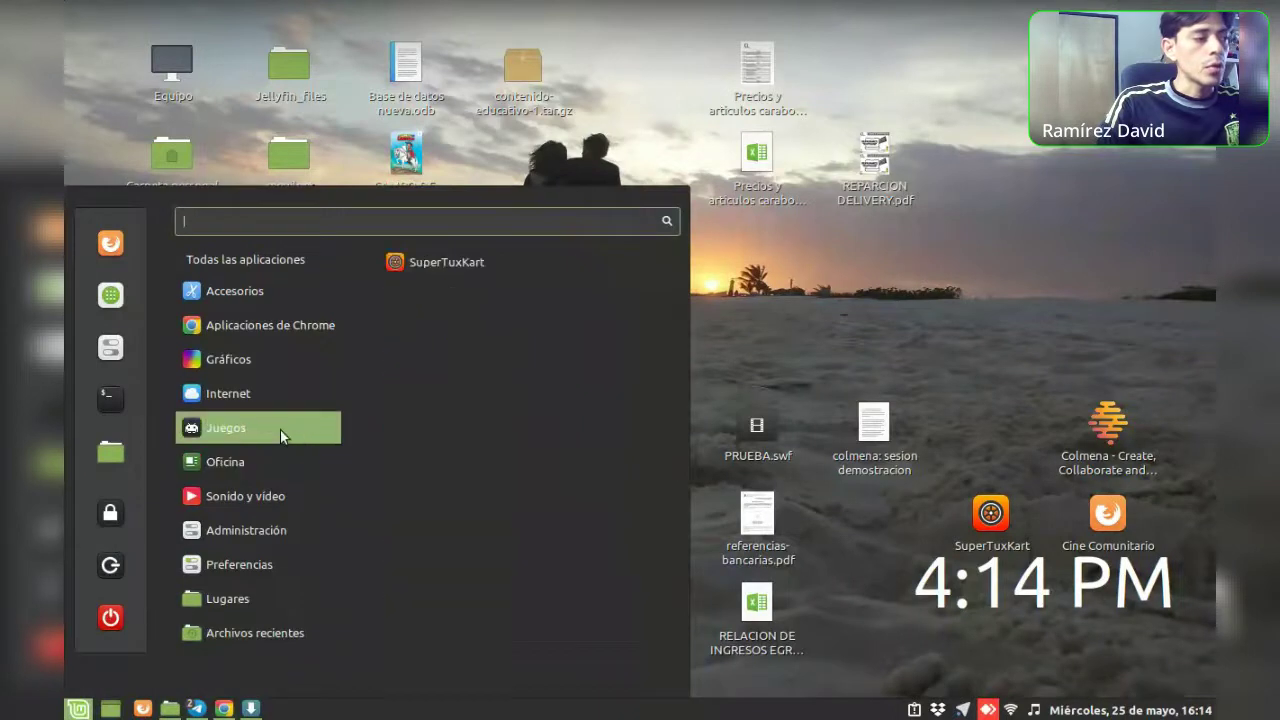
{"action": "mouse_move", "coordinate": [258, 359]}
{"action": "left_click", "coordinate": [435, 366]}
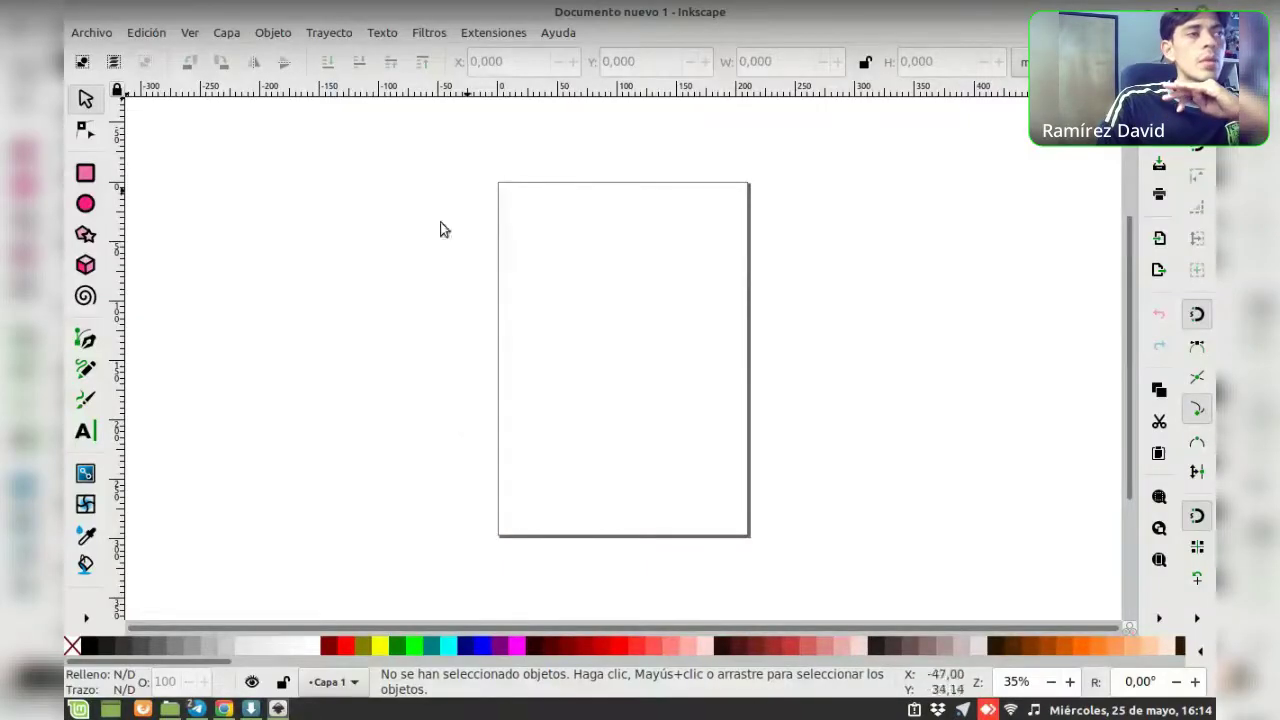
{"action": "left_click", "coordinate": [559, 36]}
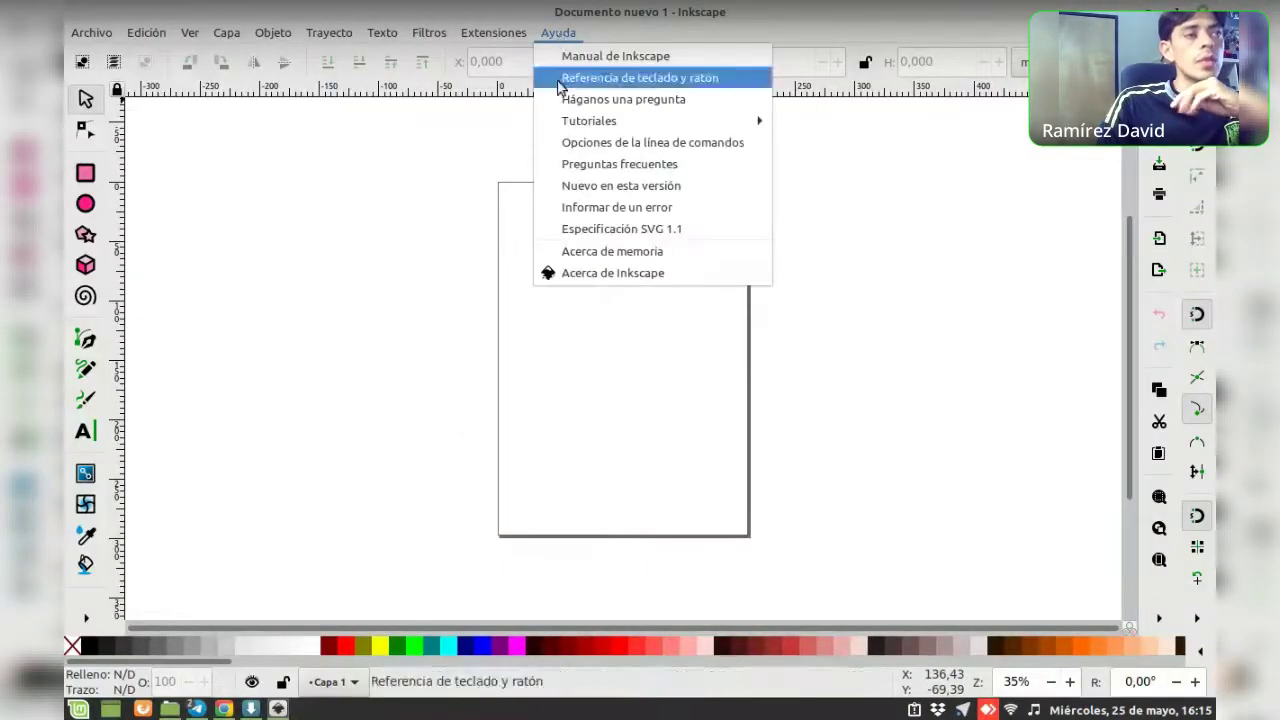
{"action": "left_click", "coordinate": [634, 273]}
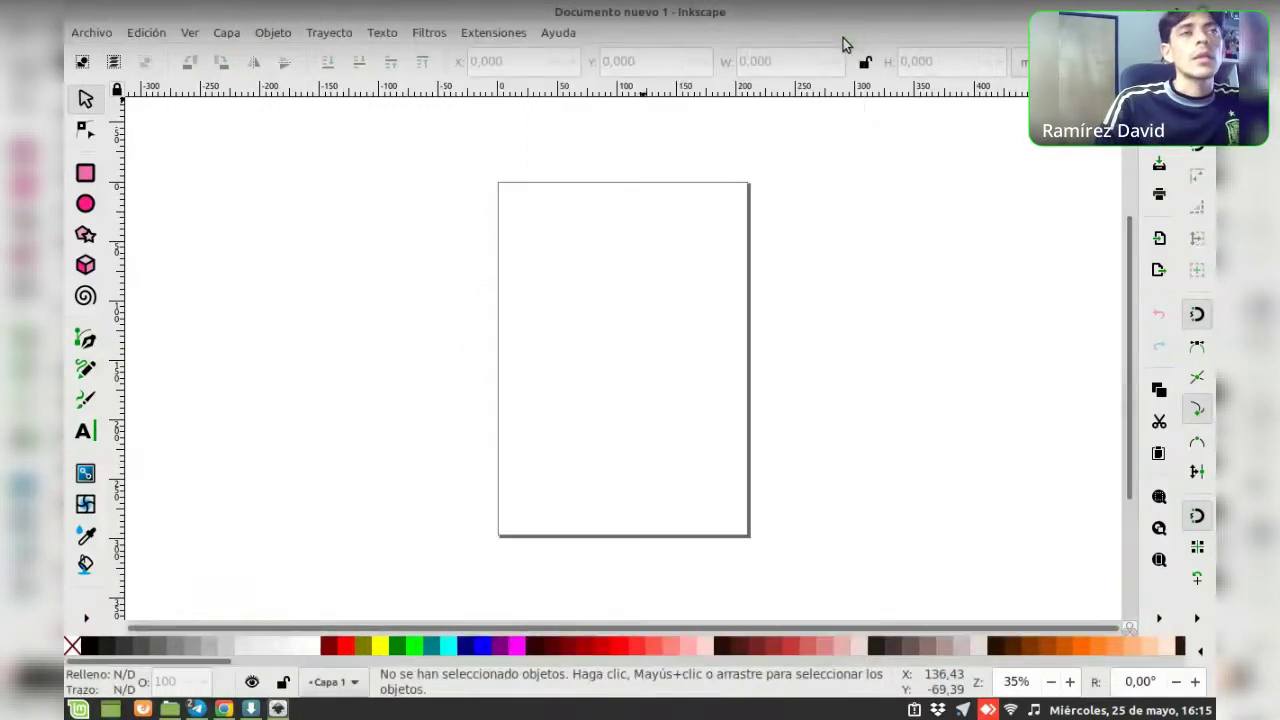
{"action": "left_click", "coordinate": [847, 39]}
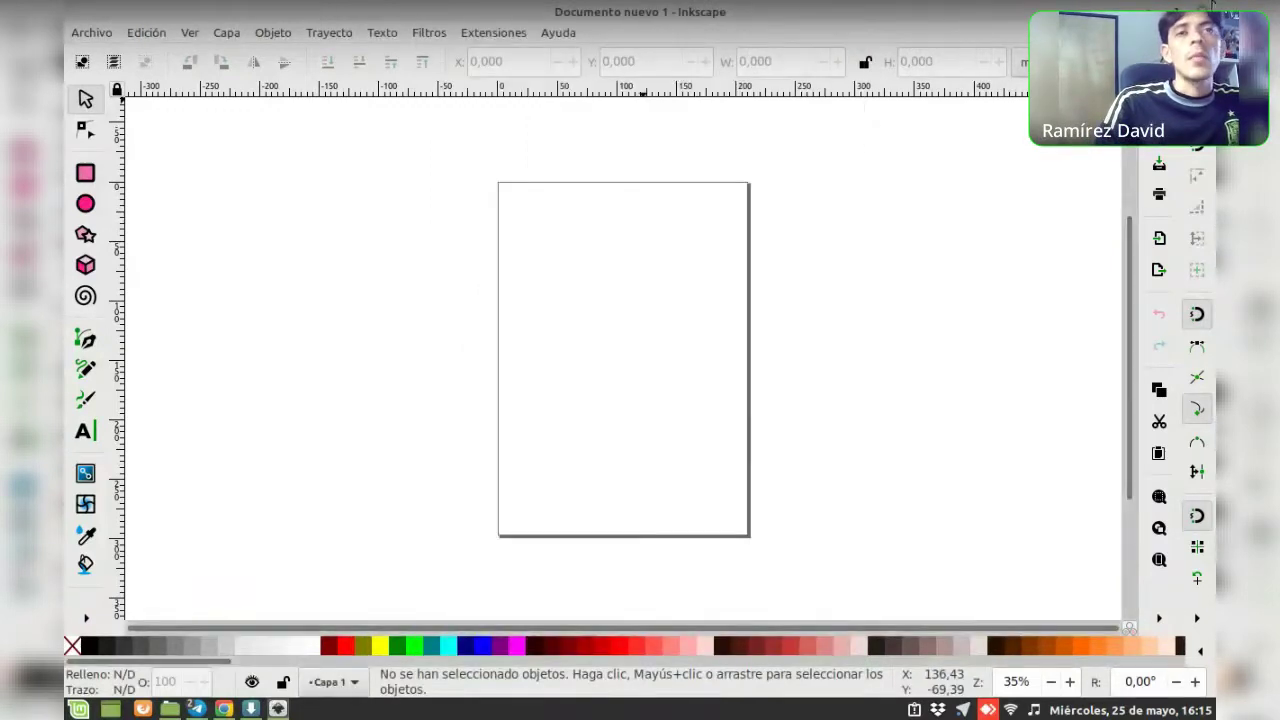
Quit Inkscape, open the 'taller sozi' folder, and select its Inkscape and Sozi AppImages
{"action": "key", "text": "ctrl+q"}
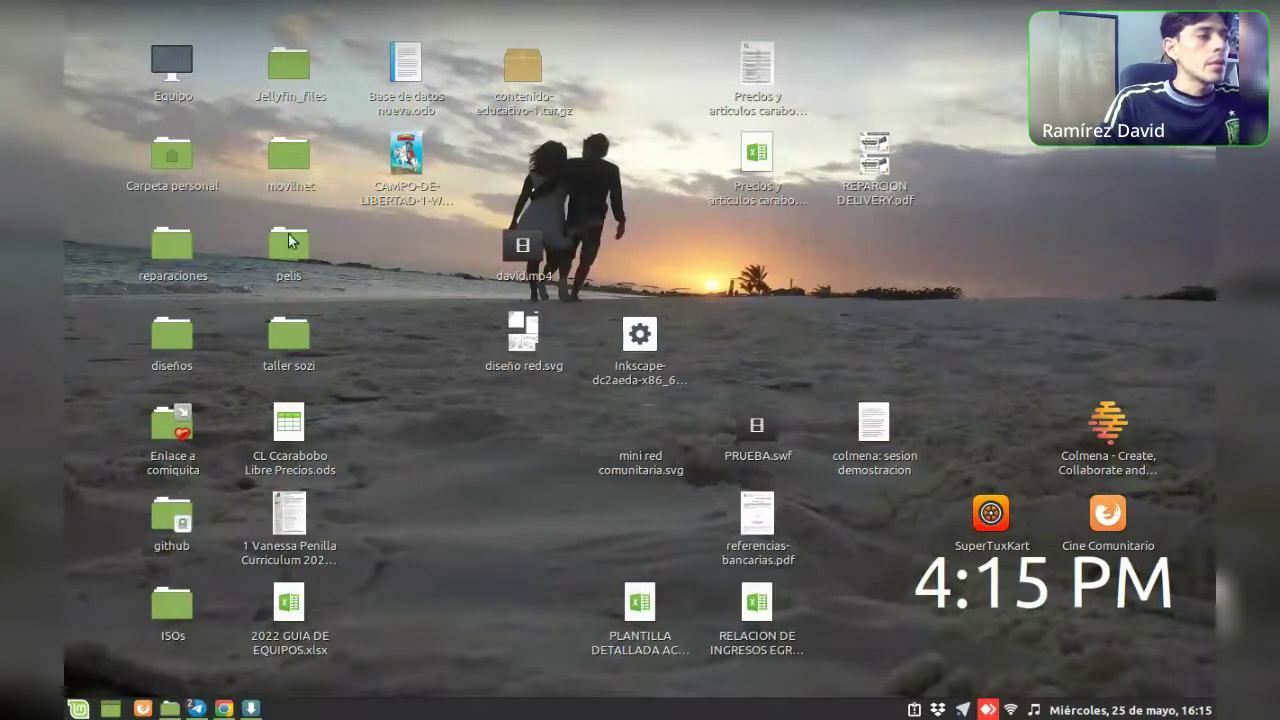
{"action": "double_click", "coordinate": [292, 333]}
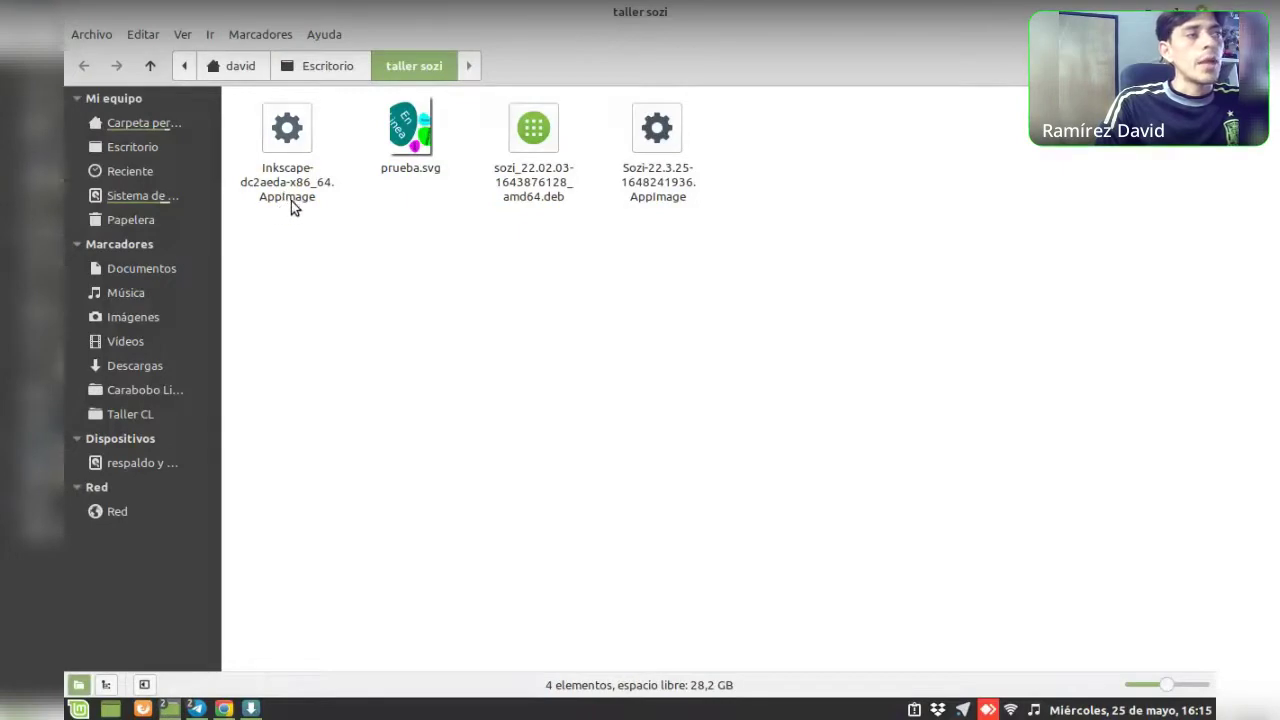
{"action": "left_click", "coordinate": [290, 143]}
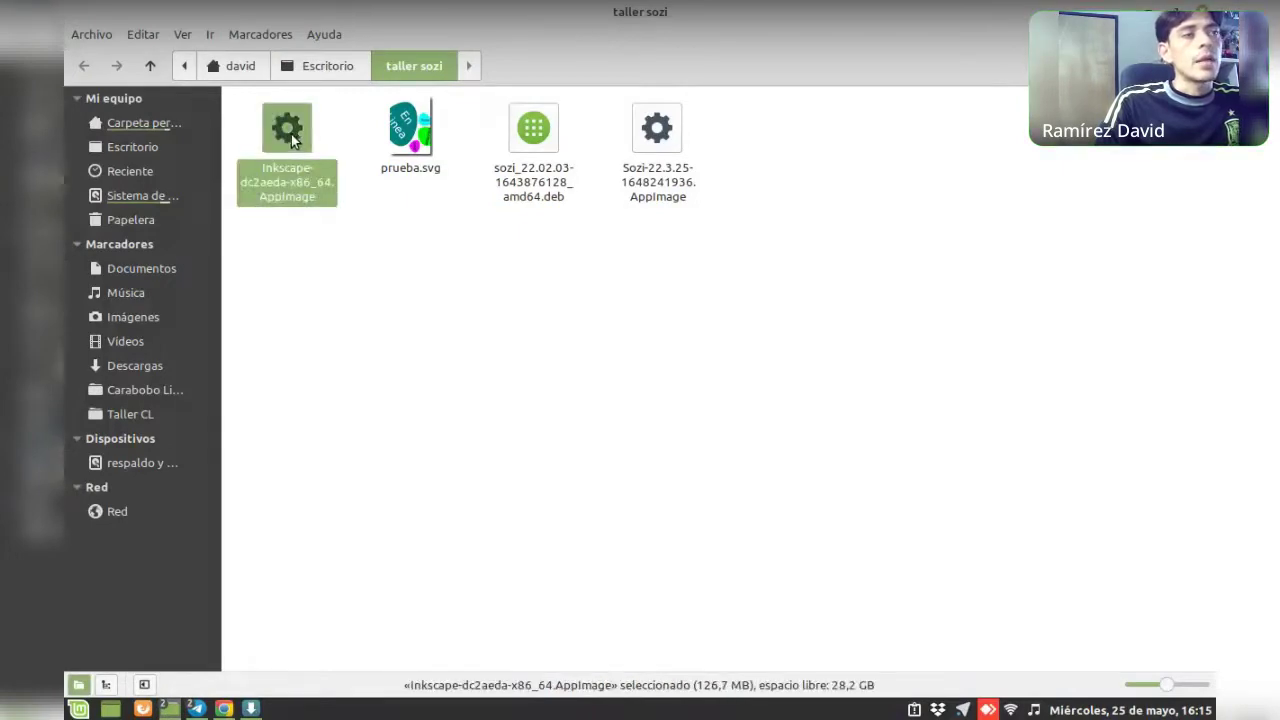
{"action": "left_click", "coordinate": [677, 141]}
{"action": "left_click", "coordinate": [290, 143]}
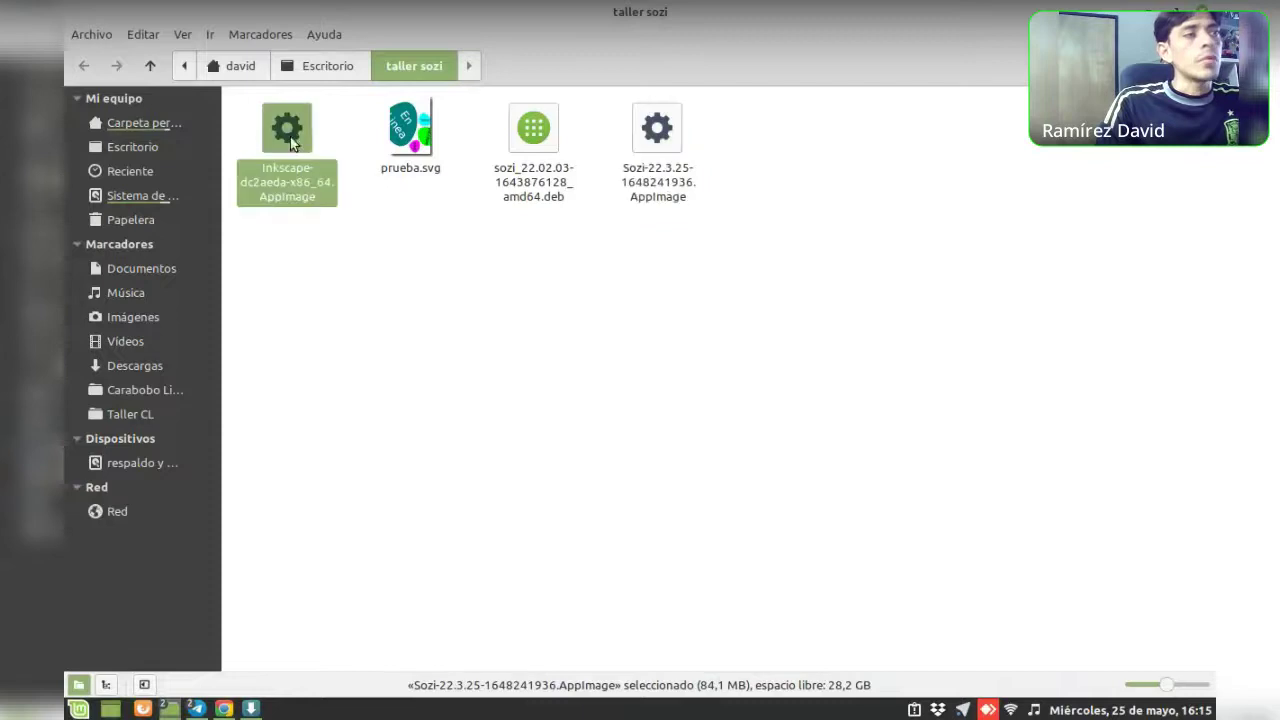
{"action": "right_click", "coordinate": [531, 137]}
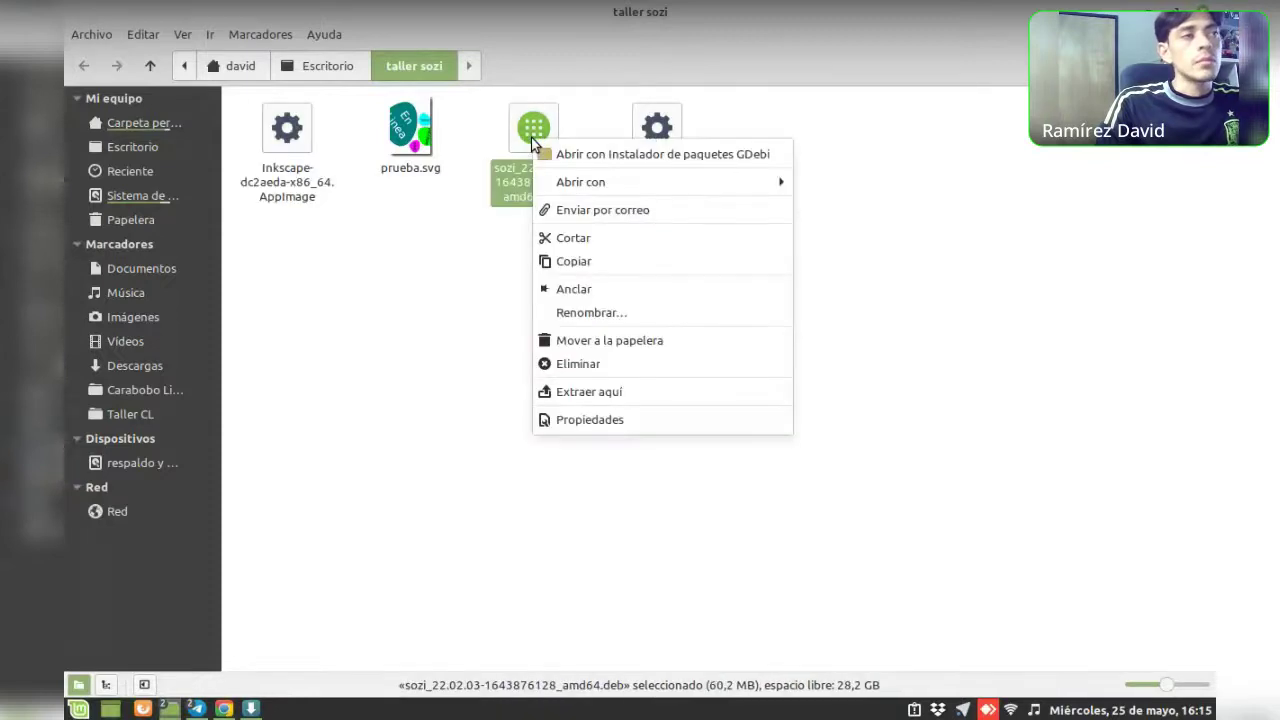
{"action": "left_click", "coordinate": [530, 129]}
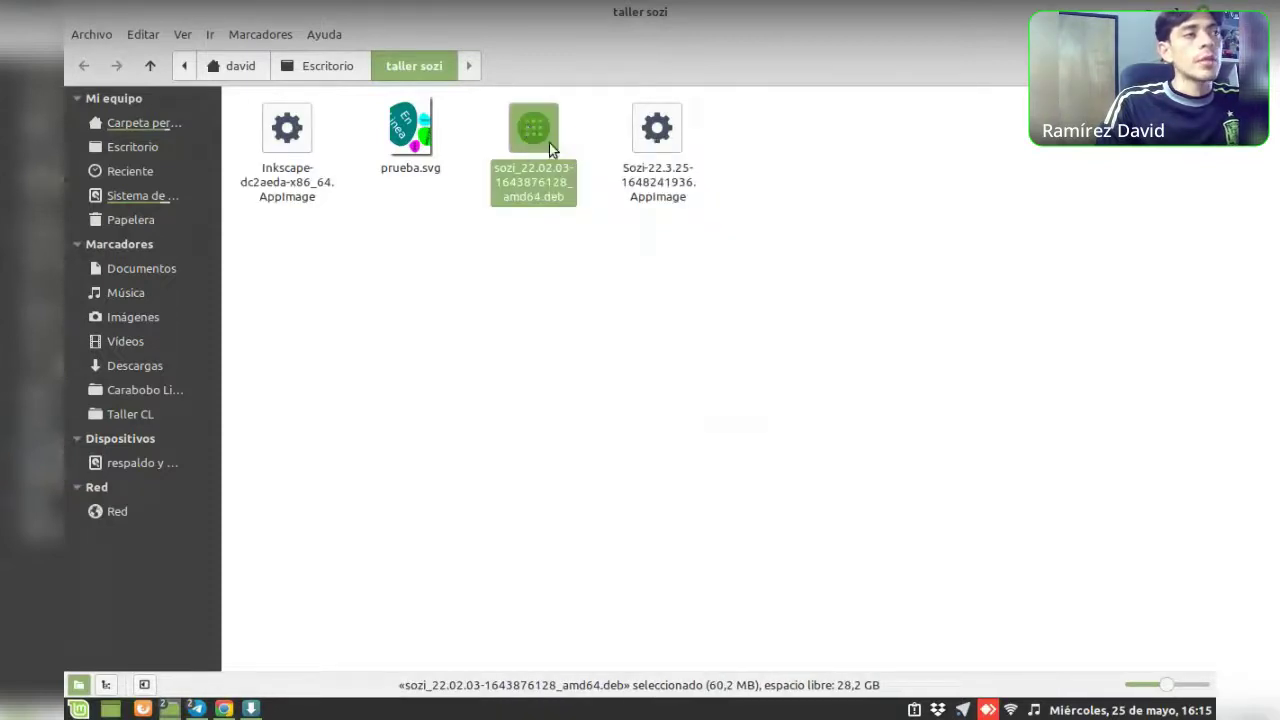
{"action": "double_click", "coordinate": [538, 141]}
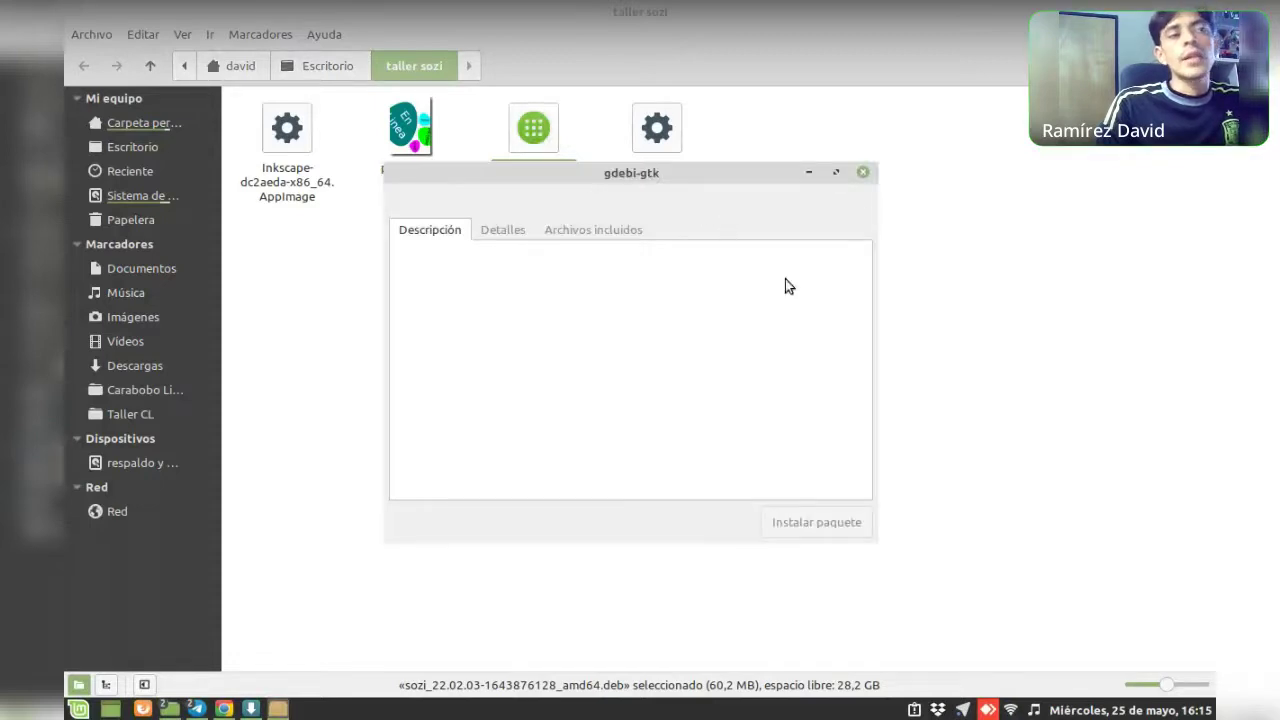
{"action": "left_click_drag", "start_coordinate": [674, 173], "coordinate": [792, 170]}
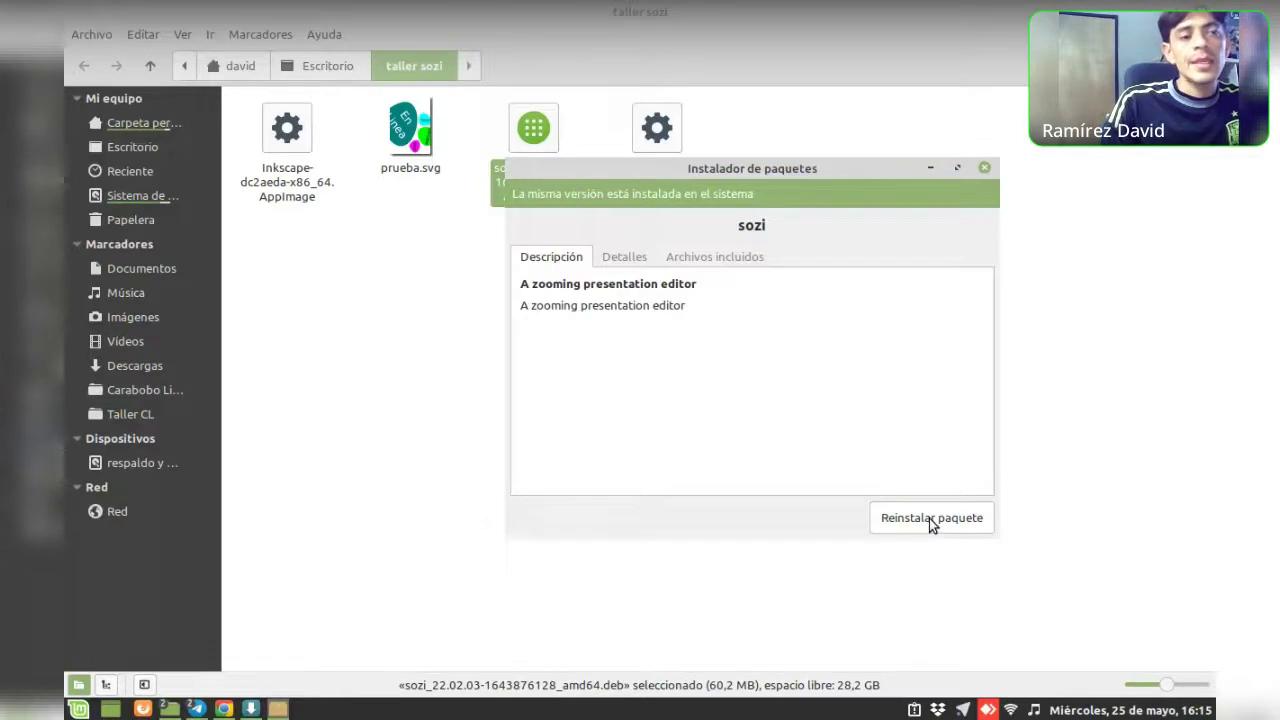
{"action": "left_click", "coordinate": [985, 170]}
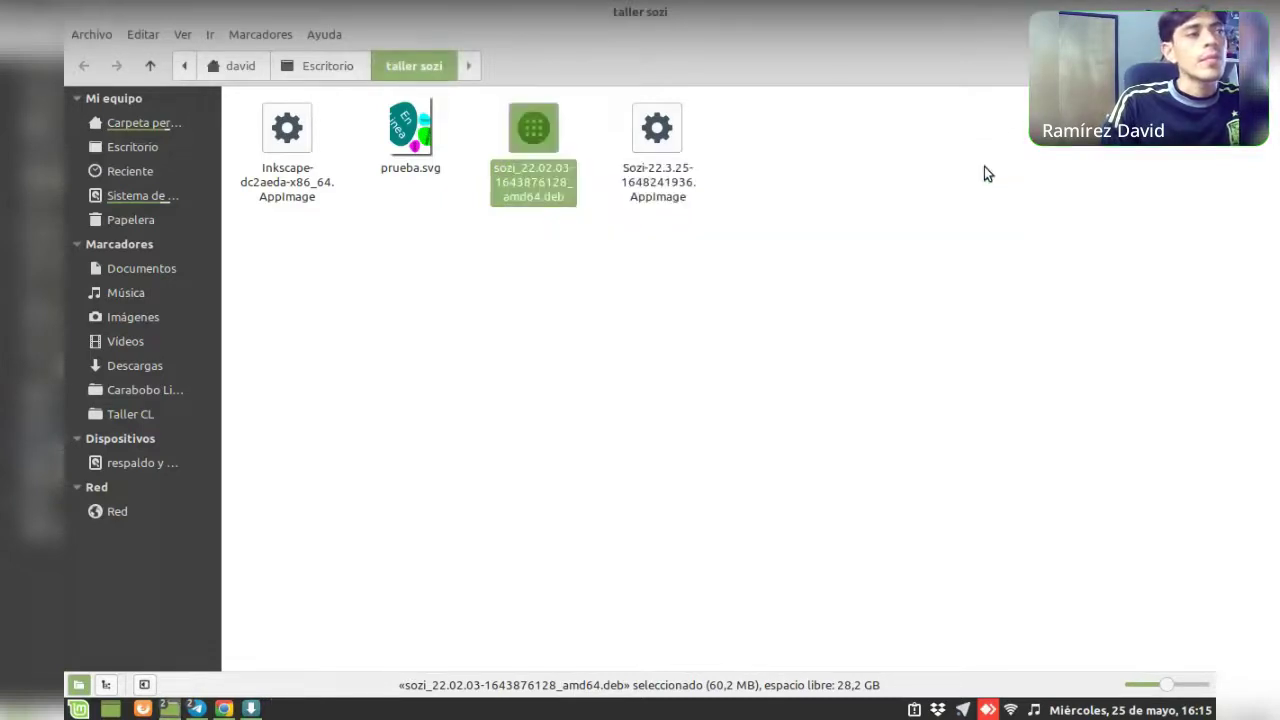
Launch the Inkscape 1.2 AppImage and try grayscale and compact appearances, returning to full colour
{"action": "left_click", "coordinate": [283, 136]}
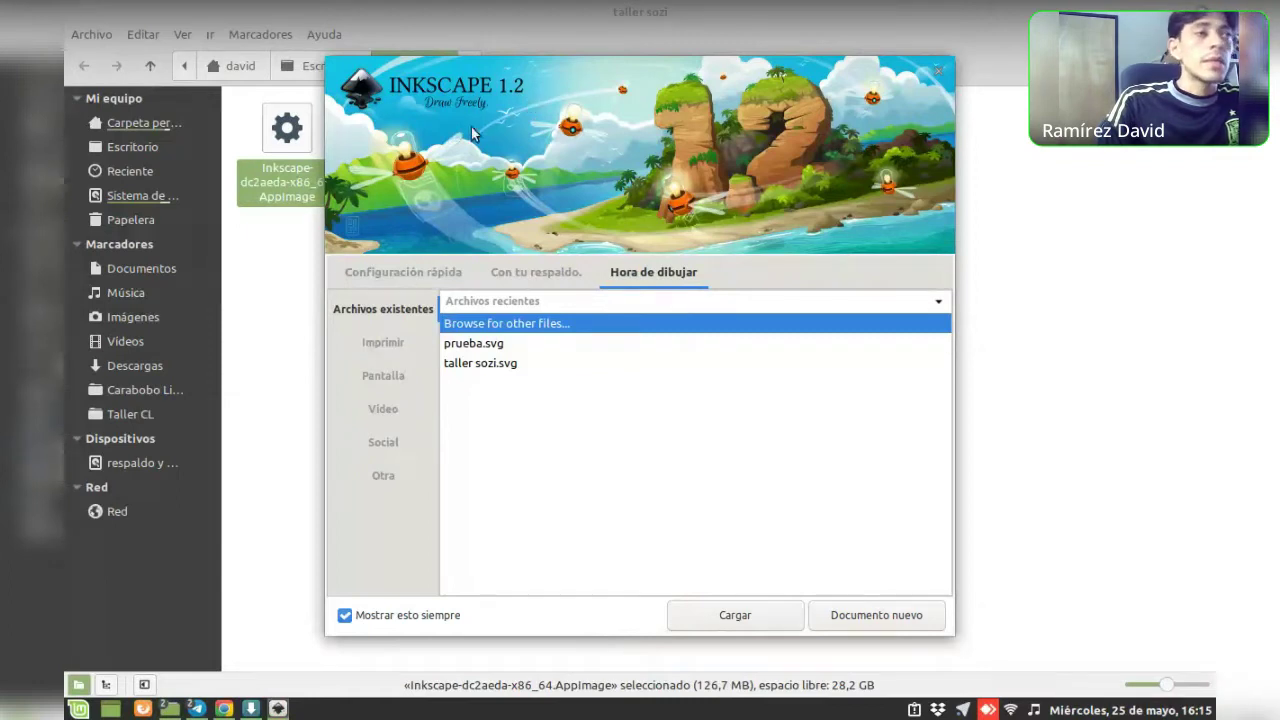
{"action": "left_click", "coordinate": [419, 275]}
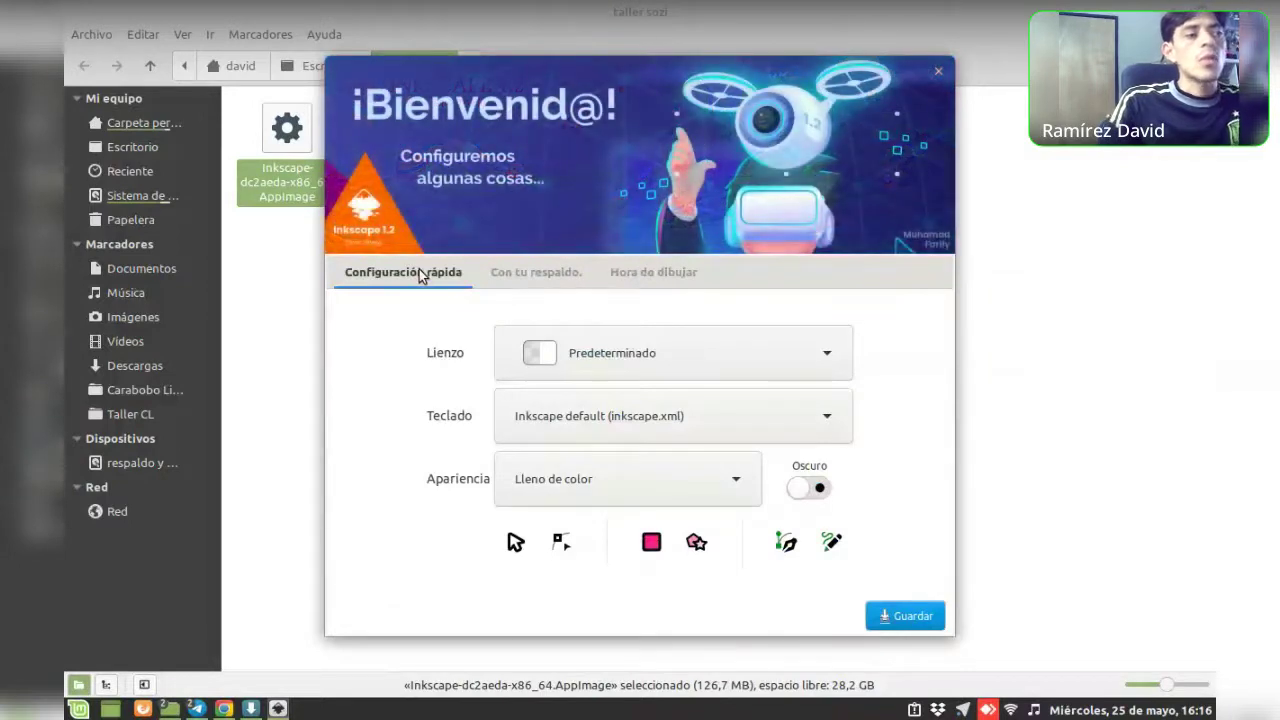
{"action": "left_click", "coordinate": [658, 476]}
{"action": "left_click", "coordinate": [612, 507]}
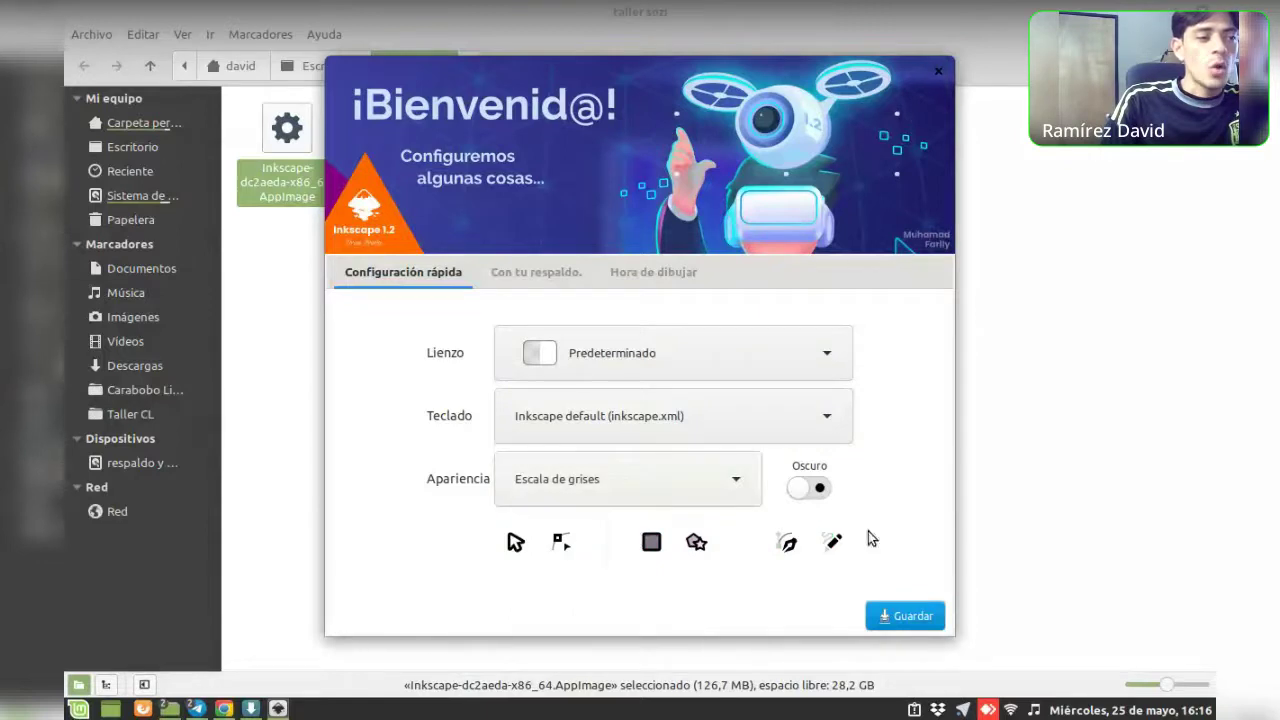
{"action": "left_click", "coordinate": [660, 480]}
{"action": "left_click", "coordinate": [636, 533]}
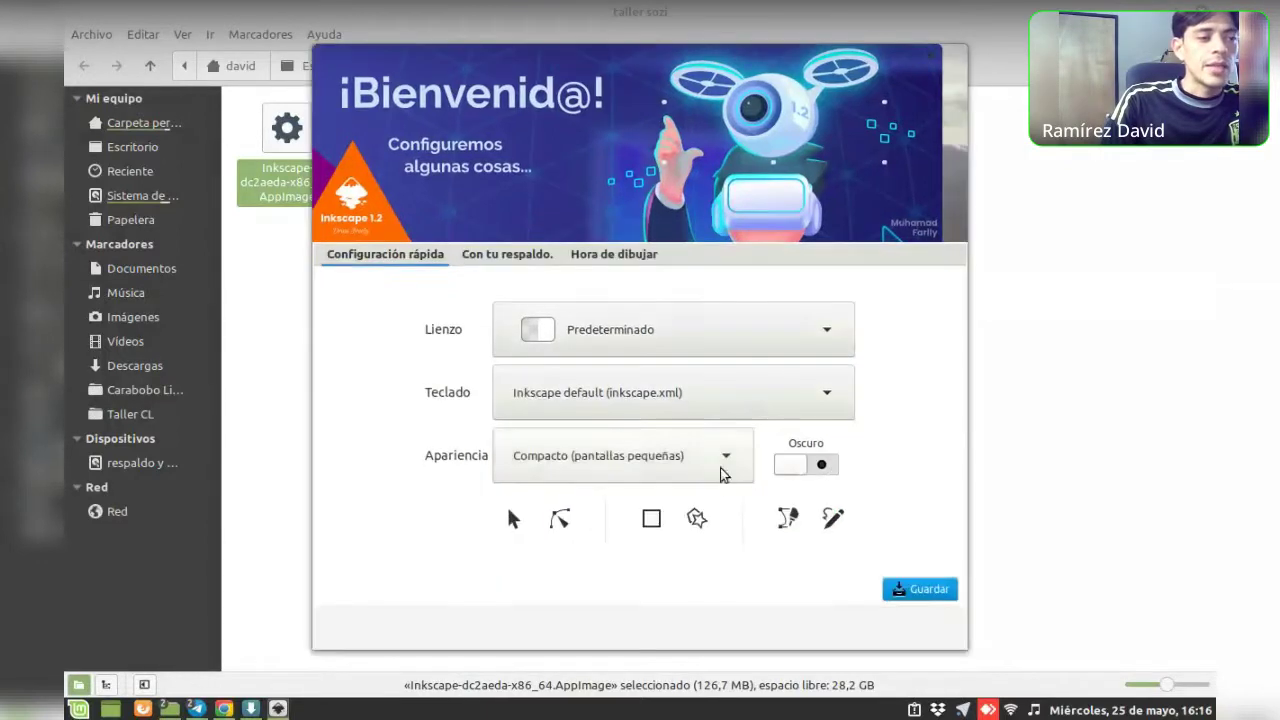
{"action": "left_click", "coordinate": [703, 456]}
{"action": "left_click", "coordinate": [547, 385]}
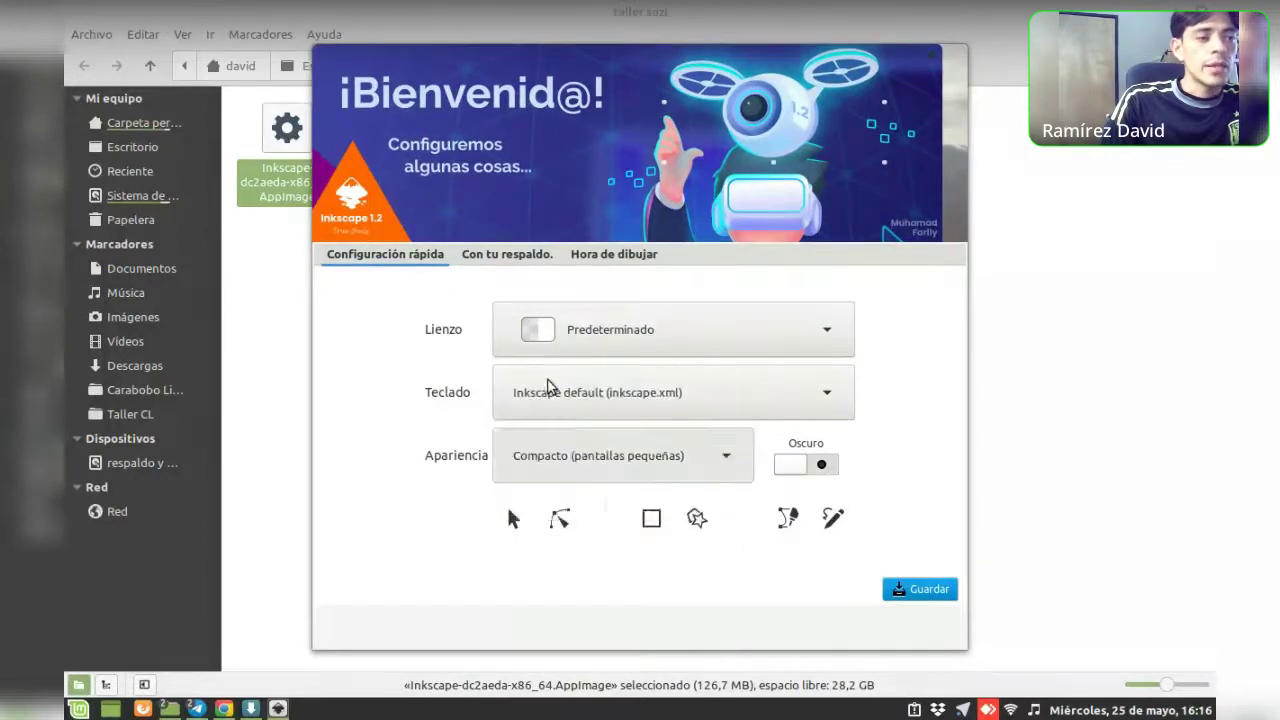
Browse the welcome tabs and recent files (prueba.svg, taller sozi.svg), then start a new blank document
{"action": "left_click", "coordinate": [535, 277]}
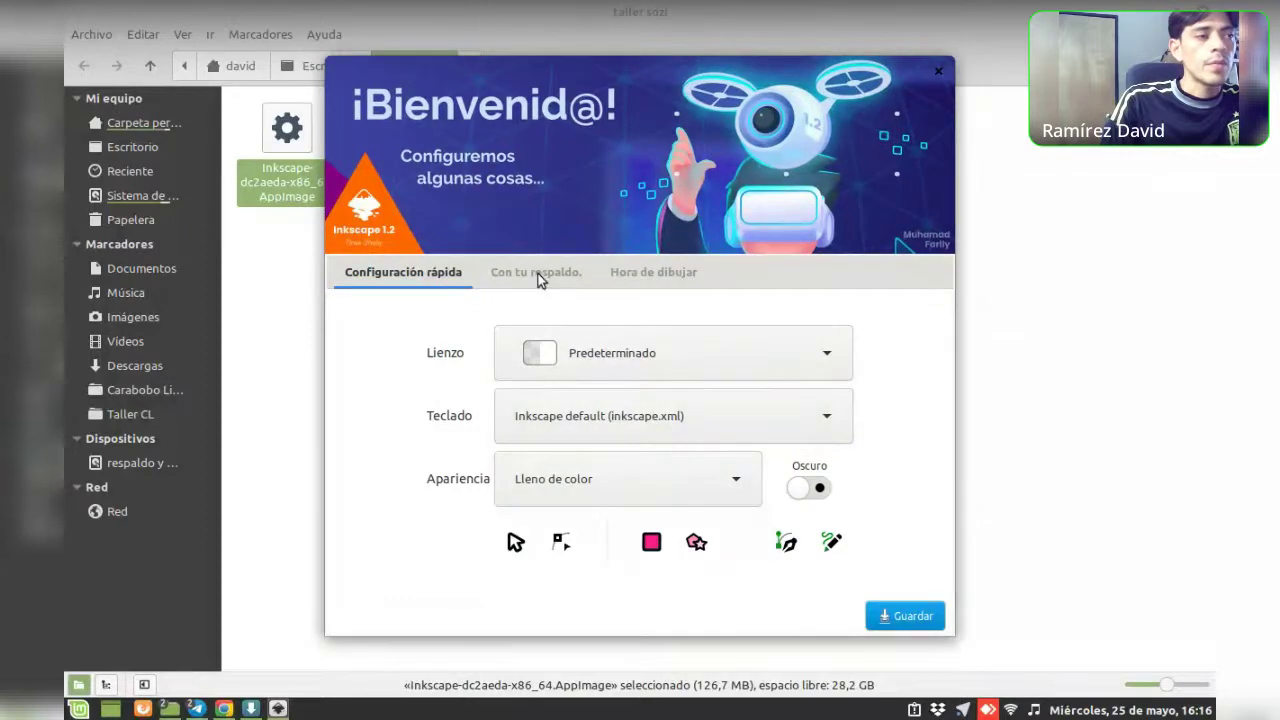
{"action": "left_click", "coordinate": [658, 276]}
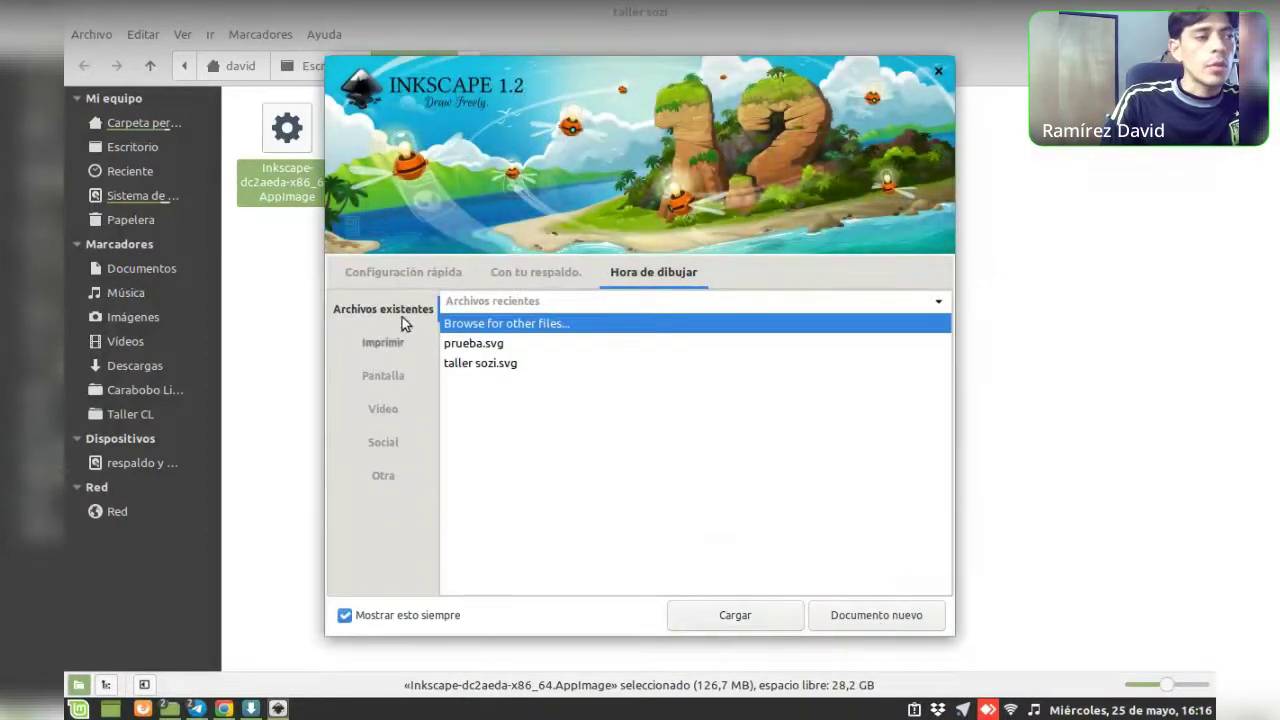
{"action": "left_click", "coordinate": [477, 345]}
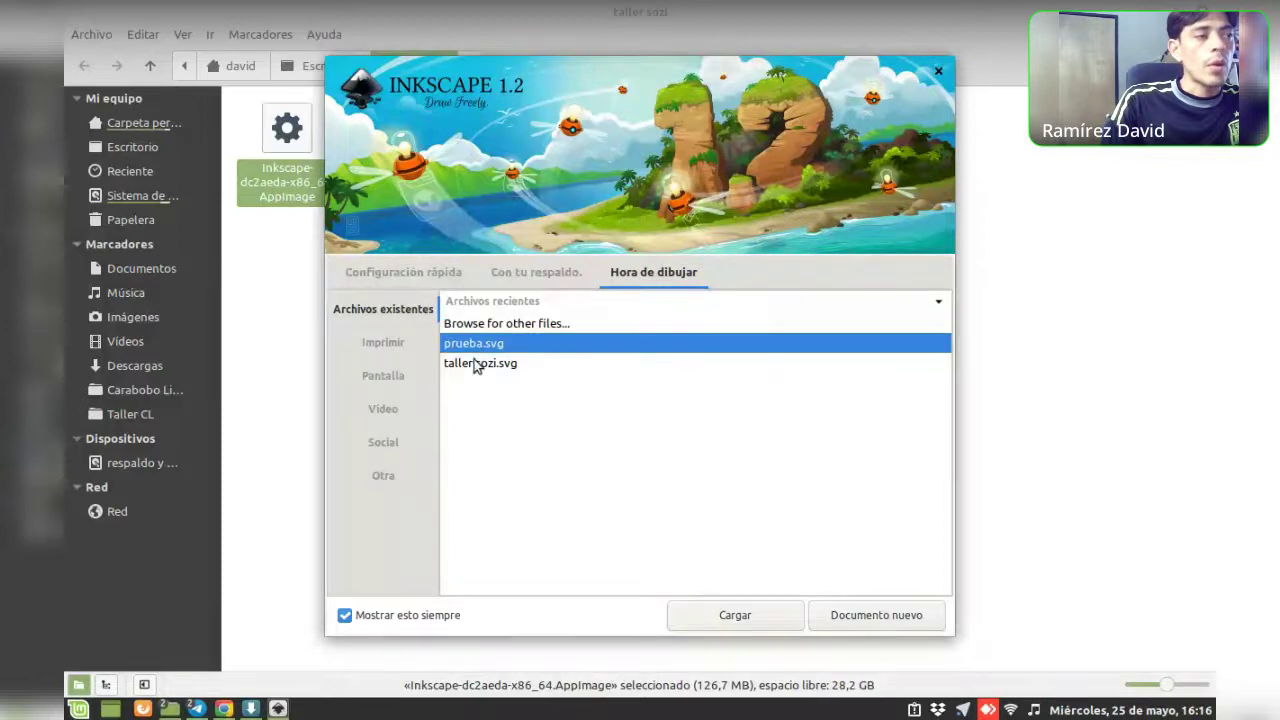
{"action": "left_click", "coordinate": [477, 346]}
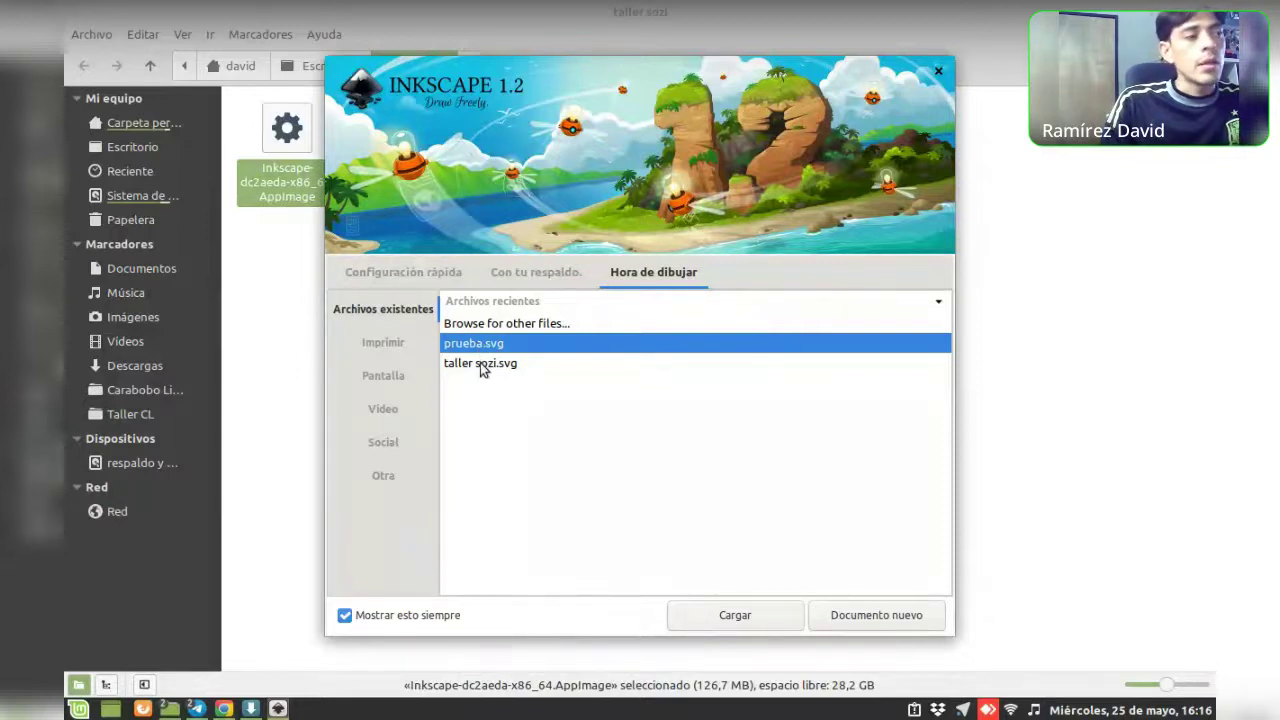
{"action": "left_click", "coordinate": [486, 365]}
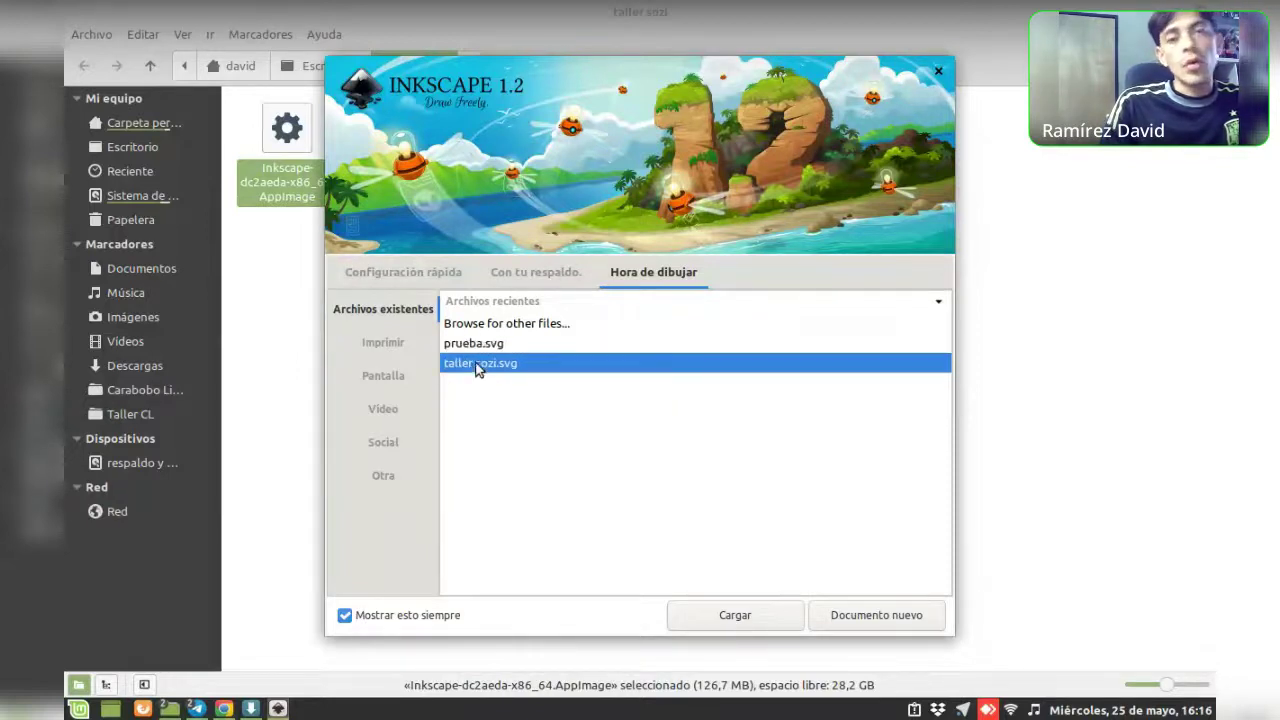
{"action": "left_click", "coordinate": [474, 343]}
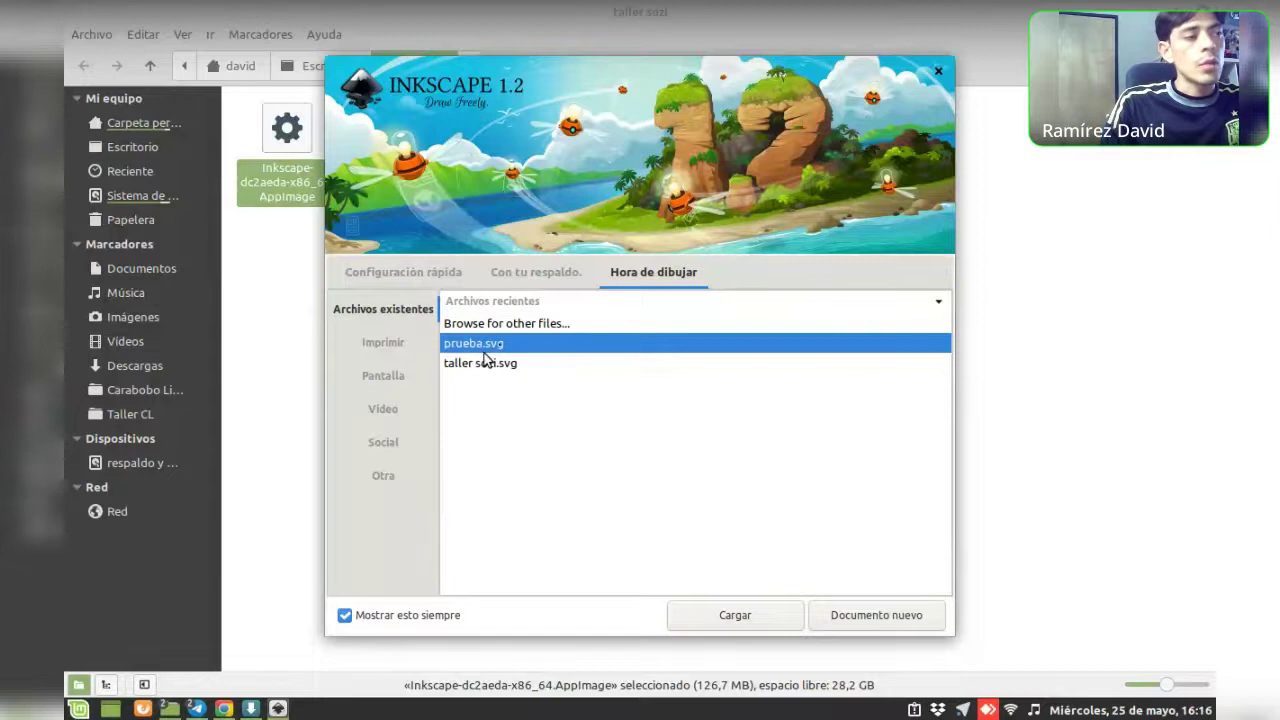
{"action": "left_click", "coordinate": [880, 616]}
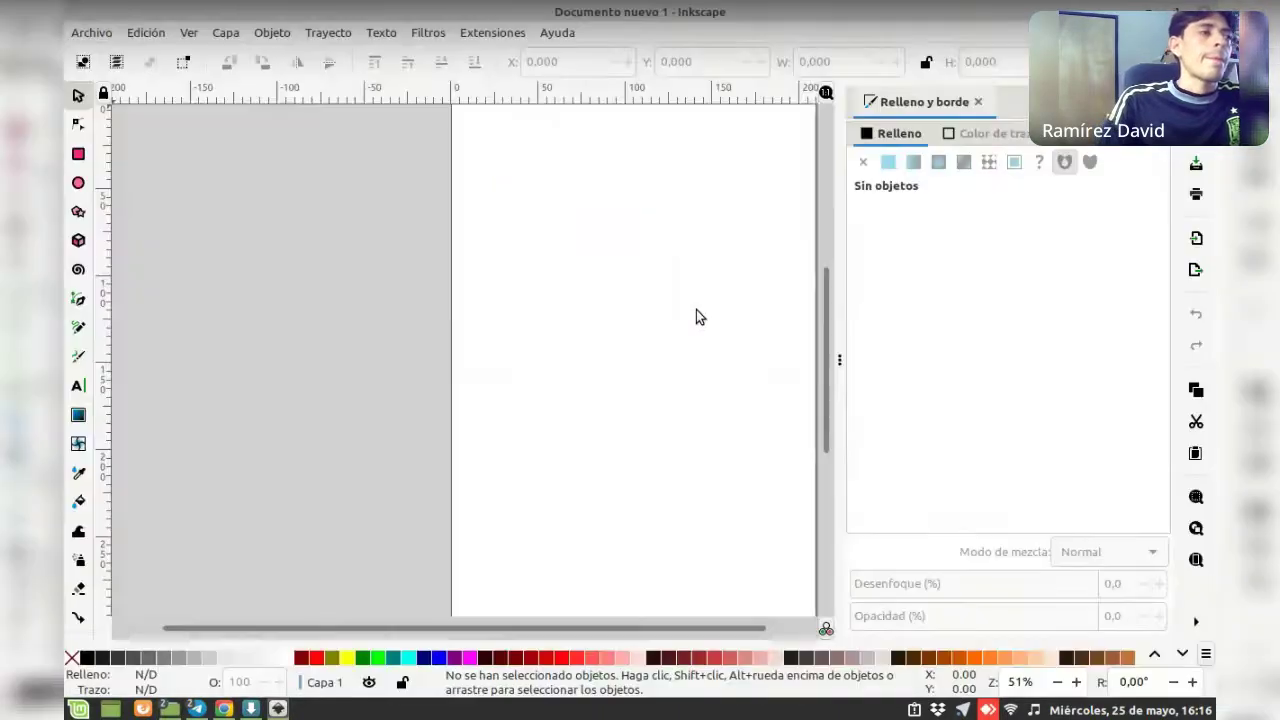
Confirm Inkscape version 1.2 in the About dialog, then hide the Fill and Stroke panel
{"action": "left_click", "coordinate": [557, 34]}
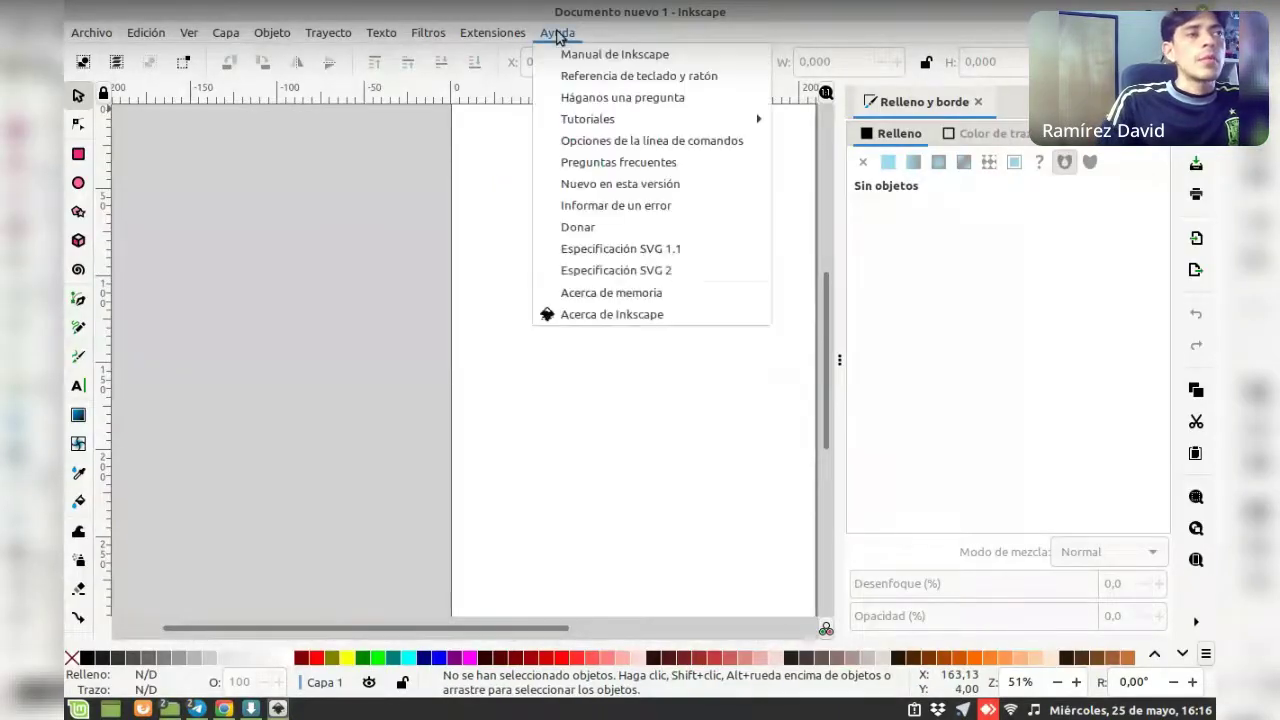
{"action": "left_click", "coordinate": [606, 300]}
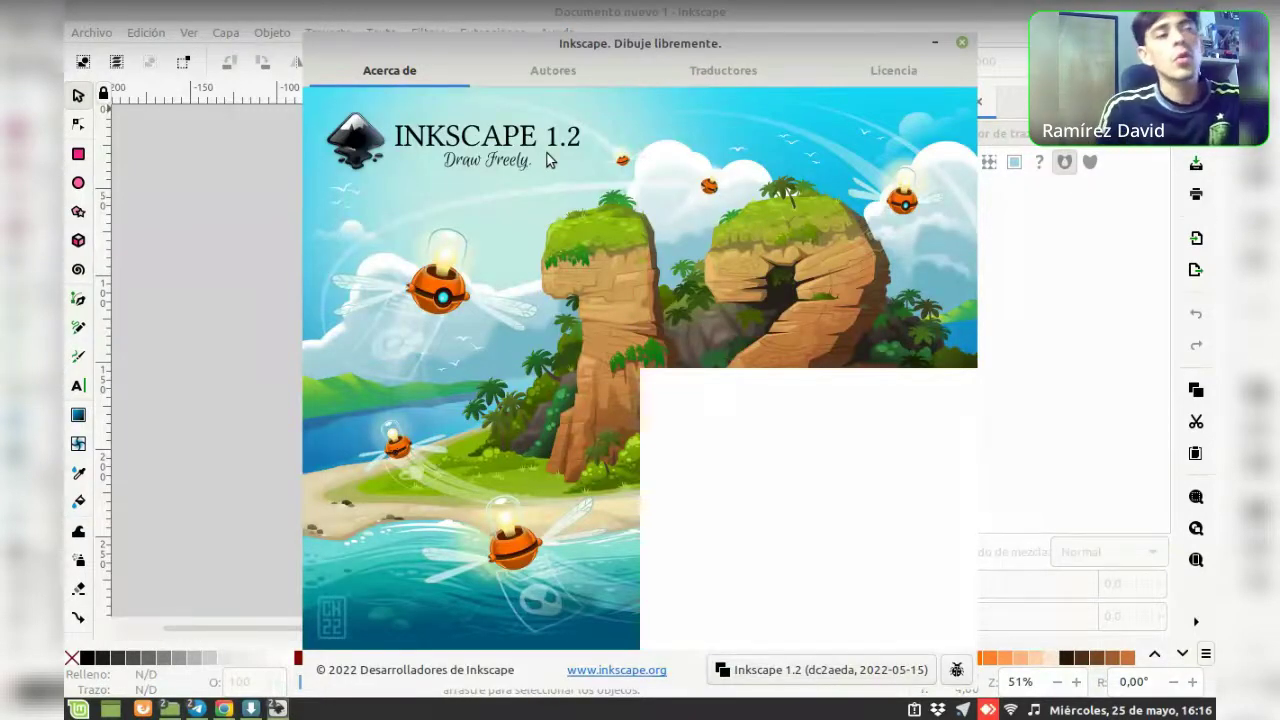
{"action": "left_click", "coordinate": [962, 44]}
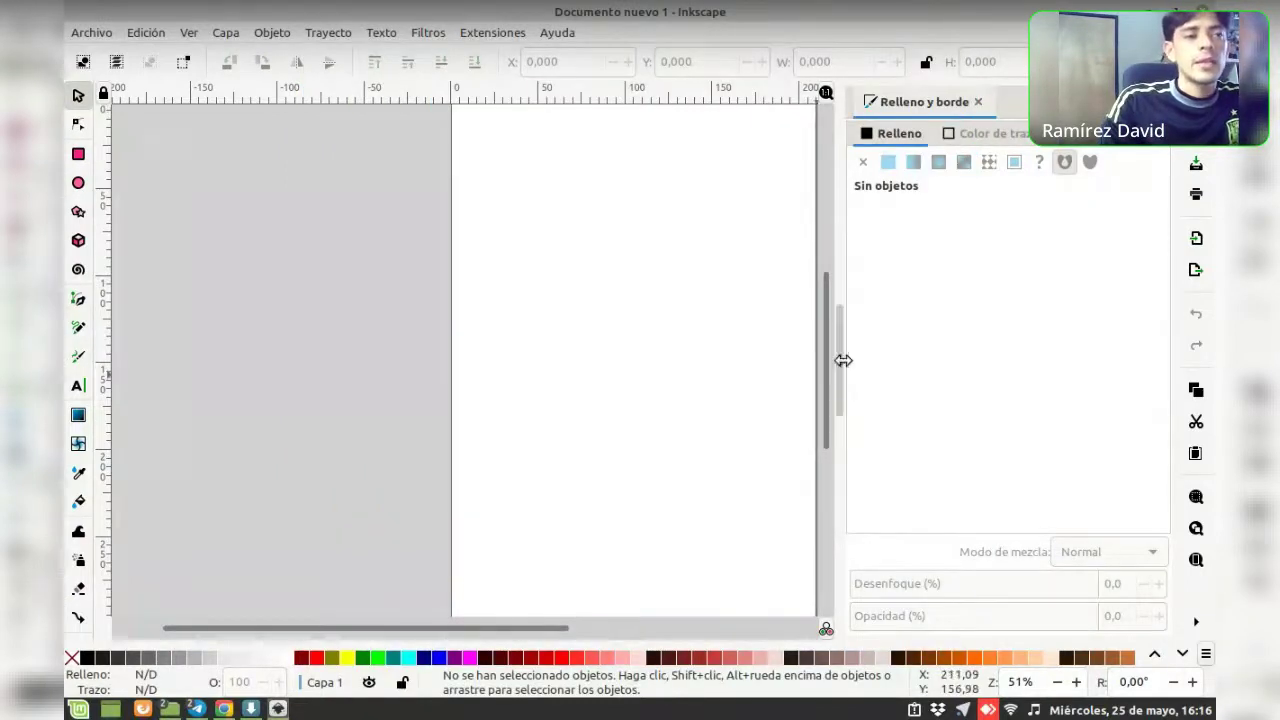
{"action": "left_click", "coordinate": [841, 363]}
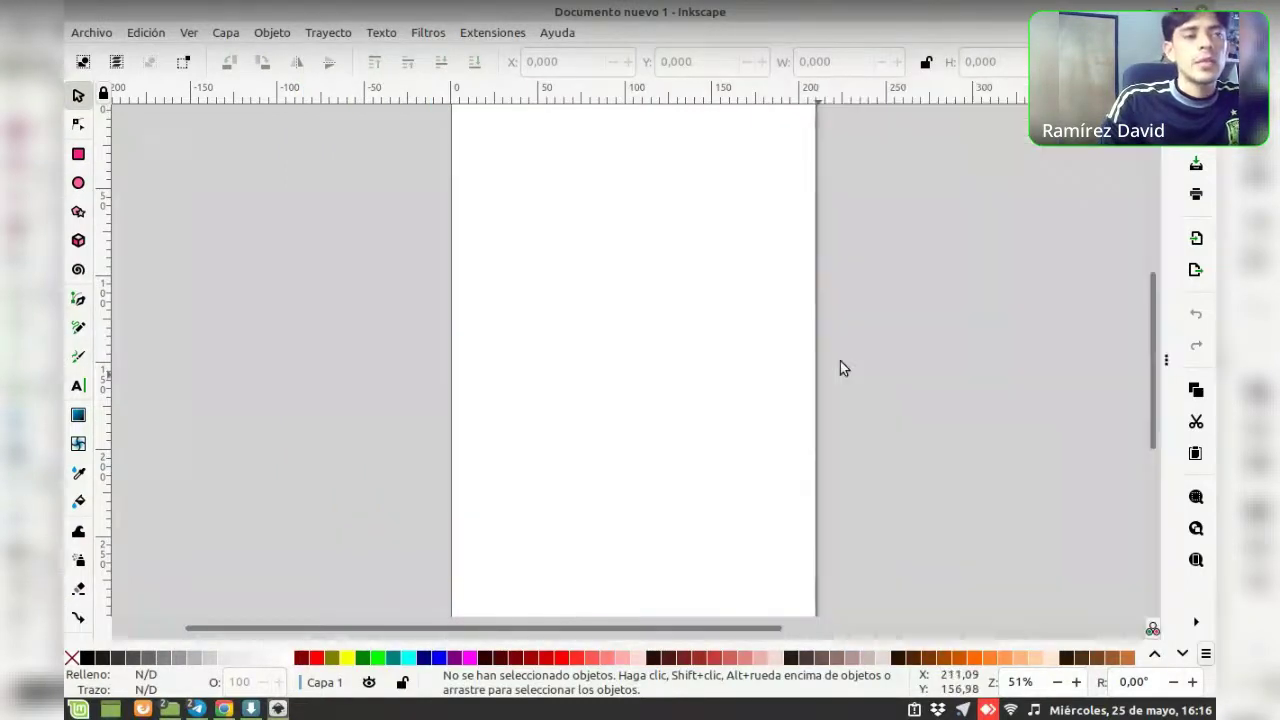
{"action": "left_click", "coordinate": [1164, 357]}
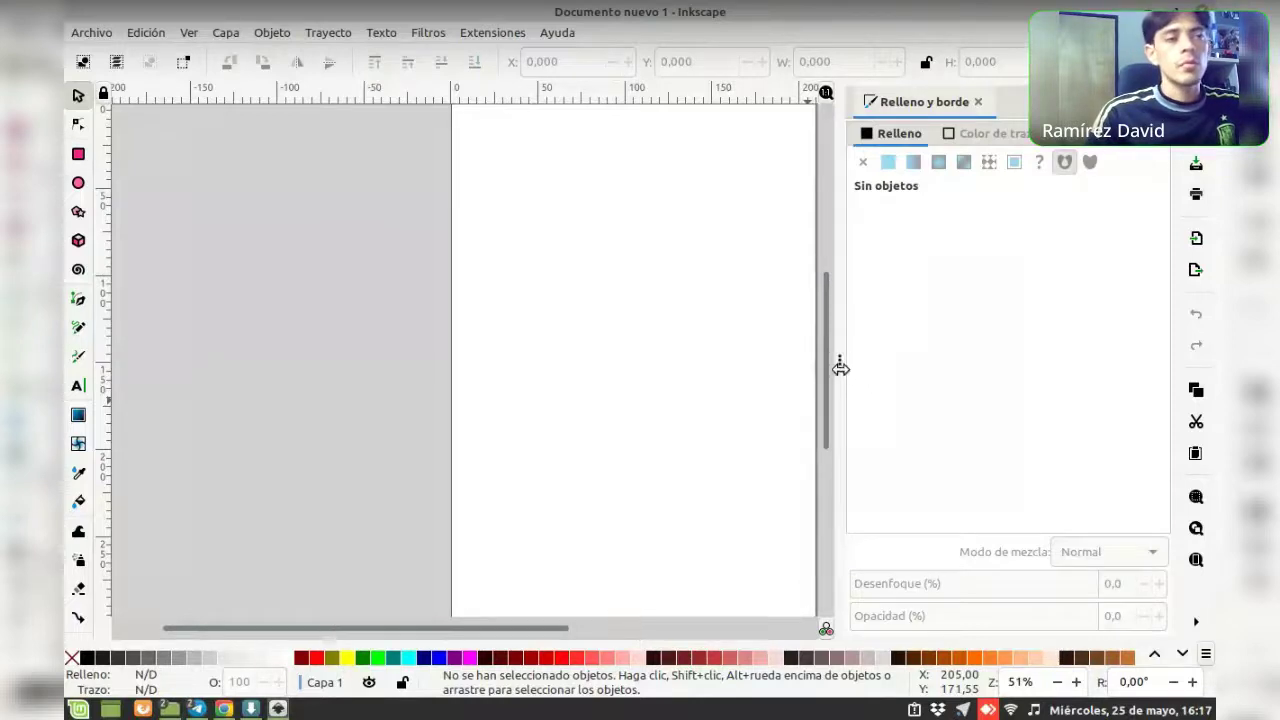
{"action": "left_click", "coordinate": [840, 368]}
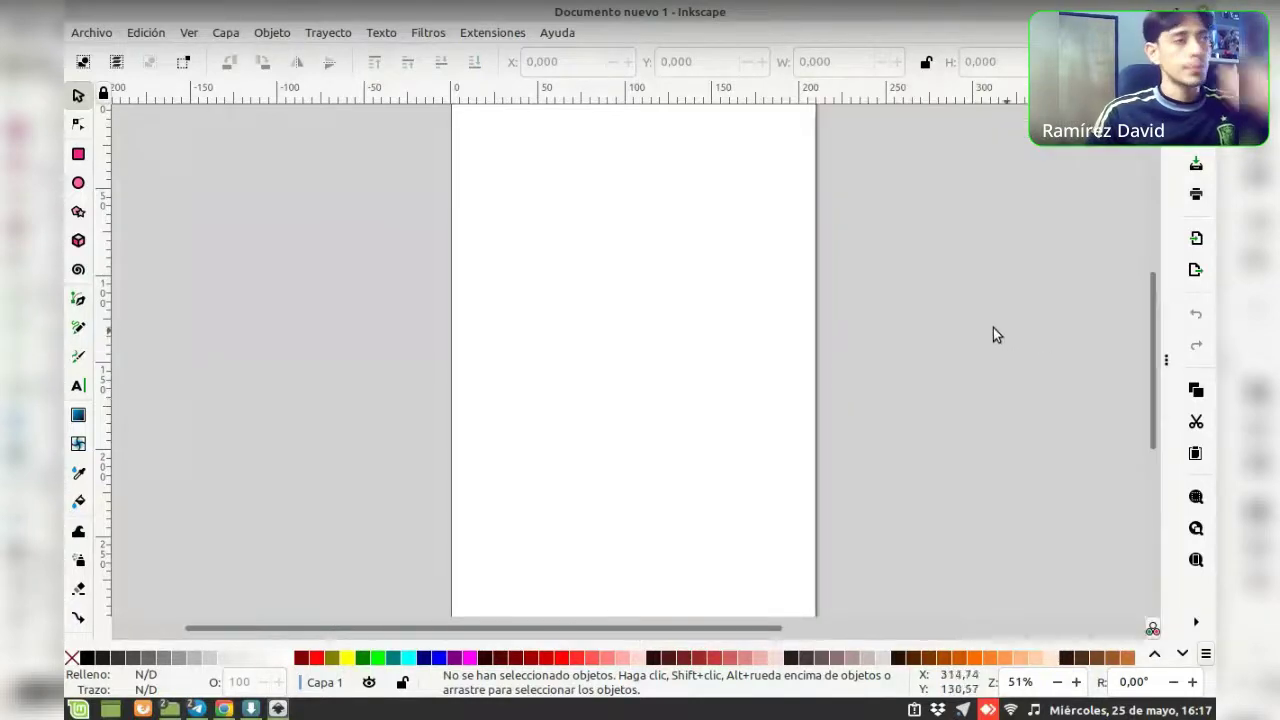
{"action": "scroll", "coordinate": [993, 335], "scroll_direction": "up", "scroll_amount": 2}
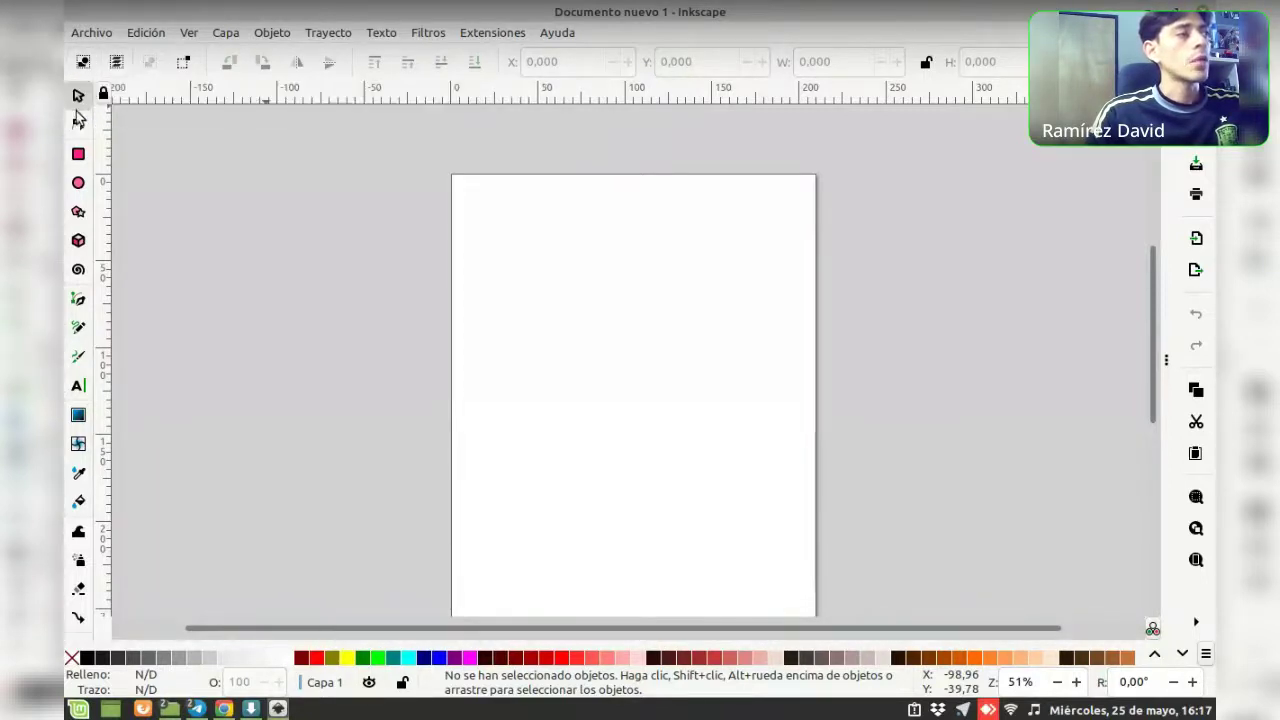
{"action": "left_click", "coordinate": [78, 186]}
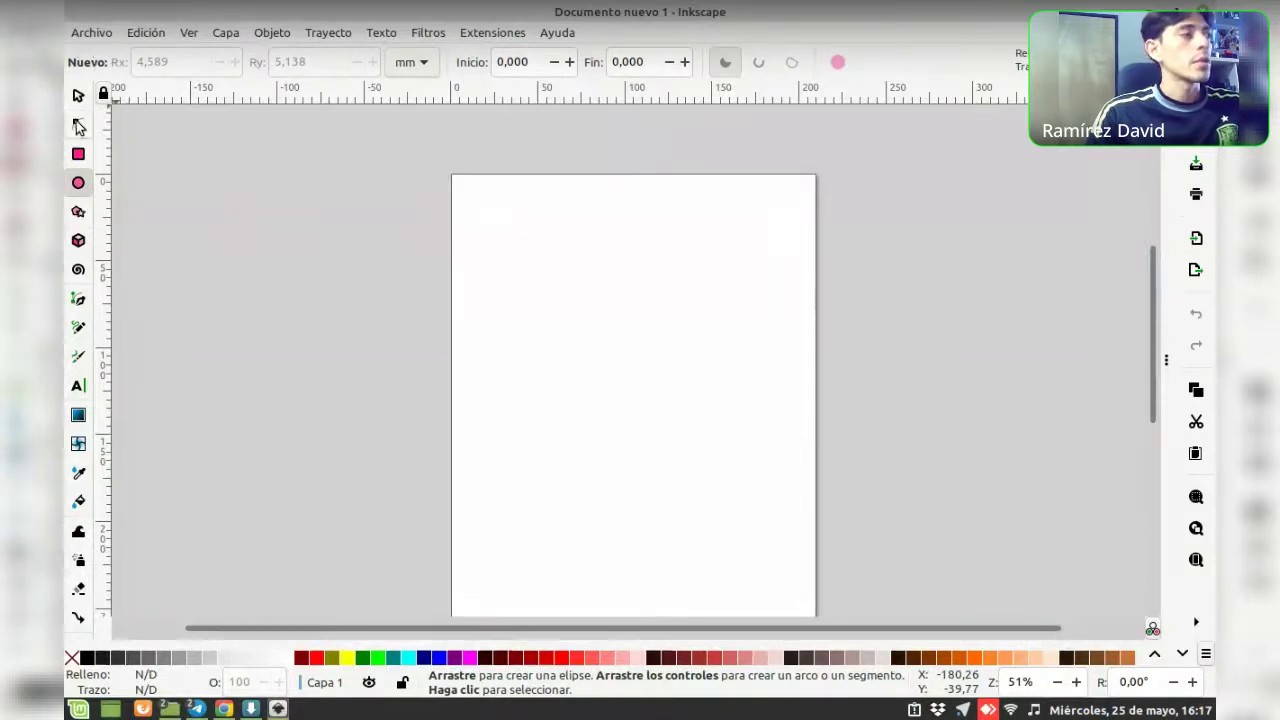
{"action": "left_click", "coordinate": [78, 125]}
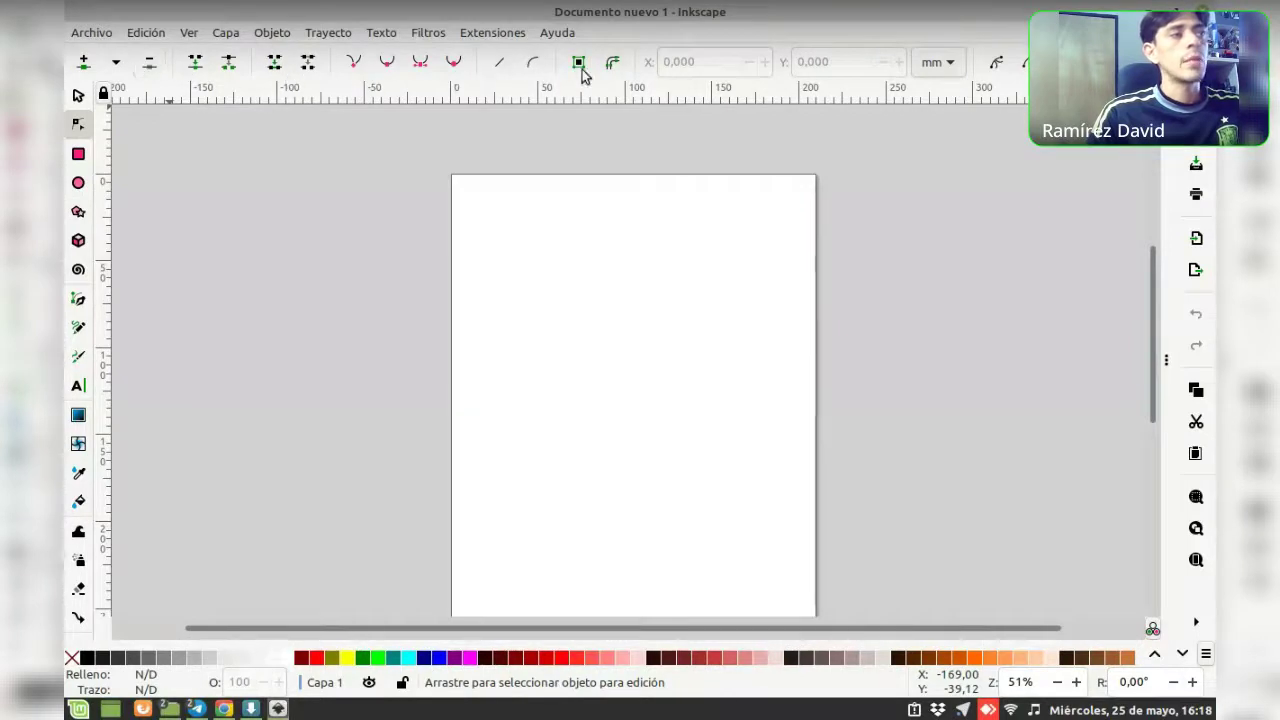
{"action": "left_click", "coordinate": [79, 96]}
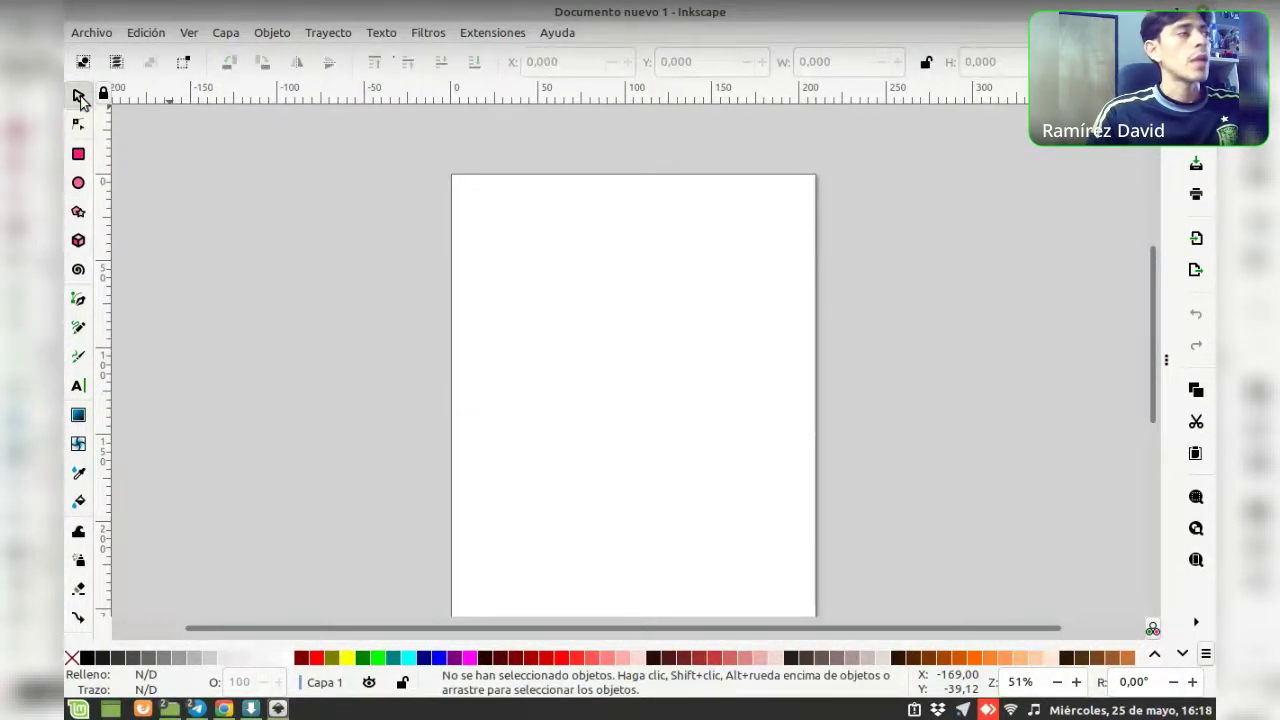
{"action": "left_click", "coordinate": [78, 211]}
{"action": "left_click", "coordinate": [78, 240]}
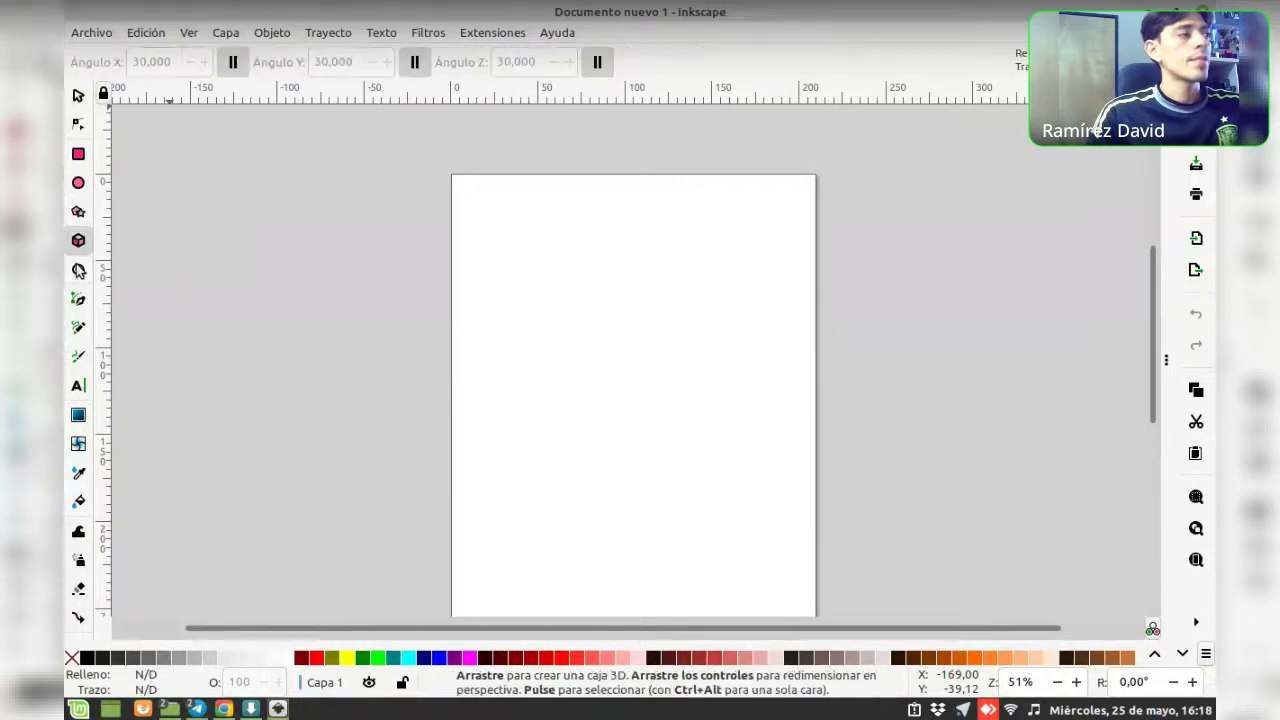
{"action": "left_click", "coordinate": [78, 269]}
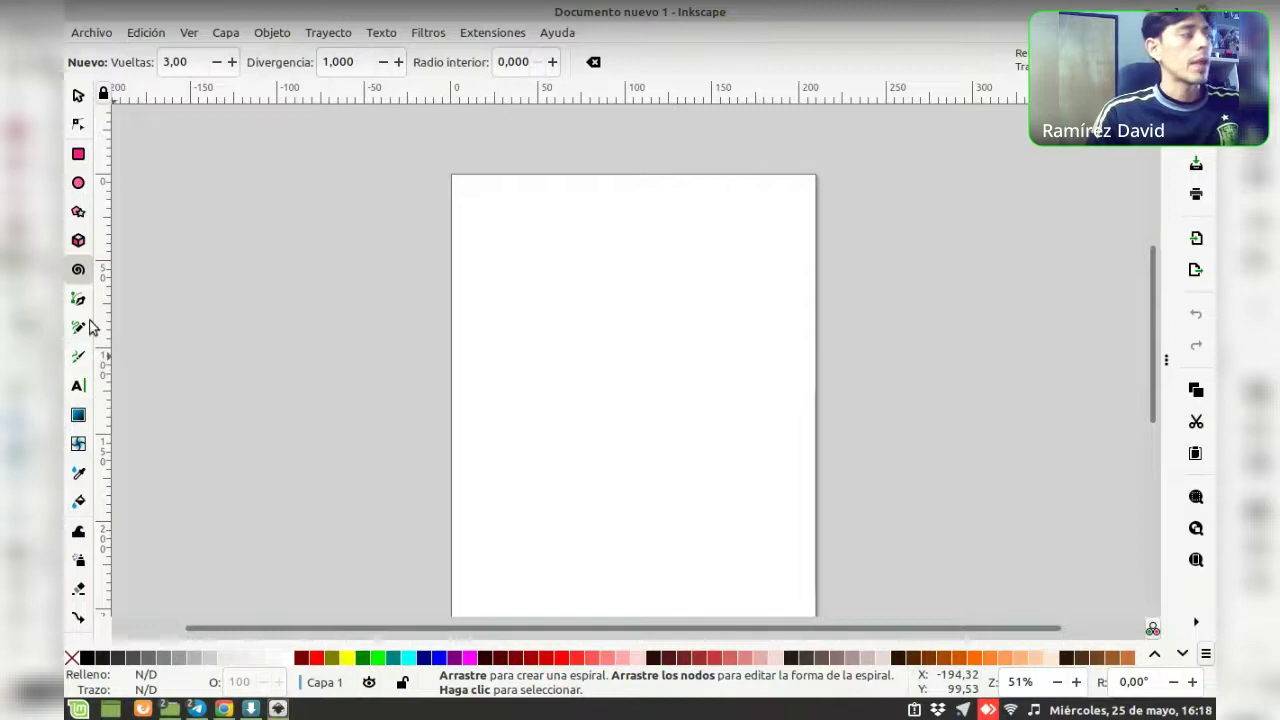
{"action": "left_click", "coordinate": [77, 97]}
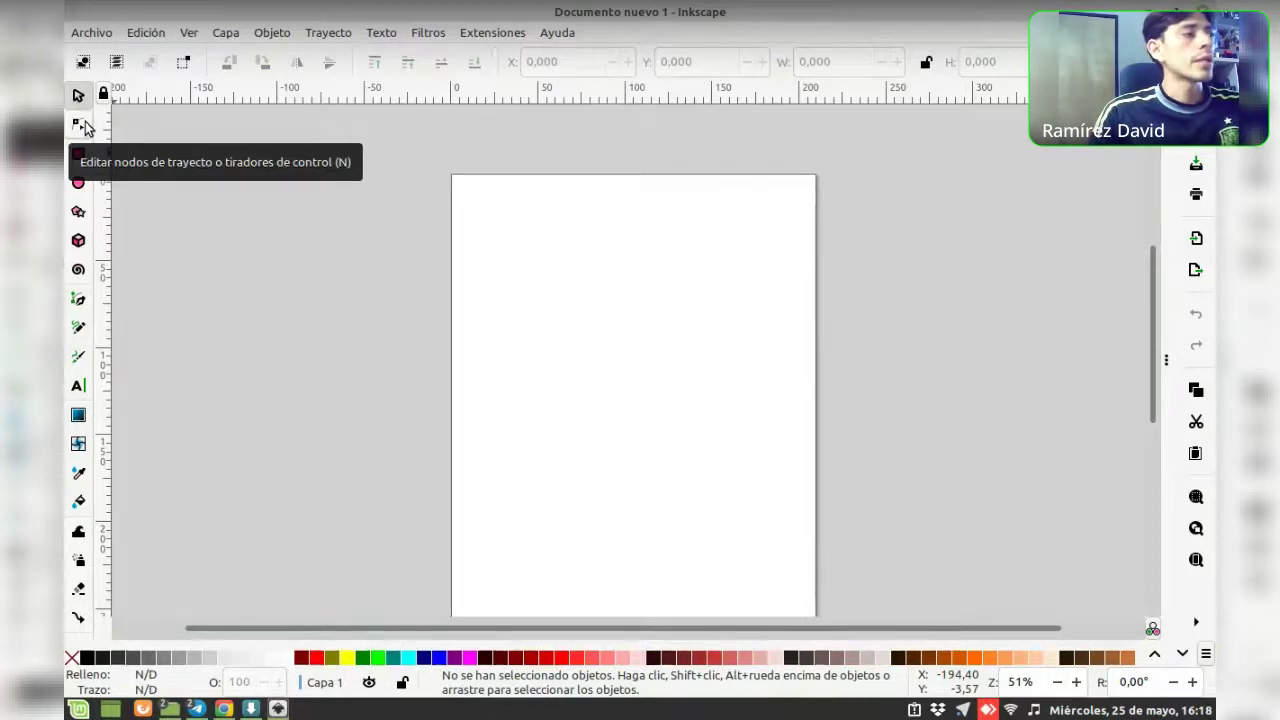
{"action": "left_click", "coordinate": [80, 125]}
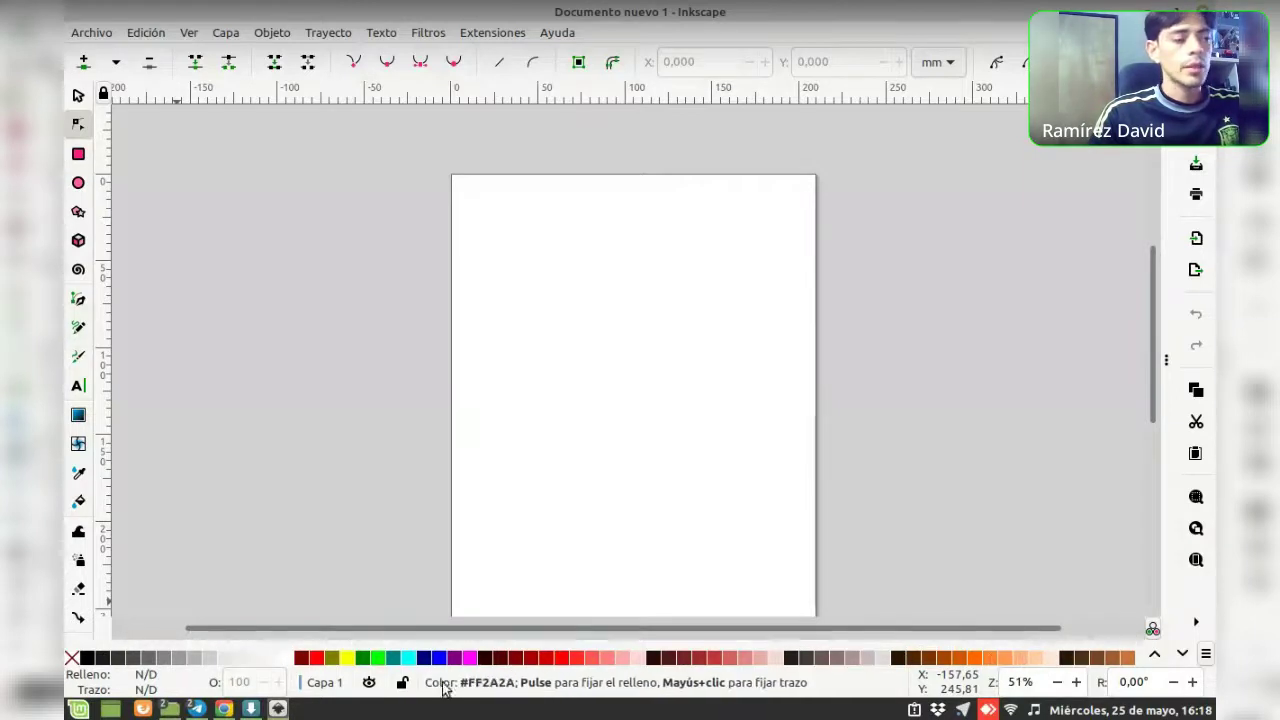
{"action": "scroll", "coordinate": [410, 655], "scroll_direction": "down", "scroll_amount": 3}
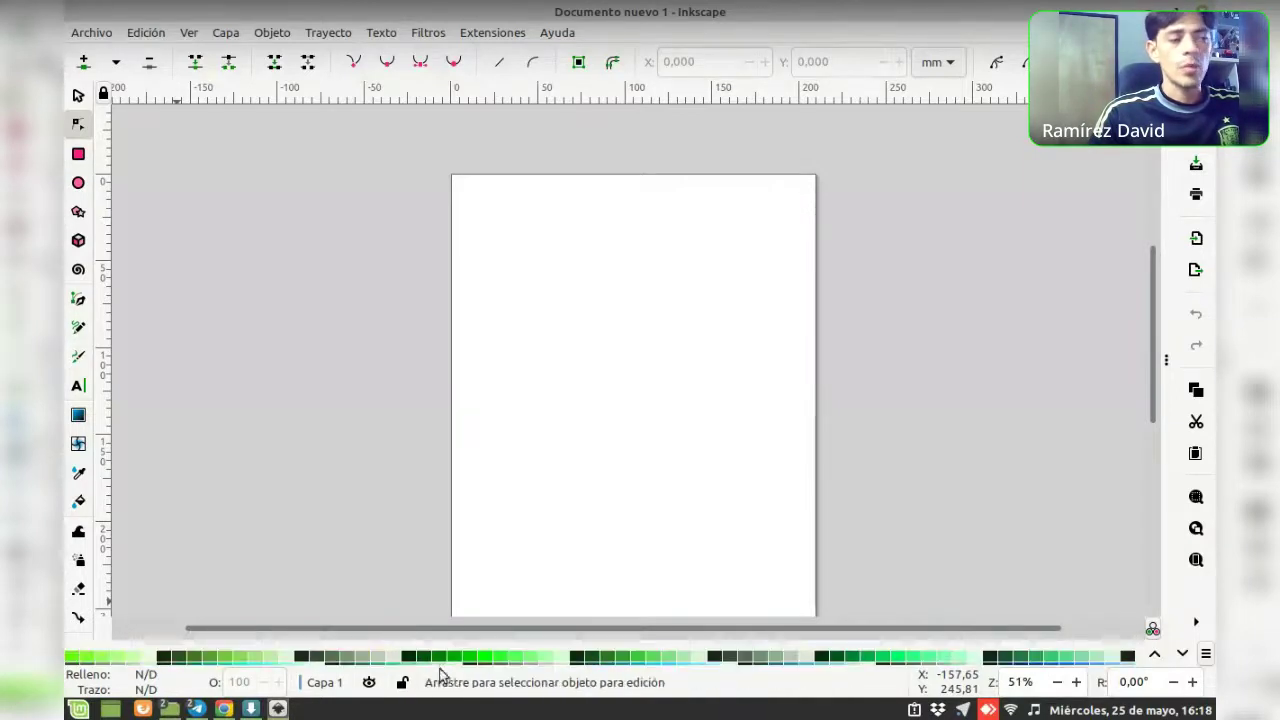
{"action": "scroll", "coordinate": [480, 658], "scroll_direction": "down", "scroll_amount": 2}
{"action": "scroll", "coordinate": [491, 658], "scroll_direction": "down", "scroll_amount": 2}
{"action": "scroll", "coordinate": [491, 658], "scroll_direction": "down", "scroll_amount": 2}
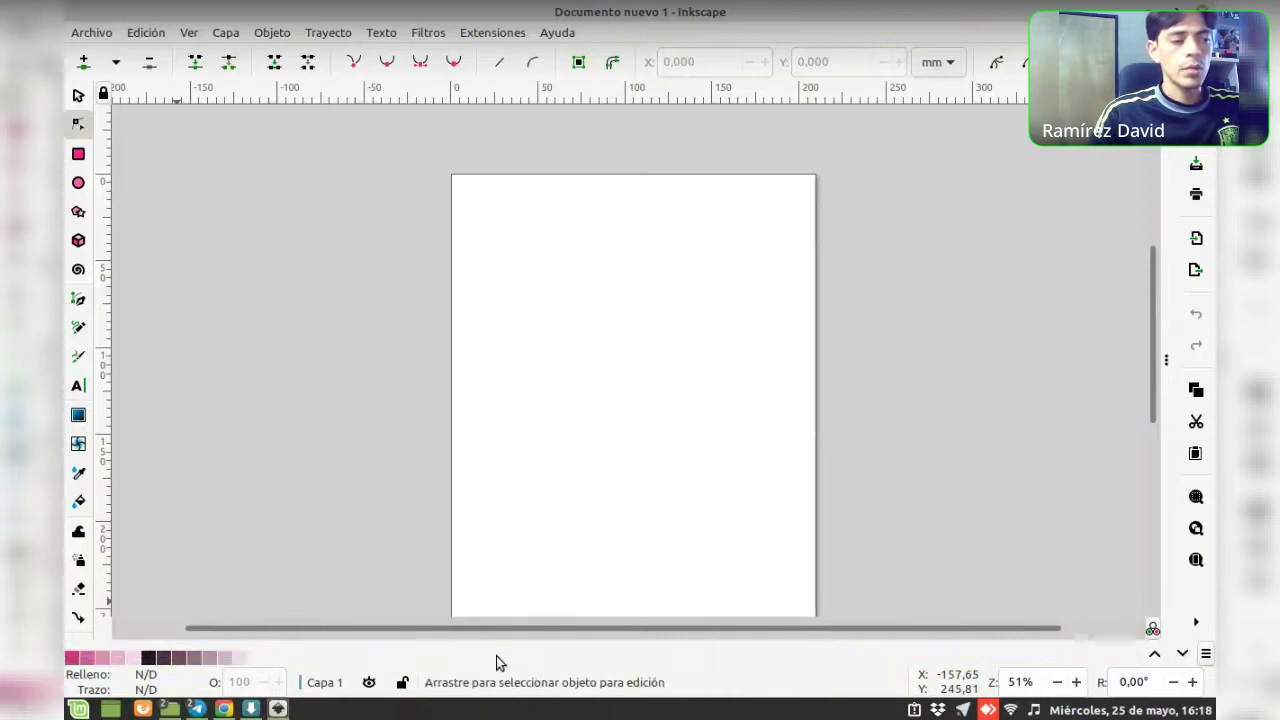
{"action": "scroll", "coordinate": [497, 658], "scroll_direction": "up", "scroll_amount": 2}
{"action": "scroll", "coordinate": [497, 658], "scroll_direction": "up", "scroll_amount": 2}
{"action": "scroll", "coordinate": [497, 658], "scroll_direction": "up", "scroll_amount": 2}
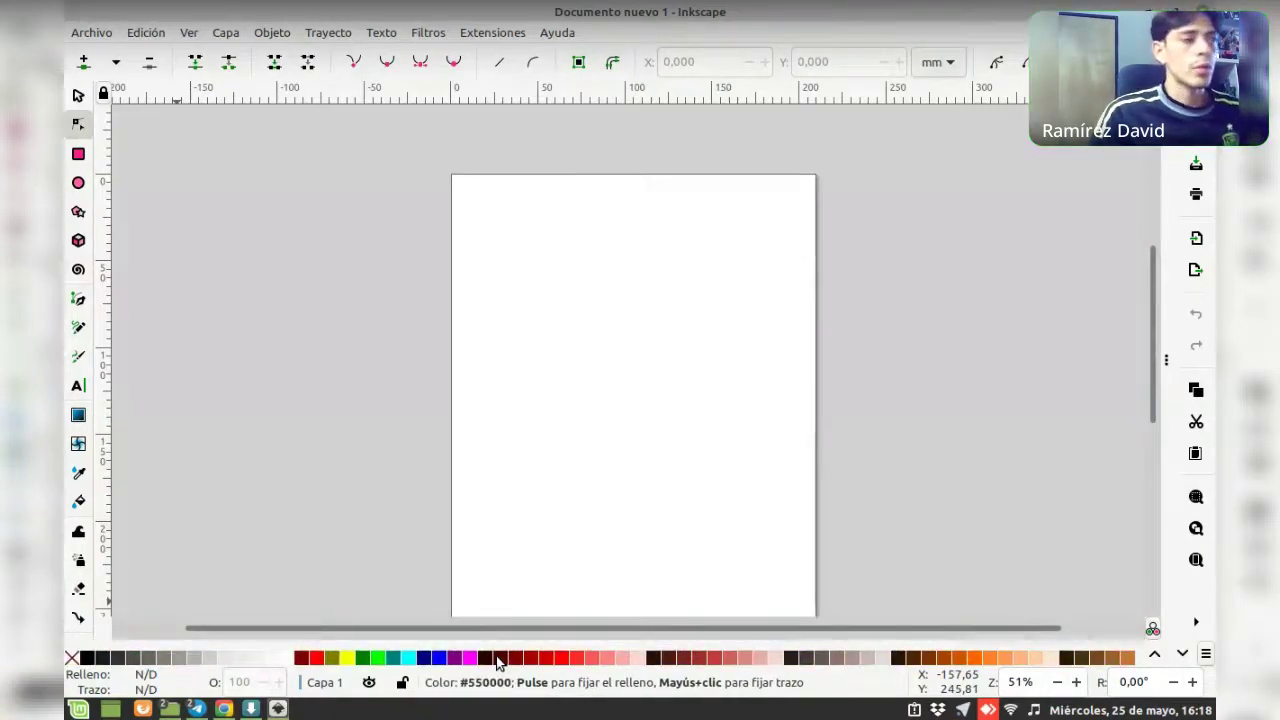
{"action": "scroll", "coordinate": [483, 377], "scroll_direction": "down", "scroll_amount": 2}
{"action": "scroll", "coordinate": [483, 377], "scroll_direction": "down", "scroll_amount": 6}
{"action": "scroll", "coordinate": [506, 326], "scroll_direction": "up", "scroll_amount": 6}
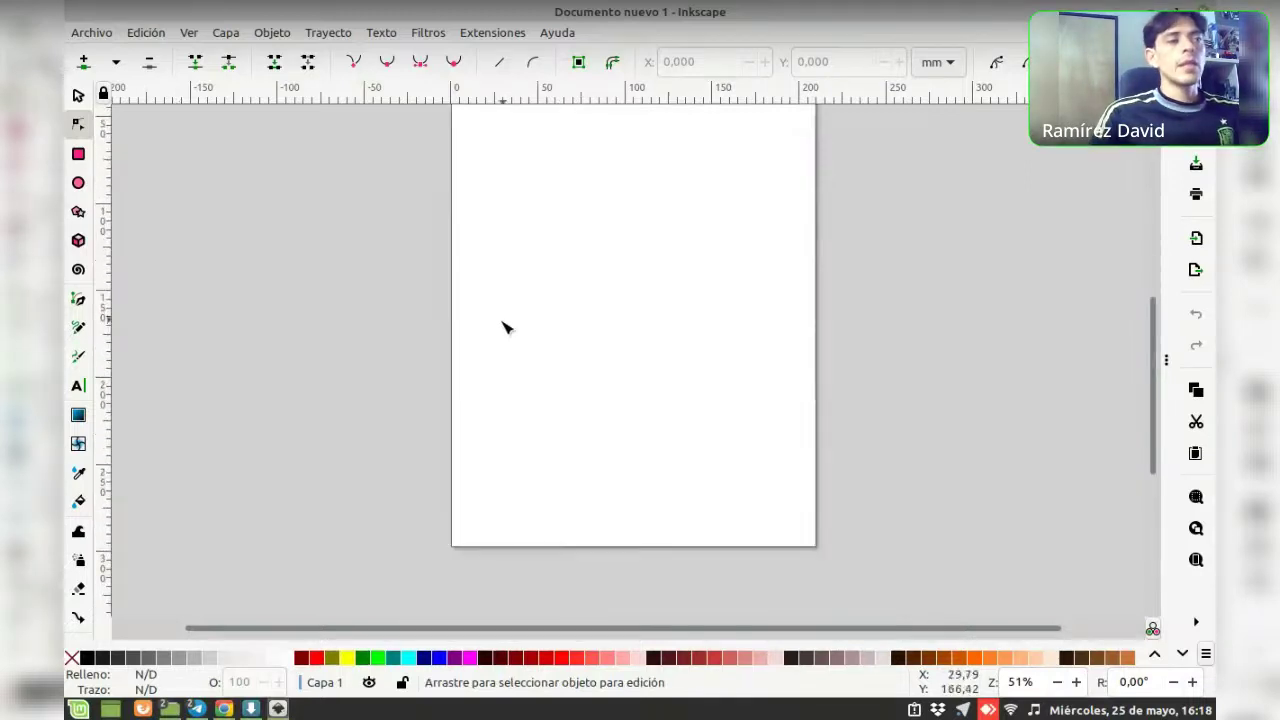
{"action": "scroll", "coordinate": [546, 331], "scroll_direction": "up", "scroll_amount": 4}
{"action": "scroll", "coordinate": [578, 294], "scroll_direction": "down", "scroll_amount": 2}
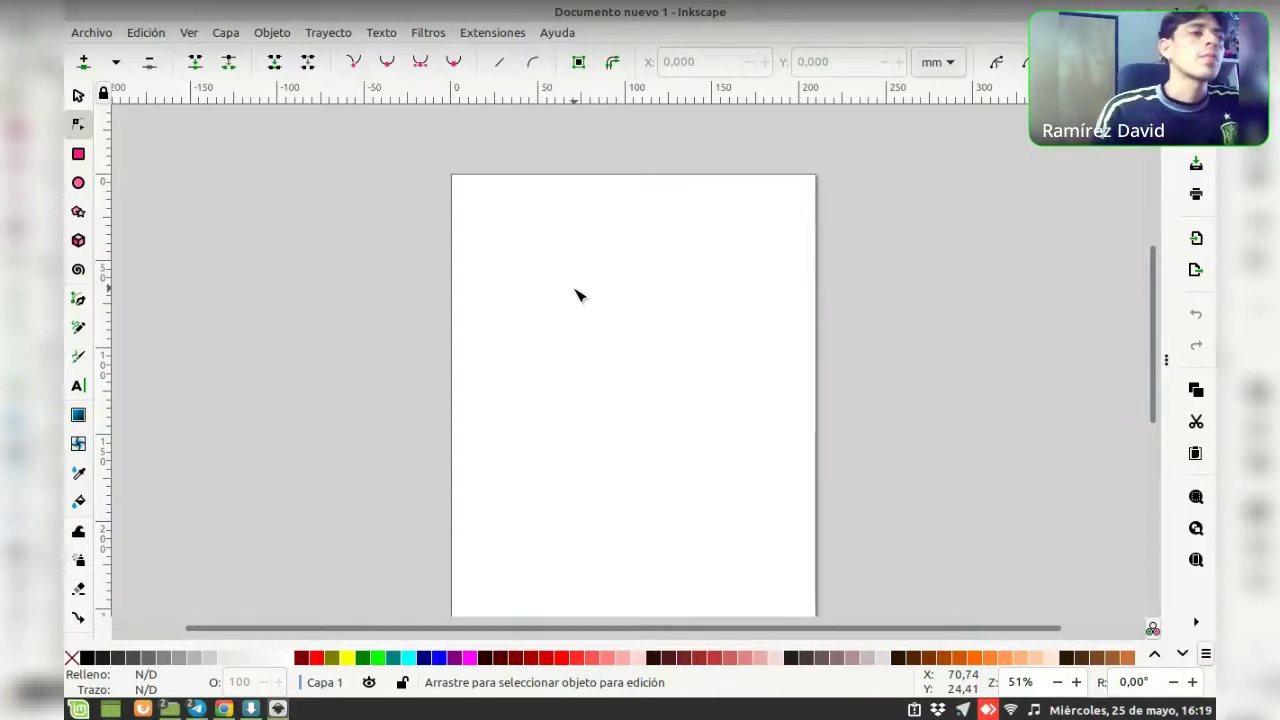
{"action": "scroll", "coordinate": [652, 245], "scroll_direction": "down", "scroll_amount": 2}
{"action": "scroll", "coordinate": [652, 245], "scroll_direction": "down", "scroll_amount": 2}
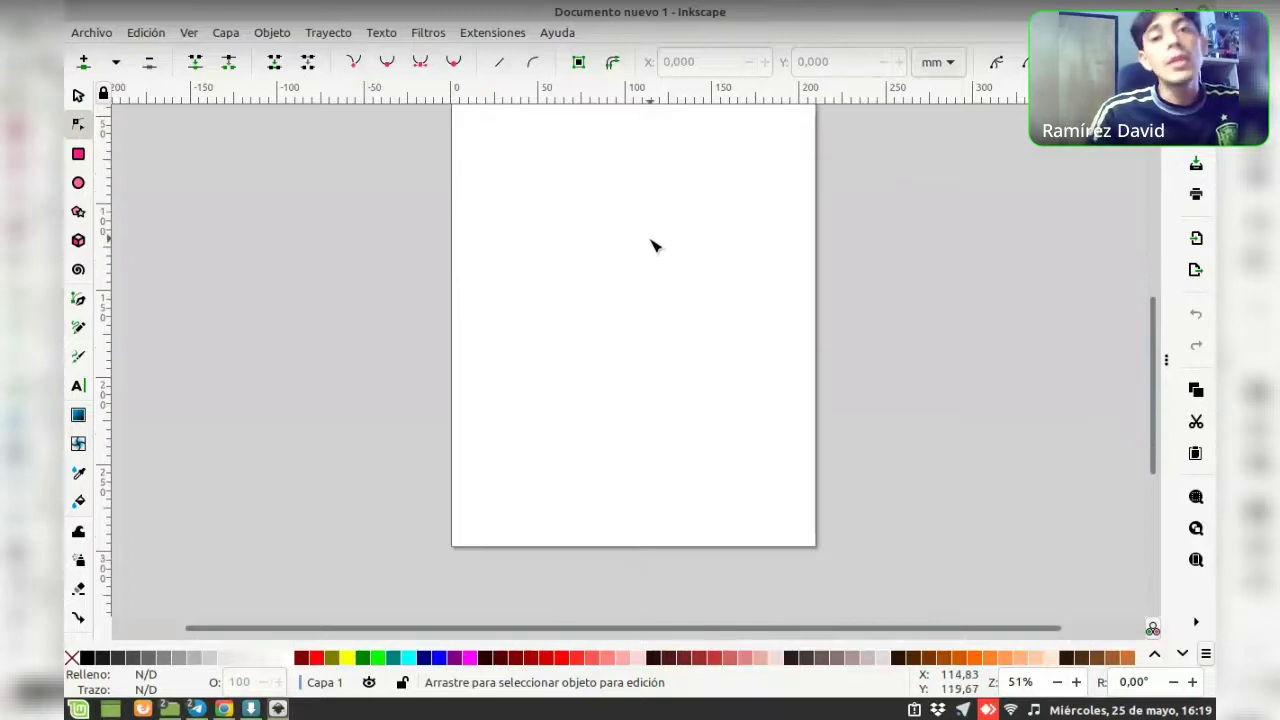
{"action": "scroll", "coordinate": [641, 269], "scroll_direction": "up", "scroll_amount": 2}
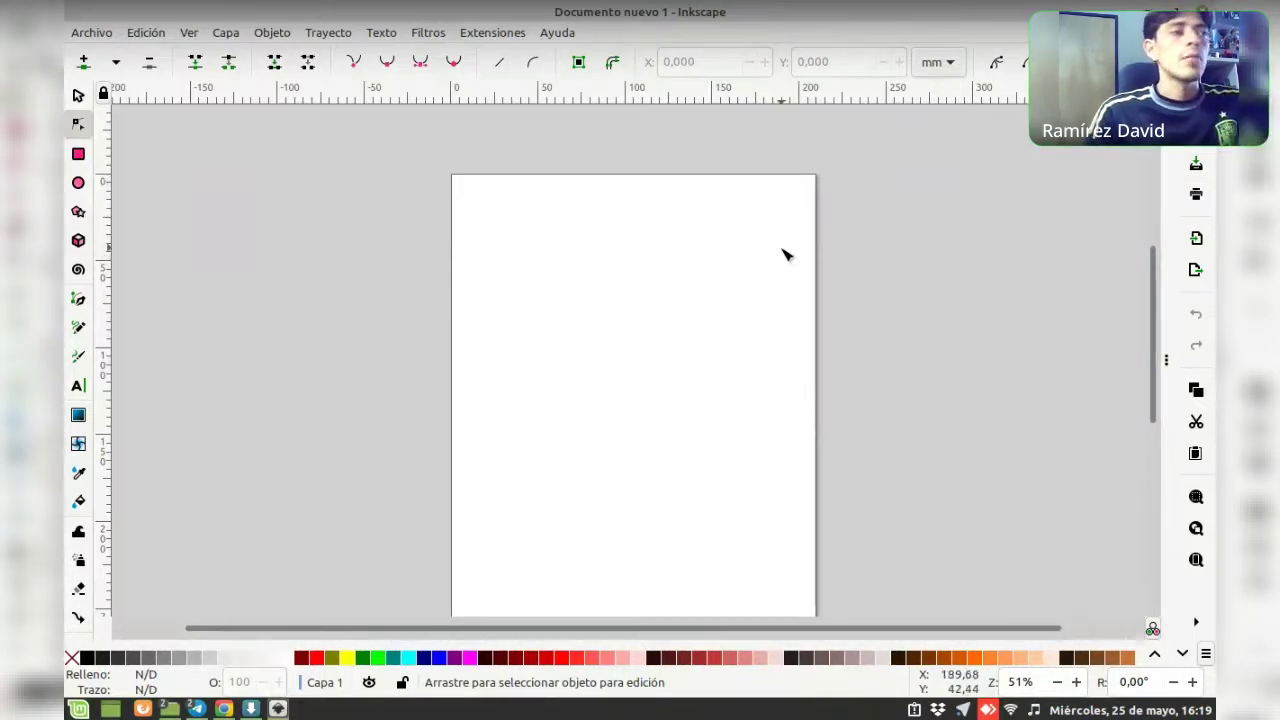
{"action": "scroll", "coordinate": [783, 254], "scroll_direction": "down", "scroll_amount": 2}
{"action": "scroll", "coordinate": [783, 254], "scroll_direction": "down", "scroll_amount": 2}
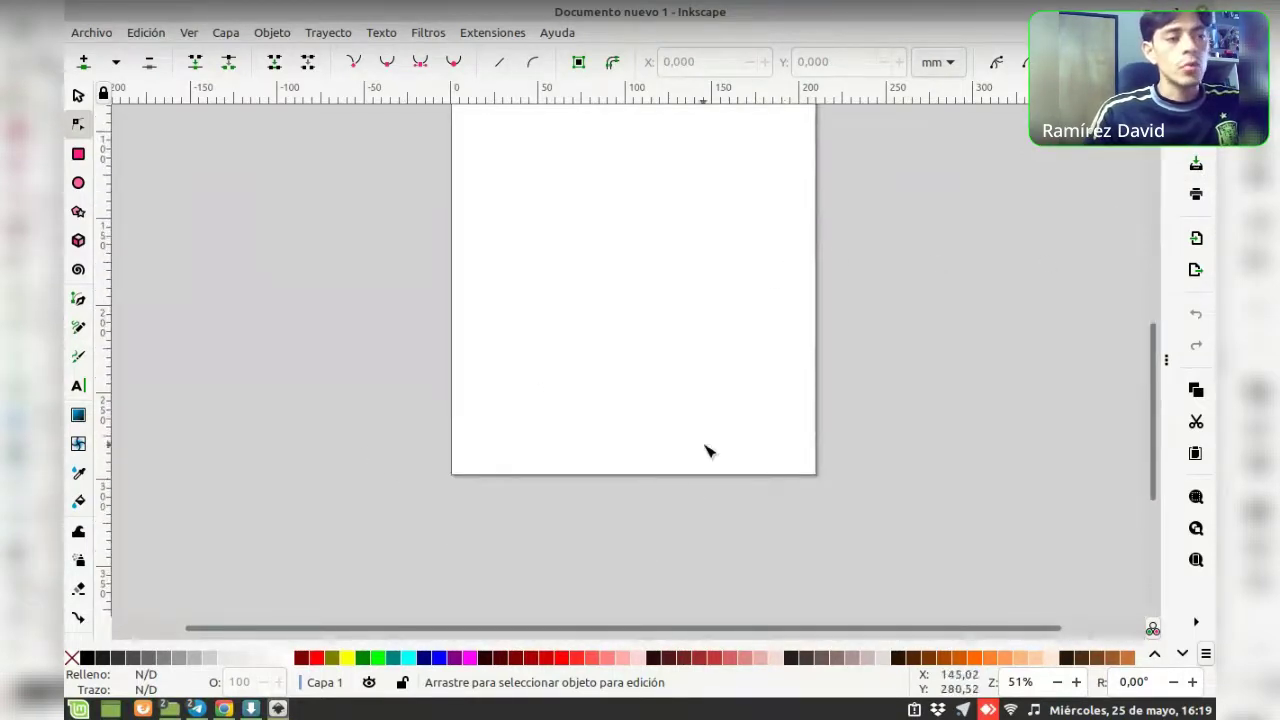
{"action": "scroll", "coordinate": [829, 457], "scroll_direction": "up", "scroll_amount": 2}
{"action": "scroll", "coordinate": [835, 440], "scroll_direction": "up", "scroll_amount": 2}
{"action": "scroll", "coordinate": [836, 420], "scroll_direction": "up", "scroll_amount": 4}
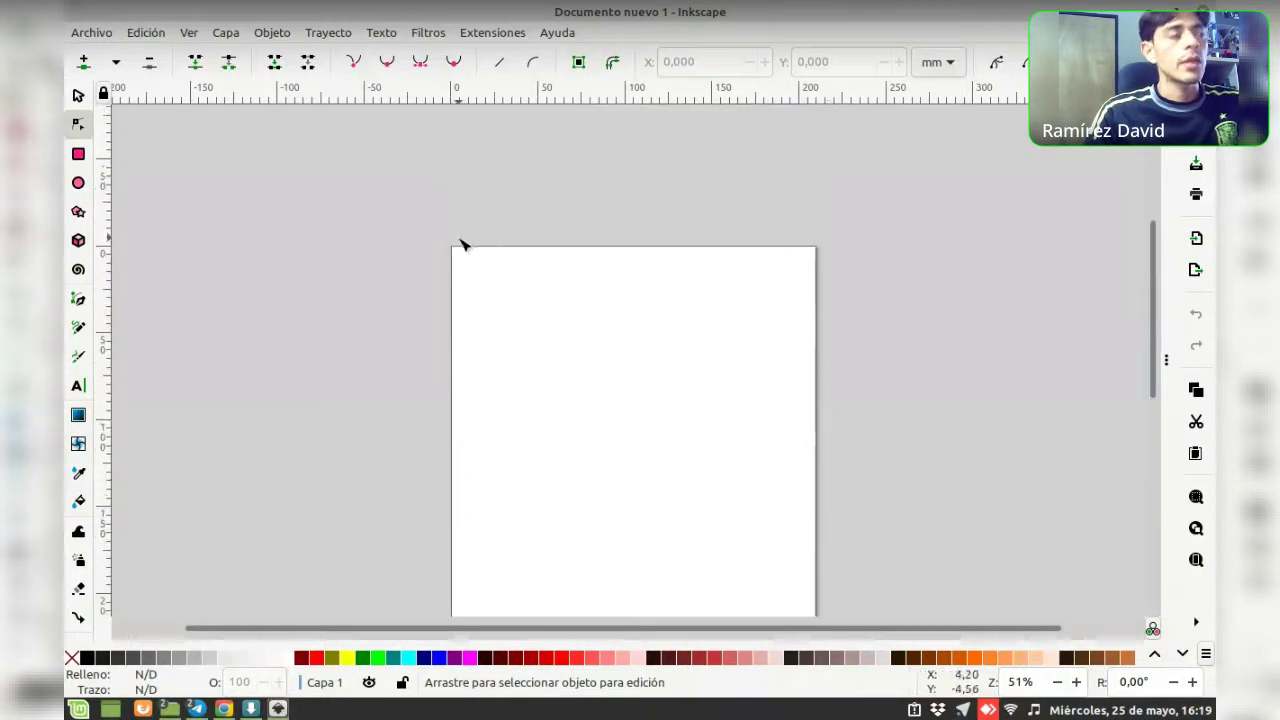
{"action": "scroll", "coordinate": [453, 248], "scroll_direction": "down", "scroll_amount": 4}
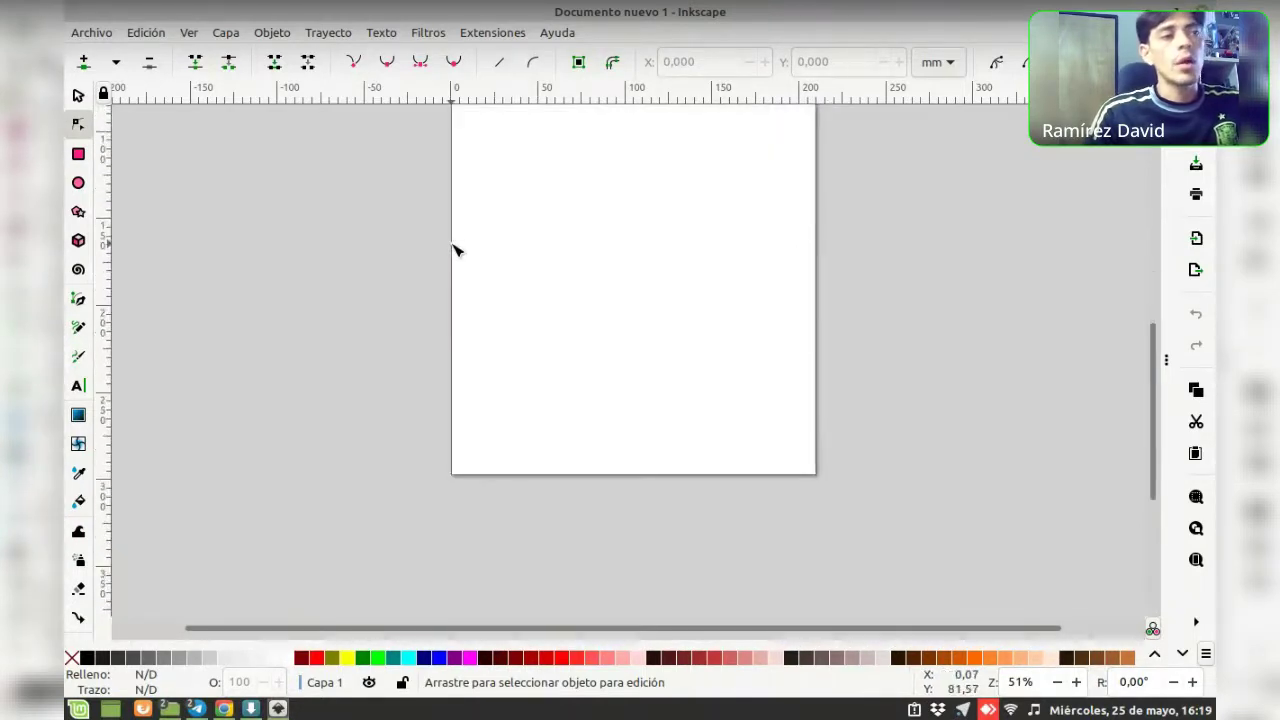
{"action": "scroll", "coordinate": [453, 250], "scroll_direction": "down", "scroll_amount": 1, "text": "ctrl"}
{"action": "scroll", "coordinate": [454, 252], "scroll_direction": "down", "scroll_amount": 1, "text": "ctrl"}
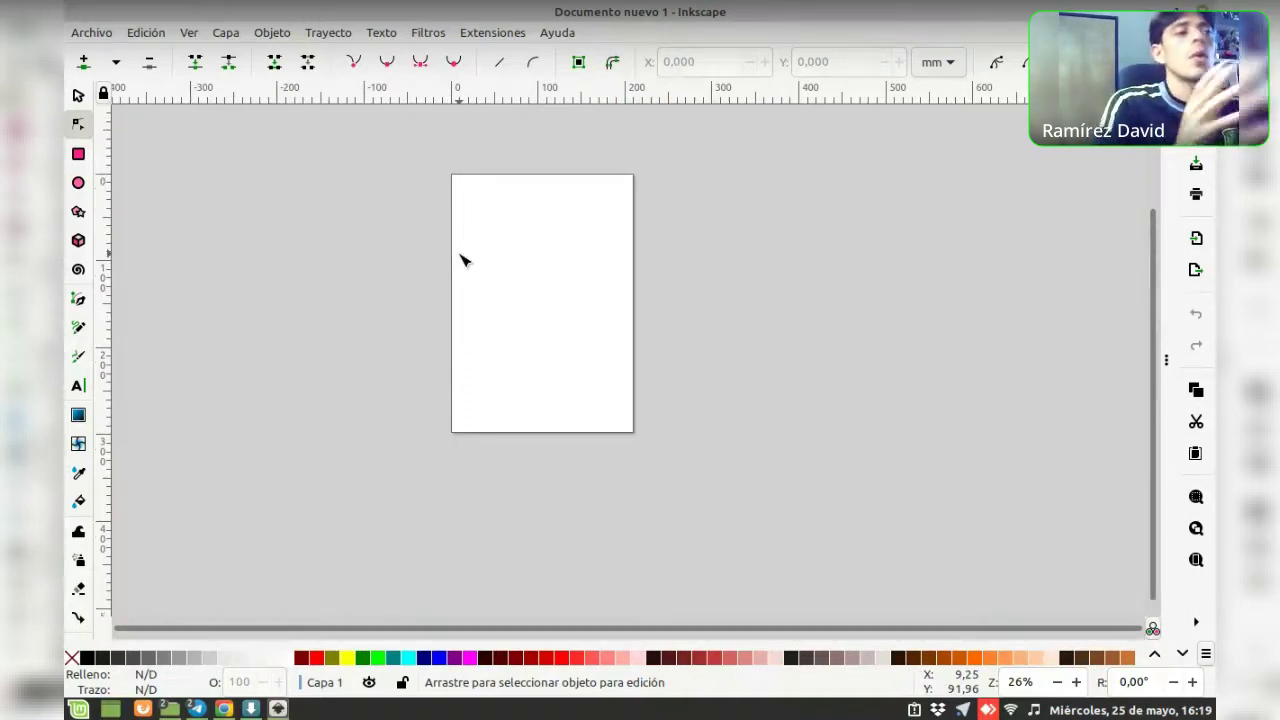
{"action": "scroll", "coordinate": [465, 275], "scroll_direction": "up", "scroll_amount": 2}
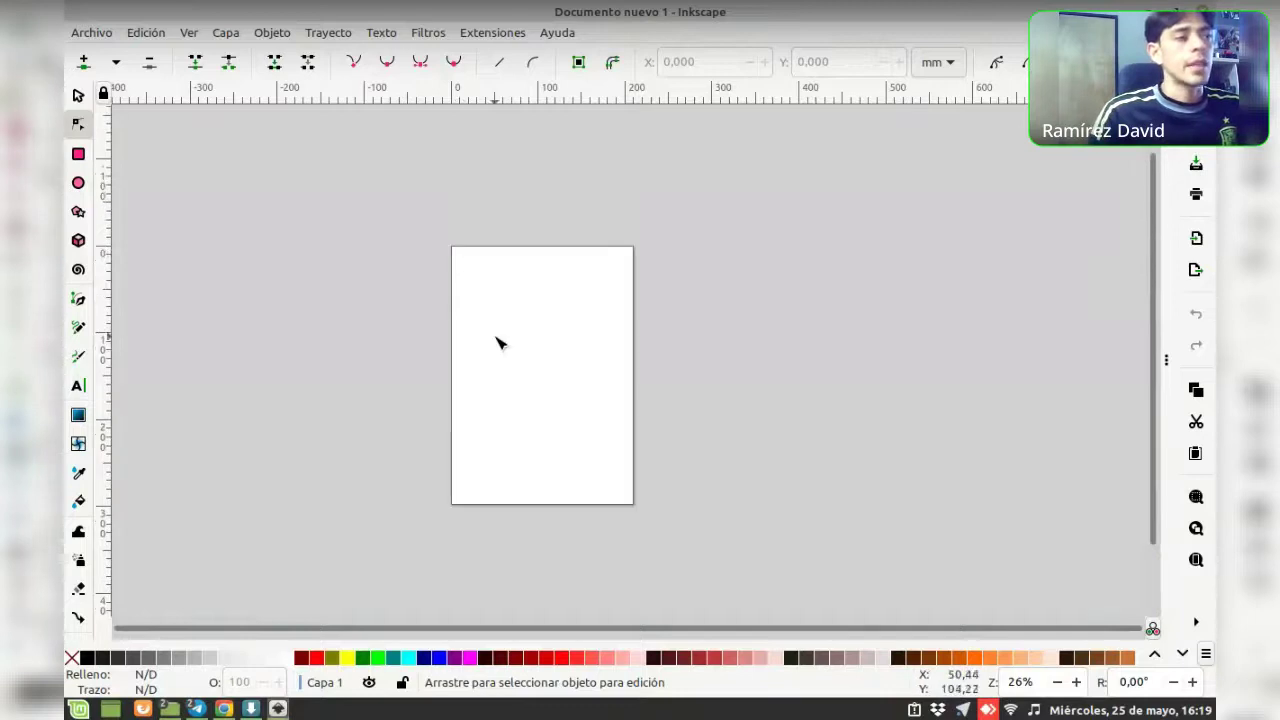
{"action": "scroll", "coordinate": [540, 325], "scroll_direction": "up", "scroll_amount": 1}
{"action": "scroll", "coordinate": [540, 325], "scroll_direction": "up", "scroll_amount": 1}
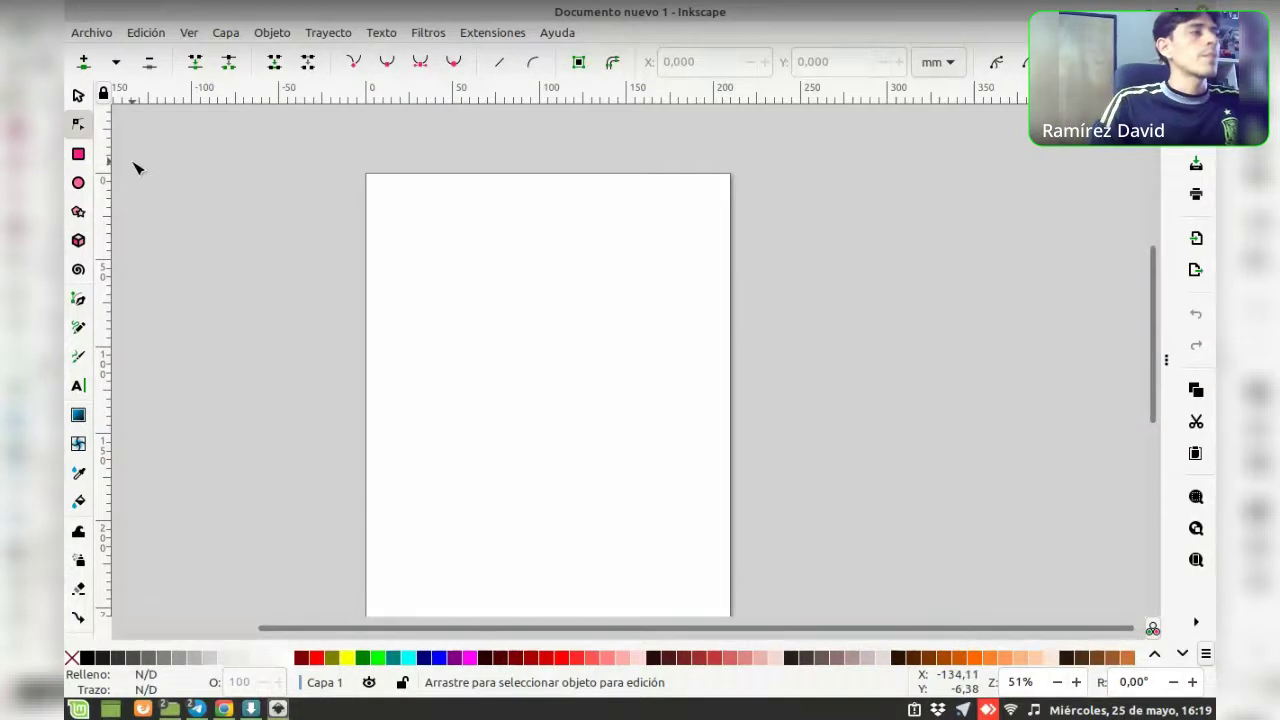
Draw a large rectangle over most of the page, fill it cyan, and nudge it slightly left
{"action": "left_click", "coordinate": [79, 155]}
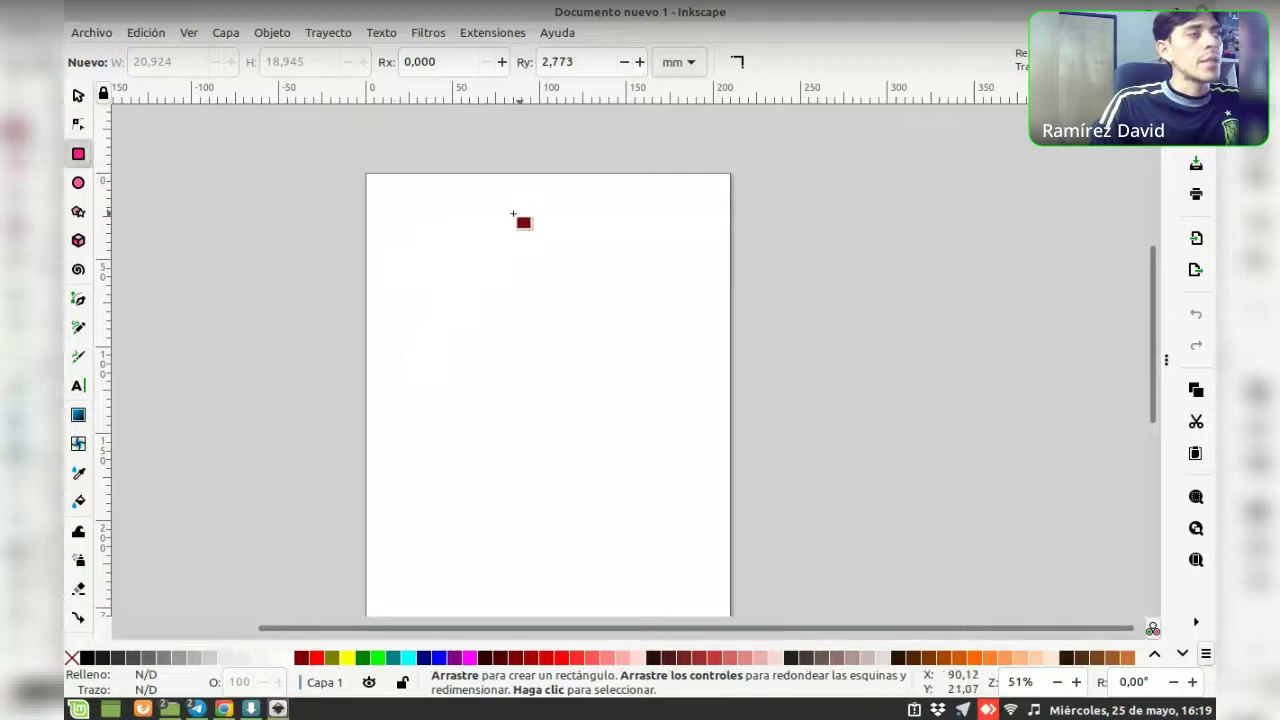
{"action": "mouse_move", "coordinate": [419, 241]}
{"action": "left_mouse_down"}
{"action": "mouse_move", "coordinate": [483, 373]}
{"action": "mouse_move", "coordinate": [771, 467]}
{"action": "mouse_move", "coordinate": [949, 540]}
{"action": "mouse_move", "coordinate": [953, 554]}
{"action": "left_mouse_up"}
{"action": "key", "text": "s"}
{"action": "left_click_drag", "start_coordinate": [662, 368], "coordinate": [666, 372]}
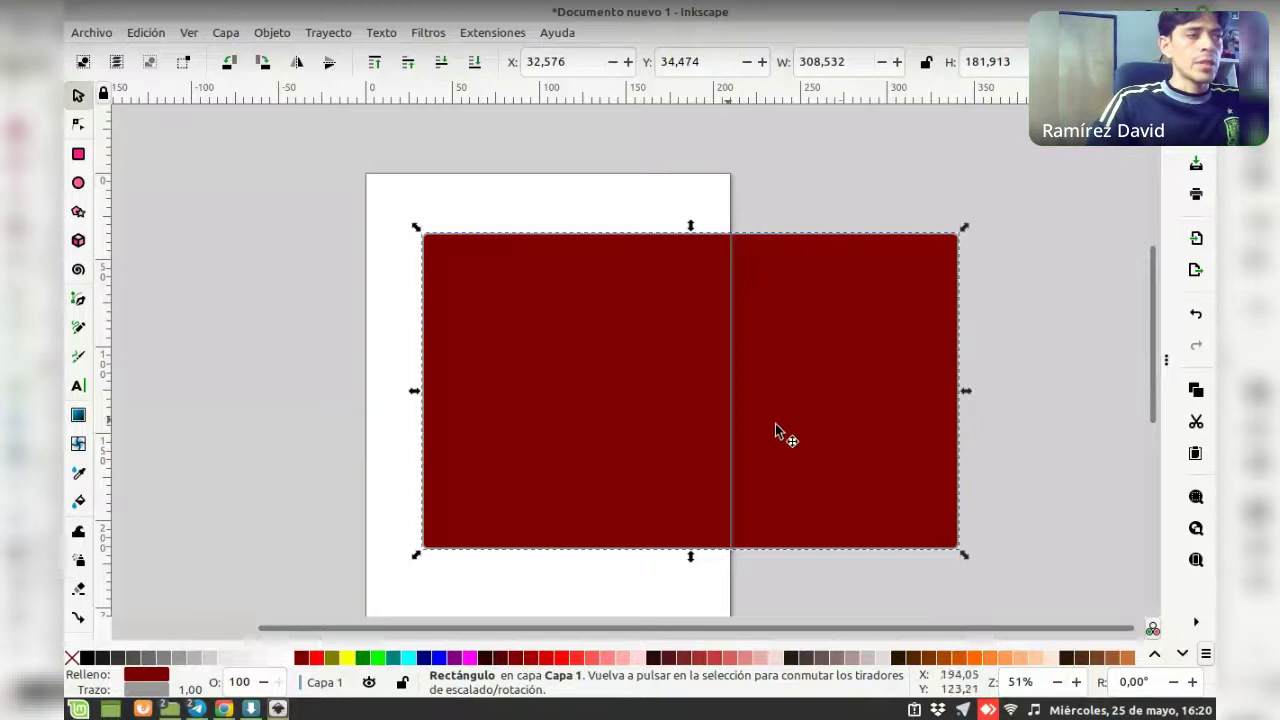
{"action": "left_click", "coordinate": [409, 660]}
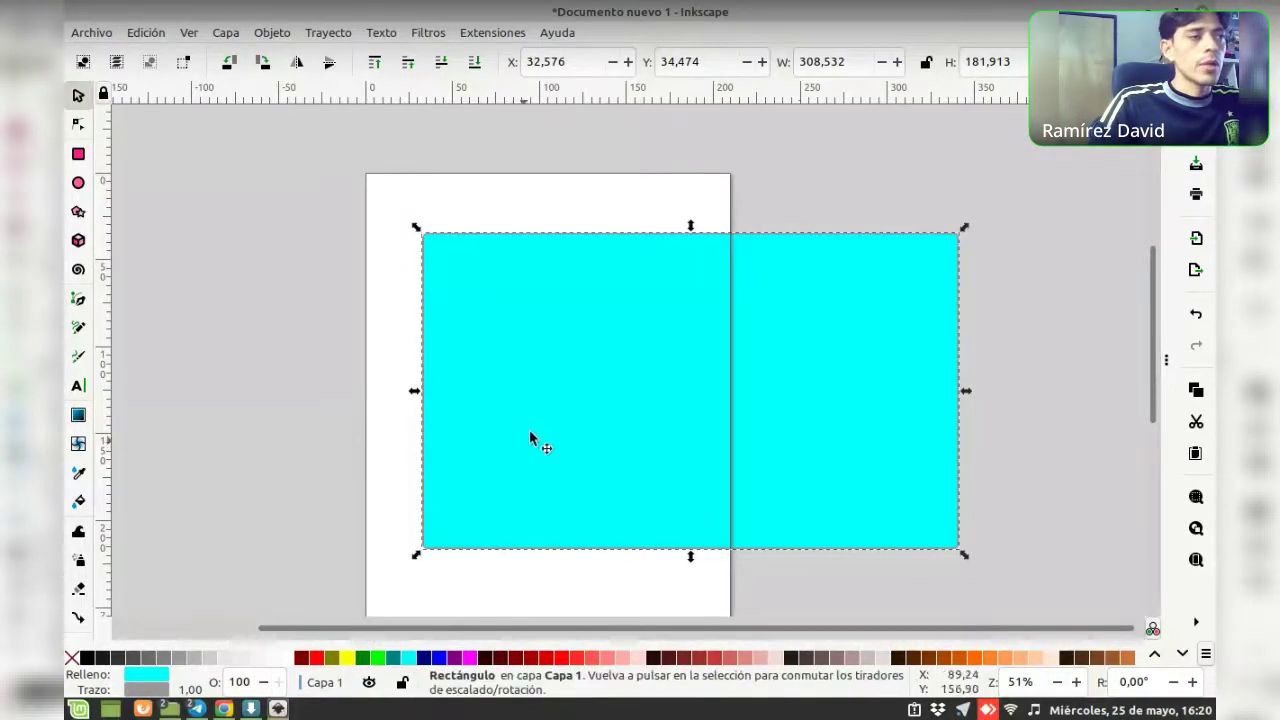
{"action": "left_click", "coordinate": [570, 208]}
{"action": "left_click_drag", "start_coordinate": [595, 350], "coordinate": [579, 346]}
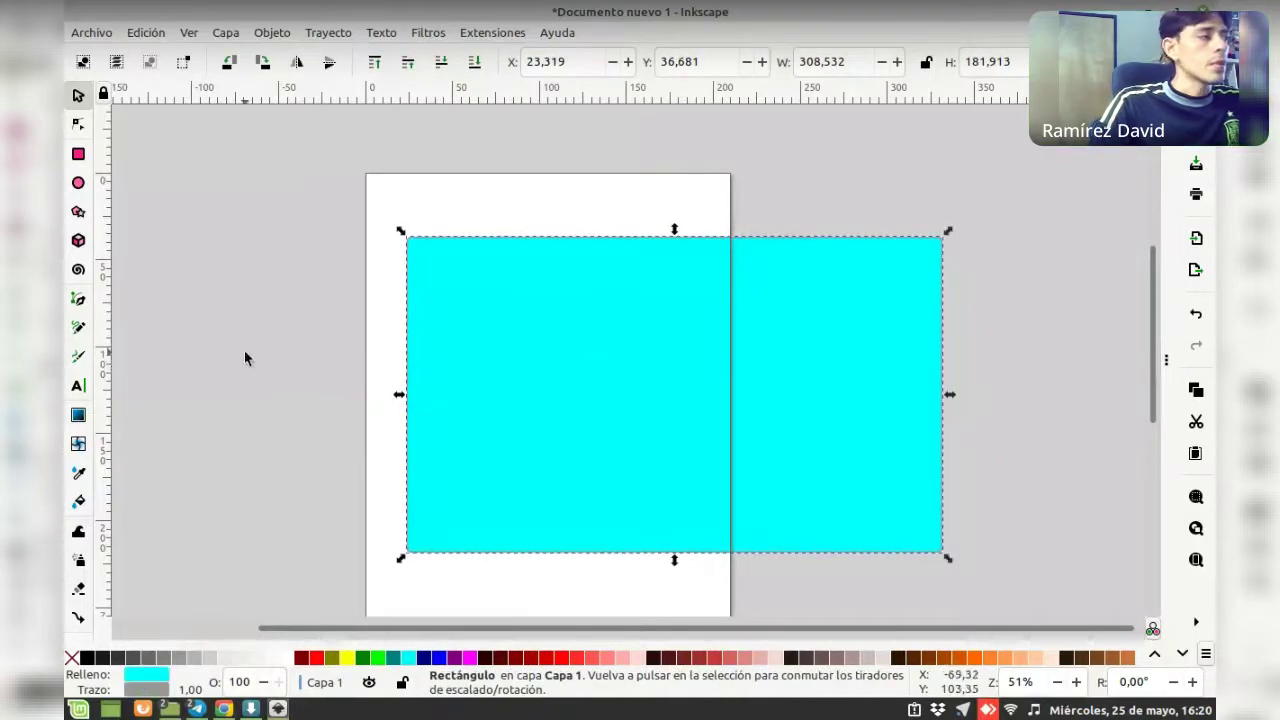
{"action": "left_click", "coordinate": [78, 385]}
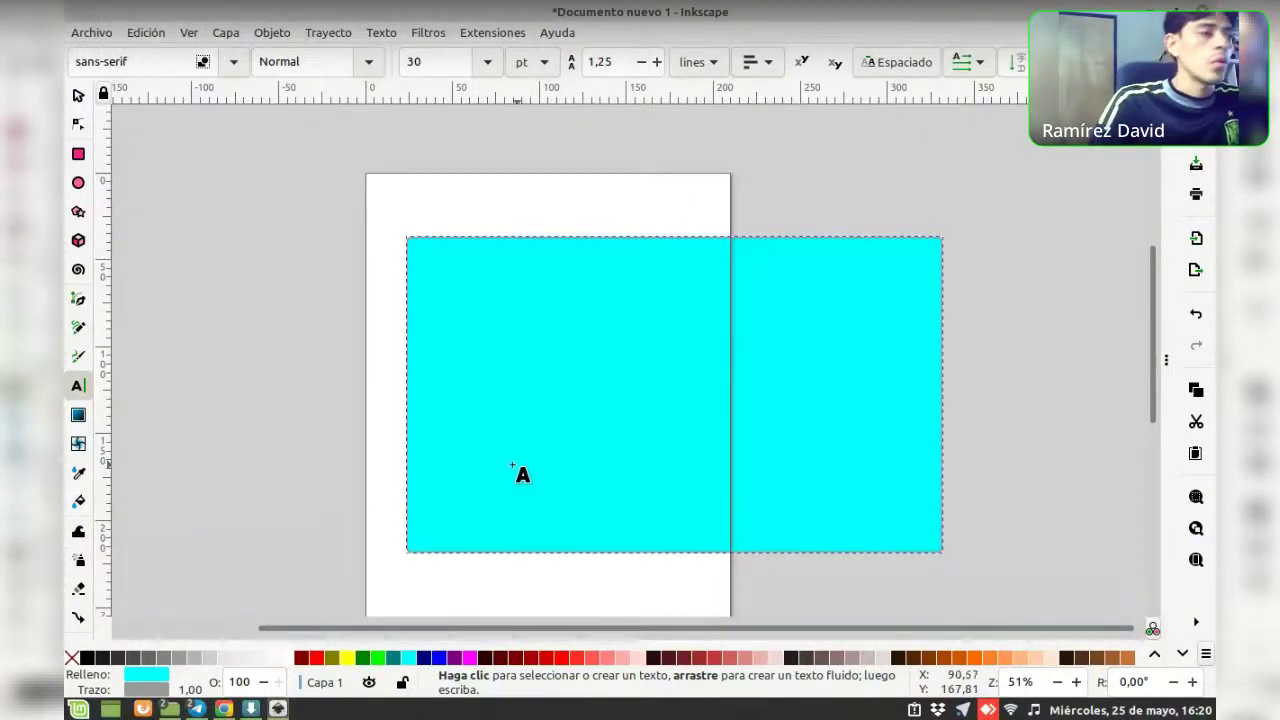
Write 'con inkscape y sozi' / 'nos olvidamos de las diapositivas' on the rectangle and centre-align it
{"action": "left_click", "coordinate": [490, 426]}
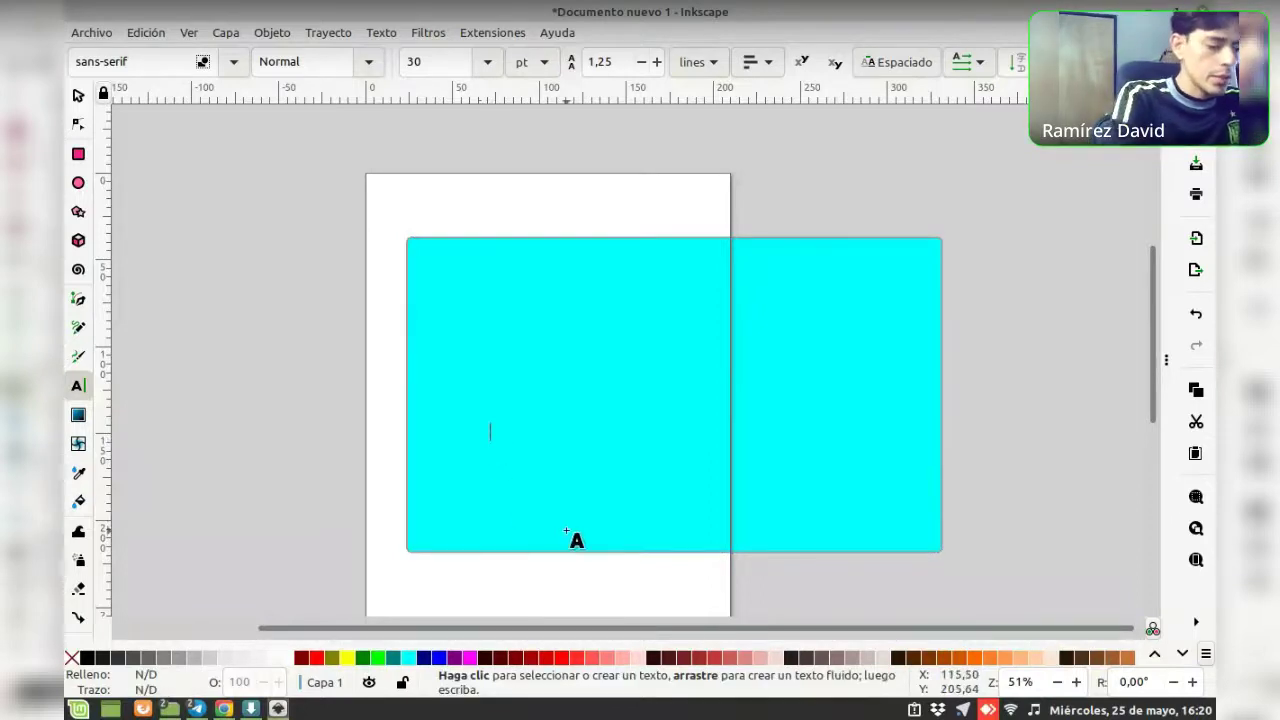
{"action": "type", "text": "con"}
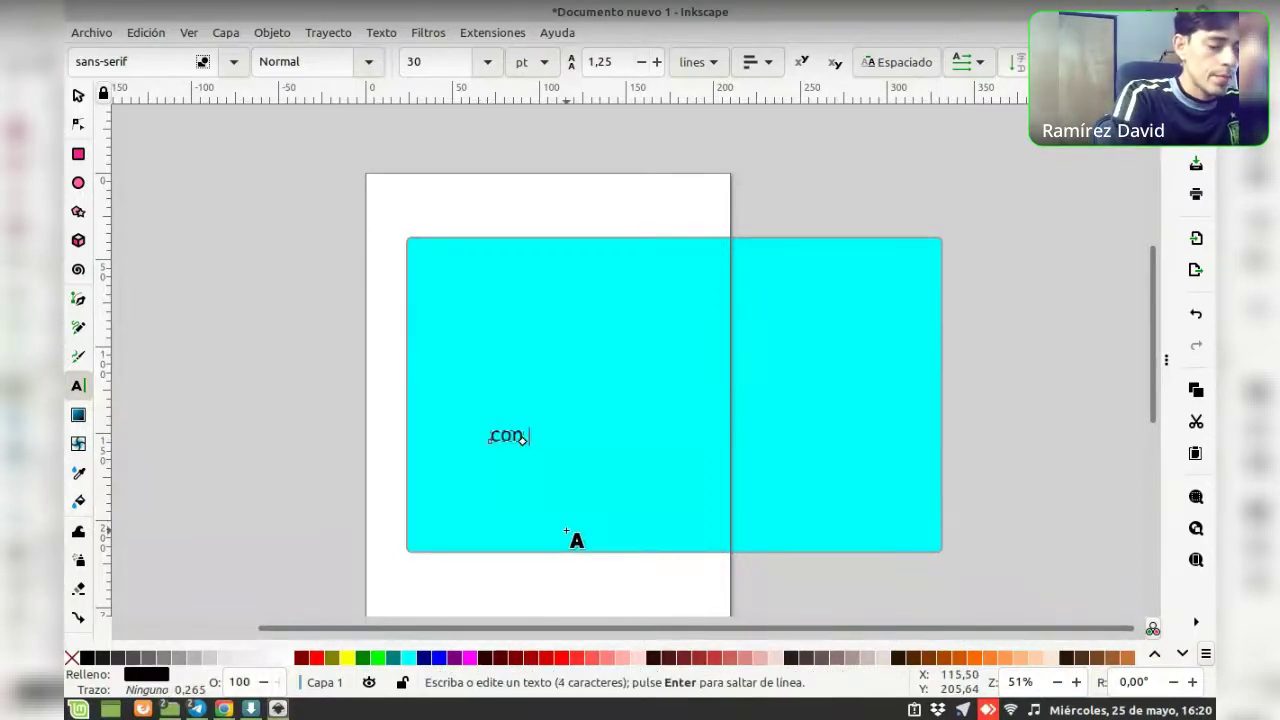
{"action": "type", "text": "ape y soz"}
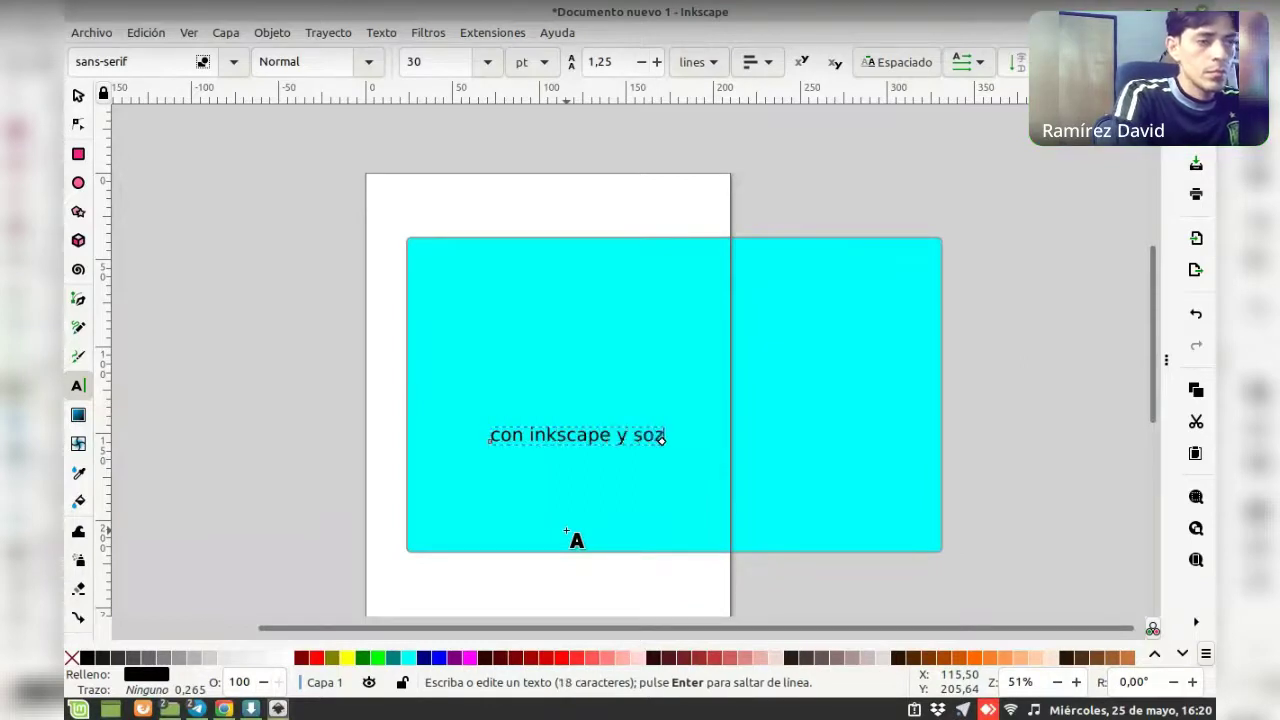
{"action": "type", "text": "nos olvidfa"}
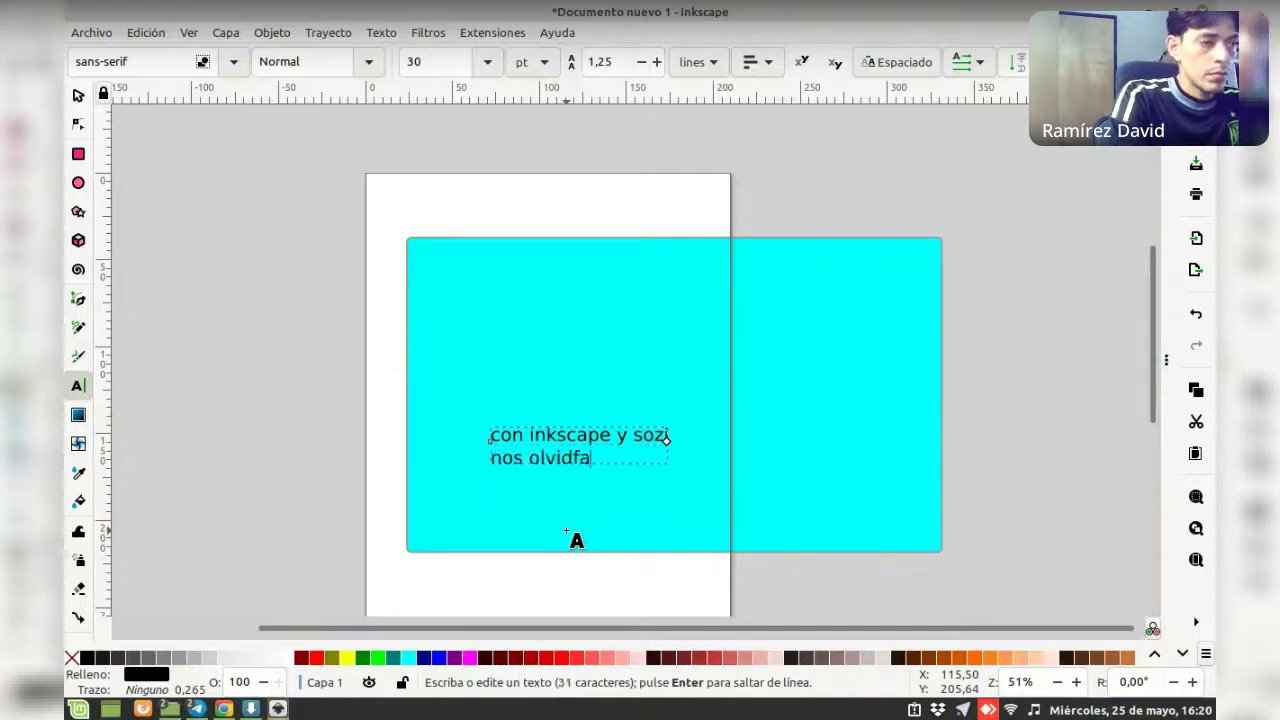
{"action": "key", "text": "BackSpace"}
{"action": "key", "text": "BackSpace"}
{"action": "type", "text": "amos de"}
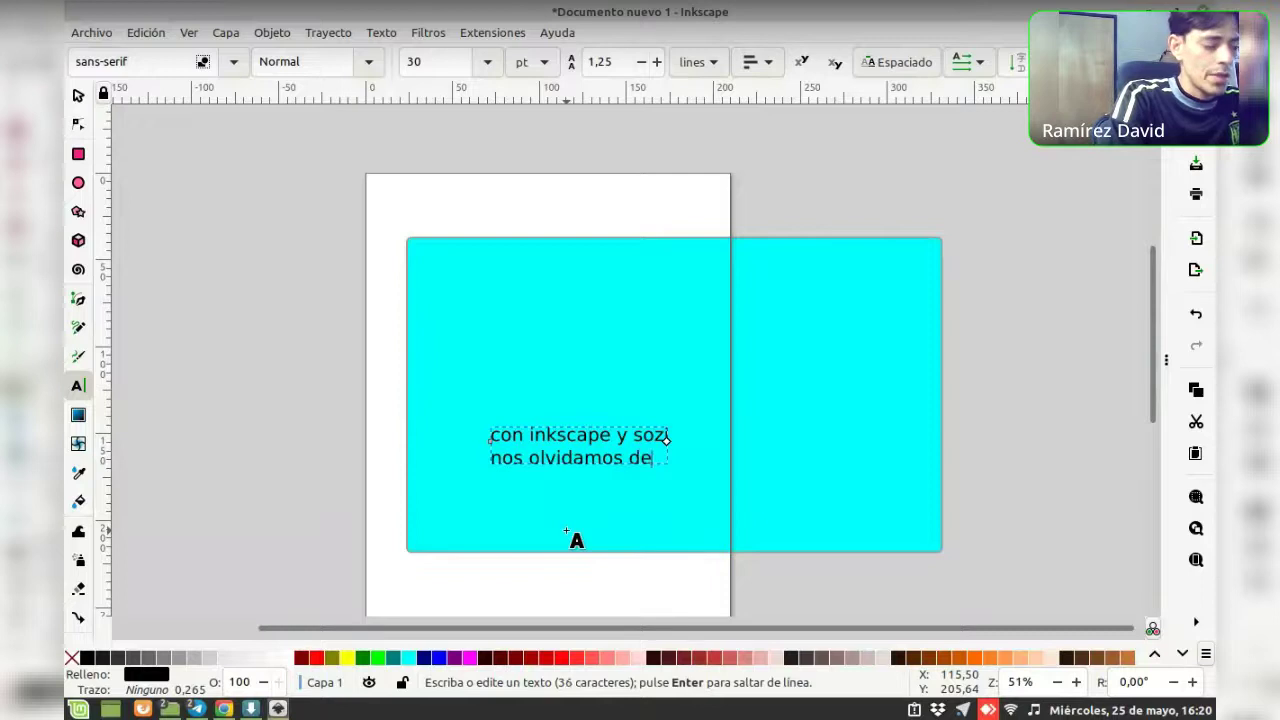
{"action": "type", "text": " las diapositiv"}
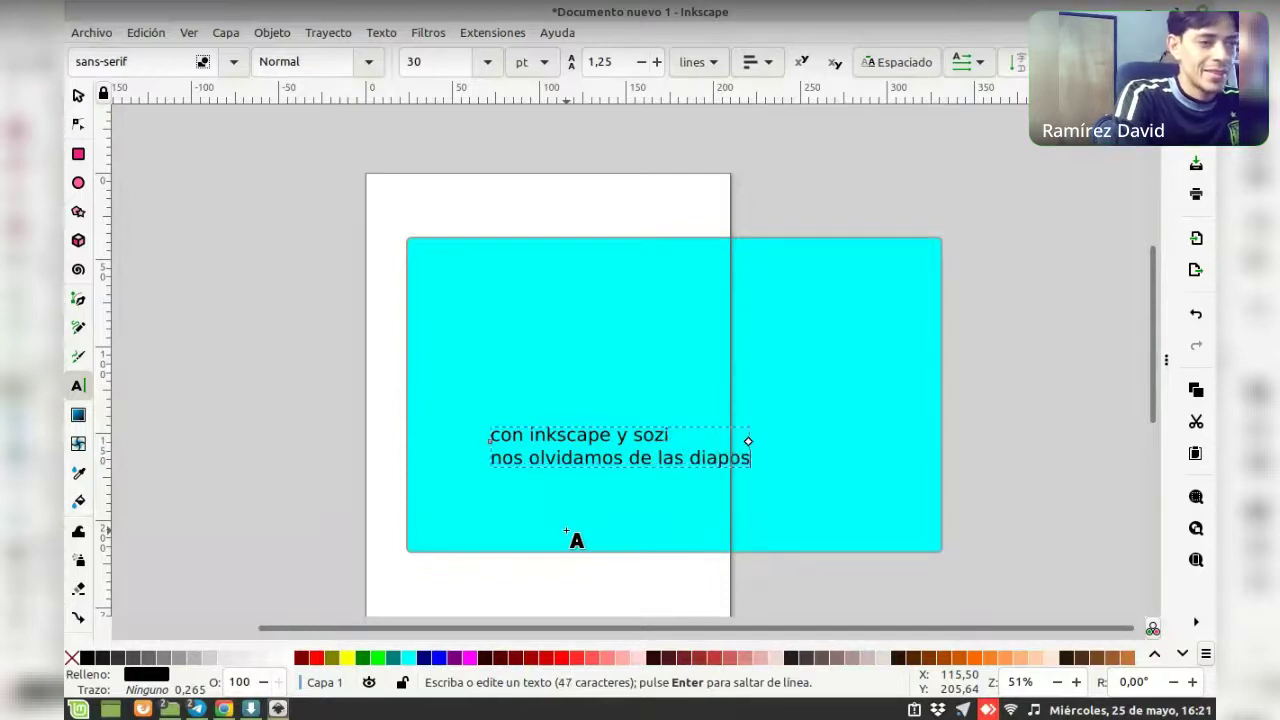
{"action": "type", "text": "as"}
{"action": "key", "text": "F1"}
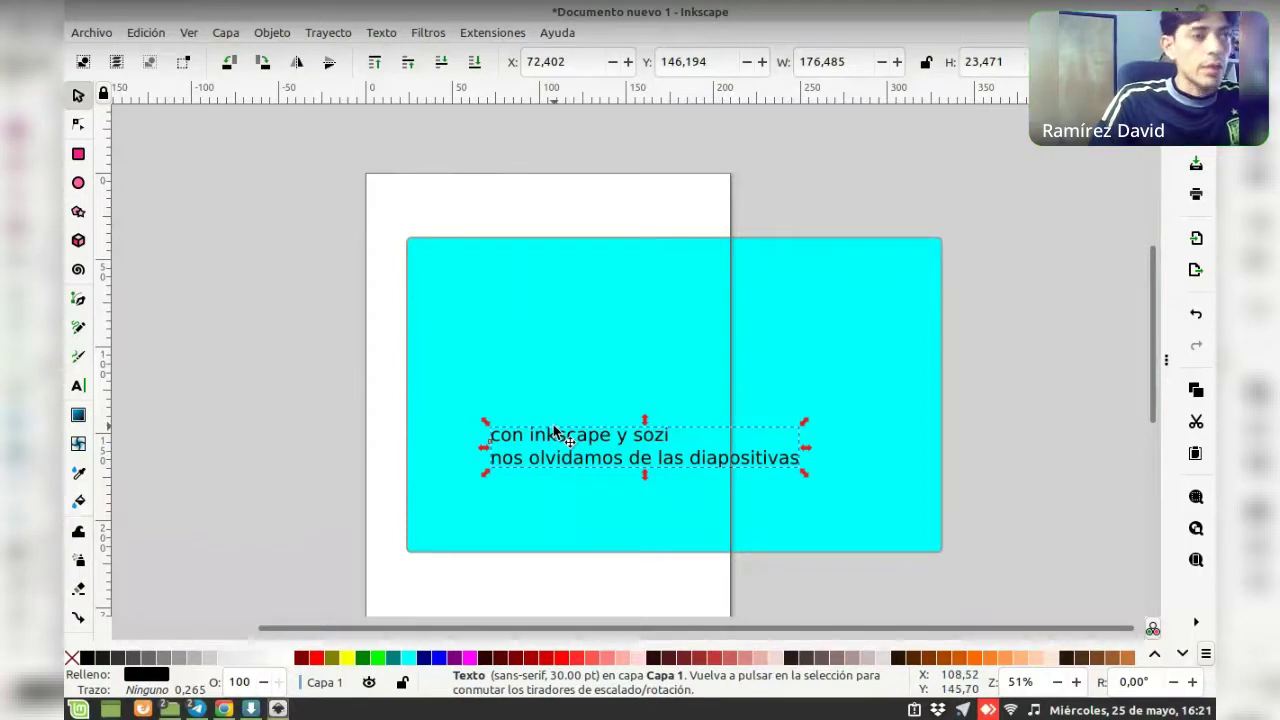
{"action": "key", "text": "t"}
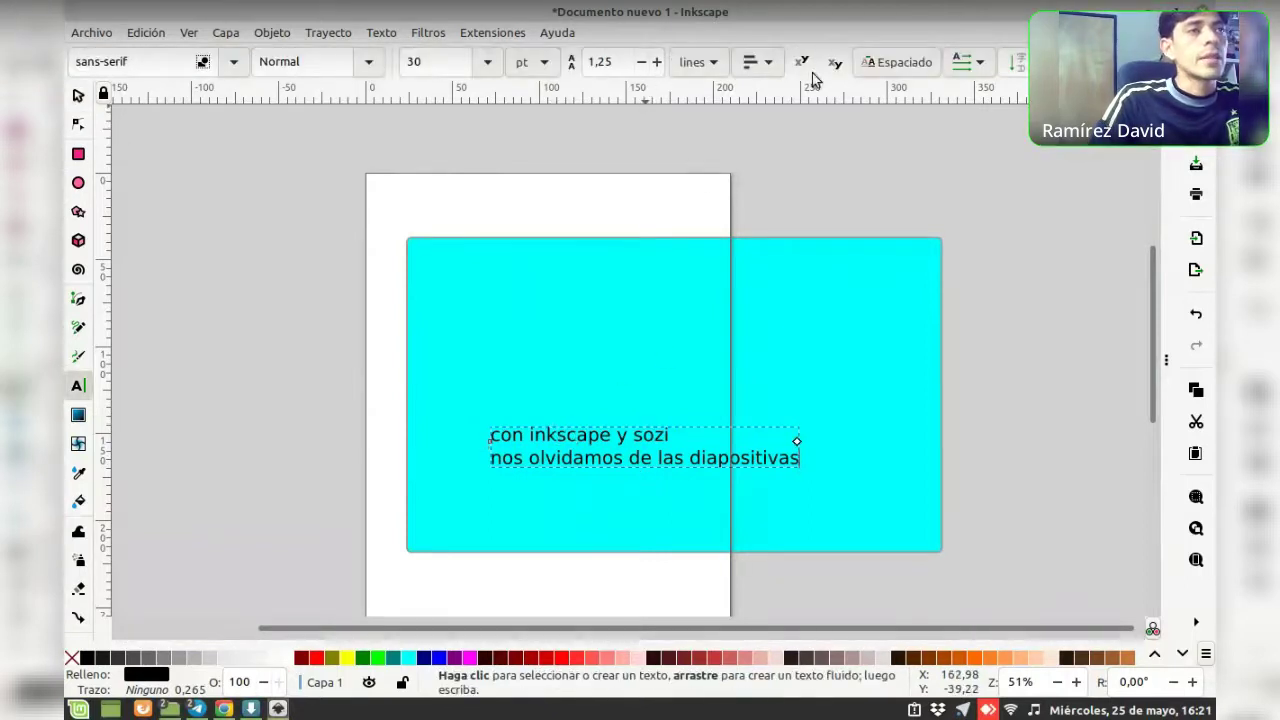
{"action": "left_click", "coordinate": [766, 64]}
{"action": "left_click", "coordinate": [758, 115]}
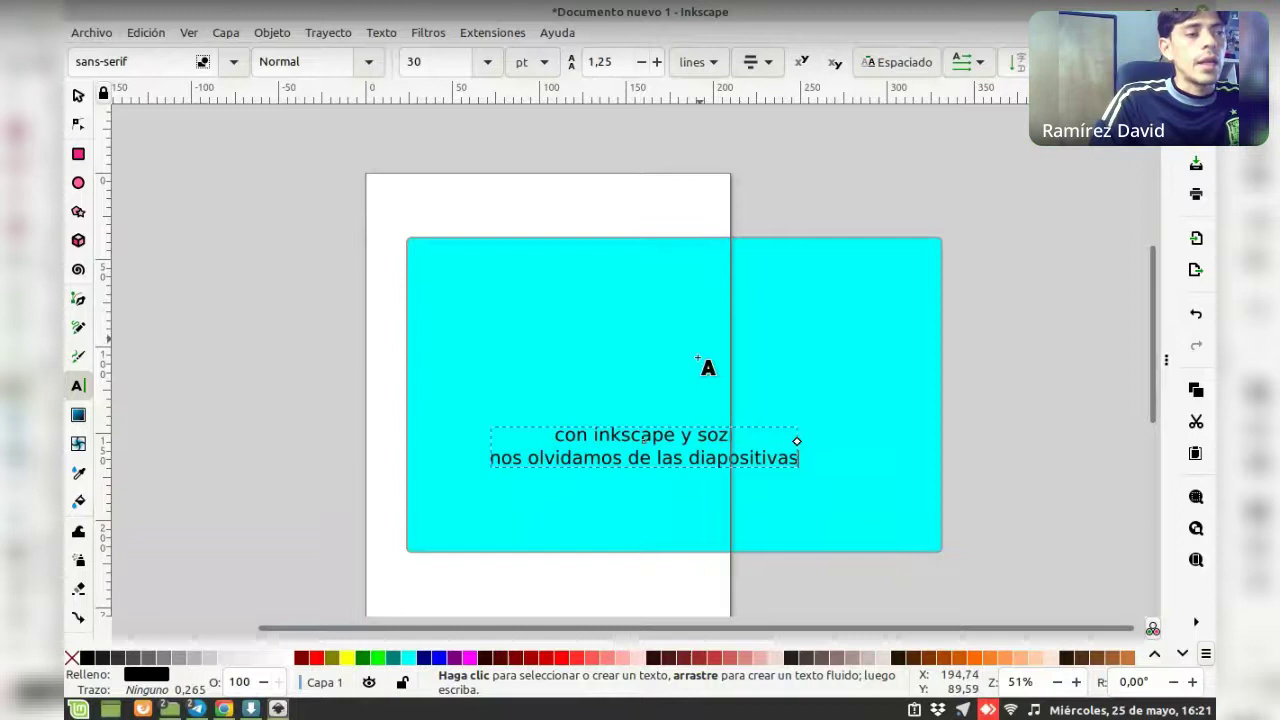
Move the text block slightly left and down, then select all of its text
{"action": "key", "text": "F1"}
{"action": "left_click_drag", "start_coordinate": [724, 465], "coordinate": [700, 474]}
{"action": "double_click", "coordinate": [565, 453]}
{"action": "triple_click", "coordinate": [566, 454]}
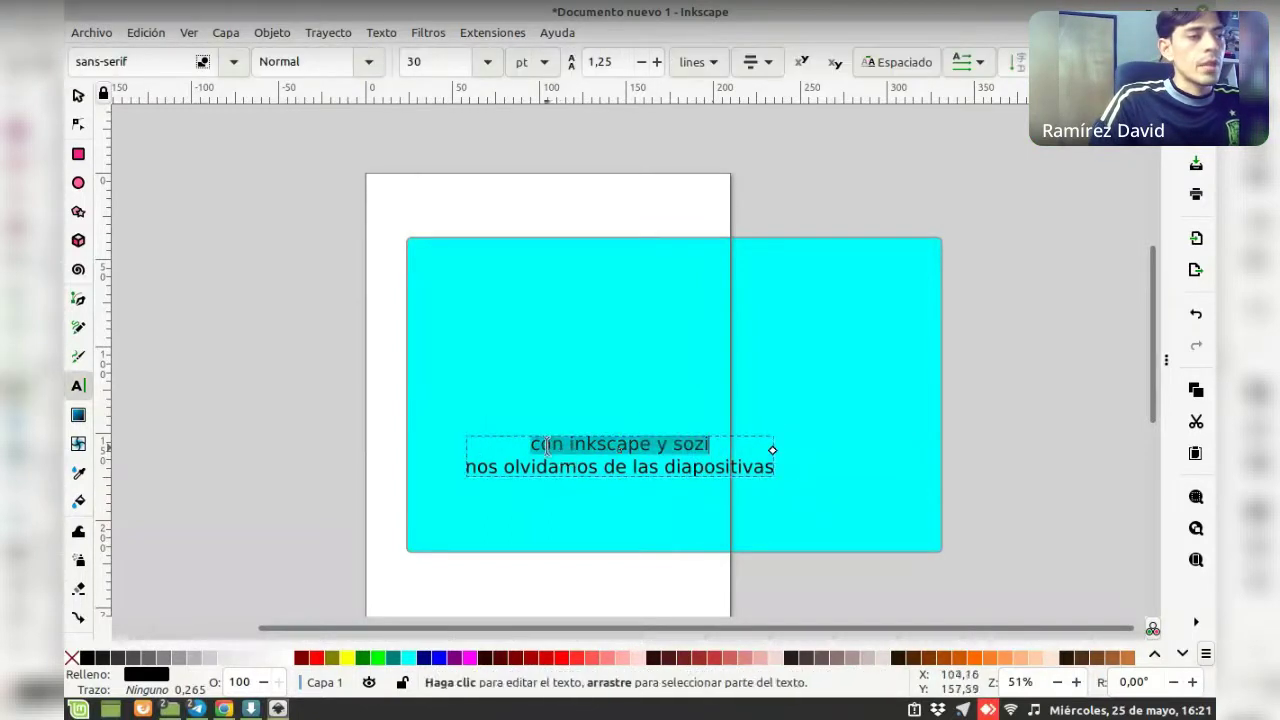
{"action": "key", "text": "shift+Down"}
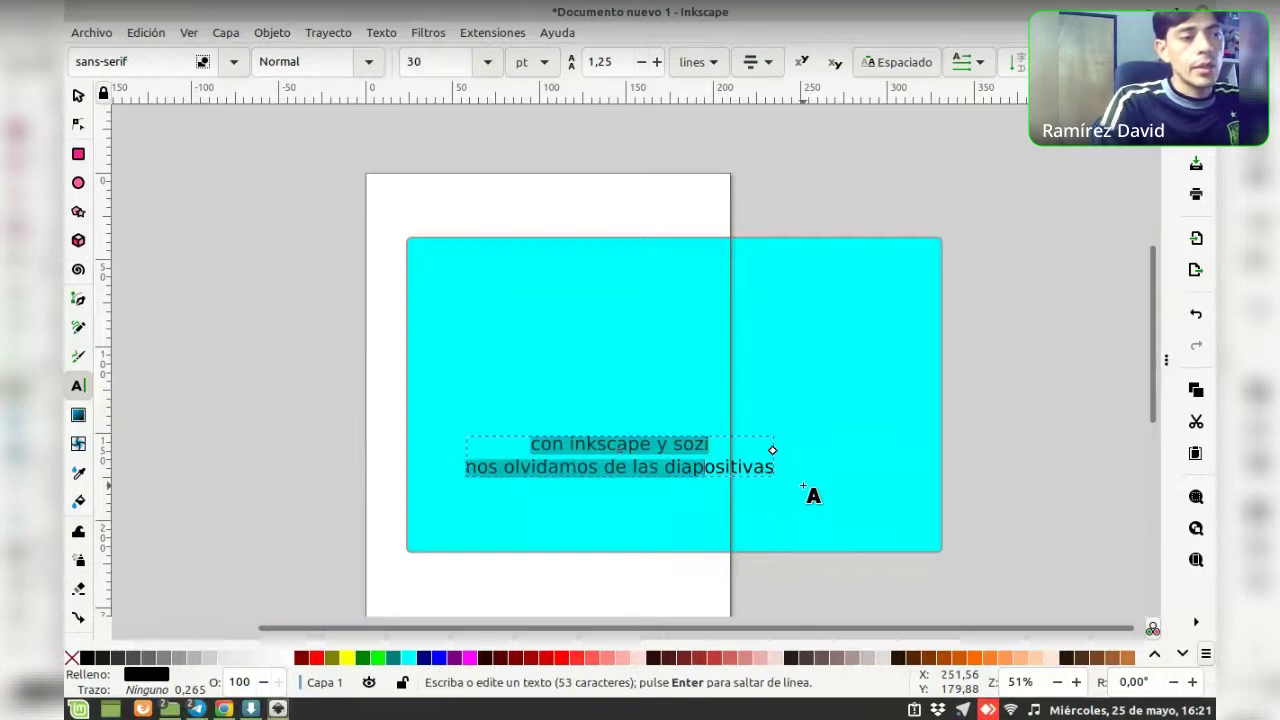
{"action": "key", "text": "shift+End"}
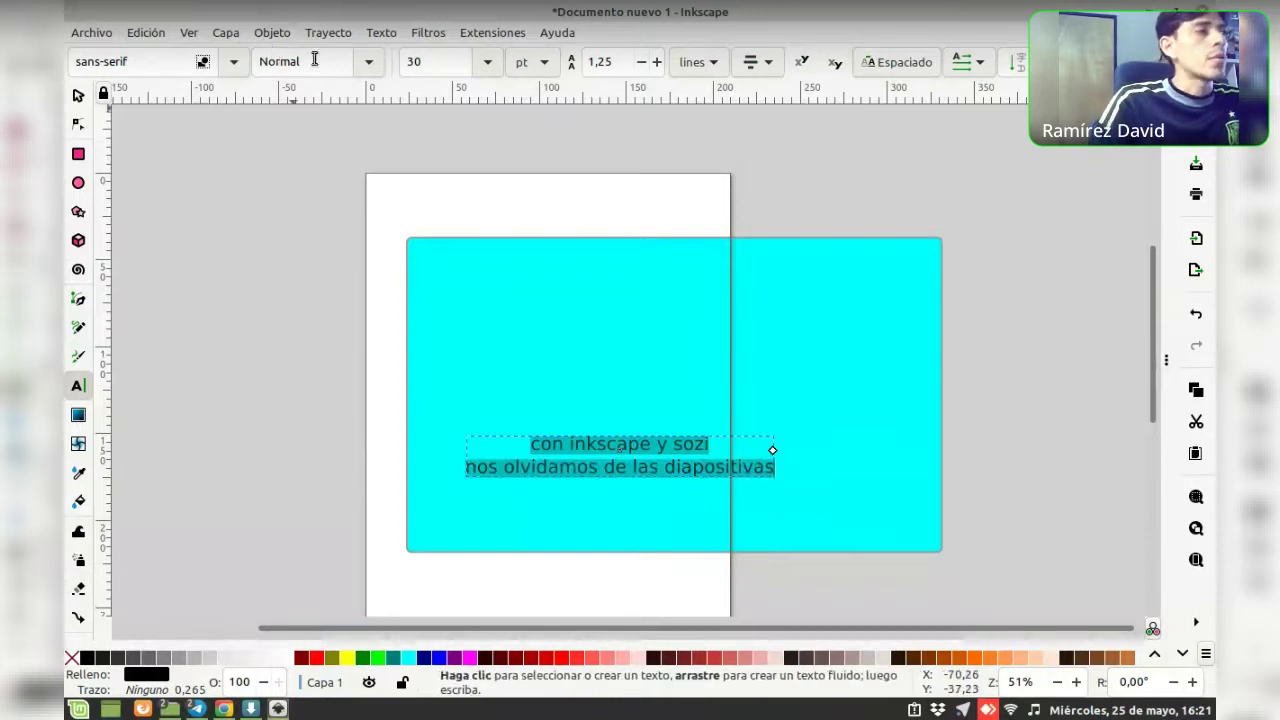
{"action": "key", "text": "Escape"}
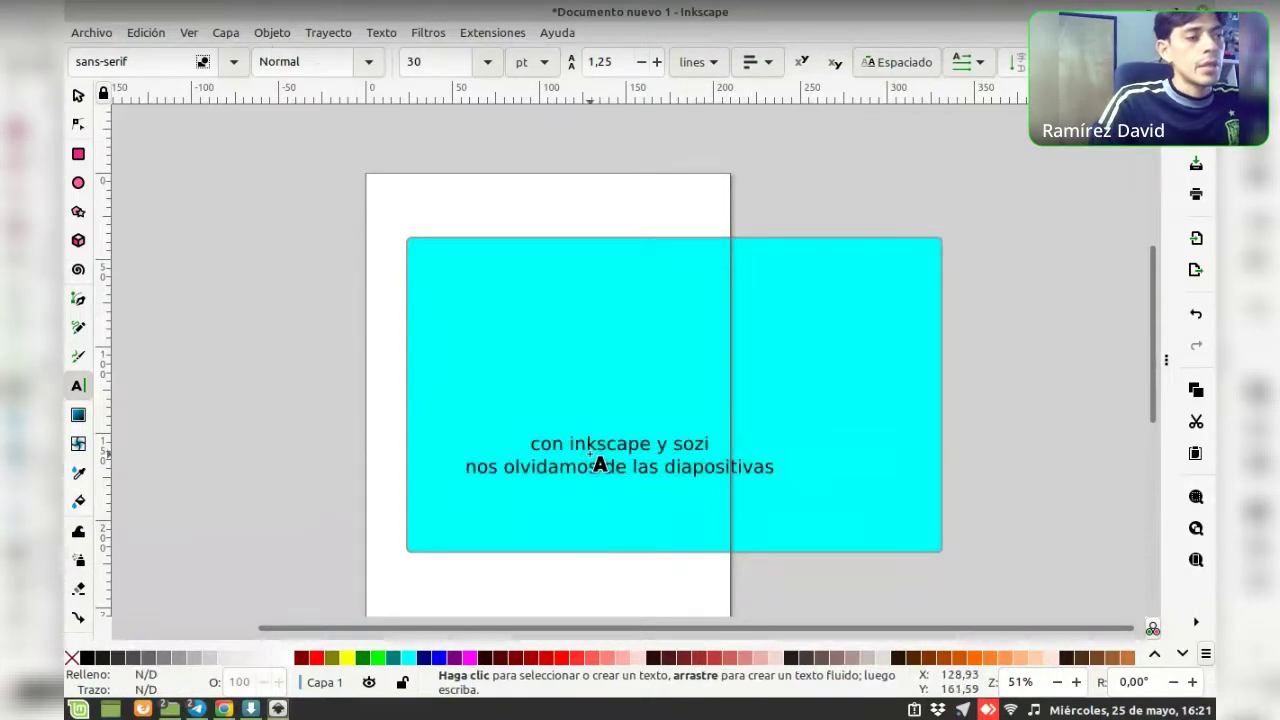
Select the text object with the Selector and delete it
{"action": "key", "text": "s"}
{"action": "left_click", "coordinate": [540, 440]}
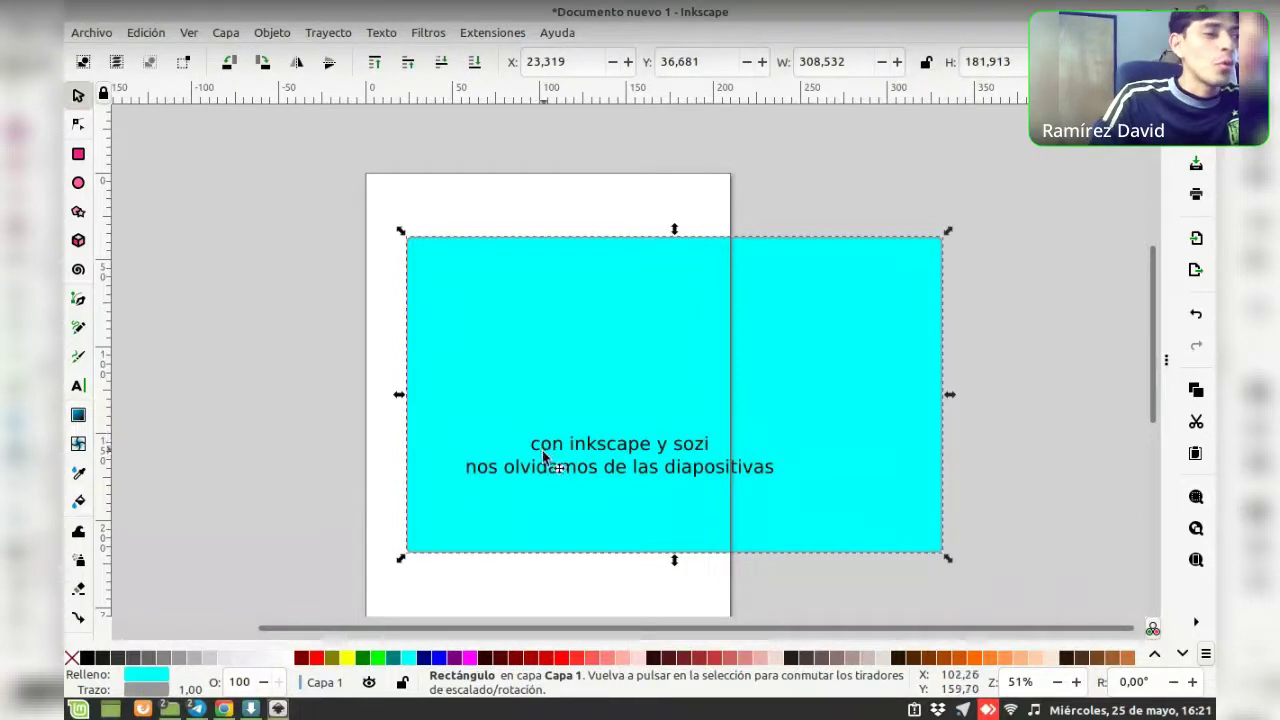
{"action": "left_click", "coordinate": [566, 450]}
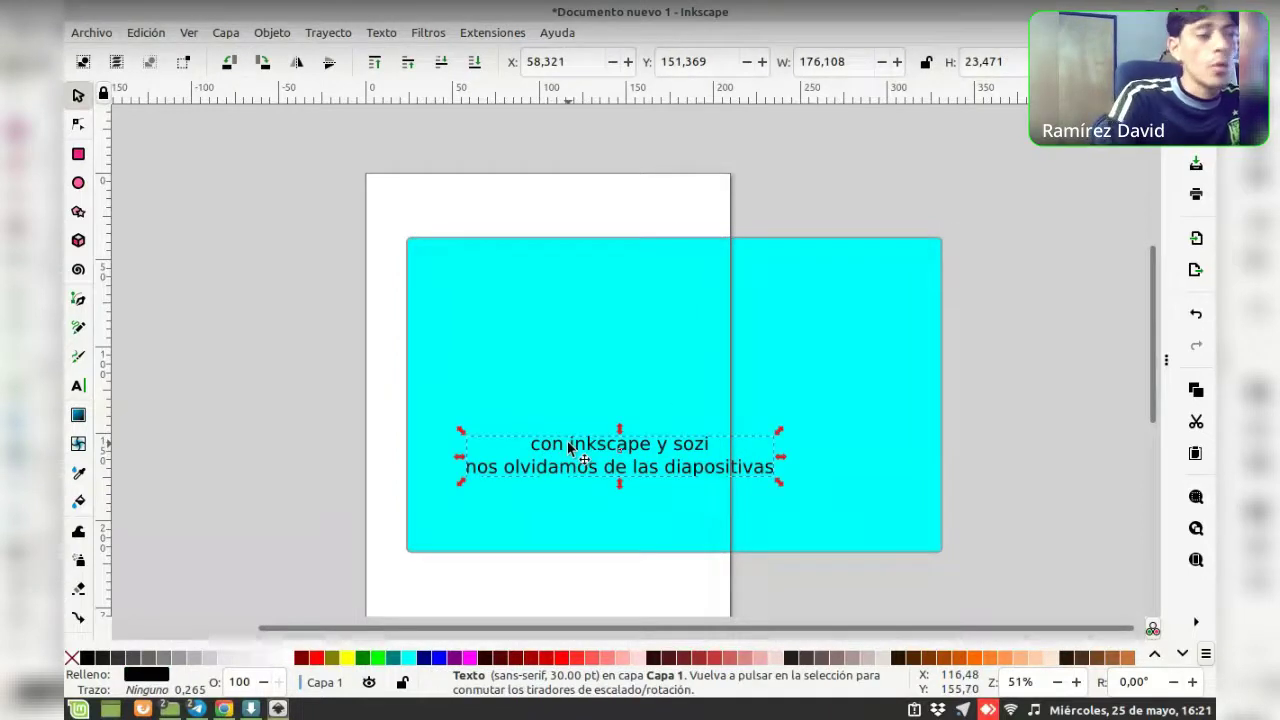
{"action": "key", "text": "Delete"}
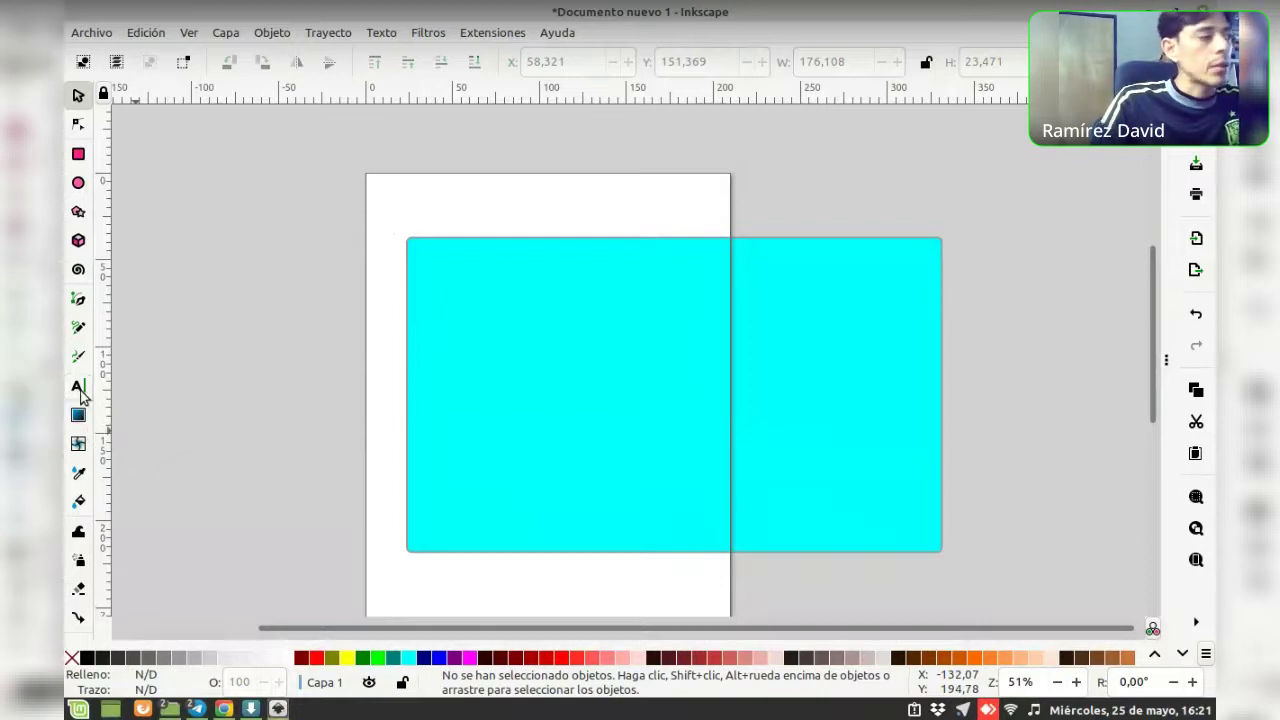
Restore the deleted two-line text, undo an accidental slide move, and reopen the text for editing
{"action": "left_click", "coordinate": [78, 390]}
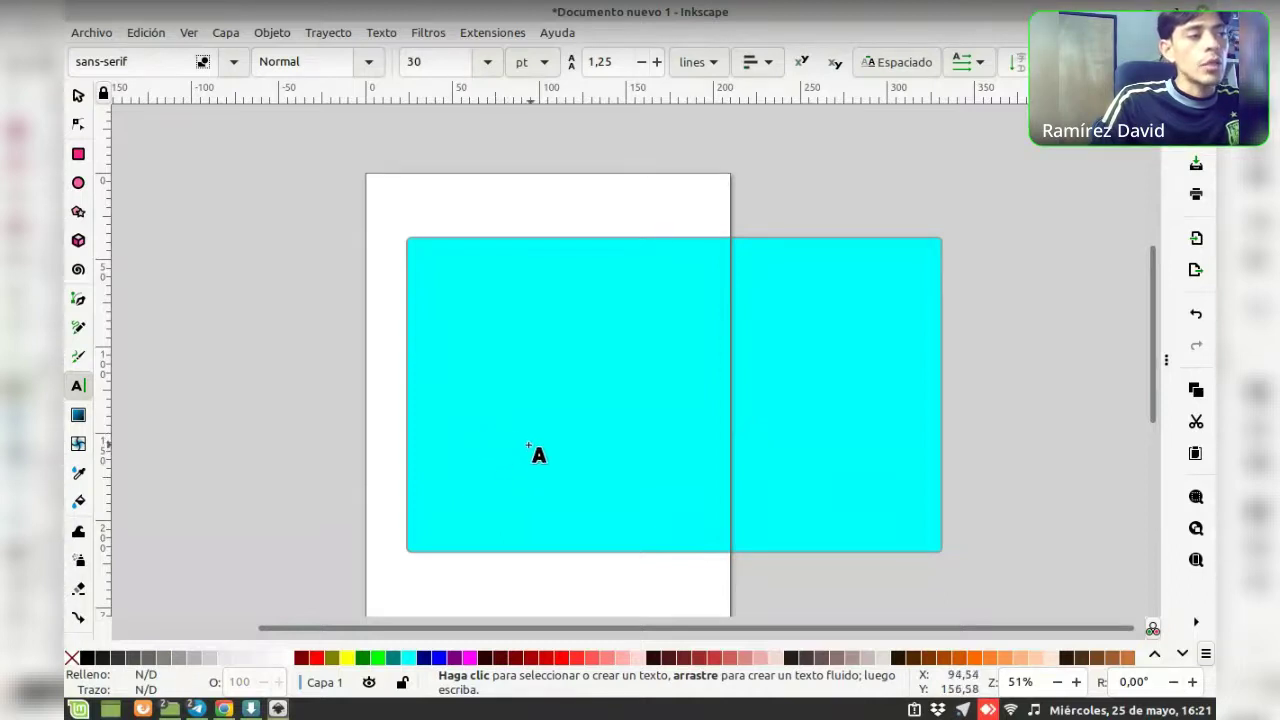
{"action": "left_click", "coordinate": [508, 432]}
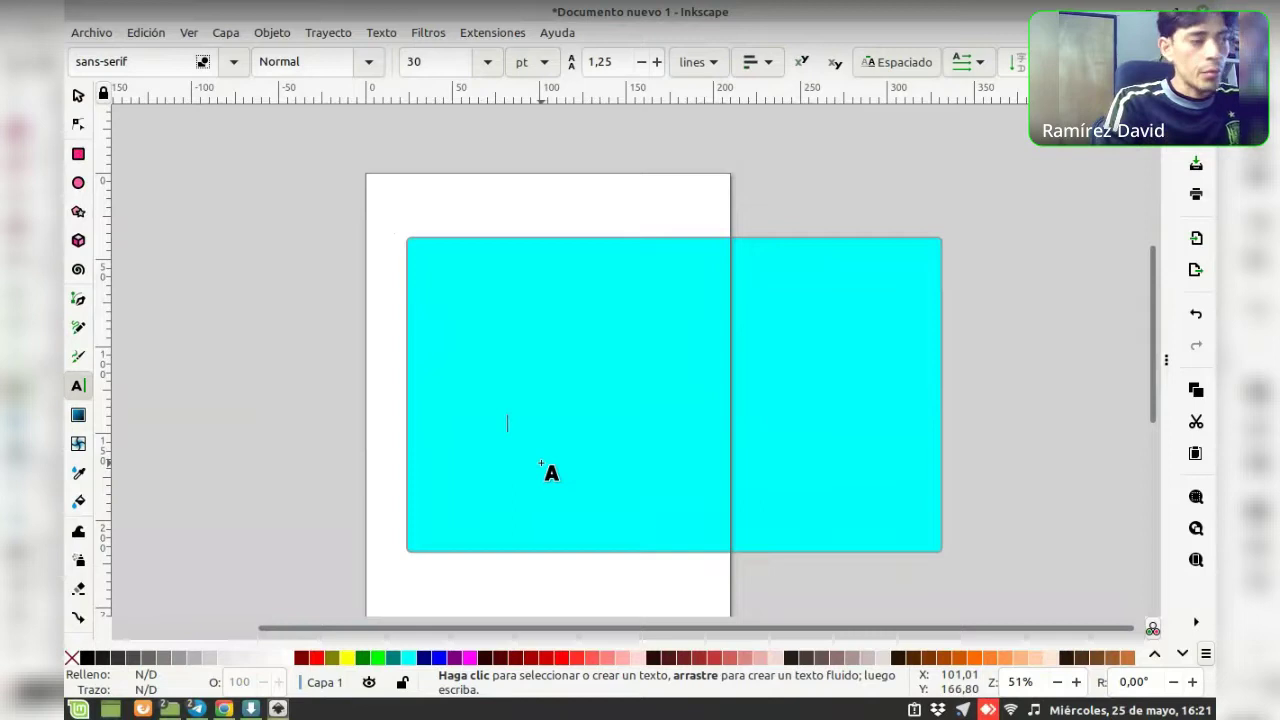
{"action": "key", "text": "ctrl+z"}
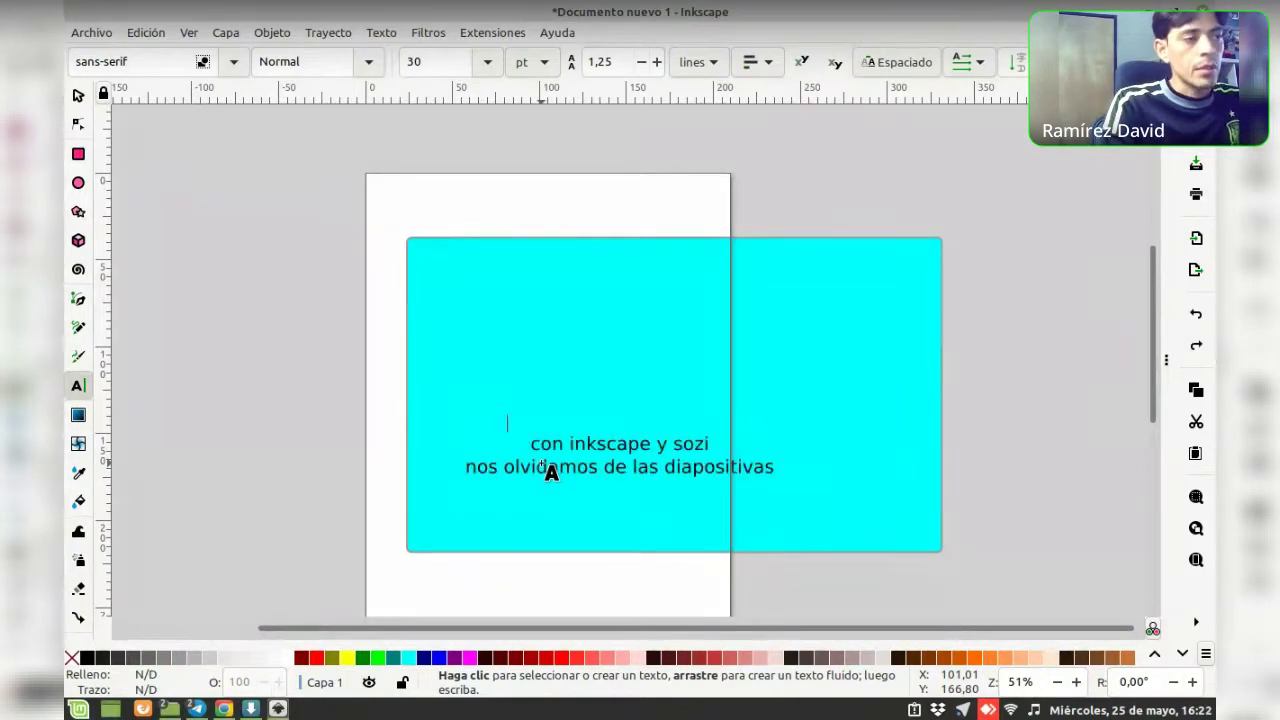
{"action": "key", "text": "F1"}
{"action": "left_click_drag", "start_coordinate": [619, 457], "coordinate": [592, 418]}
{"action": "key", "text": "ctrl+z"}
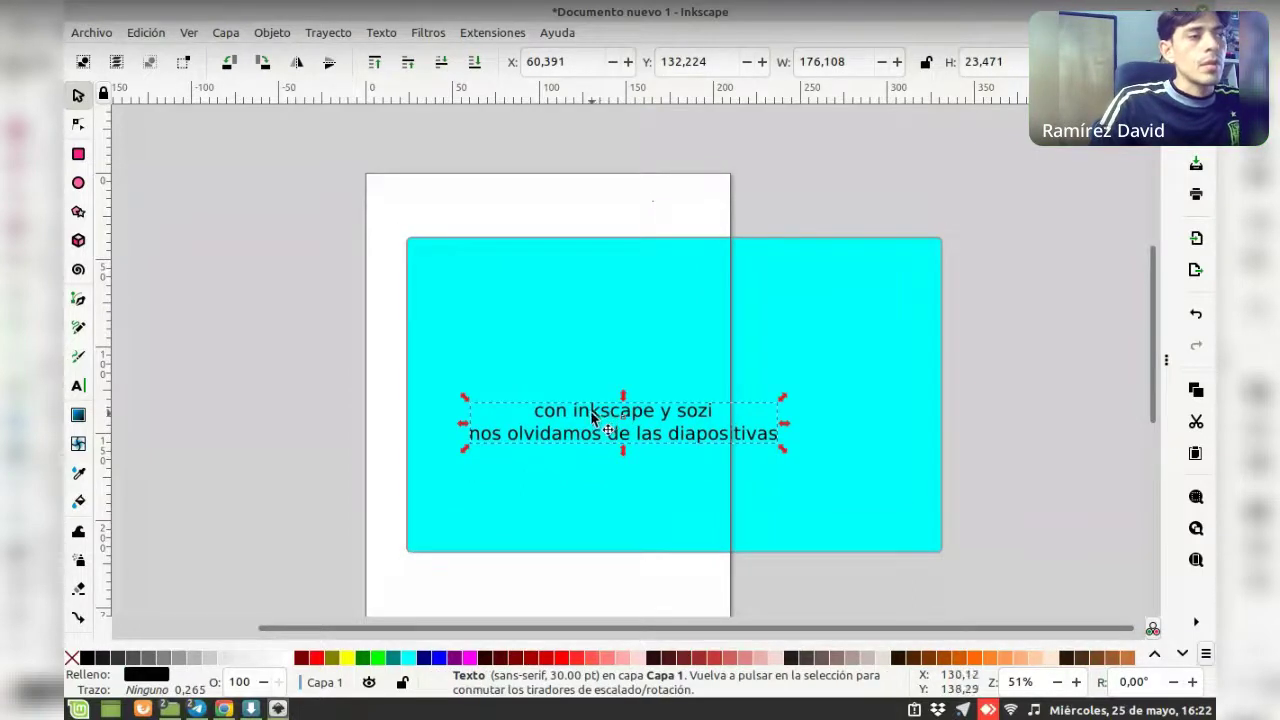
{"action": "left_click", "coordinate": [78, 386]}
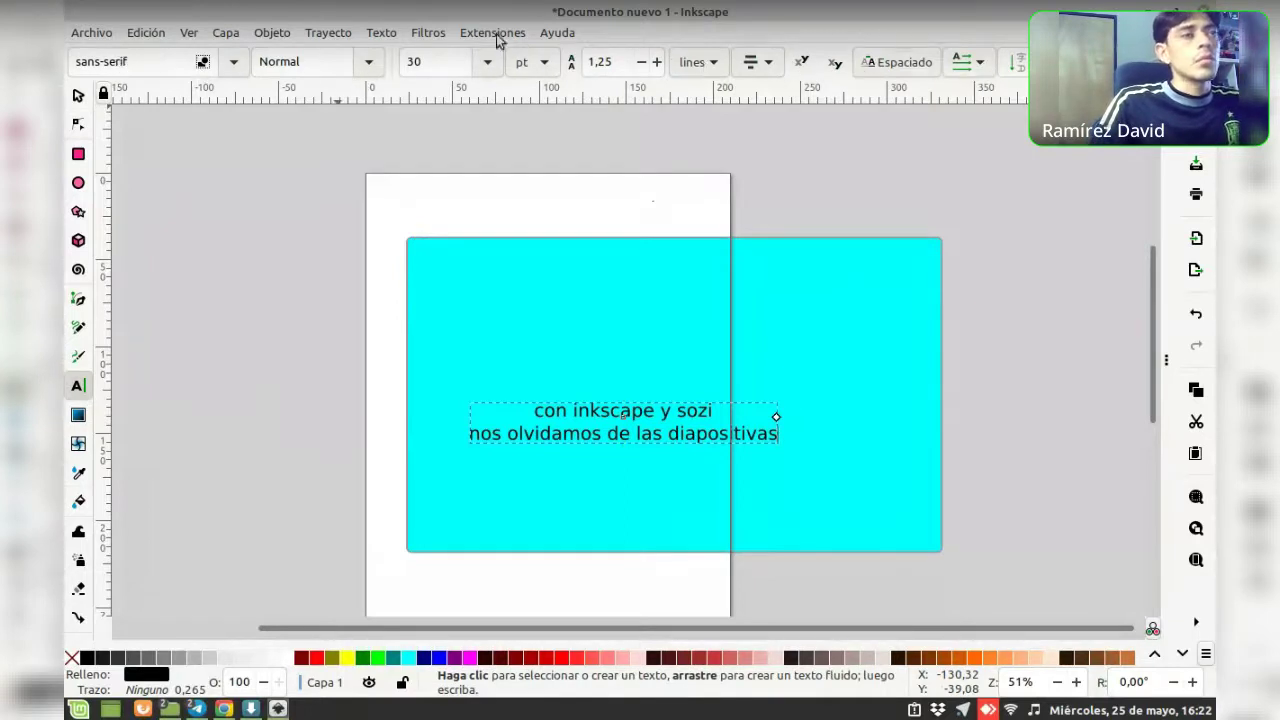
{"action": "left_click", "coordinate": [546, 434]}
Select both text lines and change their font to Ubuntu Condensed
{"action": "left_click", "coordinate": [538, 412]}
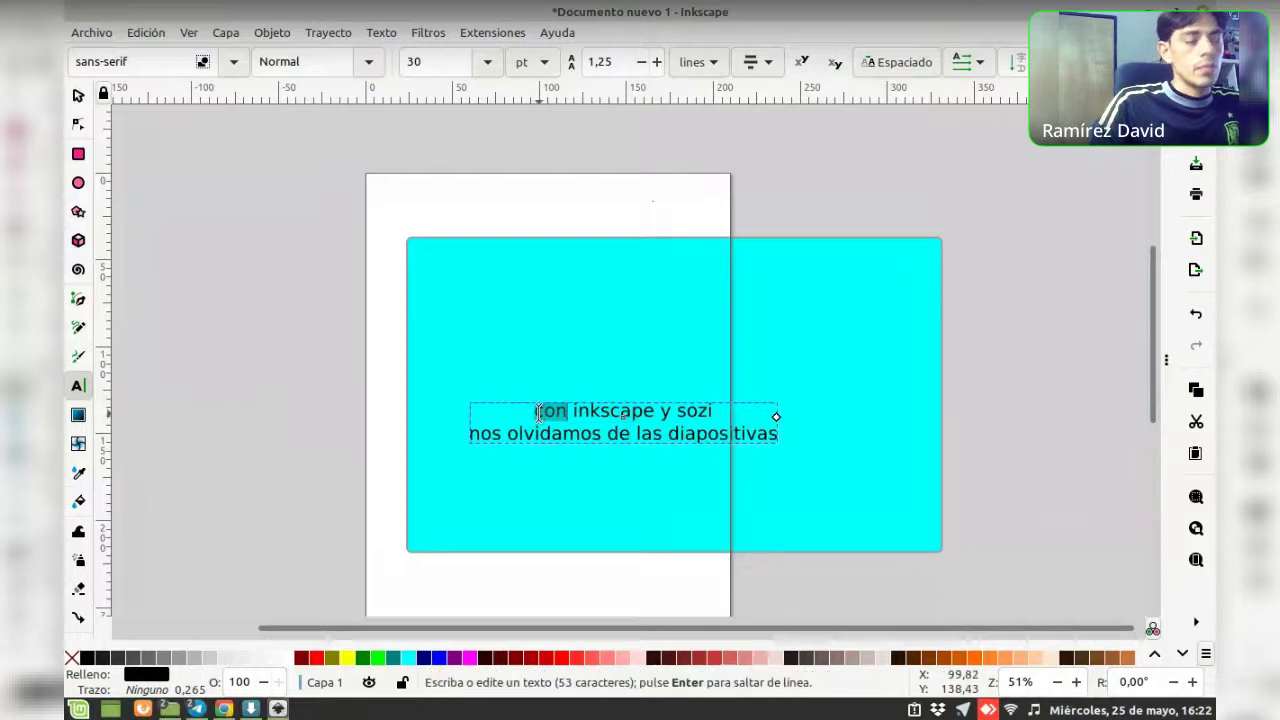
{"action": "key", "text": "shift+Down"}
{"action": "key", "text": "shift+End"}
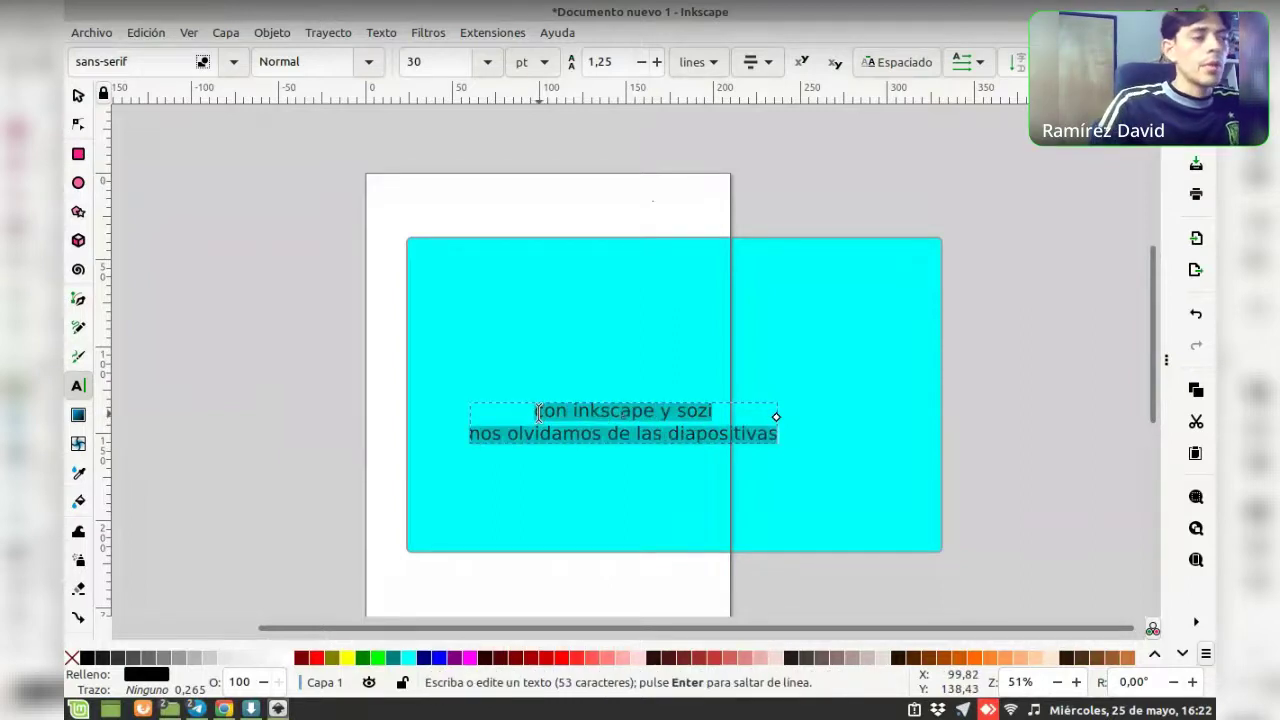
{"action": "double_click", "coordinate": [143, 65]}
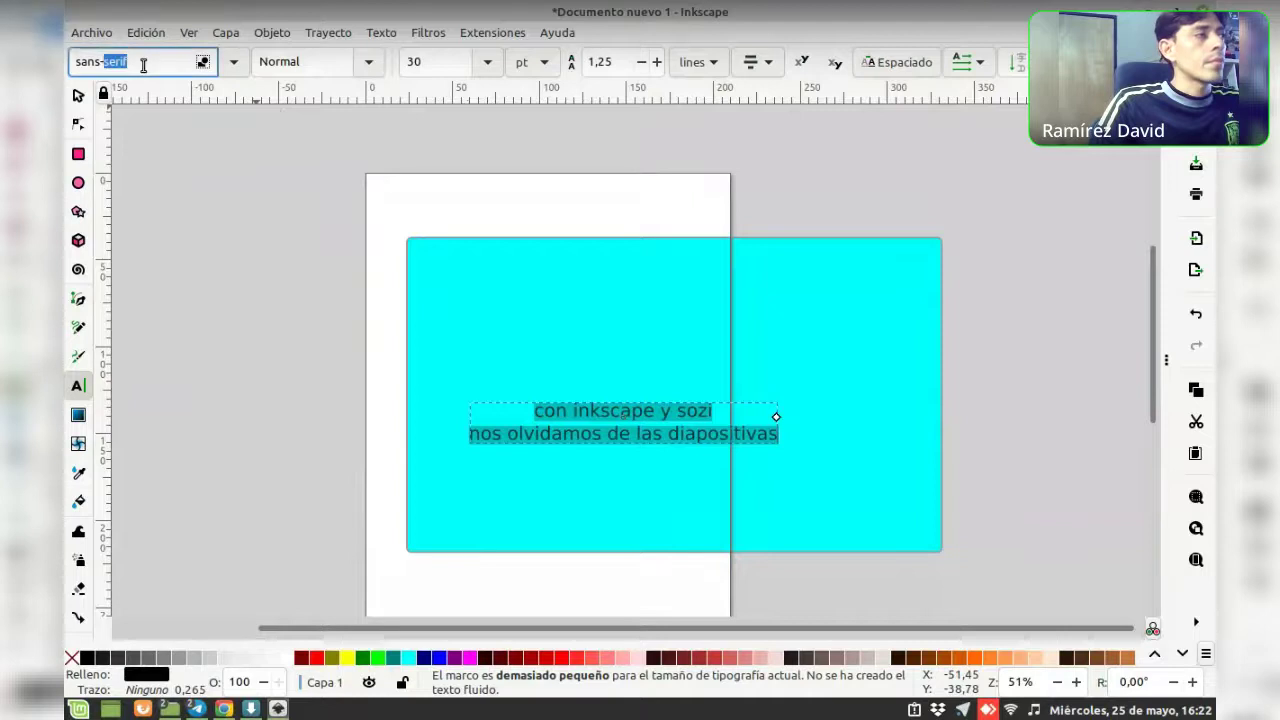
{"action": "triple_click", "coordinate": [143, 65]}
{"action": "type", "text": "ubu"}
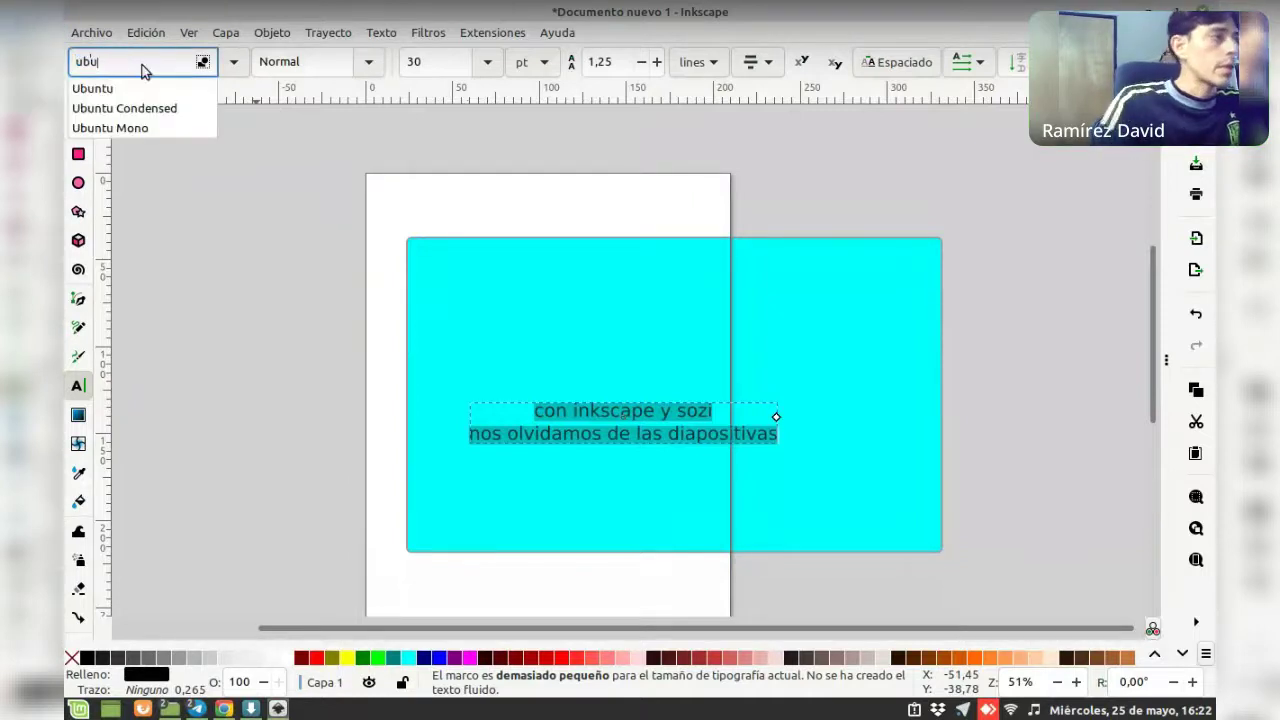
{"action": "left_click", "coordinate": [131, 108]}
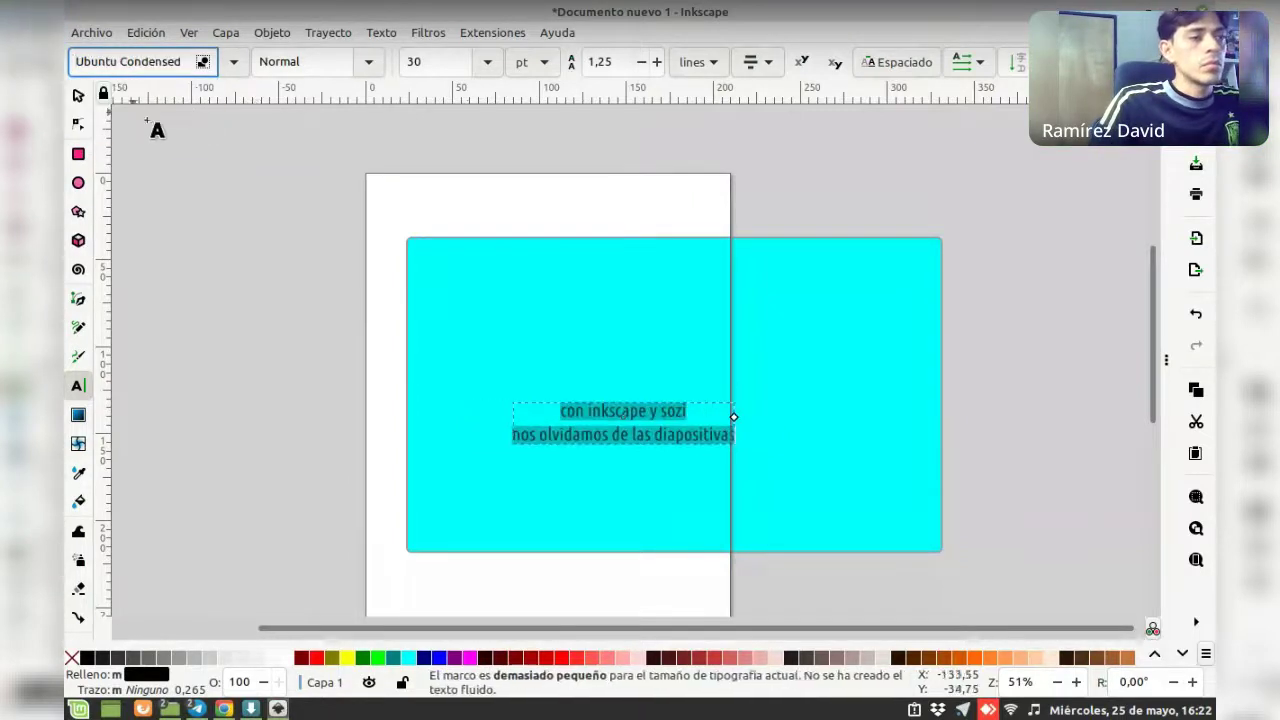
{"action": "left_click", "coordinate": [366, 62]}
{"action": "left_click", "coordinate": [230, 64]}
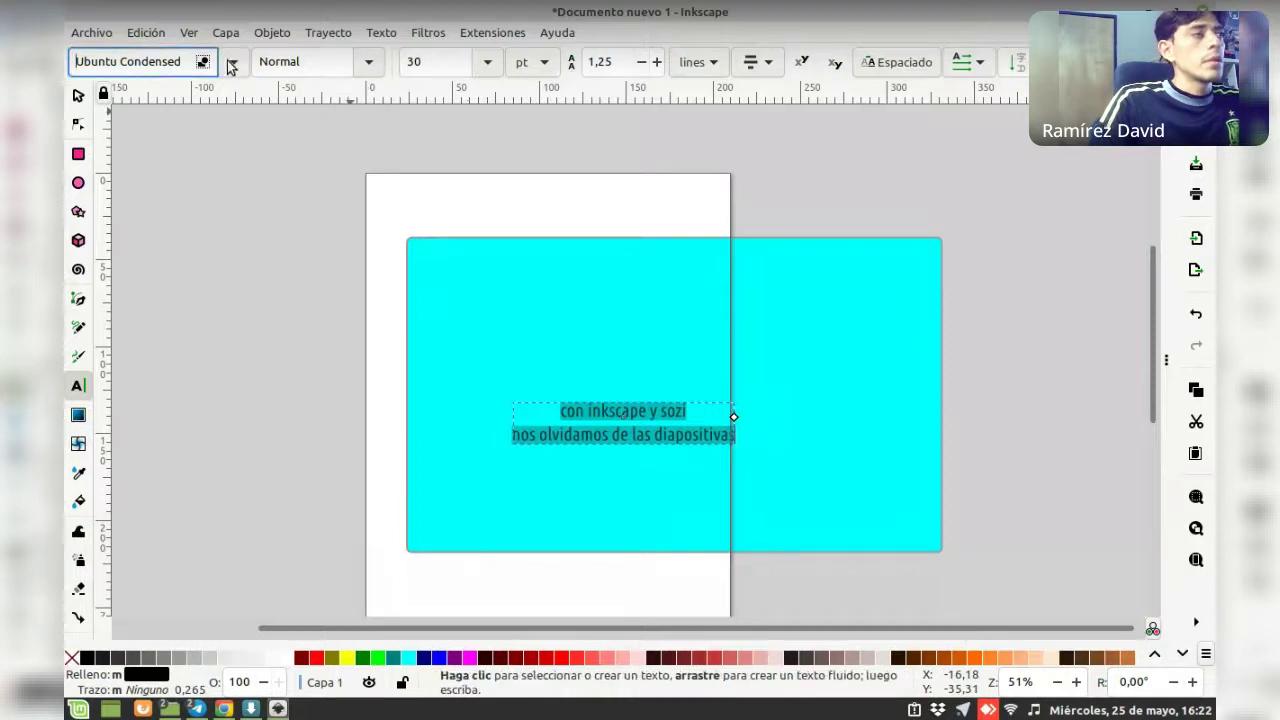
{"action": "left_click", "coordinate": [226, 66]}
{"action": "left_click", "coordinate": [182, 62]}
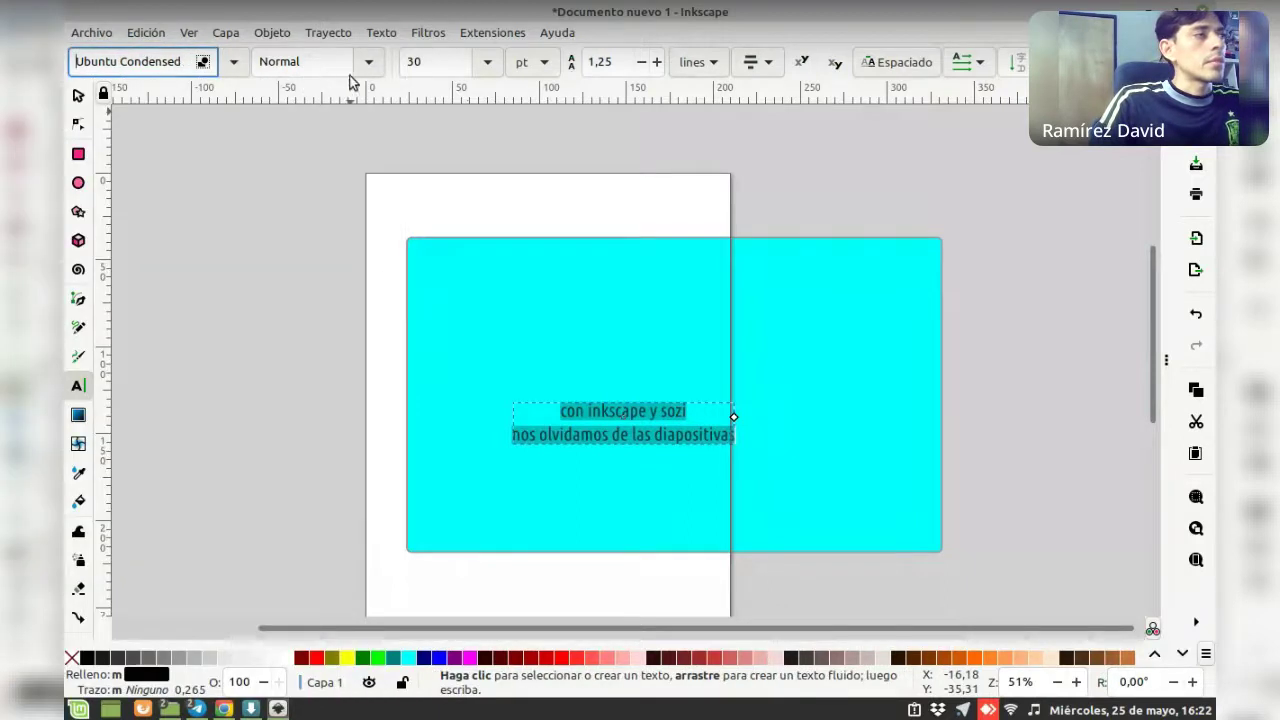
Set the text size to 36 pt and nudge the block into place on the slide
{"action": "left_click", "coordinate": [487, 65]}
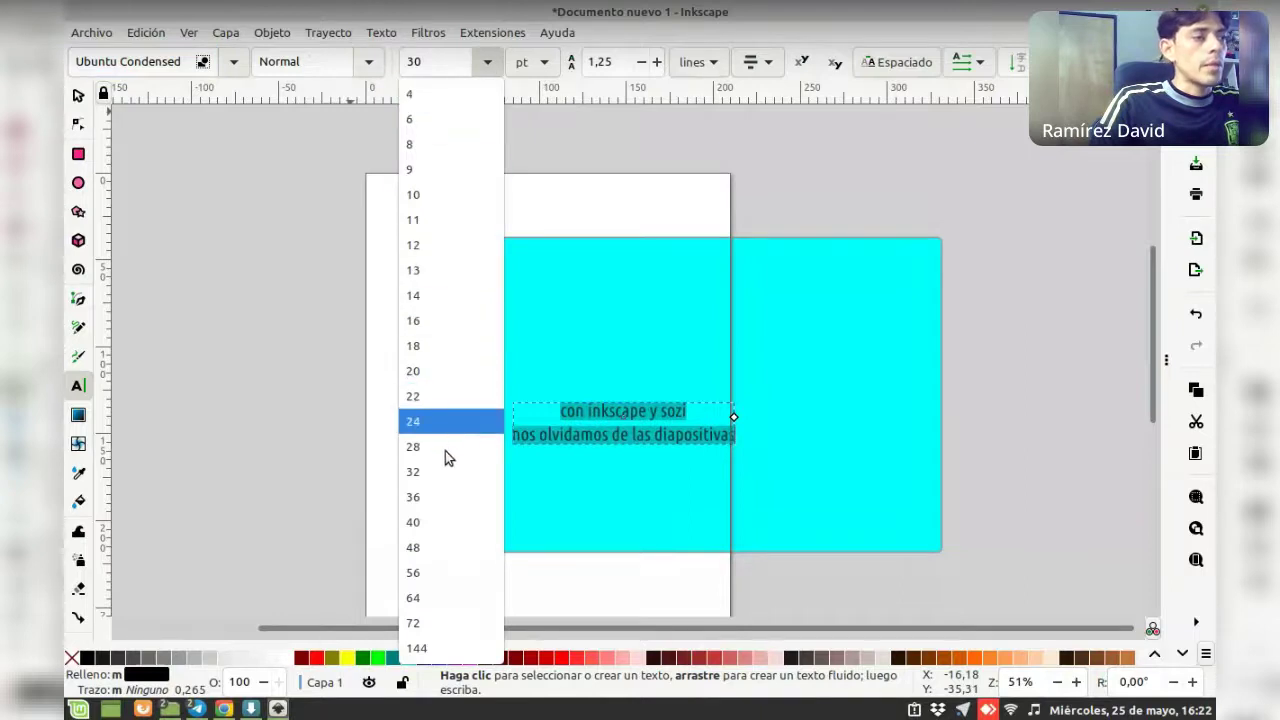
{"action": "left_click", "coordinate": [441, 496]}
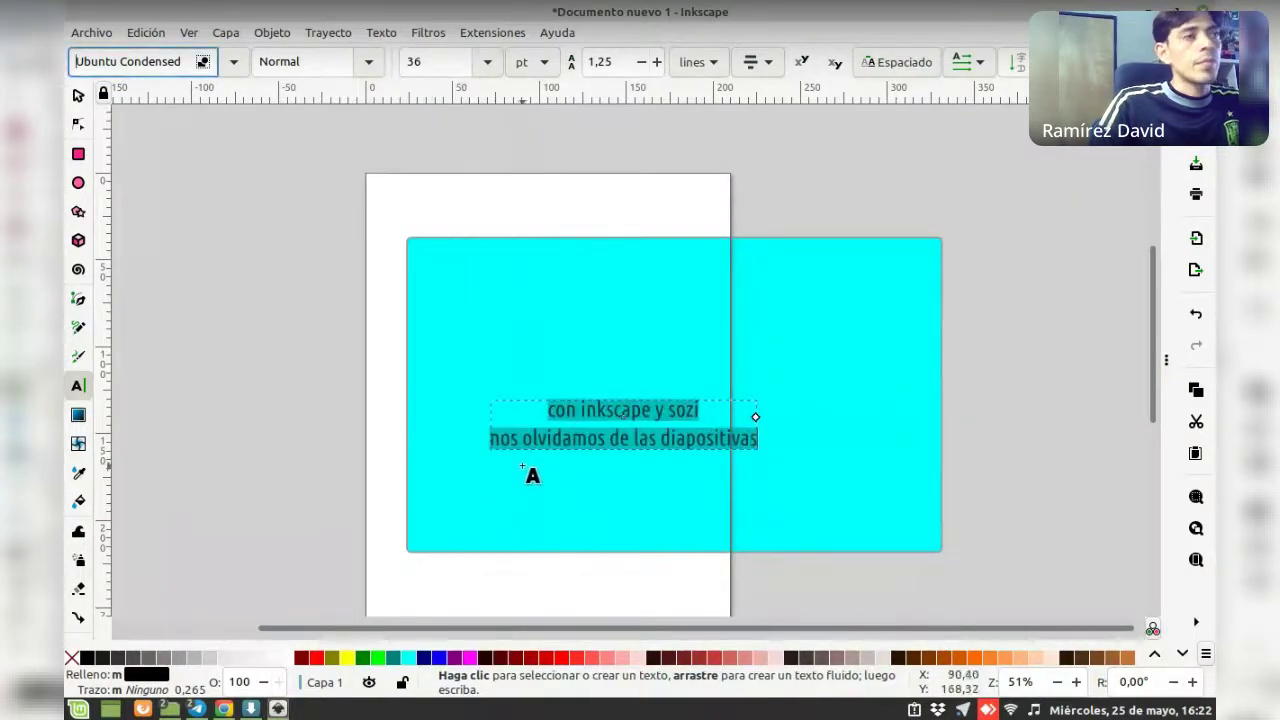
{"action": "key", "text": "F1"}
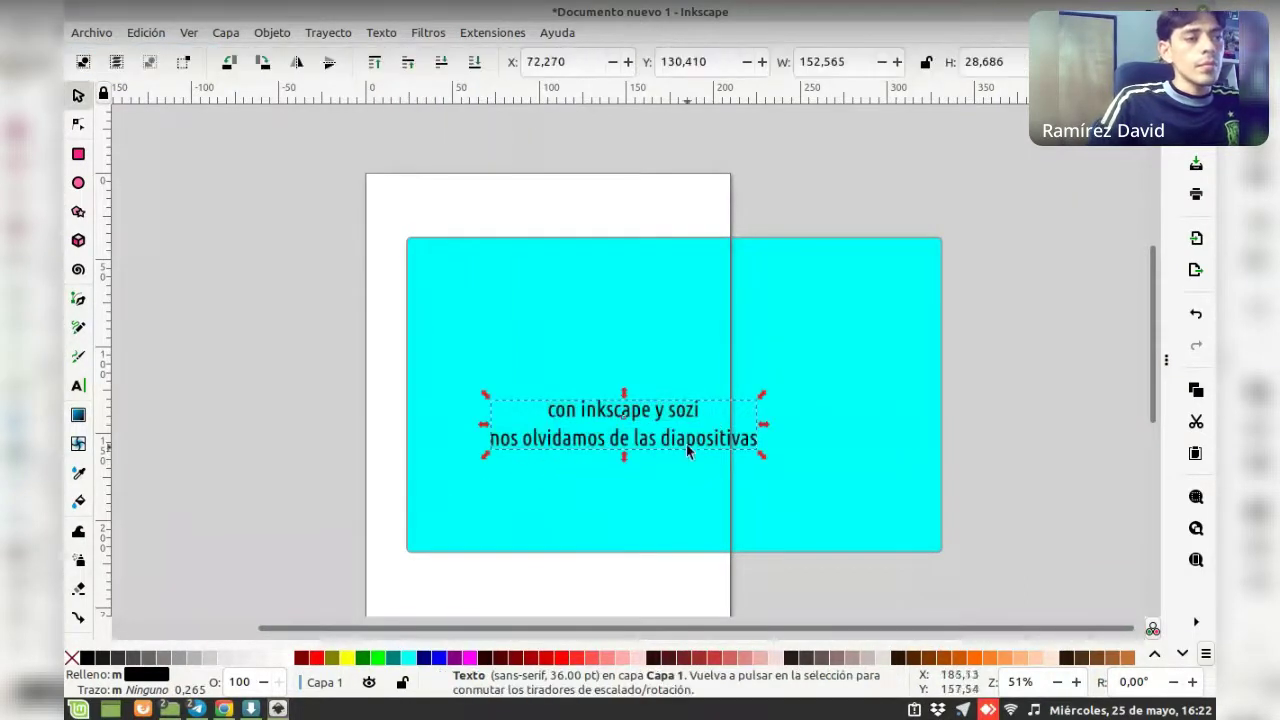
{"action": "left_click_drag", "start_coordinate": [687, 453], "coordinate": [665, 465]}
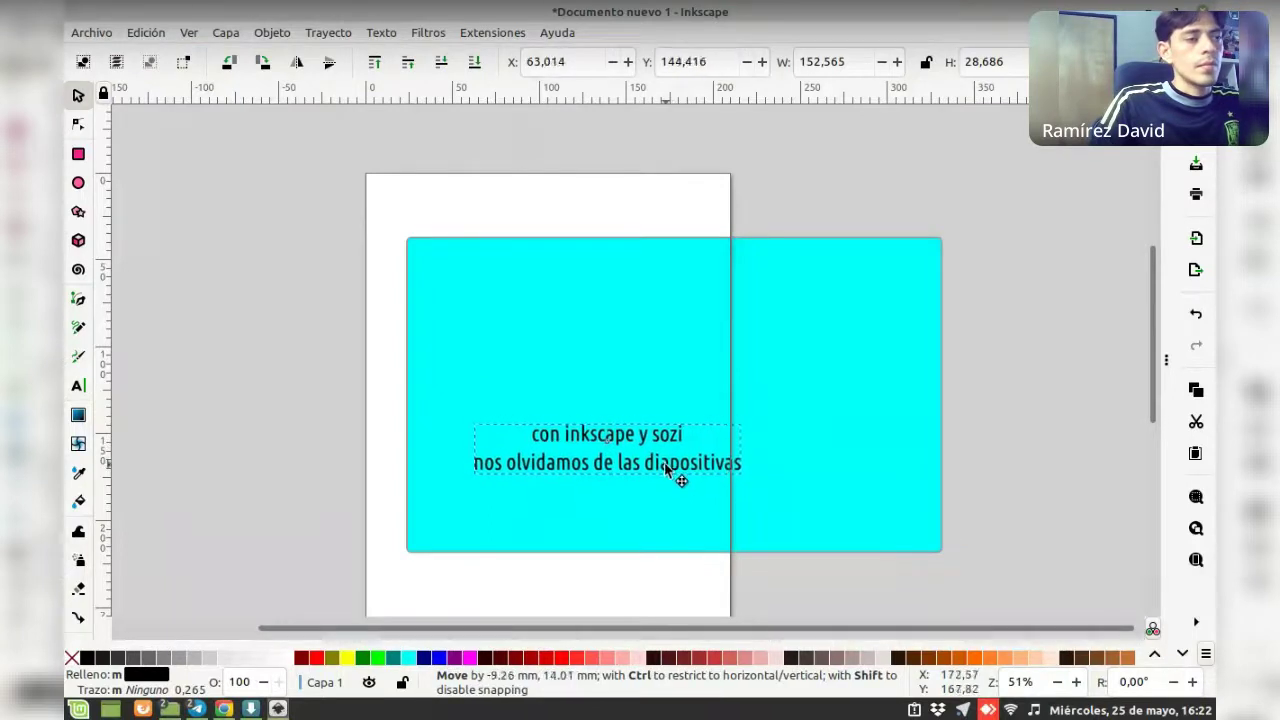
{"action": "left_click_drag", "start_coordinate": [665, 465], "coordinate": [668, 443]}
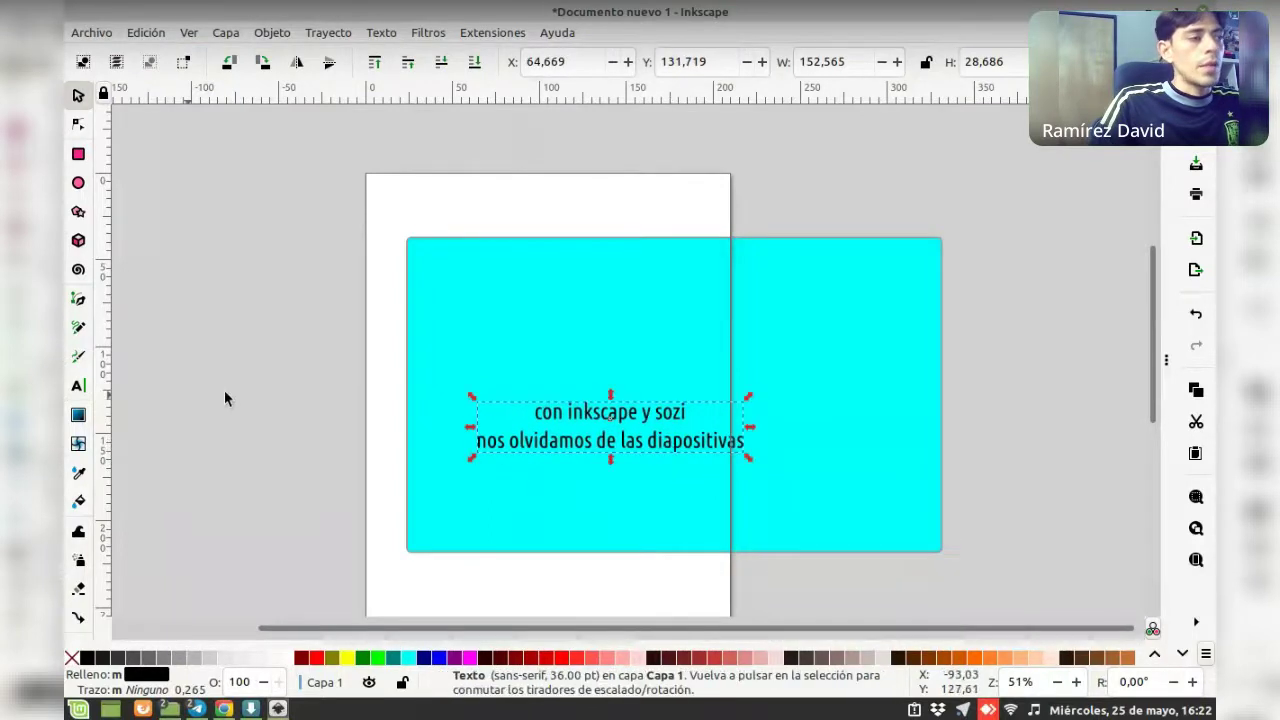
{"action": "left_click", "coordinate": [313, 358]}
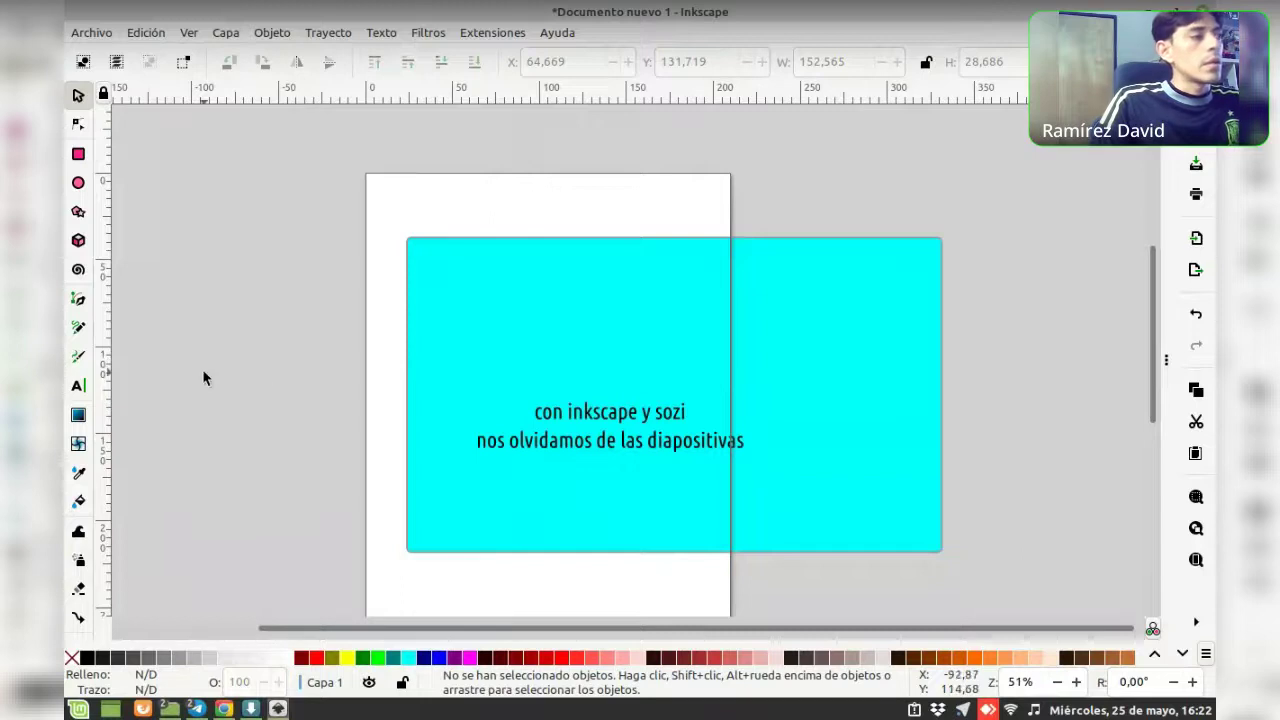
Draw a small rectangle beneath the text inside the slide, then delete it
{"action": "left_click", "coordinate": [78, 155]}
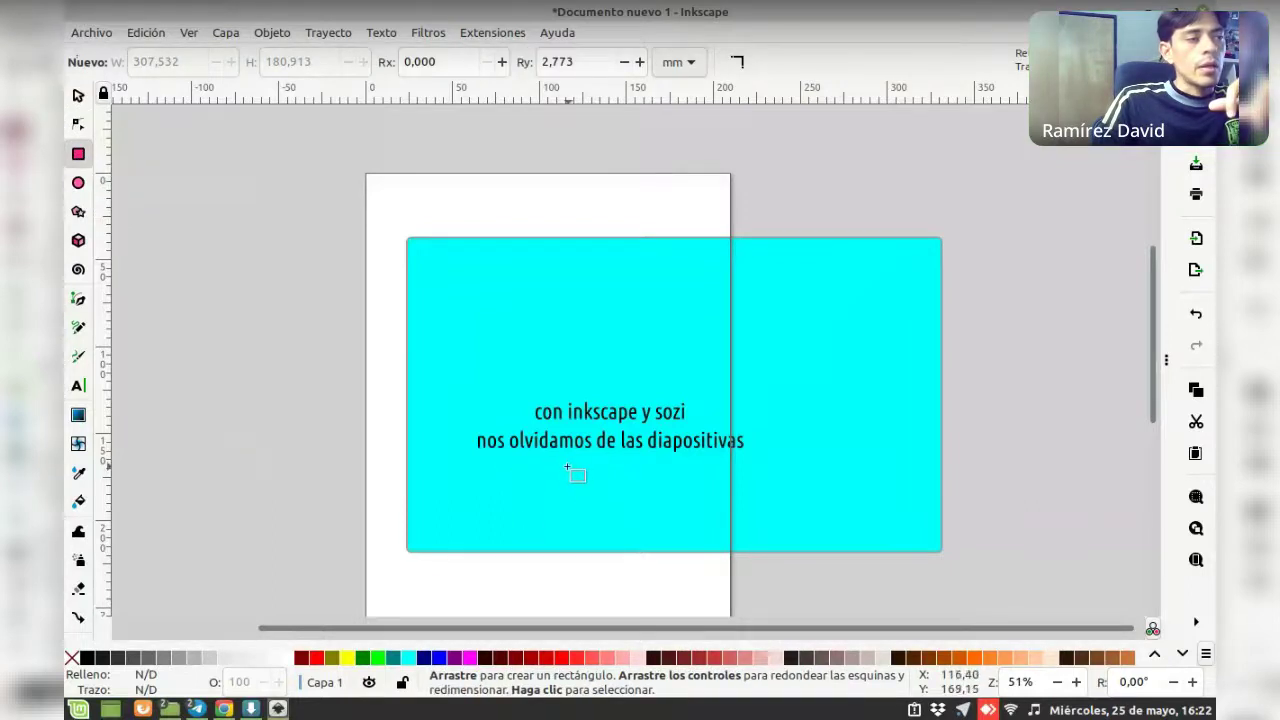
{"action": "left_click_drag", "start_coordinate": [564, 471], "coordinate": [589, 517]}
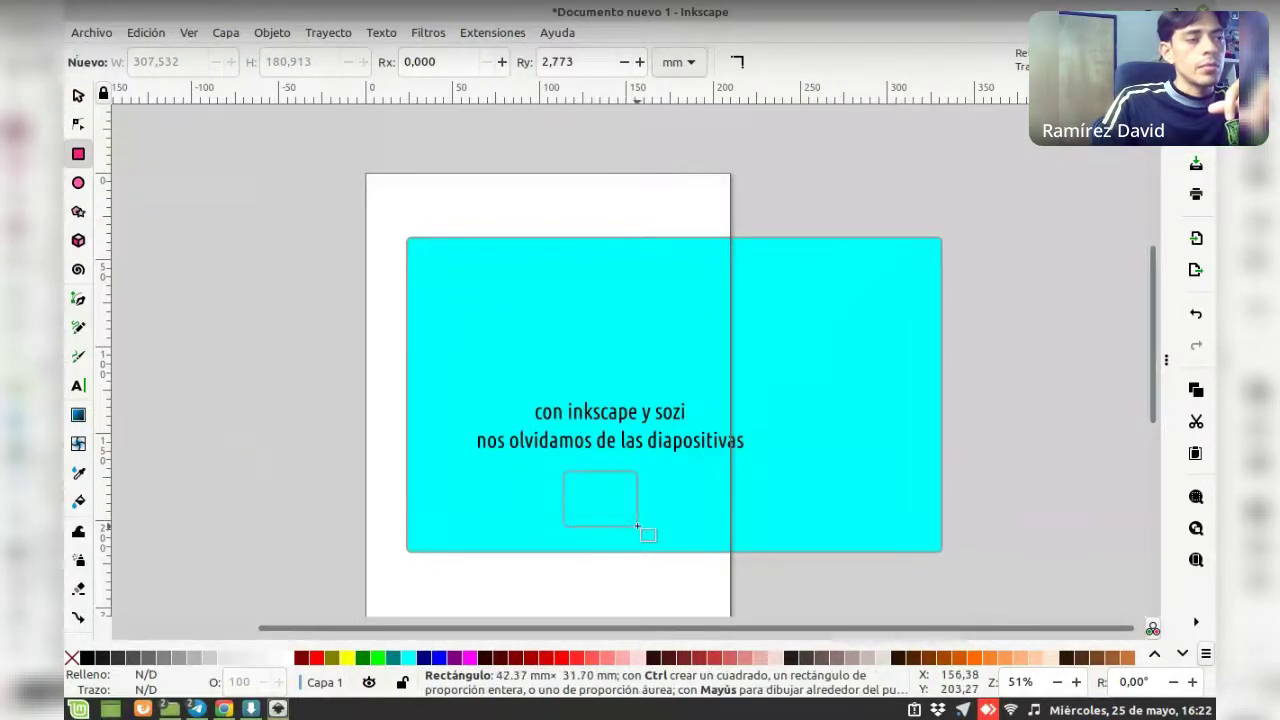
{"action": "left_click_drag", "start_coordinate": [628, 526], "coordinate": [634, 526]}
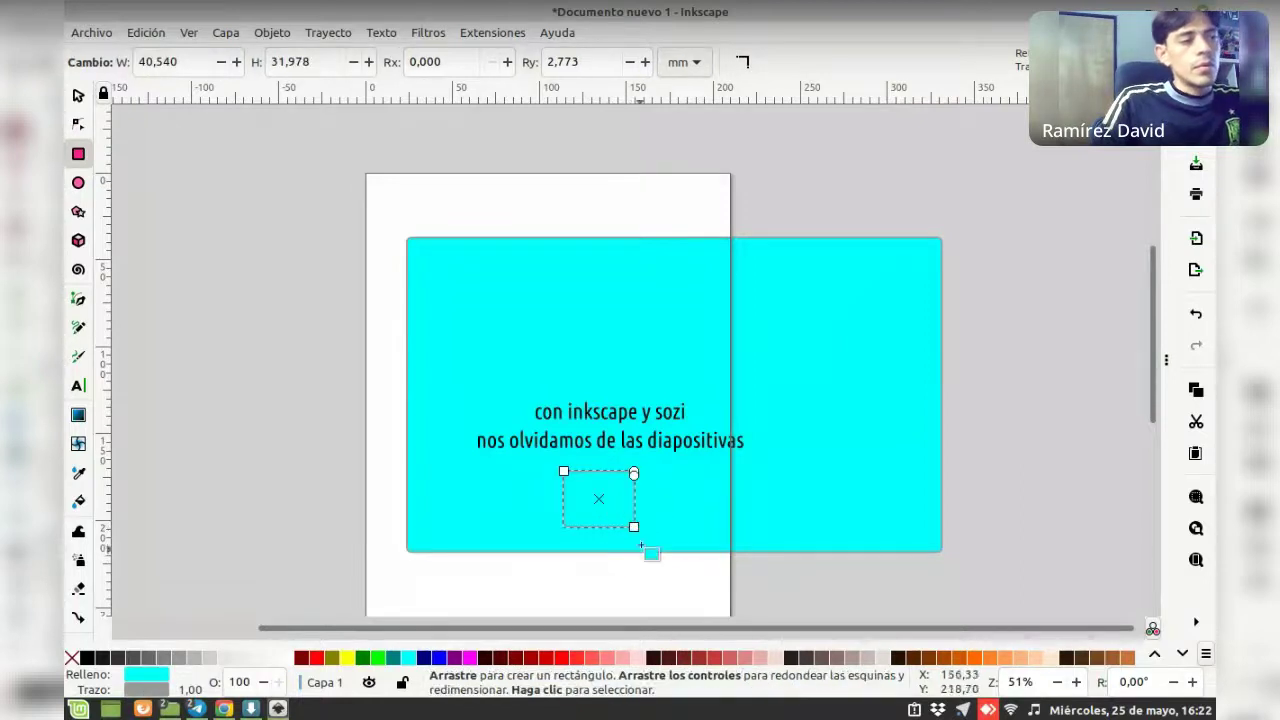
{"action": "scroll", "coordinate": [607, 471], "scroll_direction": "up", "scroll_amount": 1}
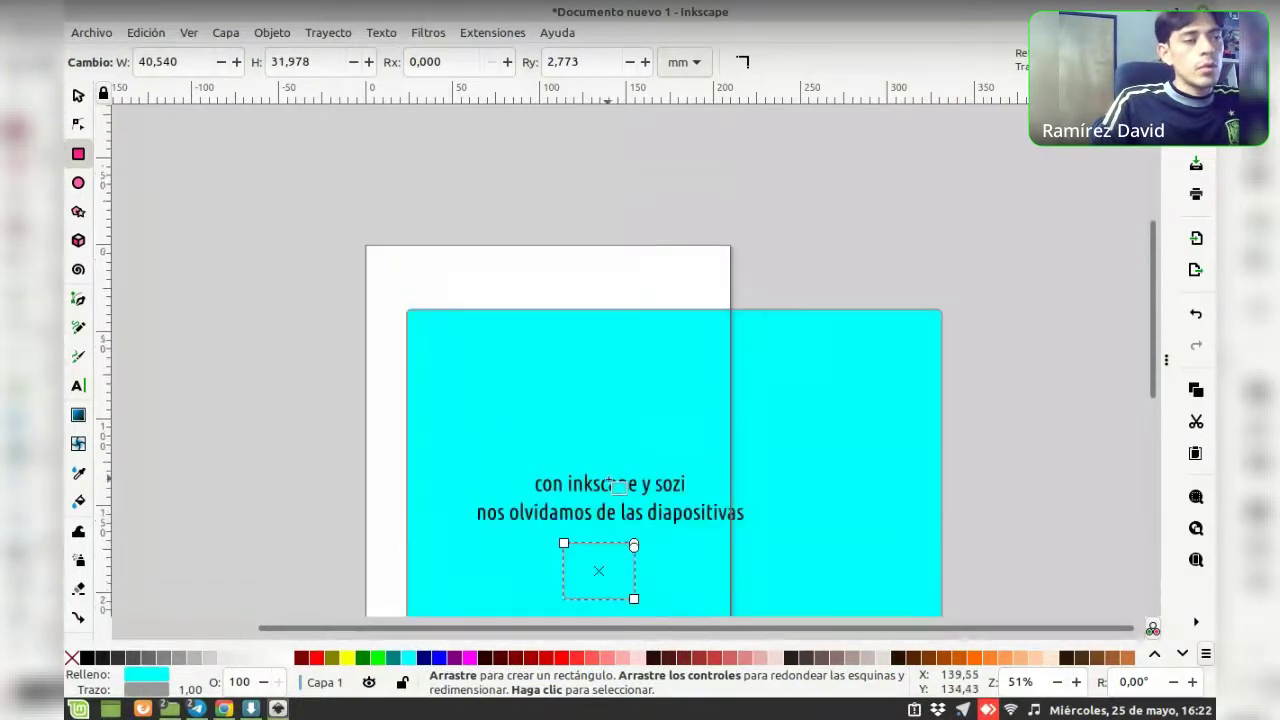
{"action": "scroll", "coordinate": [607, 471], "scroll_direction": "down", "scroll_amount": 2}
{"action": "scroll", "coordinate": [606, 411], "scroll_direction": "up", "scroll_amount": 2, "text": "ctrl"}
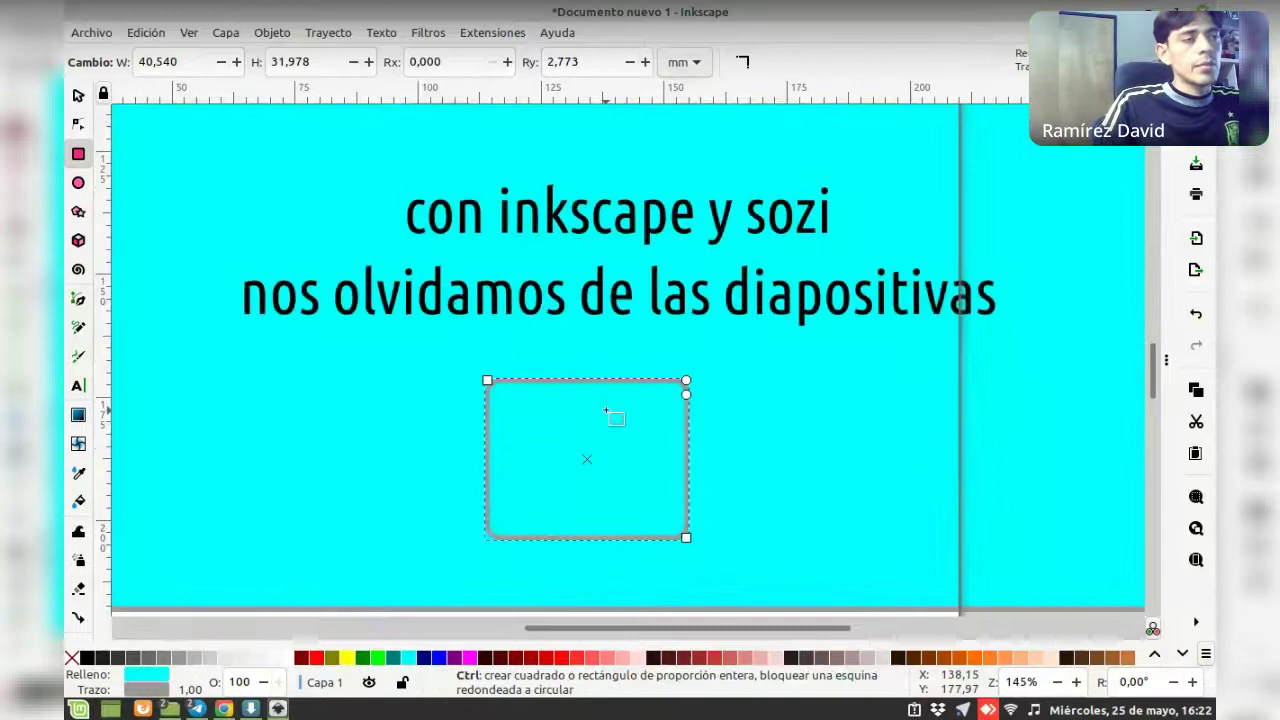
{"action": "scroll", "coordinate": [606, 411], "scroll_direction": "up", "scroll_amount": 2, "text": "ctrl"}
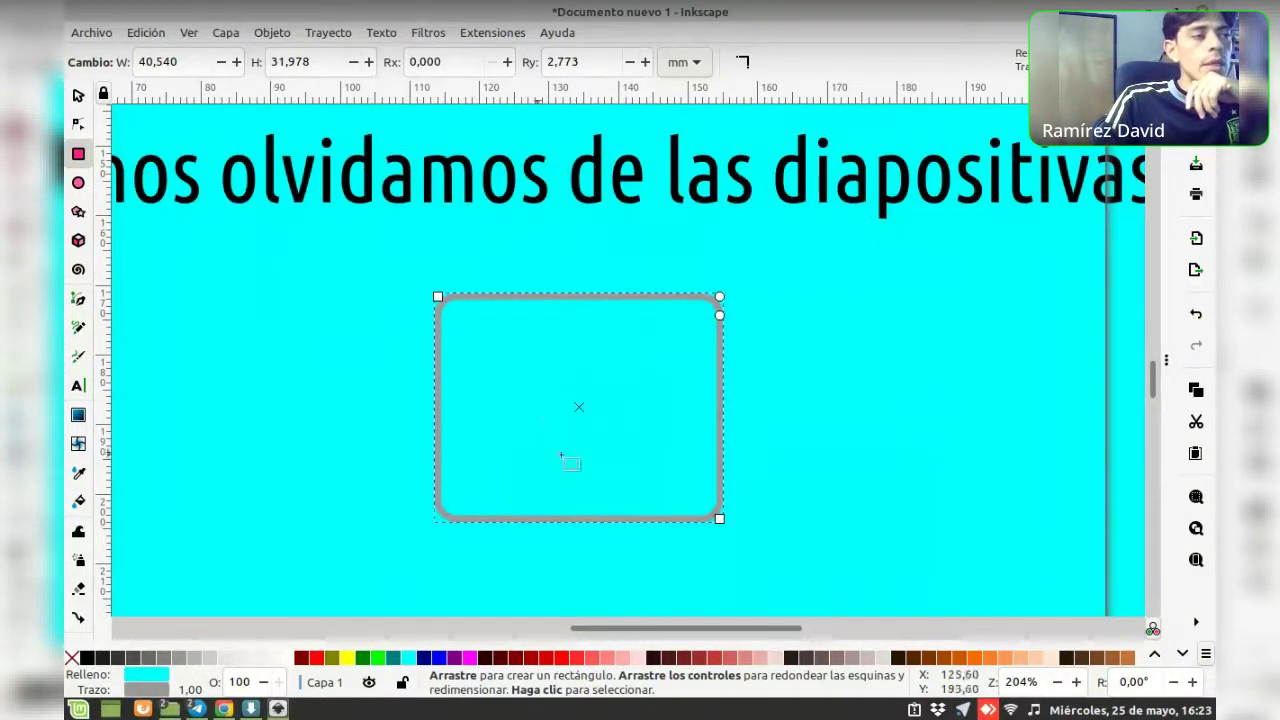
{"action": "key", "text": "s"}
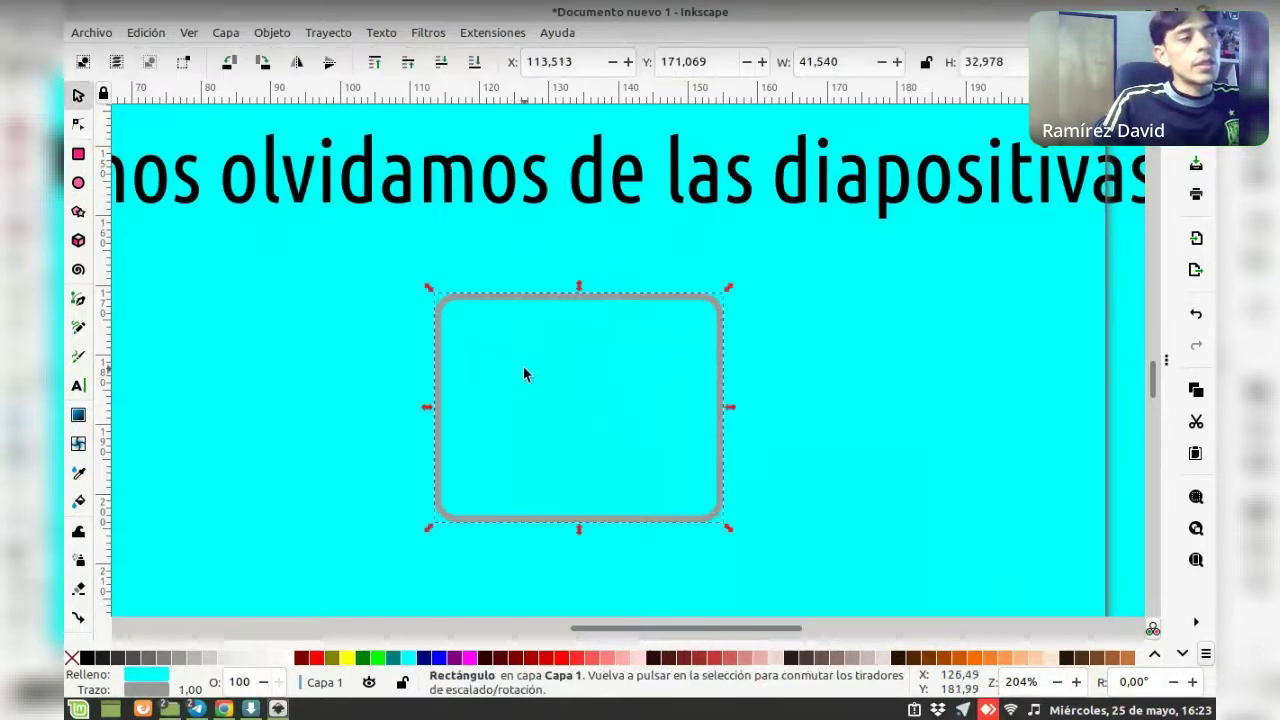
{"action": "scroll", "coordinate": [534, 371], "scroll_direction": "down", "scroll_amount": 1, "text": "ctrl"}
{"action": "scroll", "coordinate": [534, 371], "scroll_direction": "down", "scroll_amount": 1, "text": "ctrl"}
{"action": "scroll", "coordinate": [534, 371], "scroll_direction": "down", "scroll_amount": 1, "text": "ctrl"}
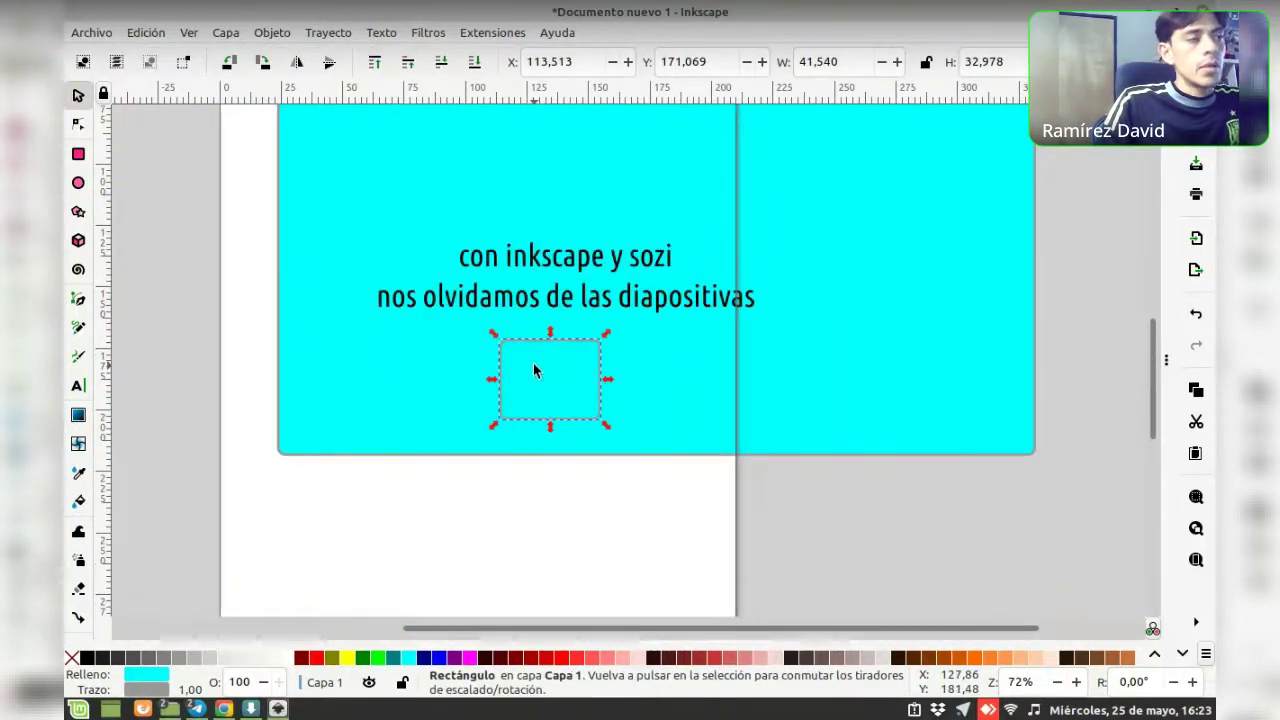
{"action": "key", "text": "Delete"}
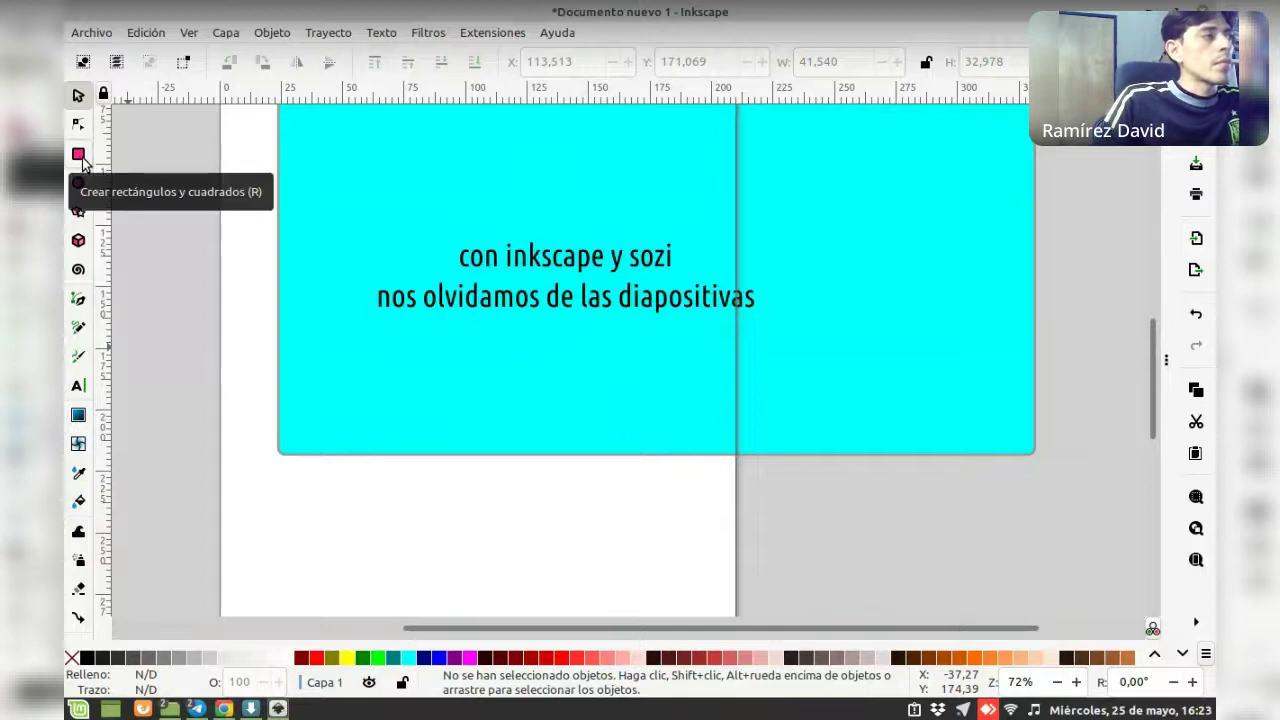
Draw a new rectangle on the page below the slide and make it slightly narrower
{"action": "left_click", "coordinate": [79, 157]}
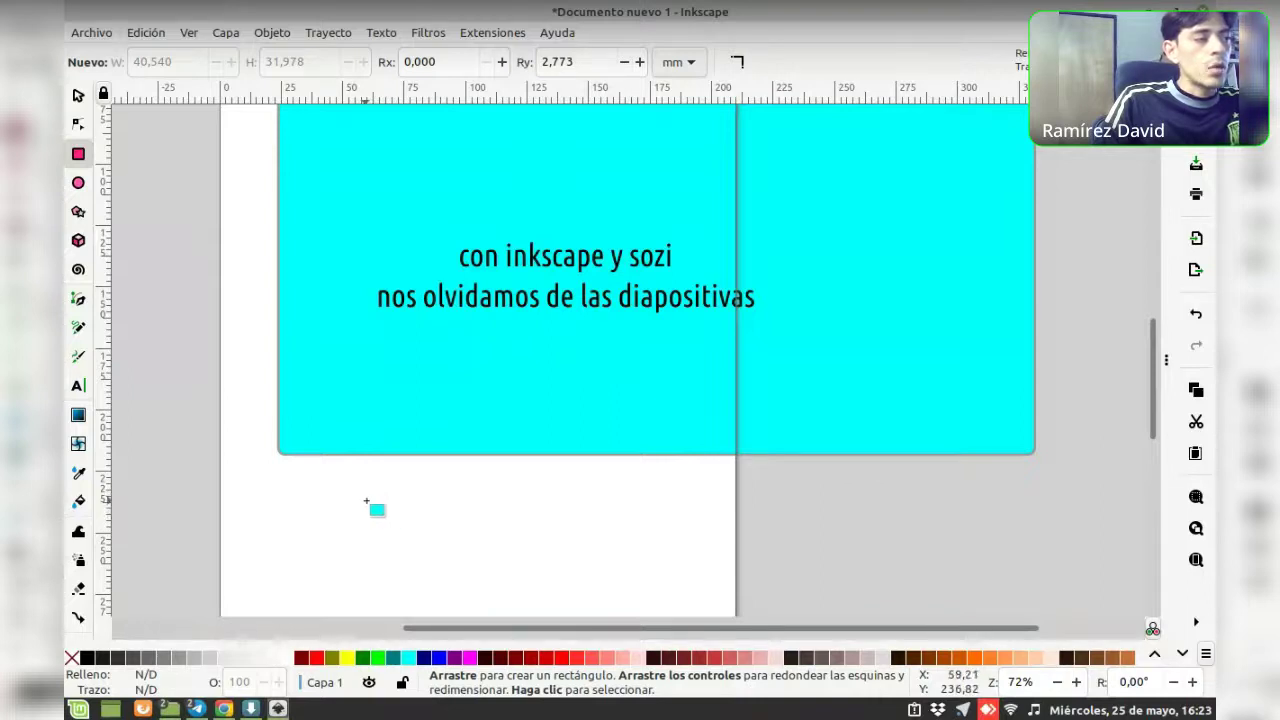
{"action": "left_click_drag", "start_coordinate": [361, 471], "coordinate": [493, 575]}
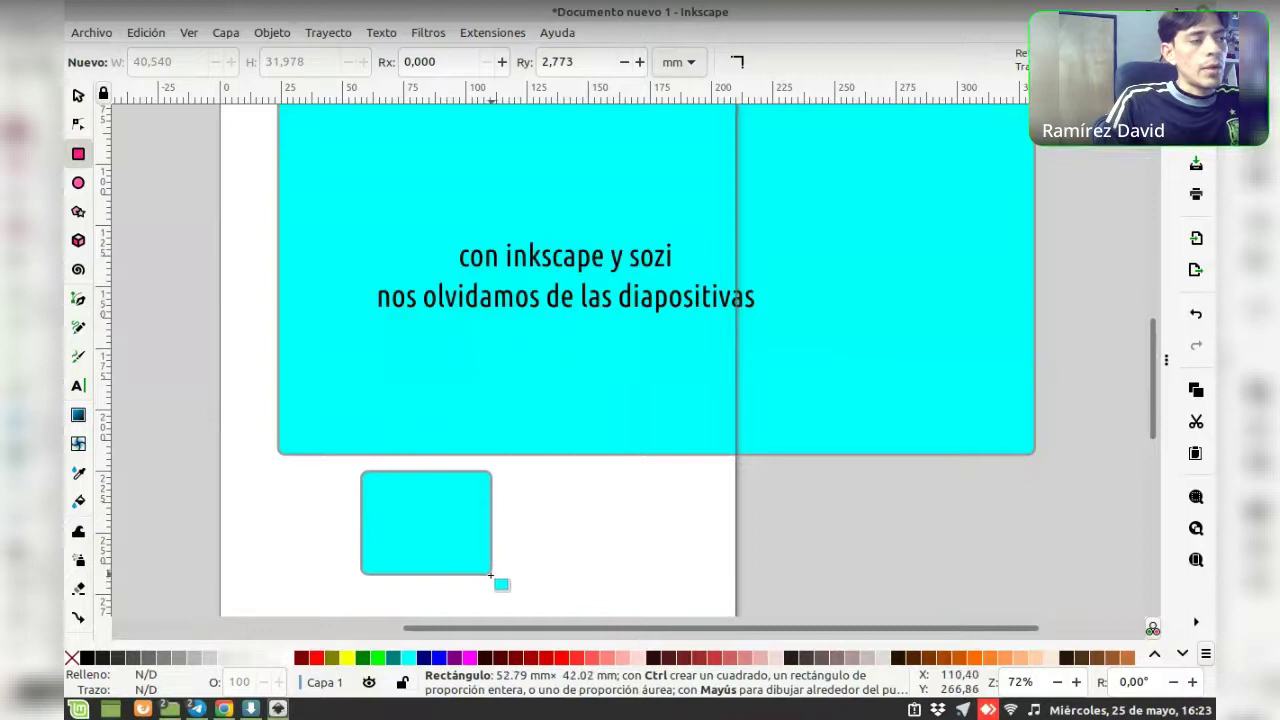
{"action": "left_click_drag", "start_coordinate": [492, 574], "coordinate": [491, 575]}
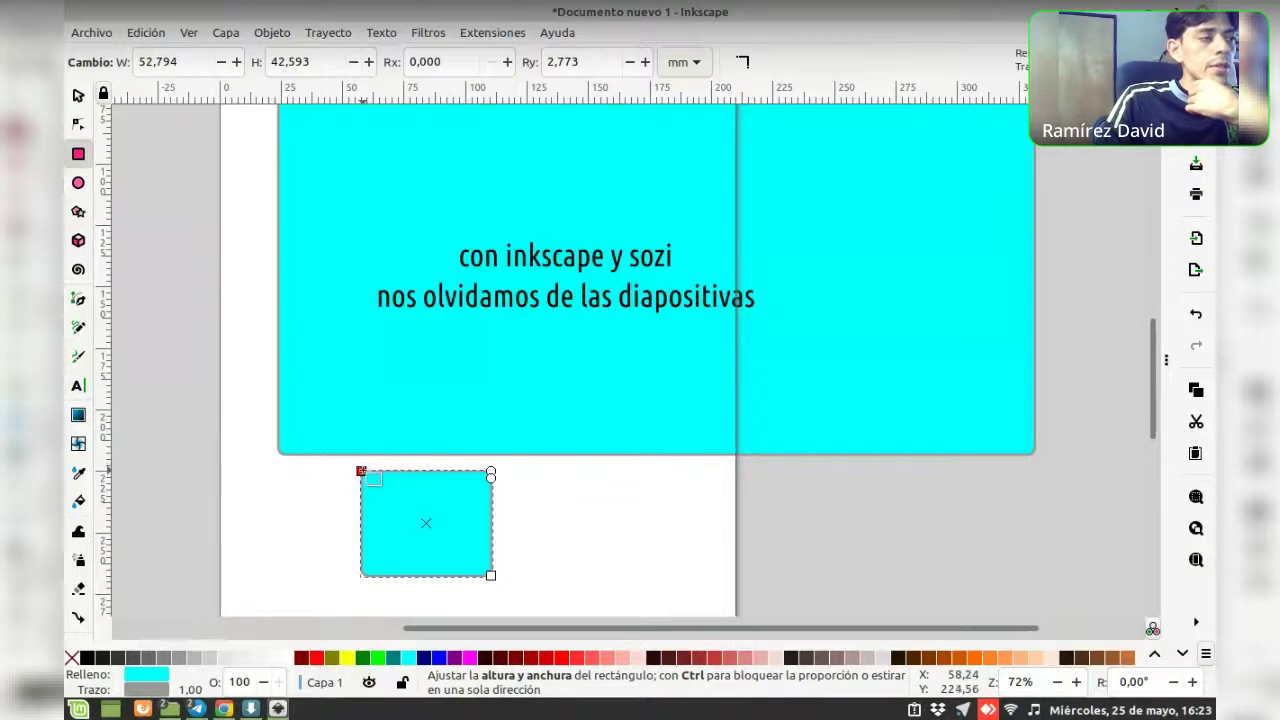
{"action": "mouse_move", "coordinate": [361, 471]}
{"action": "left_mouse_down"}
{"action": "mouse_move", "coordinate": [341, 500]}
{"action": "mouse_move", "coordinate": [373, 470]}
{"action": "left_mouse_up"}
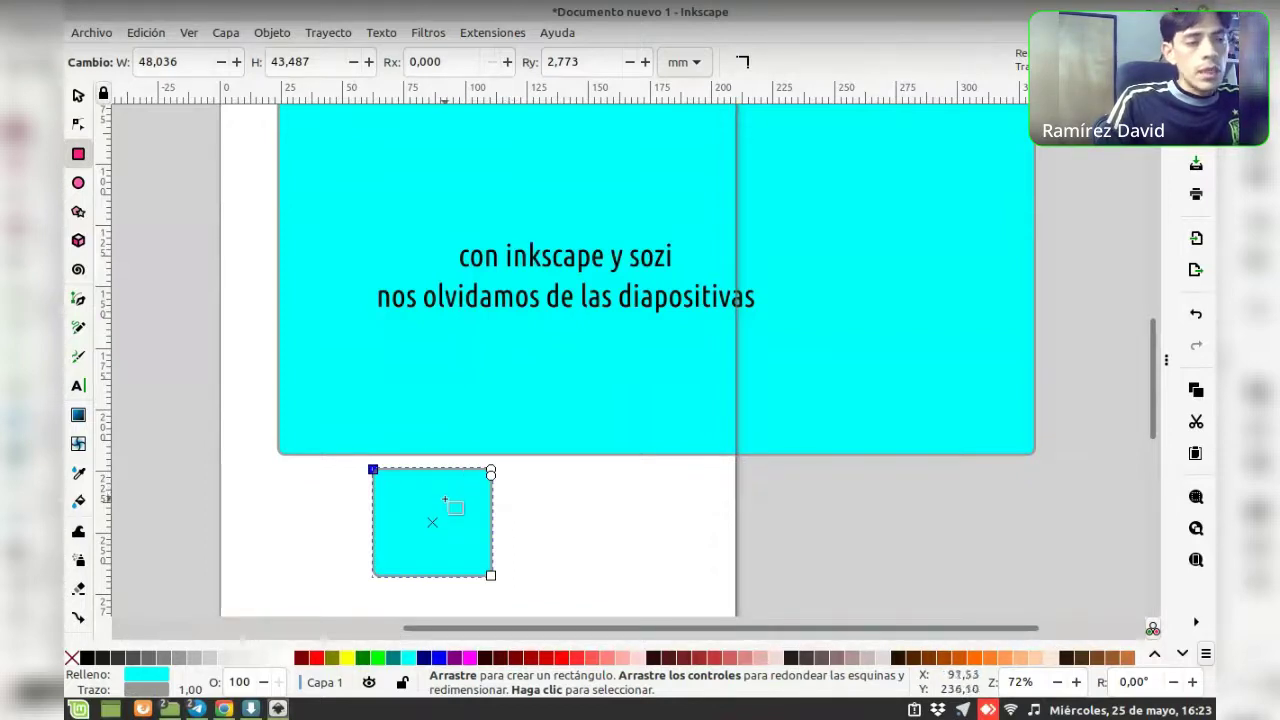
{"action": "key", "text": "ctrl"}
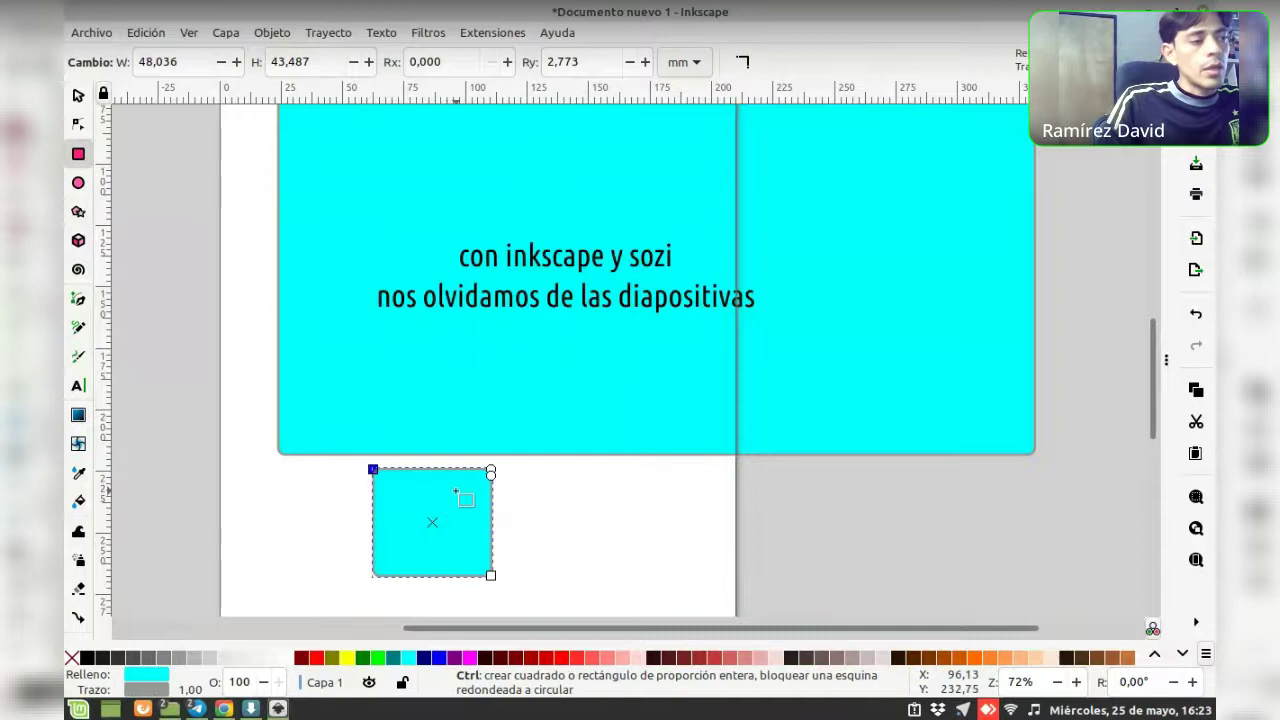
Square off the small cyan rectangle's corners with the Node tool's corner-radius handle
{"action": "scroll", "coordinate": [458, 490], "scroll_direction": "up", "scroll_amount": 2}
{"action": "scroll", "coordinate": [465, 460], "scroll_direction": "up", "scroll_amount": 1}
{"action": "scroll", "coordinate": [468, 450], "scroll_direction": "down", "scroll_amount": 3}
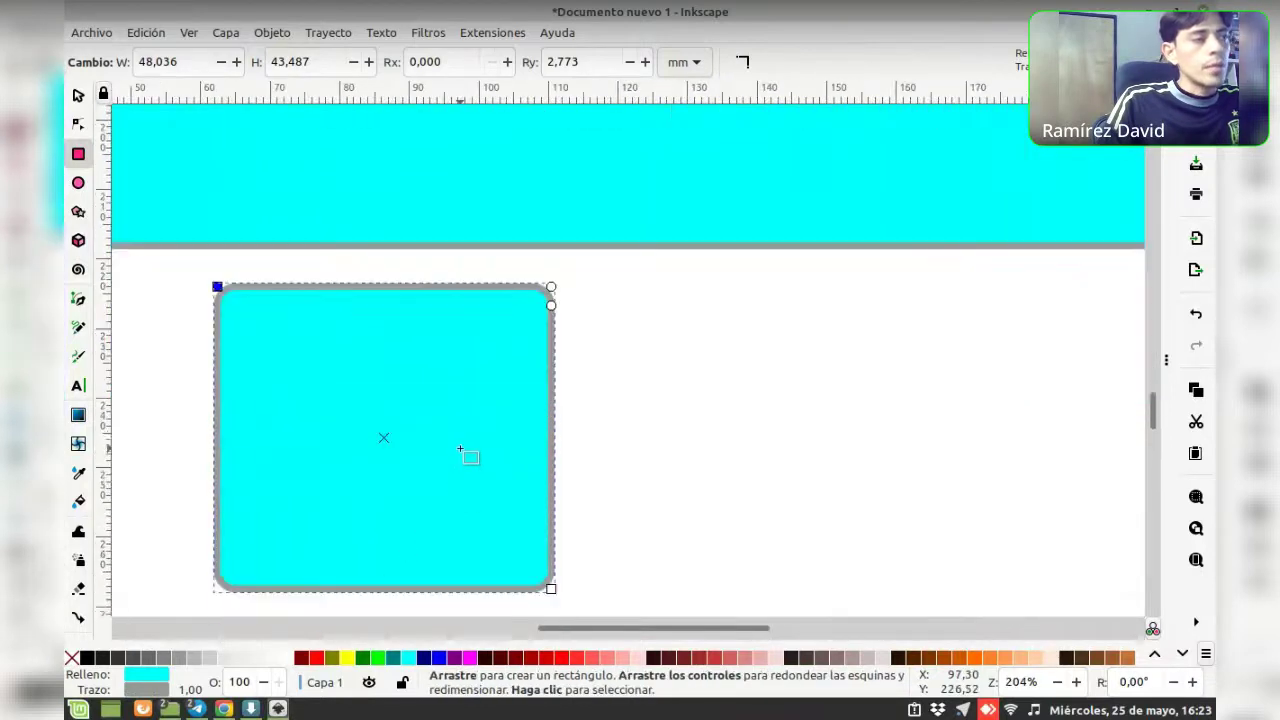
{"action": "scroll", "coordinate": [459, 422], "scroll_direction": "up", "scroll_amount": 1}
{"action": "scroll", "coordinate": [459, 422], "scroll_direction": "down", "scroll_amount": 1}
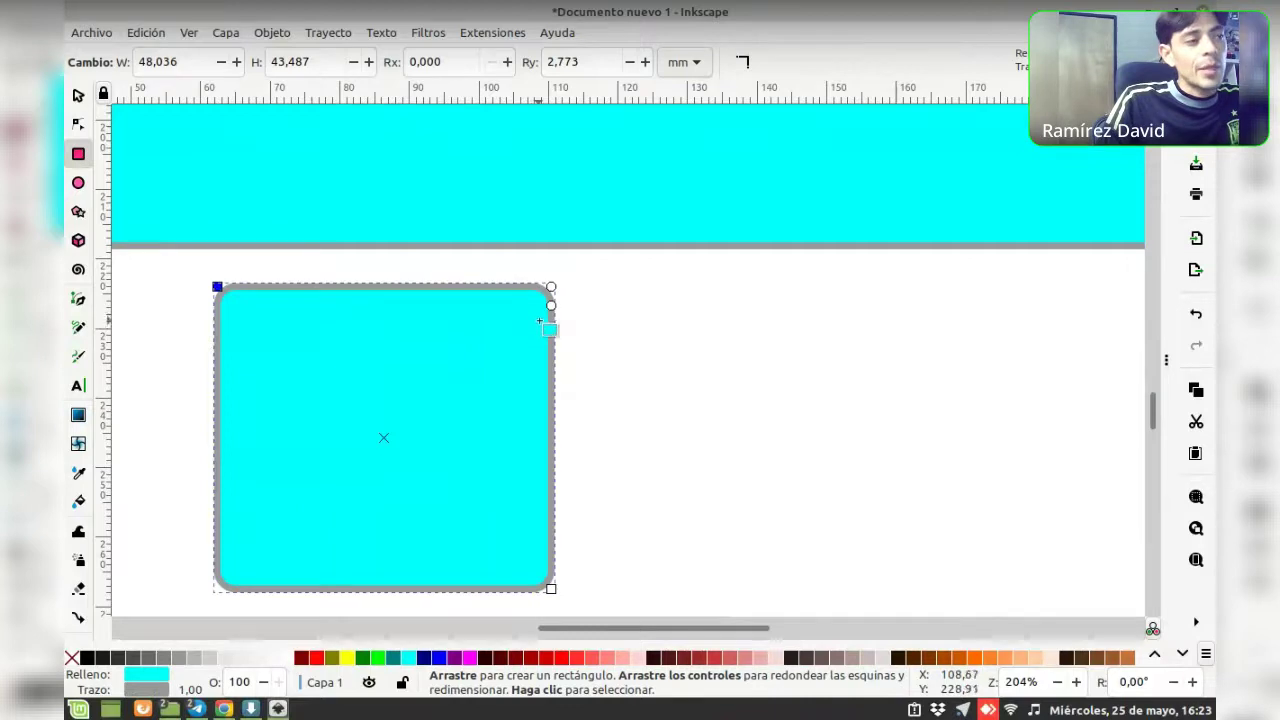
{"action": "key", "text": "s"}
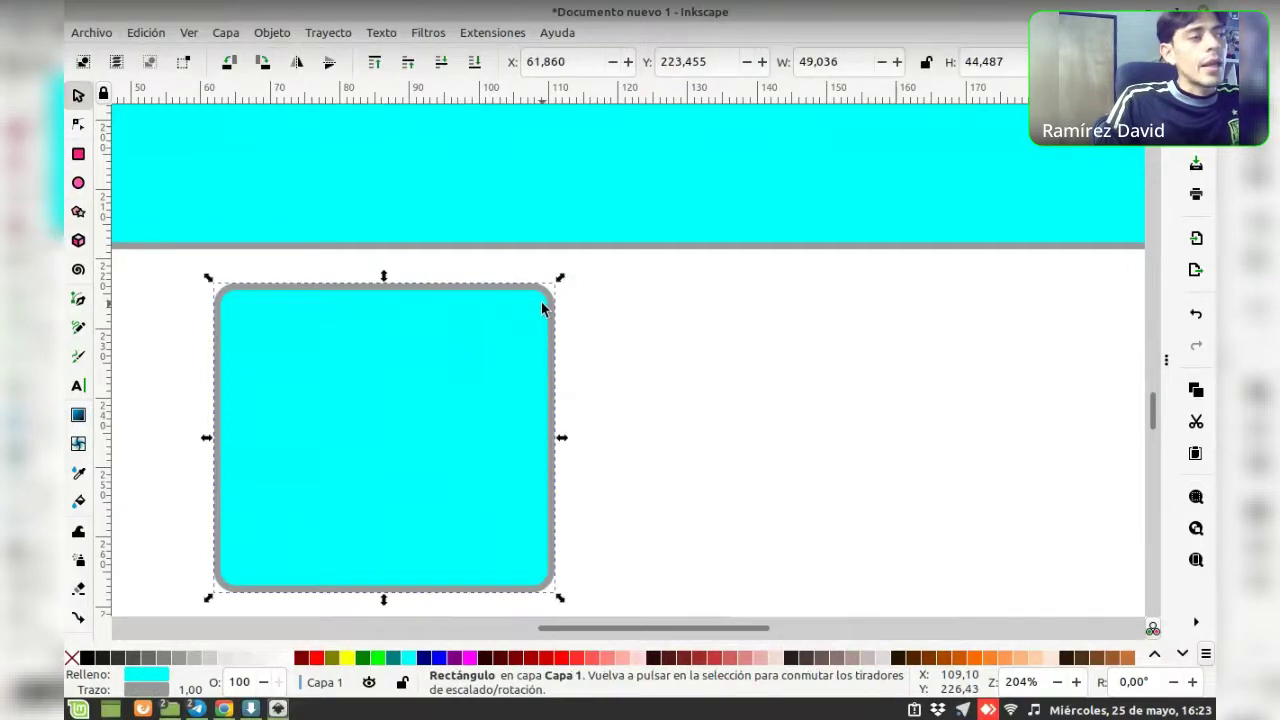
{"action": "key", "text": "n"}
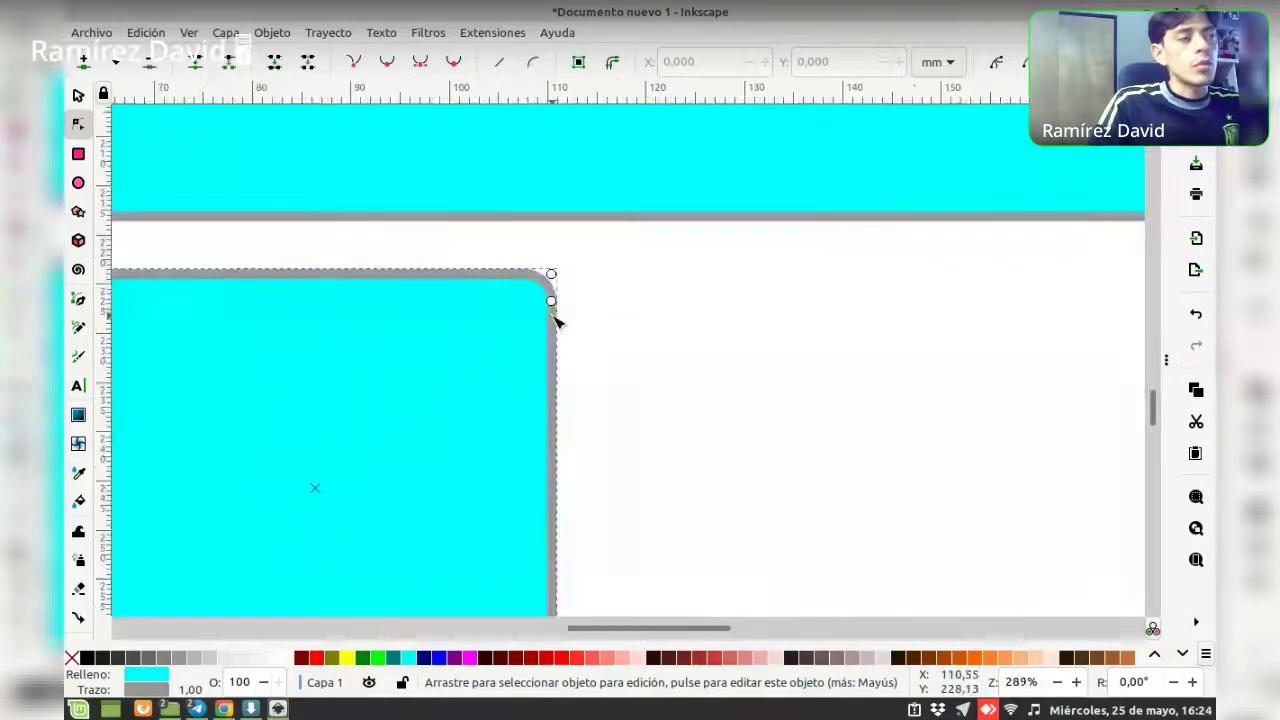
{"action": "scroll", "coordinate": [556, 315], "scroll_direction": "up", "scroll_amount": 6}
{"action": "scroll", "coordinate": [556, 315], "scroll_direction": "up", "scroll_amount": 3}
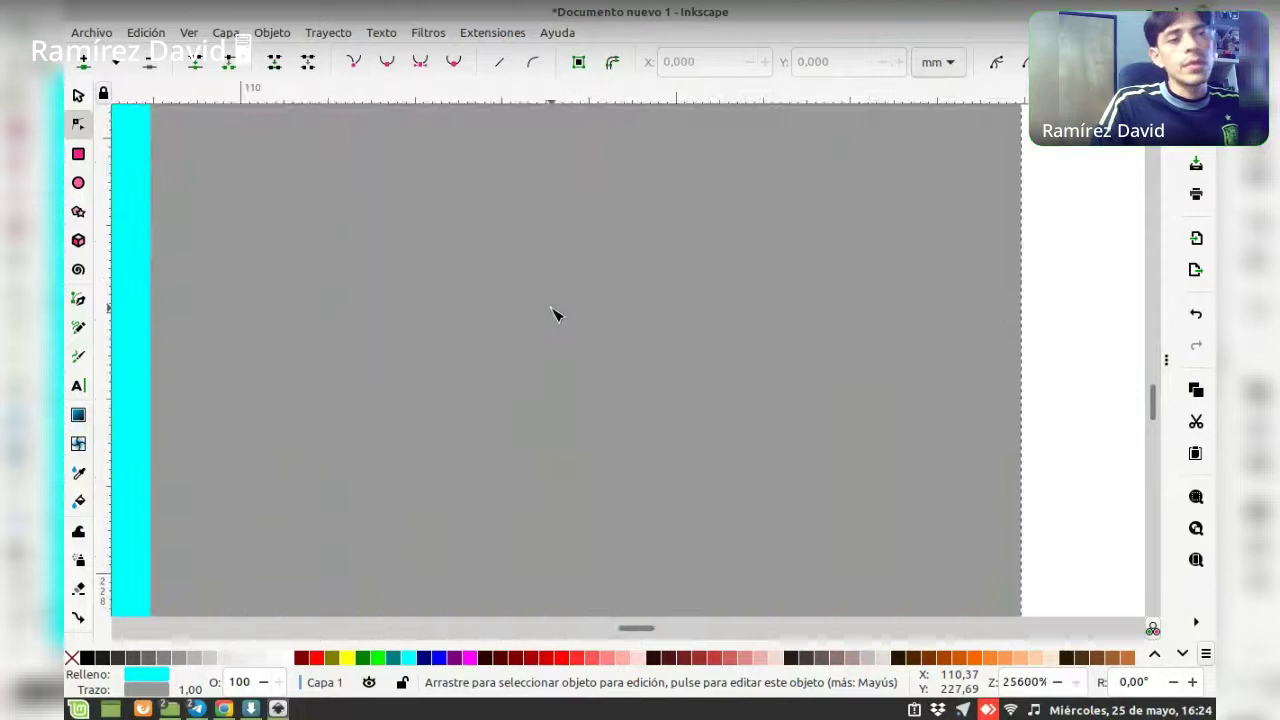
{"action": "scroll", "coordinate": [556, 315], "scroll_direction": "down", "scroll_amount": 2}
{"action": "scroll", "coordinate": [556, 315], "scroll_direction": "down", "scroll_amount": 2}
{"action": "scroll", "coordinate": [556, 315], "scroll_direction": "down", "scroll_amount": 3}
{"action": "scroll", "coordinate": [556, 315], "scroll_direction": "down", "scroll_amount": 2}
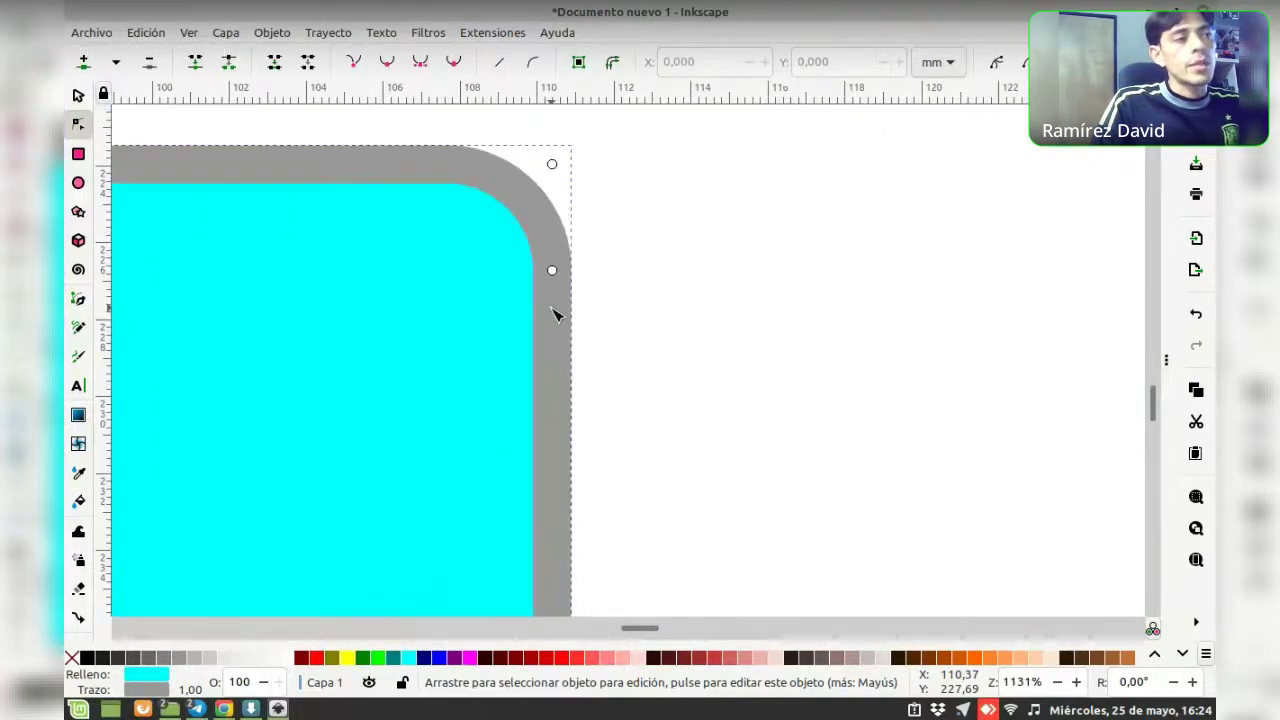
{"action": "scroll", "coordinate": [556, 315], "scroll_direction": "down", "scroll_amount": 2}
{"action": "scroll", "coordinate": [556, 315], "scroll_direction": "down", "scroll_amount": 3}
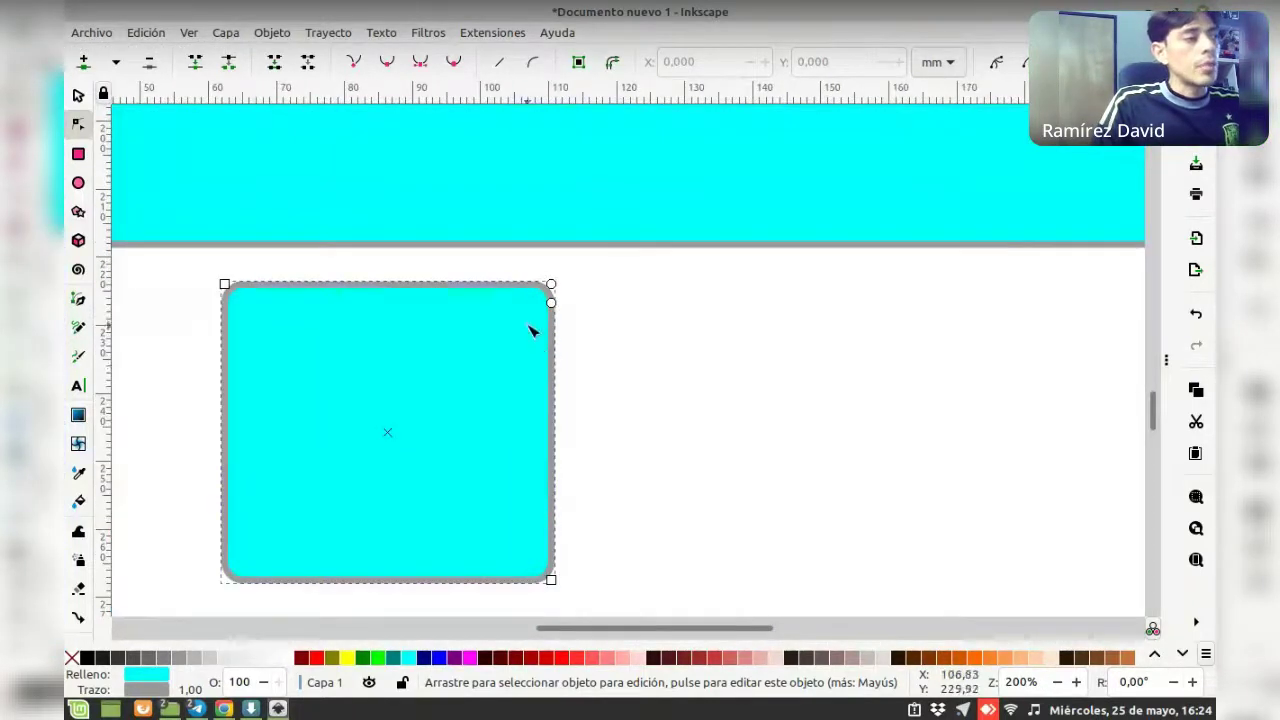
{"action": "scroll", "coordinate": [530, 330], "scroll_direction": "up", "scroll_amount": 1}
{"action": "scroll", "coordinate": [551, 334], "scroll_direction": "left", "scroll_amount": 2}
{"action": "scroll", "coordinate": [717, 334], "scroll_direction": "left", "scroll_amount": 3}
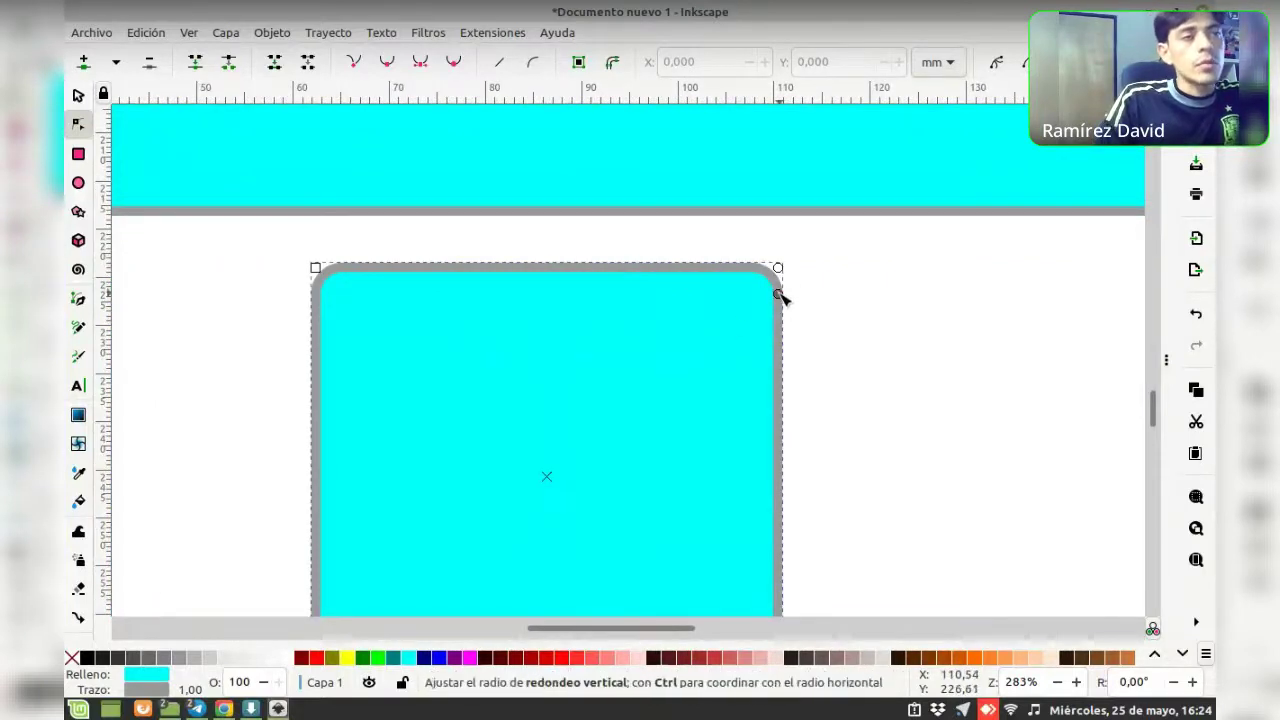
{"action": "left_click_drag", "start_coordinate": [779, 295], "coordinate": [782, 272]}
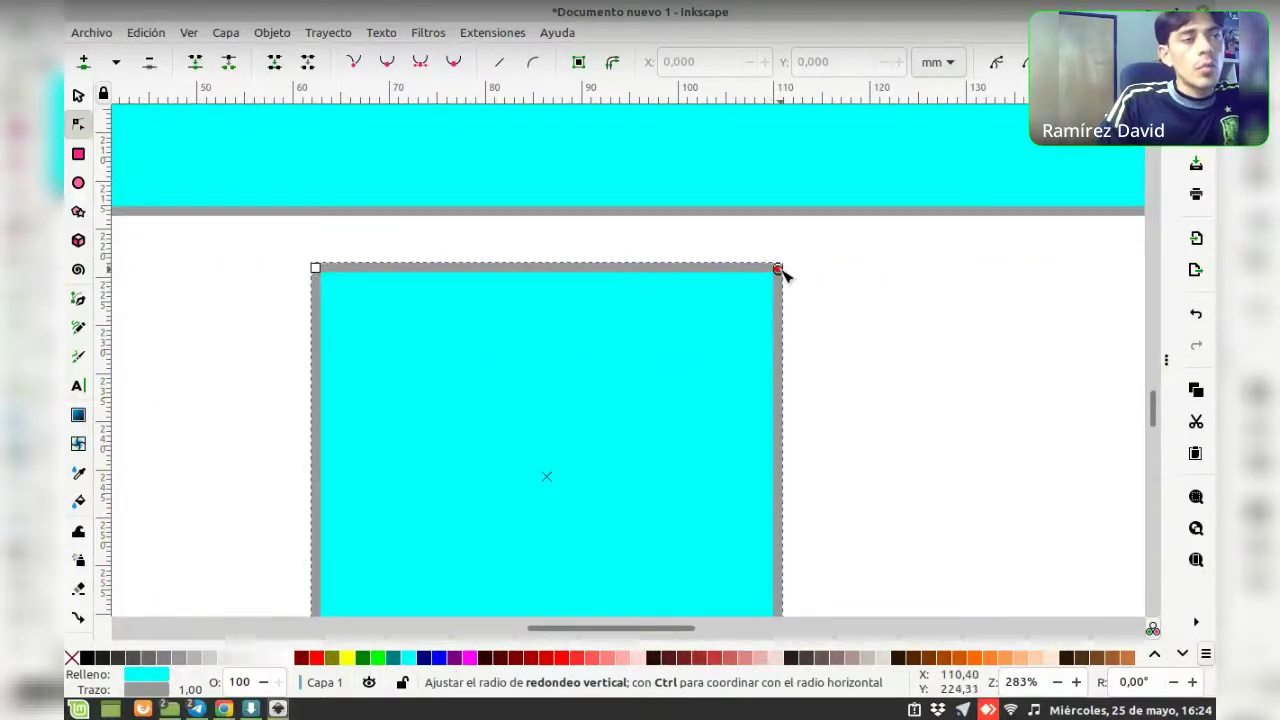
Re-round the rectangle's corners with a smaller, tighter radius
{"action": "scroll", "coordinate": [560, 346], "scroll_direction": "down", "scroll_amount": 2}
{"action": "scroll", "coordinate": [565, 348], "scroll_direction": "down", "scroll_amount": 3}
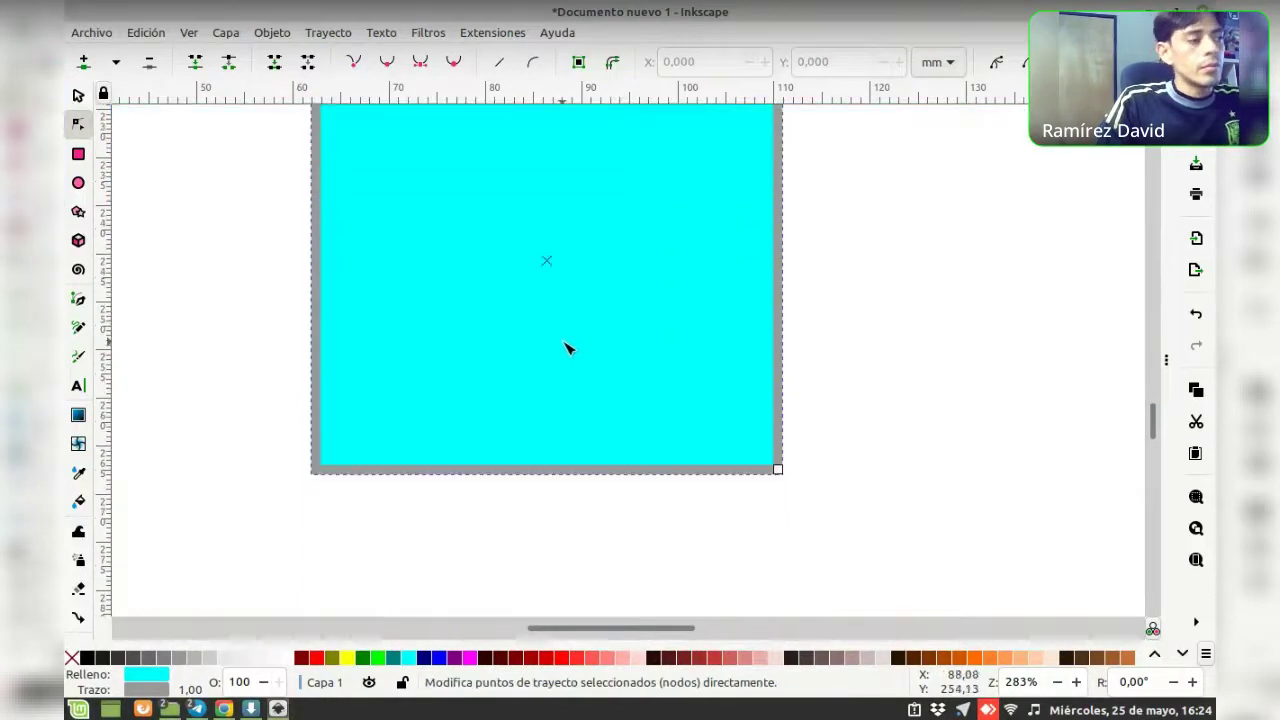
{"action": "scroll", "coordinate": [610, 325], "scroll_direction": "up", "scroll_amount": 2}
{"action": "scroll", "coordinate": [400, 530], "scroll_direction": "down", "scroll_amount": 1}
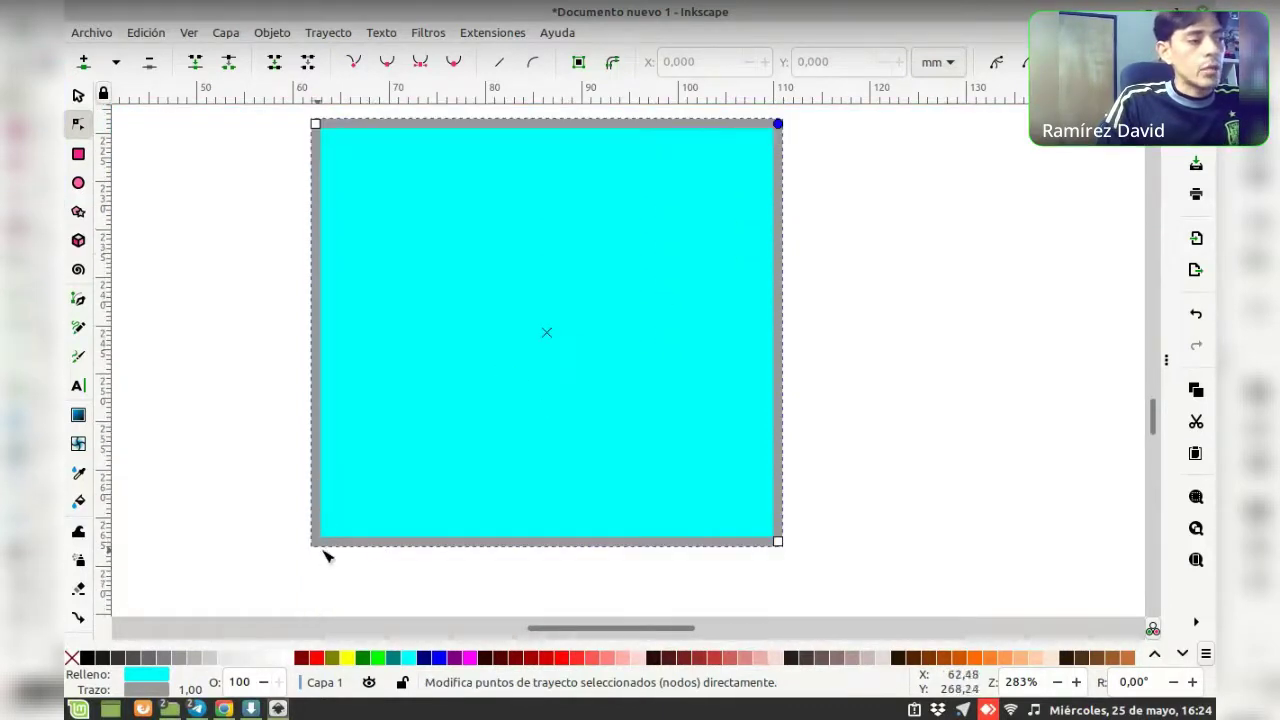
{"action": "mouse_move", "coordinate": [778, 124]}
{"action": "left_mouse_down"}
{"action": "mouse_move", "coordinate": [776, 370]}
{"action": "mouse_move", "coordinate": [790, 146]}
{"action": "left_mouse_up"}
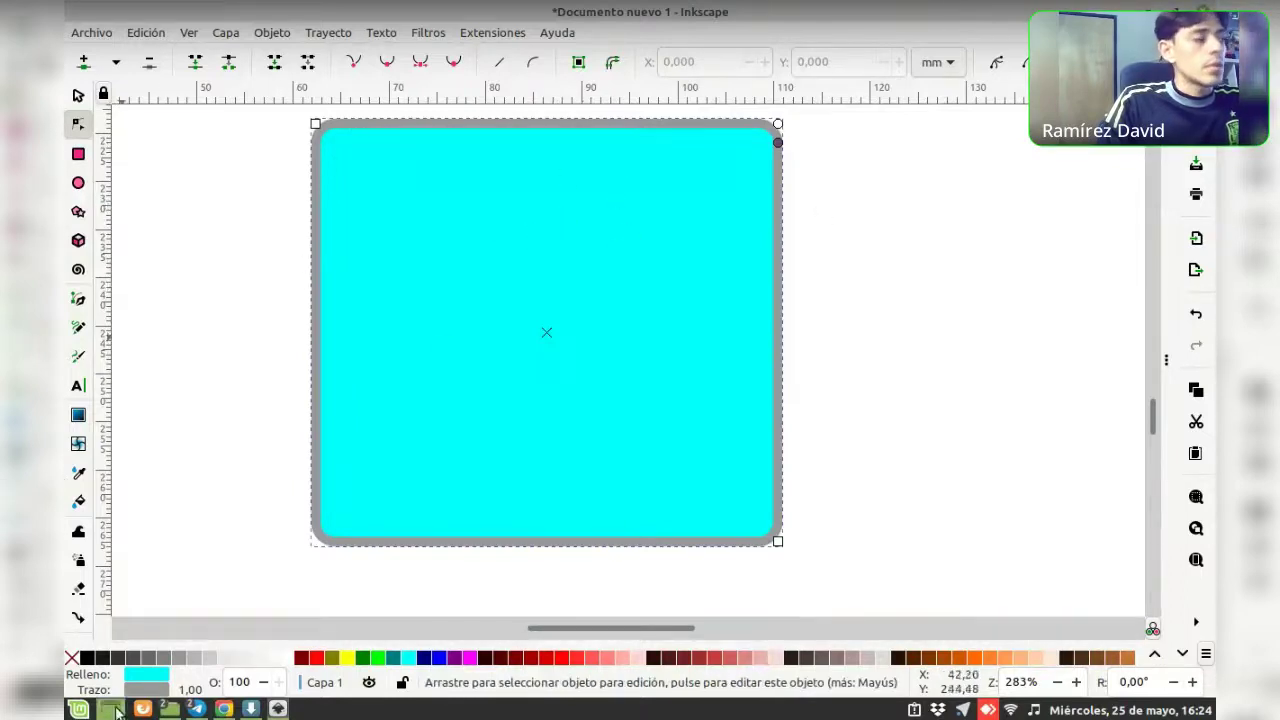
Try white, yellow, green and teal fills and outlines on the rounded rectangle
{"action": "left_click", "coordinate": [291, 658]}
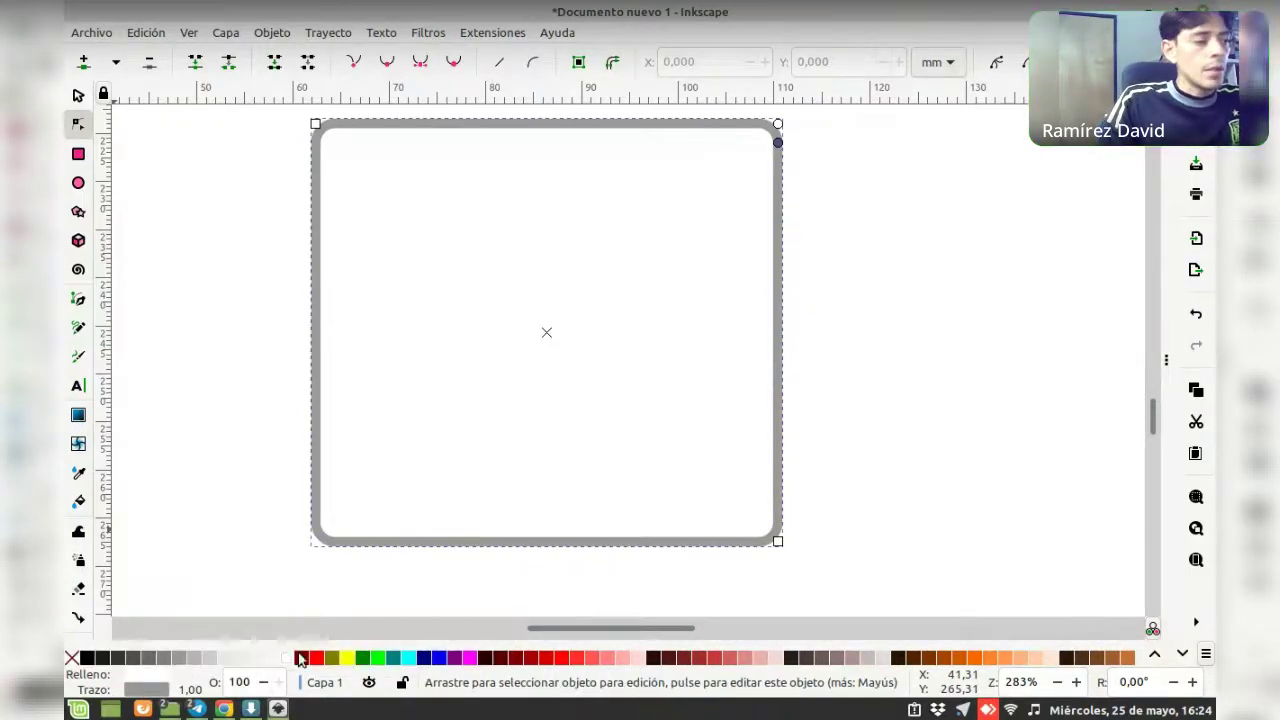
{"action": "left_click", "coordinate": [352, 660], "text": "shift"}
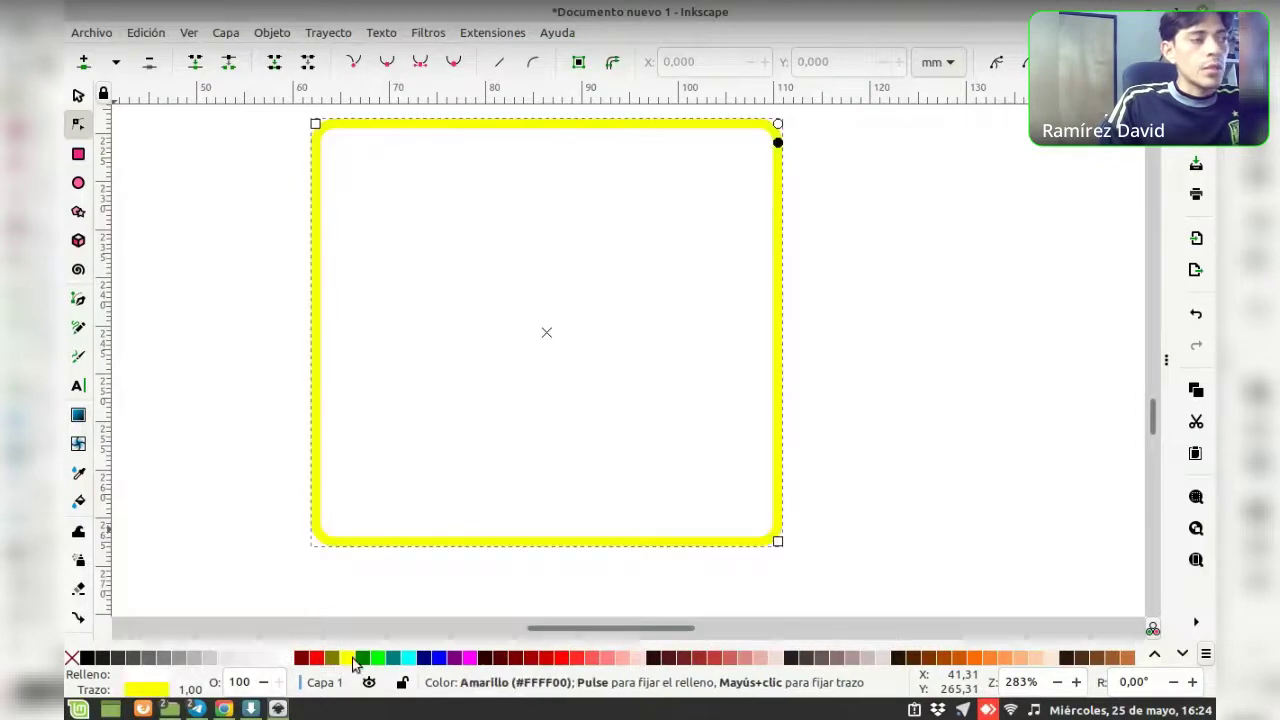
{"action": "left_click", "coordinate": [364, 660], "text": "shift"}
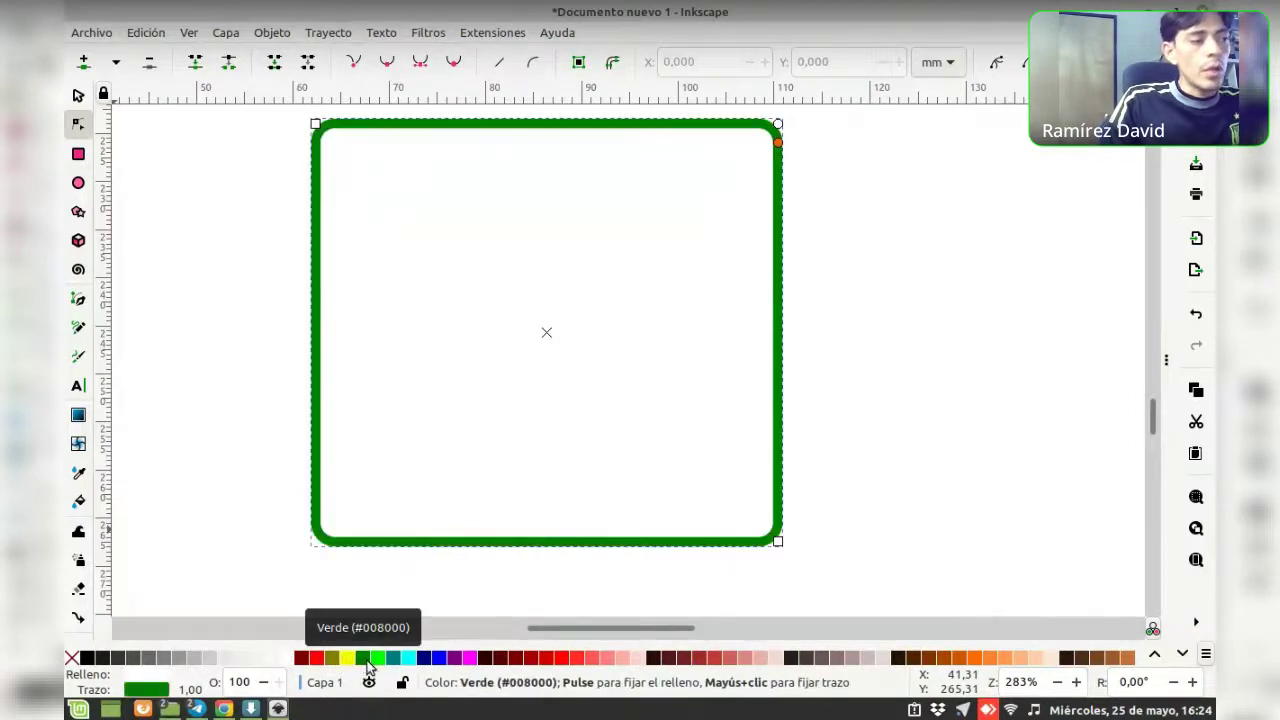
{"action": "left_click", "coordinate": [365, 660]}
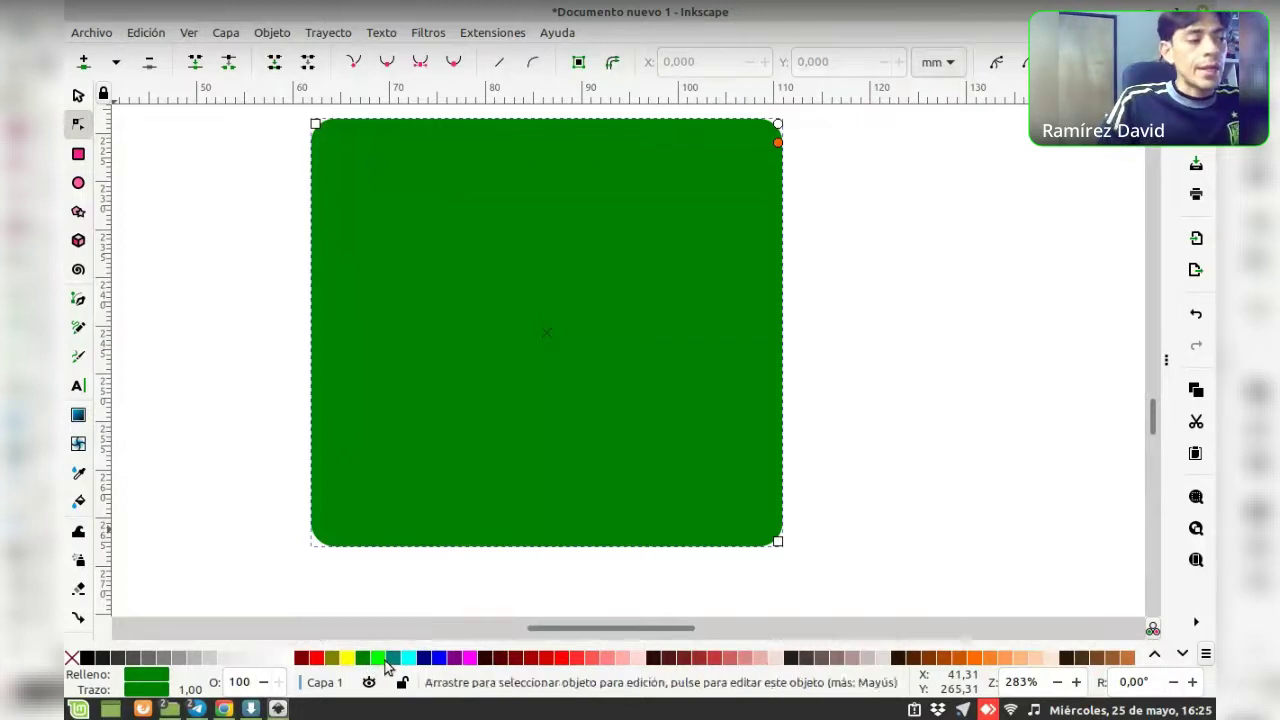
{"action": "left_click", "coordinate": [393, 658]}
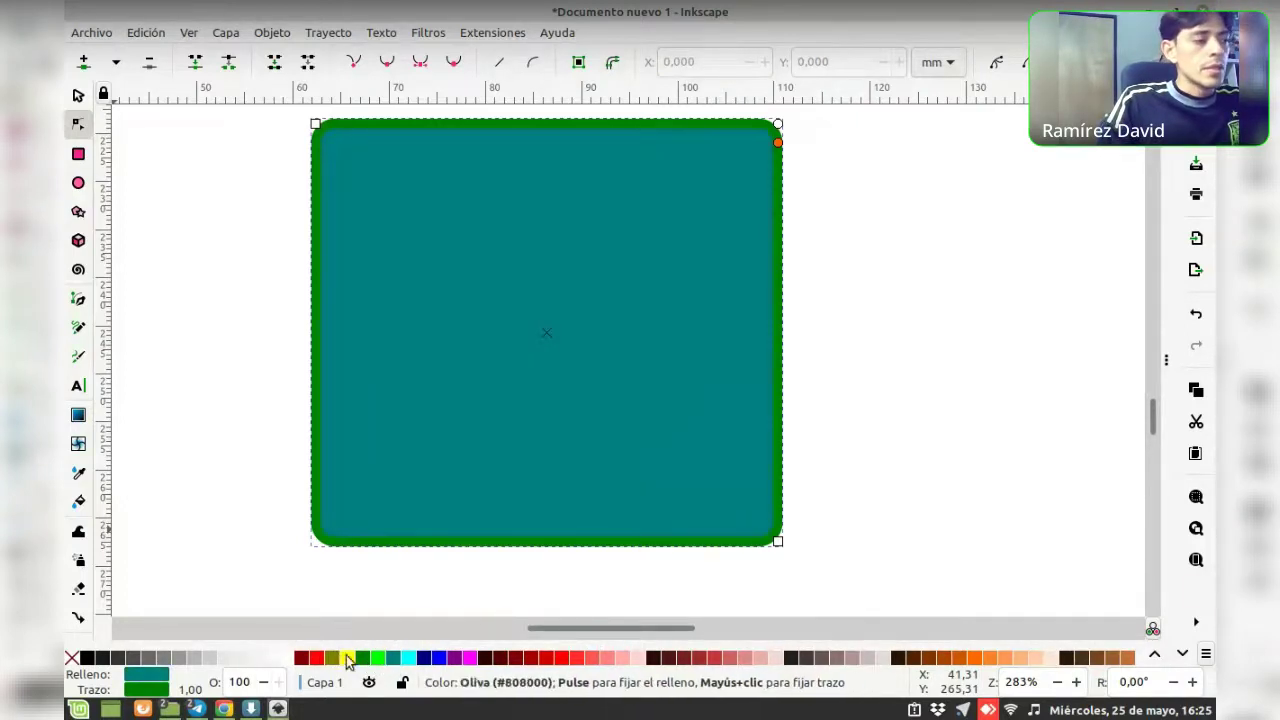
{"action": "left_click", "coordinate": [288, 658]}
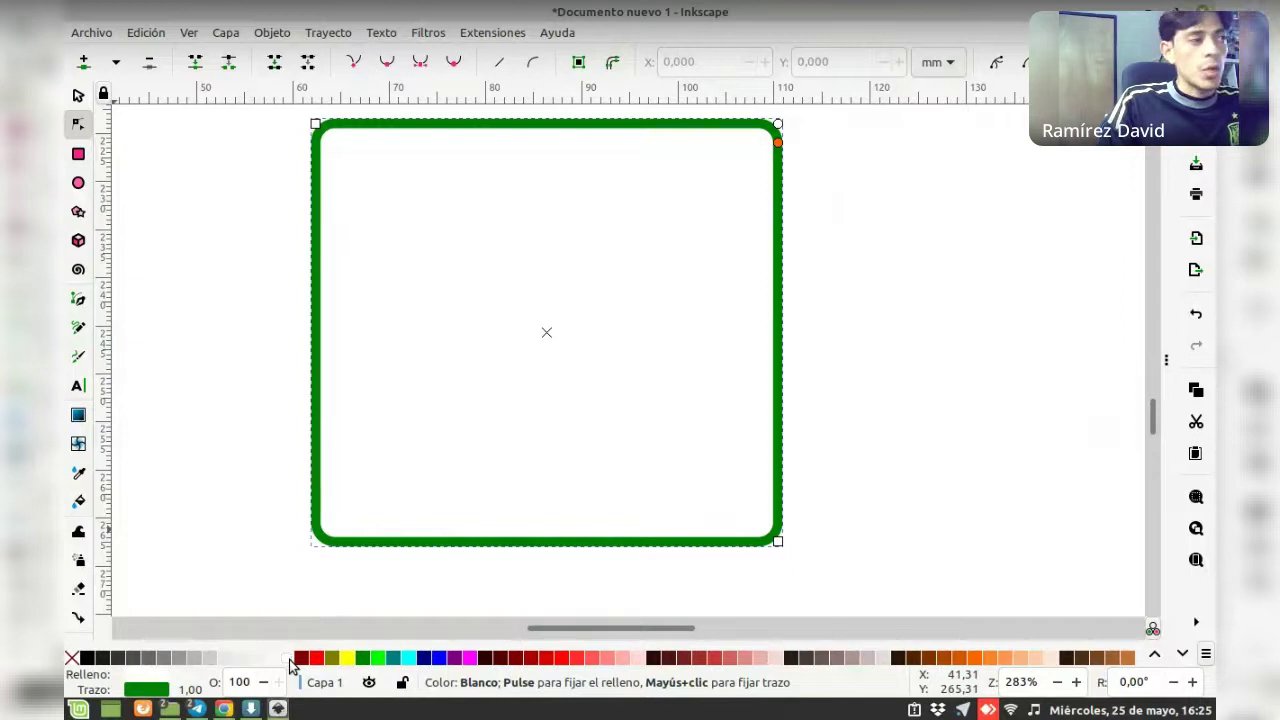
{"action": "left_click", "coordinate": [290, 660], "text": "shift"}
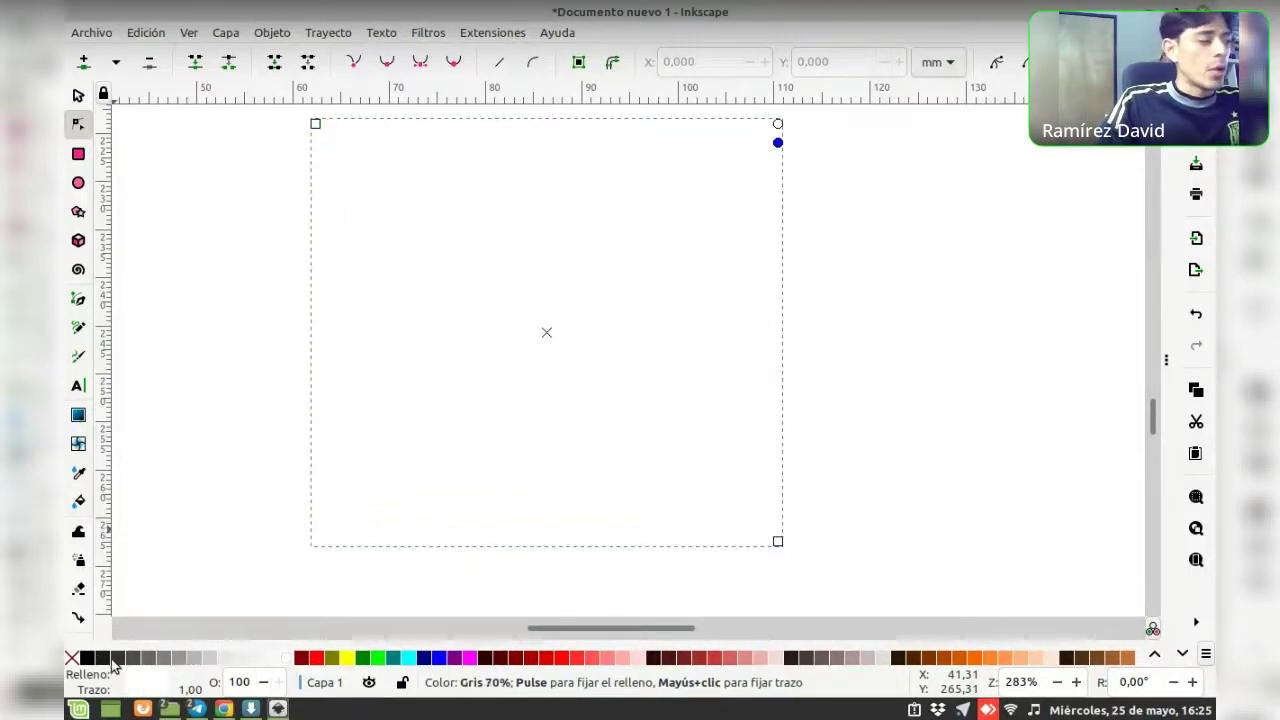
Settle on a white (Blanco) fill with a Gris 40% outline, then zoom out and deselect
{"action": "left_click", "coordinate": [178, 660]}
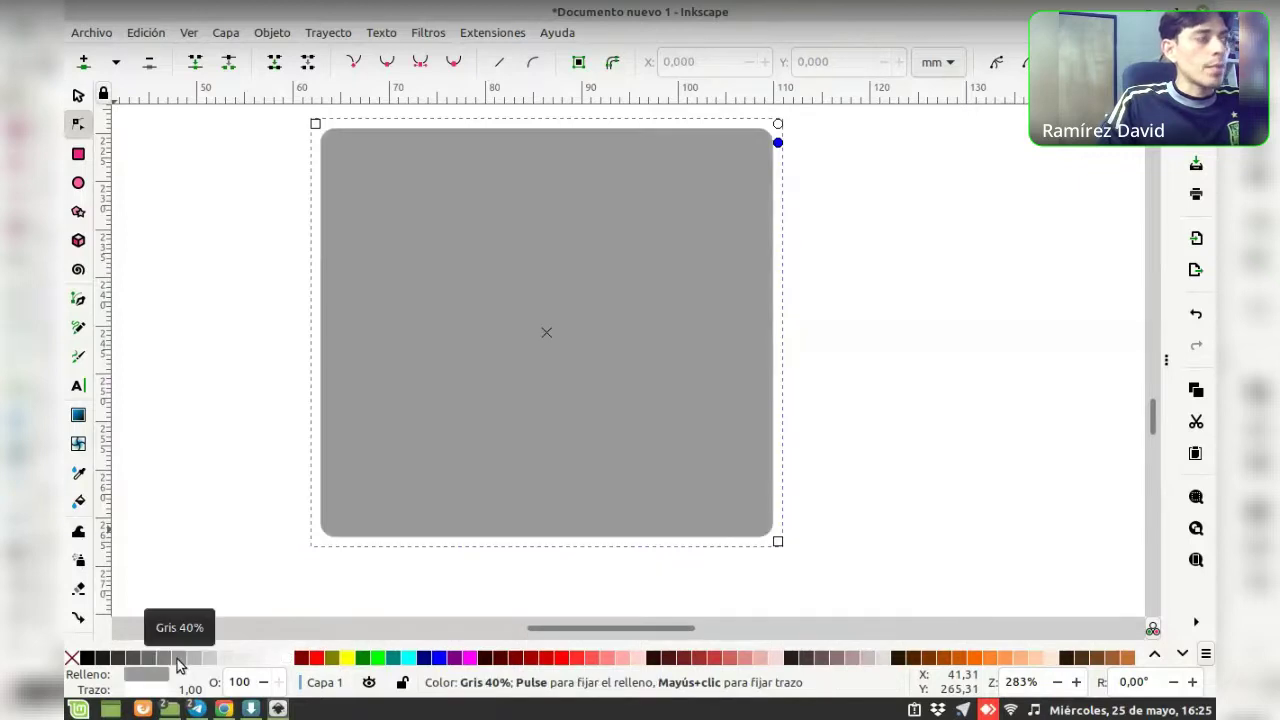
{"action": "left_click", "coordinate": [178, 663], "text": "shift"}
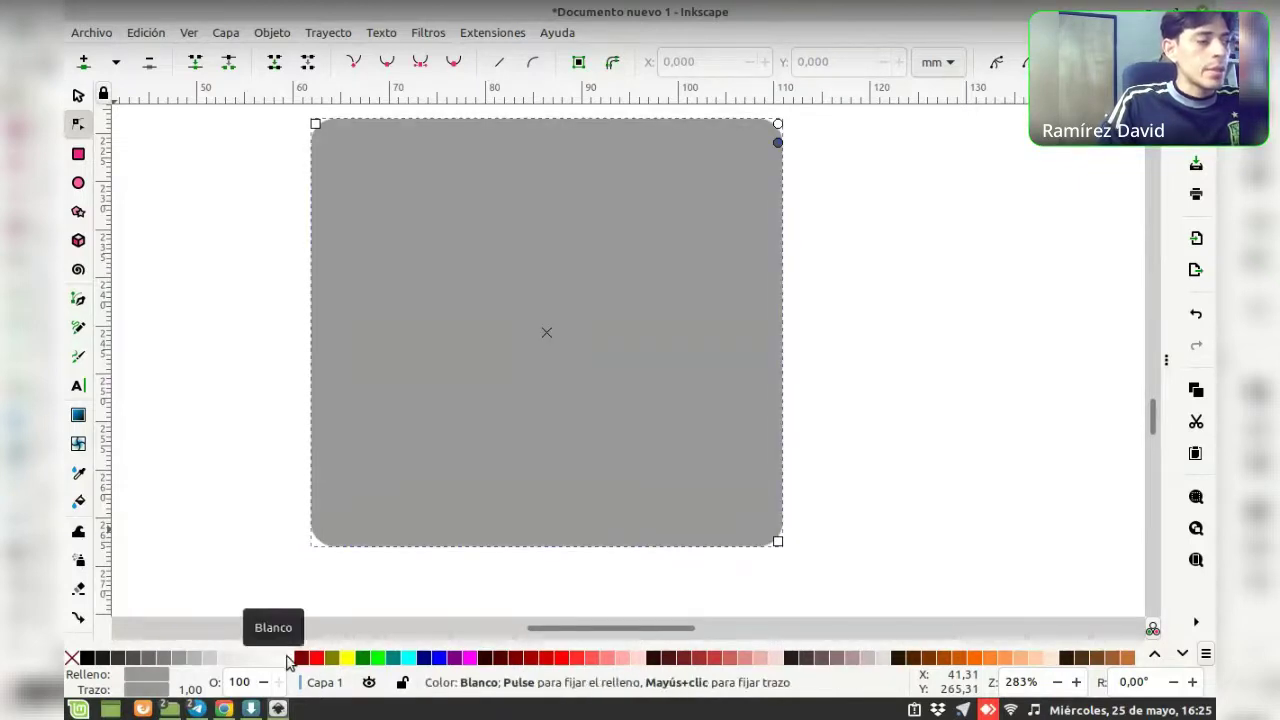
{"action": "left_click", "coordinate": [288, 660]}
{"action": "scroll", "coordinate": [550, 330], "scroll_direction": "down", "scroll_amount": 1}
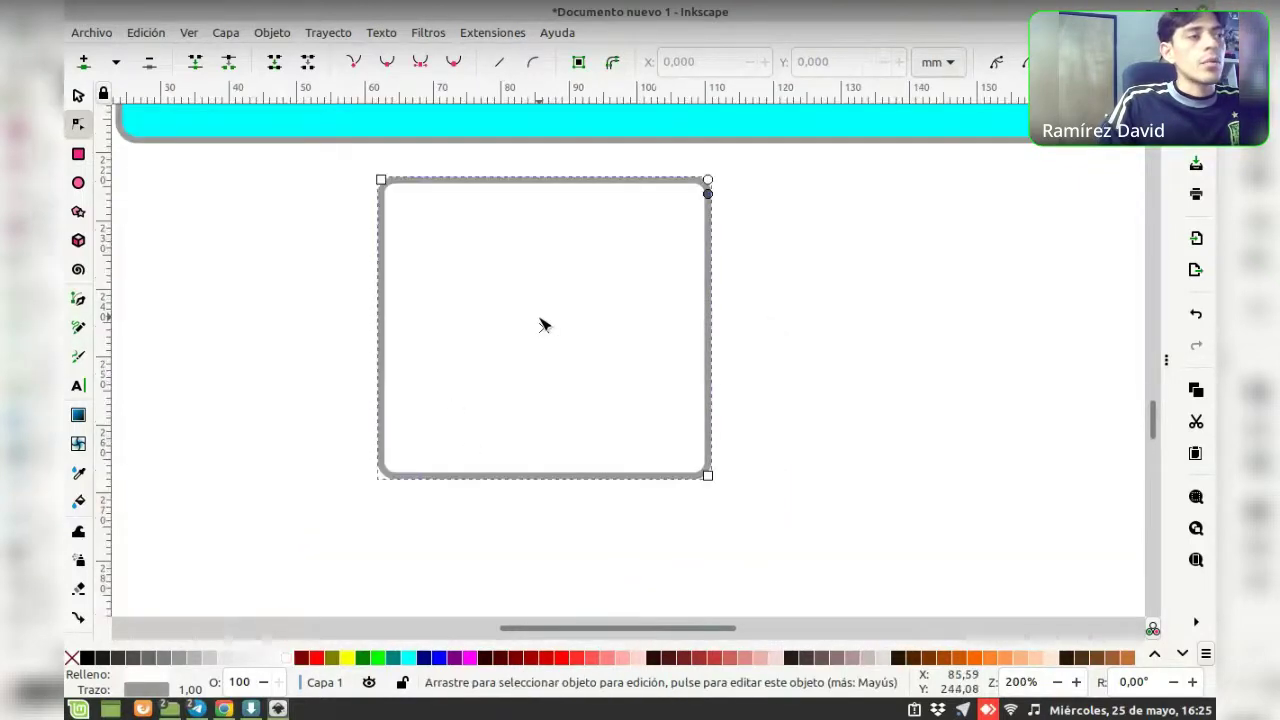
{"action": "scroll", "coordinate": [543, 323], "scroll_direction": "down", "scroll_amount": 1}
{"action": "scroll", "coordinate": [546, 325], "scroll_direction": "down", "scroll_amount": 2}
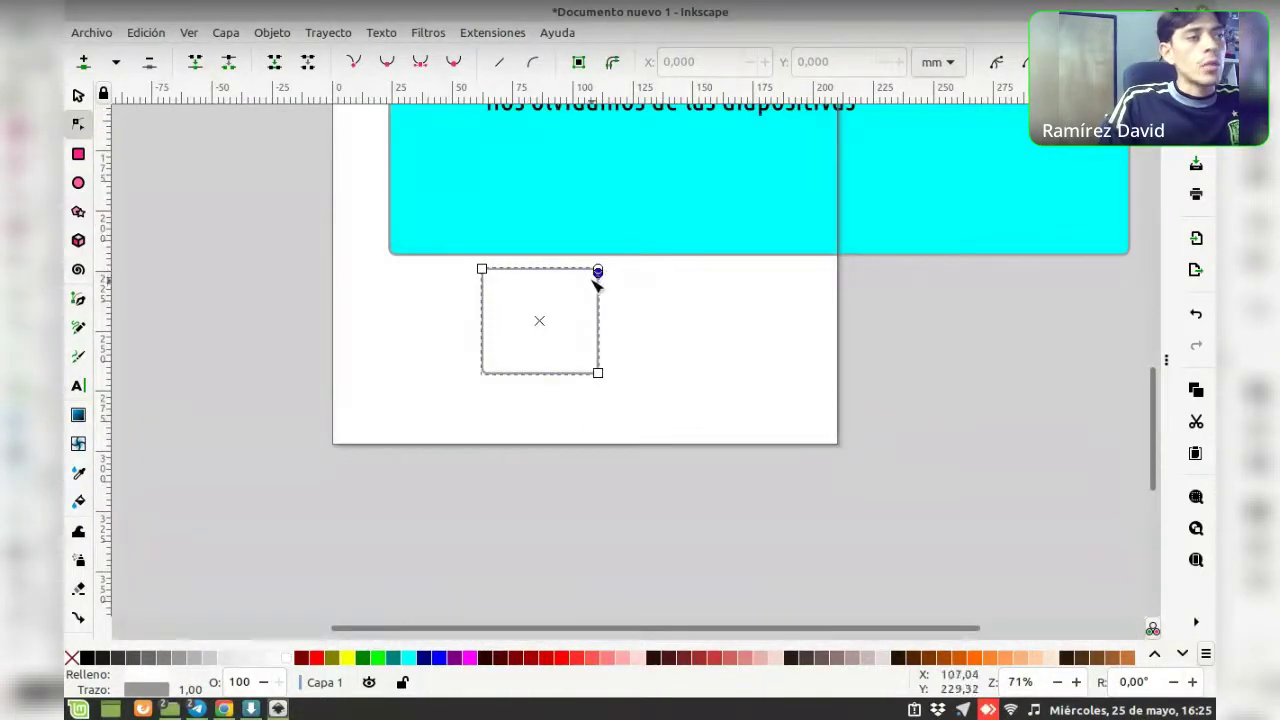
{"action": "left_click", "coordinate": [557, 290]}
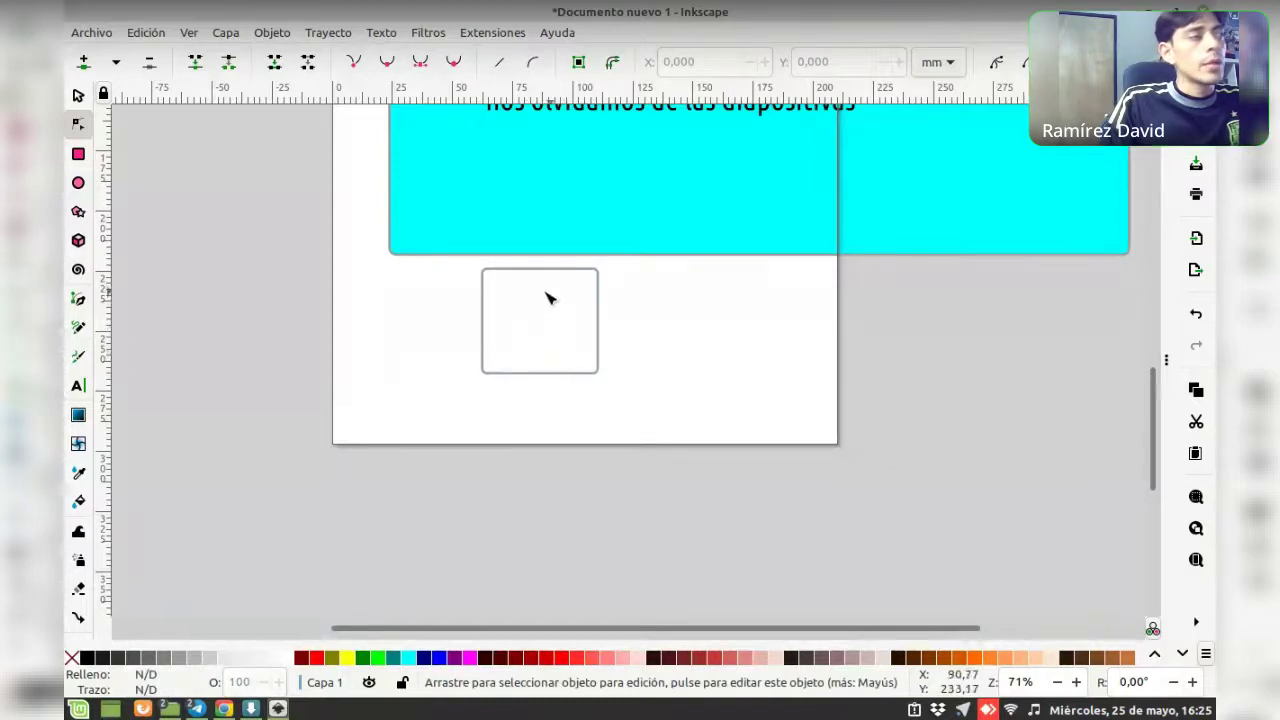
Move the white rectangle up into the cyan slide beneath the text
{"action": "left_click", "coordinate": [78, 97]}
{"action": "left_click", "coordinate": [487, 289]}
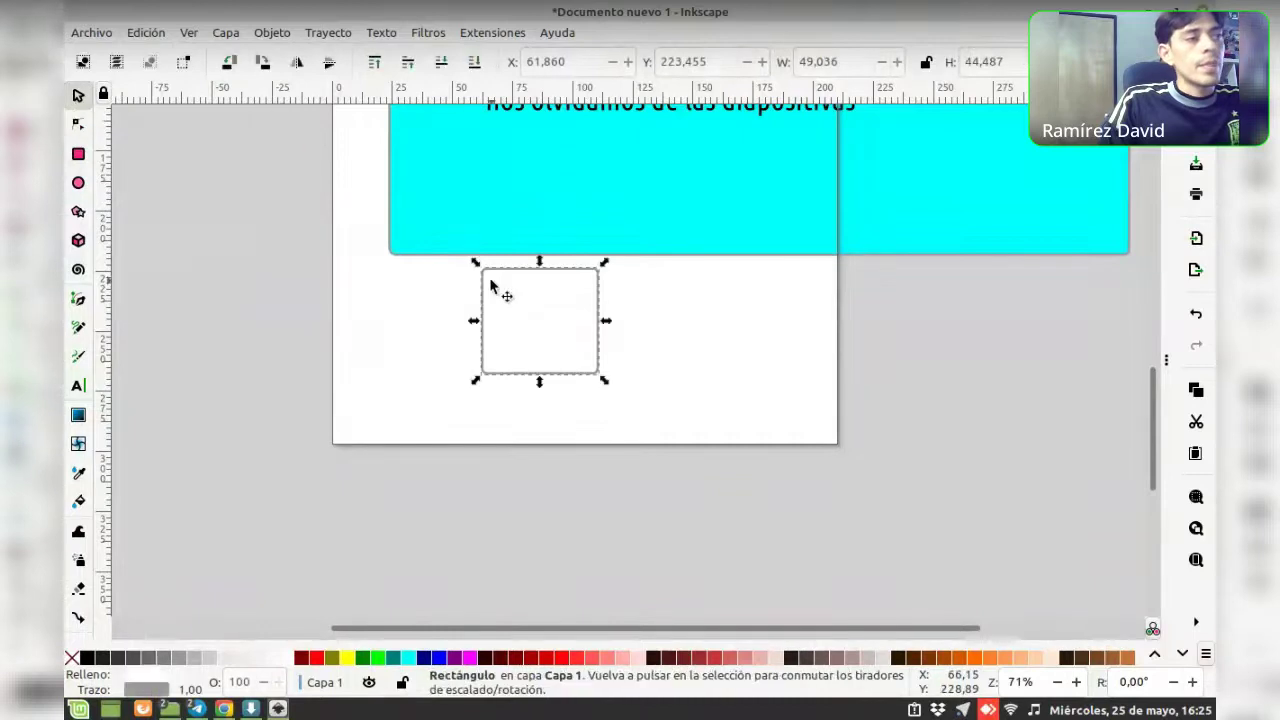
{"action": "left_click_drag", "start_coordinate": [487, 290], "coordinate": [598, 191]}
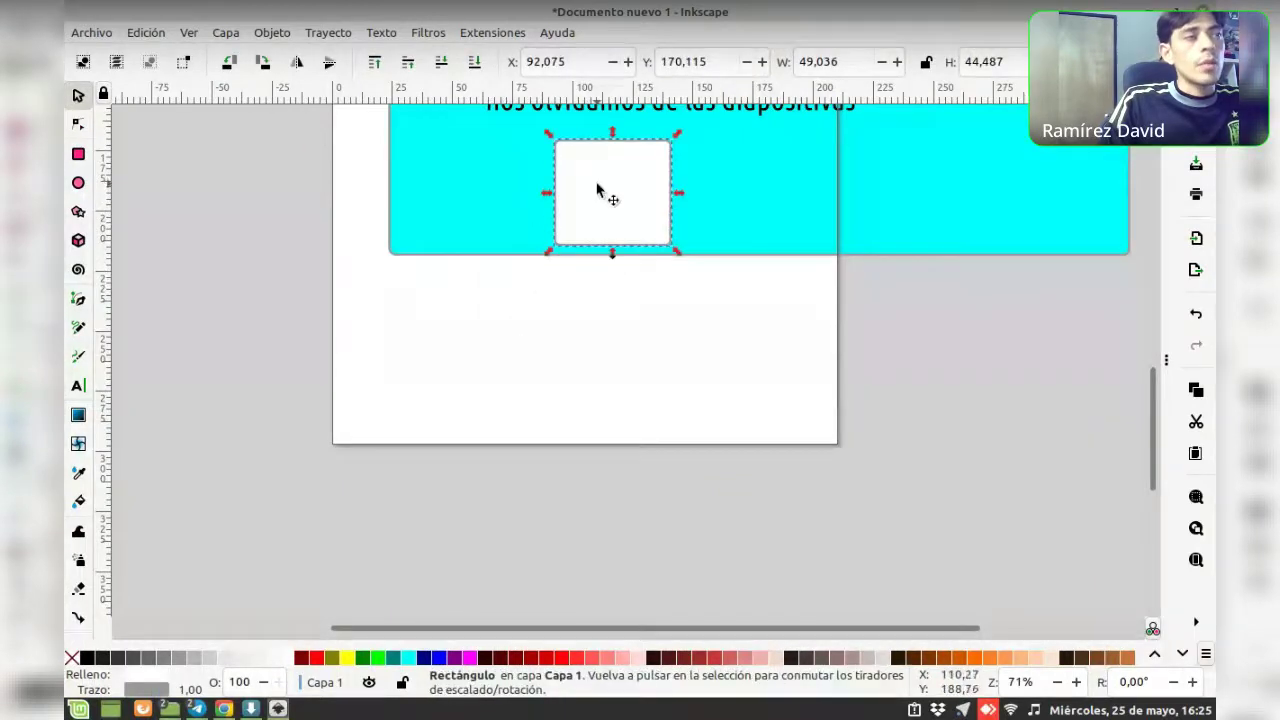
{"action": "scroll", "coordinate": [617, 206], "scroll_direction": "up", "scroll_amount": 3}
{"action": "scroll", "coordinate": [617, 206], "scroll_direction": "up", "scroll_amount": 2}
{"action": "scroll", "coordinate": [663, 246], "scroll_direction": "up", "scroll_amount": 1}
{"action": "scroll", "coordinate": [526, 266], "scroll_direction": "right", "scroll_amount": 3}
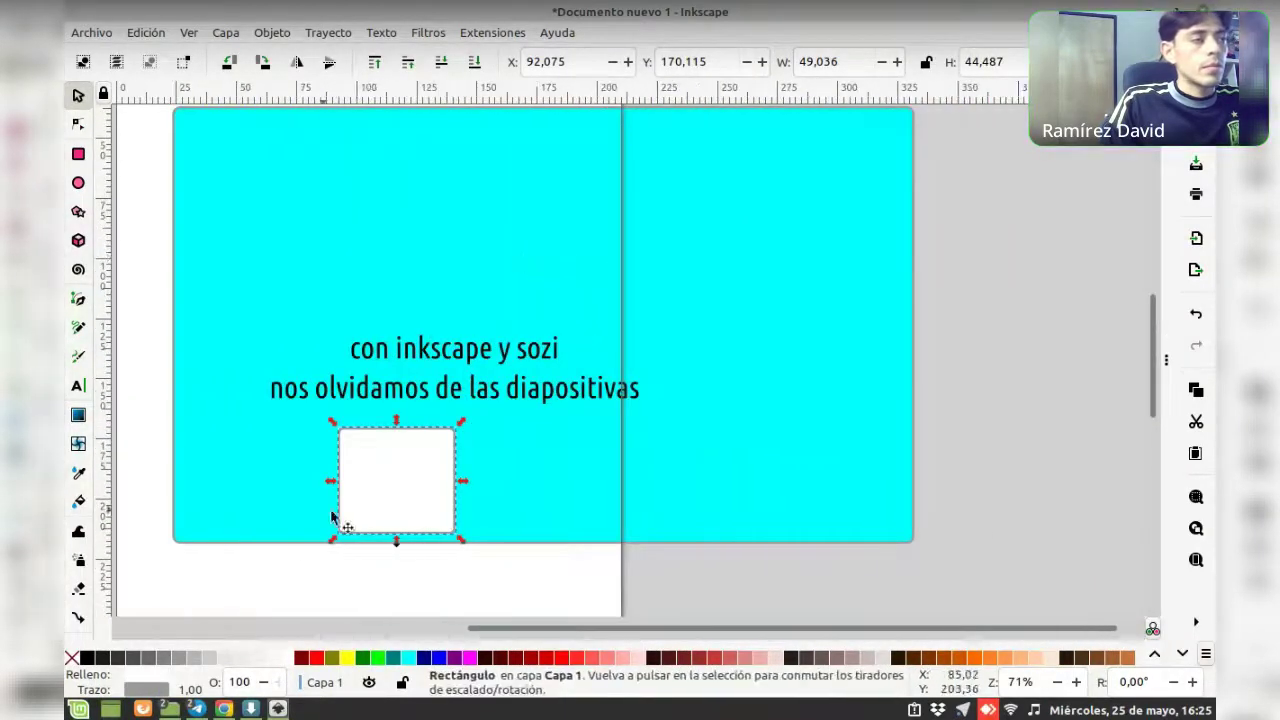
{"action": "left_click_drag", "start_coordinate": [408, 490], "coordinate": [457, 480]}
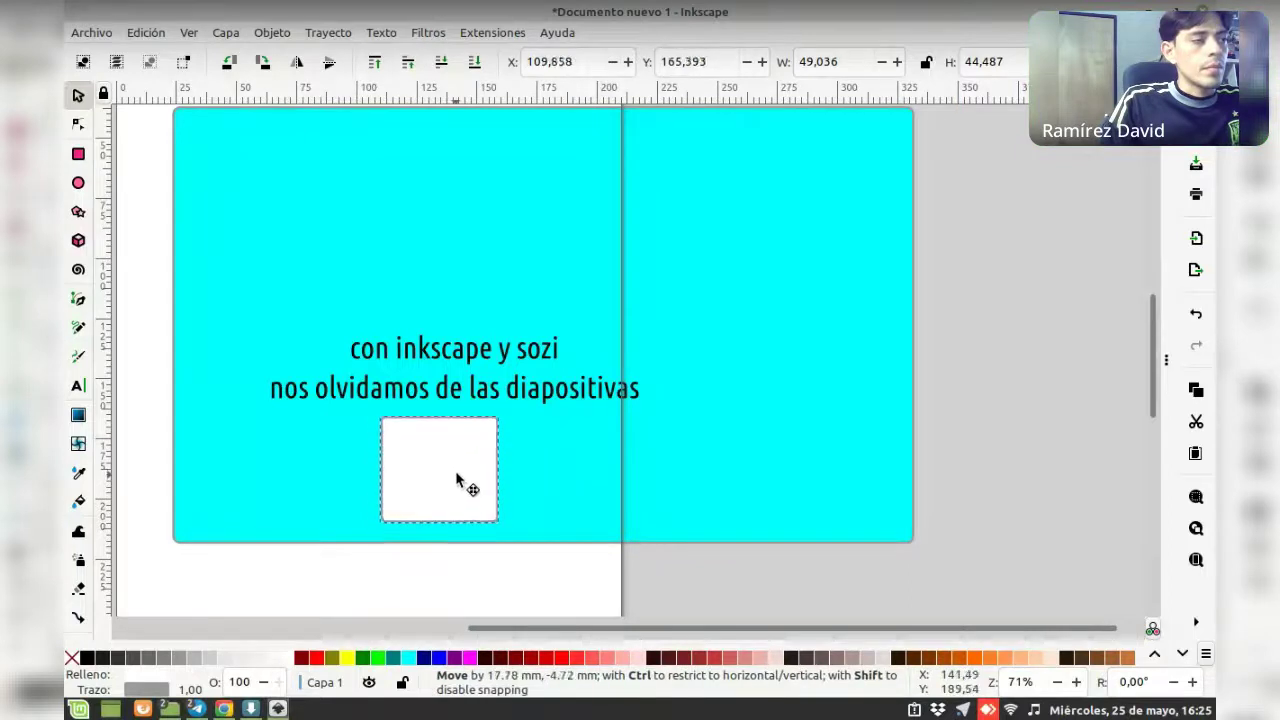
Experiment with scaling and rotating the rectangle, leaving it upright and slightly smaller
{"action": "left_click", "coordinate": [474, 480]}
{"action": "left_click", "coordinate": [484, 455]}
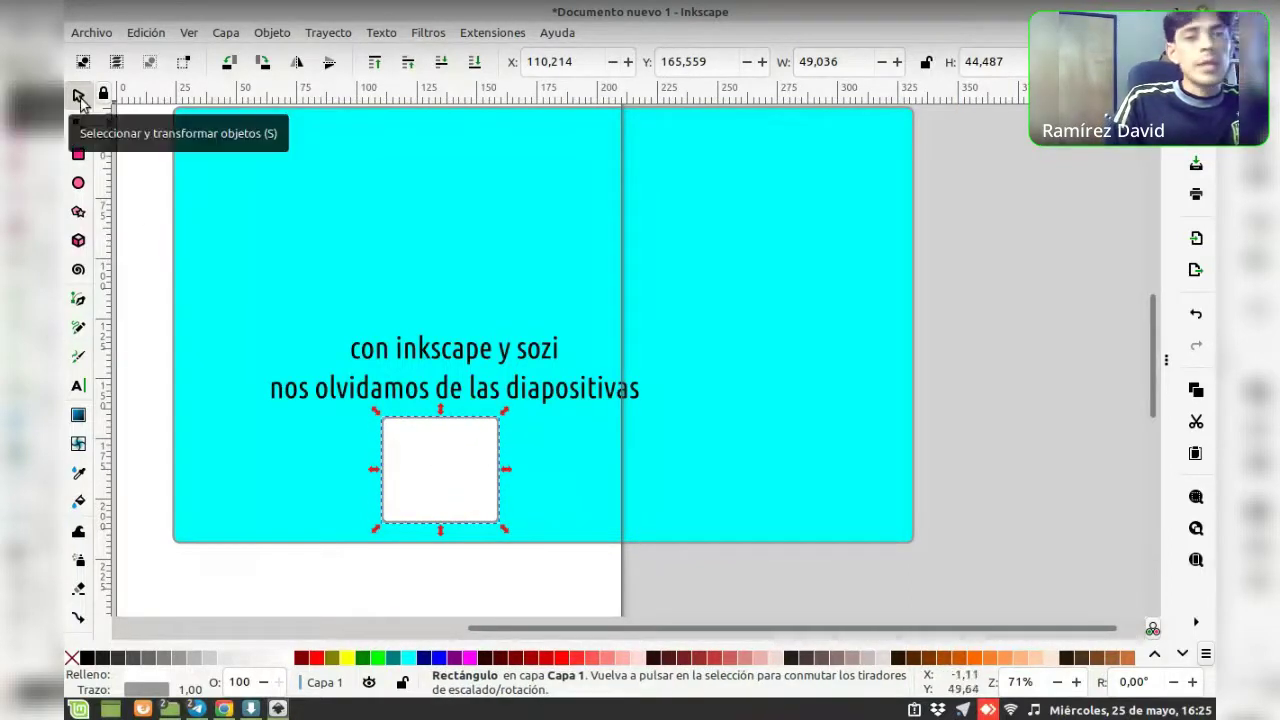
{"action": "left_click", "coordinate": [486, 462]}
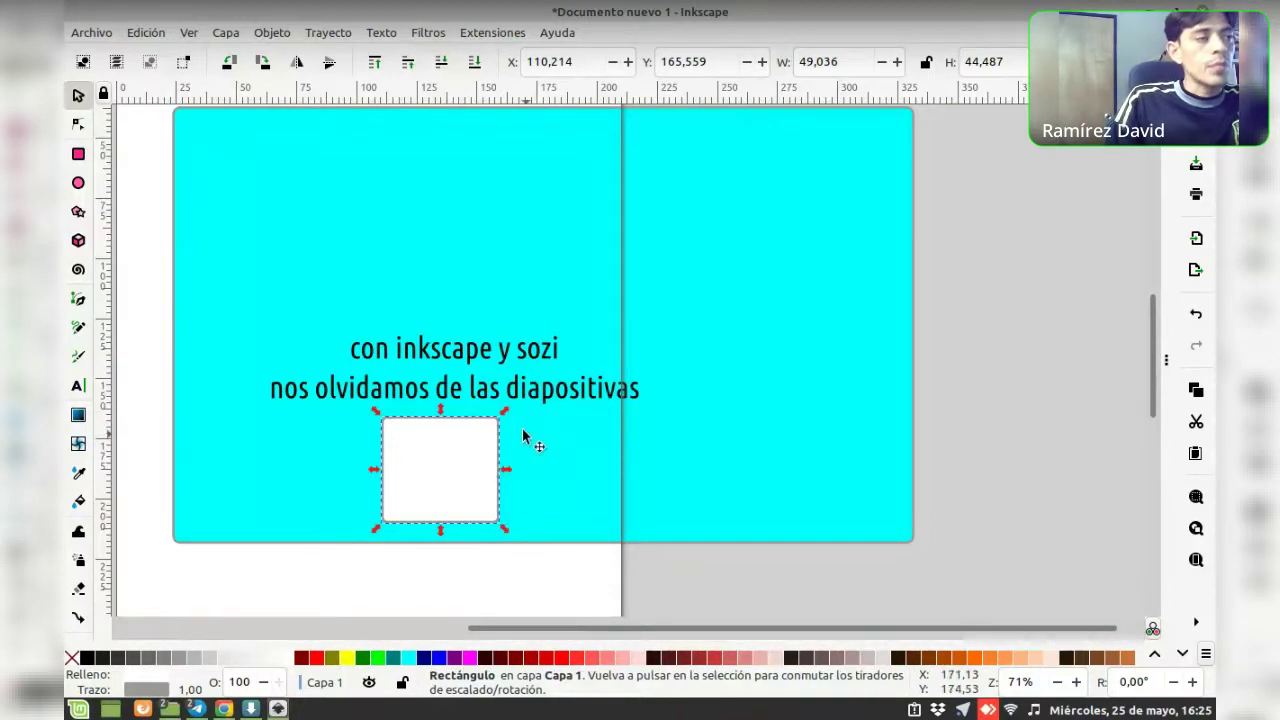
{"action": "left_click_drag", "start_coordinate": [506, 410], "coordinate": [435, 450]}
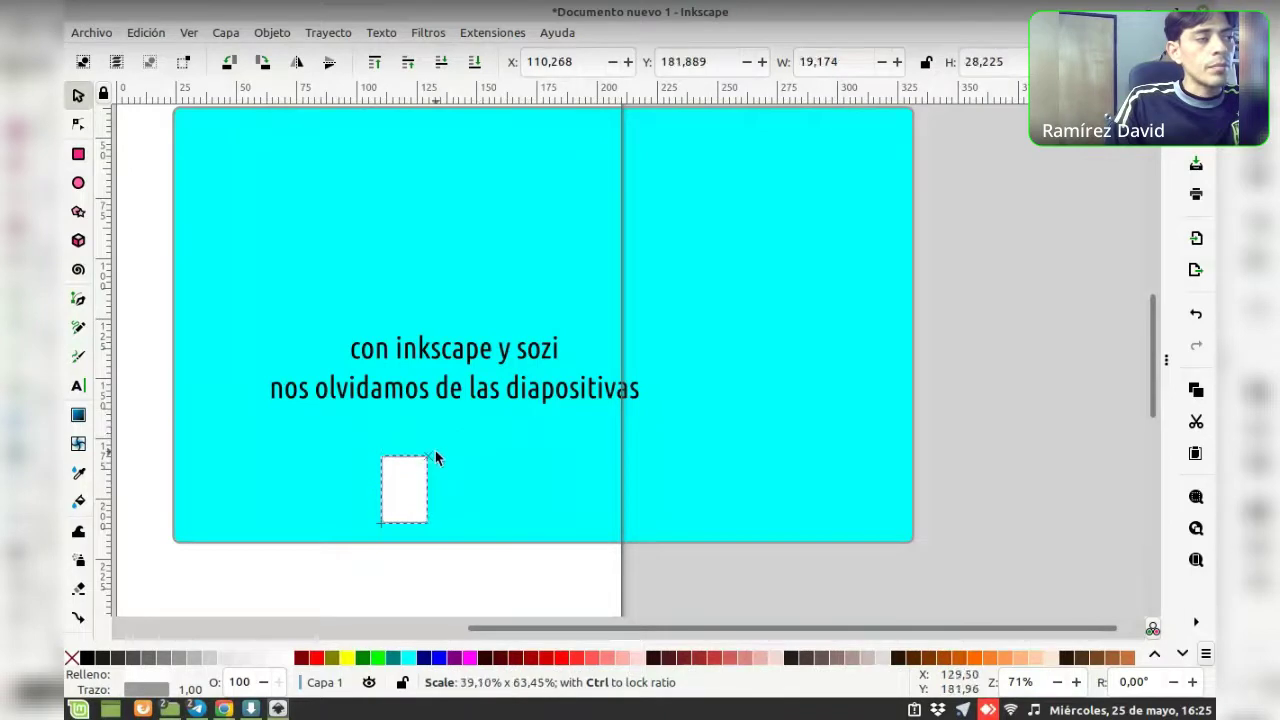
{"action": "left_click_drag", "start_coordinate": [435, 450], "coordinate": [502, 416]}
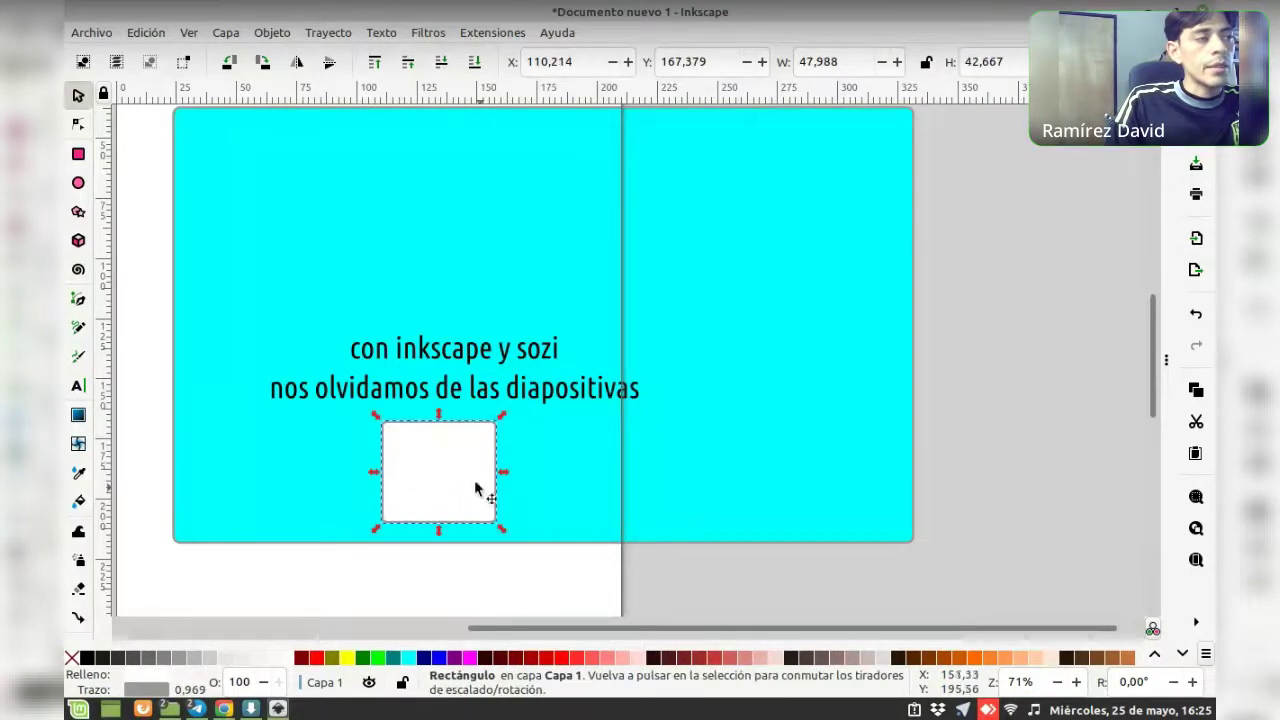
{"action": "left_click", "coordinate": [465, 468]}
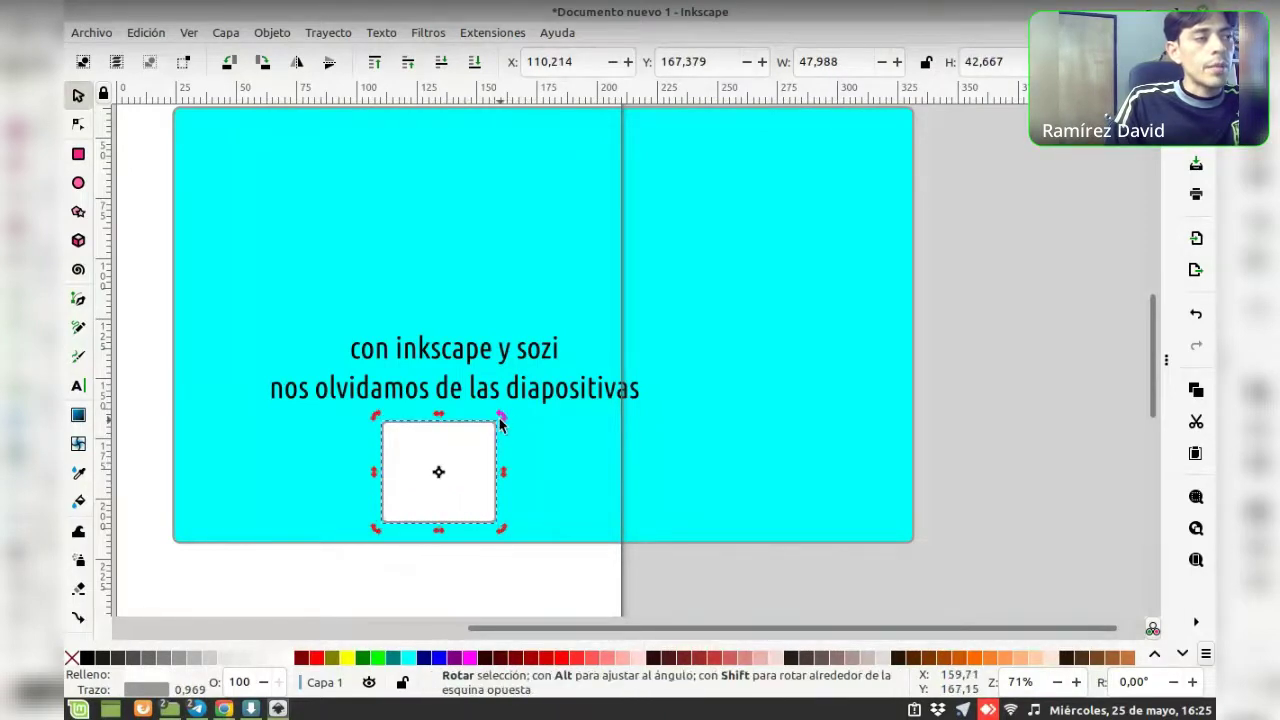
{"action": "mouse_move", "coordinate": [511, 420]}
{"action": "left_mouse_down"}
{"action": "mouse_move", "coordinate": [473, 558]}
{"action": "mouse_move", "coordinate": [500, 434]}
{"action": "left_mouse_up"}
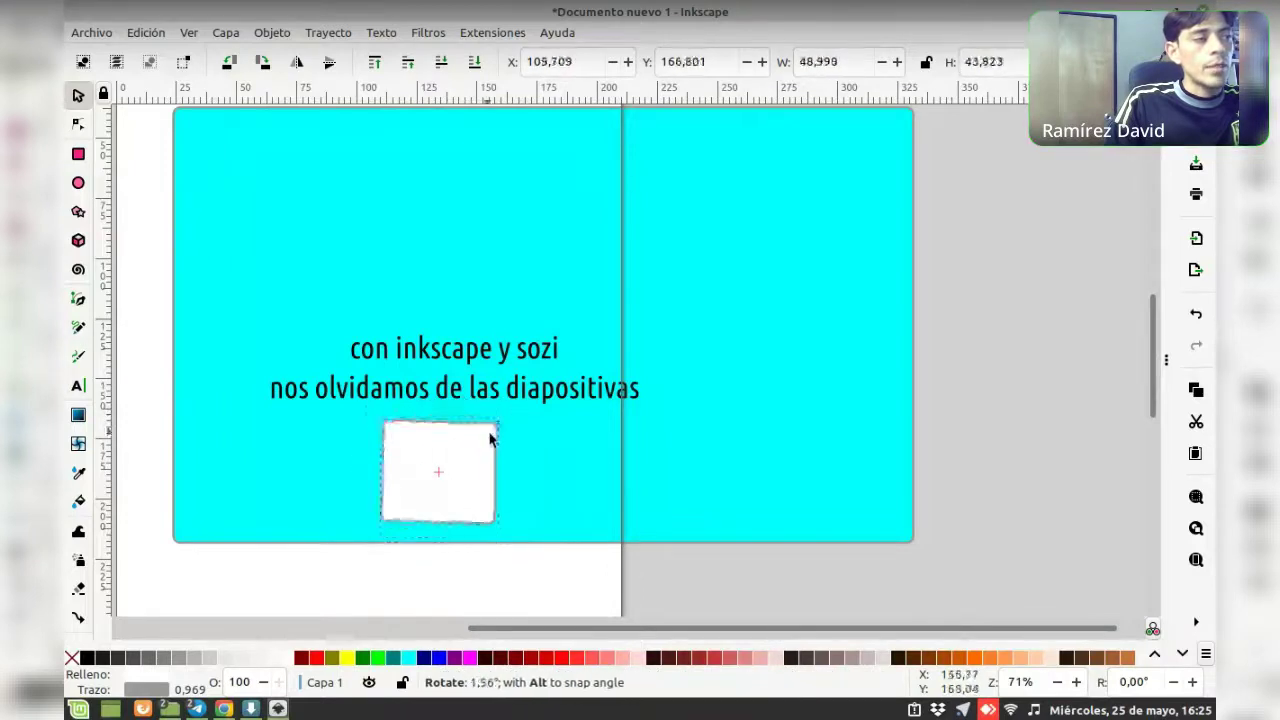
{"action": "left_click_drag", "start_coordinate": [500, 434], "coordinate": [499, 424]}
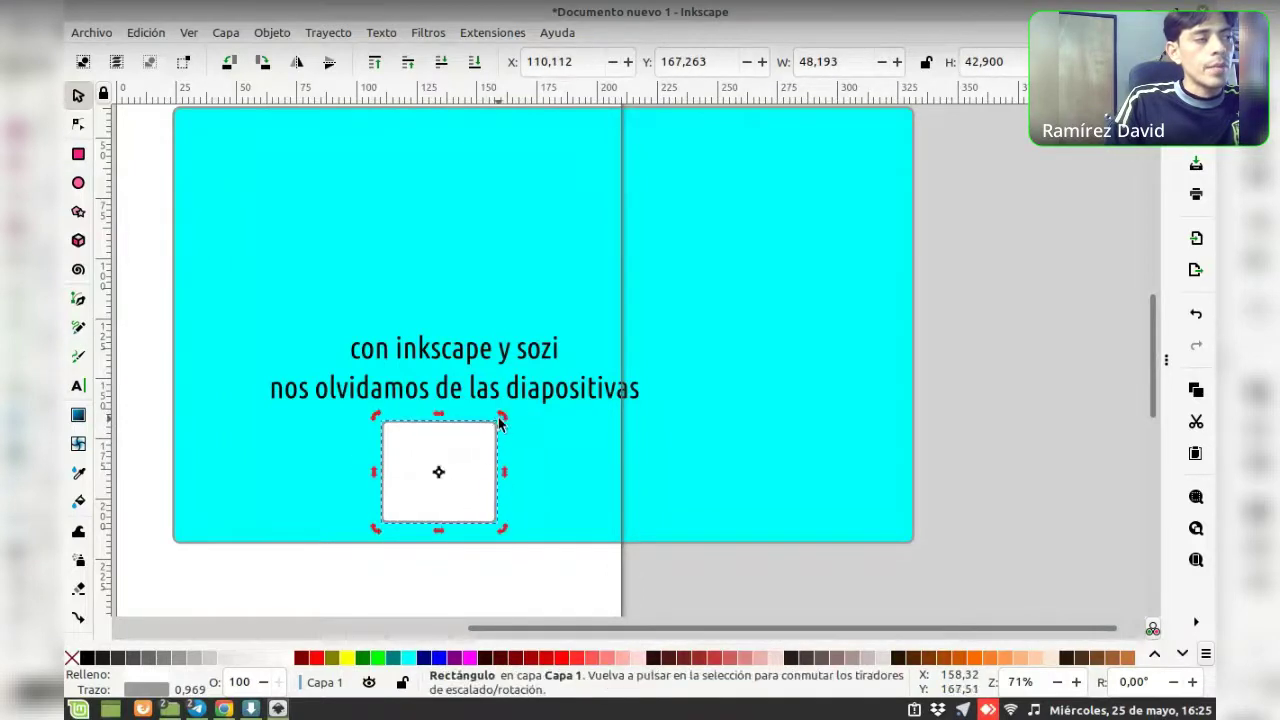
{"action": "left_click", "coordinate": [476, 472]}
{"action": "left_click_drag", "start_coordinate": [503, 528], "coordinate": [495, 529]}
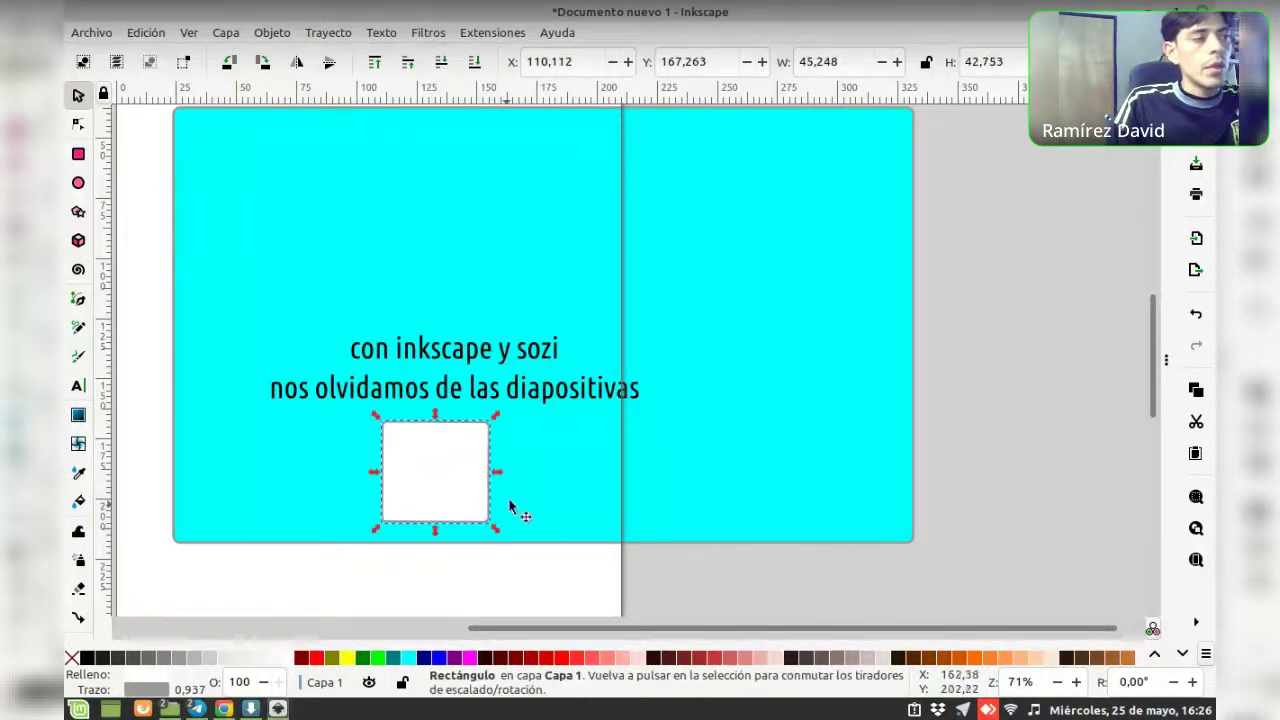
Position the rectangle just under the text and nudge the two-line text up slightly
{"action": "left_click", "coordinate": [545, 578]}
{"action": "left_click", "coordinate": [440, 453]}
{"action": "mouse_move", "coordinate": [440, 453]}
{"action": "left_mouse_down"}
{"action": "mouse_move", "coordinate": [462, 455]}
{"action": "mouse_move", "coordinate": [493, 490]}
{"action": "left_mouse_up"}
{"action": "left_click_drag", "start_coordinate": [400, 352], "coordinate": [398, 342]}
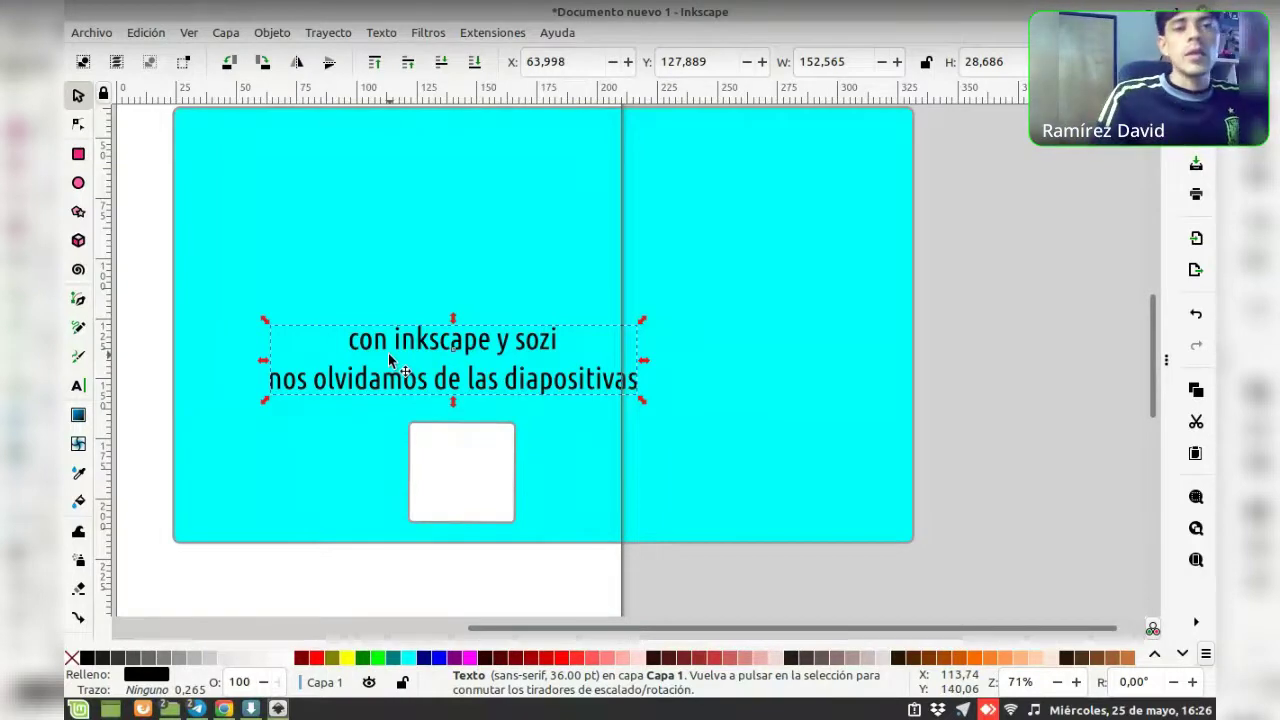
Nudge the white rounded rectangle slightly upward, closer beneath the two-line text
{"action": "scroll", "coordinate": [514, 309], "scroll_direction": "up", "scroll_amount": 2}
{"action": "scroll", "coordinate": [520, 300], "scroll_direction": "down", "scroll_amount": 2}
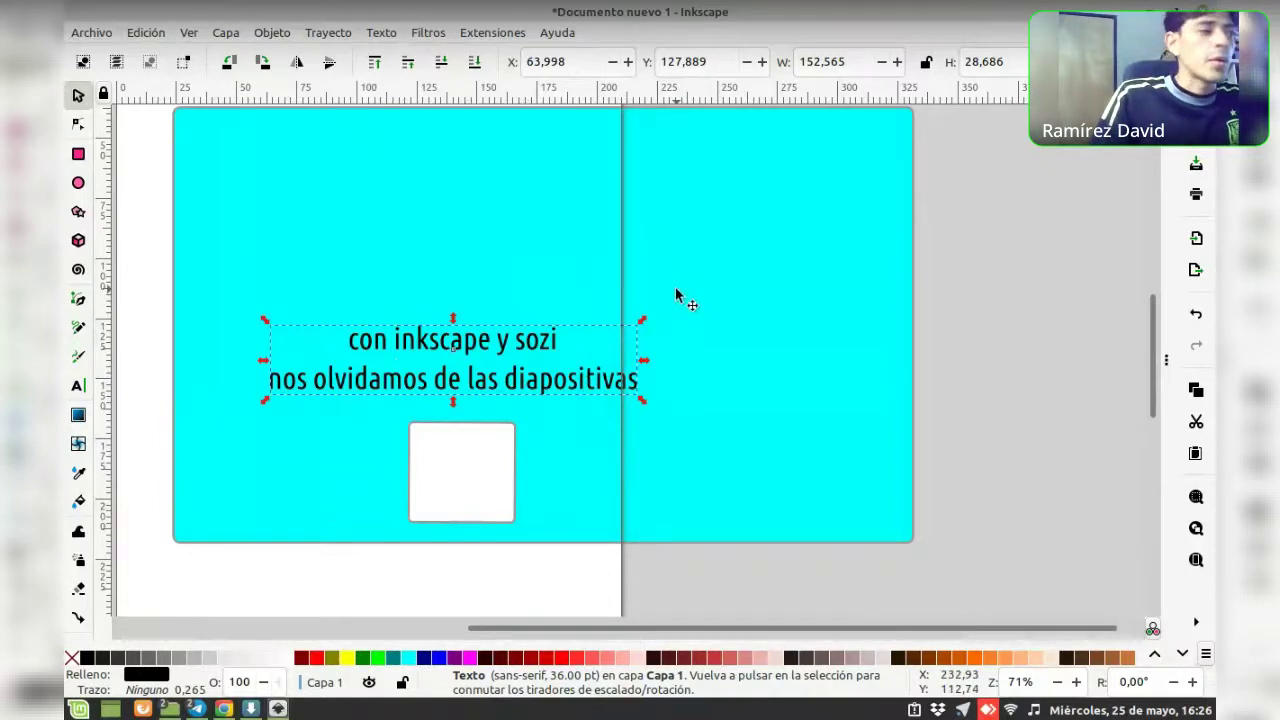
{"action": "left_click", "coordinate": [467, 457]}
{"action": "left_click_drag", "start_coordinate": [470, 461], "coordinate": [467, 454]}
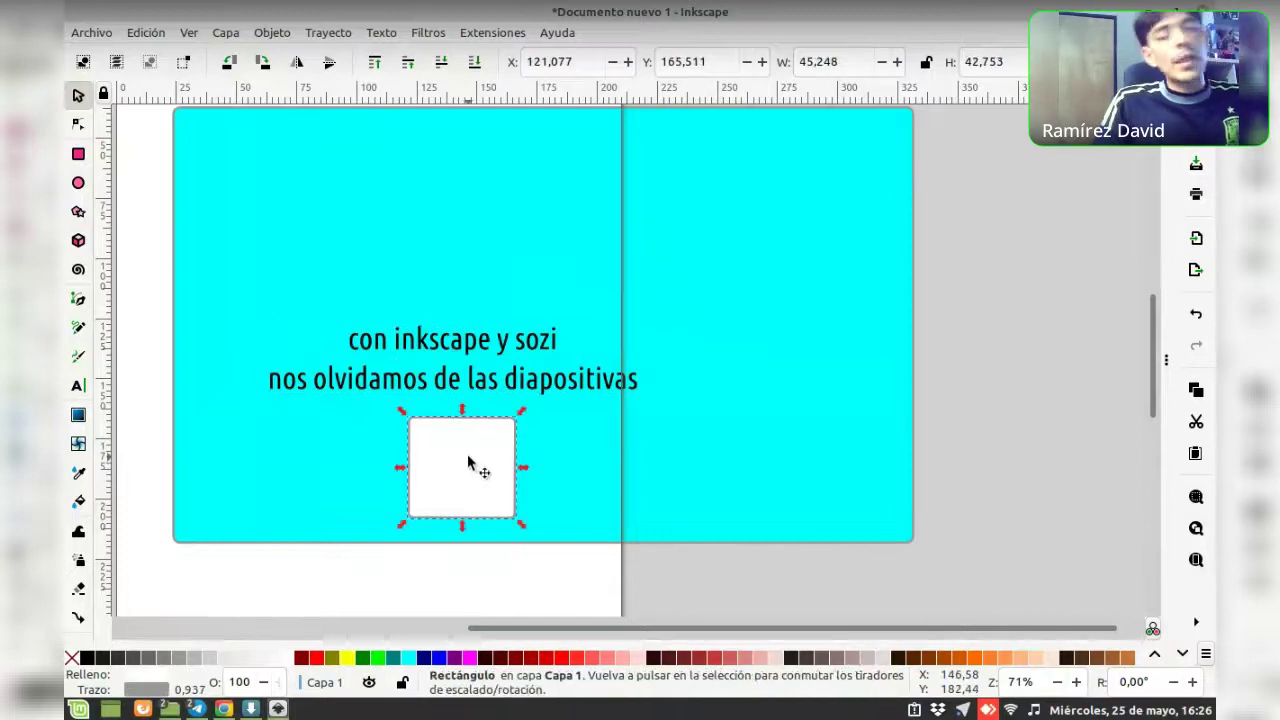
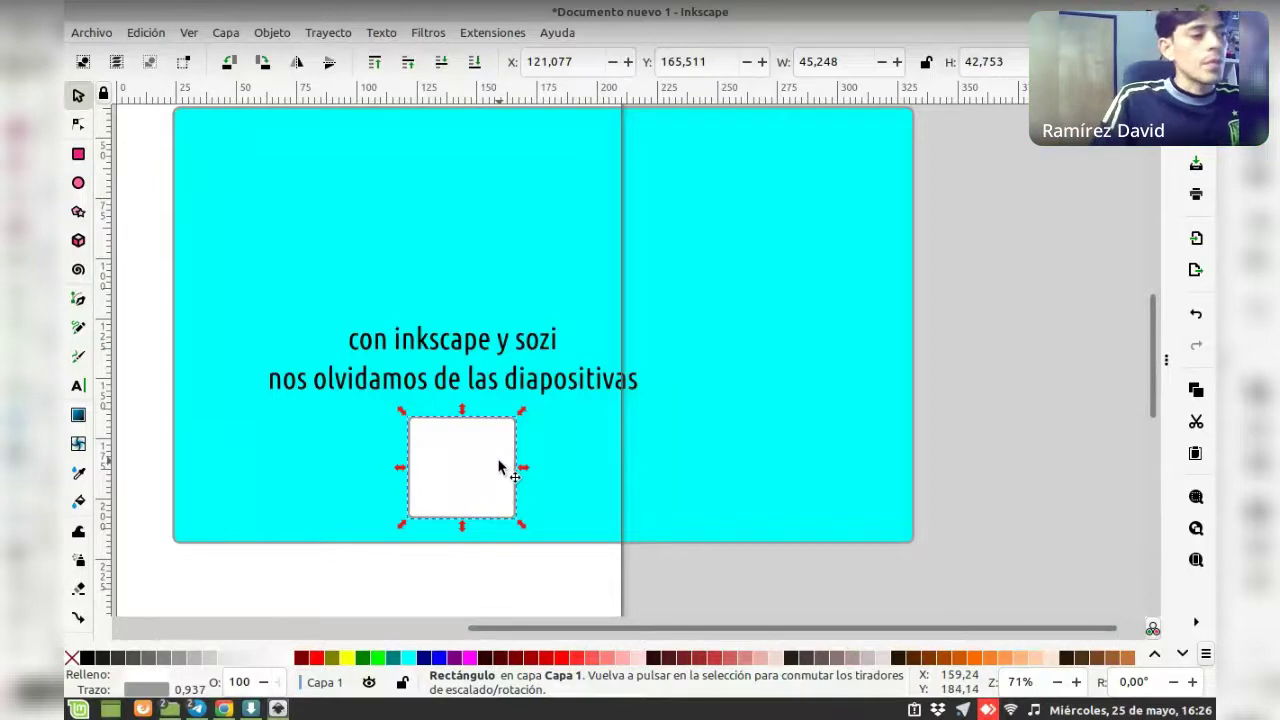
Nudge the white card up, then duplicate it, tilt the copy and send it behind the original
{"action": "left_click", "coordinate": [488, 487]}
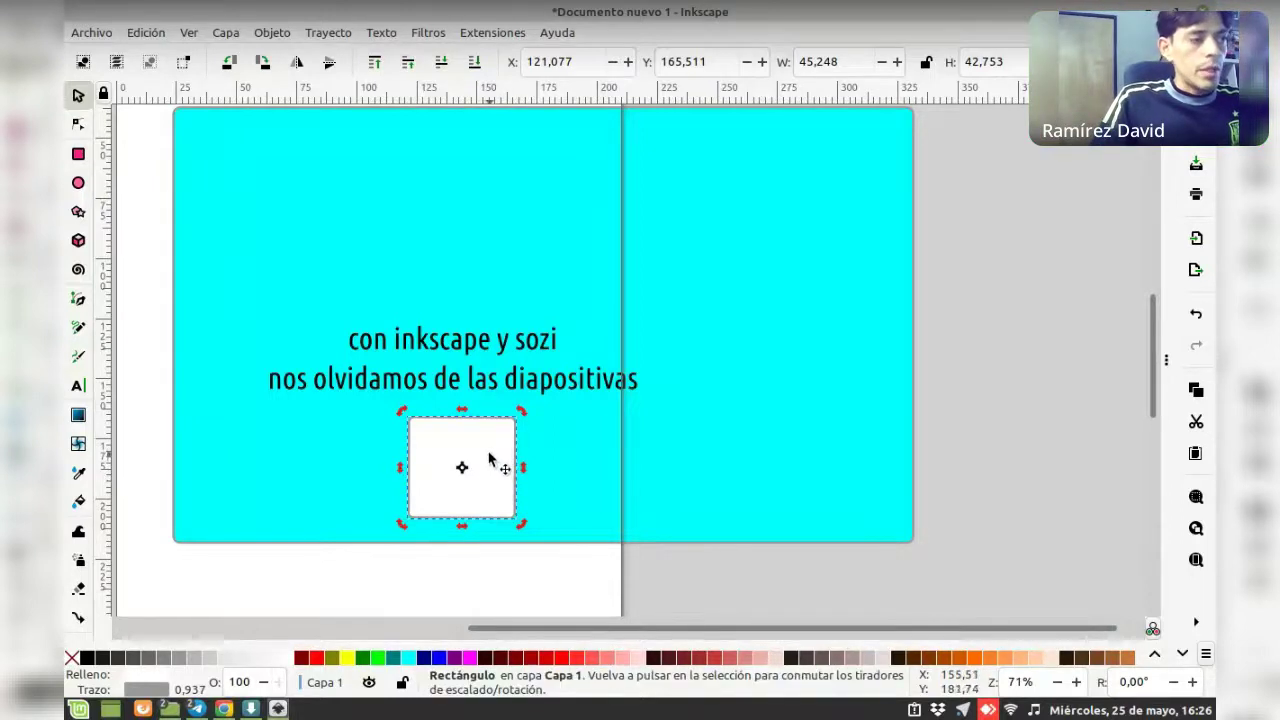
{"action": "left_click_drag", "start_coordinate": [484, 437], "coordinate": [488, 428]}
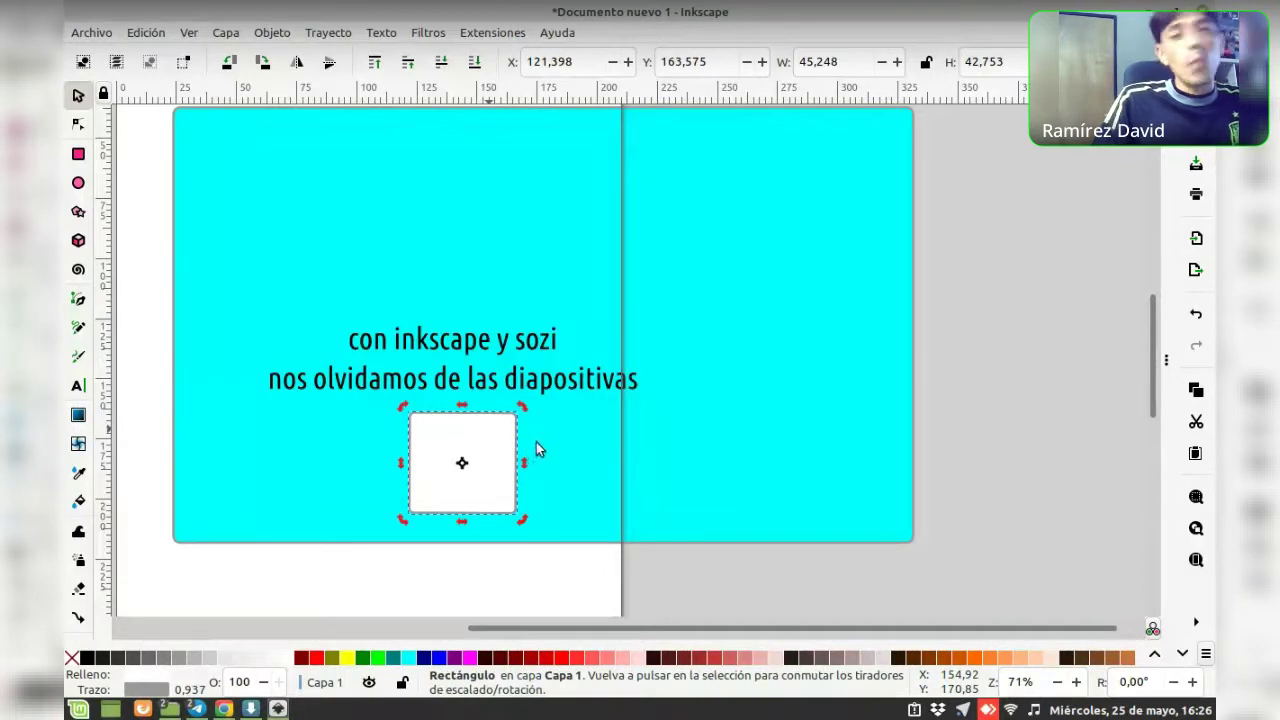
{"action": "right_click", "coordinate": [584, 429]}
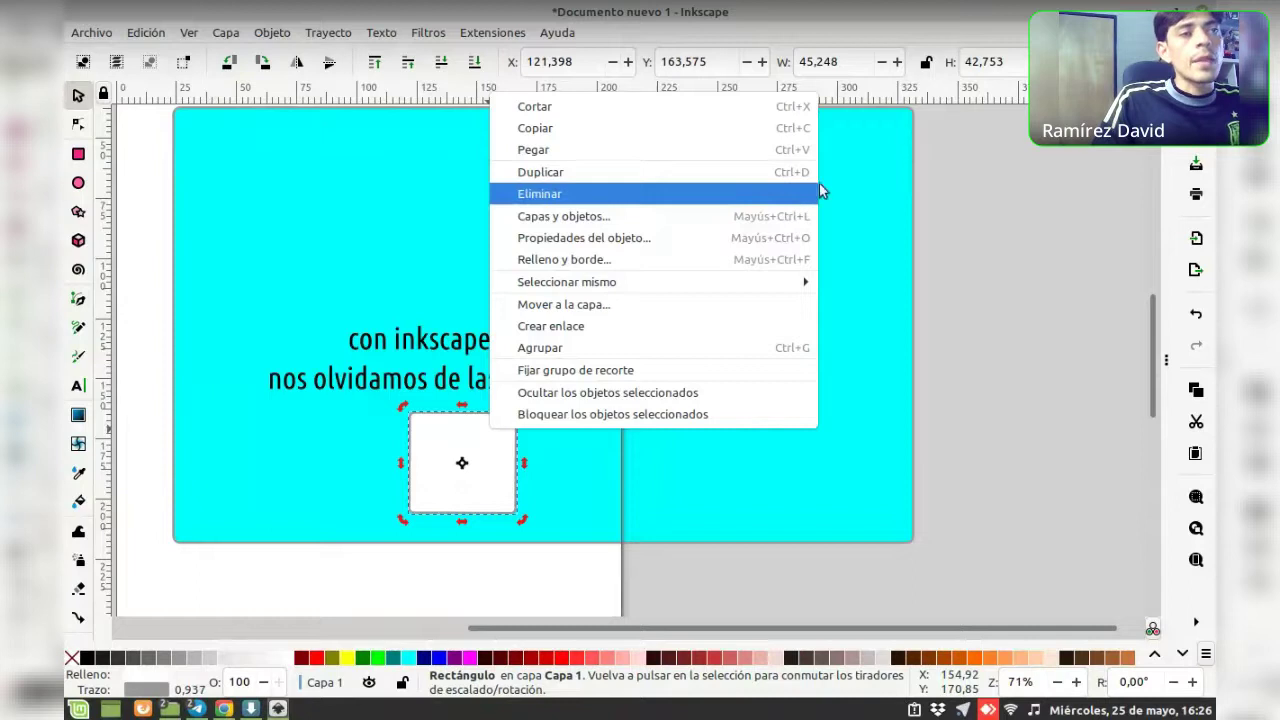
{"action": "left_click", "coordinate": [543, 175]}
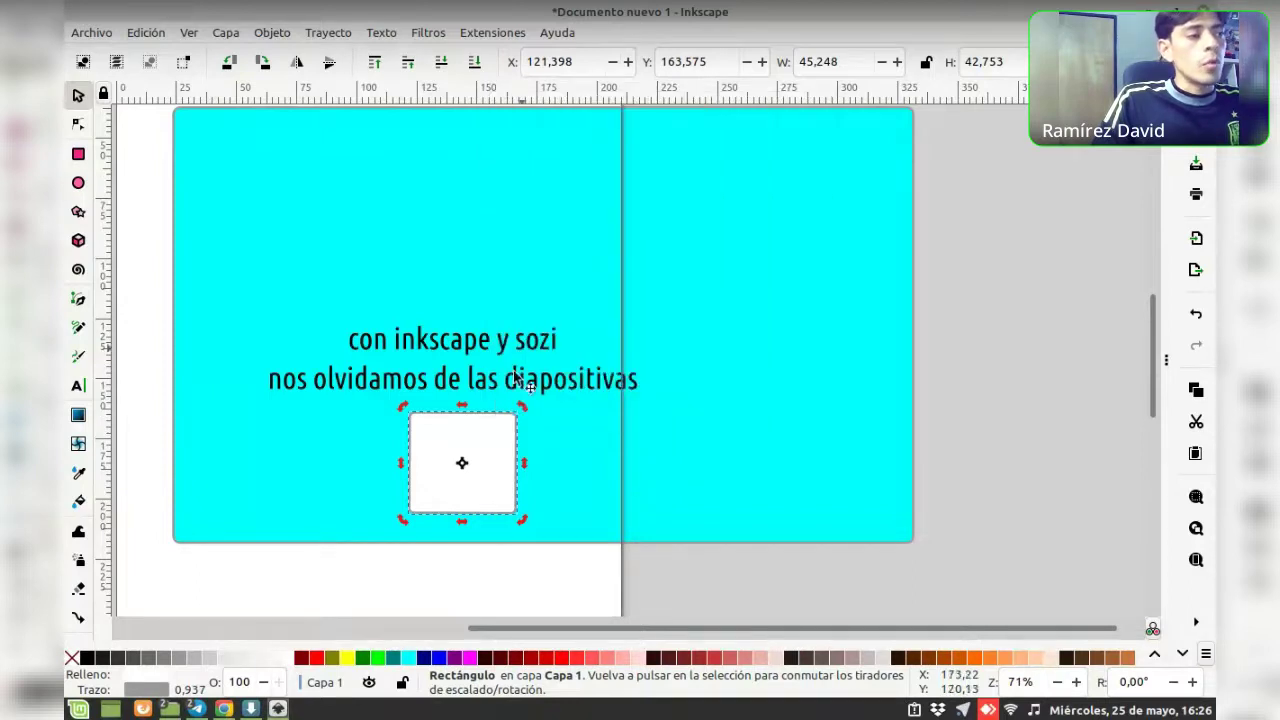
{"action": "mouse_move", "coordinate": [466, 440]}
{"action": "left_mouse_down"}
{"action": "mouse_move", "coordinate": [532, 443]}
{"action": "mouse_move", "coordinate": [510, 444]}
{"action": "left_mouse_up"}
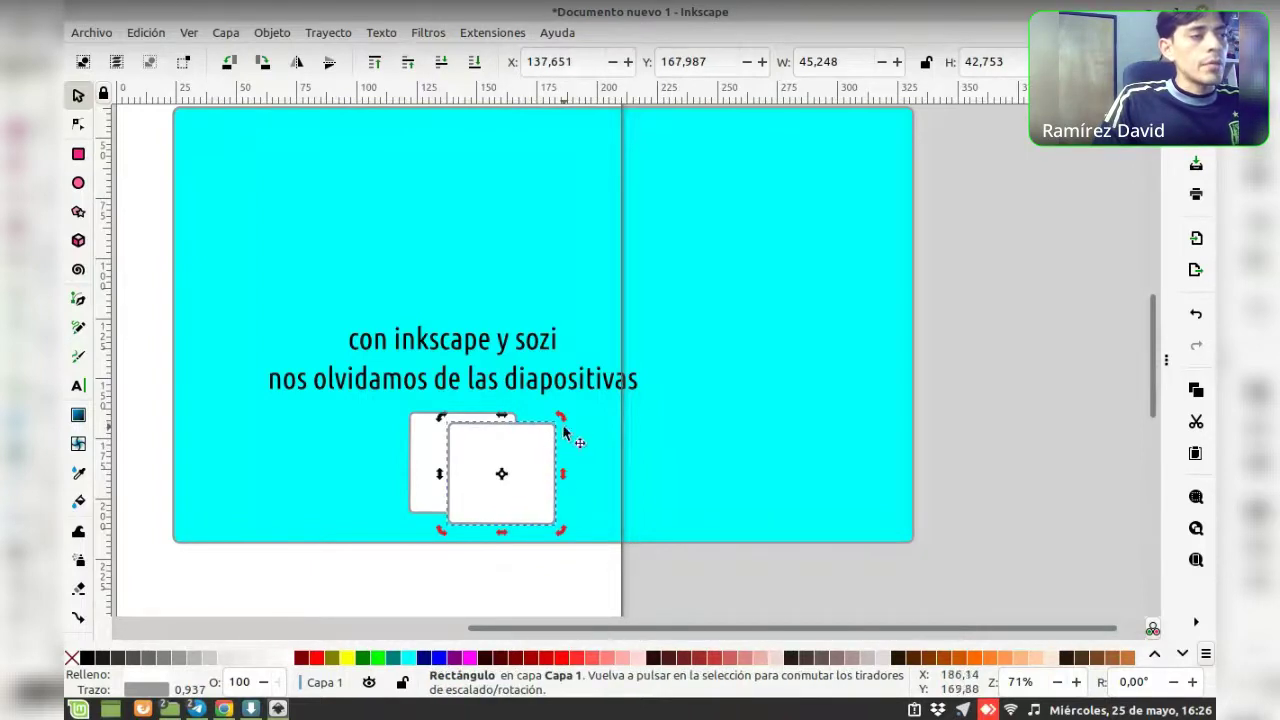
{"action": "left_click_drag", "start_coordinate": [560, 414], "coordinate": [557, 411]}
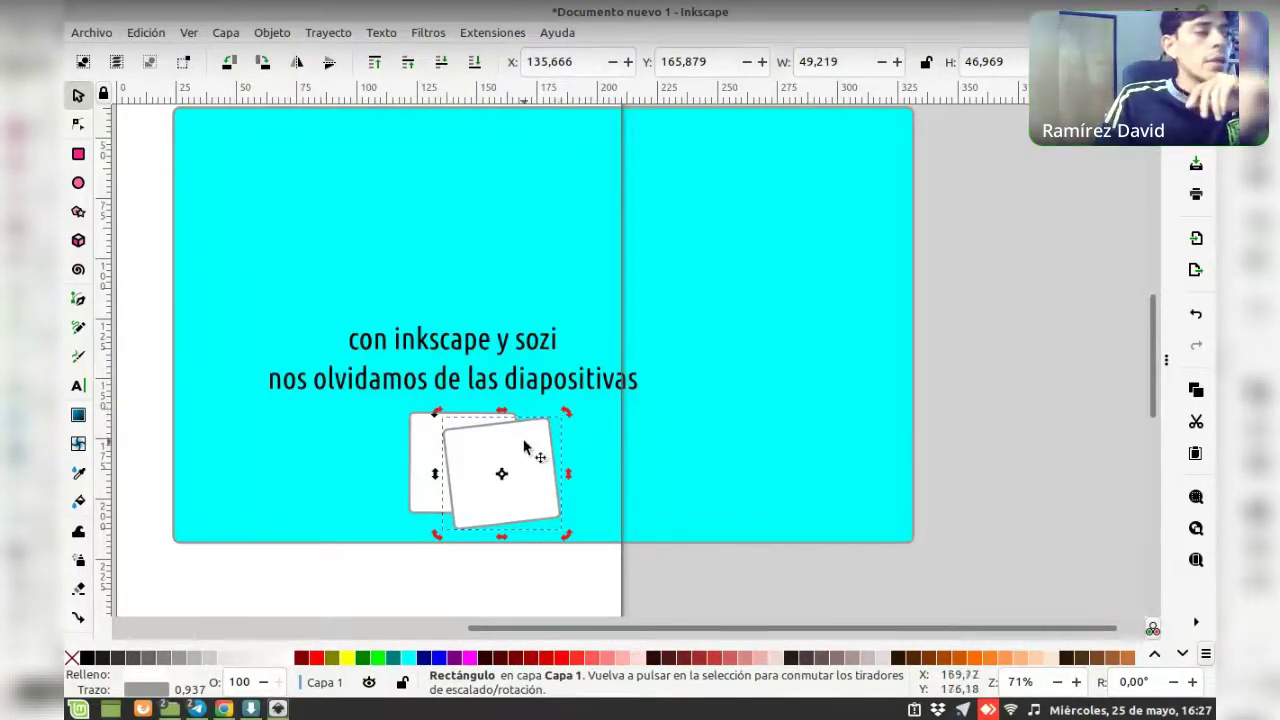
{"action": "left_click", "coordinate": [457, 434]}
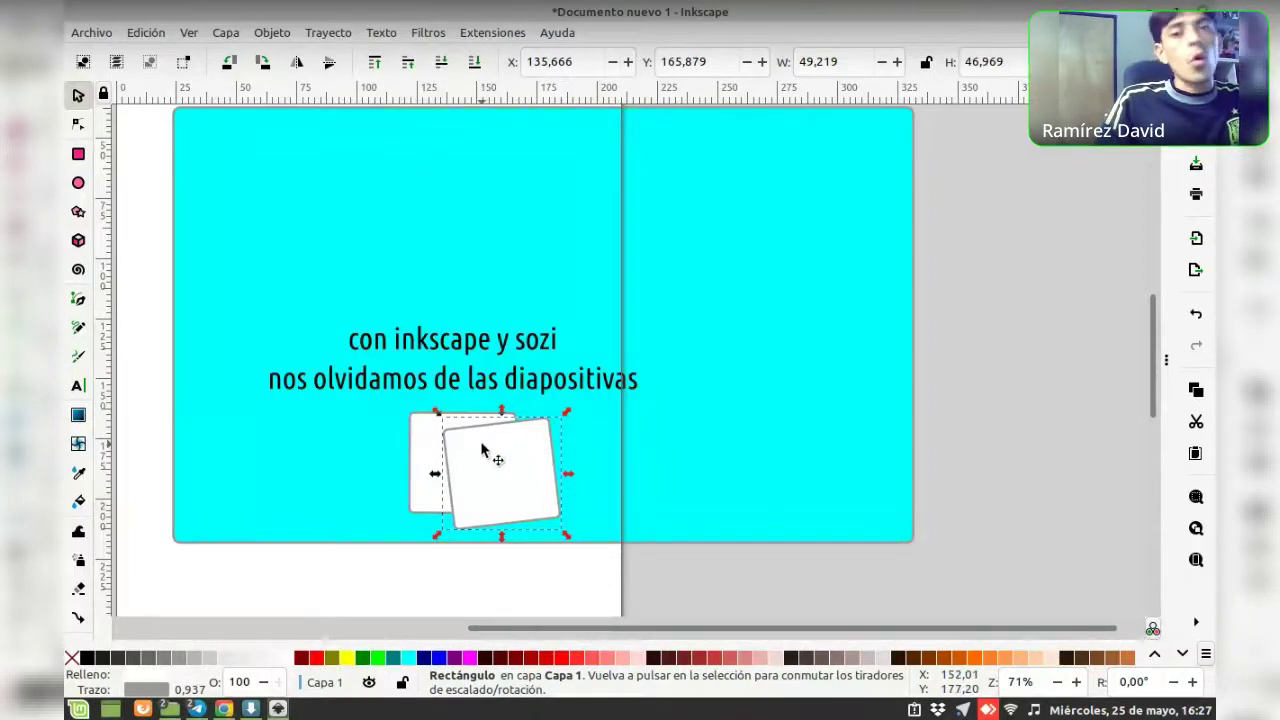
{"action": "mouse_move", "coordinate": [487, 457]}
{"action": "left_mouse_down"}
{"action": "mouse_move", "coordinate": [498, 428]}
{"action": "mouse_move", "coordinate": [495, 452]}
{"action": "left_mouse_up"}
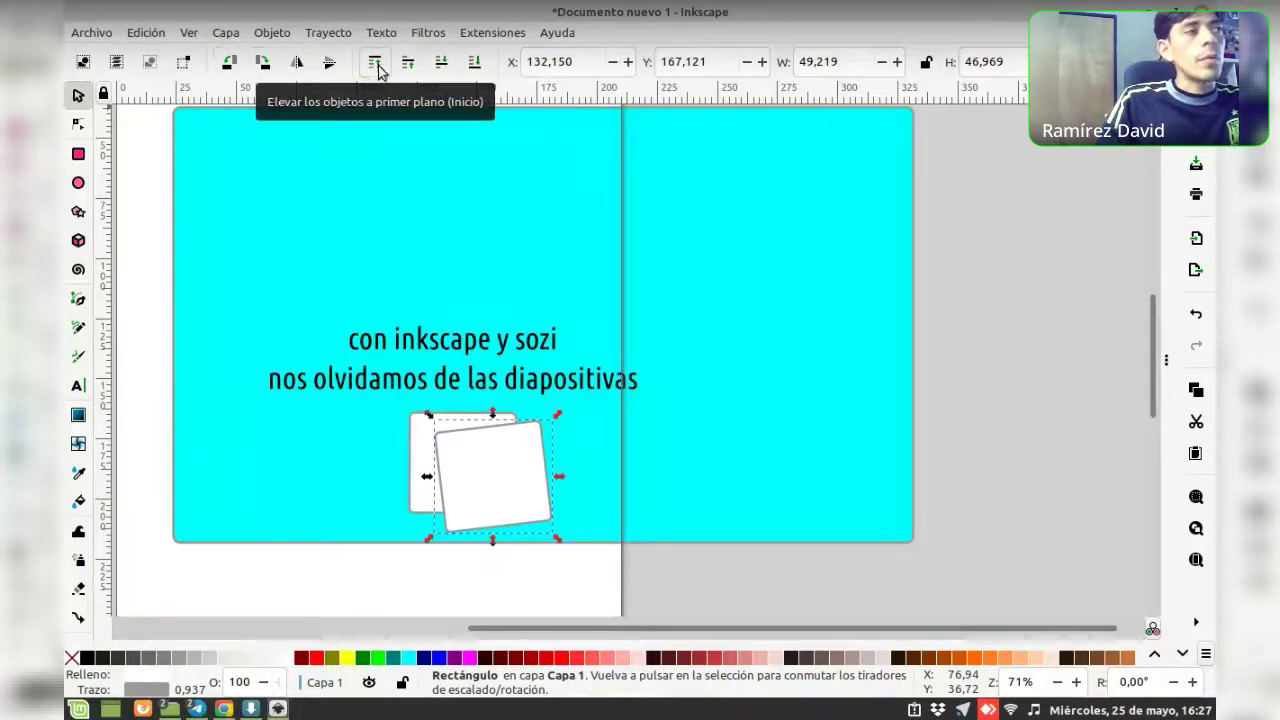
{"action": "left_click", "coordinate": [440, 64]}
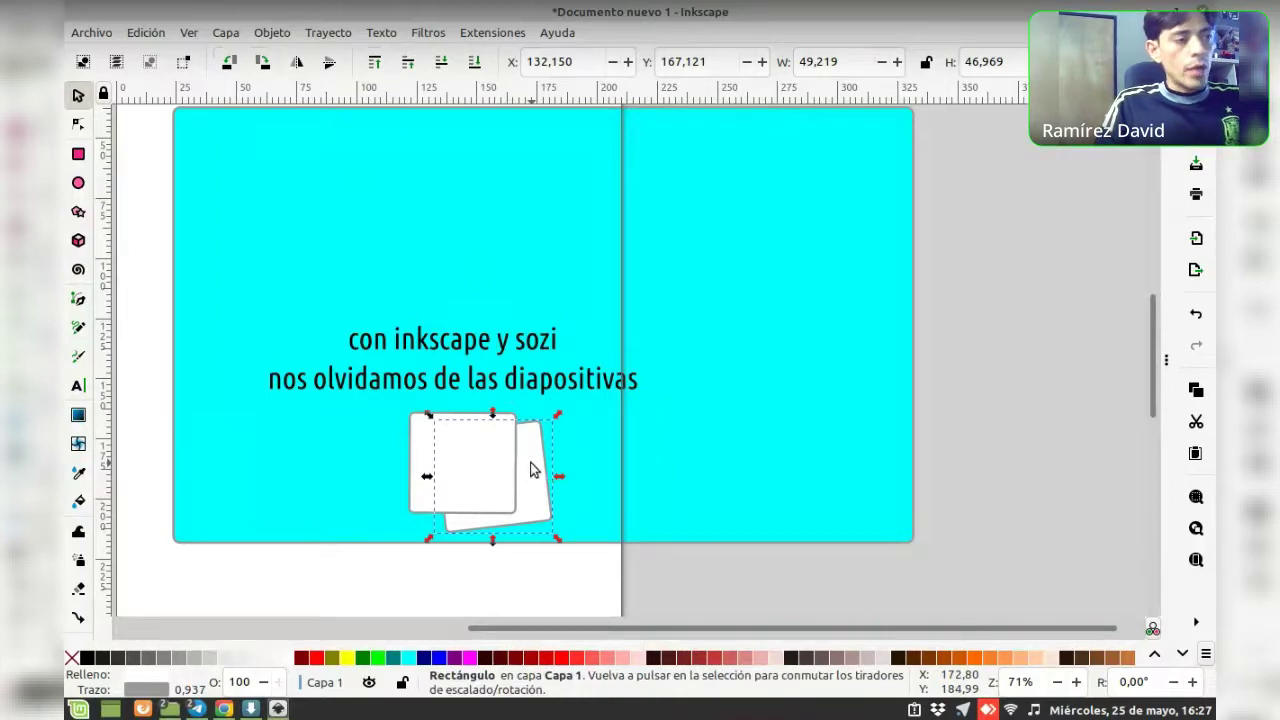
Add a third card right of the tilted copy, lowered one level and tilted more steeply
{"action": "right_click", "coordinate": [532, 468]}
{"action": "left_click", "coordinate": [628, 208]}
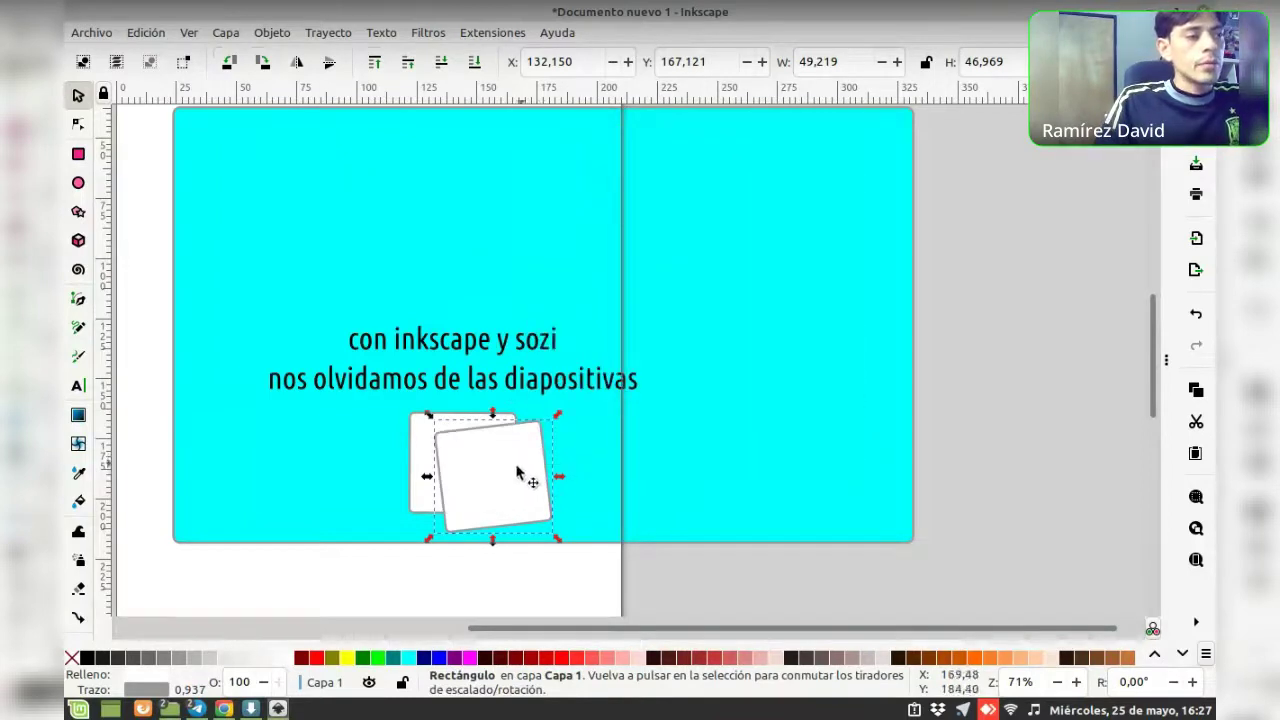
{"action": "left_click_drag", "start_coordinate": [518, 472], "coordinate": [562, 470]}
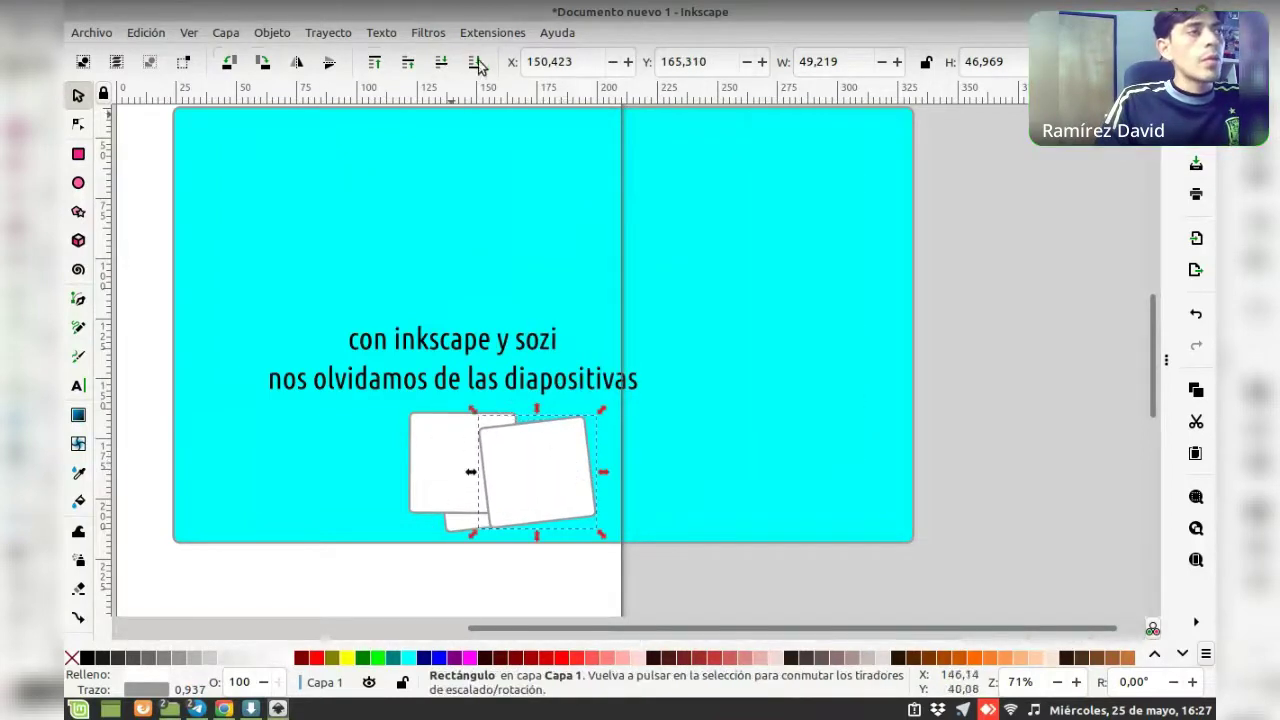
{"action": "left_click", "coordinate": [443, 68]}
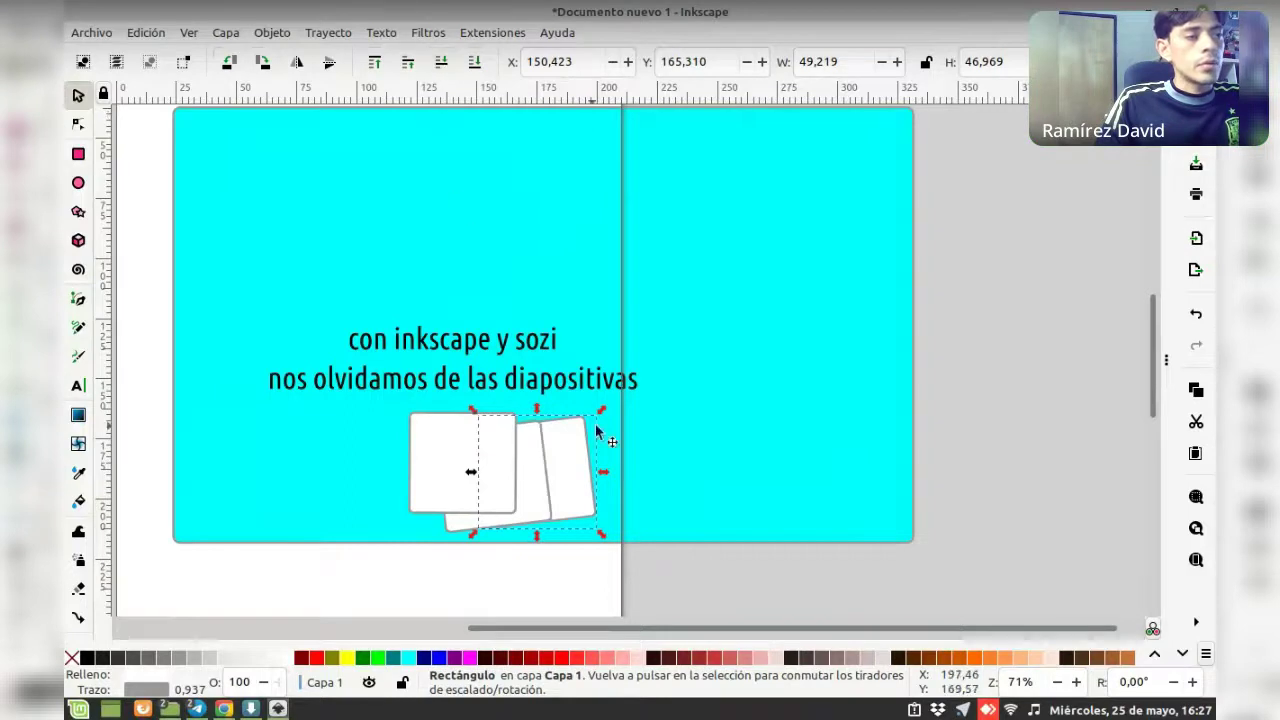
{"action": "left_click_drag", "start_coordinate": [602, 411], "coordinate": [598, 400]}
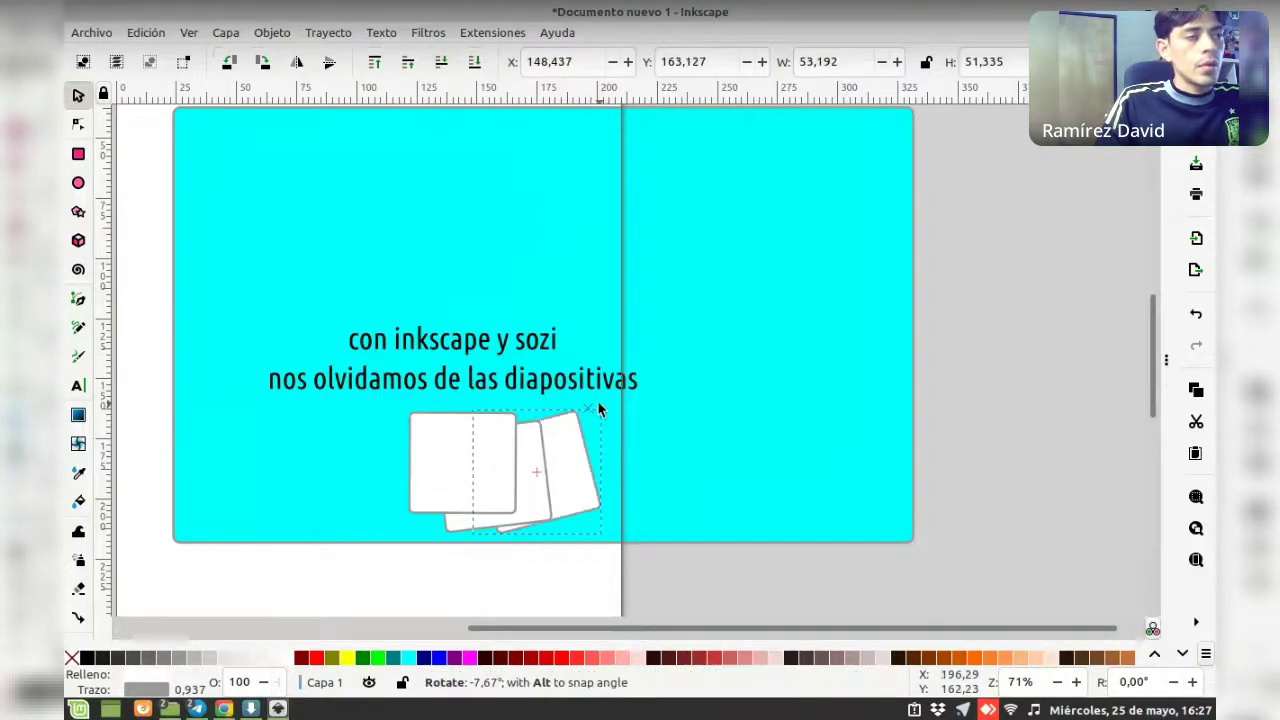
{"action": "left_click_drag", "start_coordinate": [570, 480], "coordinate": [592, 480]}
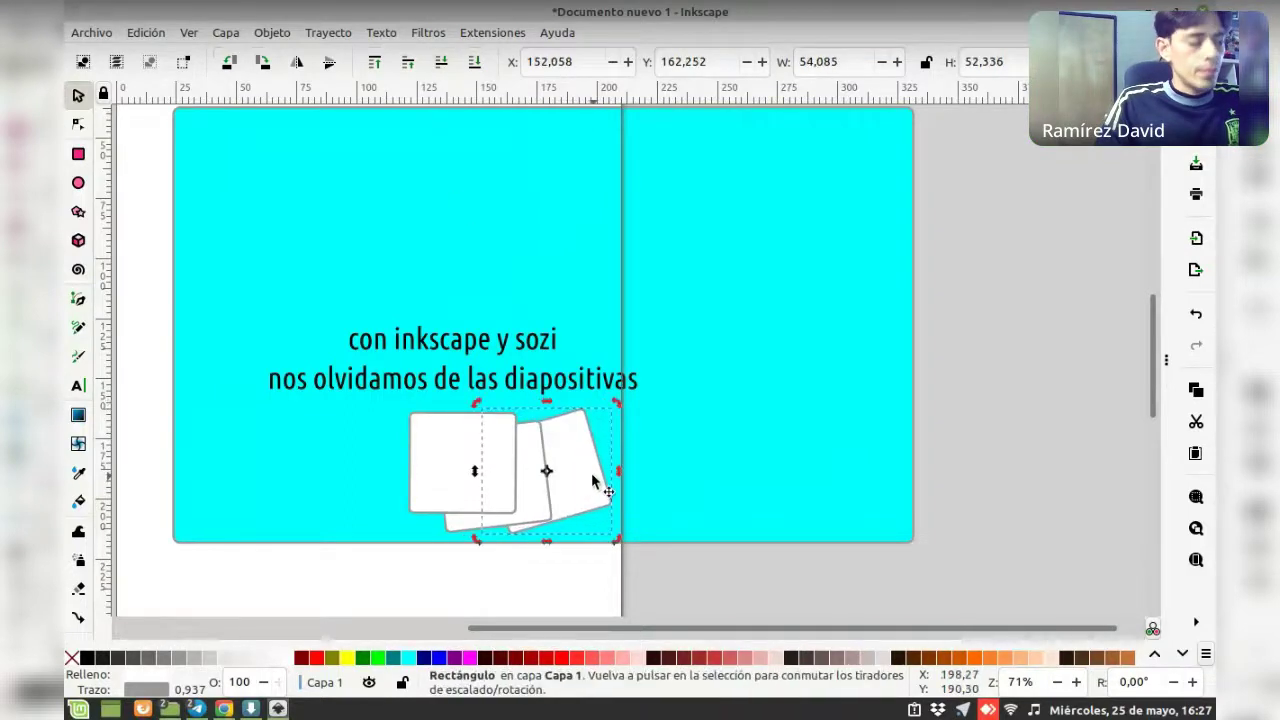
Add a fourth card further right, tilted further than the third
{"action": "right_click", "coordinate": [592, 480]}
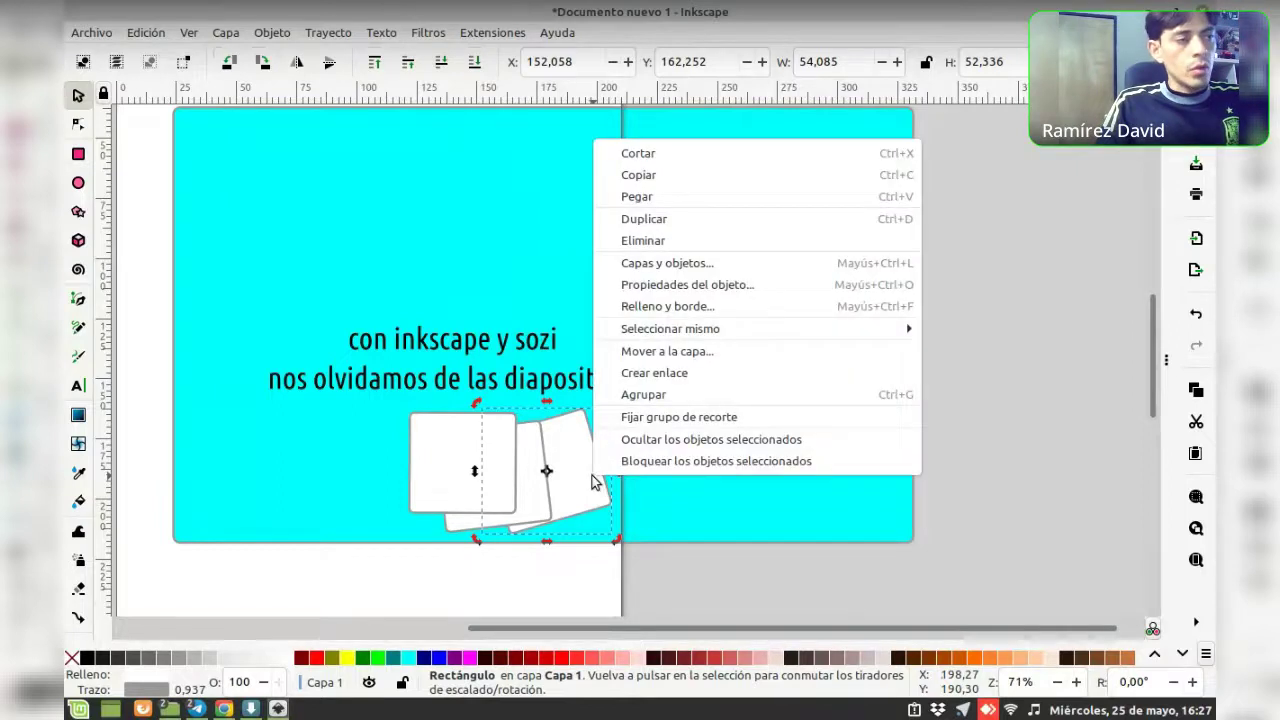
{"action": "left_click", "coordinate": [665, 211]}
{"action": "left_click_drag", "start_coordinate": [595, 457], "coordinate": [671, 456]}
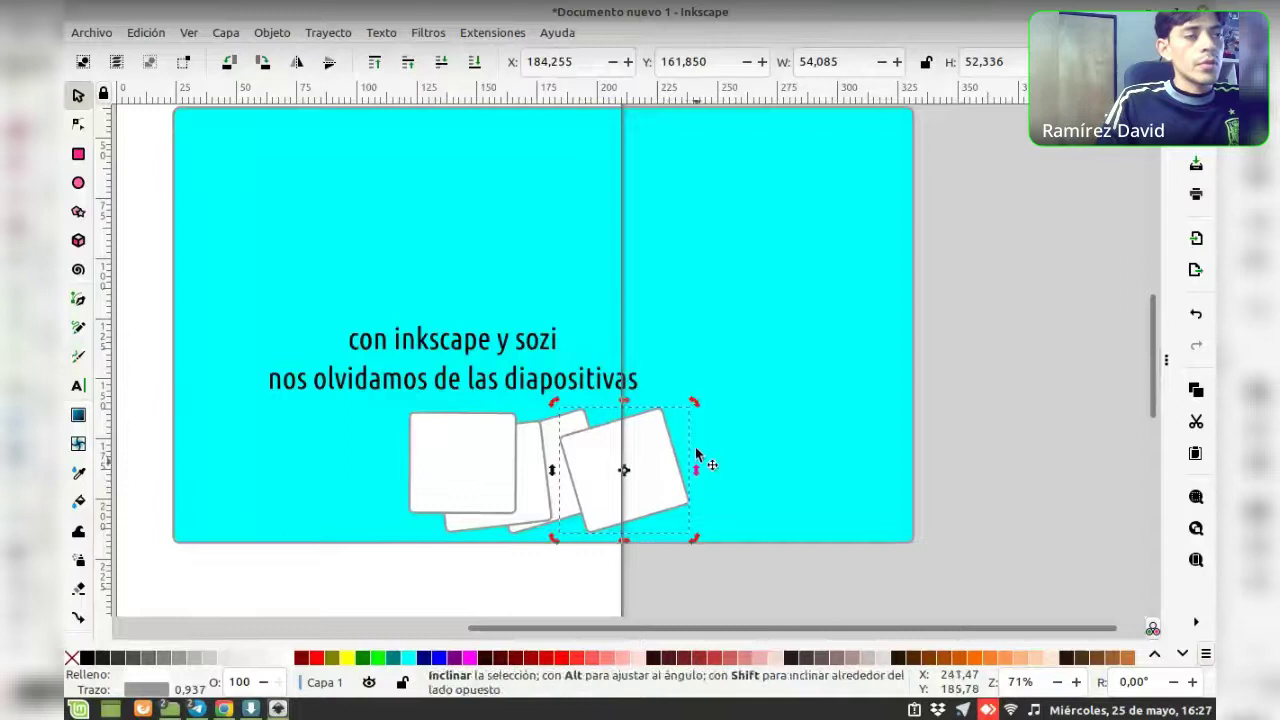
{"action": "left_click_drag", "start_coordinate": [691, 400], "coordinate": [698, 388]}
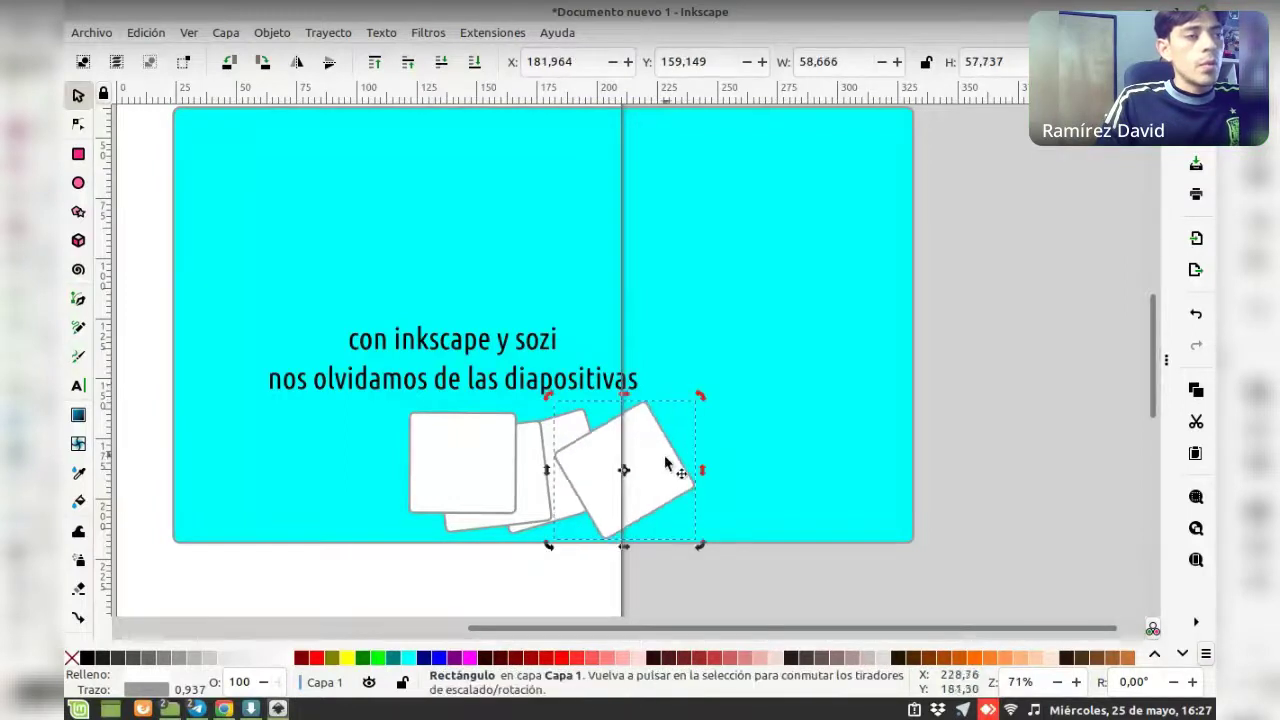
{"action": "left_click_drag", "start_coordinate": [685, 462], "coordinate": [649, 428]}
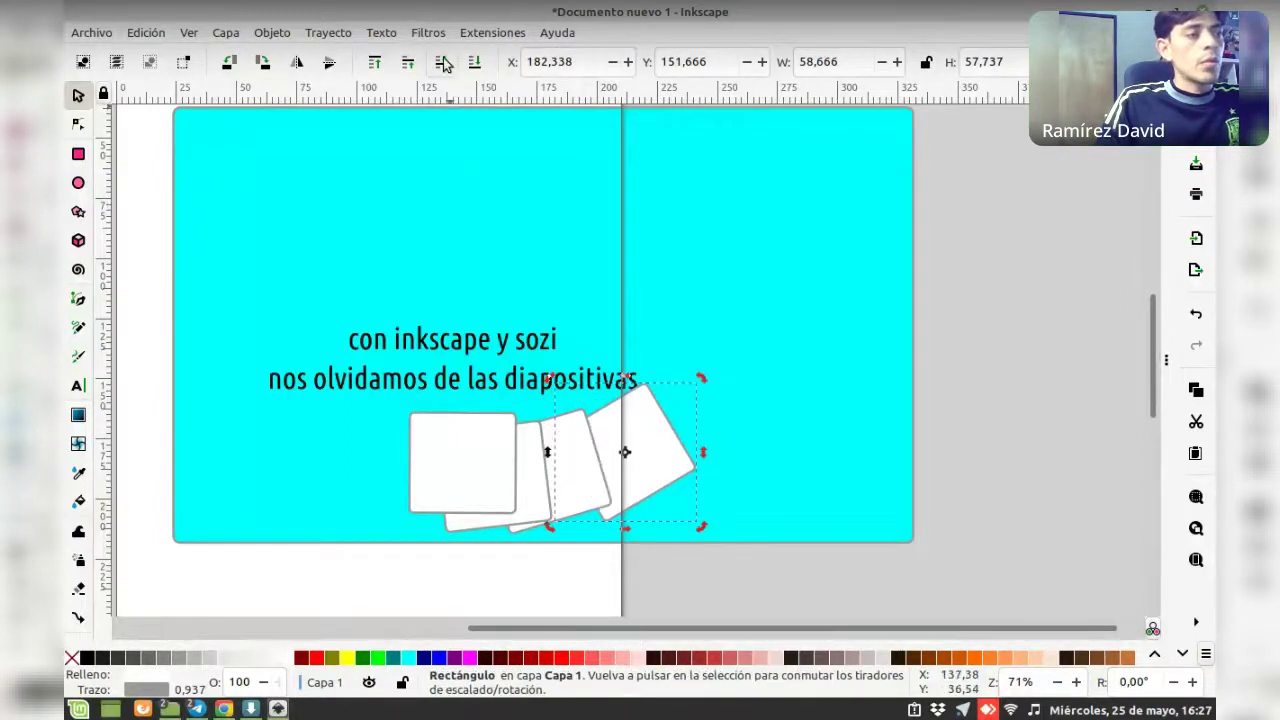
{"action": "left_click", "coordinate": [662, 470]}
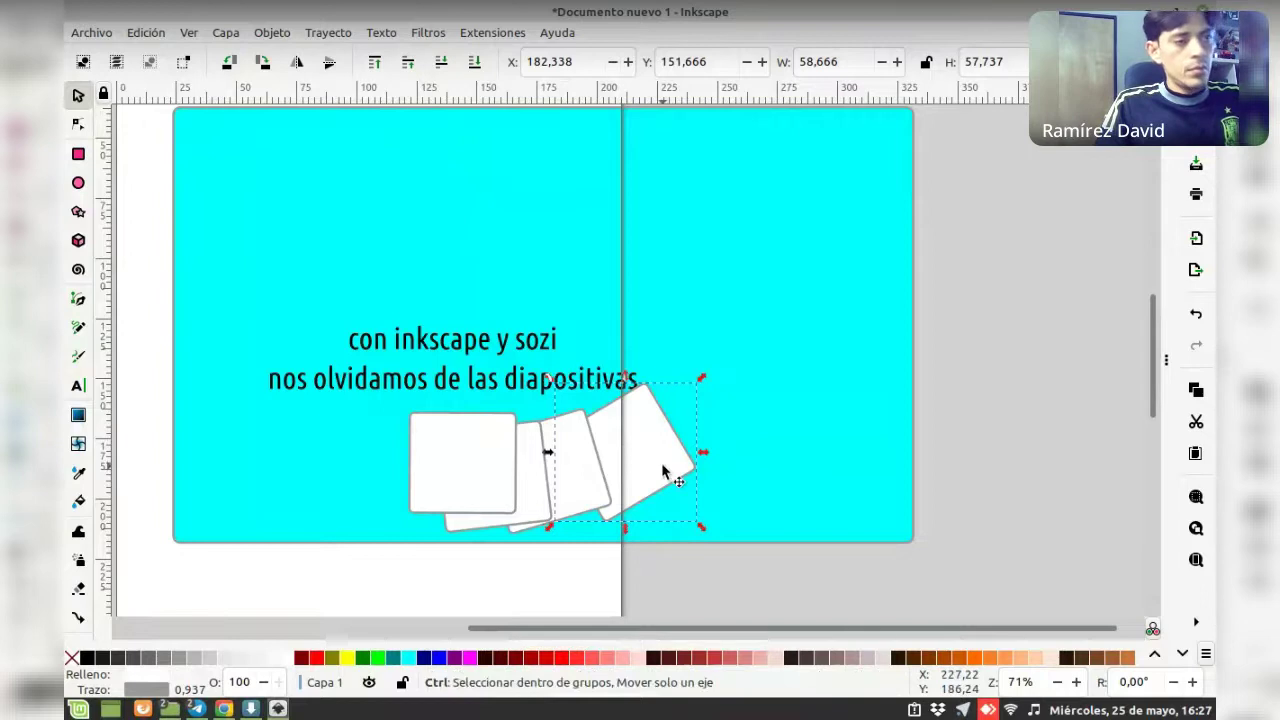
Stamp two more cards rising up the right side, each rotated further along the arc
{"action": "key", "text": "ctrl+d"}
{"action": "left_click_drag", "start_coordinate": [662, 470], "coordinate": [754, 360]}
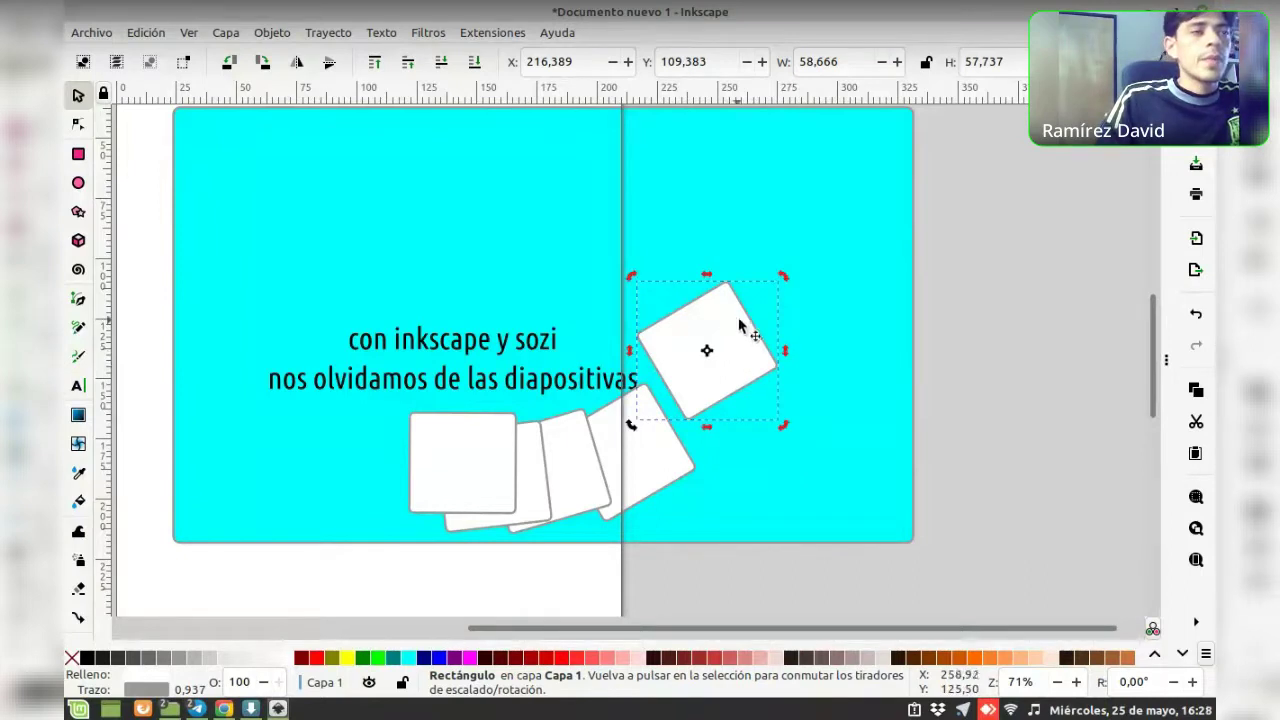
{"action": "left_click_drag", "start_coordinate": [781, 277], "coordinate": [745, 250]}
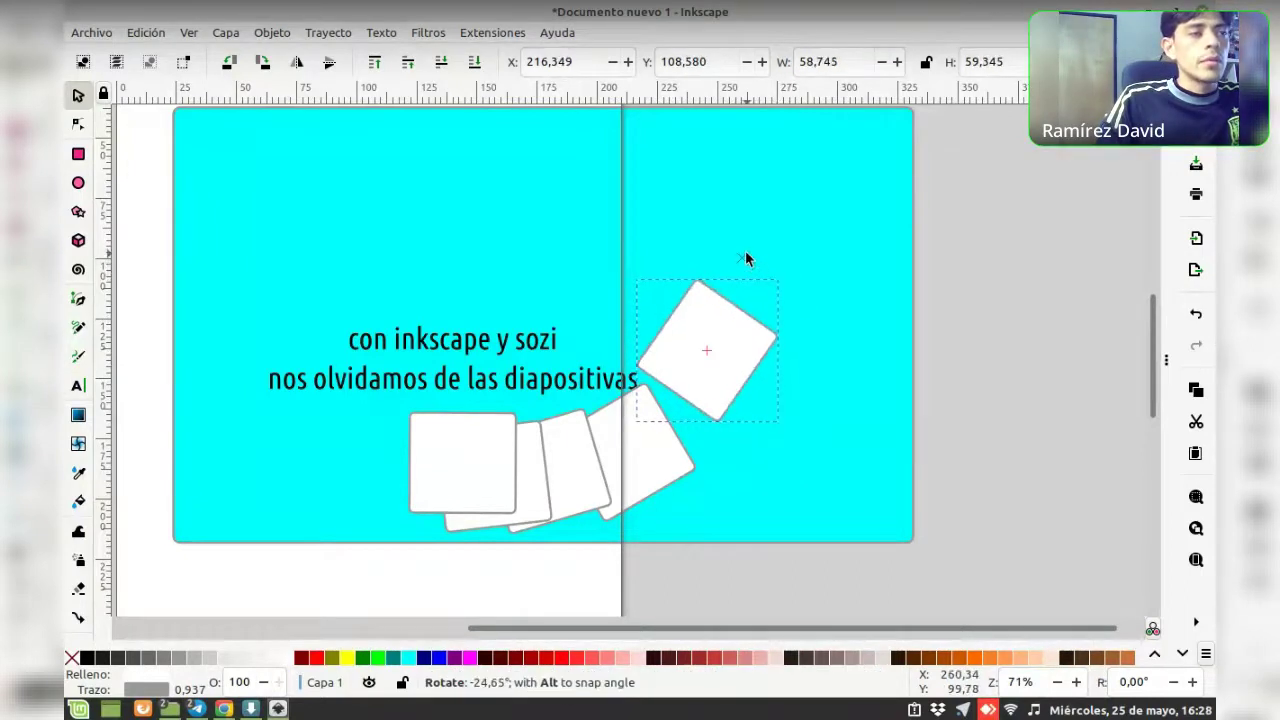
{"action": "left_click_drag", "start_coordinate": [718, 343], "coordinate": [727, 375]}
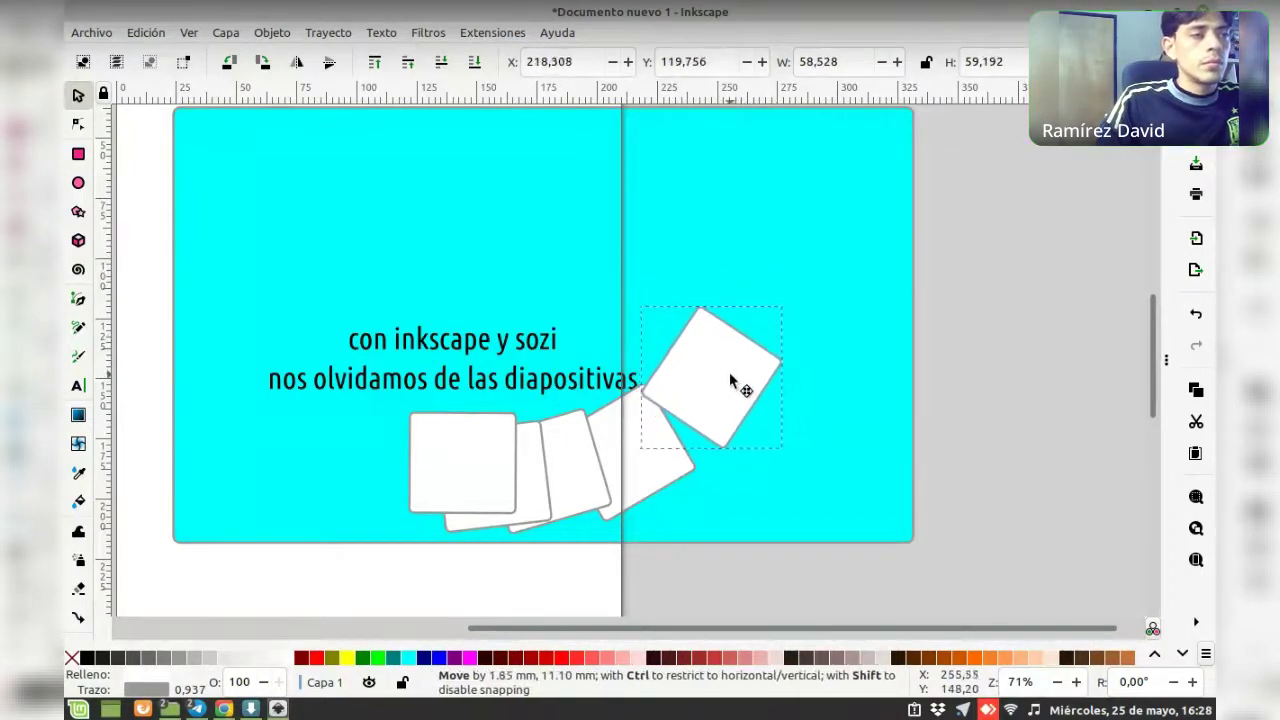
{"action": "key", "text": "ctrl+d"}
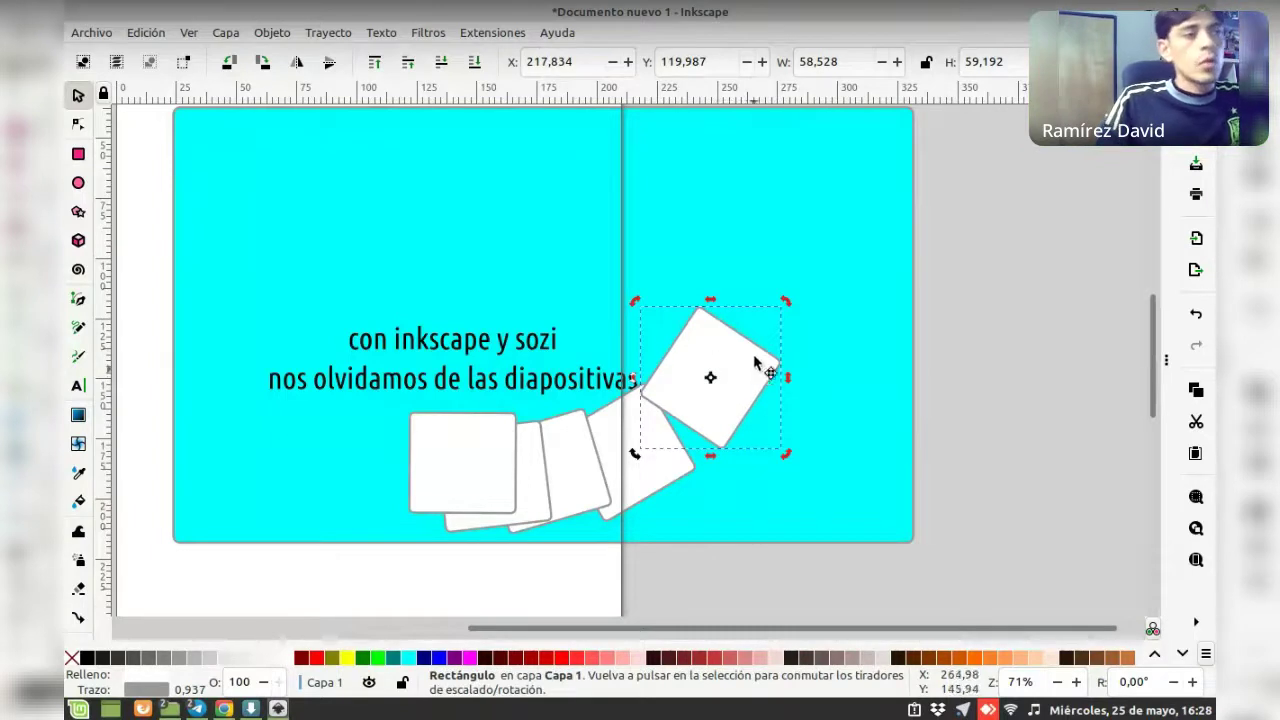
{"action": "left_click_drag", "start_coordinate": [749, 350], "coordinate": [774, 245]}
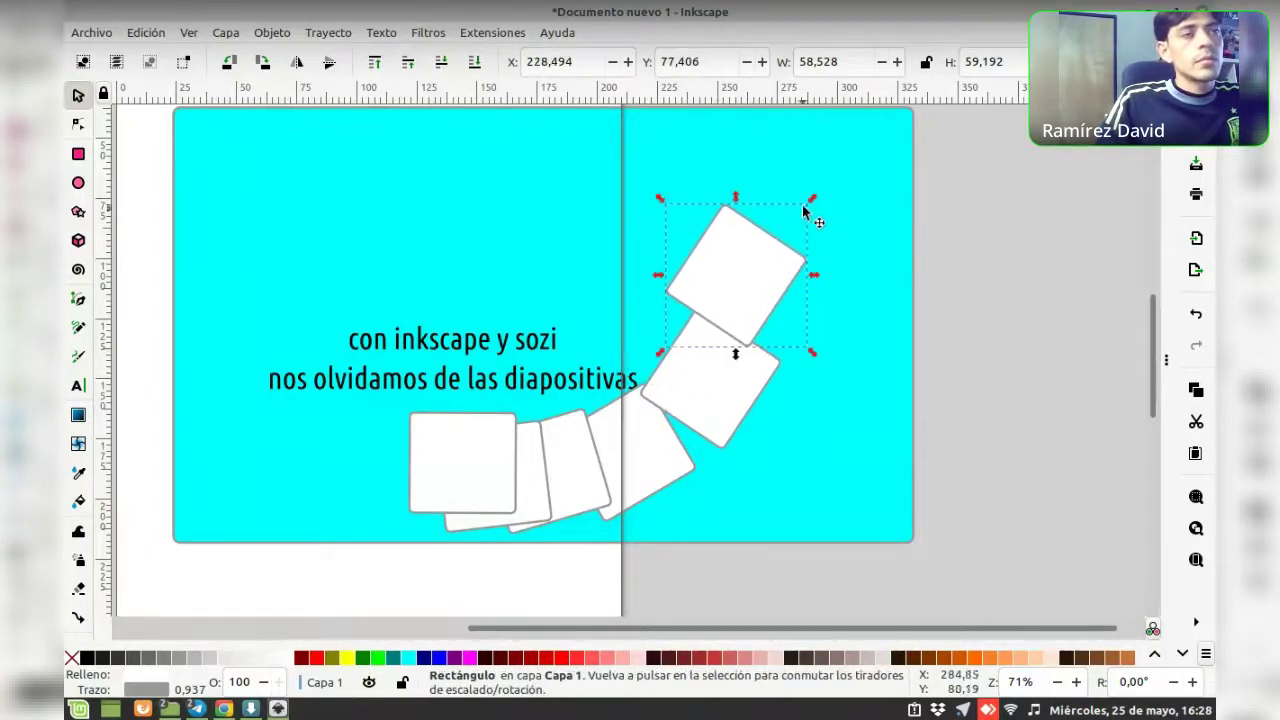
{"action": "left_click_drag", "start_coordinate": [811, 199], "coordinate": [752, 177]}
{"action": "left_click_drag", "start_coordinate": [778, 257], "coordinate": [749, 285]}
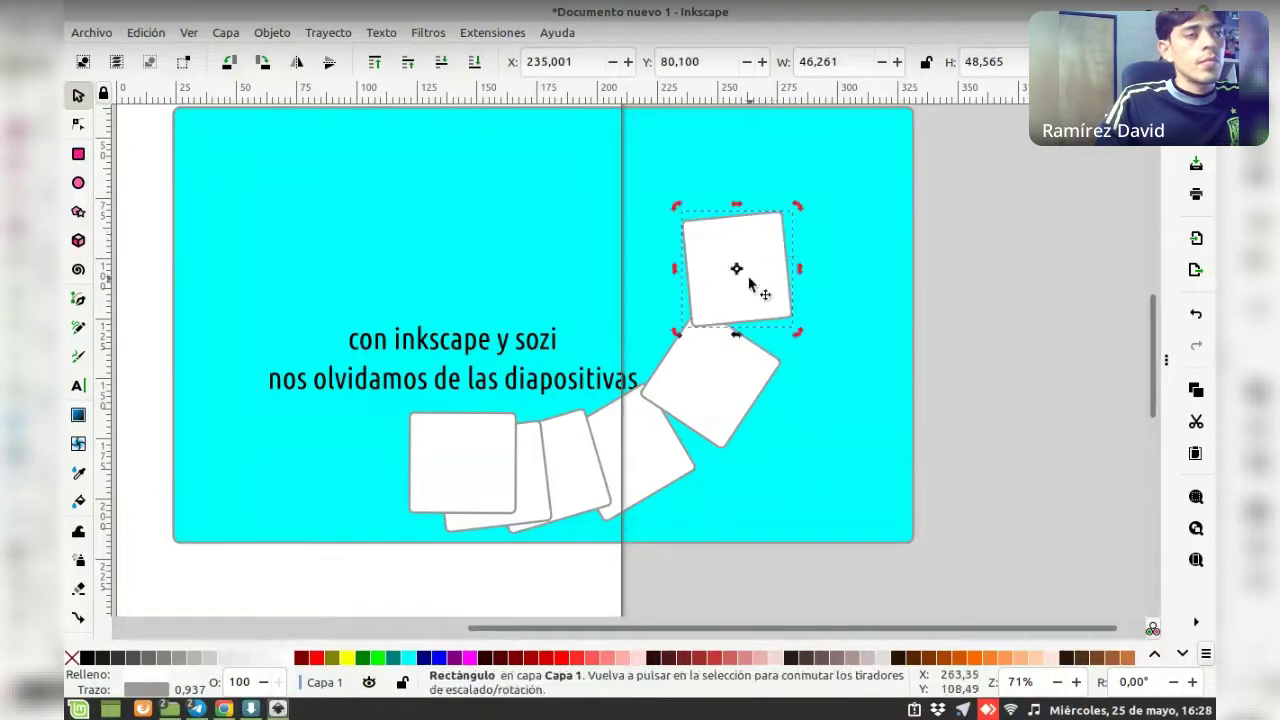
{"action": "scroll", "coordinate": [590, 285], "scroll_direction": "up", "scroll_amount": 2}
Stretch the cyan background rectangle taller at the top
{"action": "left_click", "coordinate": [557, 294]}
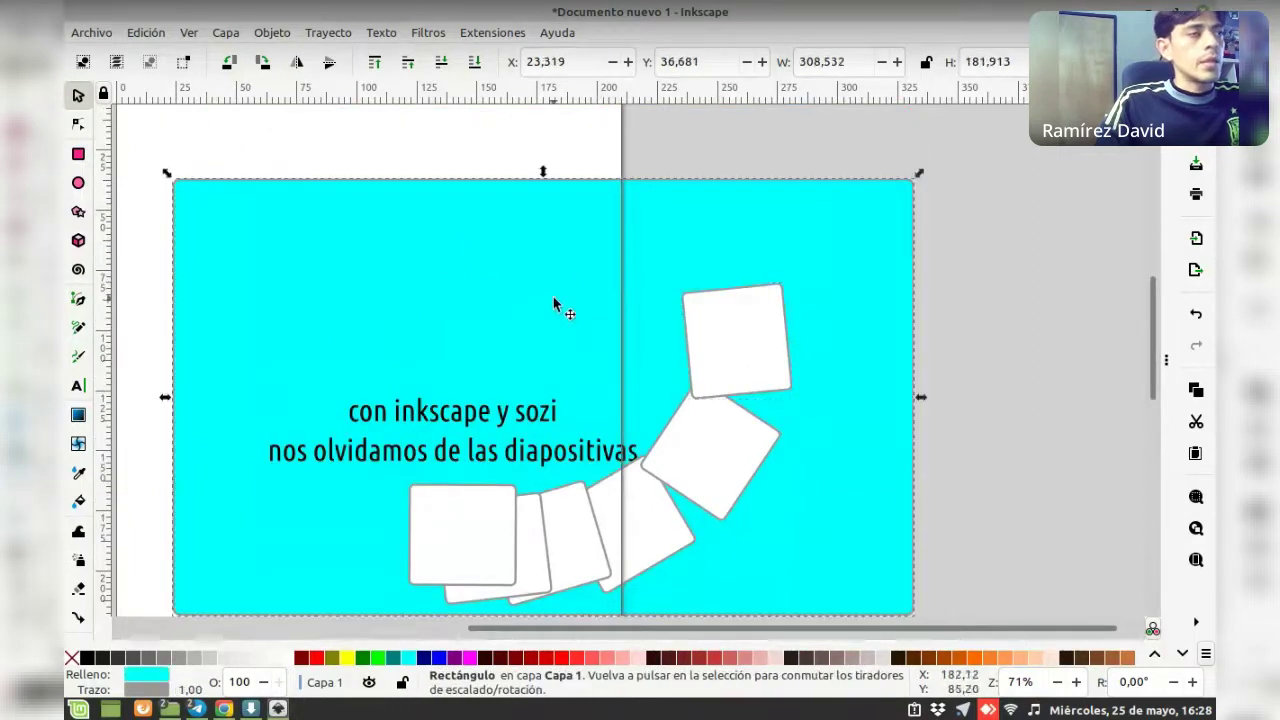
{"action": "scroll", "coordinate": [560, 272], "scroll_direction": "down", "scroll_amount": 1}
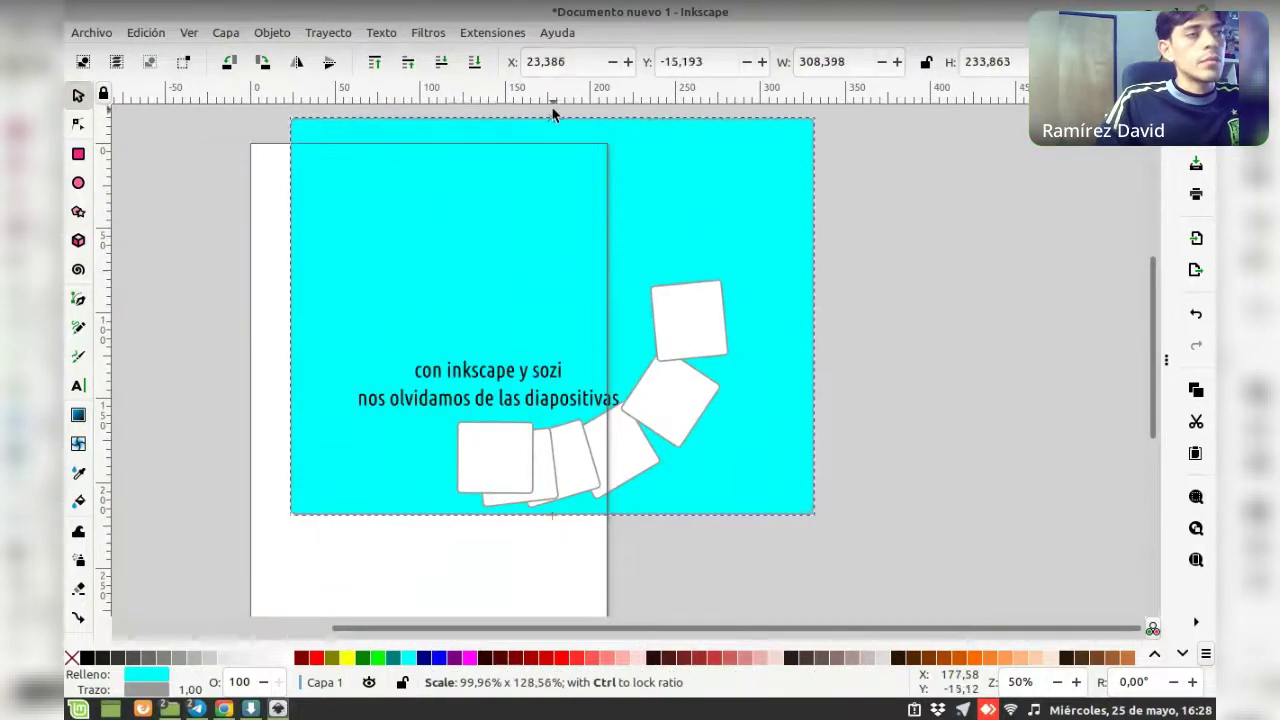
{"action": "left_click_drag", "start_coordinate": [555, 122], "coordinate": [535, 126]}
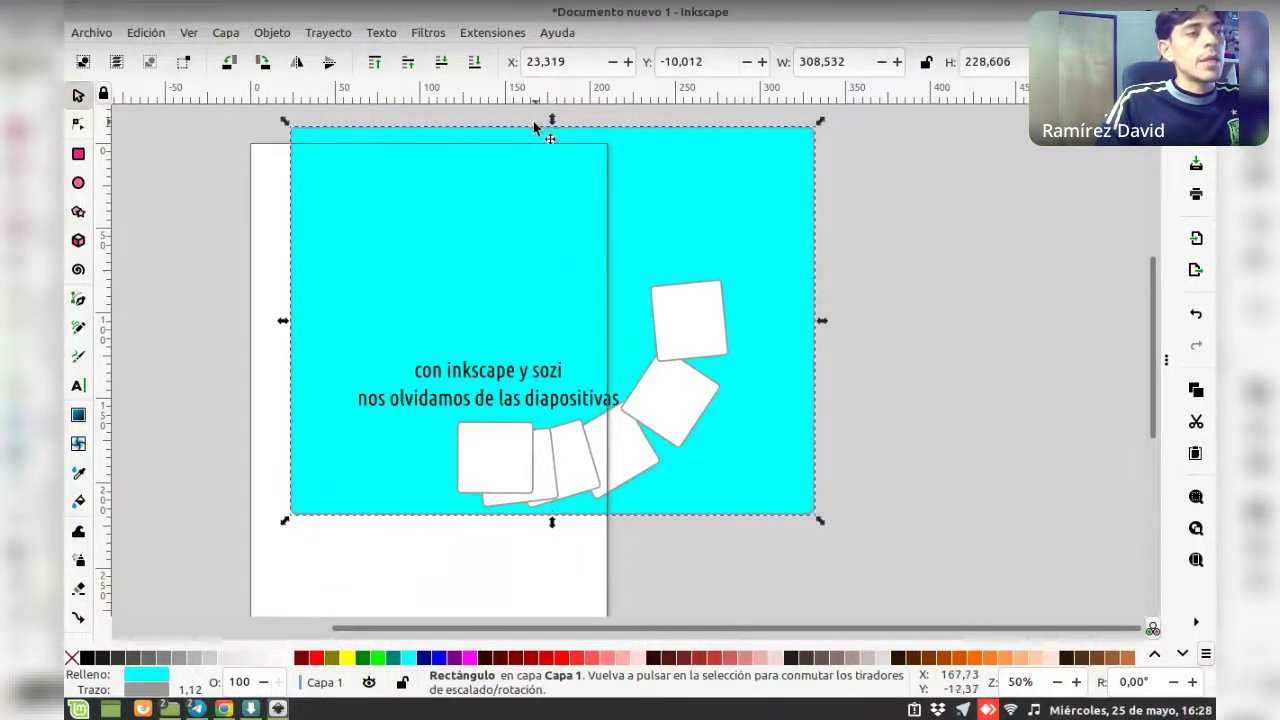
{"action": "left_click", "coordinate": [892, 371]}
Move the two-line text and the front white card slightly up and left
{"action": "left_click", "coordinate": [519, 413]}
{"action": "left_click_drag", "start_coordinate": [554, 401], "coordinate": [537, 388]}
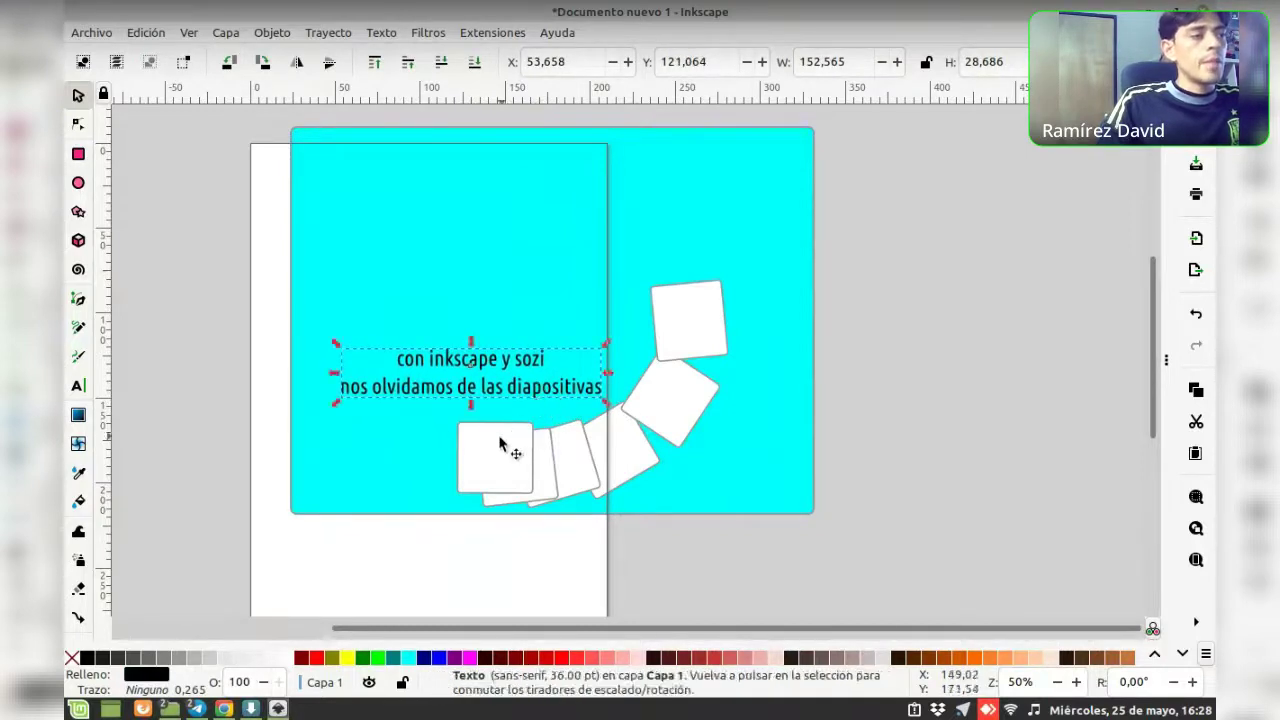
{"action": "left_click", "coordinate": [507, 442]}
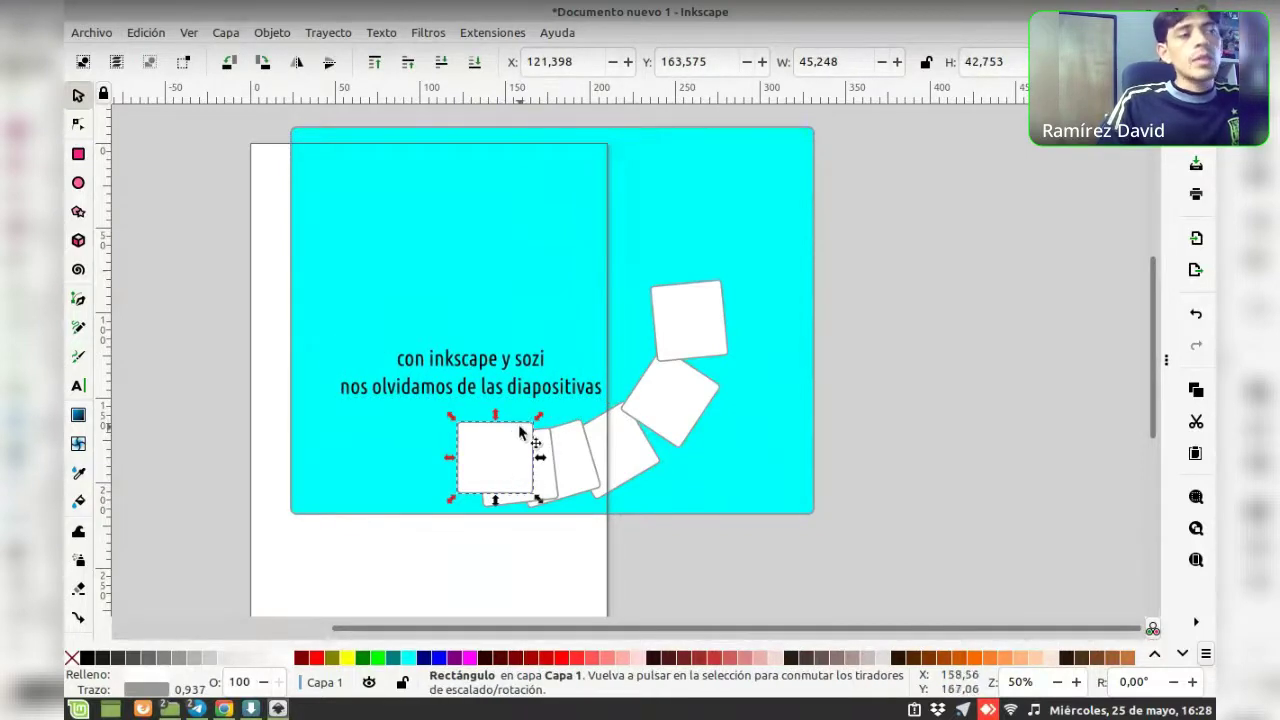
{"action": "left_click_drag", "start_coordinate": [503, 465], "coordinate": [499, 460]}
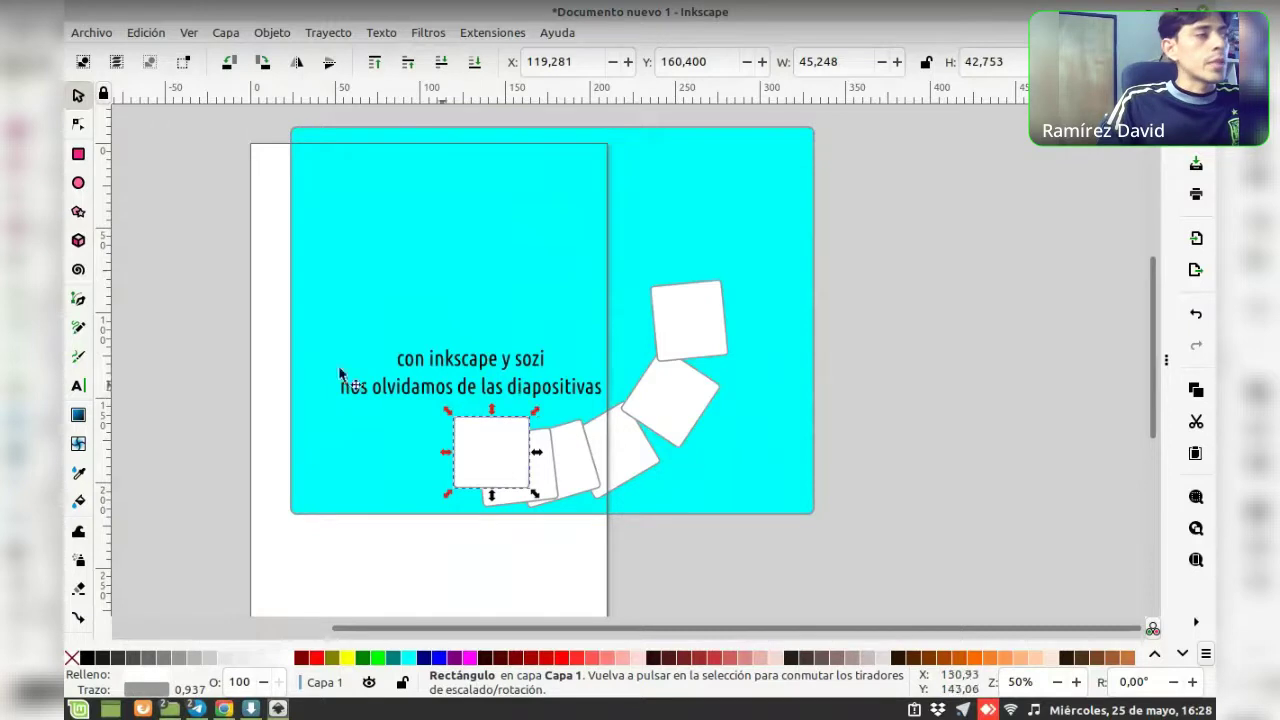
Write 'ahora' on the front card, fixing the typo, and center it on the card
{"action": "left_click", "coordinate": [78, 386]}
{"action": "left_click", "coordinate": [456, 450]}
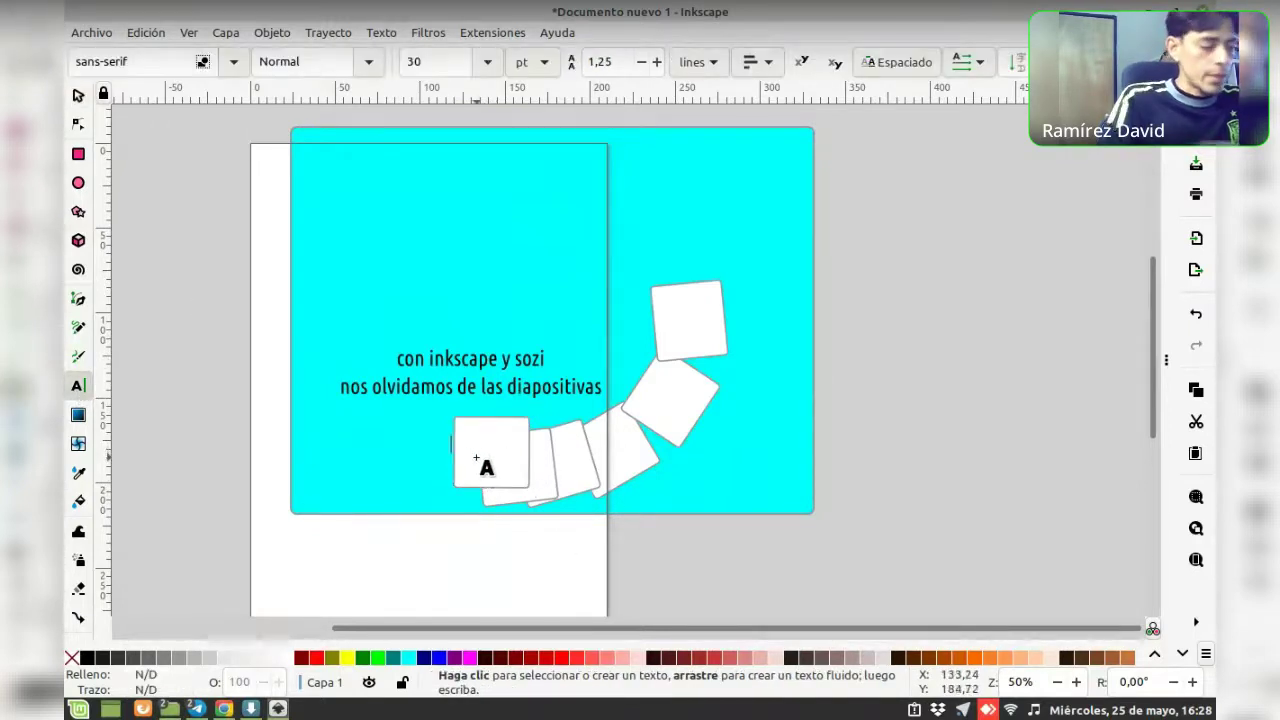
{"action": "type", "text": "ahoira"}
{"action": "key", "text": "BackSpace"}
{"action": "type", "text": "ra"}
{"action": "key", "text": "F1"}
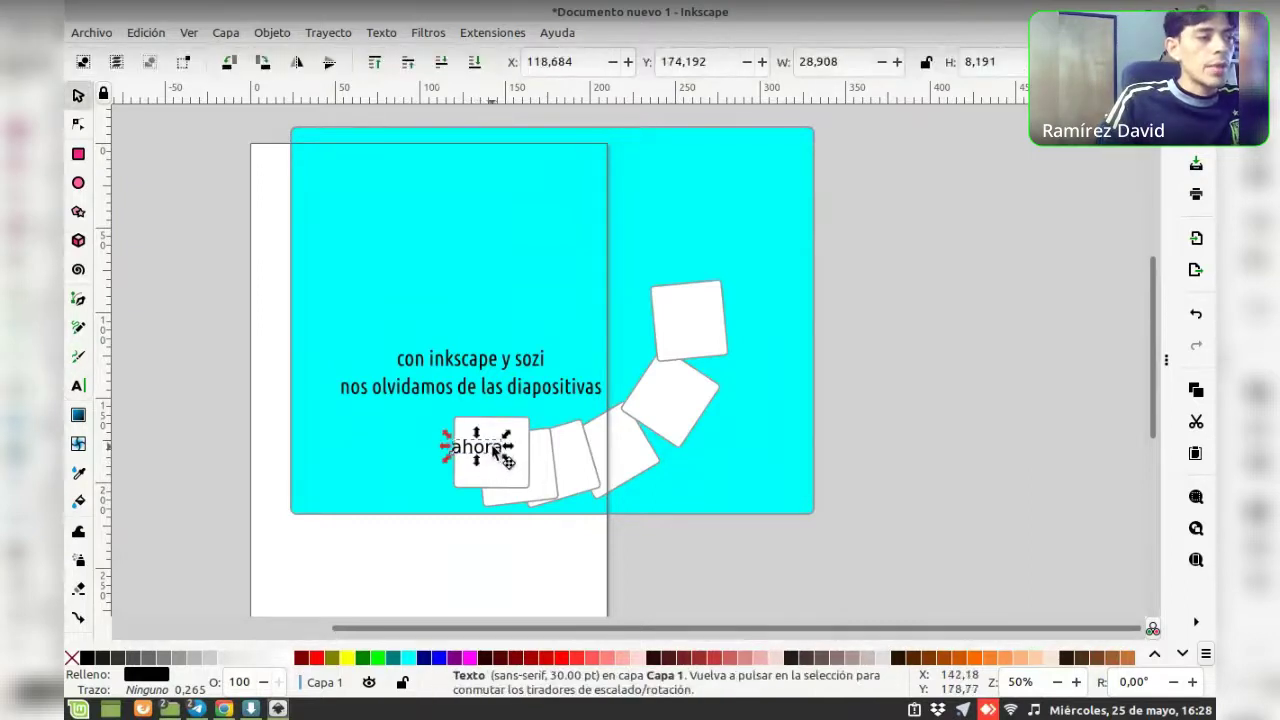
{"action": "left_click_drag", "start_coordinate": [493, 449], "coordinate": [510, 455]}
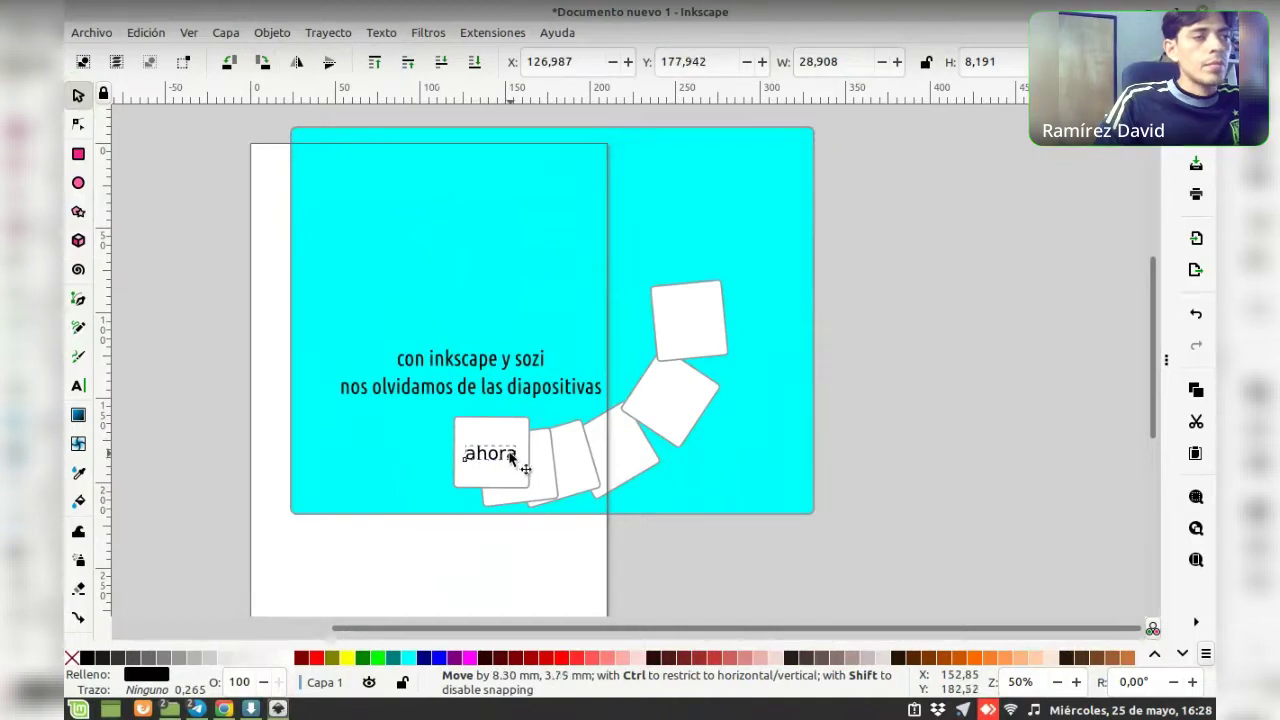
{"action": "left_click", "coordinate": [765, 465]}
Write 'podemos jugar libremente' on the top card, one word per line
{"action": "left_click", "coordinate": [707, 318]}
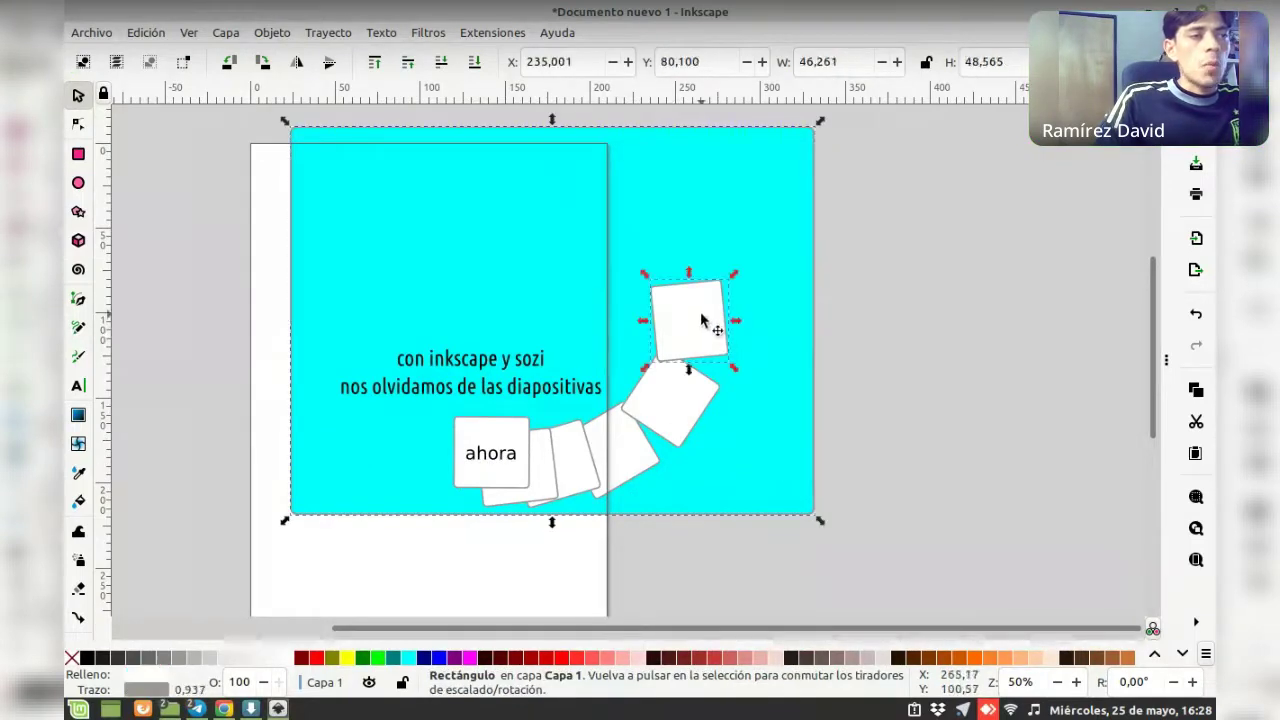
{"action": "left_click", "coordinate": [481, 448]}
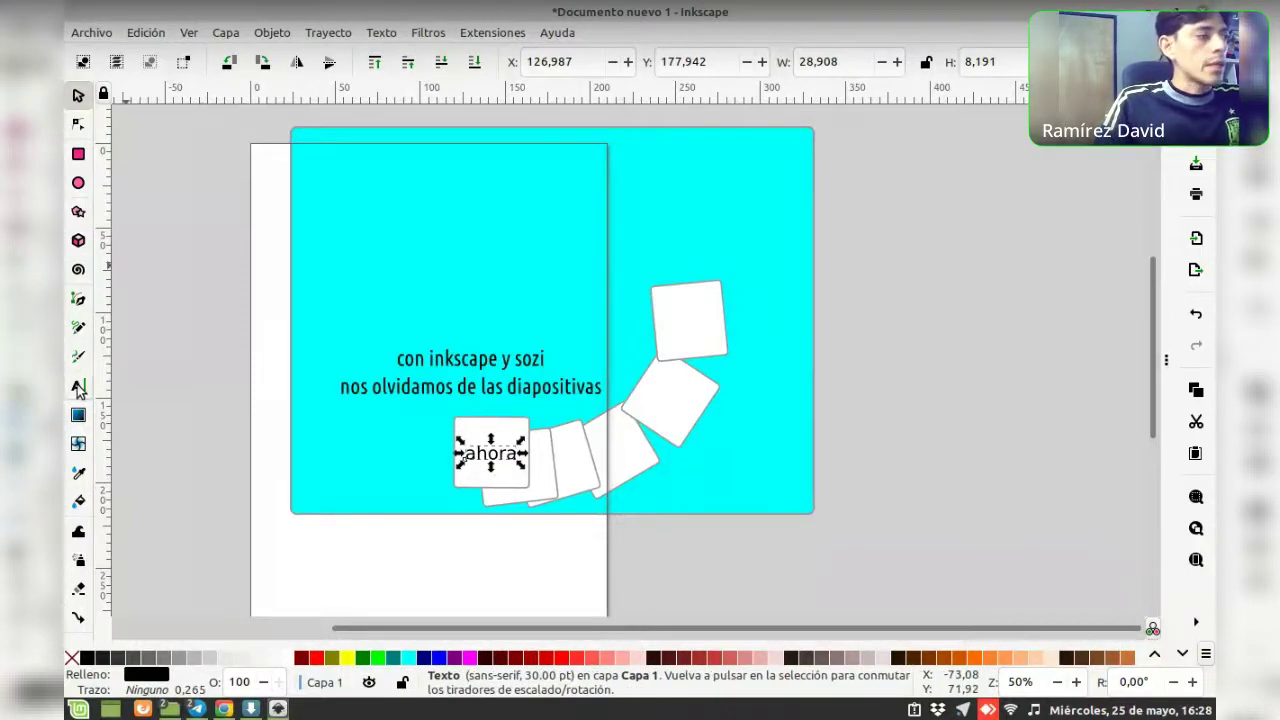
{"action": "left_click", "coordinate": [78, 386]}
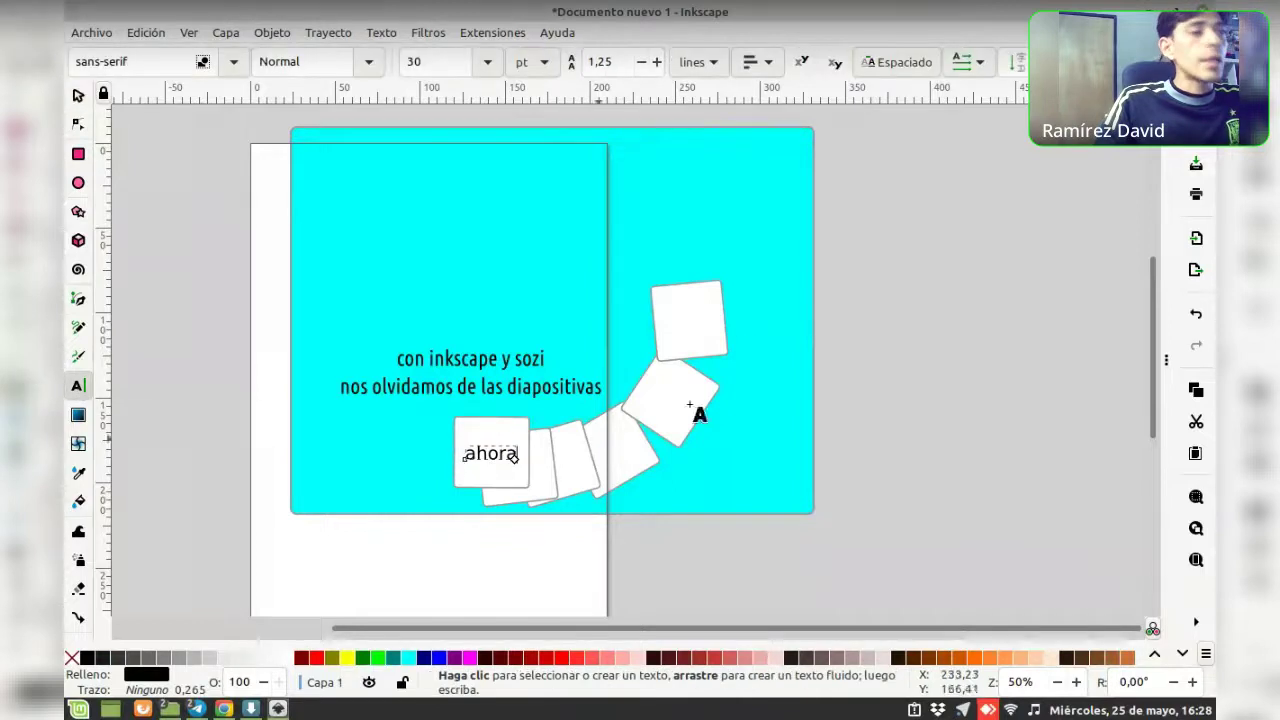
{"action": "left_click", "coordinate": [672, 305]}
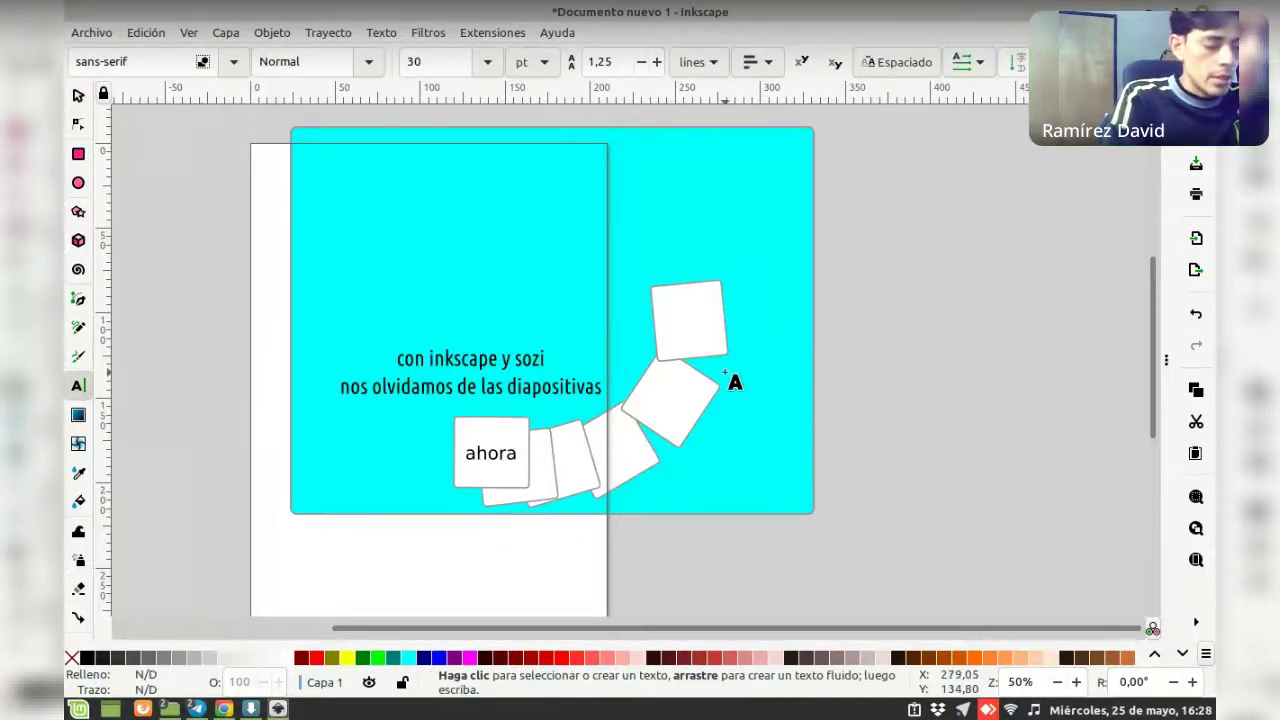
{"action": "type", "text": "pode"}
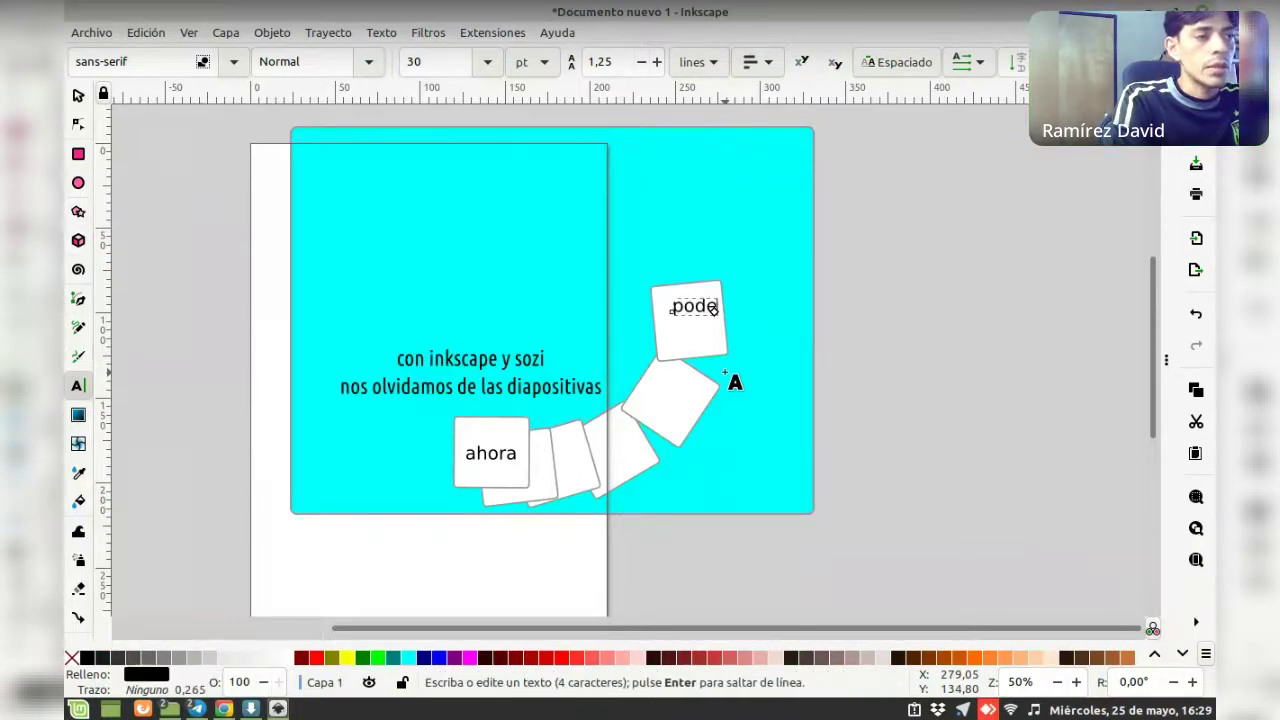
{"action": "type", "text": "mos"}
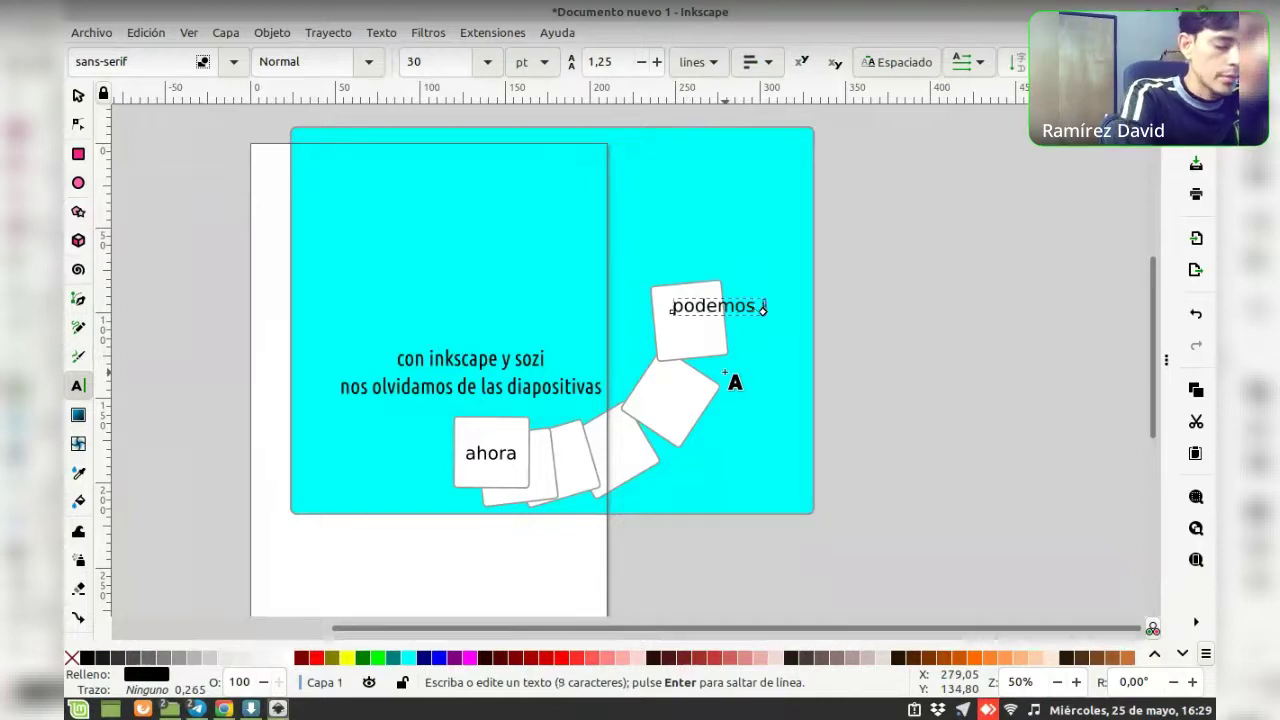
{"action": "type", "text": "jugar"}
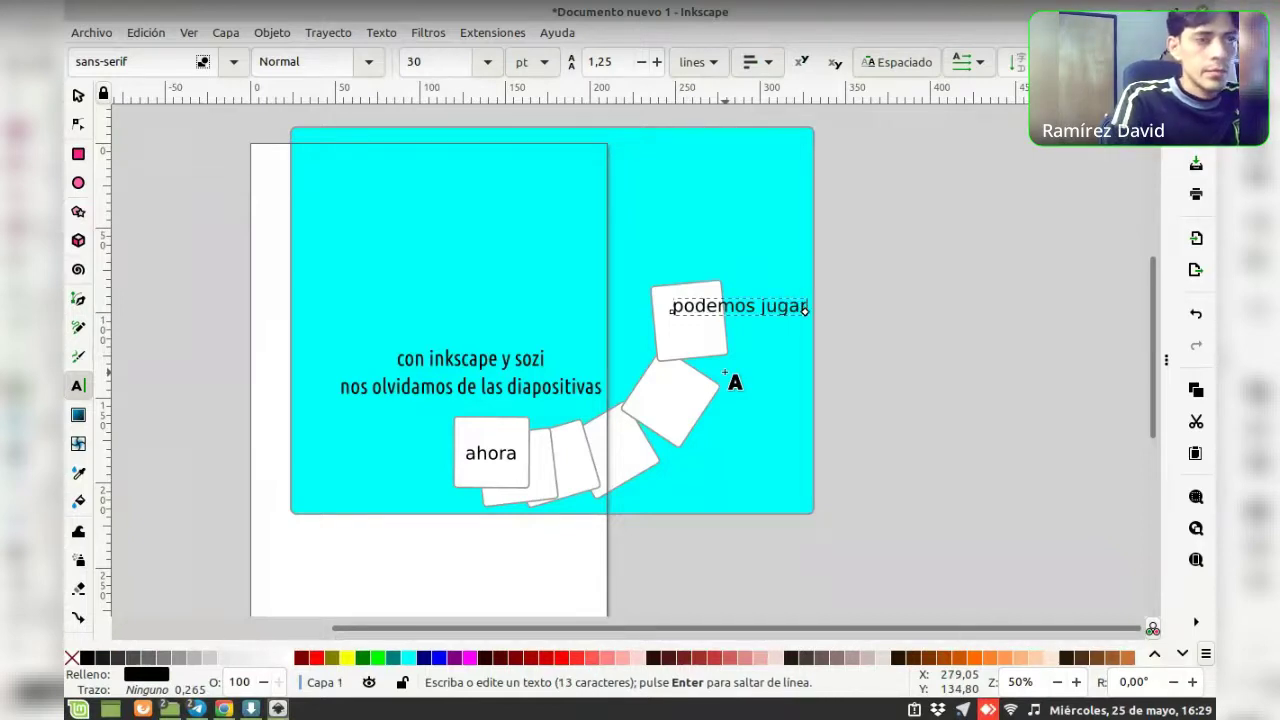
{"action": "type", "text": " libremente"}
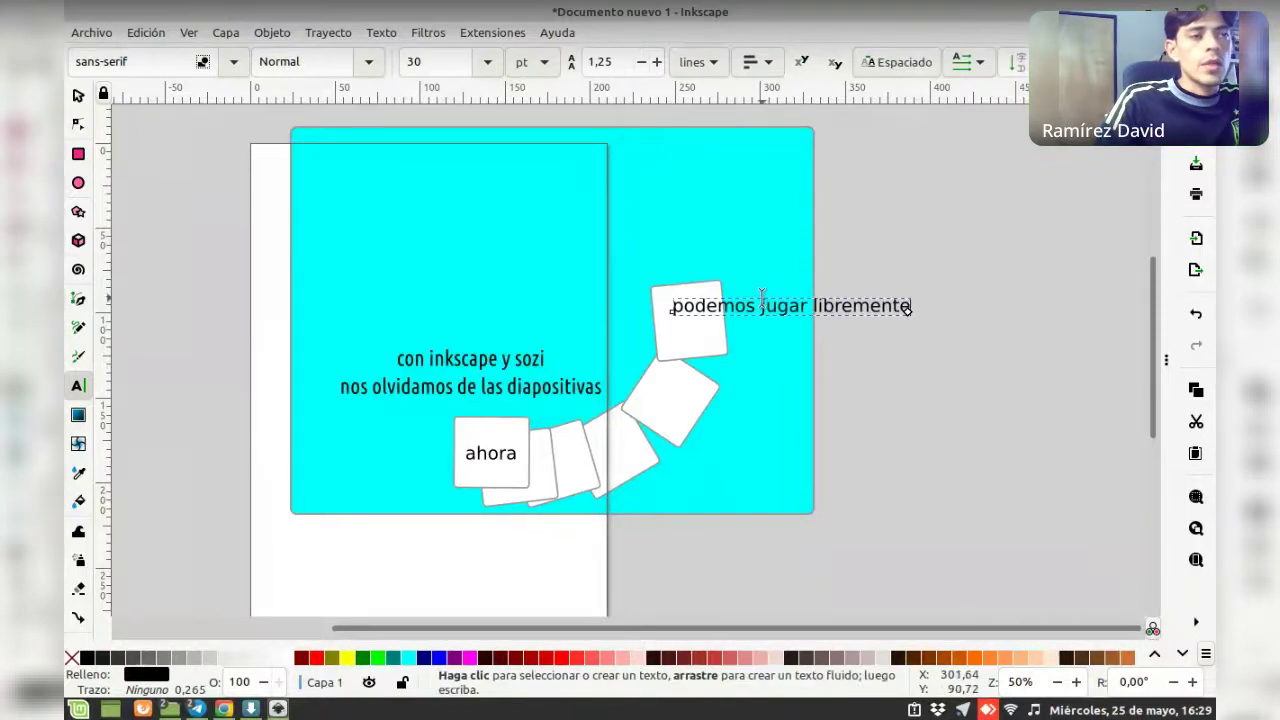
{"action": "left_click", "coordinate": [760, 307]}
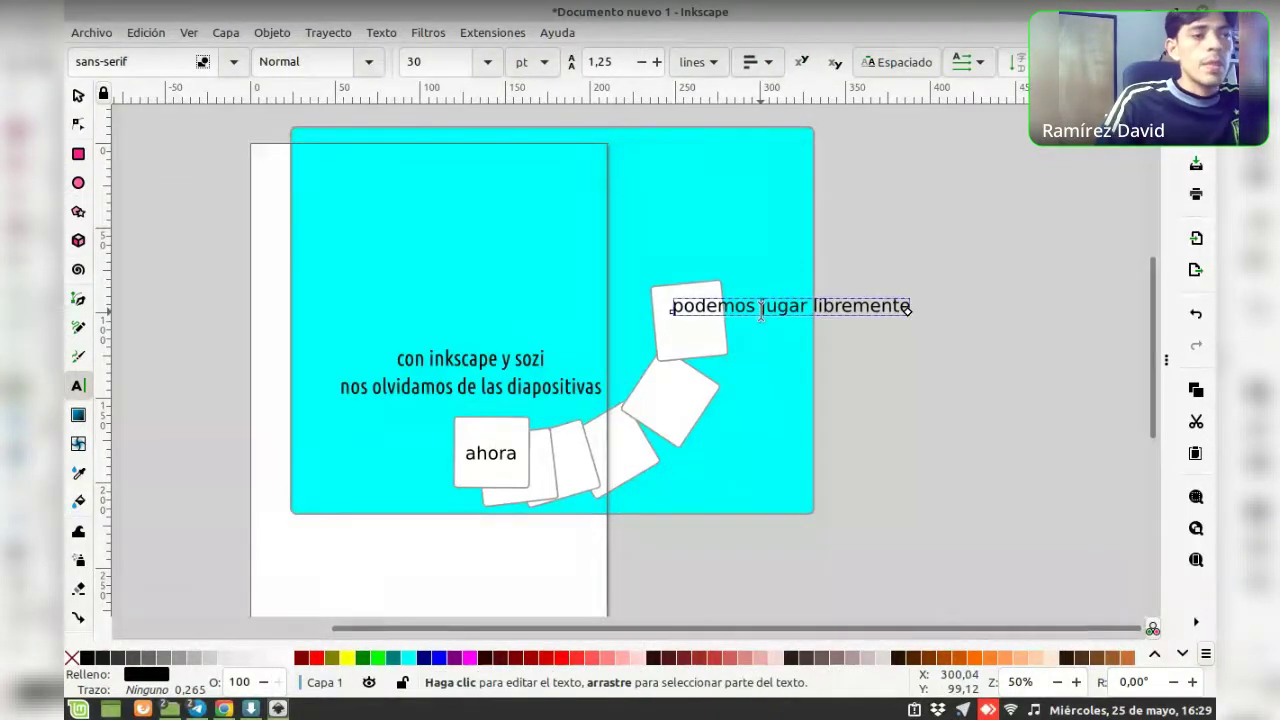
{"action": "key", "text": "Return"}
{"action": "left_click", "coordinate": [725, 330]}
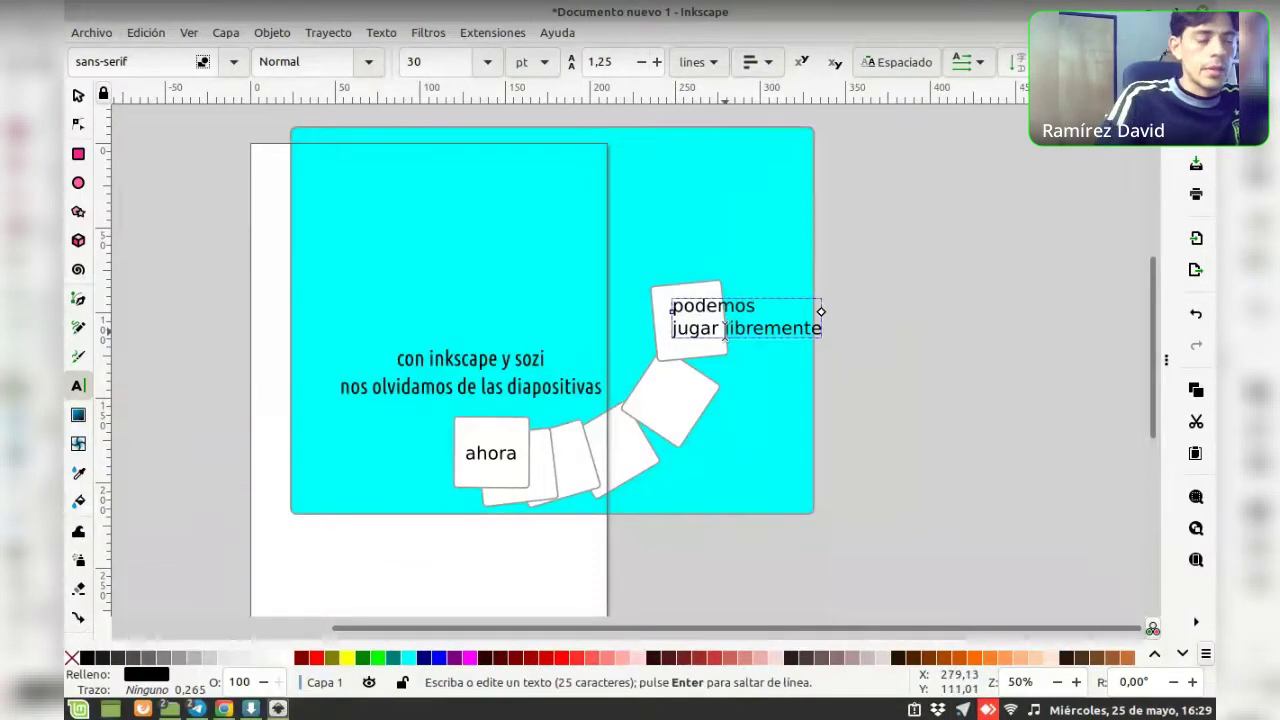
{"action": "key", "text": "Return"}
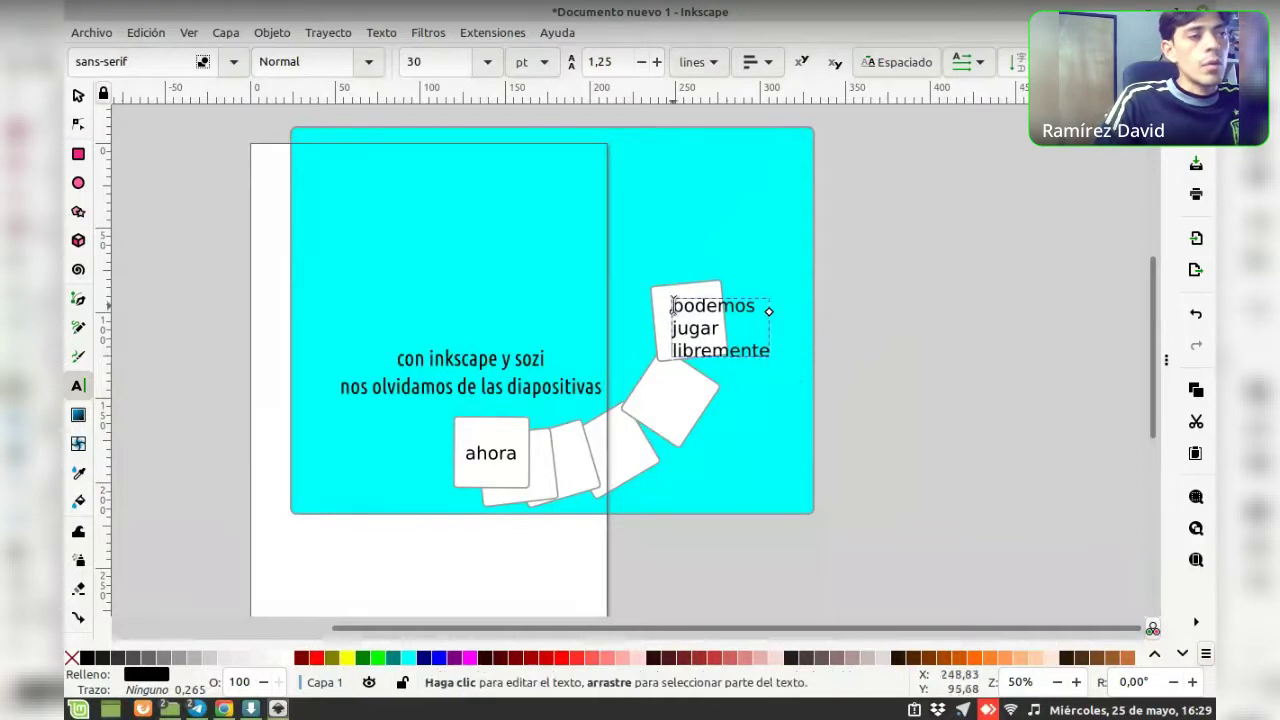
Set the three-line text's font size to 12 pt
{"action": "left_click_drag", "start_coordinate": [766, 313], "coordinate": [773, 355]}
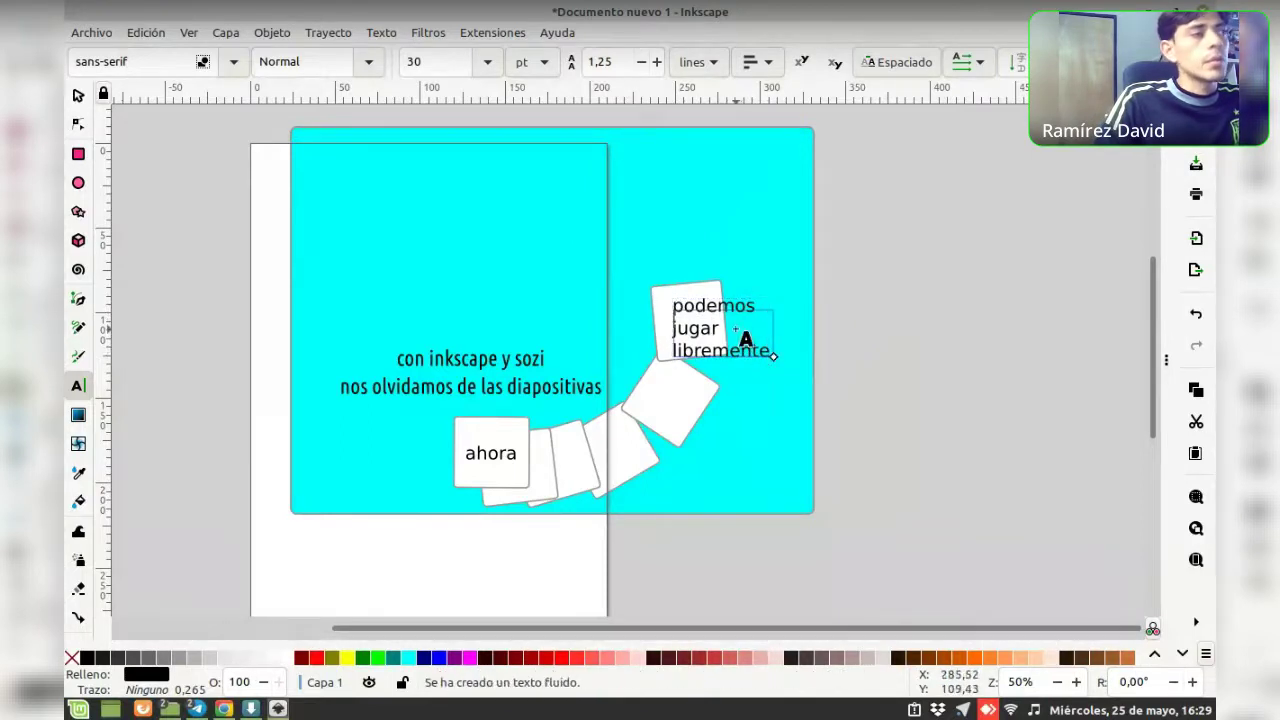
{"action": "left_click", "coordinate": [487, 65]}
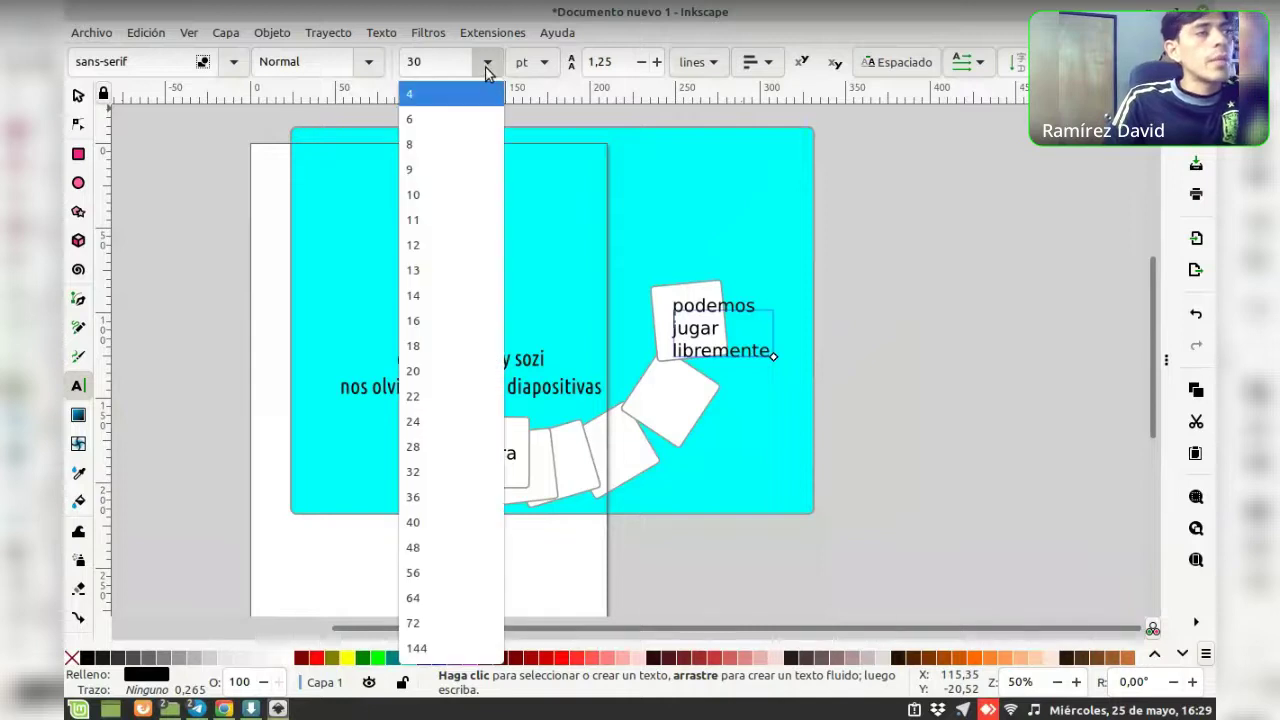
{"action": "left_click", "coordinate": [421, 322]}
{"action": "left_click", "coordinate": [720, 340]}
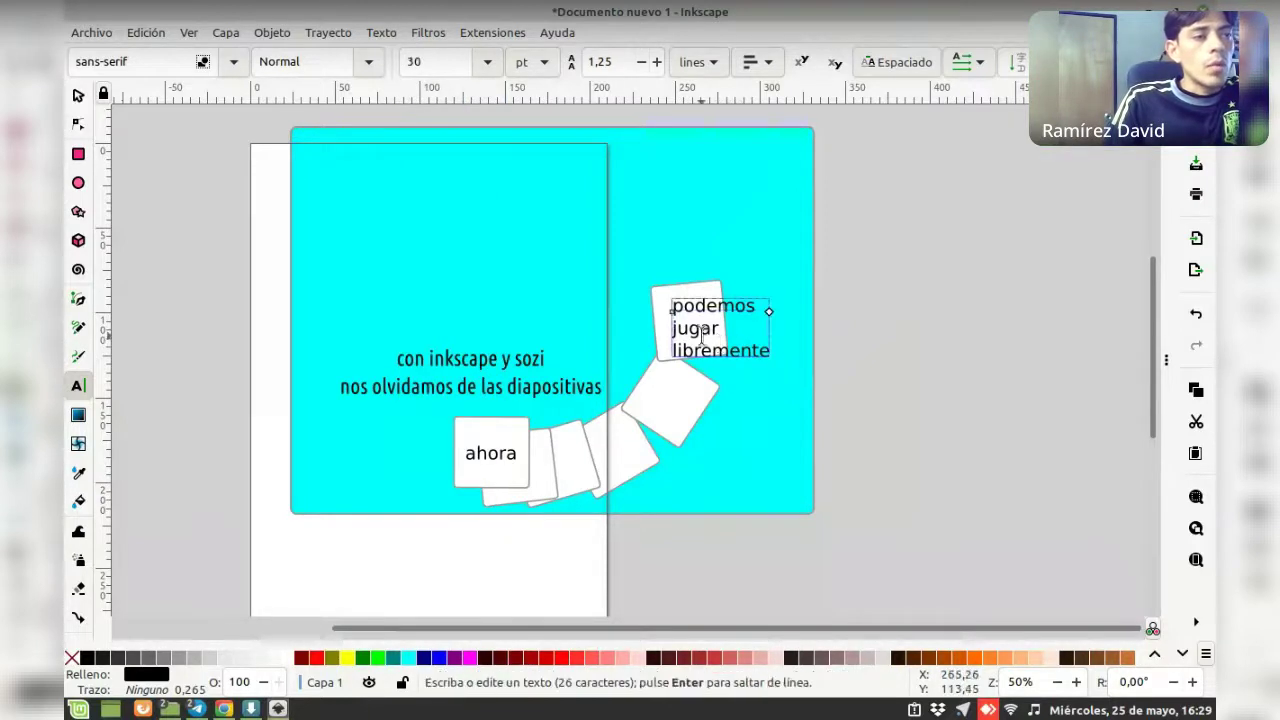
{"action": "double_click", "coordinate": [700, 330]}
{"action": "left_click", "coordinate": [702, 337]}
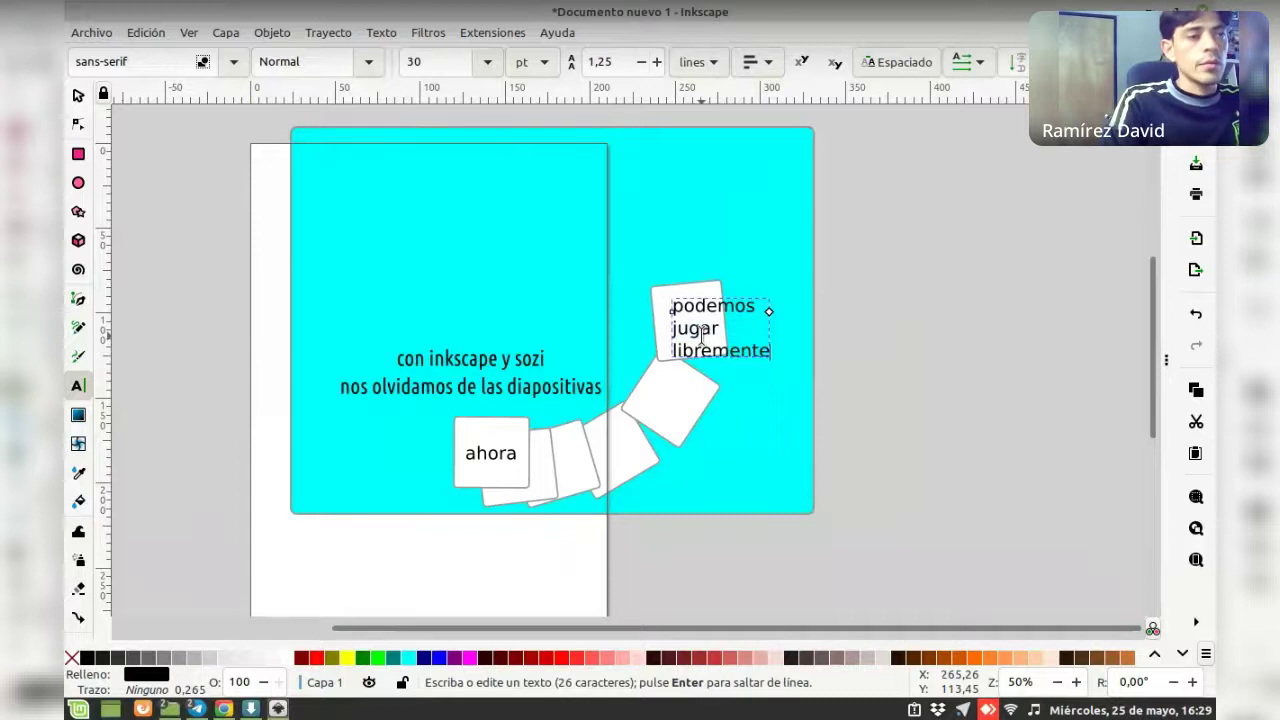
{"action": "key", "text": "ctrl+shift+End"}
{"action": "key", "text": "ctrl+a"}
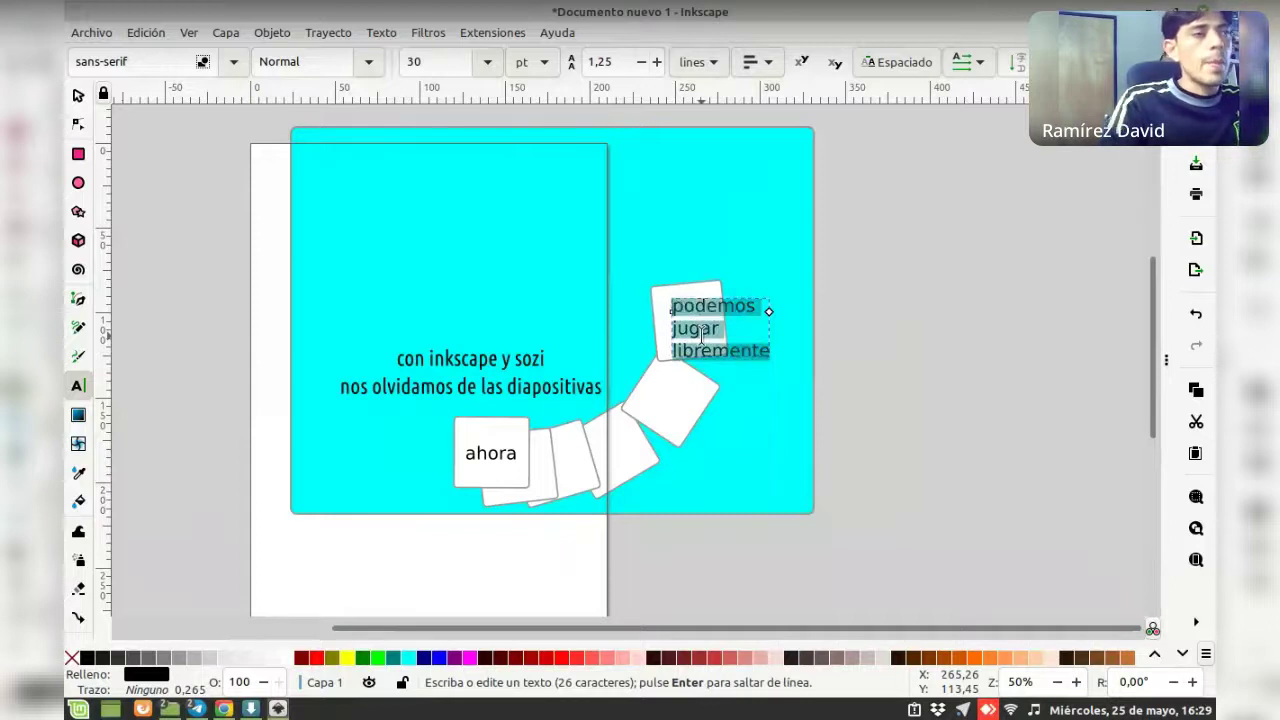
{"action": "left_click", "coordinate": [487, 62]}
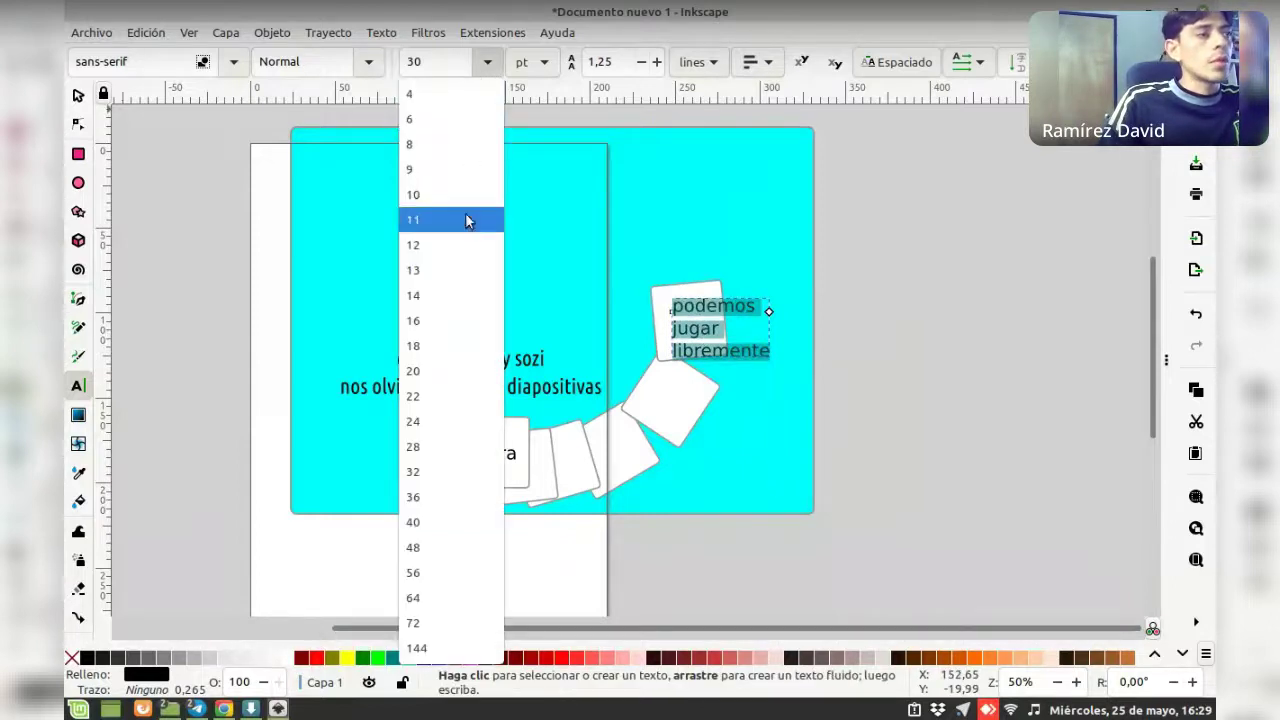
{"action": "left_click", "coordinate": [465, 245]}
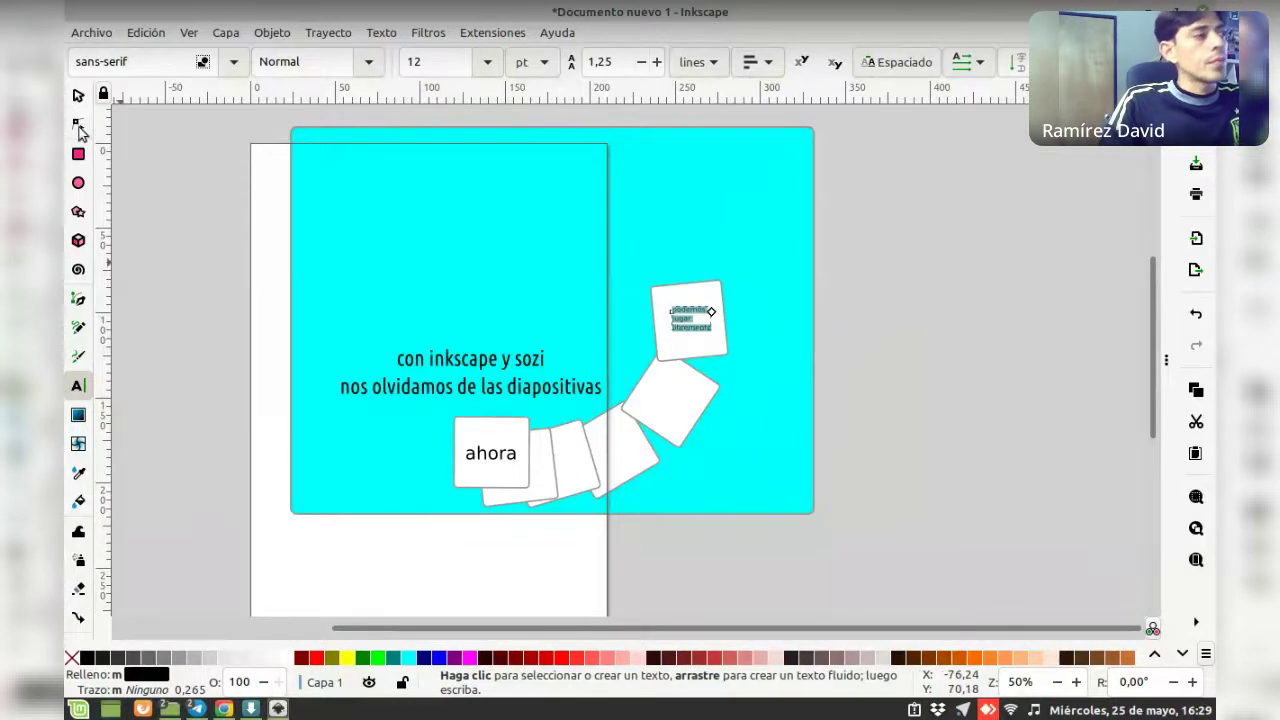
Raise the top white card slightly
{"action": "key", "text": "F1"}
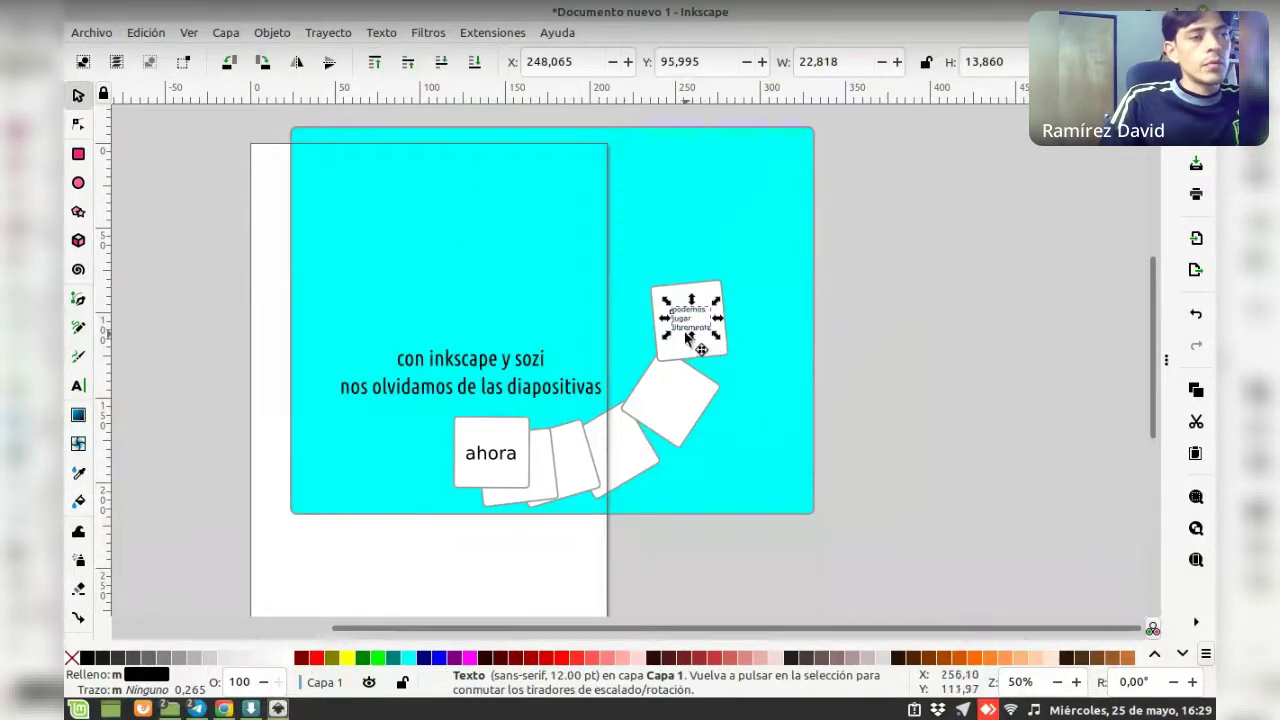
{"action": "left_click", "coordinate": [688, 339]}
{"action": "scroll", "coordinate": [705, 340], "scroll_direction": "up", "scroll_amount": 1, "text": "ctrl"}
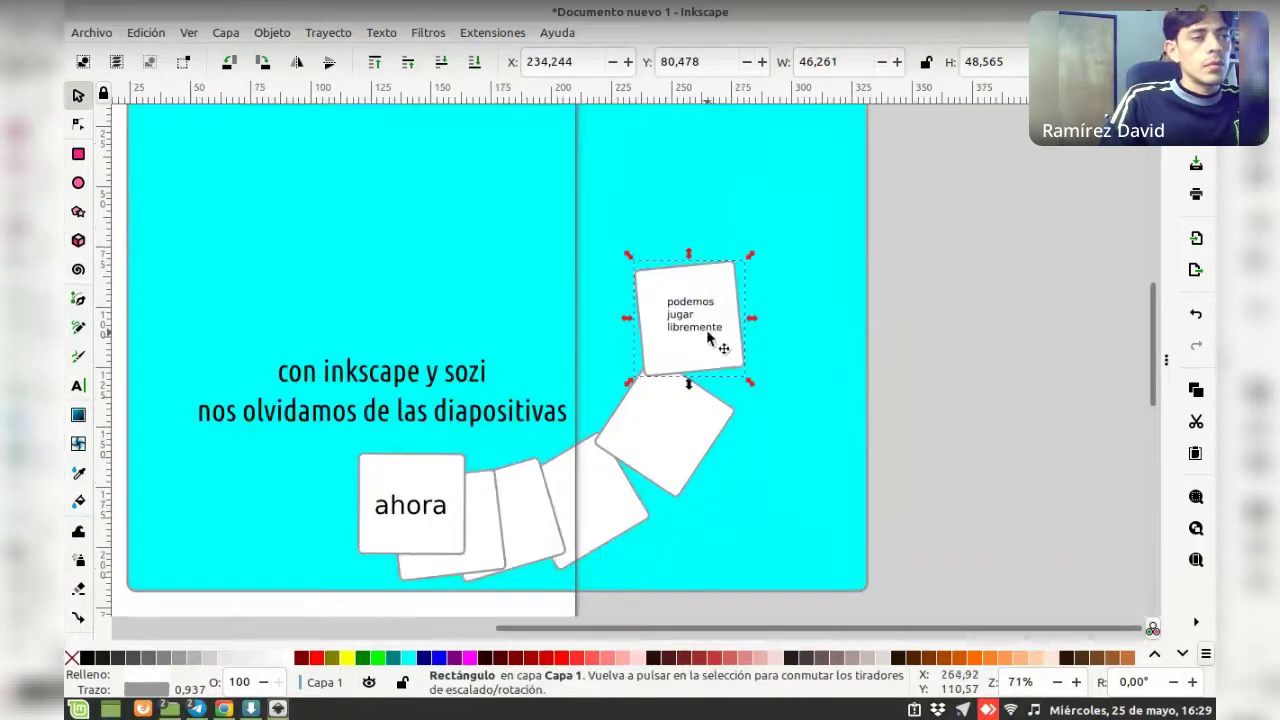
{"action": "scroll", "coordinate": [712, 340], "scroll_direction": "down", "scroll_amount": 3}
{"action": "left_click_drag", "start_coordinate": [688, 193], "coordinate": [688, 190]}
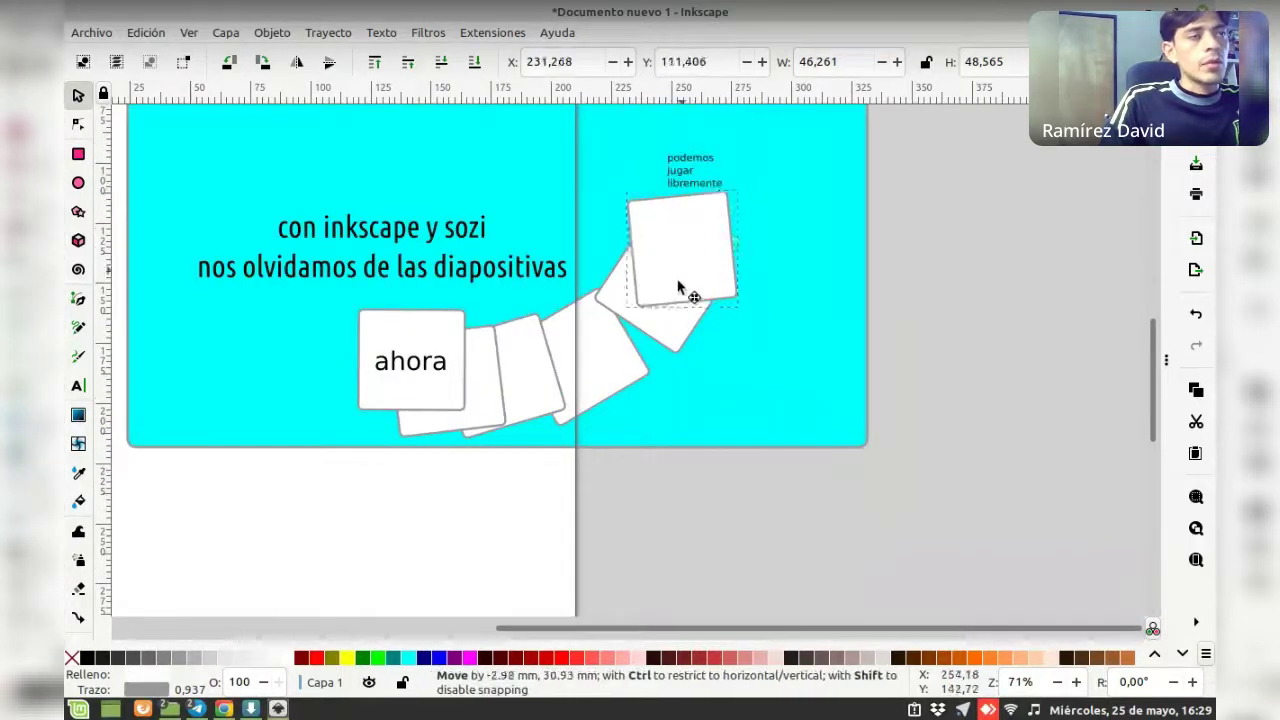
Move 'podemos jugar libremente' onto the tilted second card and rotate it to match
{"action": "left_click", "coordinate": [689, 191]}
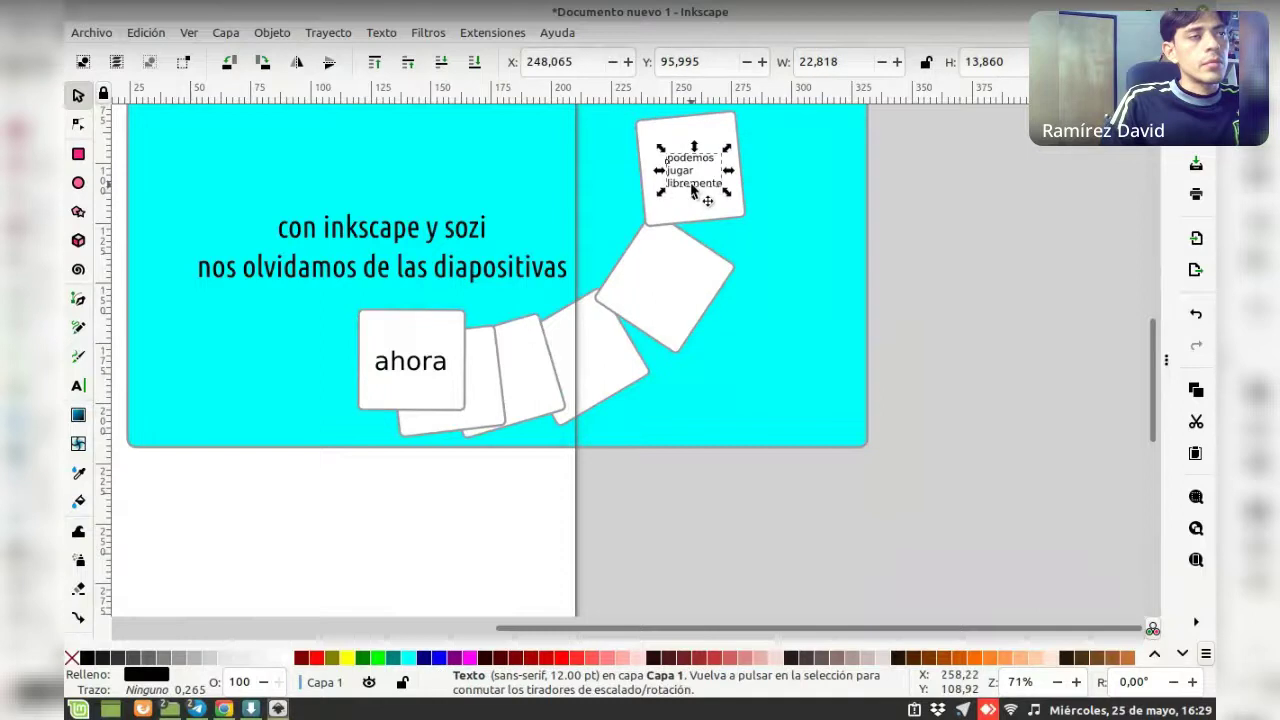
{"action": "key", "text": "Down"}
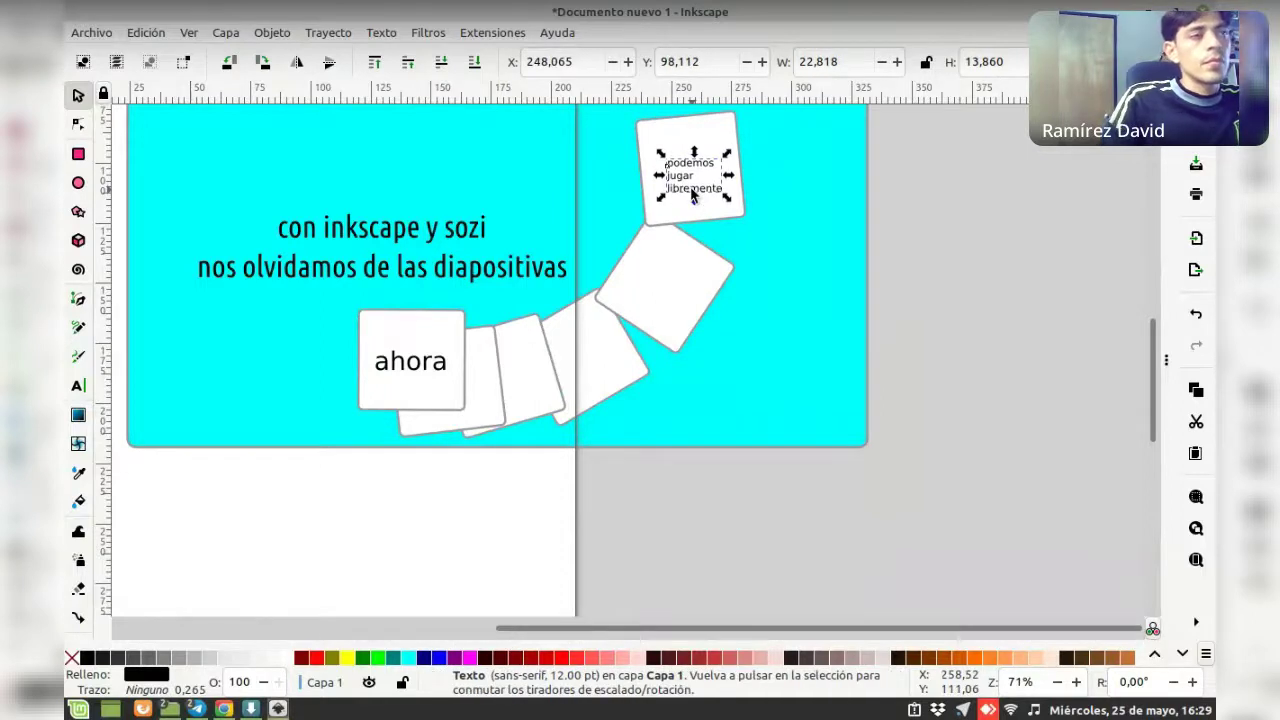
{"action": "left_click_drag", "start_coordinate": [705, 196], "coordinate": [672, 307]}
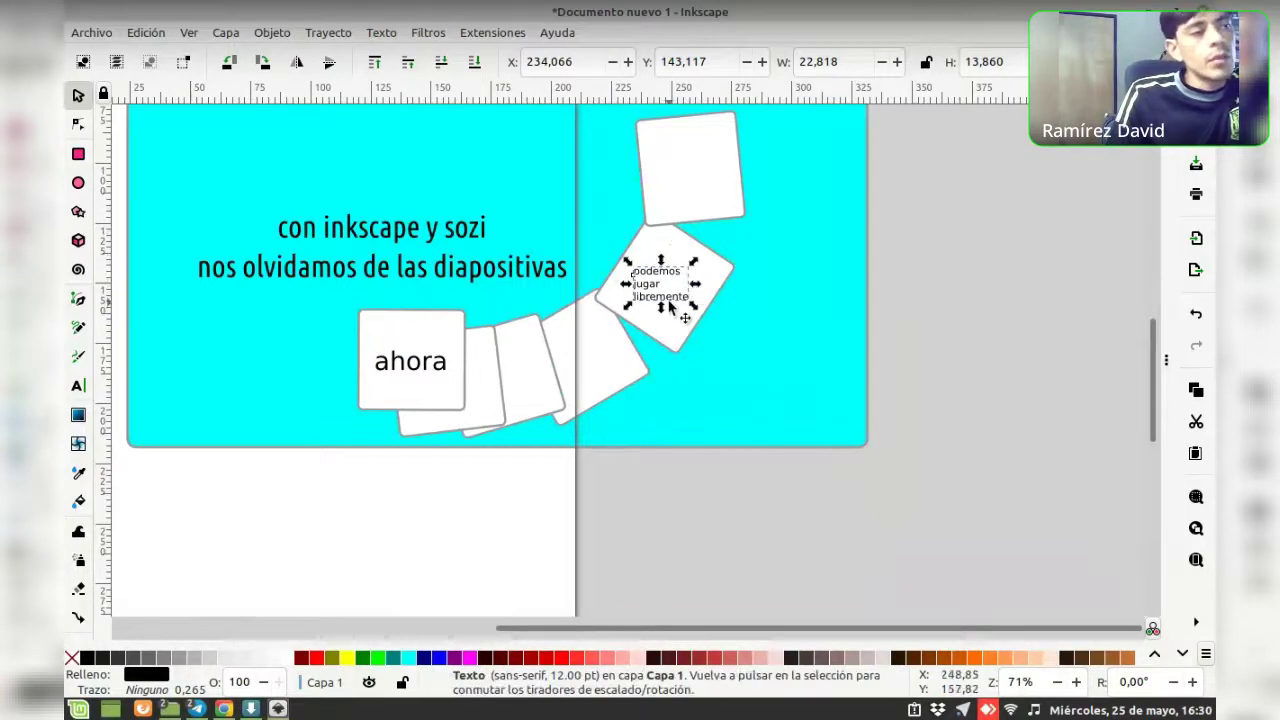
{"action": "mouse_move", "coordinate": [693, 263]}
{"action": "left_mouse_down"}
{"action": "mouse_move", "coordinate": [711, 284]}
{"action": "mouse_move", "coordinate": [666, 312]}
{"action": "left_mouse_up"}
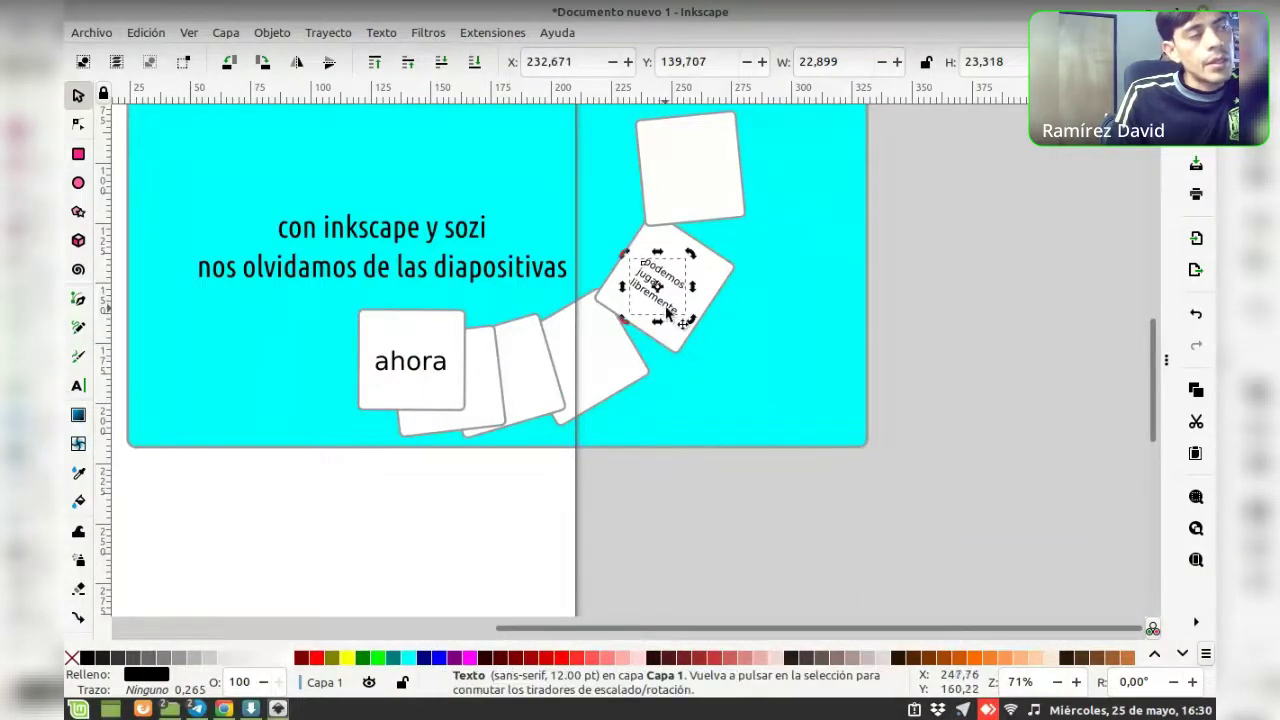
{"action": "left_click", "coordinate": [720, 362]}
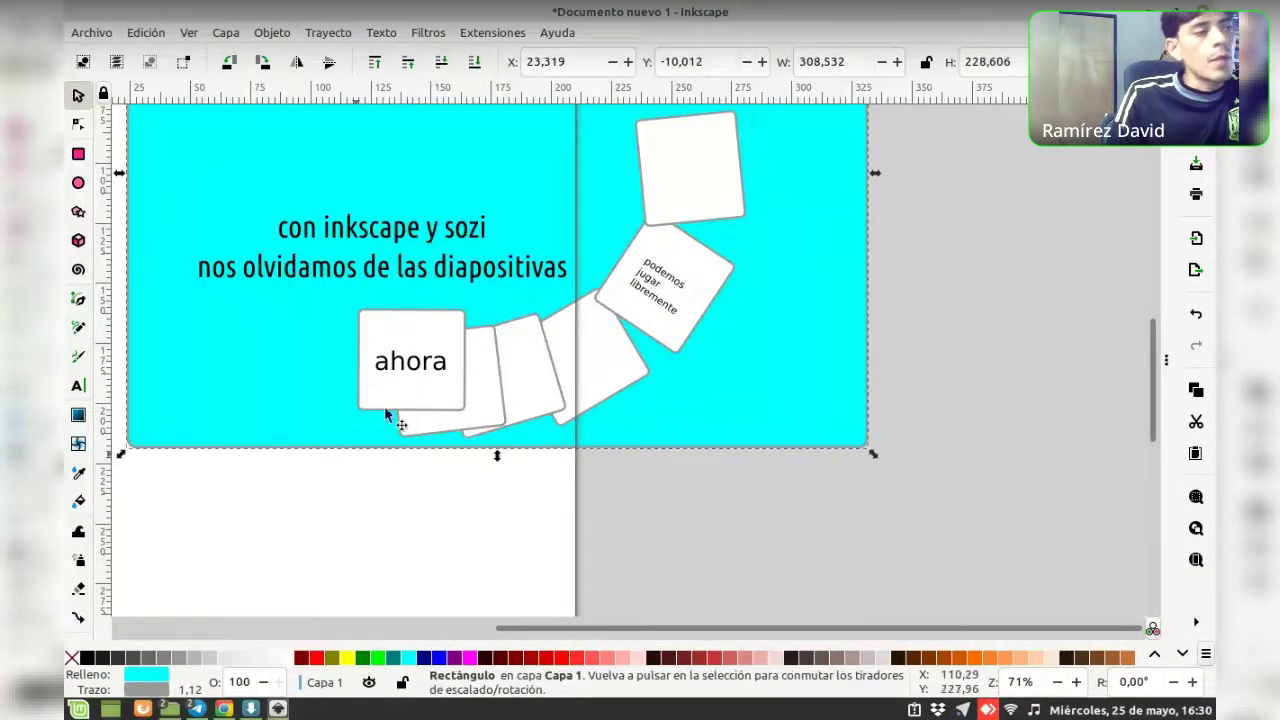
{"action": "left_click", "coordinate": [420, 366]}
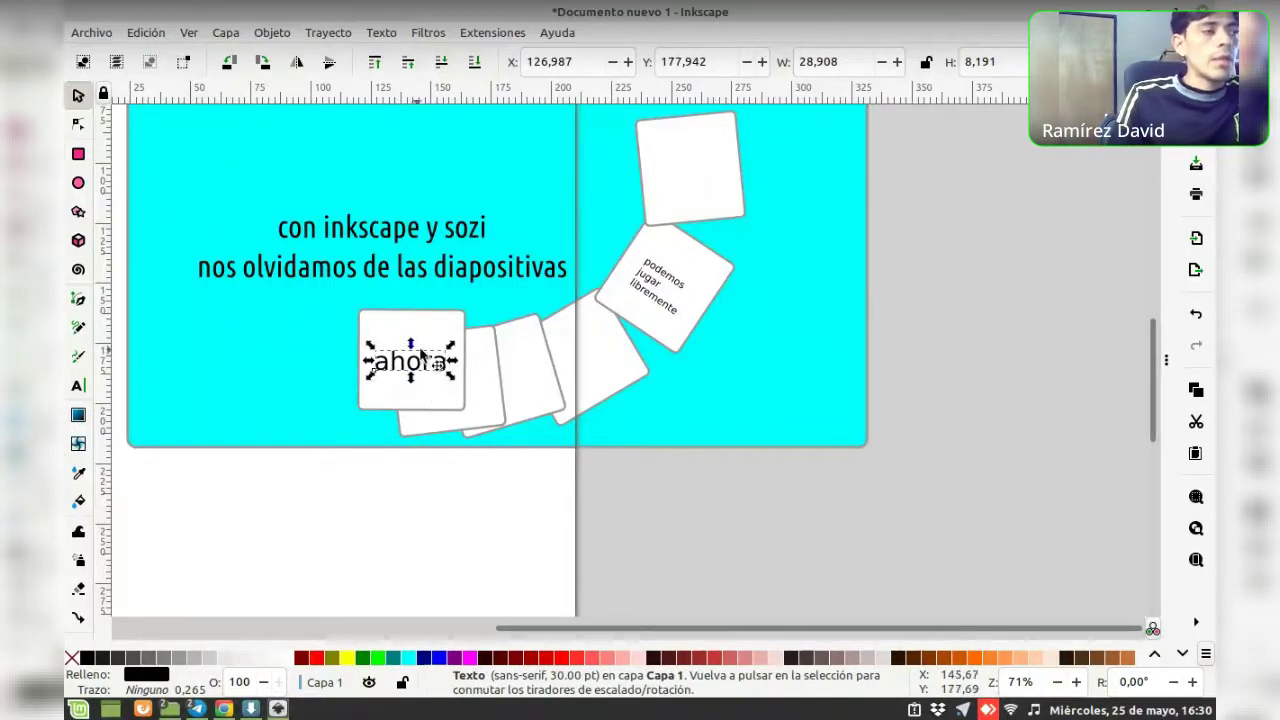
{"action": "scroll", "coordinate": [405, 345], "scroll_direction": "up", "scroll_amount": 4, "text": "ctrl"}
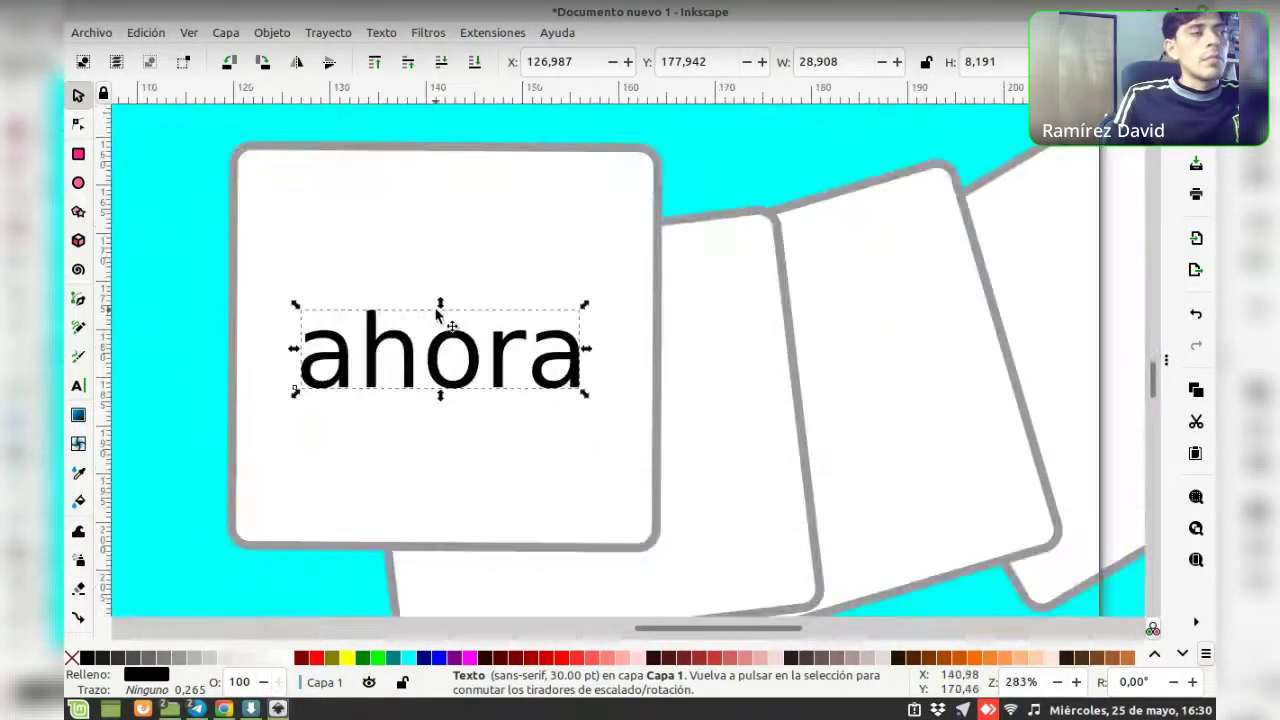
{"action": "scroll", "coordinate": [438, 313], "scroll_direction": "down", "scroll_amount": 2, "text": "ctrl"}
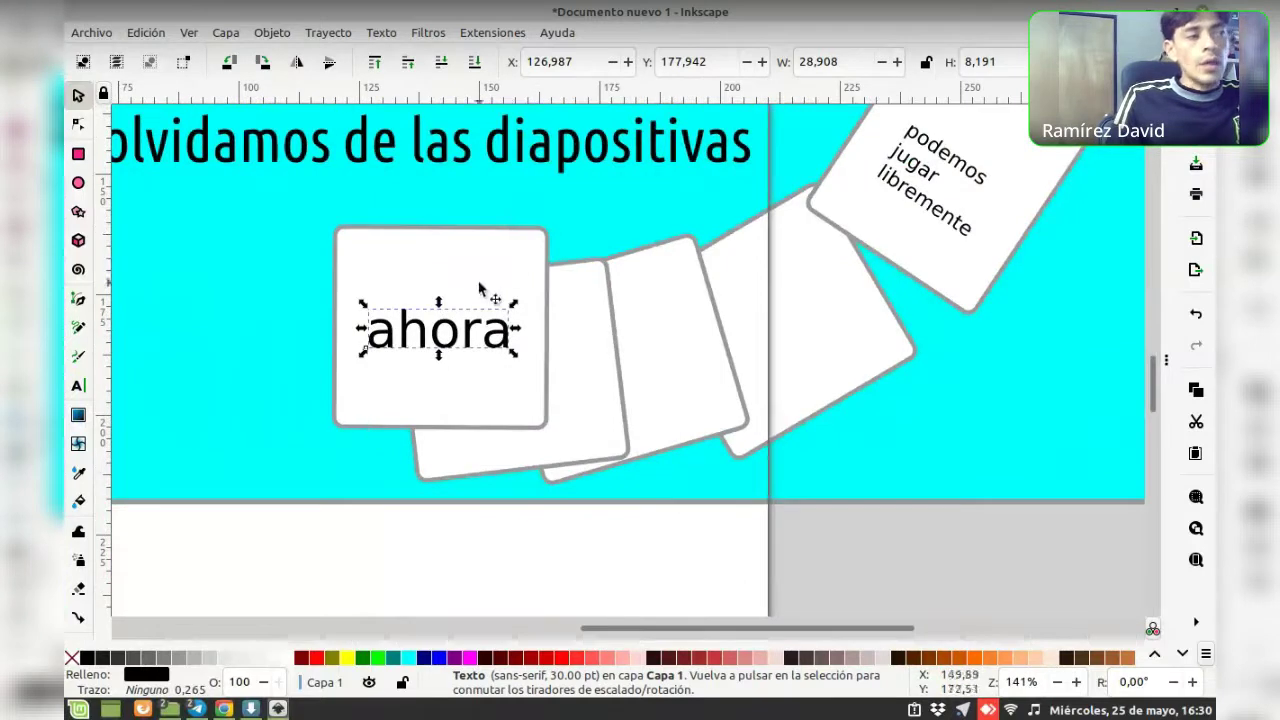
{"action": "scroll", "coordinate": [470, 328], "scroll_direction": "up", "scroll_amount": 2, "text": "ctrl"}
{"action": "left_click", "coordinate": [455, 340]}
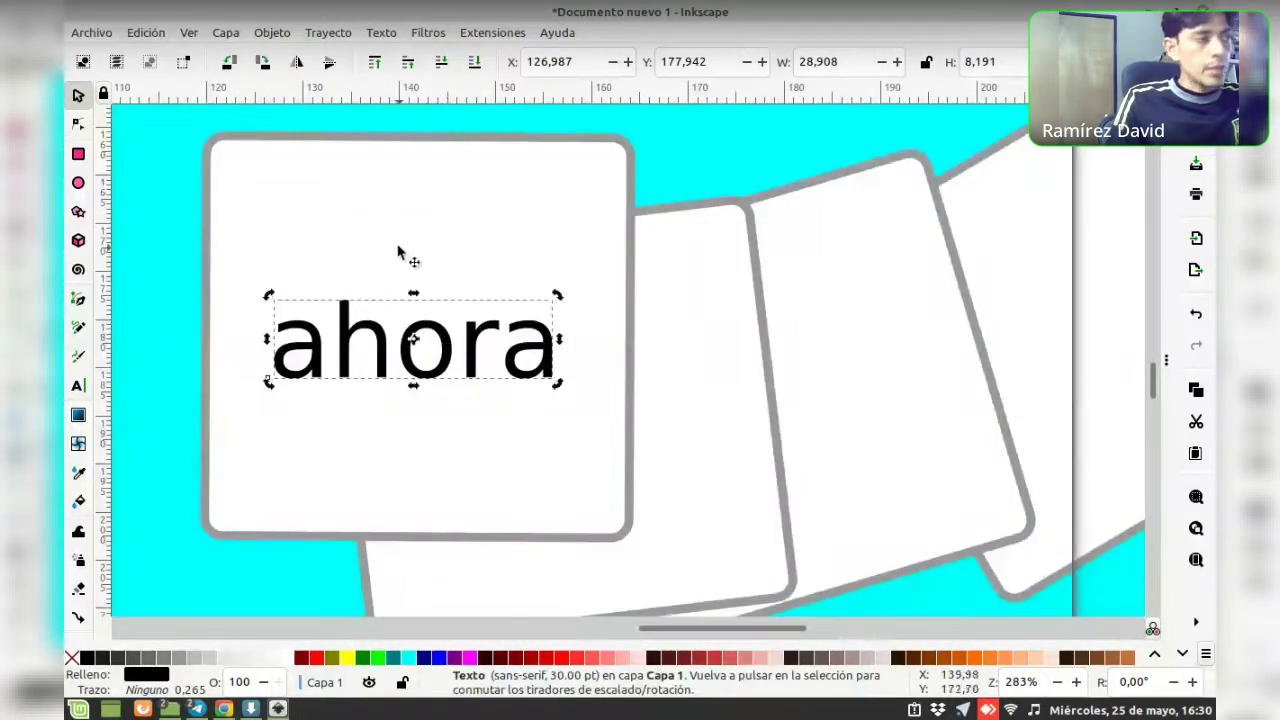
{"action": "key", "text": "ctrl+v"}
{"action": "scroll", "coordinate": [414, 251], "scroll_direction": "up", "scroll_amount": 3, "text": "ctrl"}
{"action": "scroll", "coordinate": [428, 243], "scroll_direction": "down", "scroll_amount": 2, "text": "ctrl"}
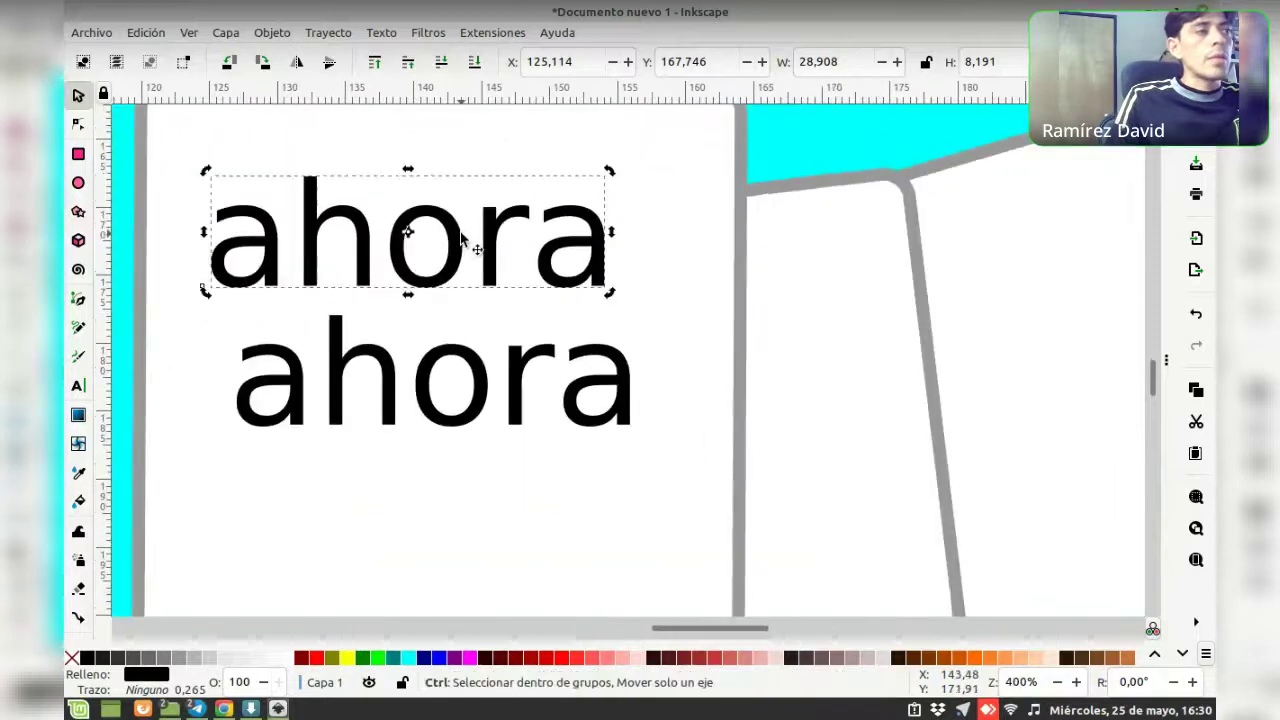
{"action": "scroll", "coordinate": [462, 238], "scroll_direction": "down", "scroll_amount": 1, "text": "ctrl"}
{"action": "left_click", "coordinate": [462, 140]}
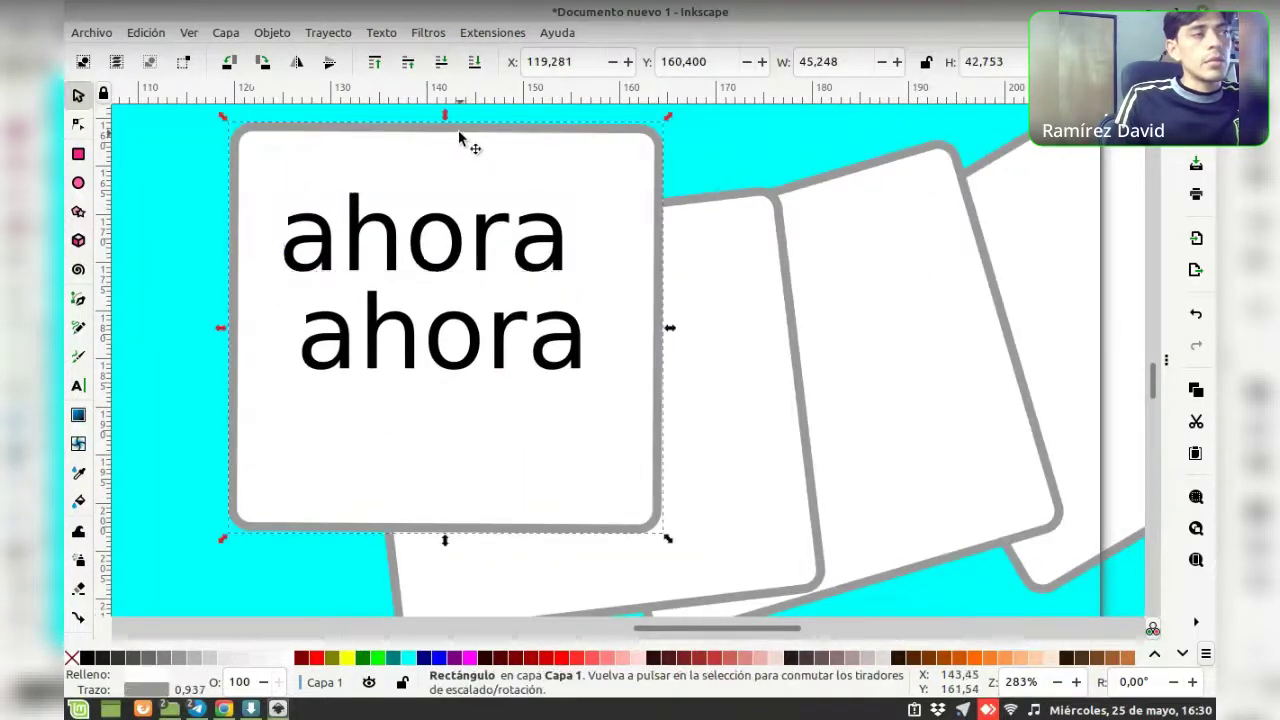
{"action": "left_click", "coordinate": [424, 230]}
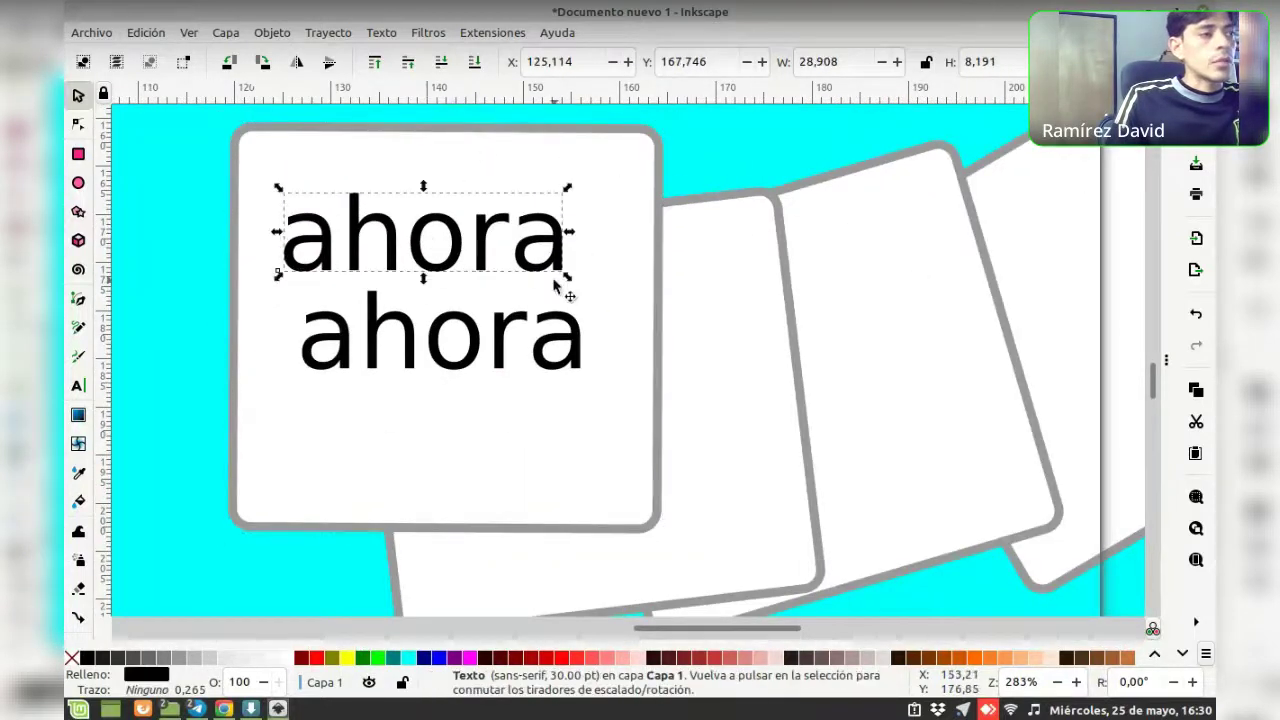
{"action": "left_click_drag", "start_coordinate": [572, 284], "coordinate": [506, 251]}
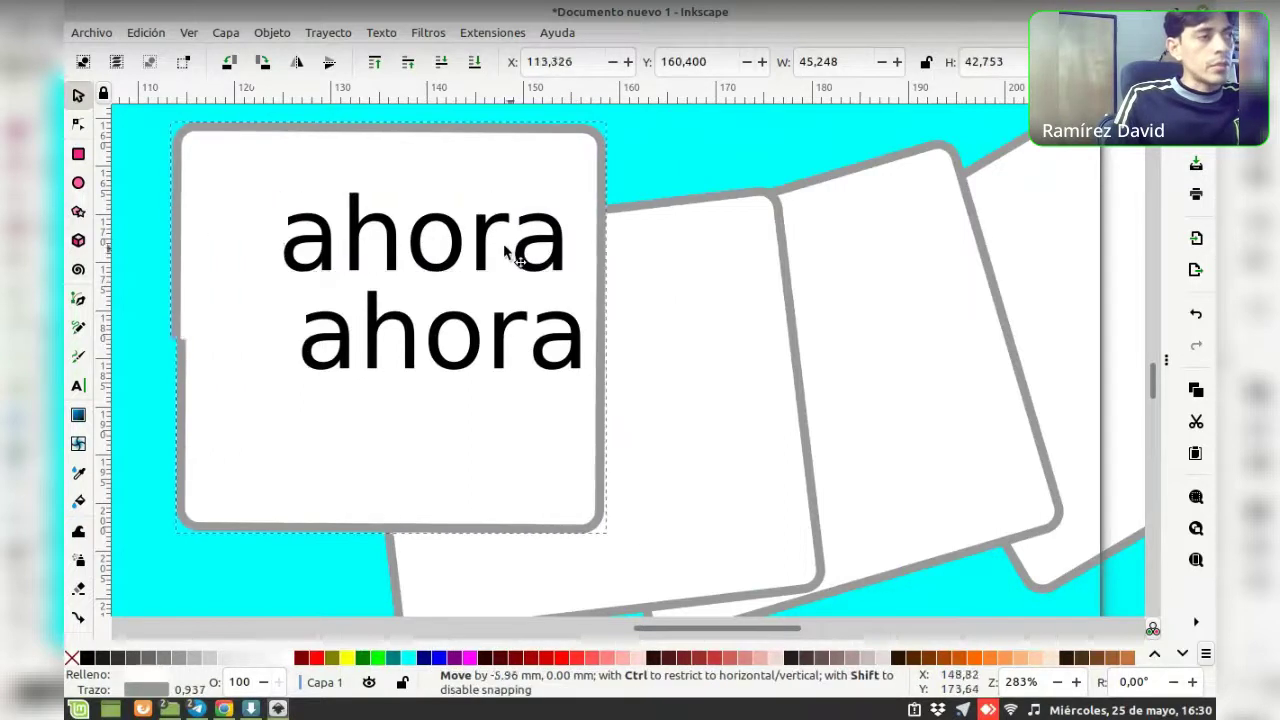
{"action": "key", "text": "ctrl+z"}
{"action": "left_click", "coordinate": [566, 272]}
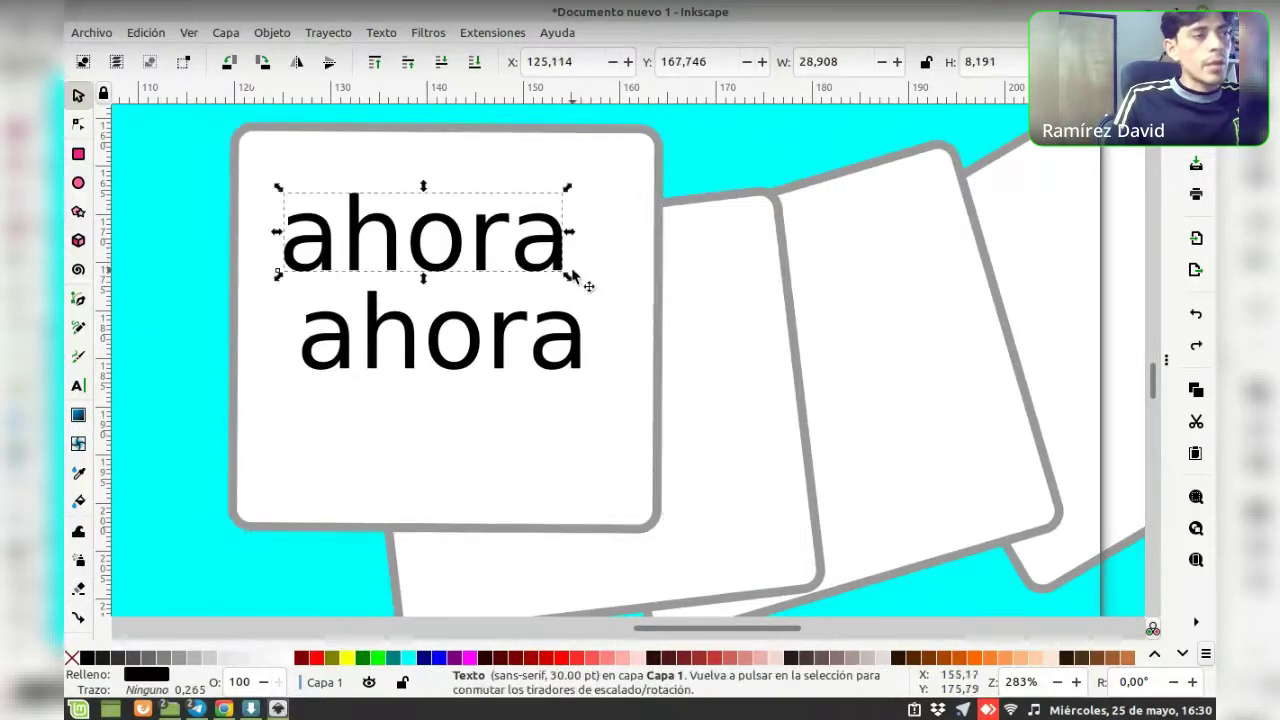
{"action": "left_click_drag", "start_coordinate": [572, 276], "coordinate": [475, 262]}
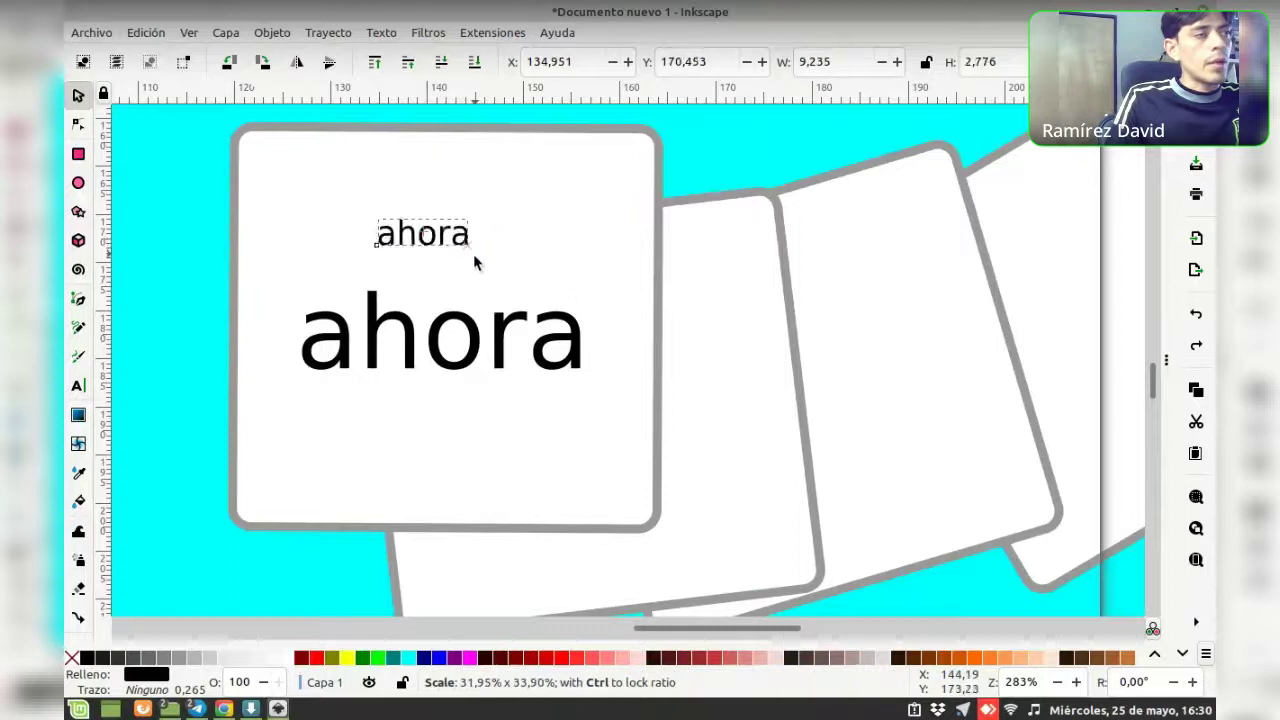
{"action": "left_click_drag", "start_coordinate": [473, 254], "coordinate": [455, 247]}
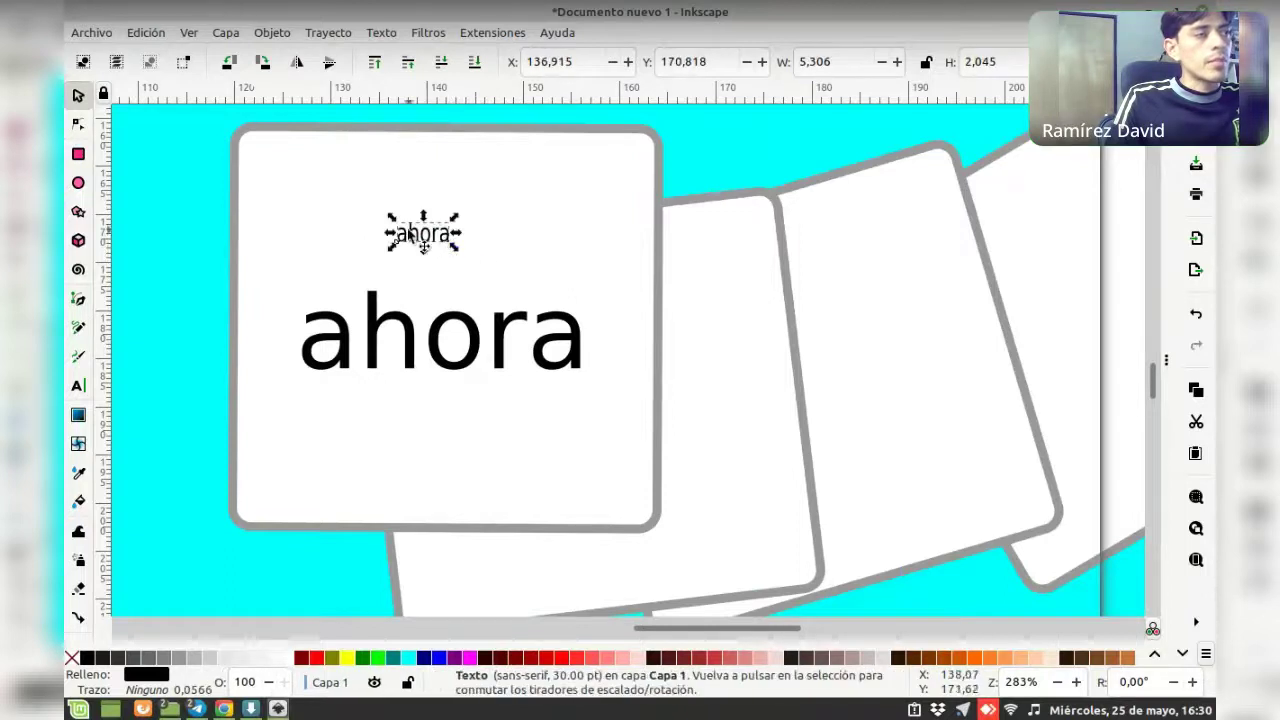
{"action": "left_click", "coordinate": [425, 240]}
{"action": "left_click_drag", "start_coordinate": [402, 234], "coordinate": [307, 179]}
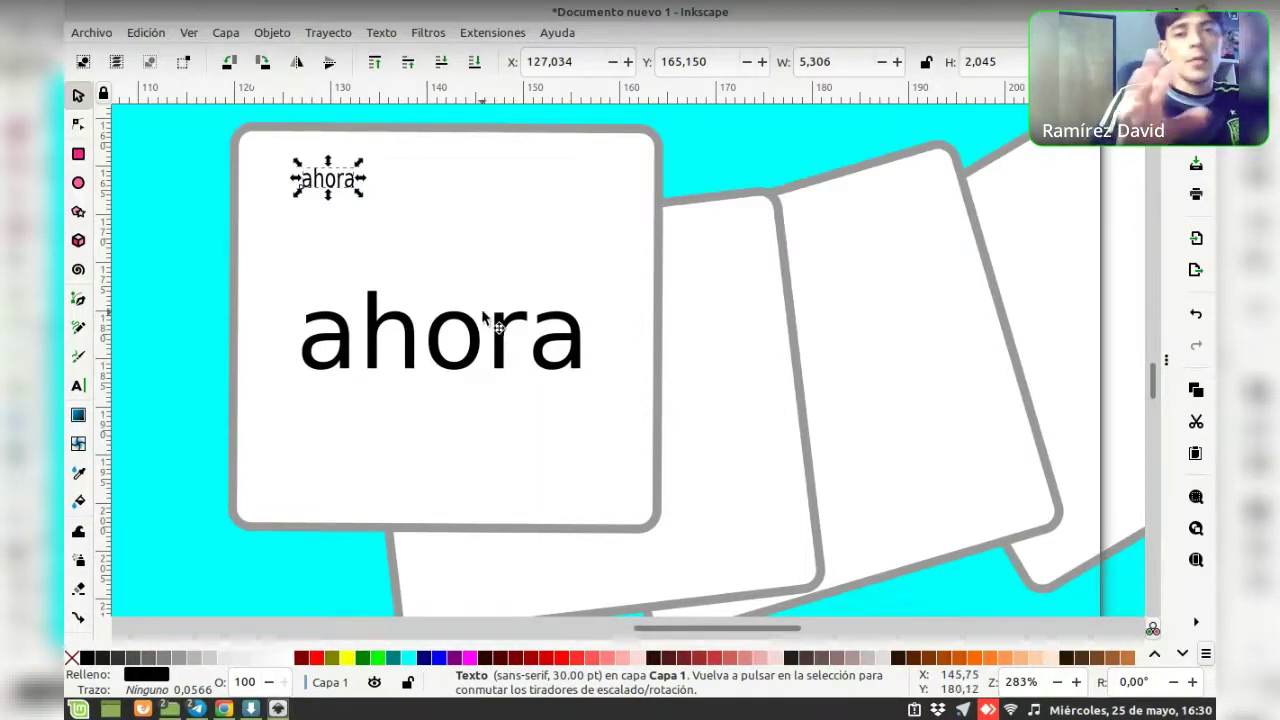
{"action": "left_click", "coordinate": [340, 182]}
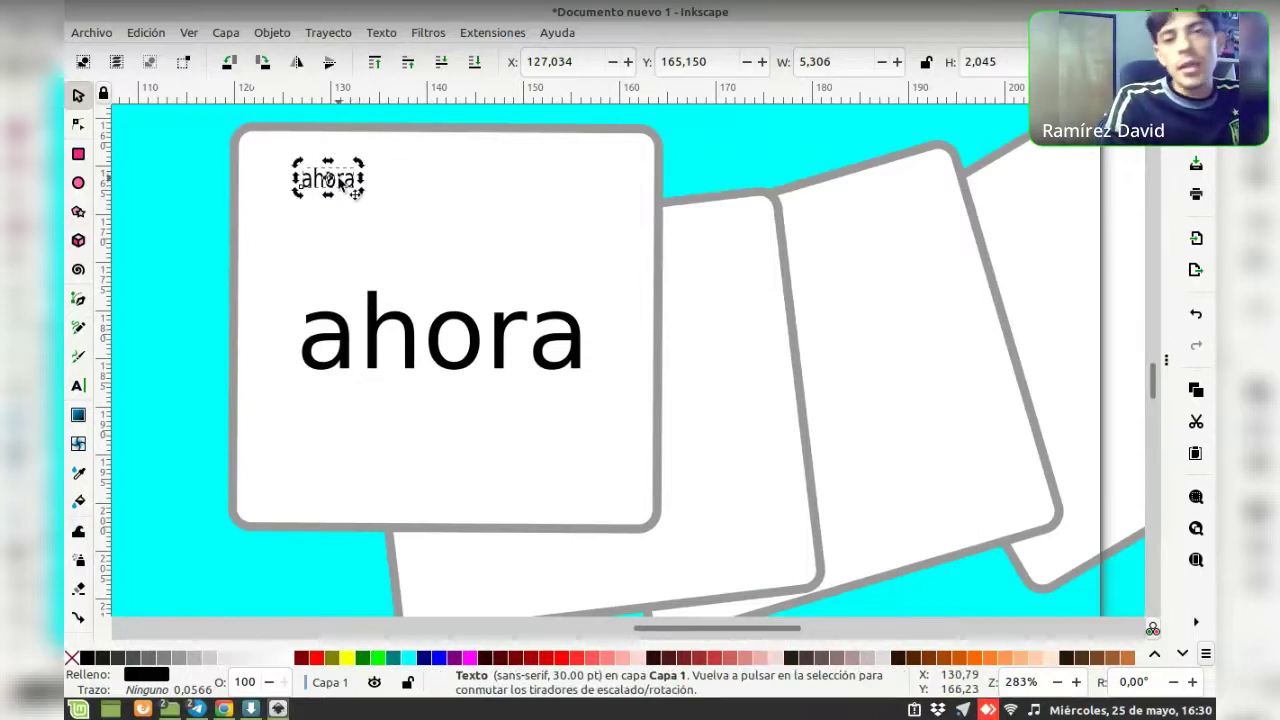
{"action": "key", "text": "Escape"}
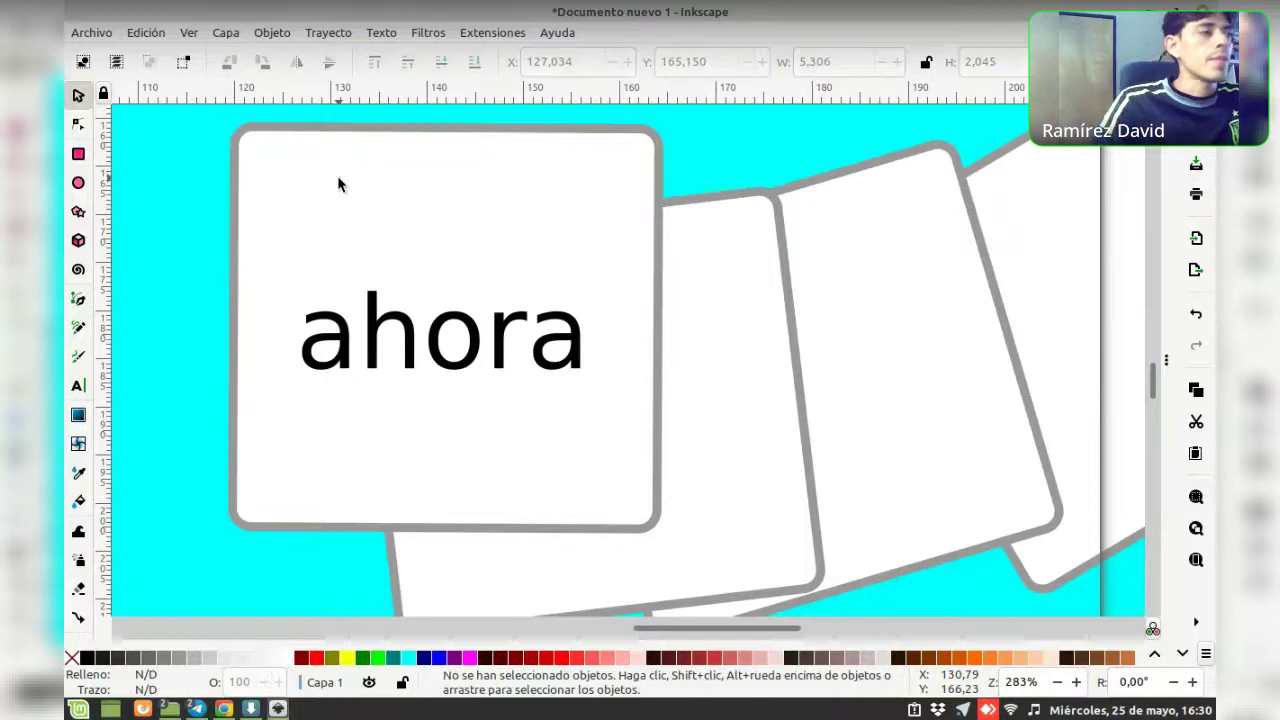
Copy the arc's top card up near the slide's top edge, tilted about 19 degrees
{"action": "scroll", "coordinate": [423, 271], "scroll_direction": "down", "scroll_amount": 2, "text": "ctrl"}
{"action": "scroll", "coordinate": [497, 271], "scroll_direction": "down", "scroll_amount": 2, "text": "ctrl"}
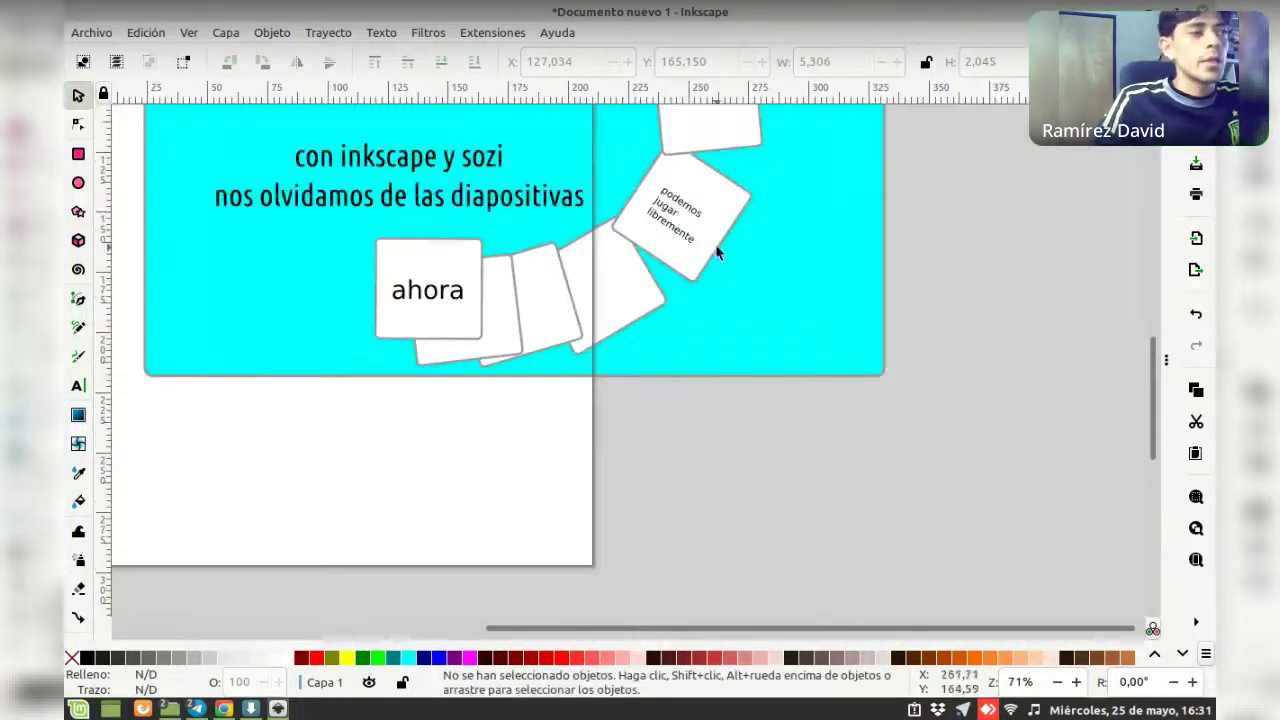
{"action": "scroll", "coordinate": [674, 252], "scroll_direction": "up", "scroll_amount": 2}
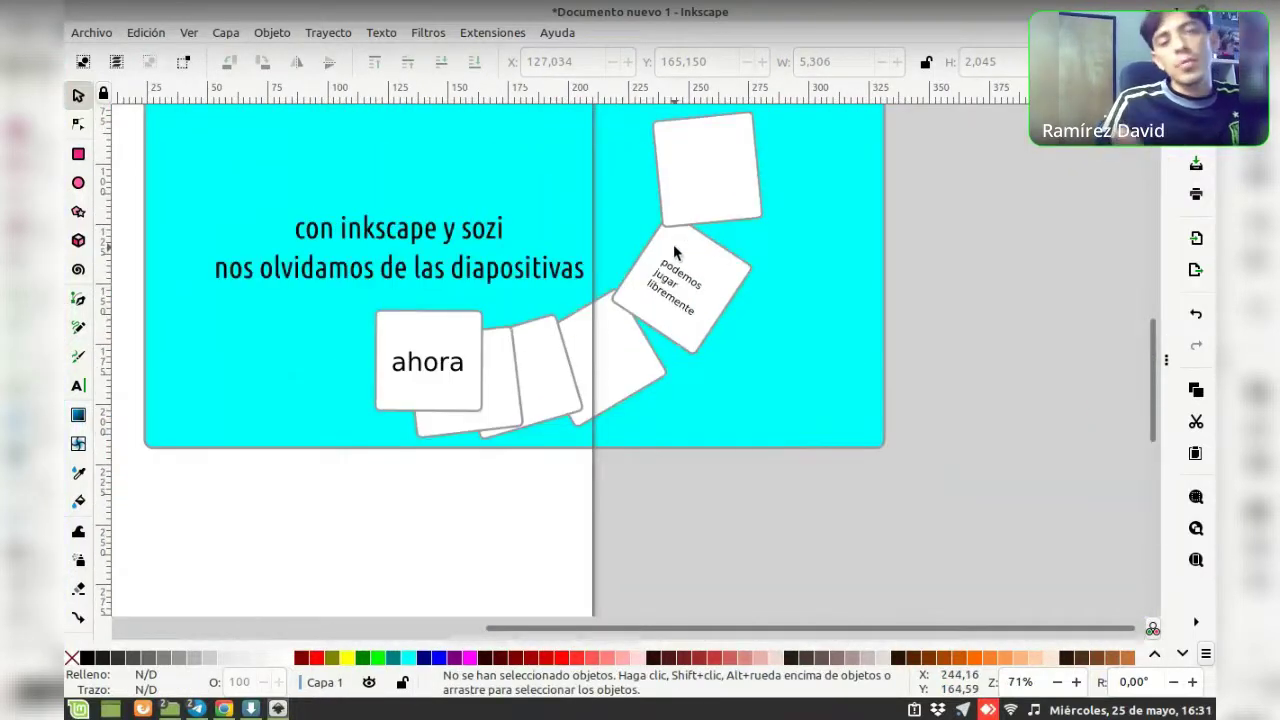
{"action": "scroll", "coordinate": [697, 270], "scroll_direction": "up", "scroll_amount": 2}
{"action": "scroll", "coordinate": [690, 272], "scroll_direction": "up", "scroll_amount": 4}
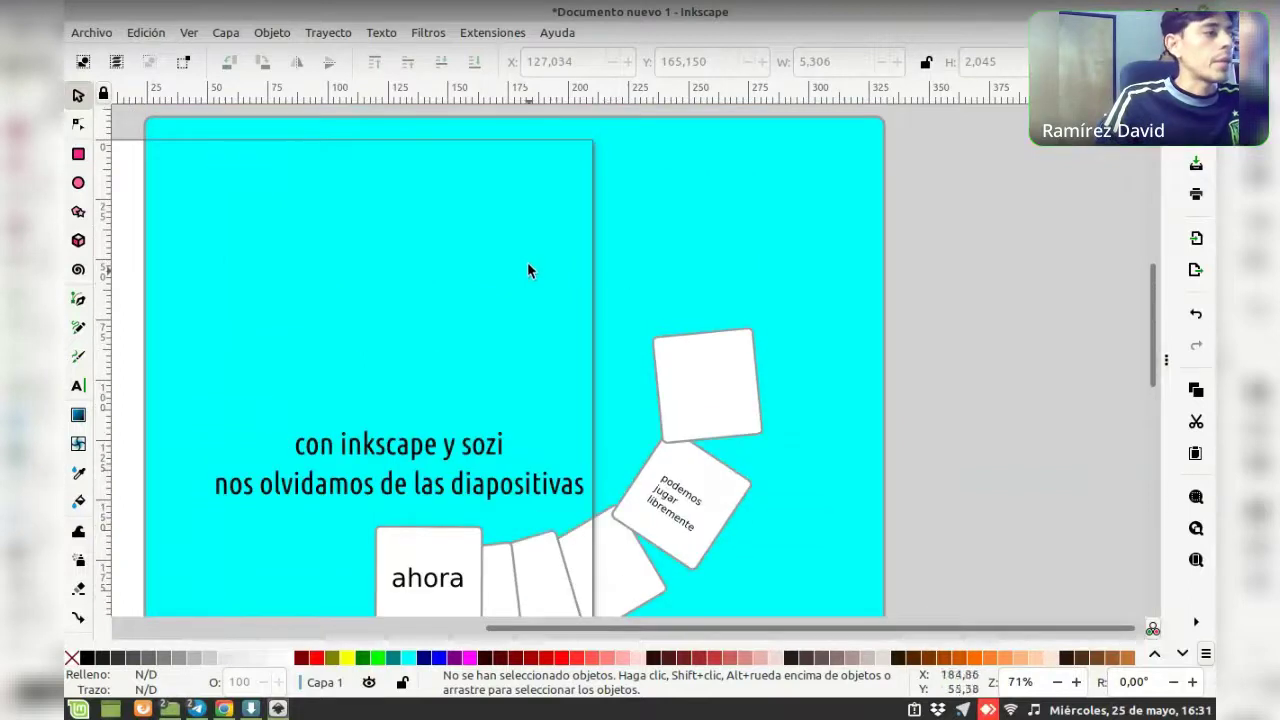
{"action": "scroll", "coordinate": [510, 278], "scroll_direction": "down", "scroll_amount": 1, "text": "ctrl"}
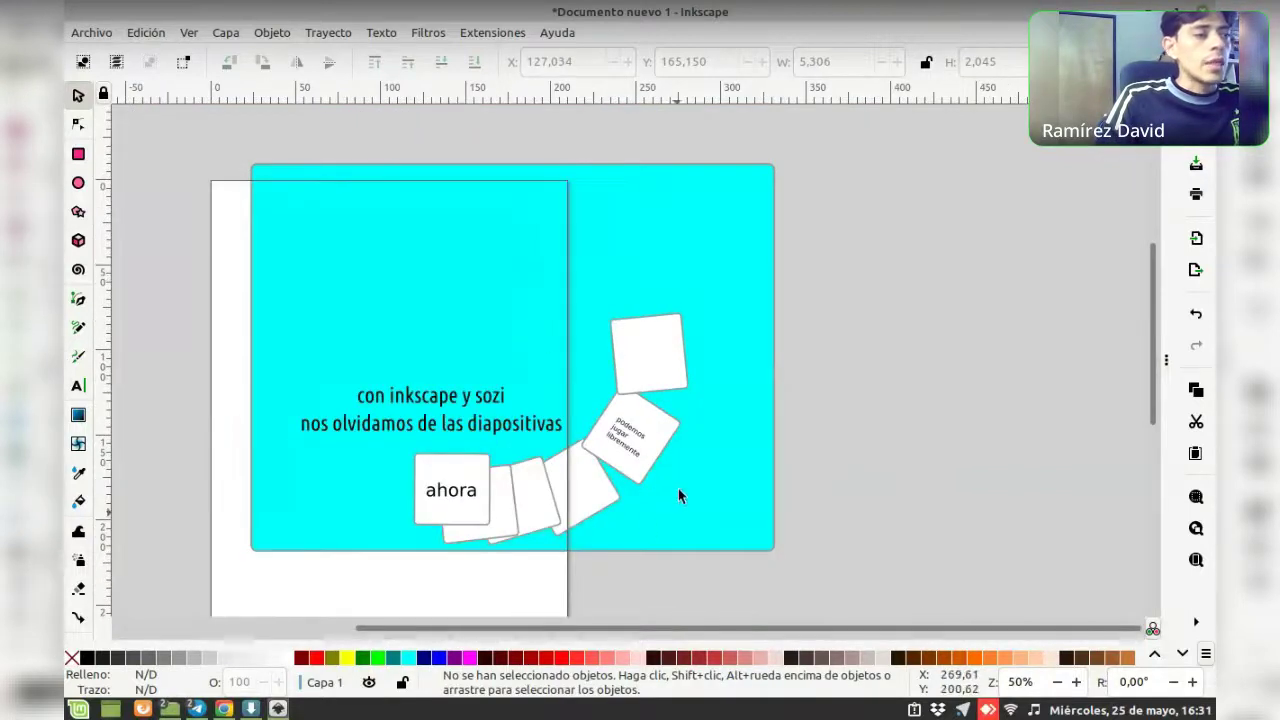
{"action": "left_click", "coordinate": [74, 151]}
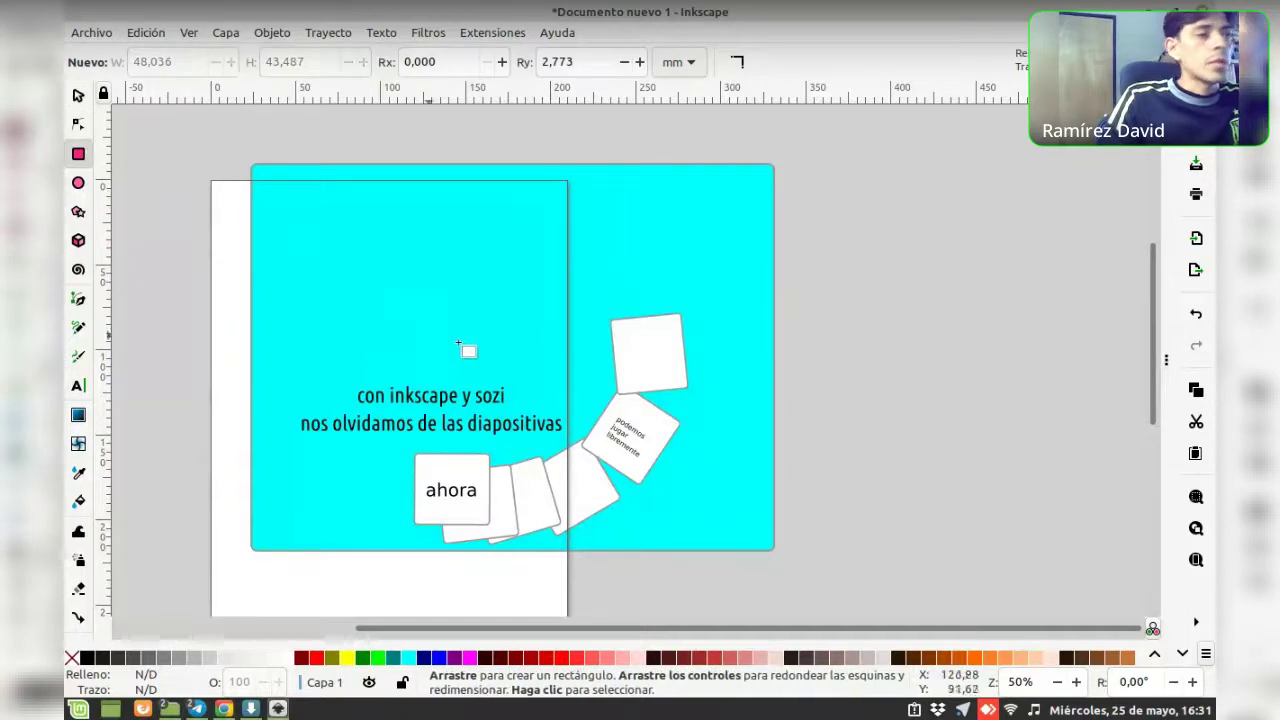
{"action": "key", "text": "s"}
{"action": "left_click", "coordinate": [652, 367]}
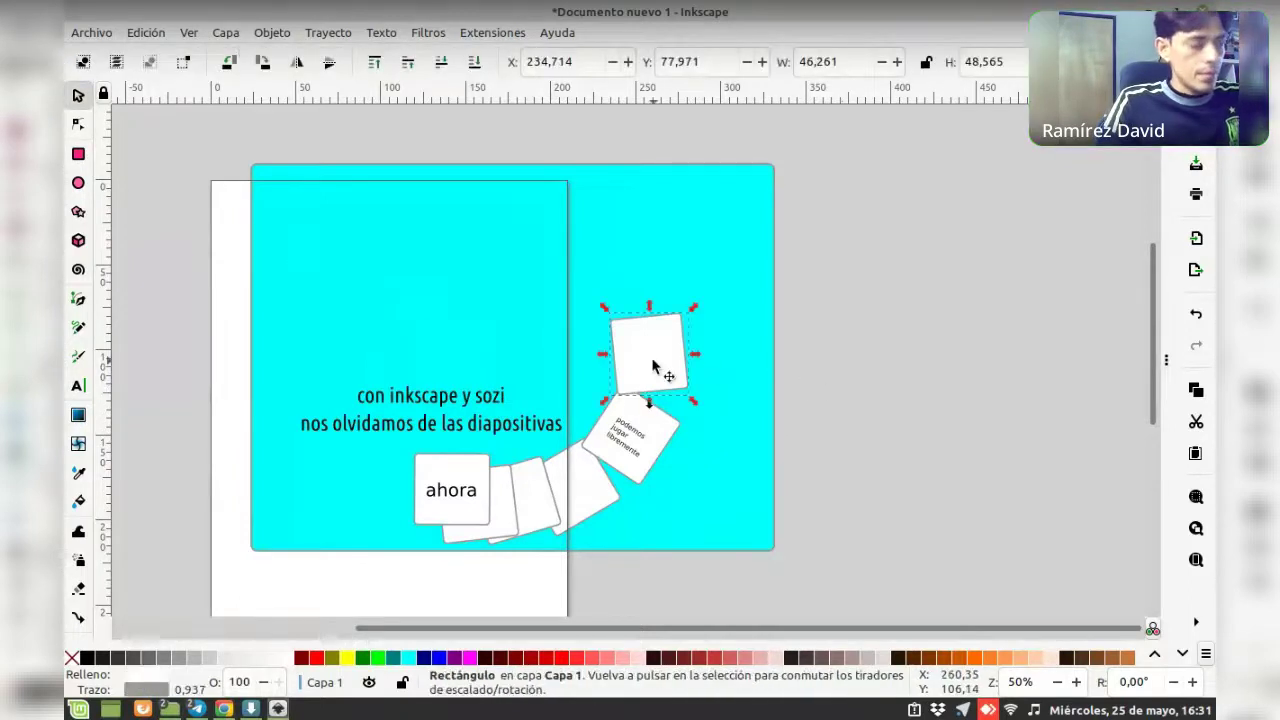
{"action": "key", "text": "ctrl+c"}
{"action": "key", "text": "ctrl+v"}
{"action": "left_click_drag", "start_coordinate": [483, 302], "coordinate": [476, 232]}
{"action": "left_click", "coordinate": [476, 232]}
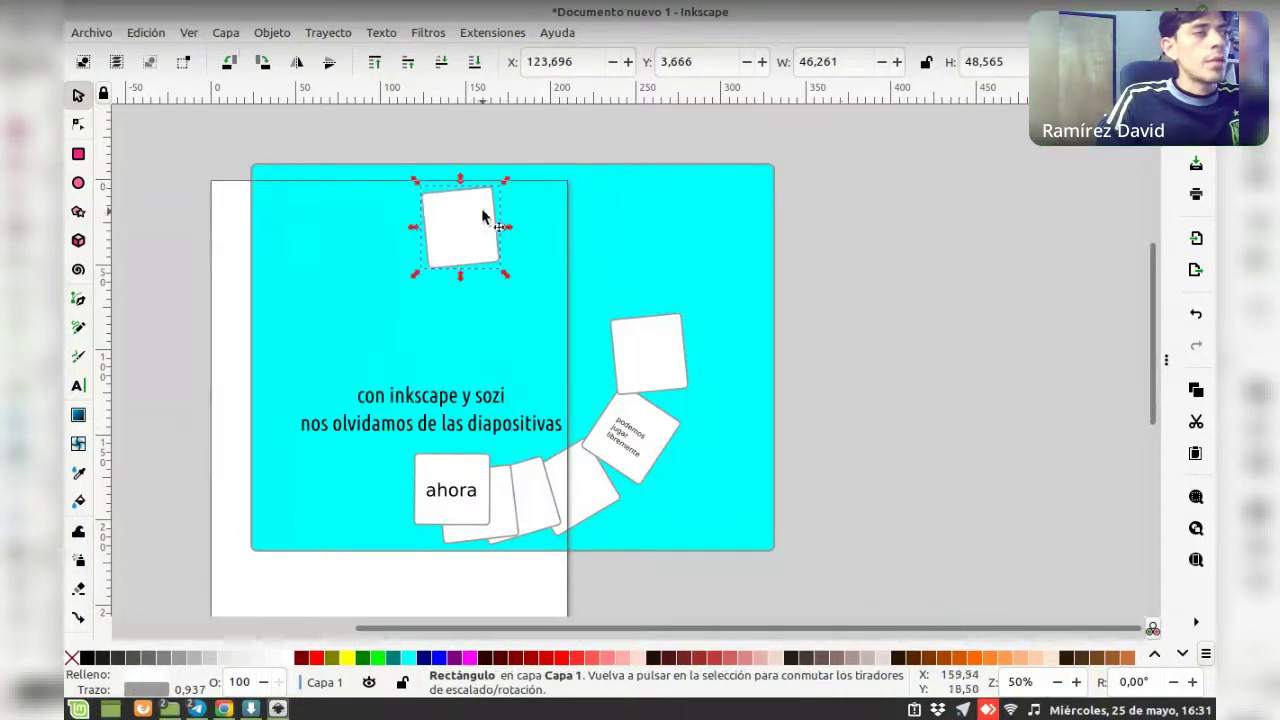
{"action": "left_click_drag", "start_coordinate": [507, 183], "coordinate": [492, 174]}
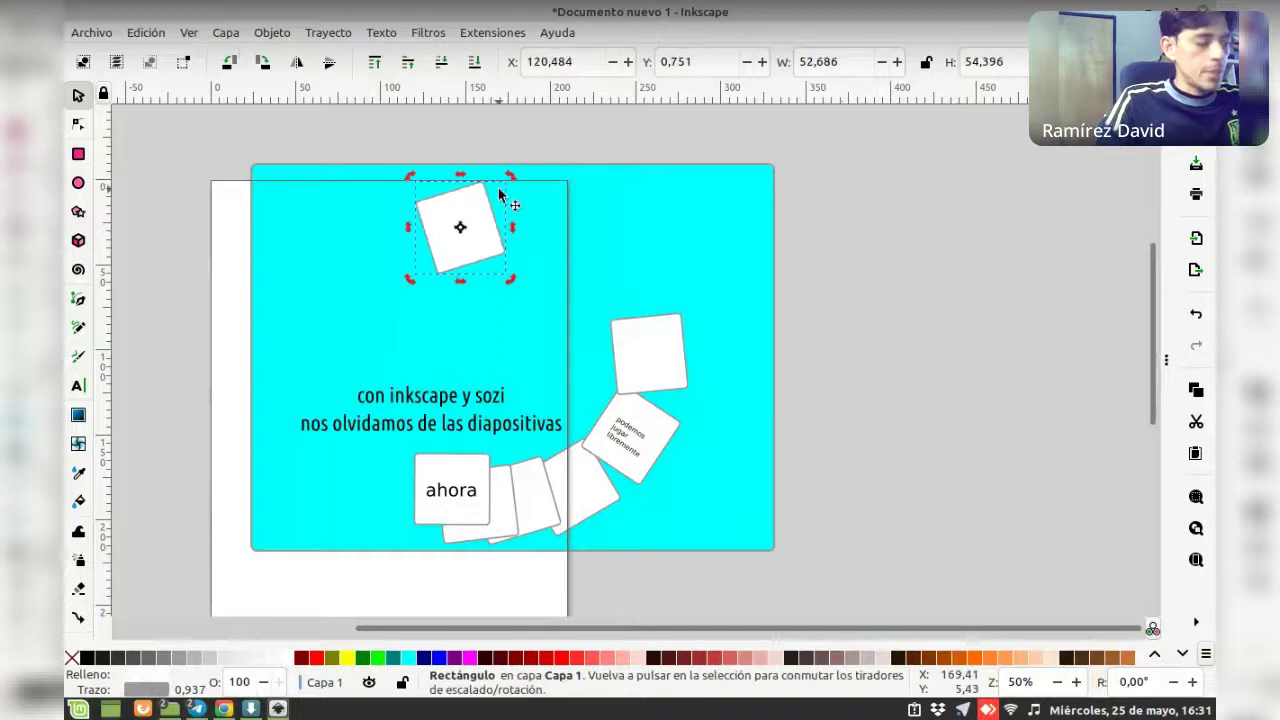
Duplicate the tilted card and place copies at the left and right sides of the slide
{"action": "key", "text": "ctrl+d"}
{"action": "left_click_drag", "start_coordinate": [471, 254], "coordinate": [340, 312]}
{"action": "mouse_move", "coordinate": [471, 235]}
{"action": "left_mouse_down"}
{"action": "mouse_move", "coordinate": [578, 248]}
{"action": "mouse_move", "coordinate": [481, 220]}
{"action": "left_mouse_up"}
{"action": "left_click", "coordinate": [480, 225]}
{"action": "mouse_move", "coordinate": [343, 300]}
{"action": "left_mouse_down"}
{"action": "mouse_move", "coordinate": [637, 293]}
{"action": "mouse_move", "coordinate": [728, 262]}
{"action": "left_mouse_up"}
Duplicate the top card, shift it right along the top, and move a tilted square higher
{"action": "left_click", "coordinate": [428, 231]}
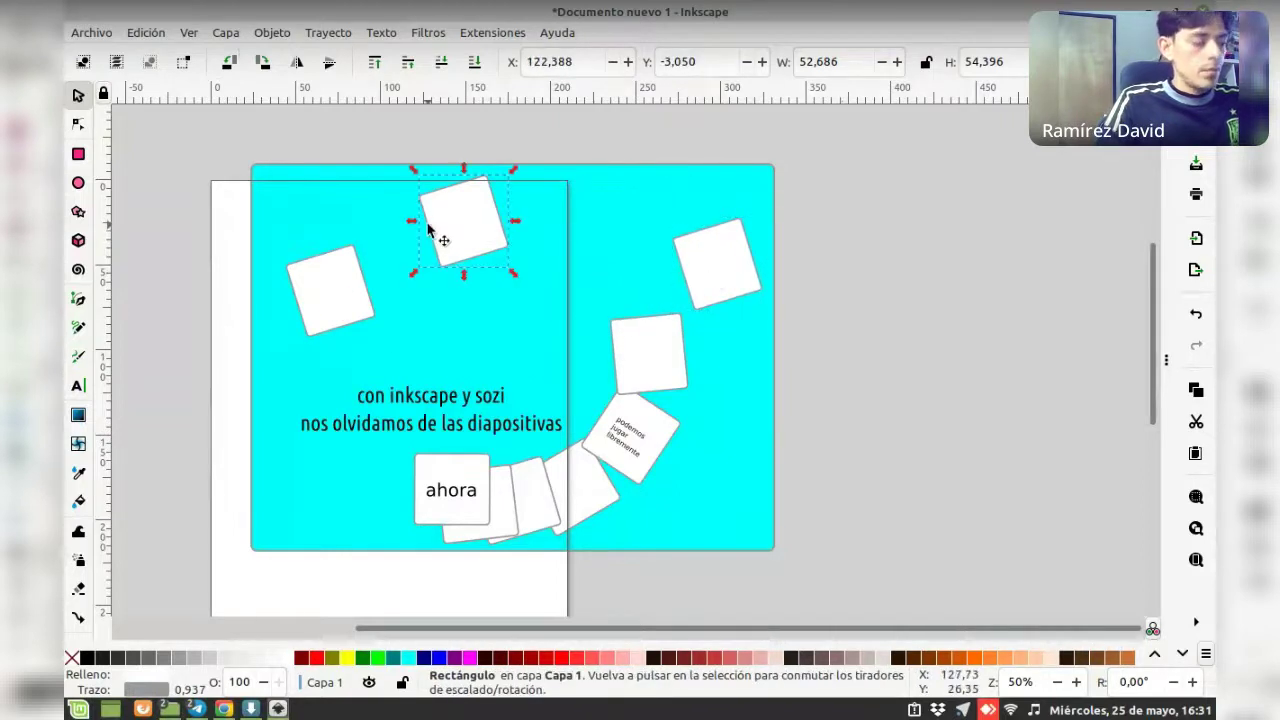
{"action": "right_click", "coordinate": [449, 236]}
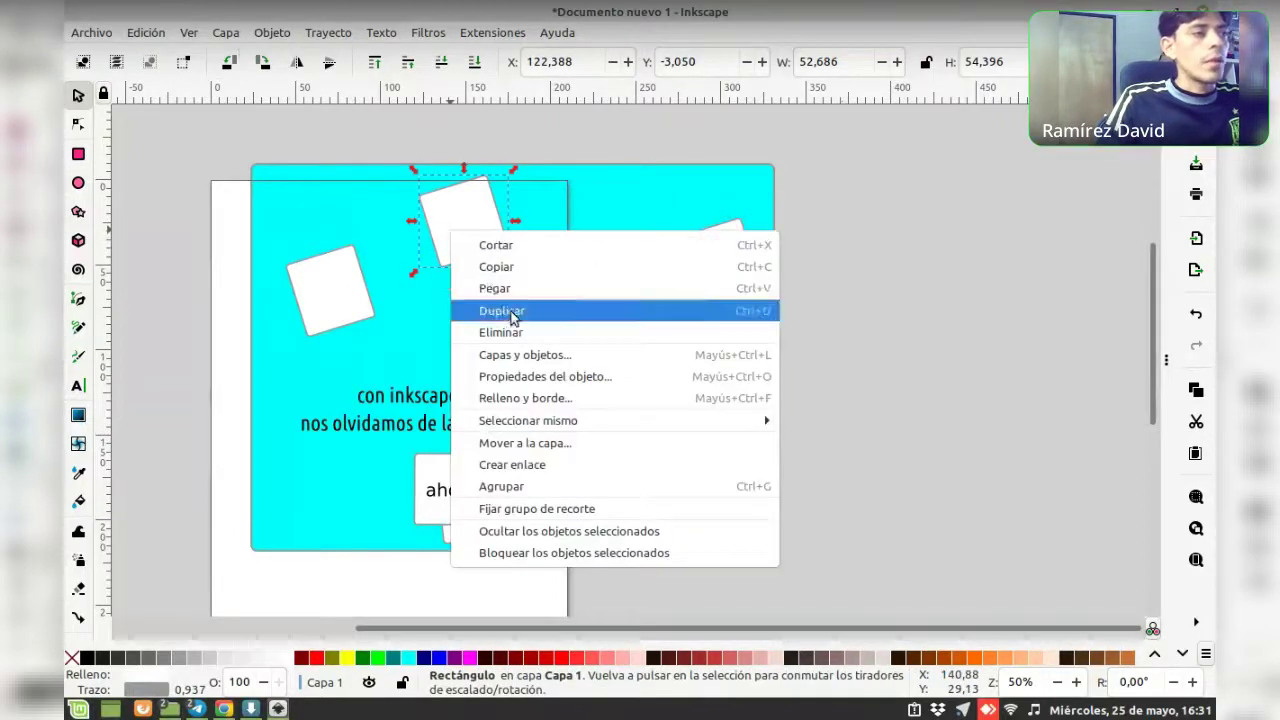
{"action": "left_click", "coordinate": [510, 311]}
{"action": "left_click_drag", "start_coordinate": [486, 237], "coordinate": [541, 244]}
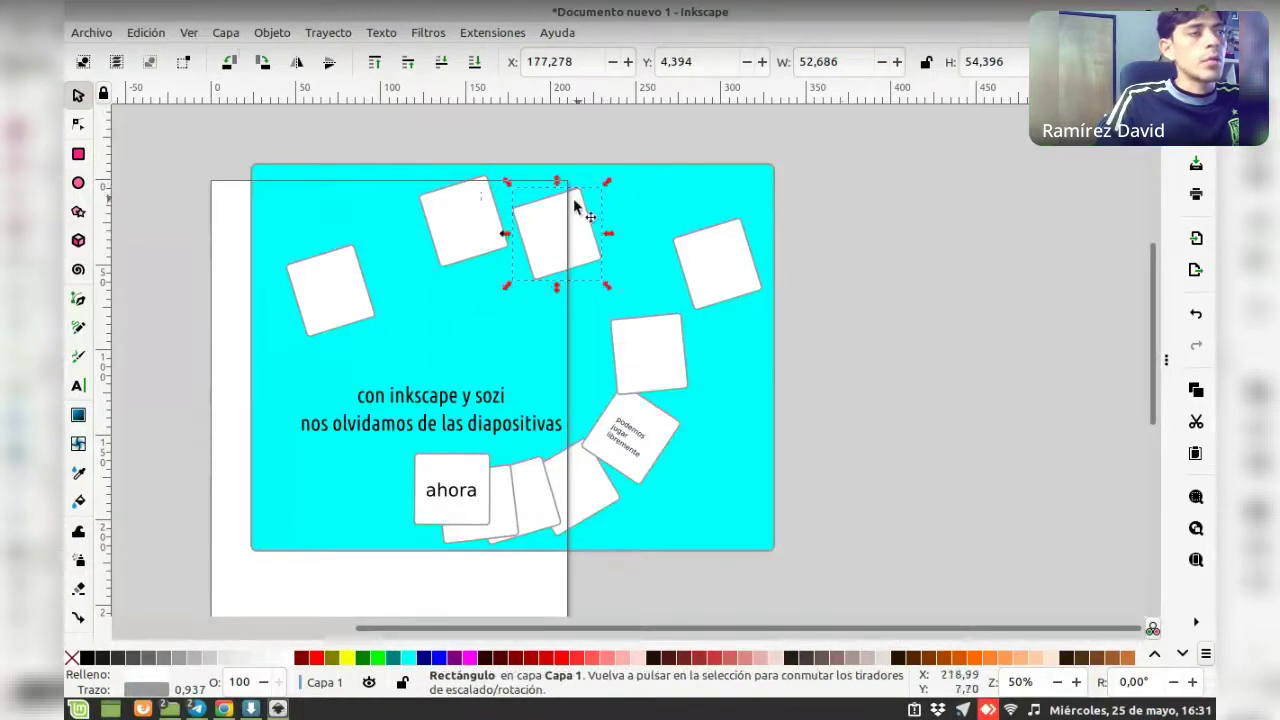
{"action": "mouse_move", "coordinate": [628, 225]}
{"action": "left_mouse_down"}
{"action": "mouse_move", "coordinate": [589, 183]}
{"action": "mouse_move", "coordinate": [600, 206]}
{"action": "mouse_move", "coordinate": [438, 320]}
{"action": "left_mouse_up"}
Paste a new square into the slide's top-left corner
{"action": "left_click", "coordinate": [326, 276]}
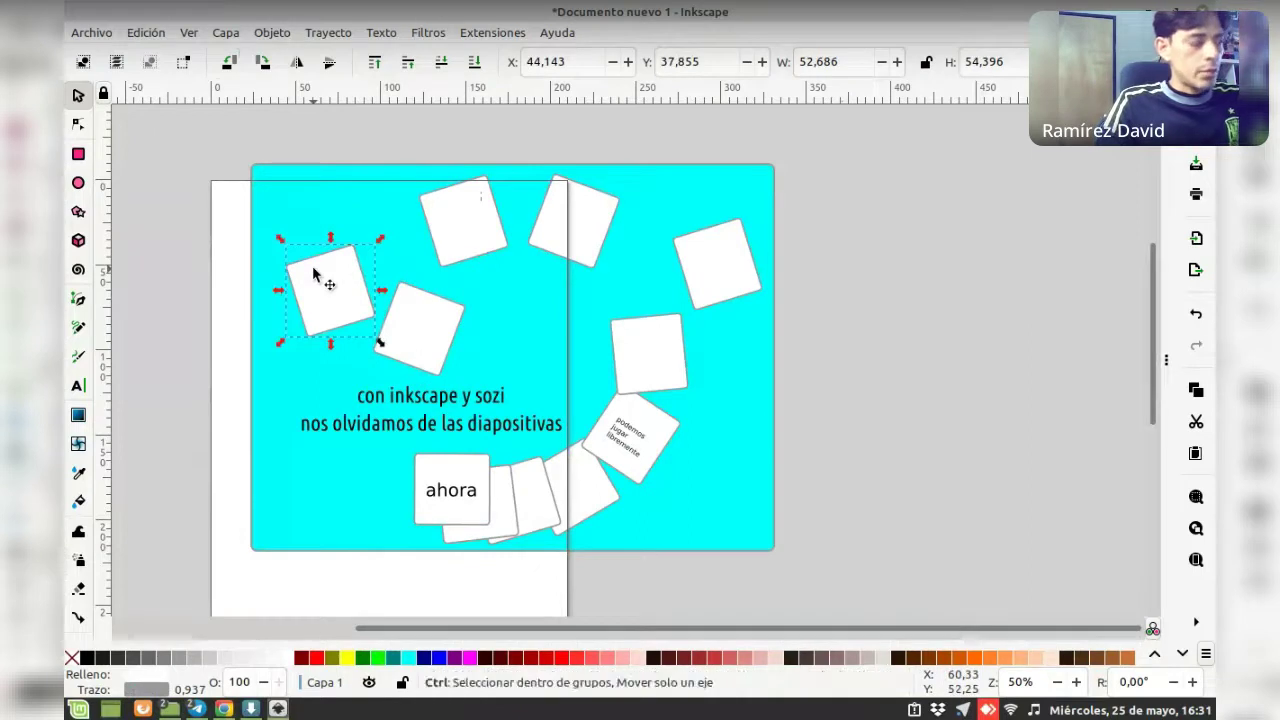
{"action": "key", "text": "ctrl+v"}
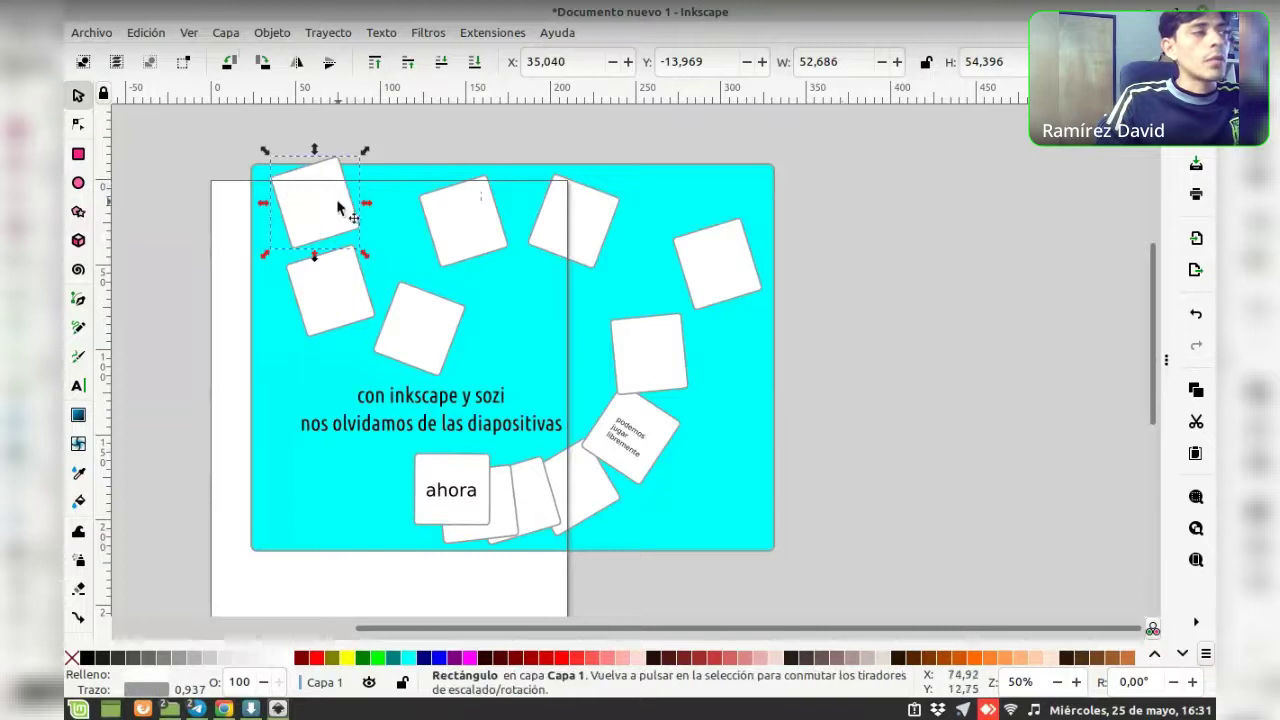
{"action": "left_click_drag", "start_coordinate": [335, 207], "coordinate": [338, 211]}
{"action": "left_click", "coordinate": [338, 211]}
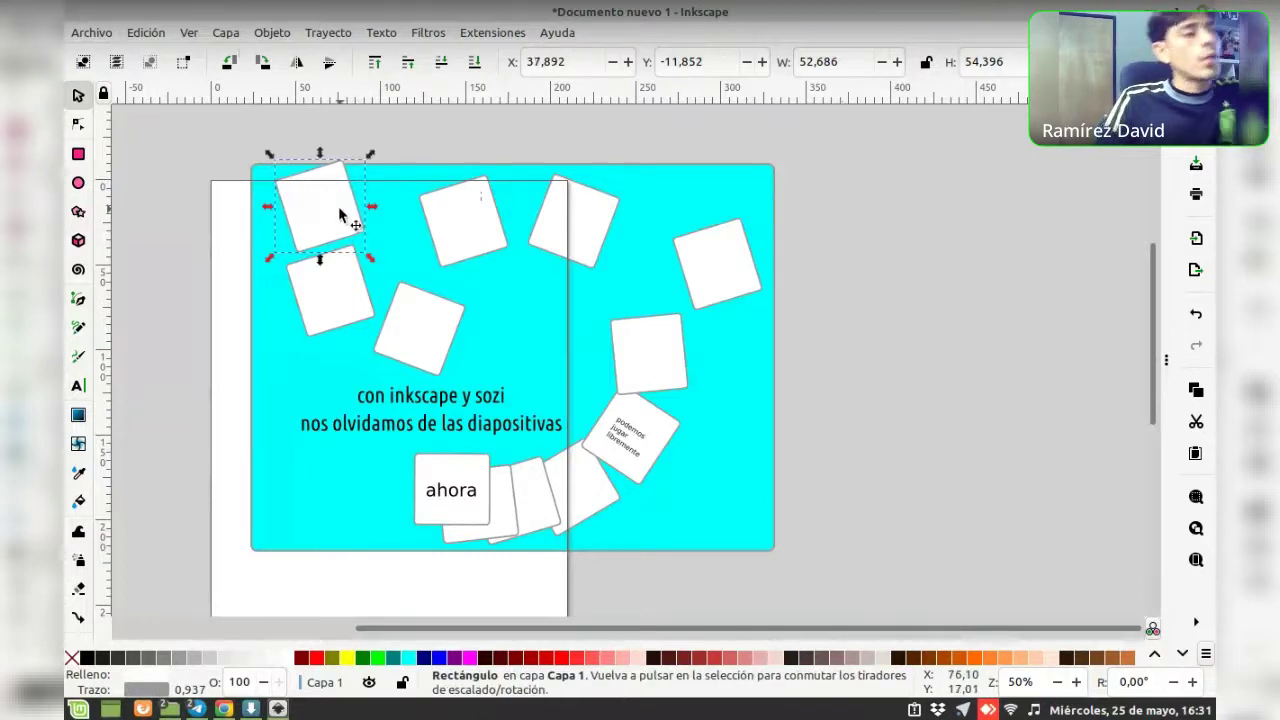
{"action": "left_click", "coordinate": [79, 127]}
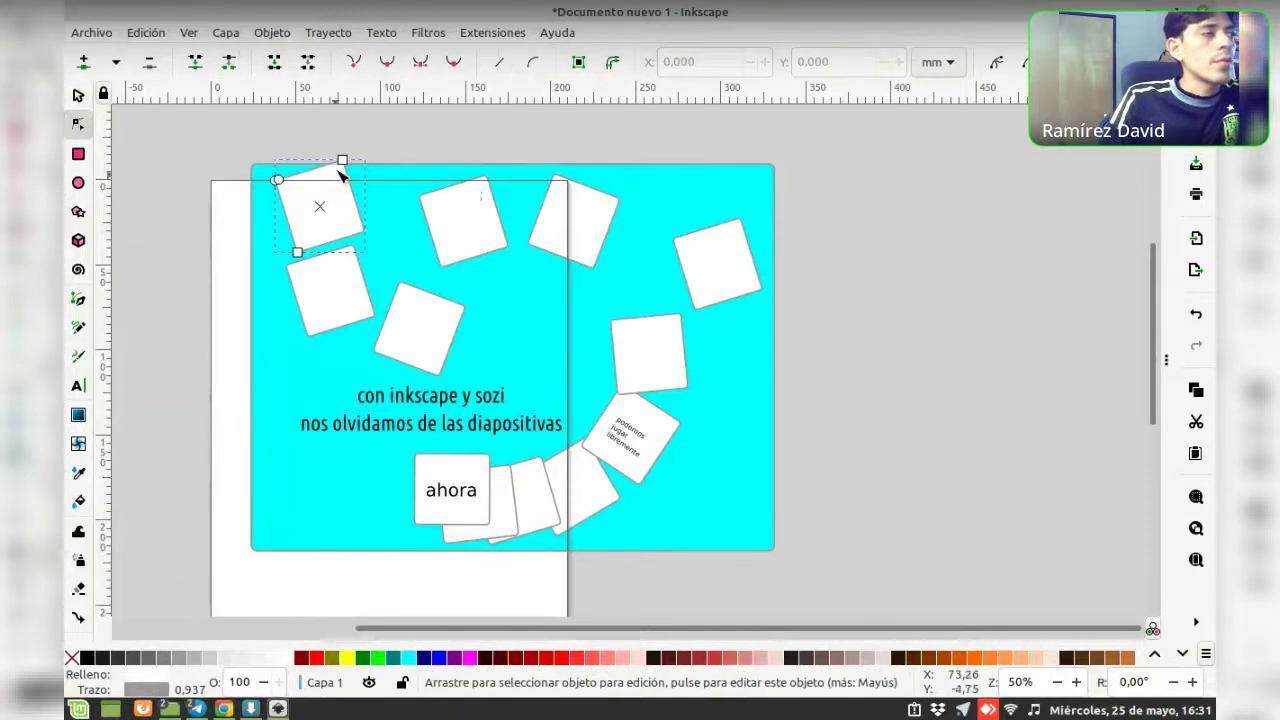
Reshape the top-left square into a wide card and tilt it about 20 degrees
{"action": "left_click_drag", "start_coordinate": [342, 160], "coordinate": [388, 162]}
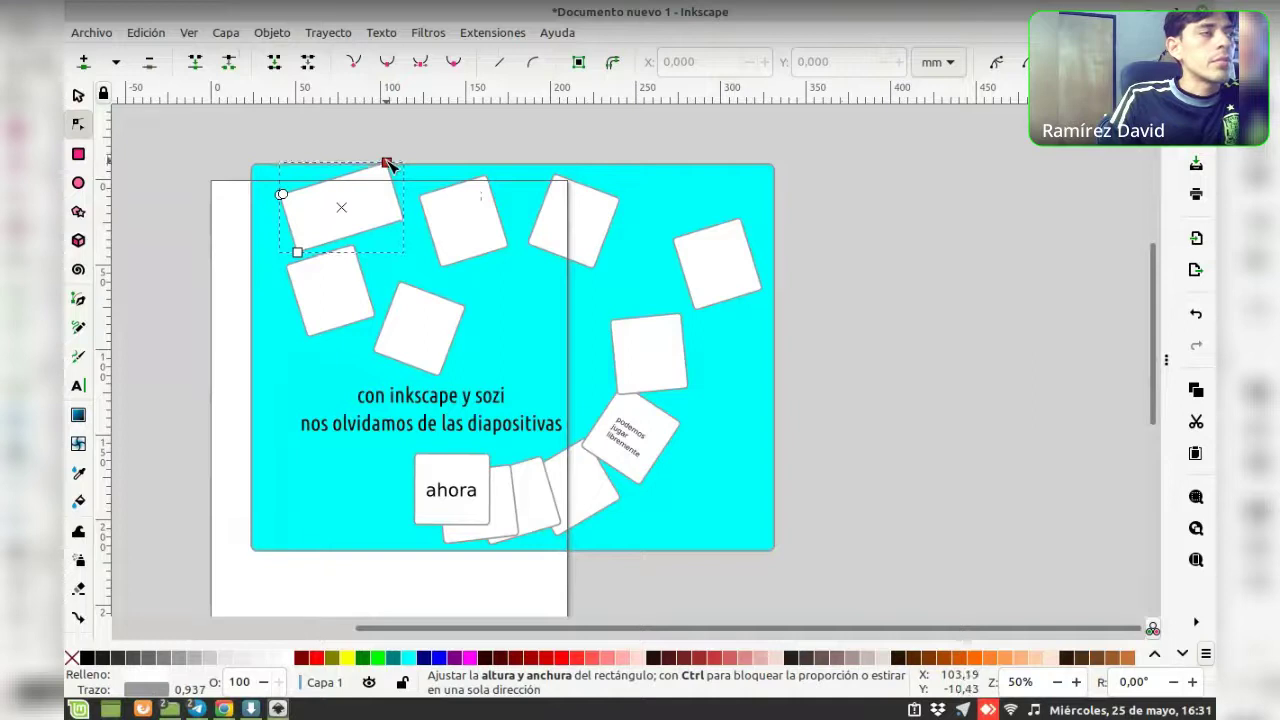
{"action": "left_click_drag", "start_coordinate": [388, 163], "coordinate": [388, 163]}
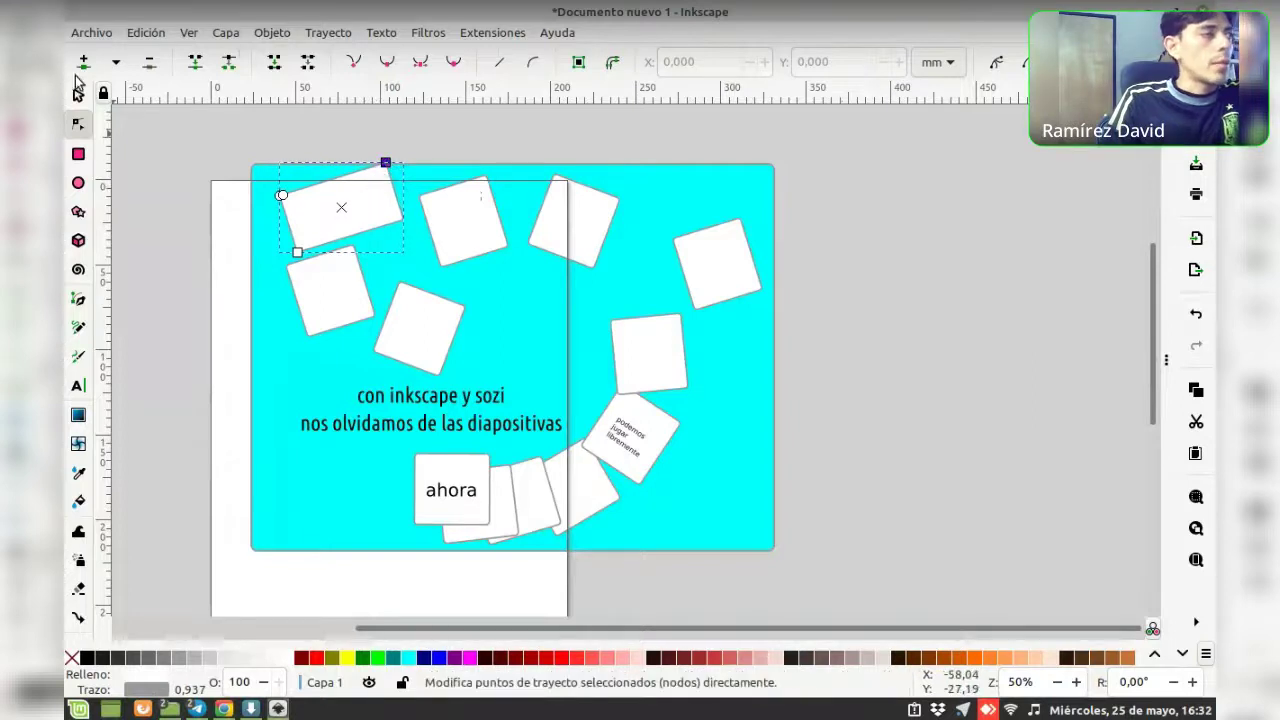
{"action": "left_click", "coordinate": [78, 96]}
{"action": "left_click_drag", "start_coordinate": [353, 216], "coordinate": [328, 212]}
{"action": "left_click", "coordinate": [318, 207]}
{"action": "left_click_drag", "start_coordinate": [380, 157], "coordinate": [393, 184]}
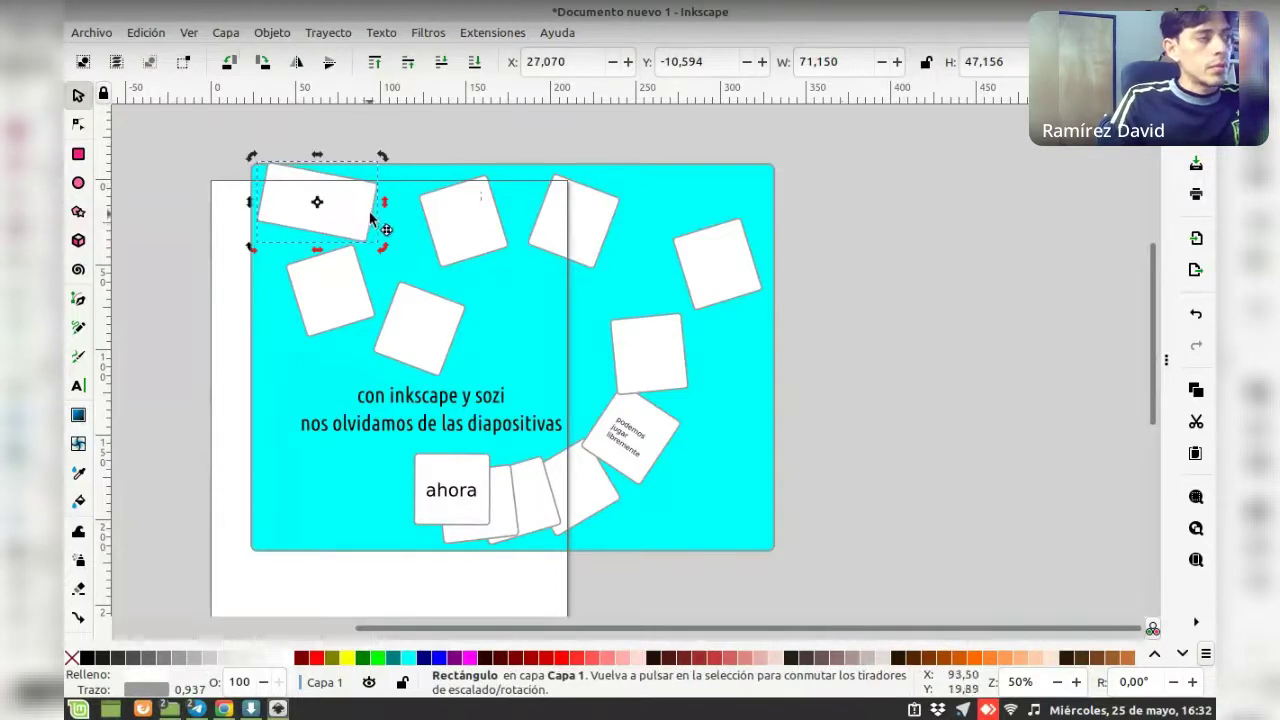
Place copies of the wide card mid-slide above the text and at the top right
{"action": "mouse_move", "coordinate": [349, 207]}
{"action": "left_mouse_down"}
{"action": "mouse_move", "coordinate": [573, 316]}
{"action": "mouse_move", "coordinate": [699, 185]}
{"action": "left_mouse_up"}
{"action": "key", "text": "ctrl+d"}
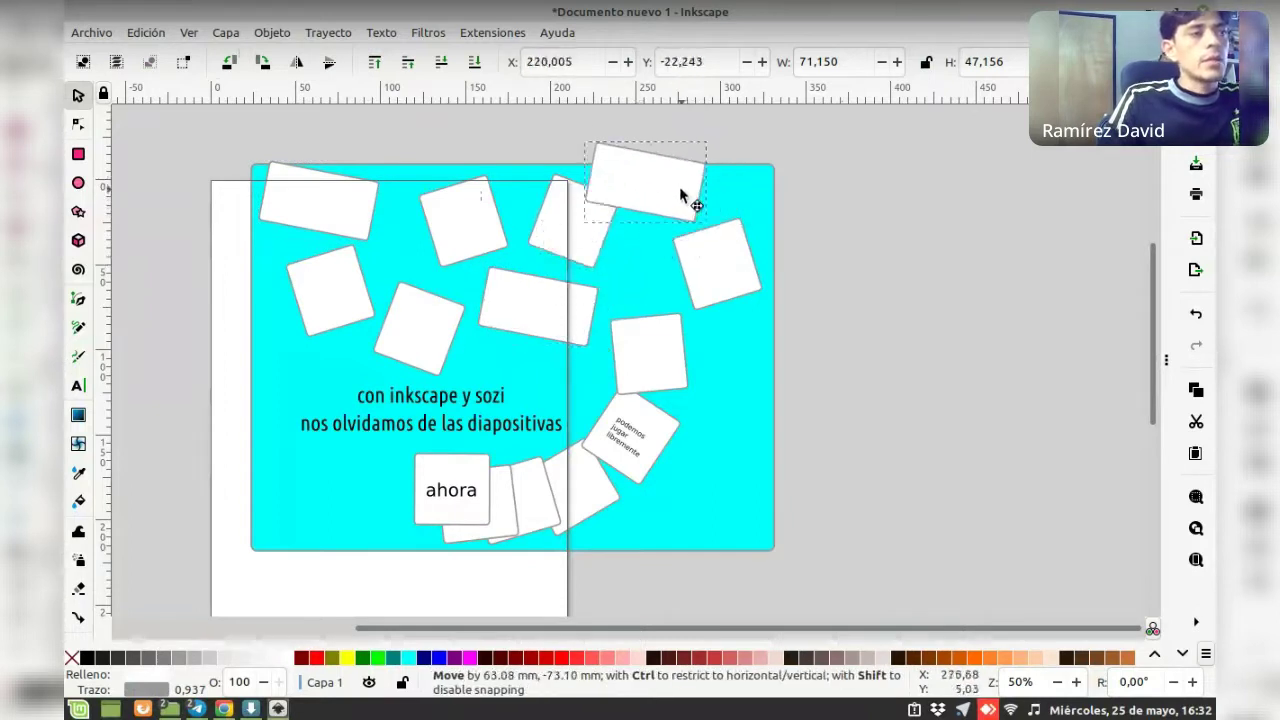
{"action": "left_click_drag", "start_coordinate": [700, 187], "coordinate": [670, 193]}
{"action": "left_click", "coordinate": [828, 218]}
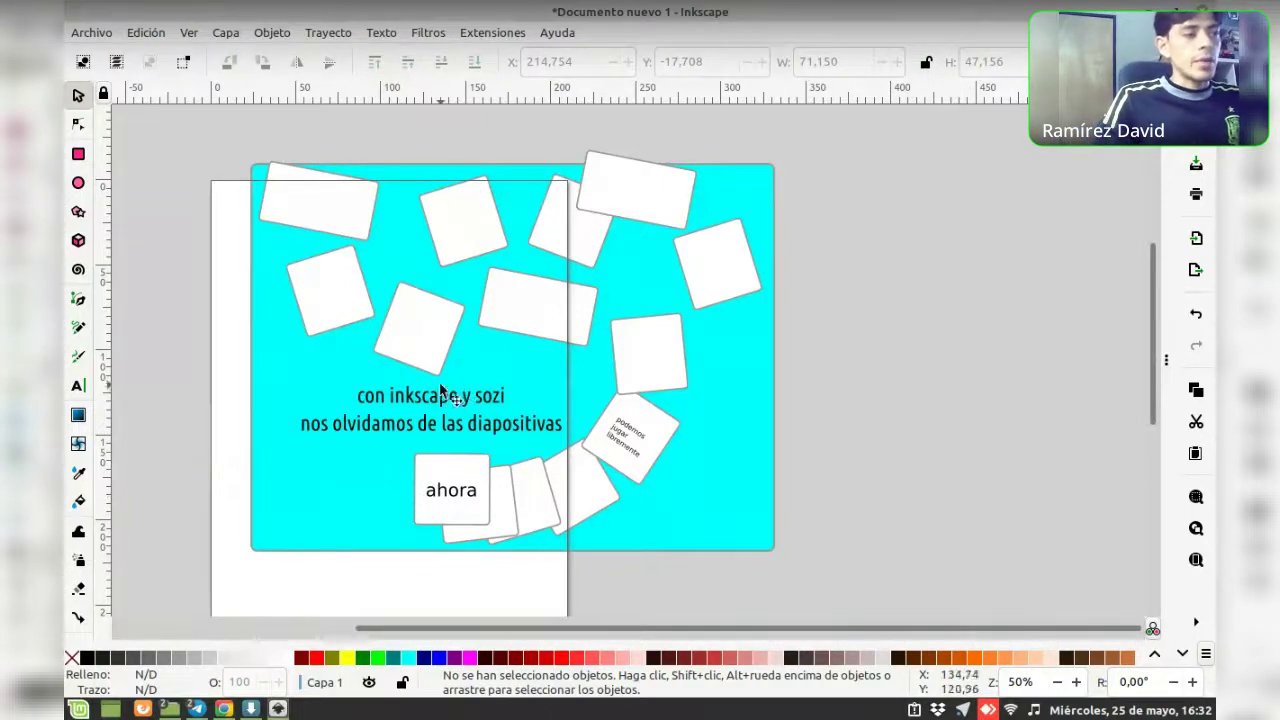
{"action": "left_click", "coordinate": [440, 401]}
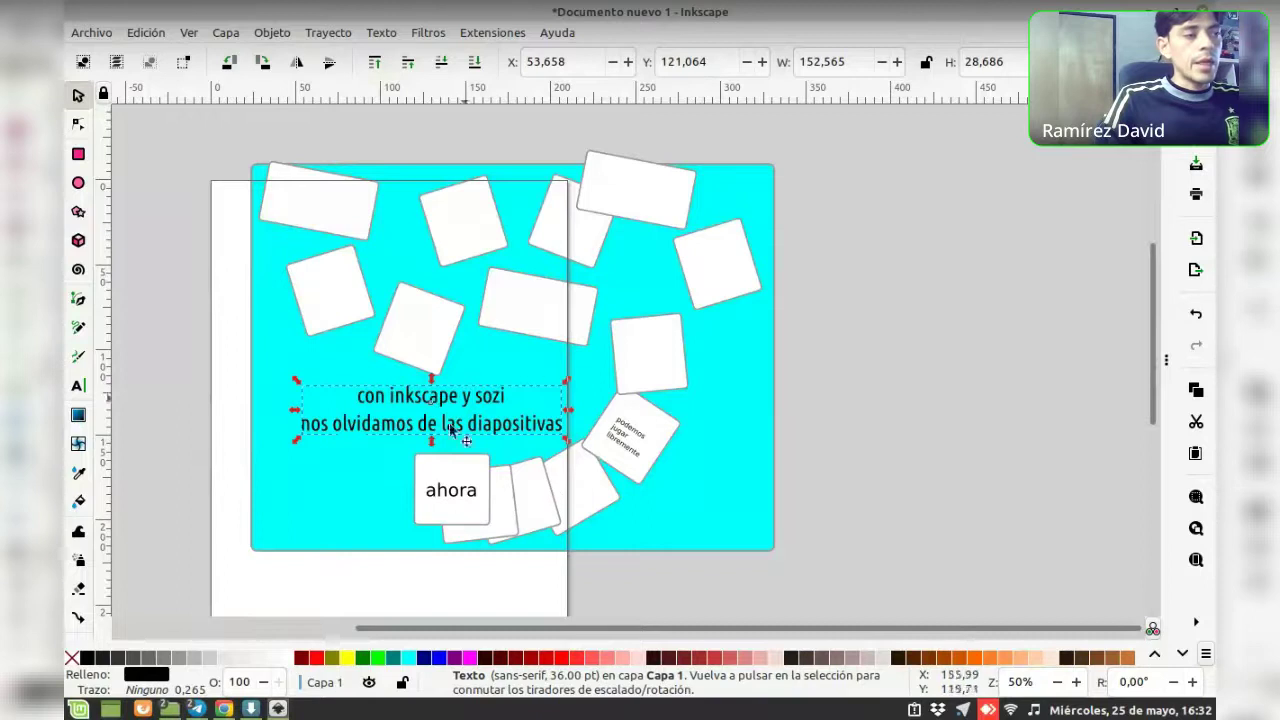
{"action": "left_click", "coordinate": [447, 497]}
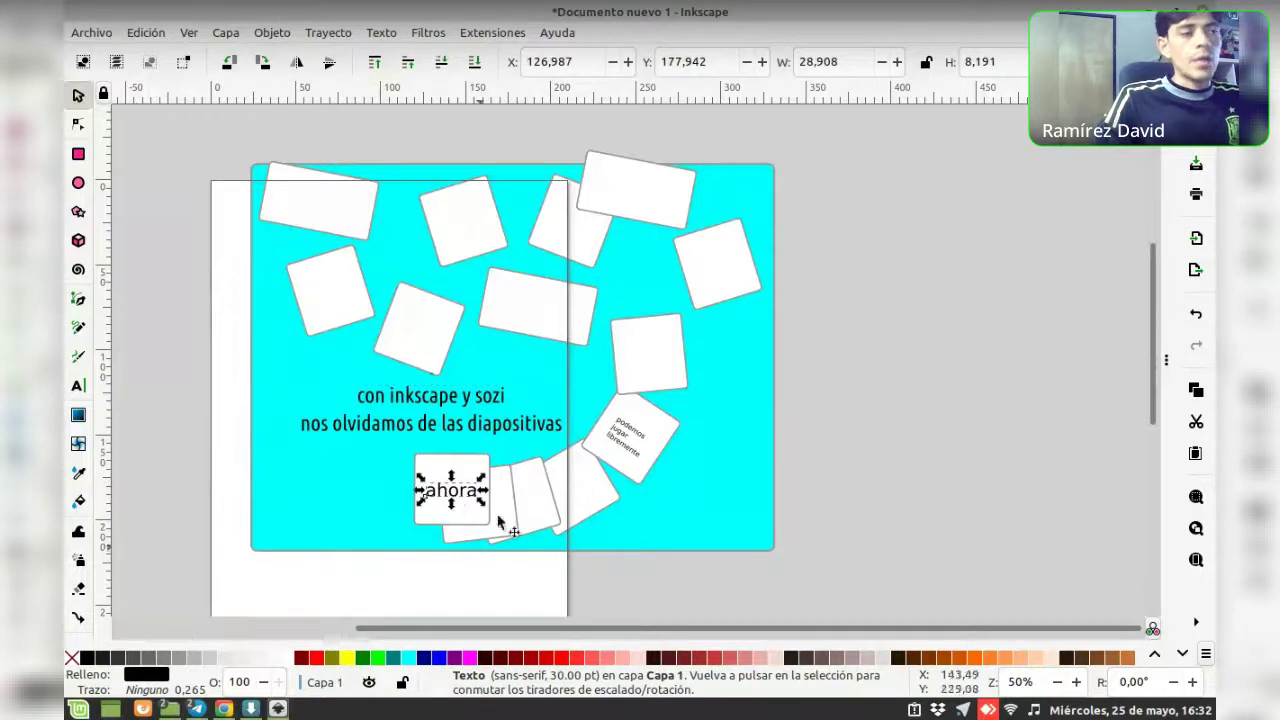
{"action": "left_click", "coordinate": [631, 441]}
{"action": "scroll", "coordinate": [617, 443], "scroll_direction": "up", "scroll_amount": 1, "text": "ctrl"}
{"action": "scroll", "coordinate": [620, 440], "scroll_direction": "up", "scroll_amount": 2, "text": "ctrl"}
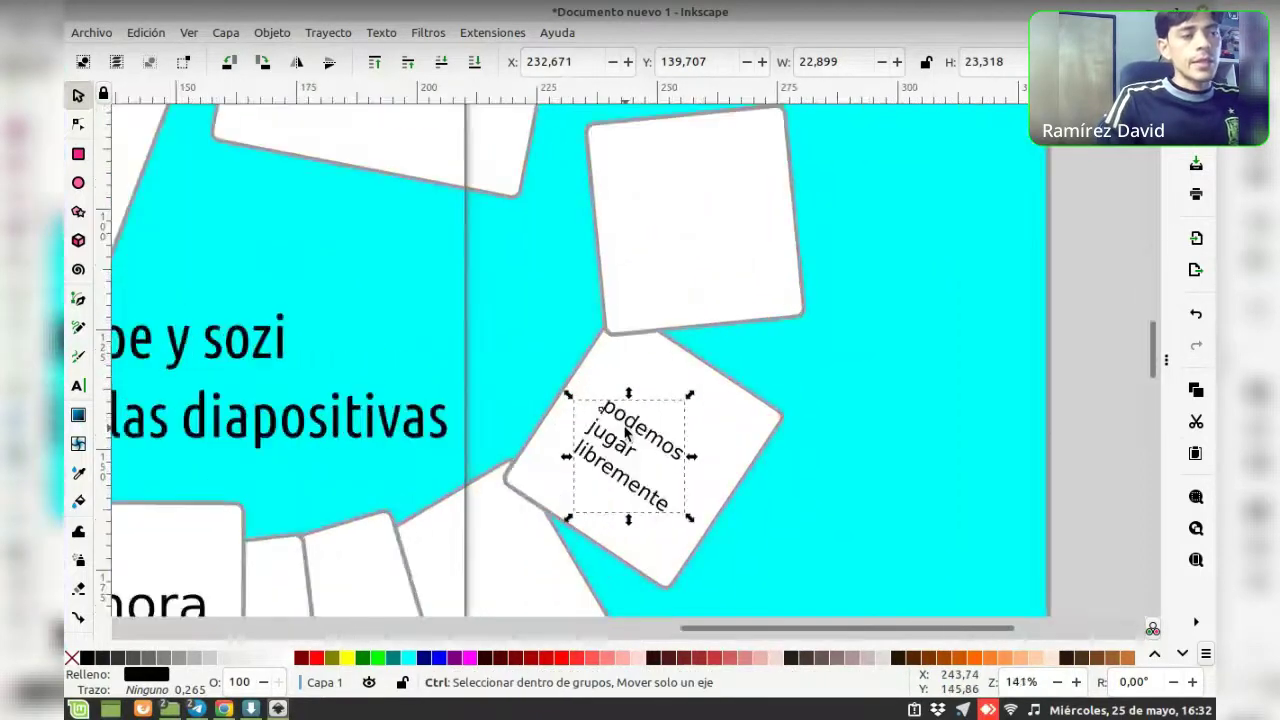
{"action": "scroll", "coordinate": [622, 438], "scroll_direction": "up", "scroll_amount": 2, "text": "ctrl"}
{"action": "scroll", "coordinate": [626, 432], "scroll_direction": "down", "scroll_amount": 2, "text": "ctrl"}
{"action": "scroll", "coordinate": [627, 430], "scroll_direction": "down", "scroll_amount": 2}
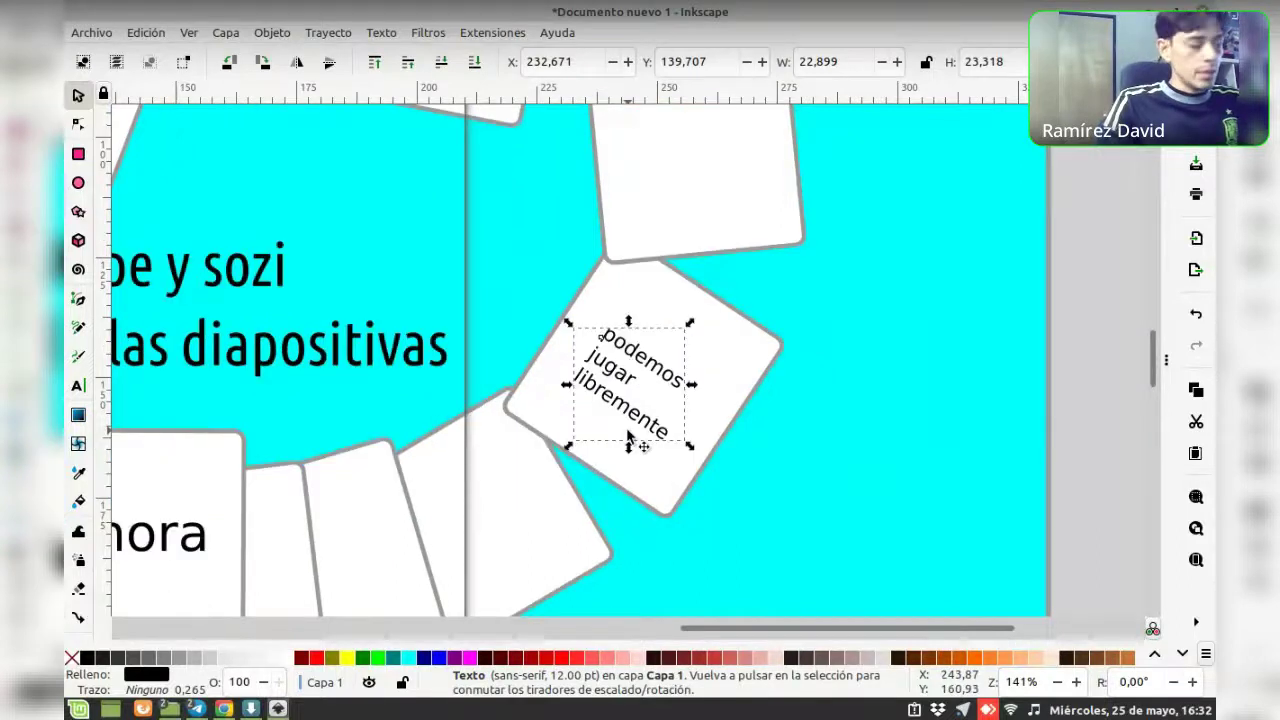
{"action": "key", "text": "ctrl"}
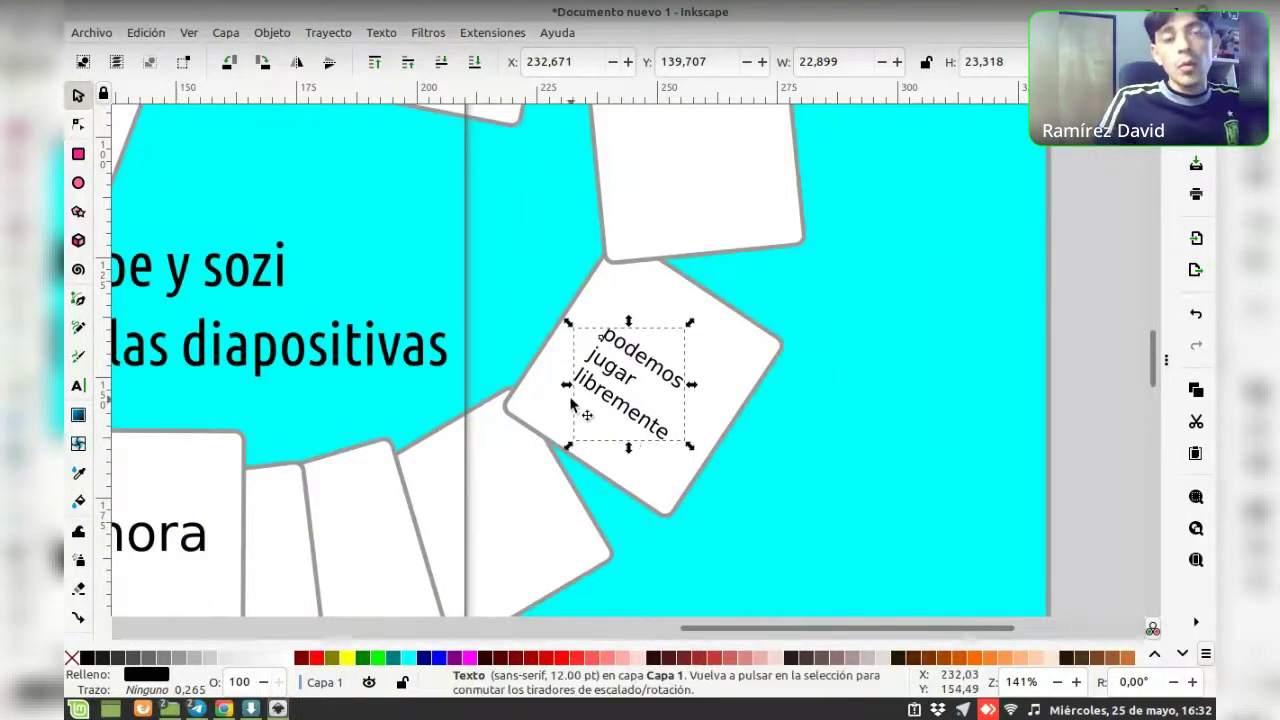
{"action": "scroll", "coordinate": [571, 400], "scroll_direction": "down", "scroll_amount": 1, "text": "ctrl"}
{"action": "scroll", "coordinate": [560, 398], "scroll_direction": "down", "scroll_amount": 1, "text": "ctrl"}
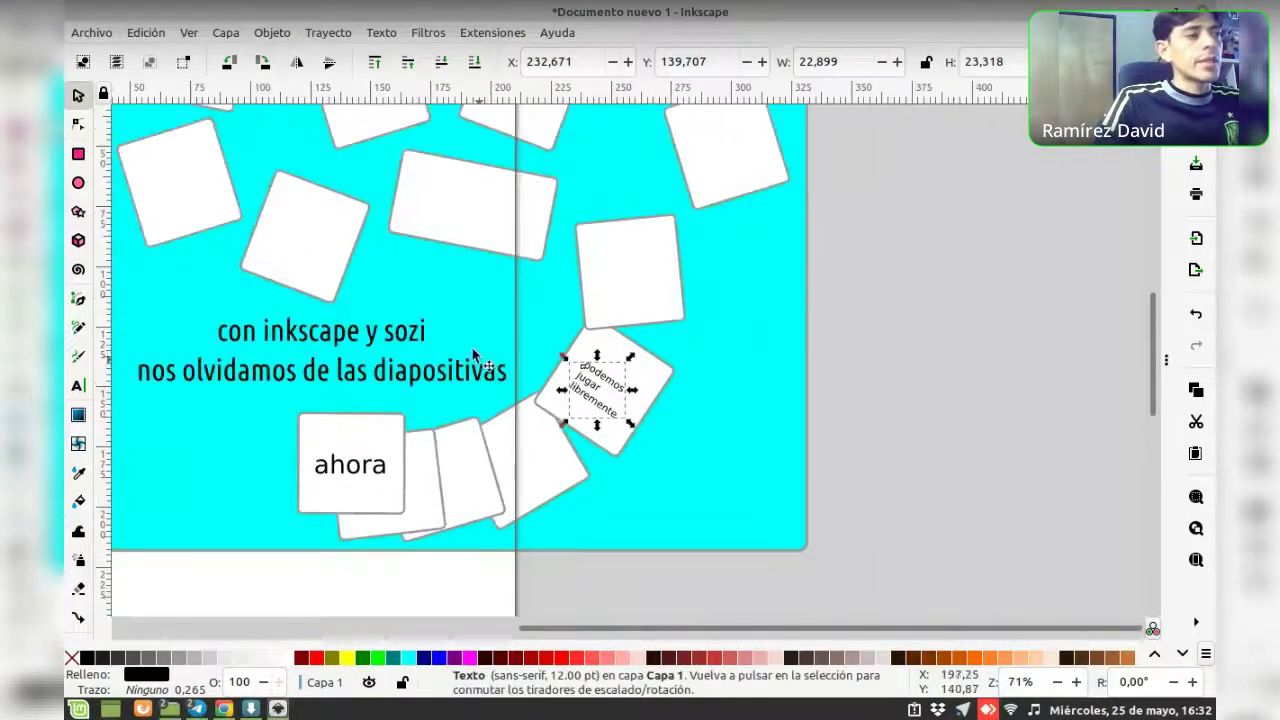
{"action": "scroll", "coordinate": [483, 370], "scroll_direction": "left", "scroll_amount": 2}
{"action": "scroll", "coordinate": [514, 334], "scroll_direction": "left", "scroll_amount": 2}
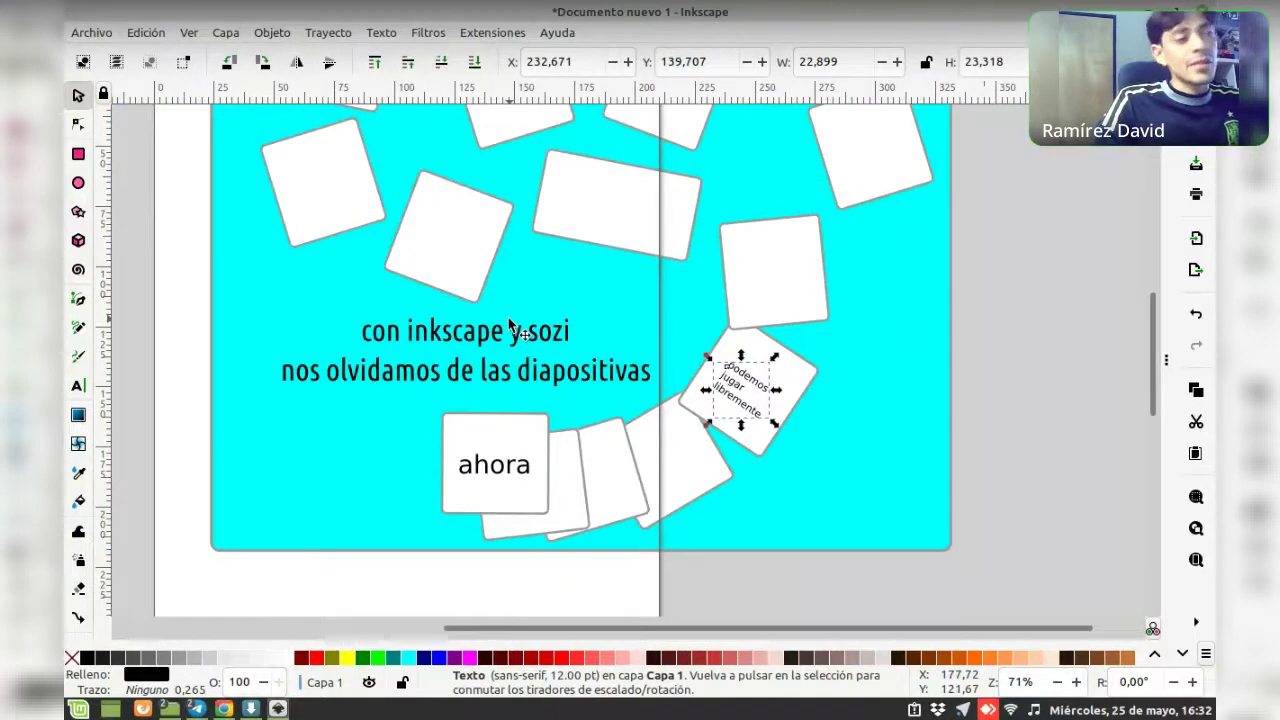
{"action": "scroll", "coordinate": [462, 273], "scroll_direction": "up", "scroll_amount": 2}
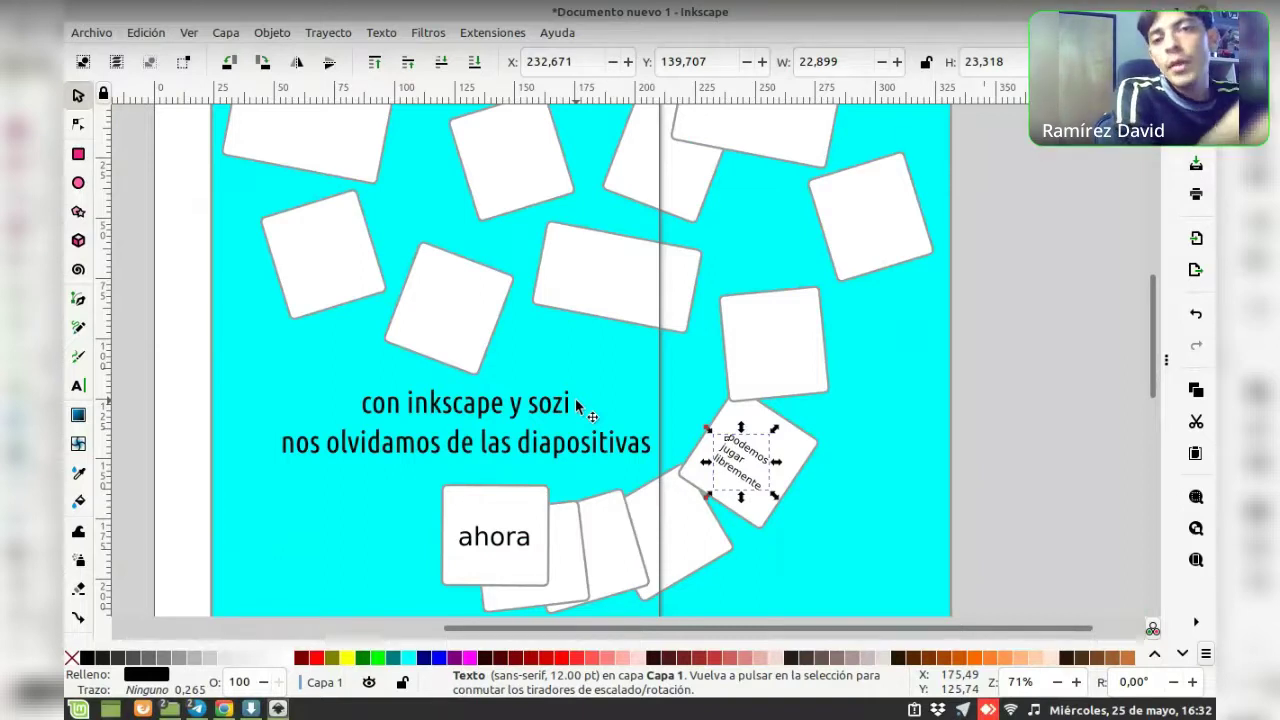
{"action": "scroll", "coordinate": [529, 446], "scroll_direction": "up", "scroll_amount": 1, "text": "ctrl"}
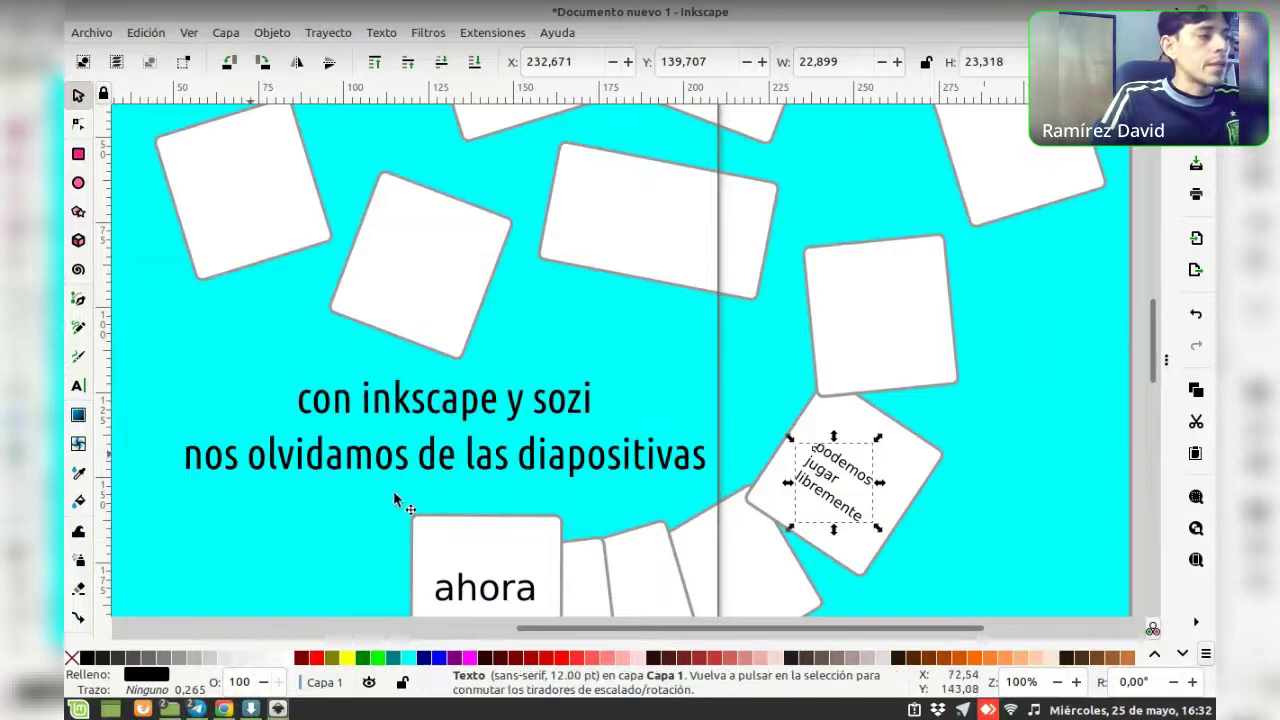
{"action": "left_click", "coordinate": [452, 455]}
{"action": "left_click", "coordinate": [537, 600]}
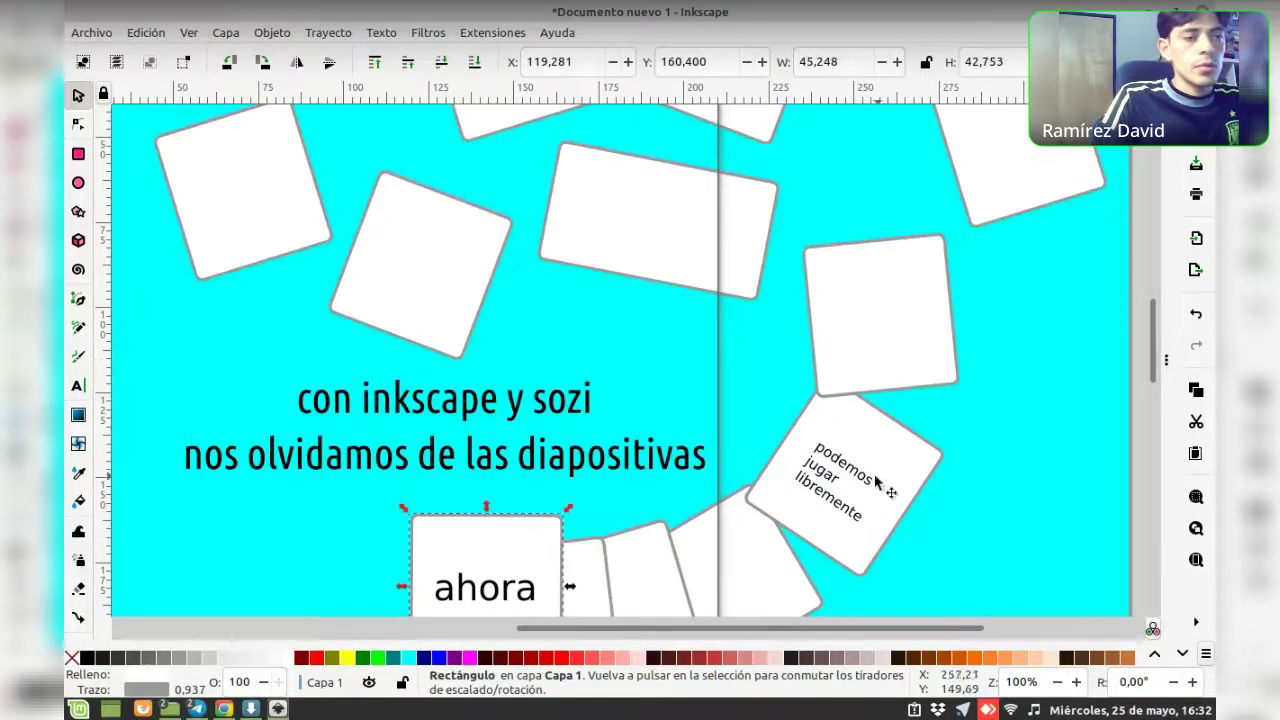
{"action": "left_click", "coordinate": [829, 479]}
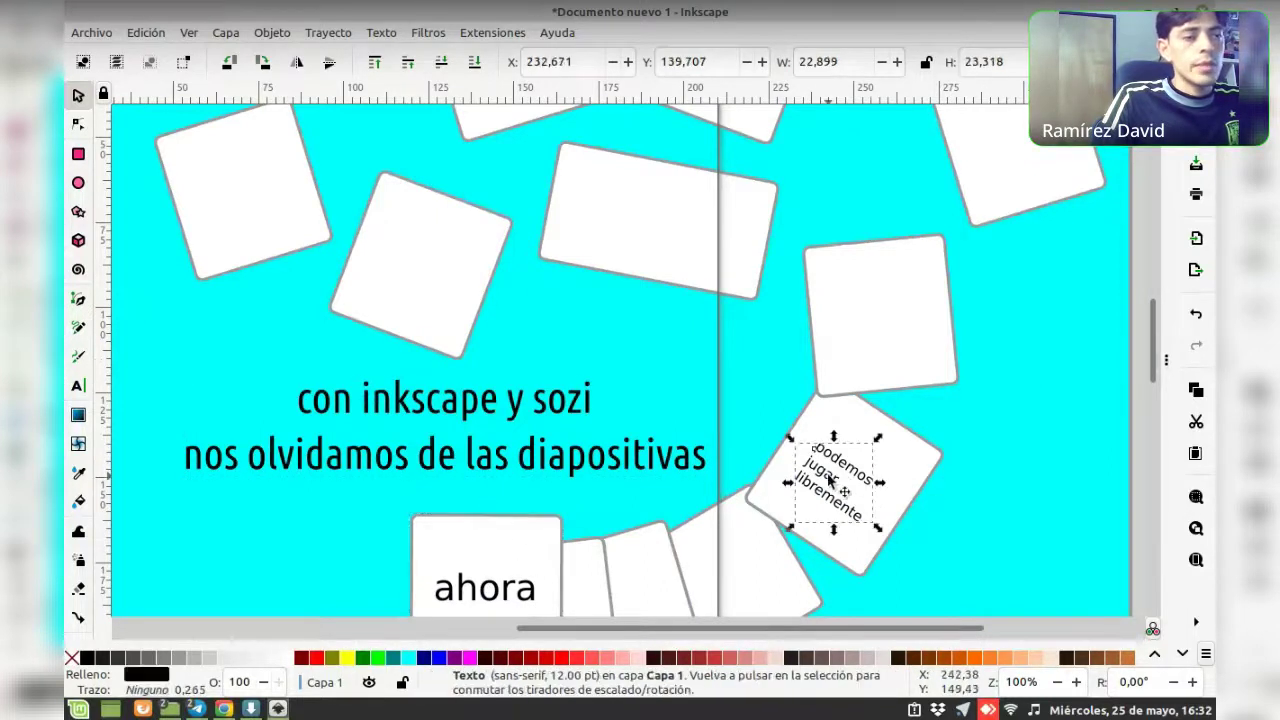
{"action": "left_click", "coordinate": [77, 385]}
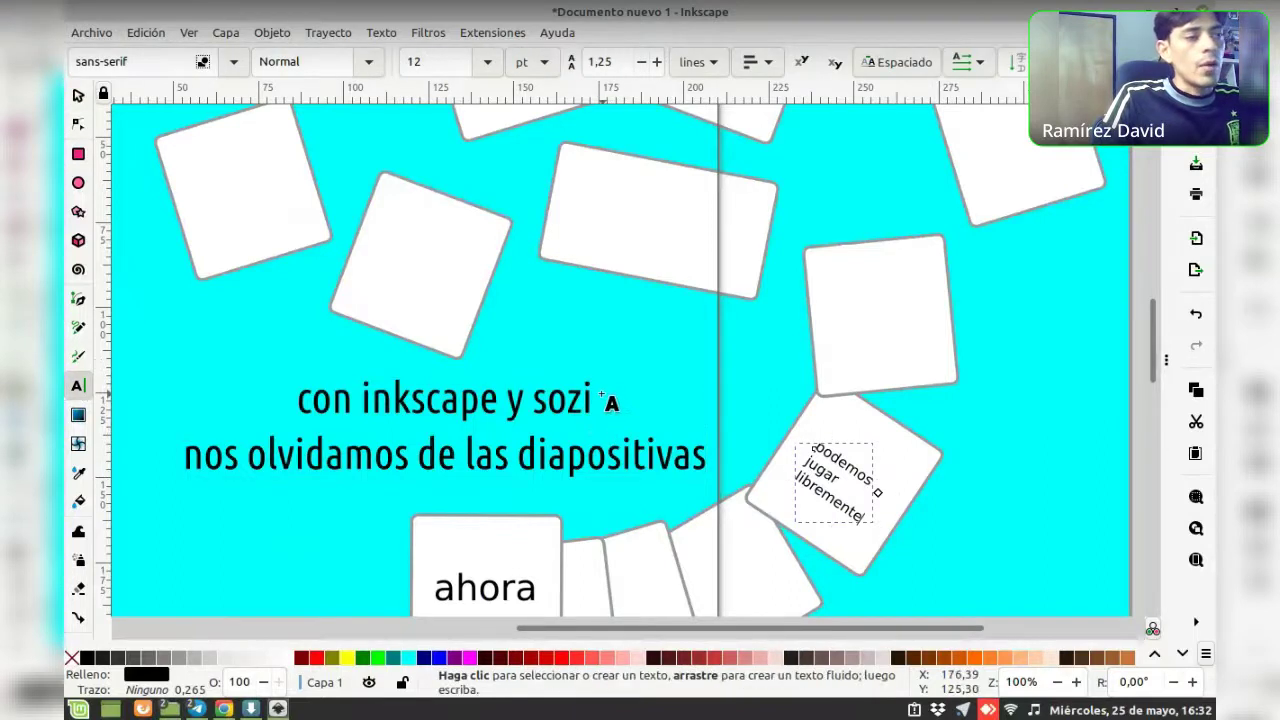
Add a 'y' text just right of SOZI, coloured light grey at 4 pt
{"action": "scroll", "coordinate": [602, 393], "scroll_direction": "up", "scroll_amount": 4}
{"action": "scroll", "coordinate": [602, 390], "scroll_direction": "up", "scroll_amount": 2}
{"action": "scroll", "coordinate": [602, 385], "scroll_direction": "up", "scroll_amount": 1}
{"action": "scroll", "coordinate": [602, 377], "scroll_direction": "up", "scroll_amount": 1}
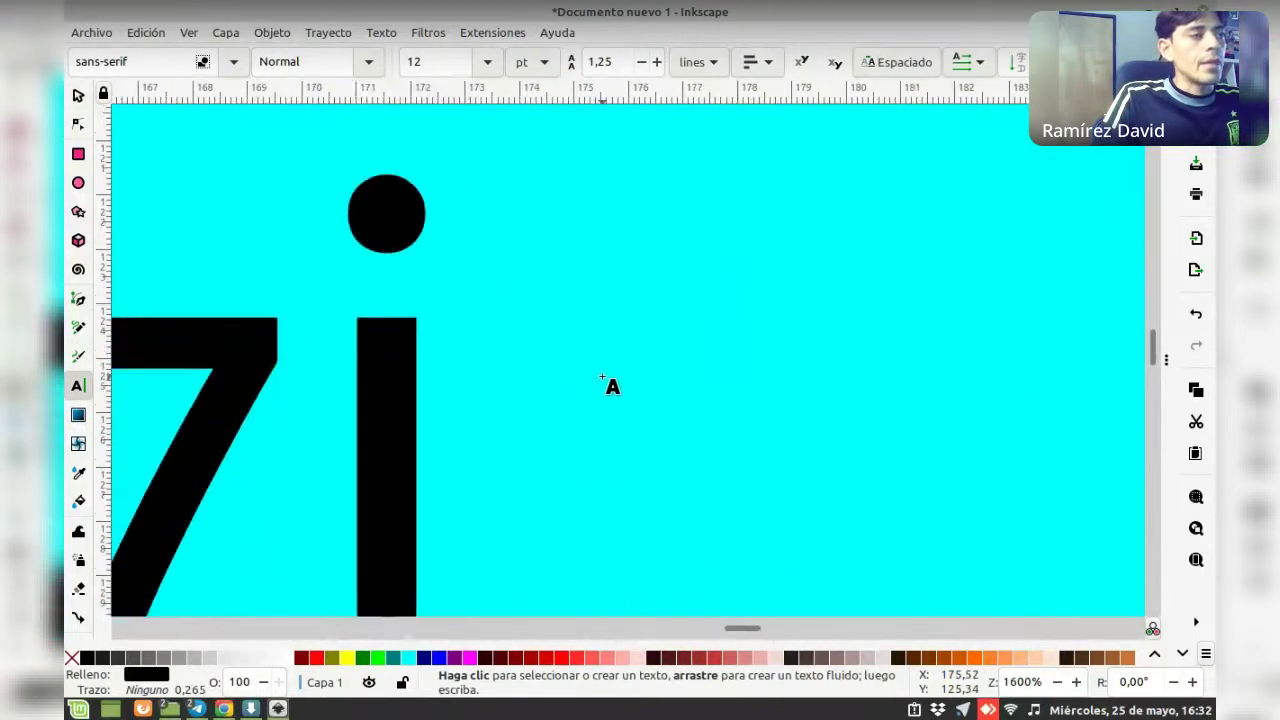
{"action": "scroll", "coordinate": [605, 385], "scroll_direction": "down", "scroll_amount": 1}
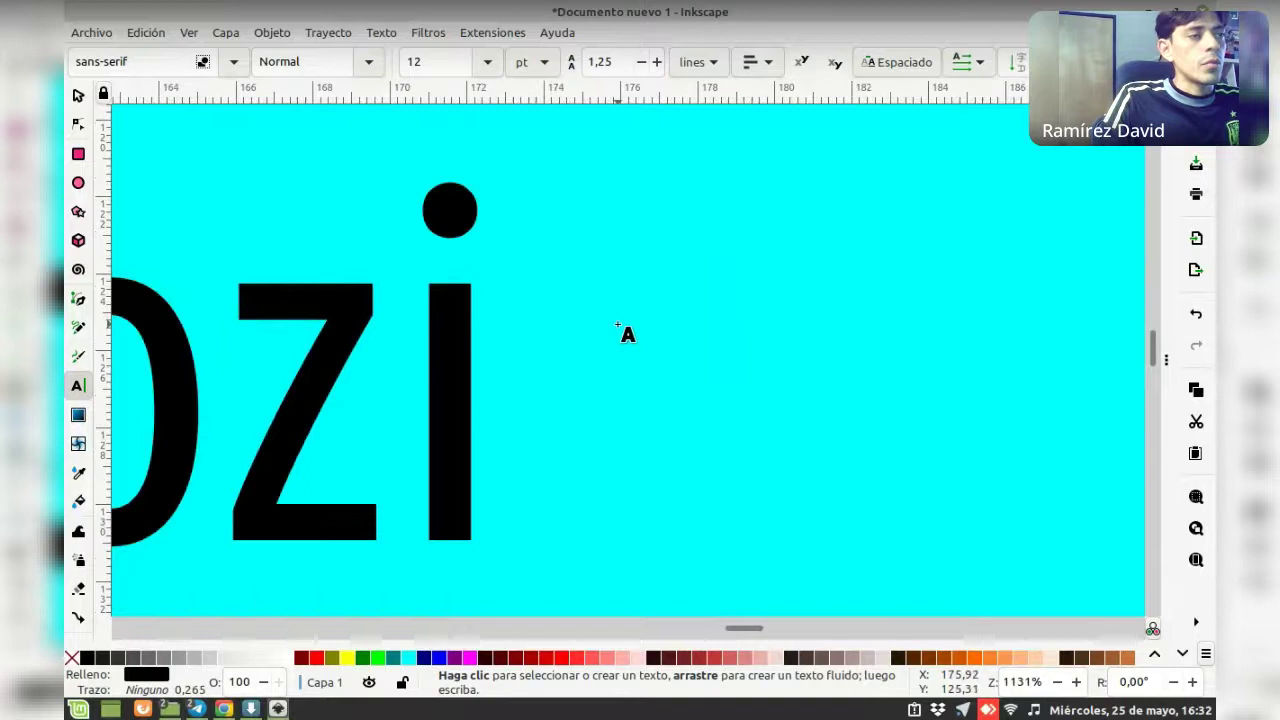
{"action": "left_click", "coordinate": [642, 345]}
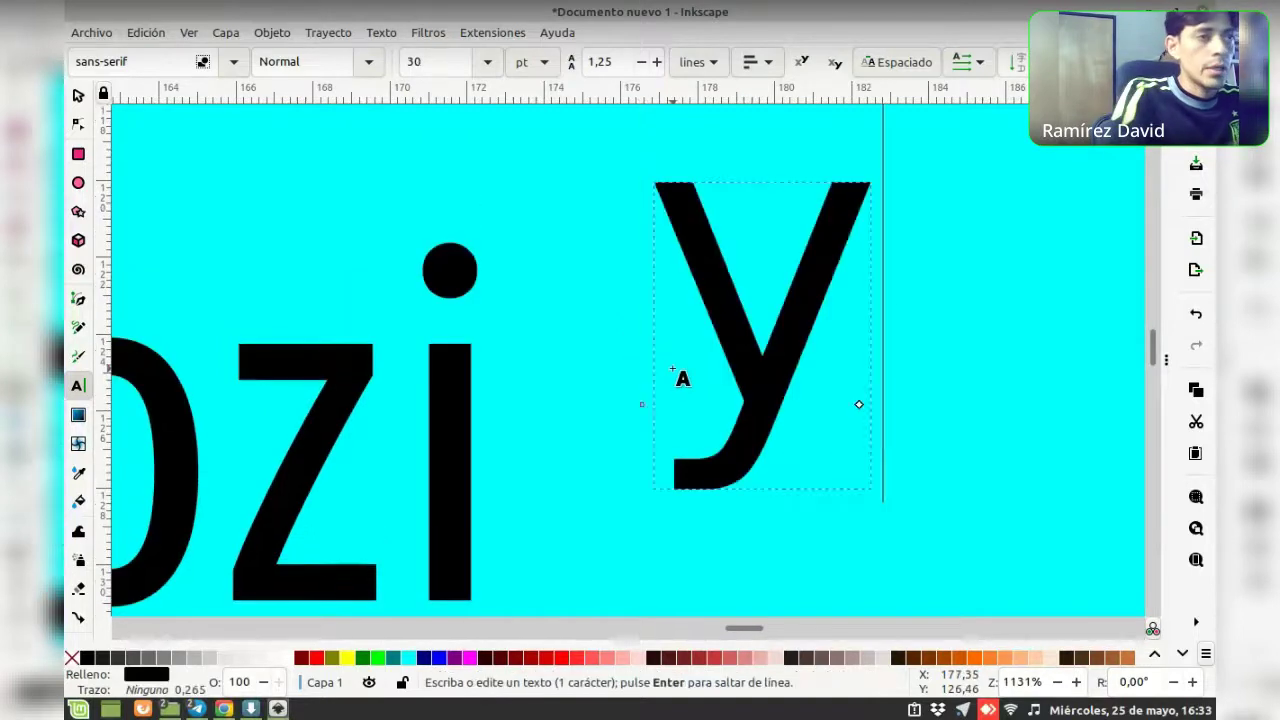
{"action": "type", "text": "y"}
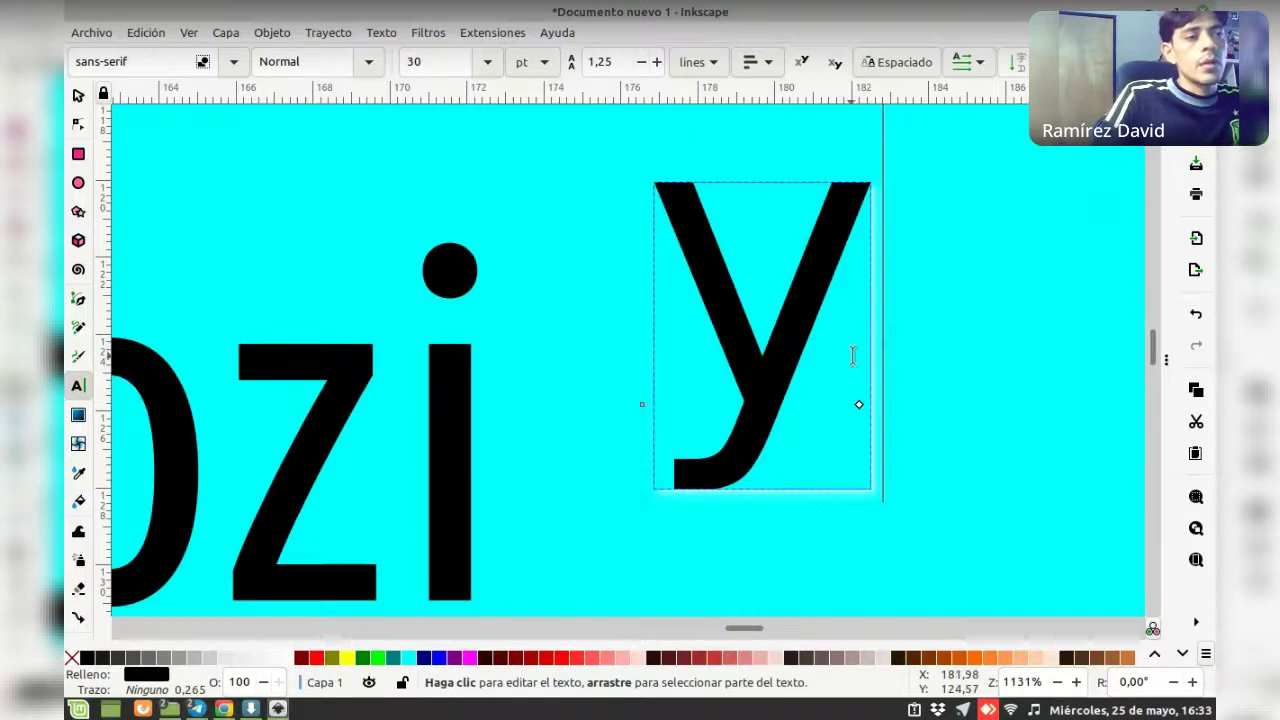
{"action": "double_click", "coordinate": [731, 363]}
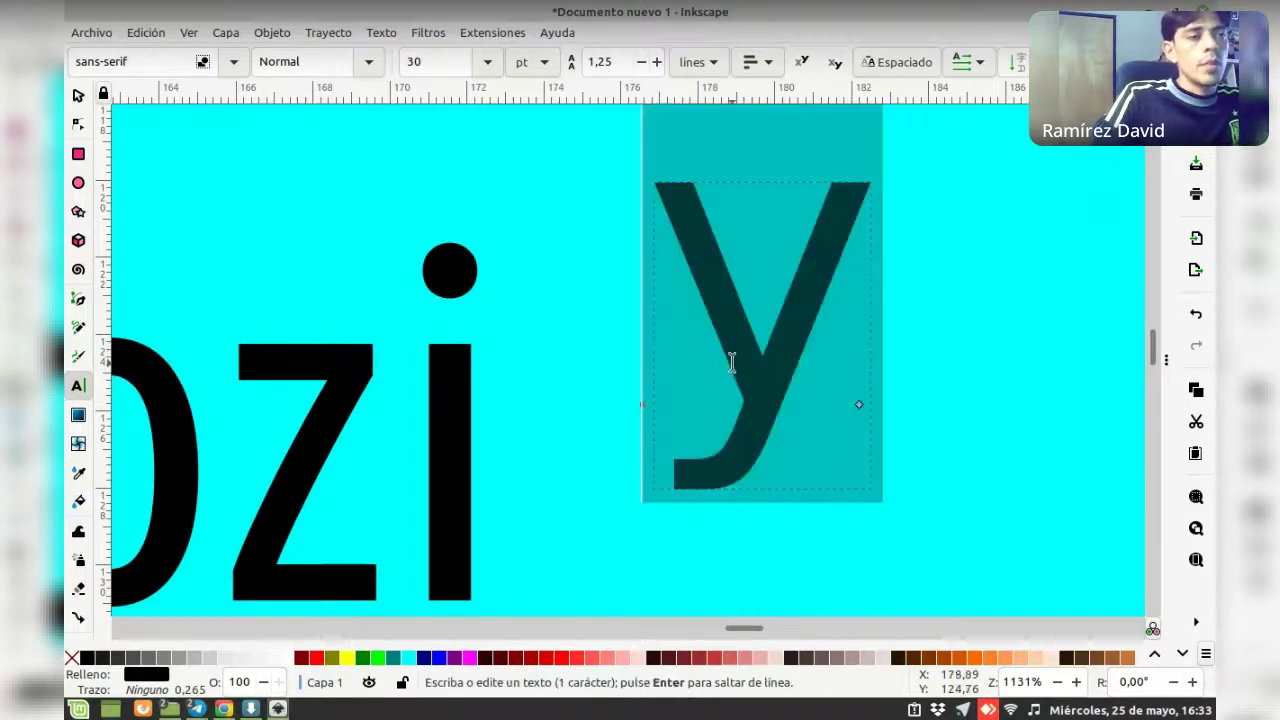
{"action": "left_click", "coordinate": [287, 661]}
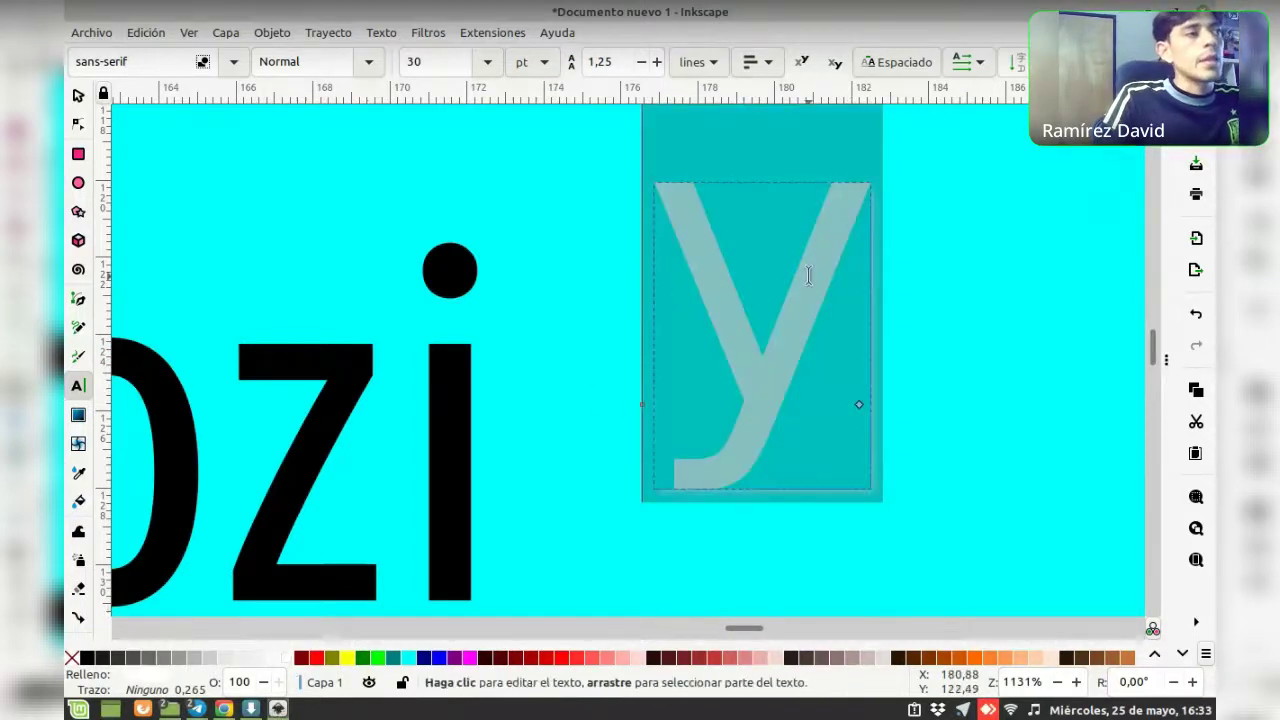
{"action": "left_click", "coordinate": [493, 64]}
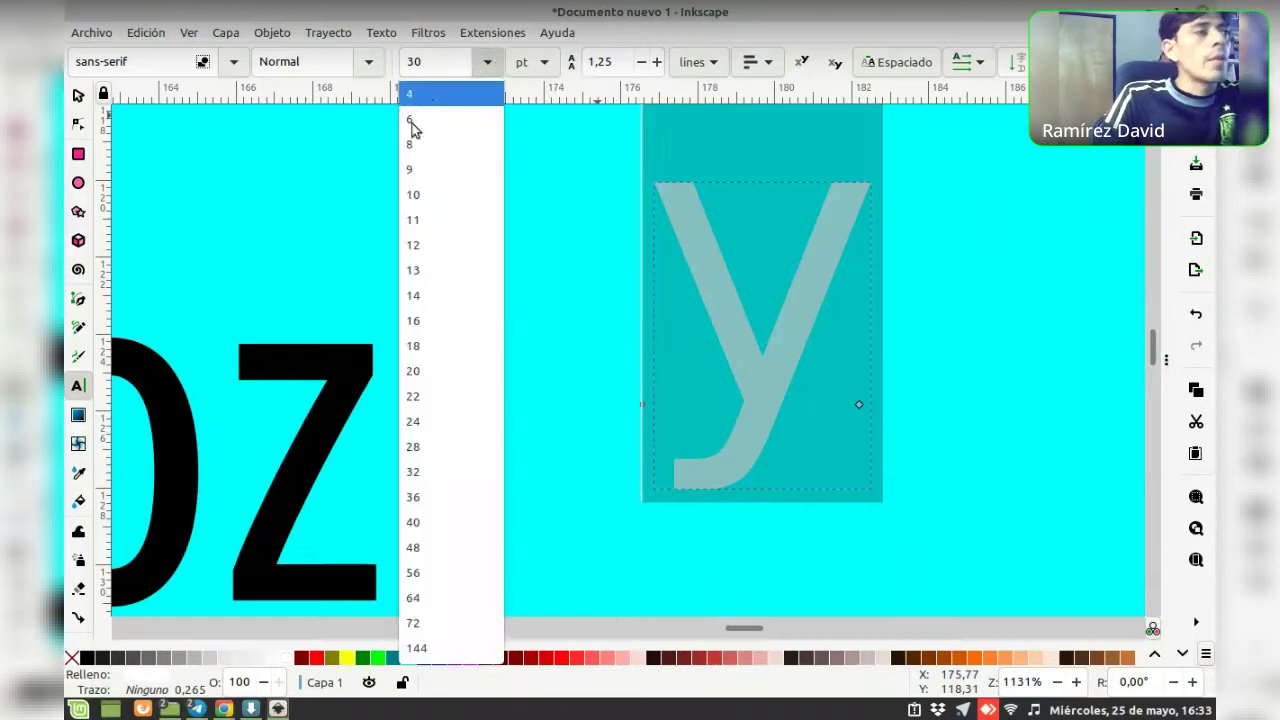
{"action": "left_click", "coordinate": [427, 93]}
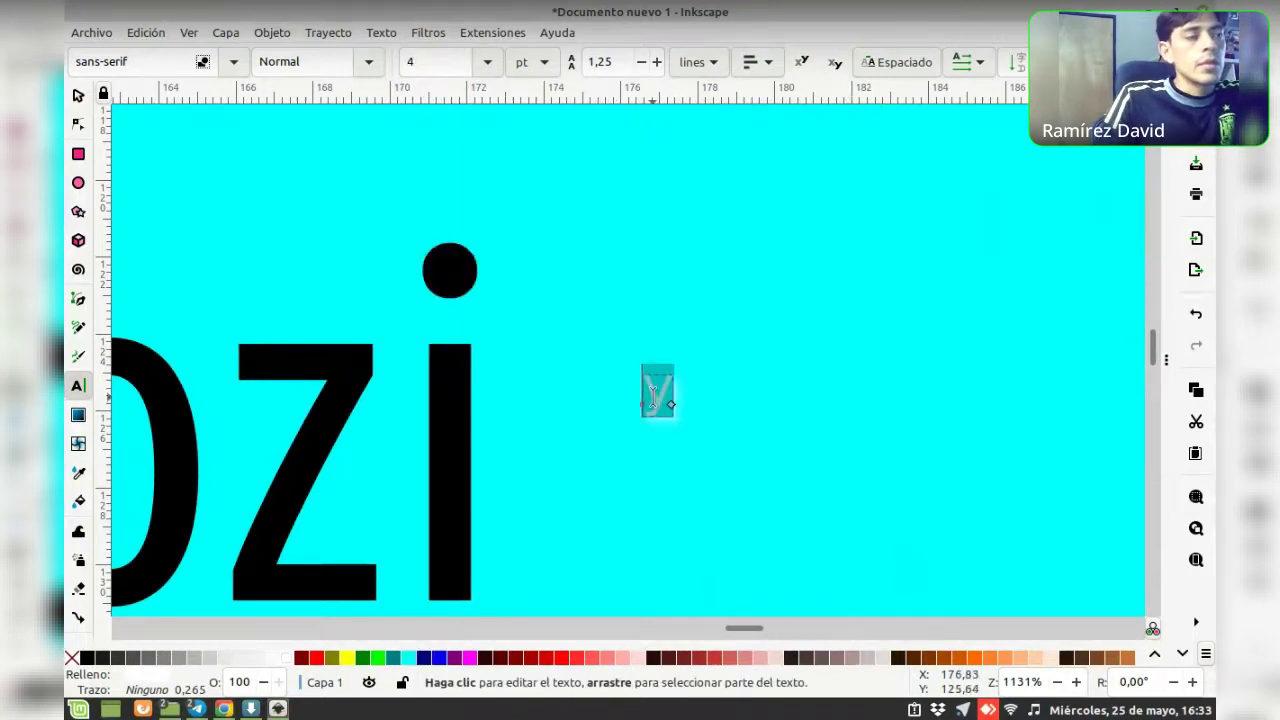
Reselect the y character and confirm its font size stays at 4 pt
{"action": "left_click", "coordinate": [78, 96]}
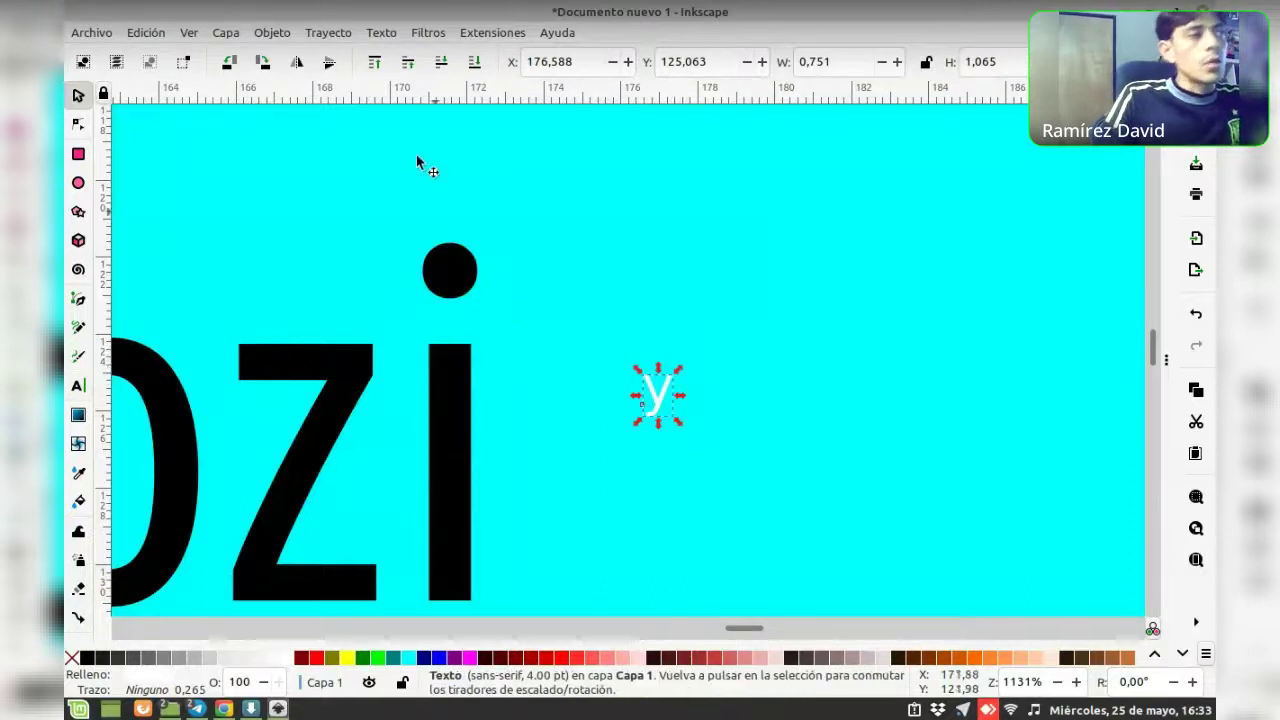
{"action": "left_click", "coordinate": [78, 386]}
{"action": "double_click", "coordinate": [674, 392]}
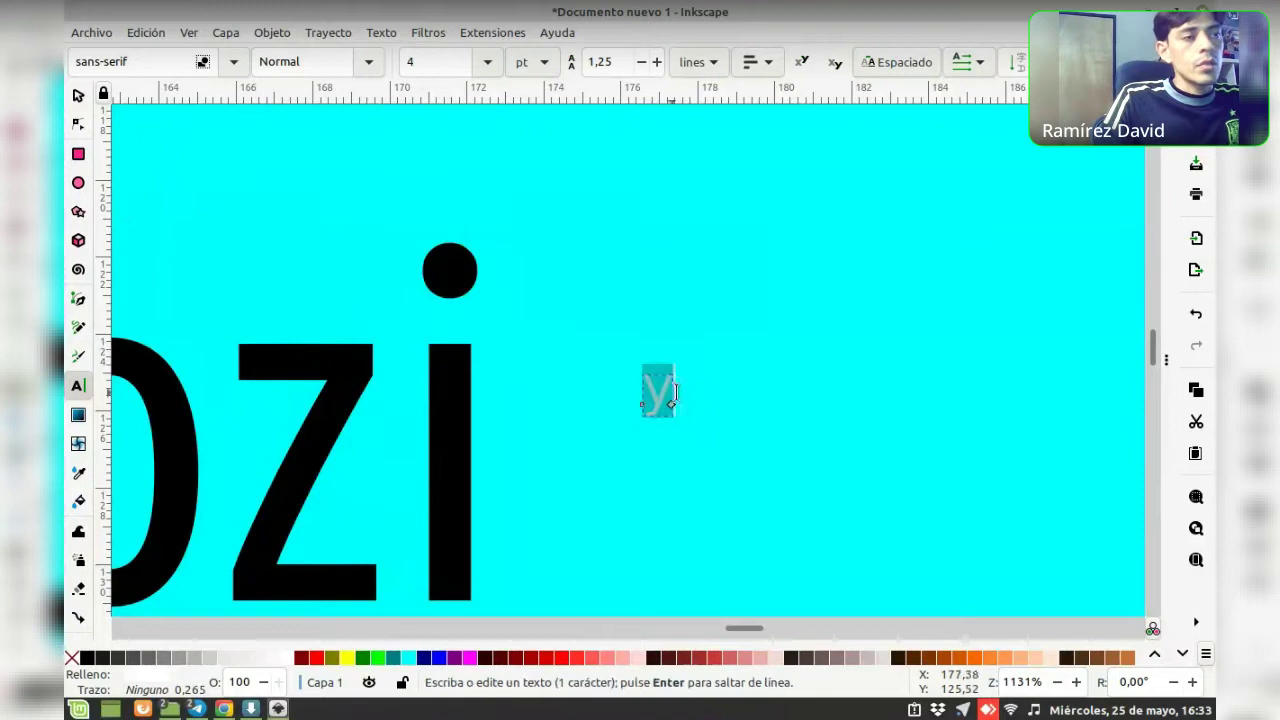
{"action": "left_click", "coordinate": [487, 62]}
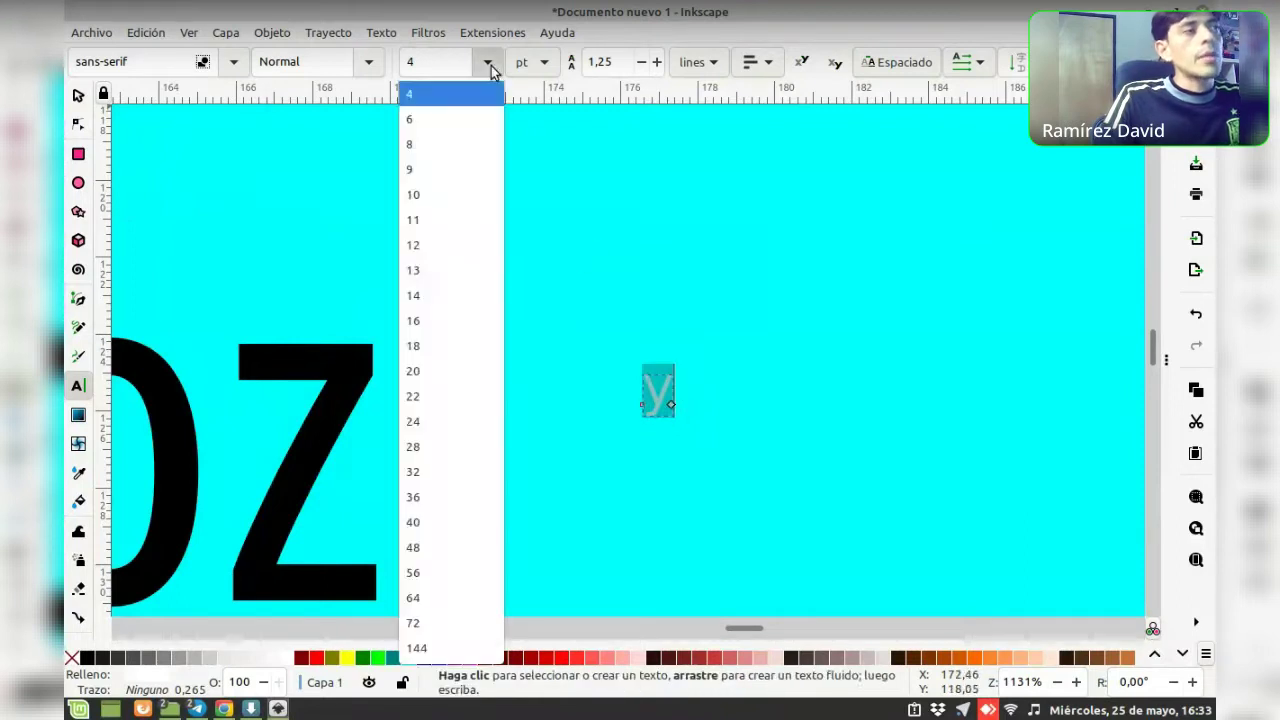
{"action": "left_click", "coordinate": [450, 100]}
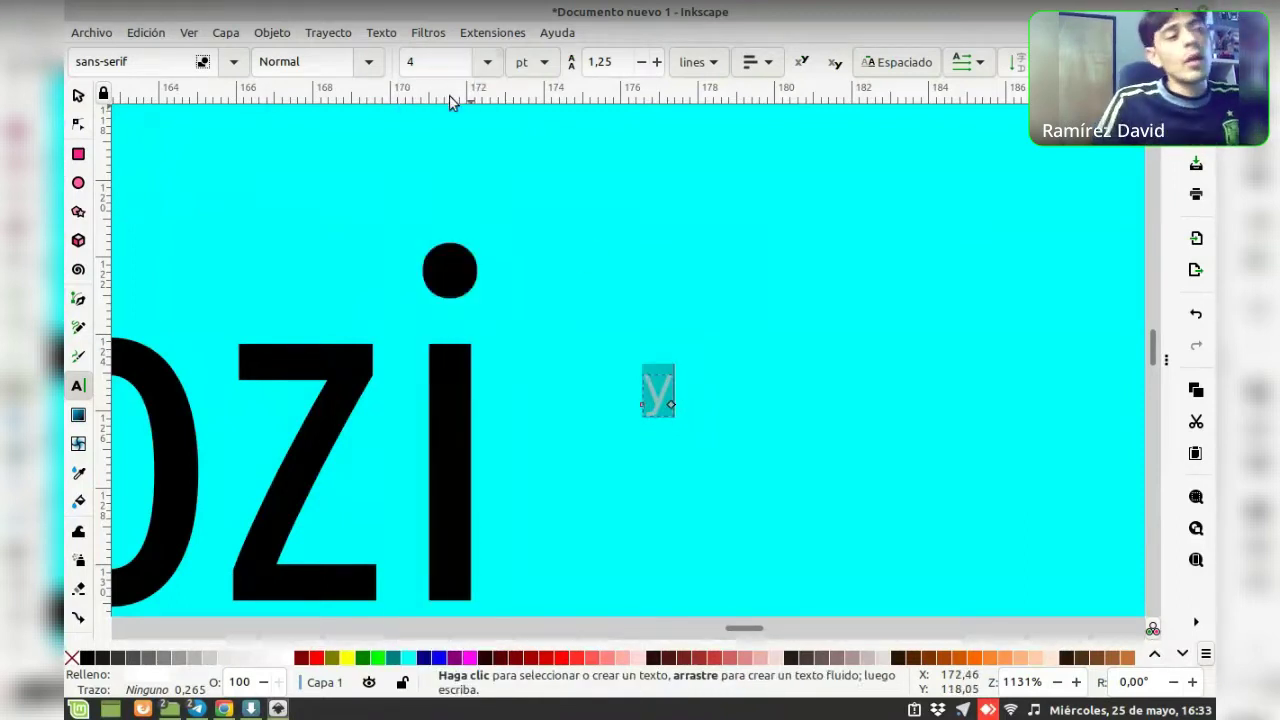
{"action": "left_click", "coordinate": [78, 96]}
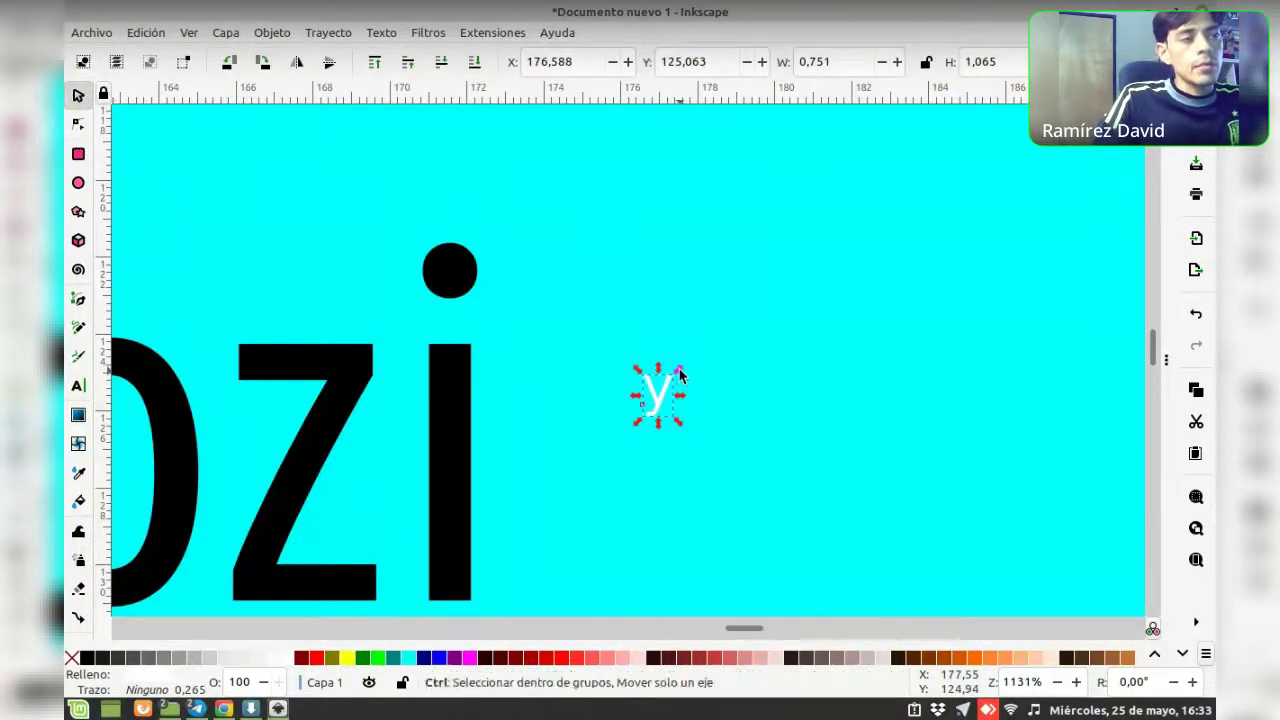
Scale the y and place it over the i's dot, resized to fill the dot
{"action": "left_click_drag", "start_coordinate": [679, 372], "coordinate": [668, 386]}
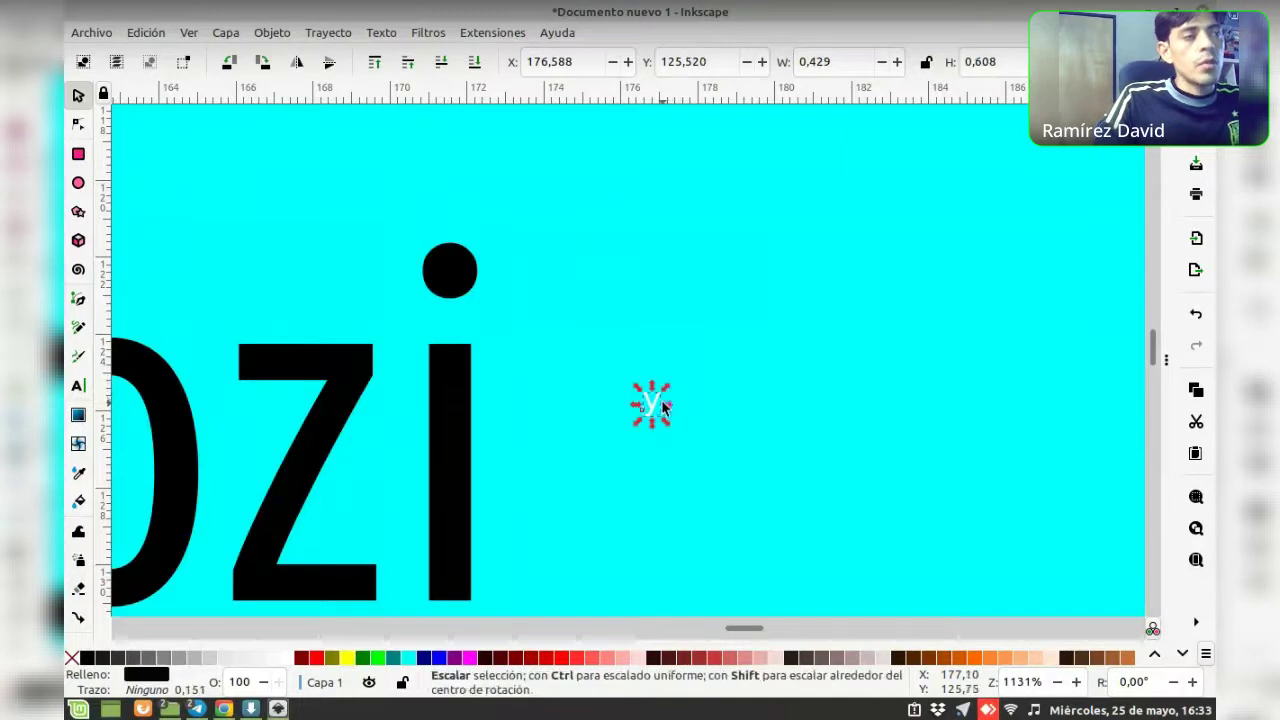
{"action": "mouse_move", "coordinate": [650, 407]}
{"action": "left_mouse_down"}
{"action": "mouse_move", "coordinate": [456, 272]}
{"action": "mouse_move", "coordinate": [443, 278]}
{"action": "left_mouse_up"}
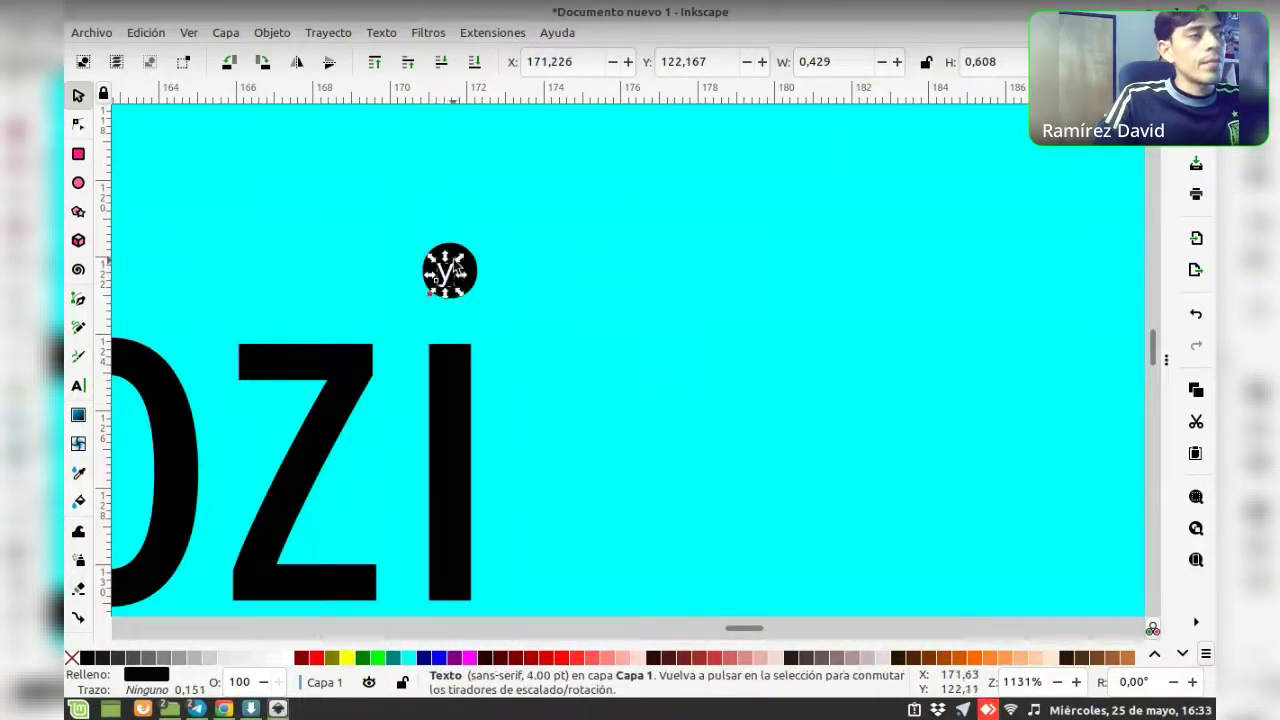
{"action": "scroll", "coordinate": [449, 268], "scroll_direction": "up", "scroll_amount": 1}
{"action": "scroll", "coordinate": [449, 266], "scroll_direction": "up", "scroll_amount": 1}
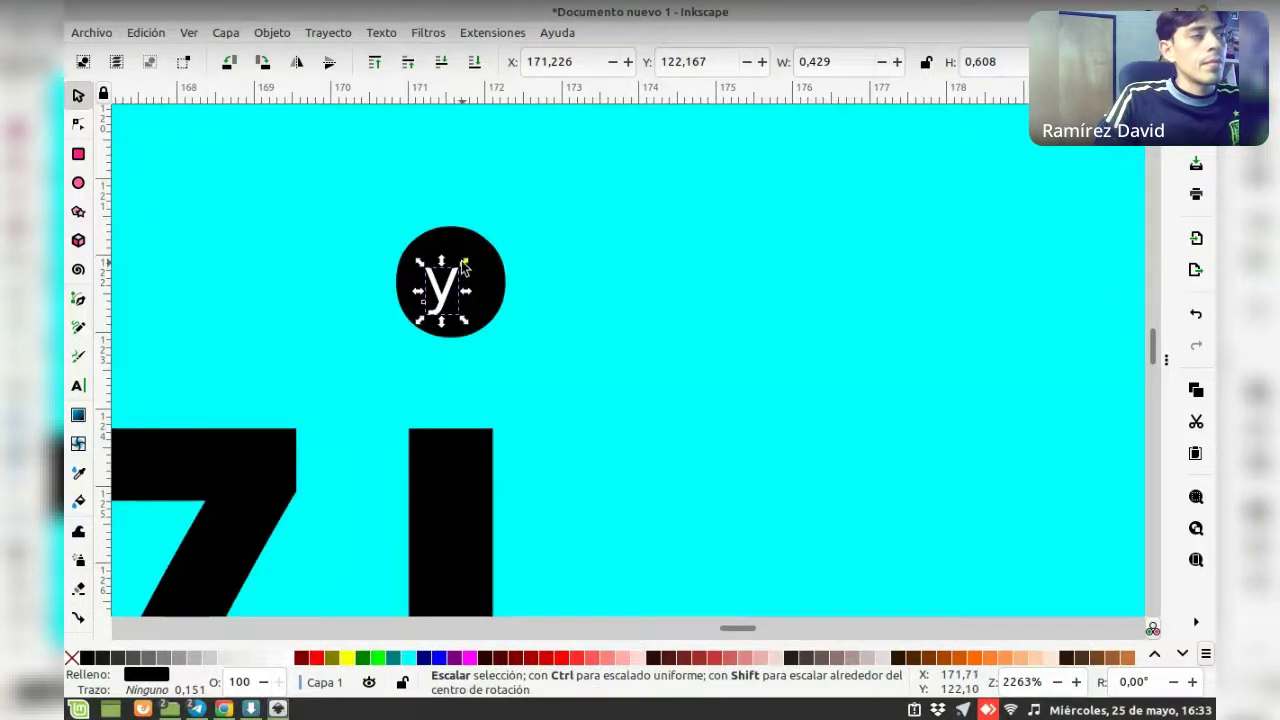
{"action": "left_click_drag", "start_coordinate": [463, 262], "coordinate": [503, 240]}
{"action": "left_click", "coordinate": [457, 285]}
Edit the small text beside SOZI and begin the caption with 'cualquier'
{"action": "scroll", "coordinate": [514, 287], "scroll_direction": "down", "scroll_amount": 1}
{"action": "scroll", "coordinate": [512, 290], "scroll_direction": "down", "scroll_amount": 2}
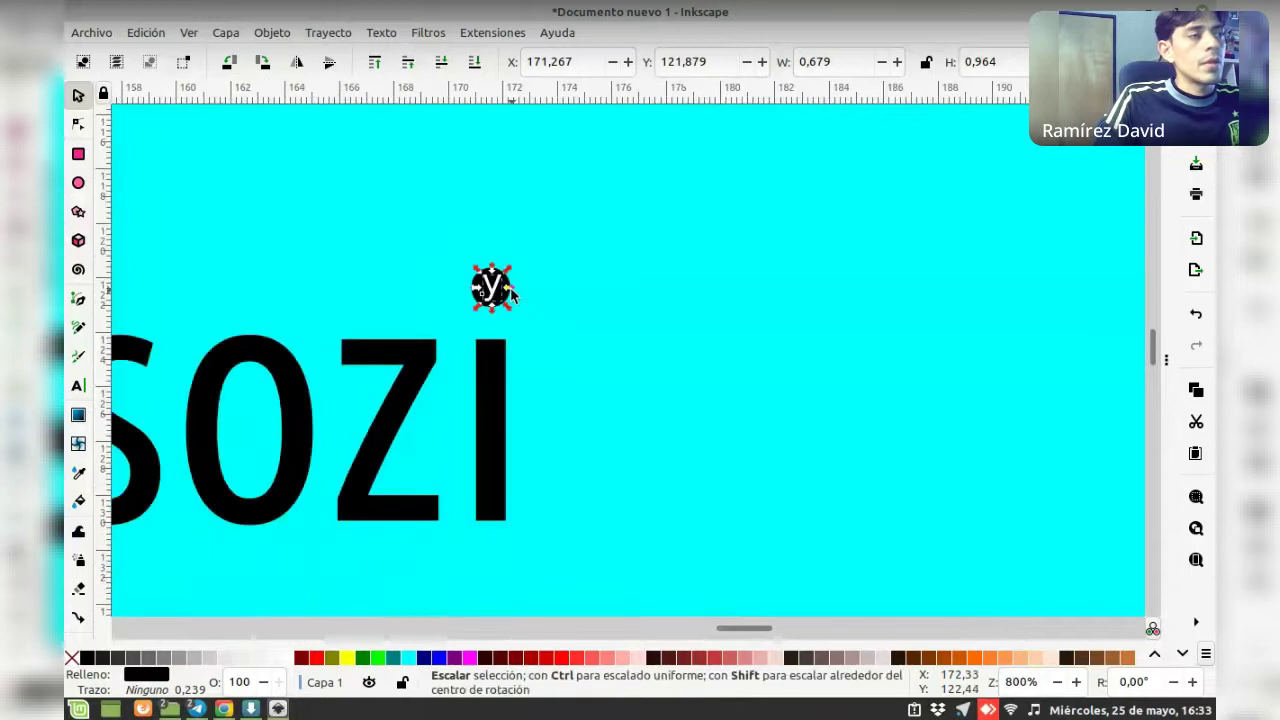
{"action": "scroll", "coordinate": [510, 290], "scroll_direction": "right", "scroll_amount": 2}
{"action": "left_click", "coordinate": [475, 468]}
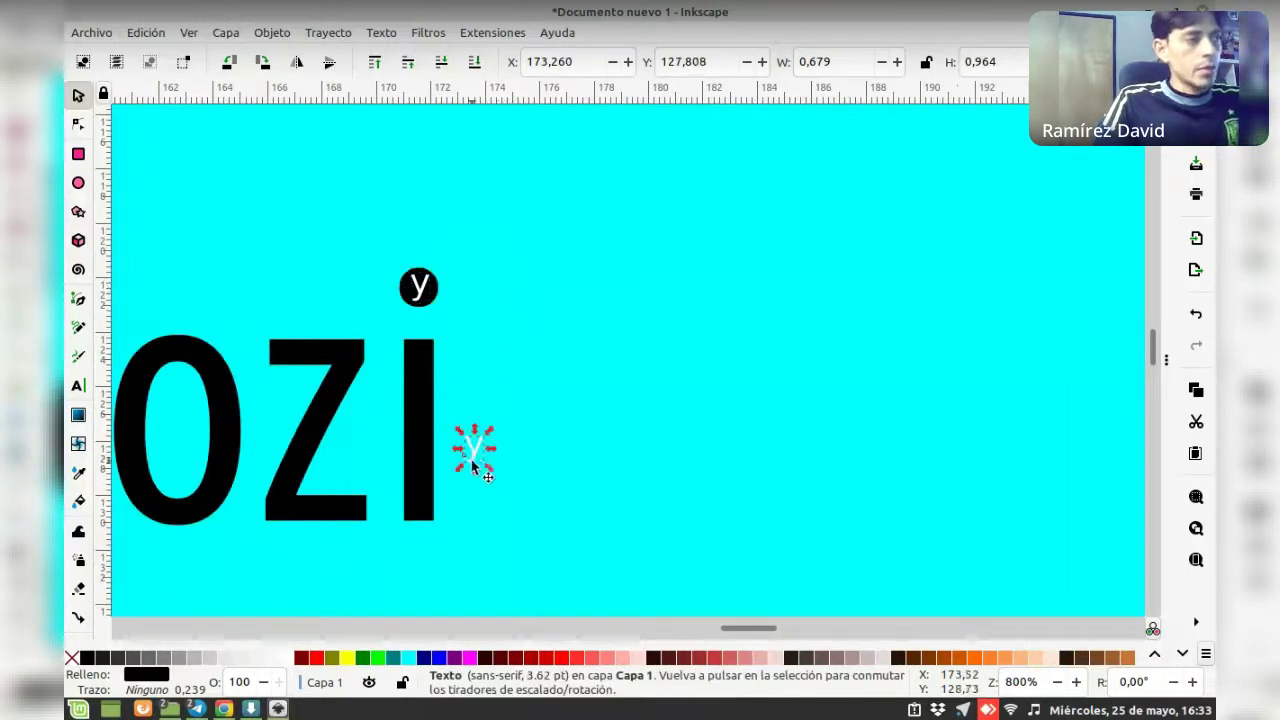
{"action": "scroll", "coordinate": [512, 440], "scroll_direction": "down", "scroll_amount": 2}
{"action": "scroll", "coordinate": [510, 432], "scroll_direction": "down", "scroll_amount": 3}
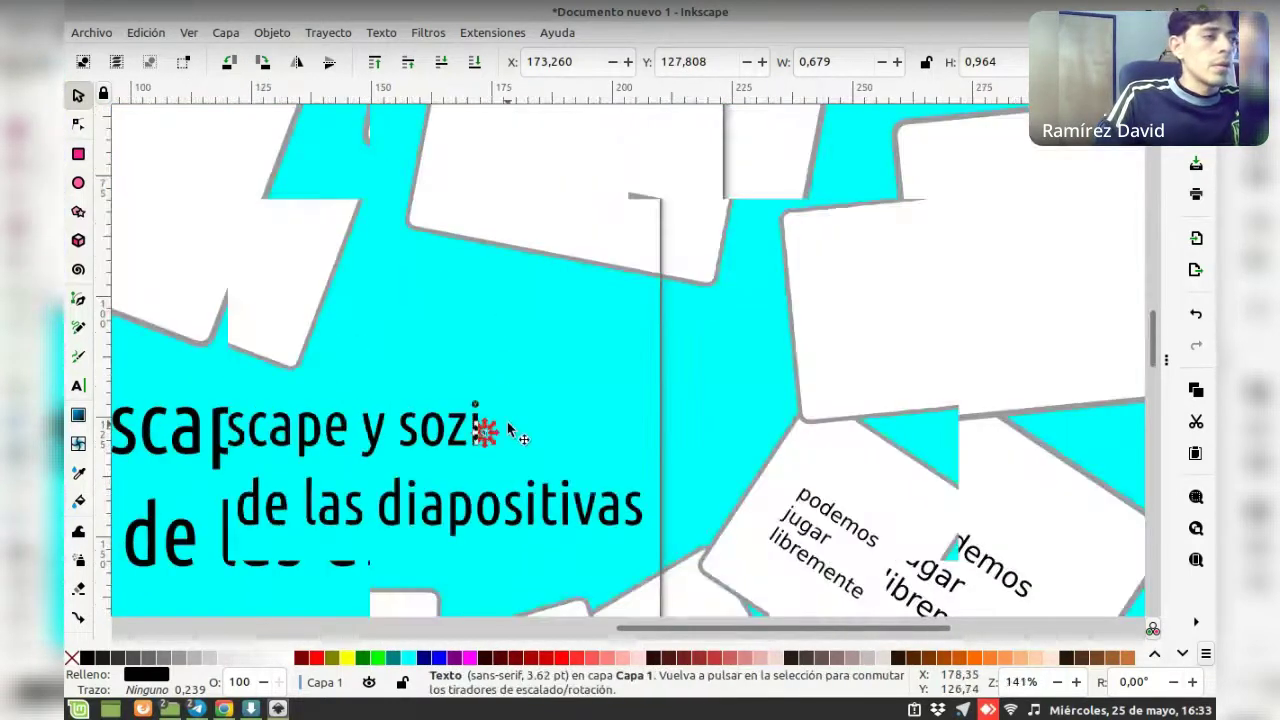
{"action": "scroll", "coordinate": [508, 428], "scroll_direction": "down", "scroll_amount": 1}
{"action": "scroll", "coordinate": [510, 425], "scroll_direction": "down", "scroll_amount": 2}
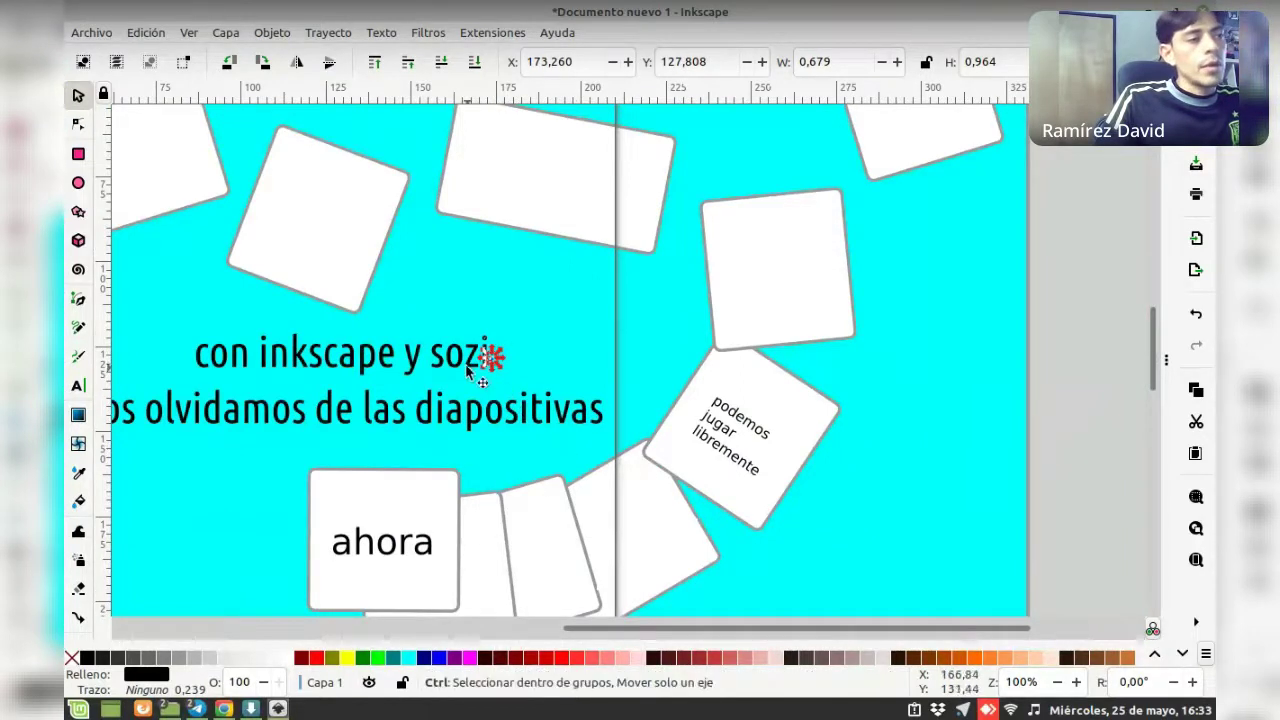
{"action": "scroll", "coordinate": [490, 355], "scroll_direction": "up", "scroll_amount": 2}
{"action": "scroll", "coordinate": [490, 355], "scroll_direction": "up", "scroll_amount": 4}
{"action": "scroll", "coordinate": [550, 360], "scroll_direction": "up", "scroll_amount": 1}
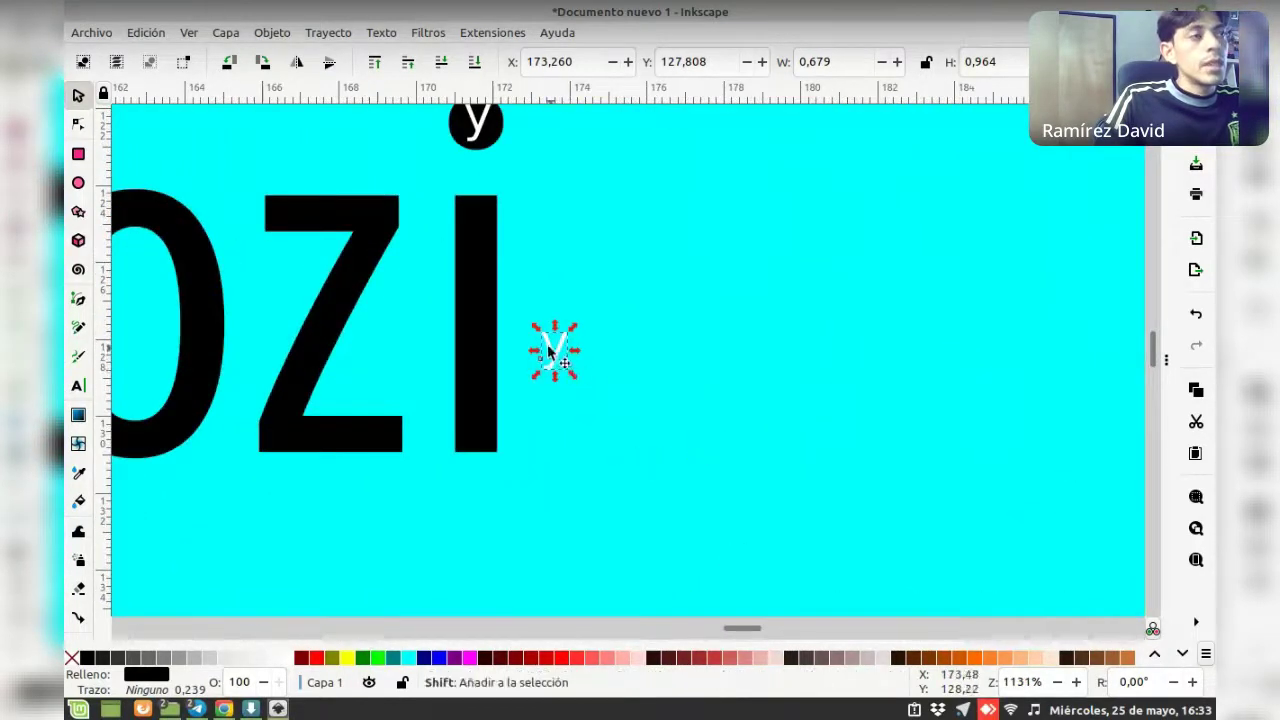
{"action": "scroll", "coordinate": [540, 346], "scroll_direction": "right", "scroll_amount": 2}
{"action": "left_click", "coordinate": [481, 355]}
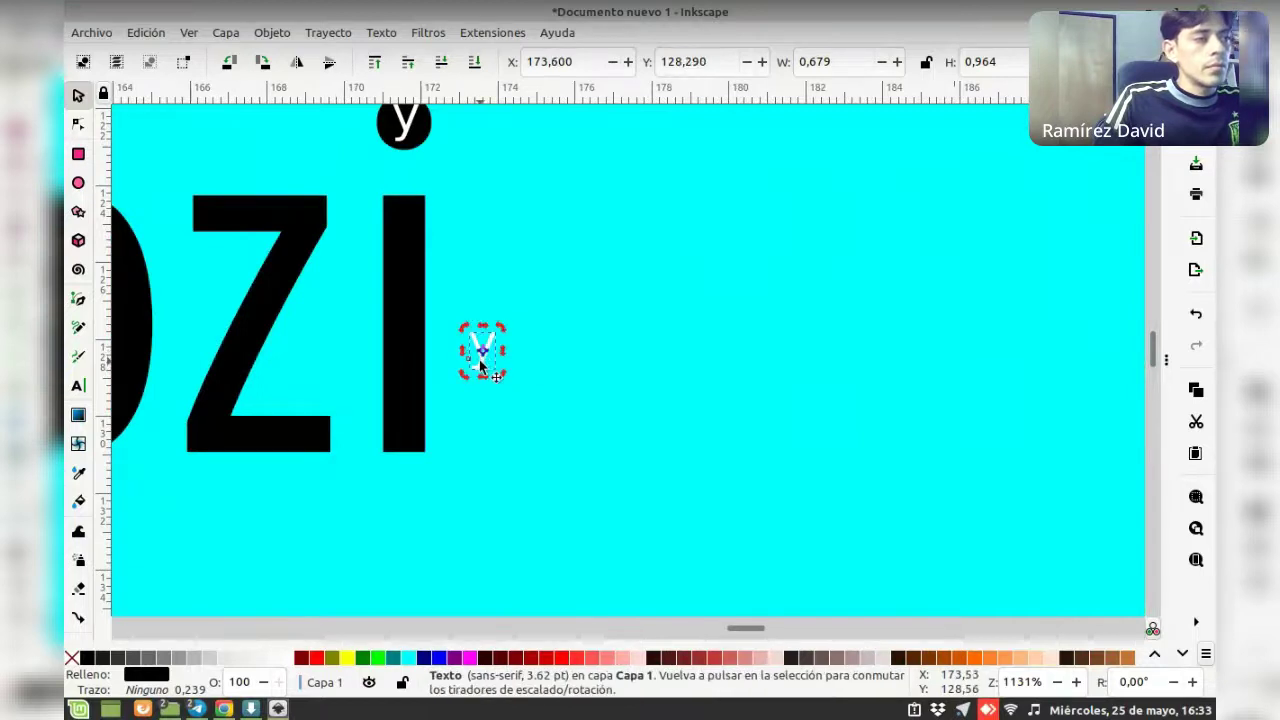
{"action": "double_click", "coordinate": [481, 355]}
{"action": "type", "text": "cualquier"}
{"action": "scroll", "coordinate": [490, 371], "scroll_direction": "down", "scroll_amount": 7}
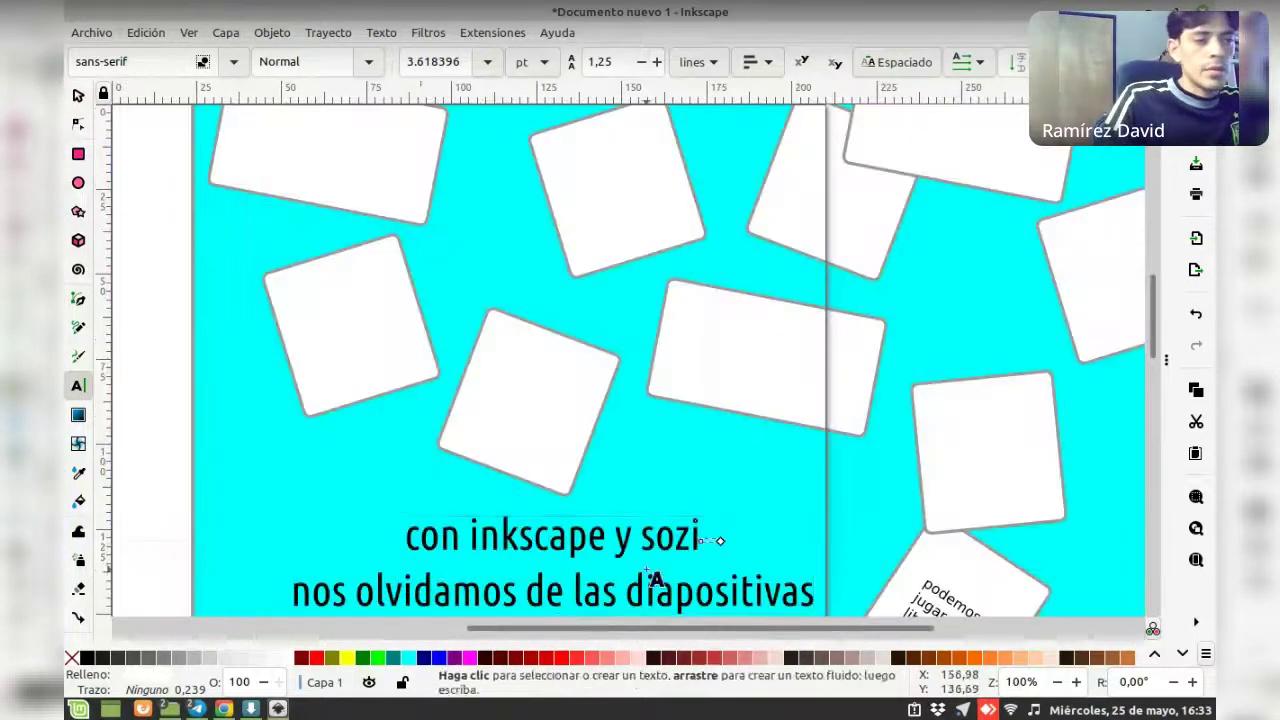
Finish the caption 'cualquier lugar puede ser una diapositiva', fixing a typo, and nudge it toward the I
{"action": "scroll", "coordinate": [734, 543], "scroll_direction": "up", "scroll_amount": 1}
{"action": "scroll", "coordinate": [720, 530], "scroll_direction": "up", "scroll_amount": 5}
{"action": "scroll", "coordinate": [720, 510], "scroll_direction": "down", "scroll_amount": 4}
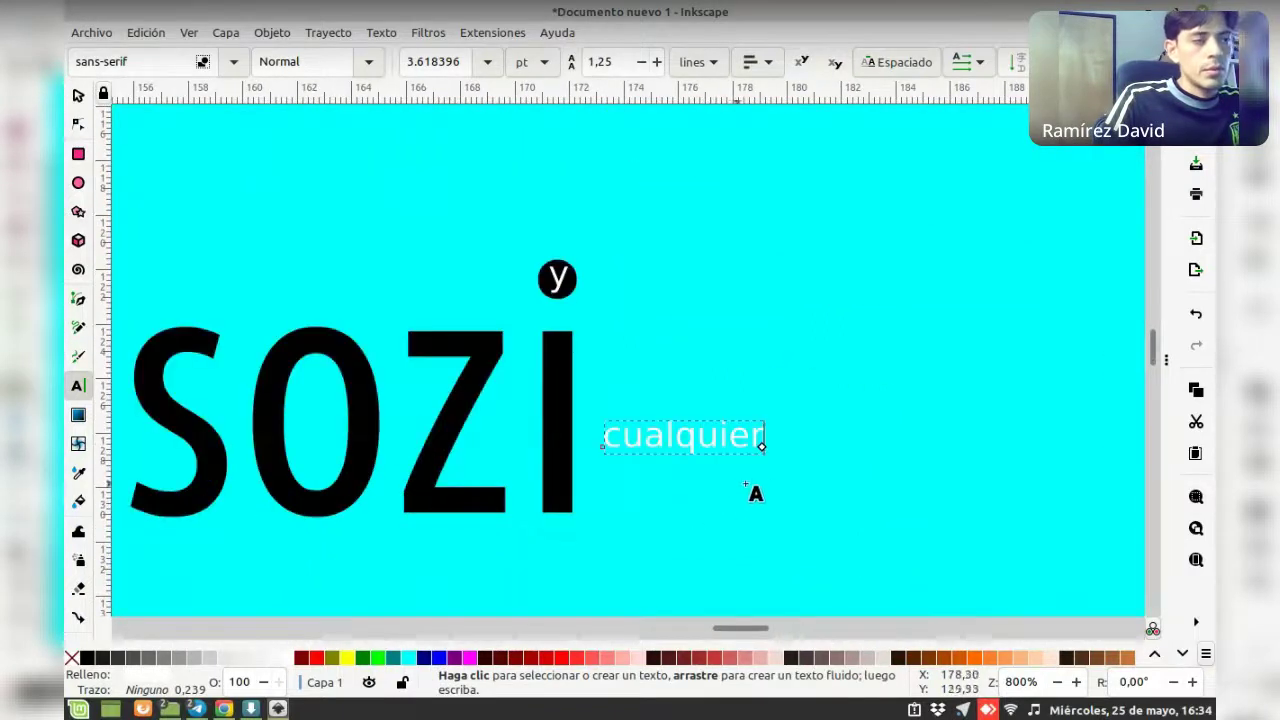
{"action": "scroll", "coordinate": [750, 485], "scroll_direction": "down", "scroll_amount": 2}
{"action": "type", "text": " lugar"}
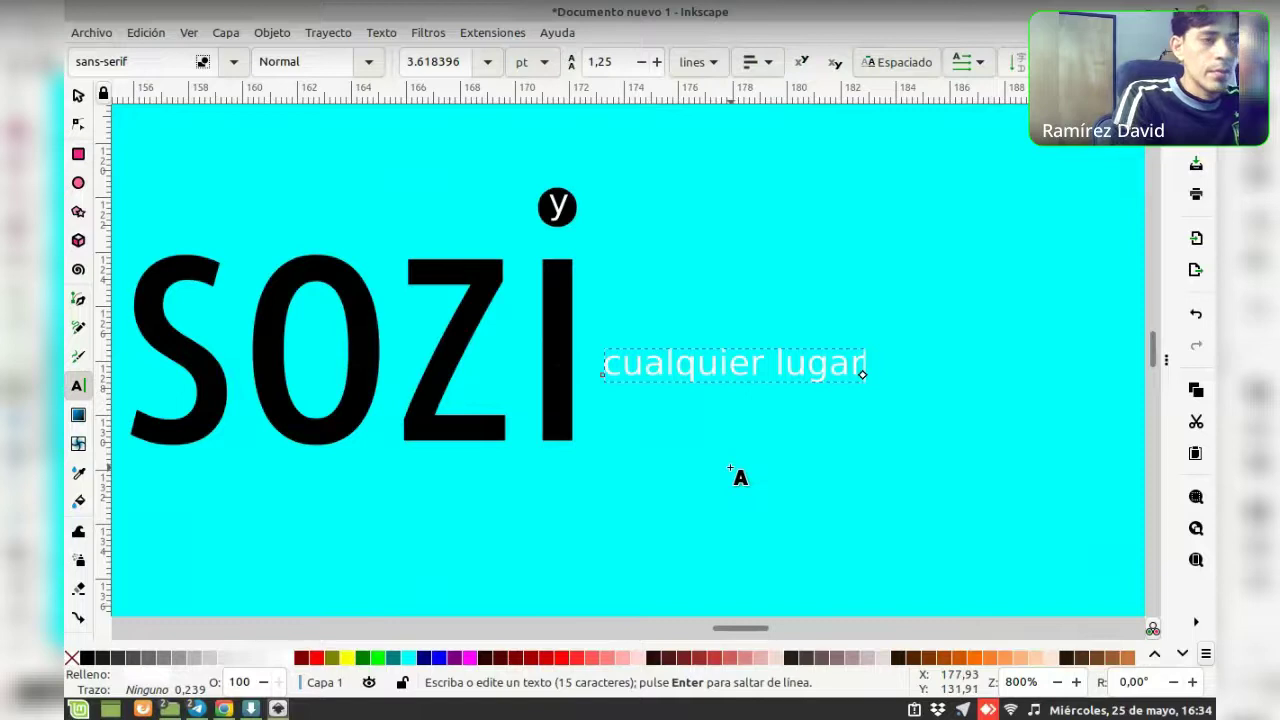
{"action": "key", "text": "BackSpace"}
{"action": "key", "text": "BackSpace"}
{"action": "key", "text": "BackSpace"}
{"action": "key", "text": "BackSpace"}
{"action": "key", "text": "BackSpace"}
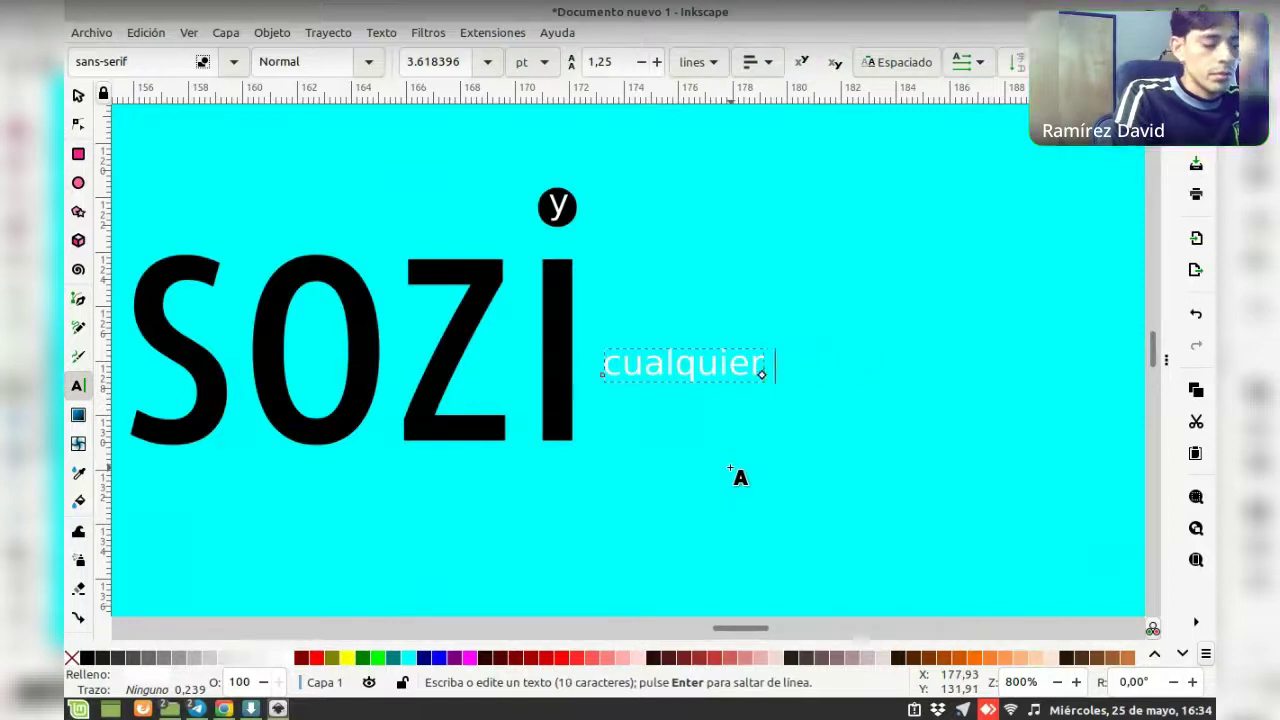
{"action": "type", "text": "lugar puede ser una"}
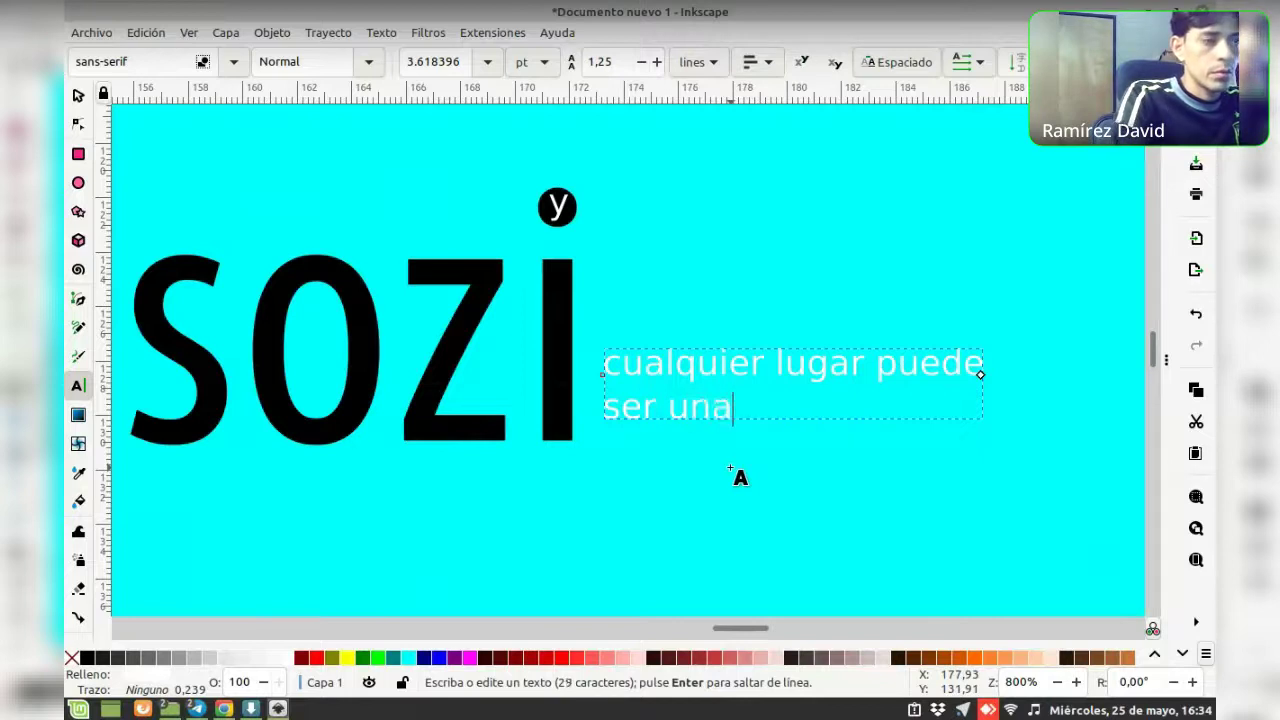
{"action": "type", "text": "diapositiva"}
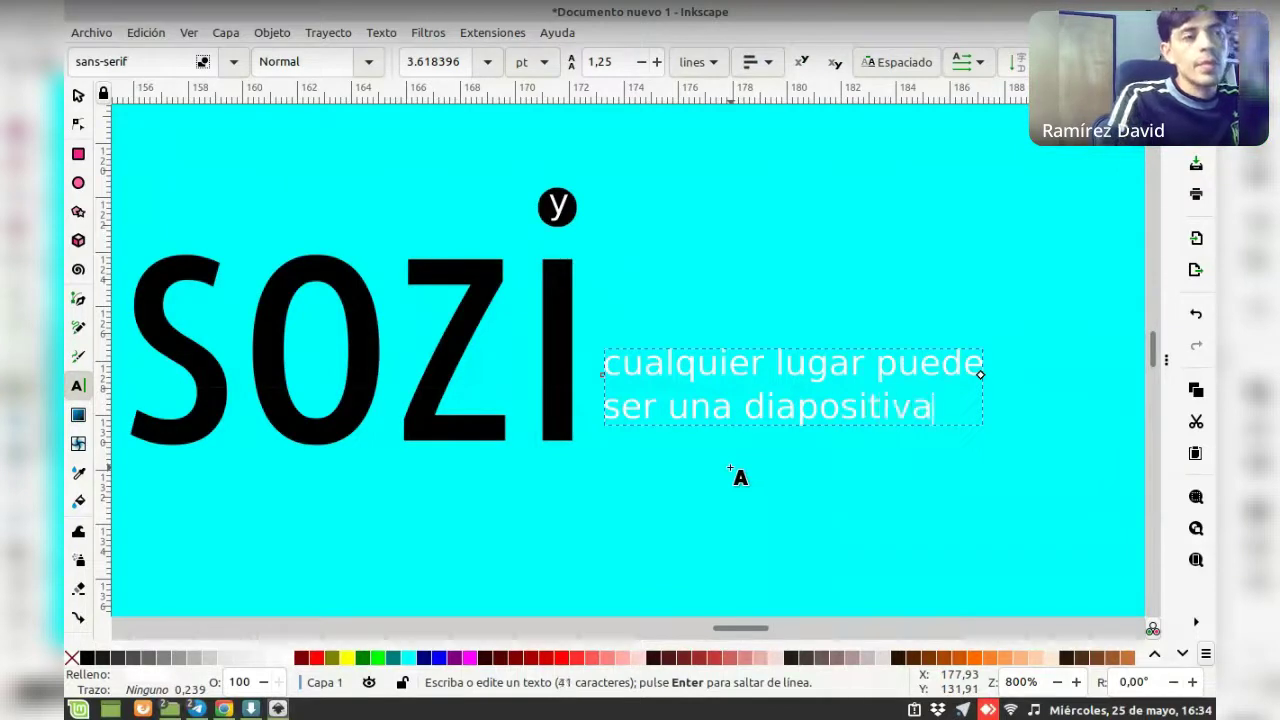
{"action": "key", "text": "F1"}
{"action": "left_click_drag", "start_coordinate": [721, 373], "coordinate": [701, 392]}
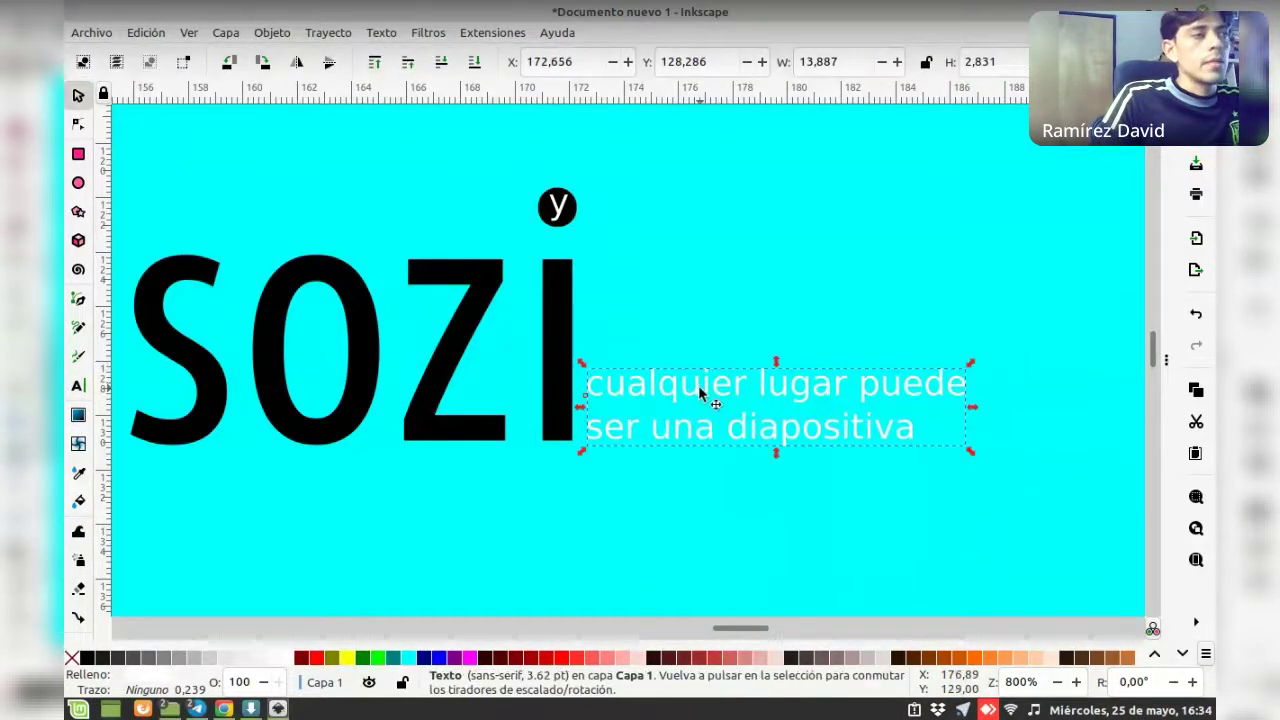
Set the caption text to Bold and nudge it slightly up and left against the I
{"action": "left_click", "coordinate": [79, 386]}
{"action": "left_click_drag", "start_coordinate": [588, 384], "coordinate": [951, 448]}
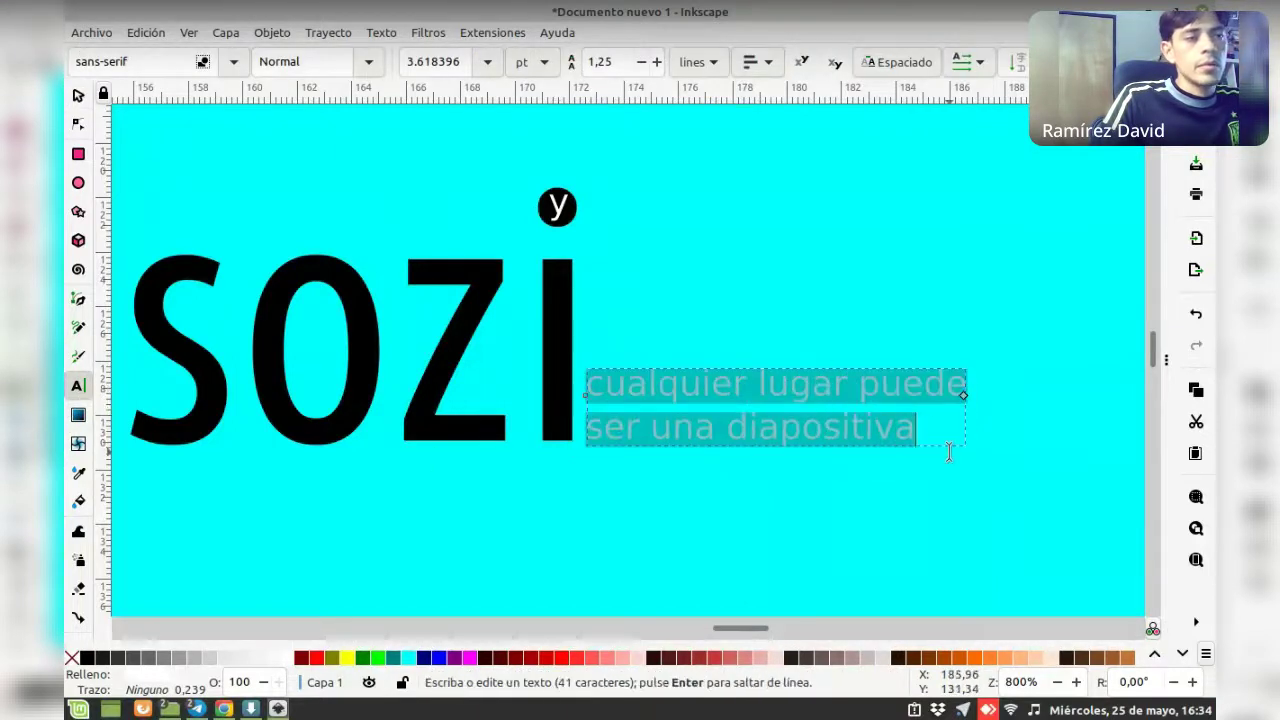
{"action": "left_click", "coordinate": [346, 66]}
{"action": "left_click", "coordinate": [271, 144]}
{"action": "key", "text": "Escape"}
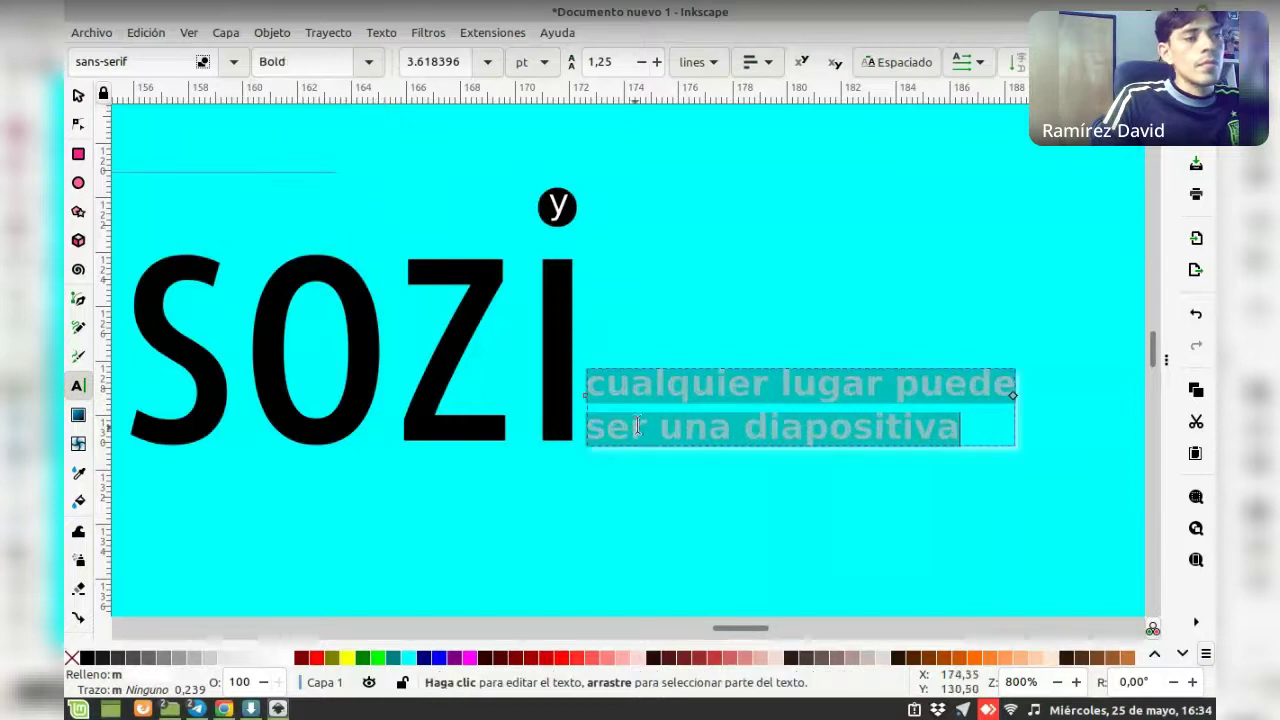
{"action": "key", "text": "F1"}
{"action": "left_click_drag", "start_coordinate": [750, 392], "coordinate": [745, 388]}
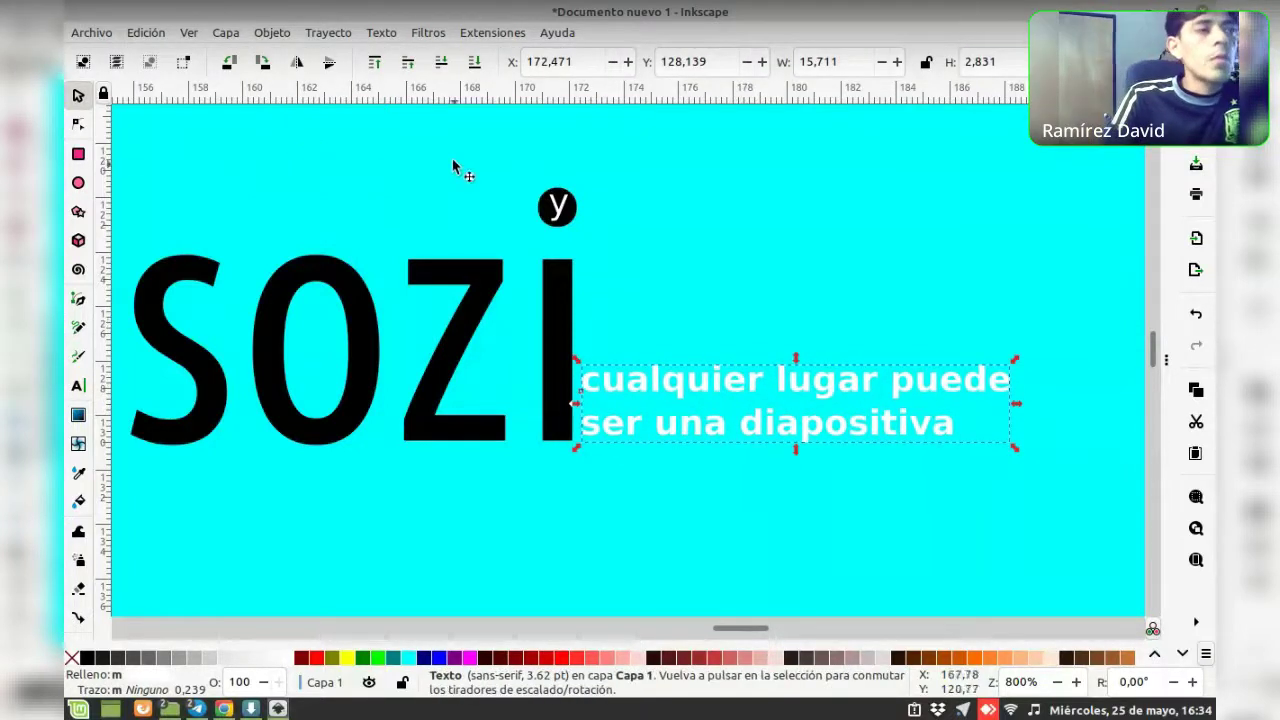
Set the y on the i's dot to Bold as well
{"action": "left_click", "coordinate": [562, 208]}
{"action": "double_click", "coordinate": [558, 208]}
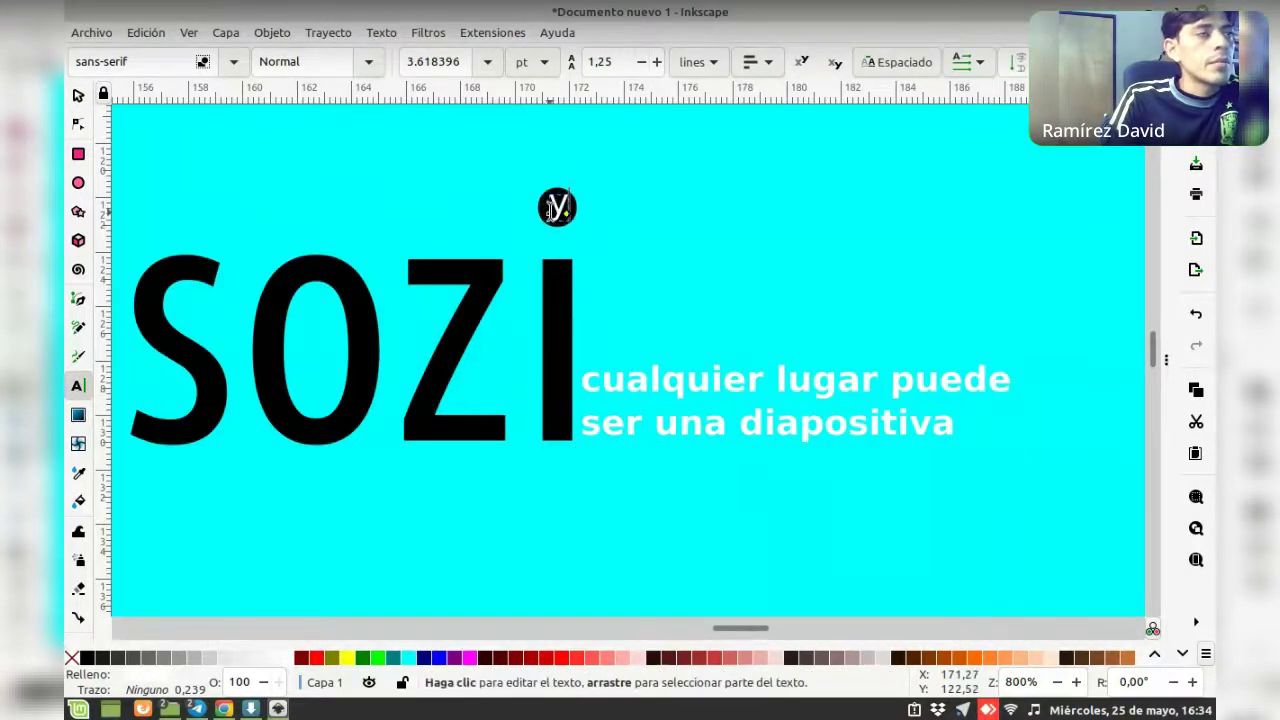
{"action": "left_click", "coordinate": [336, 121]}
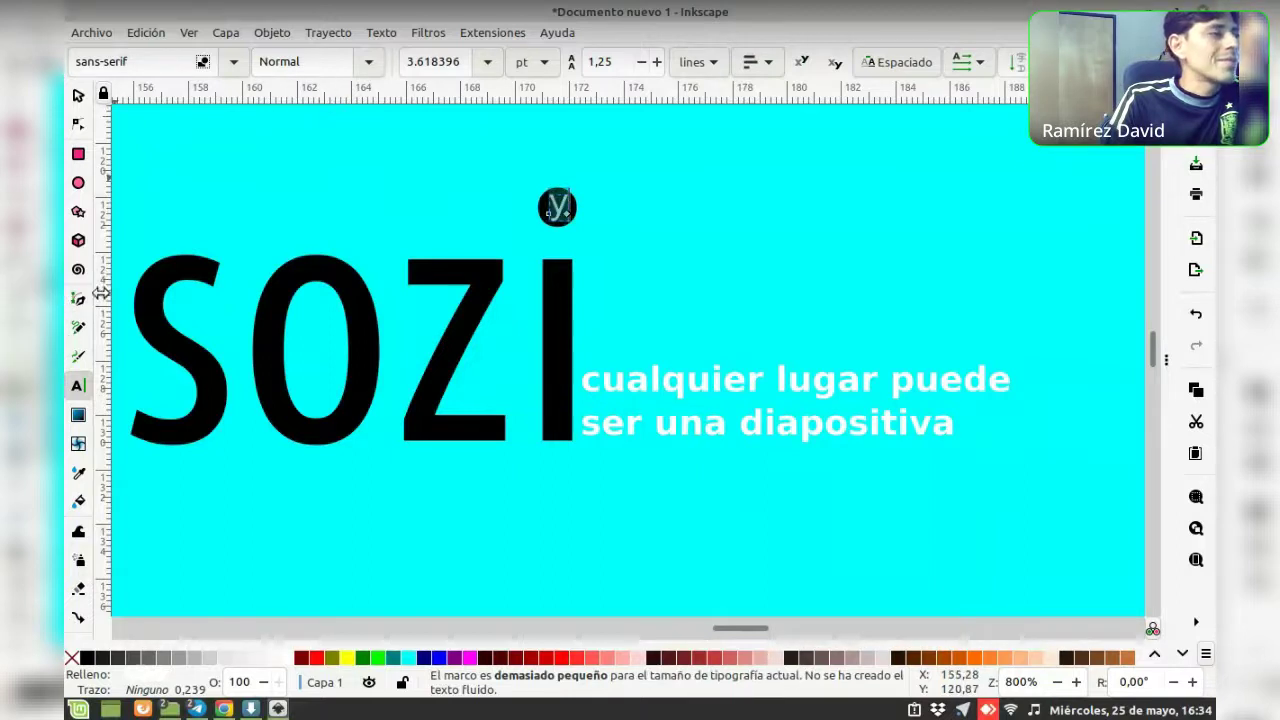
{"action": "left_click", "coordinate": [352, 66]}
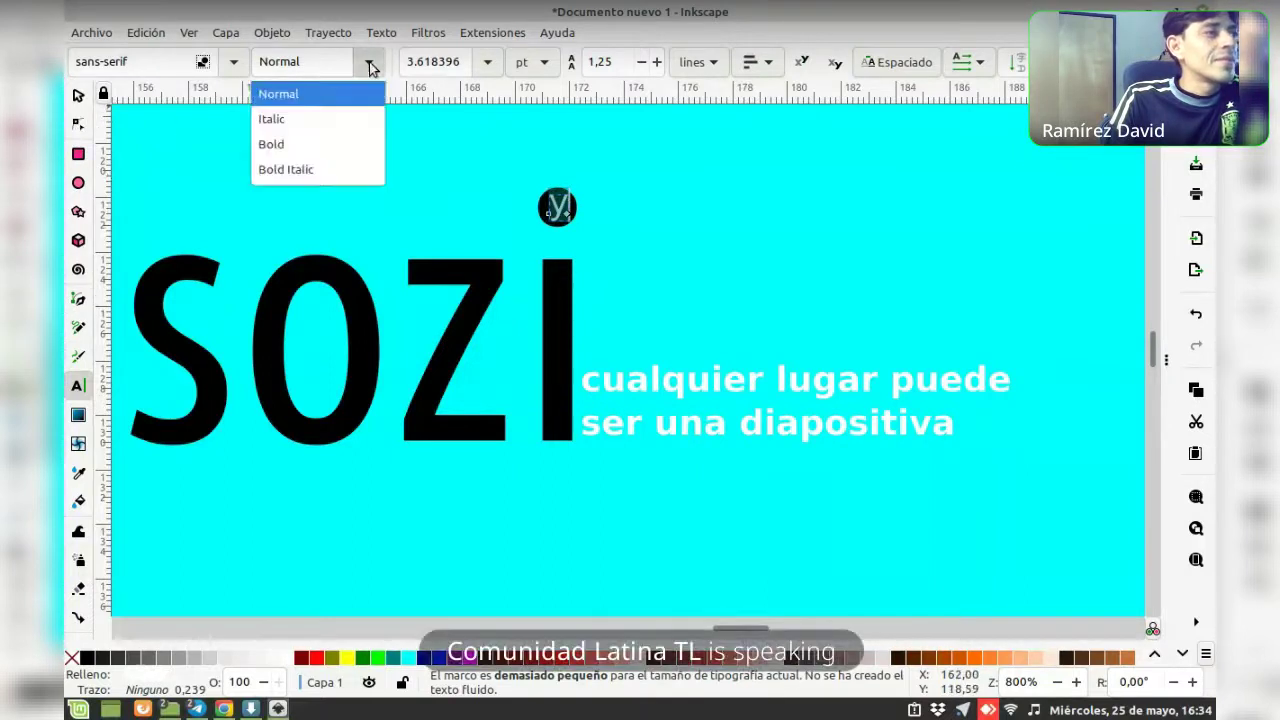
{"action": "left_click", "coordinate": [326, 131]}
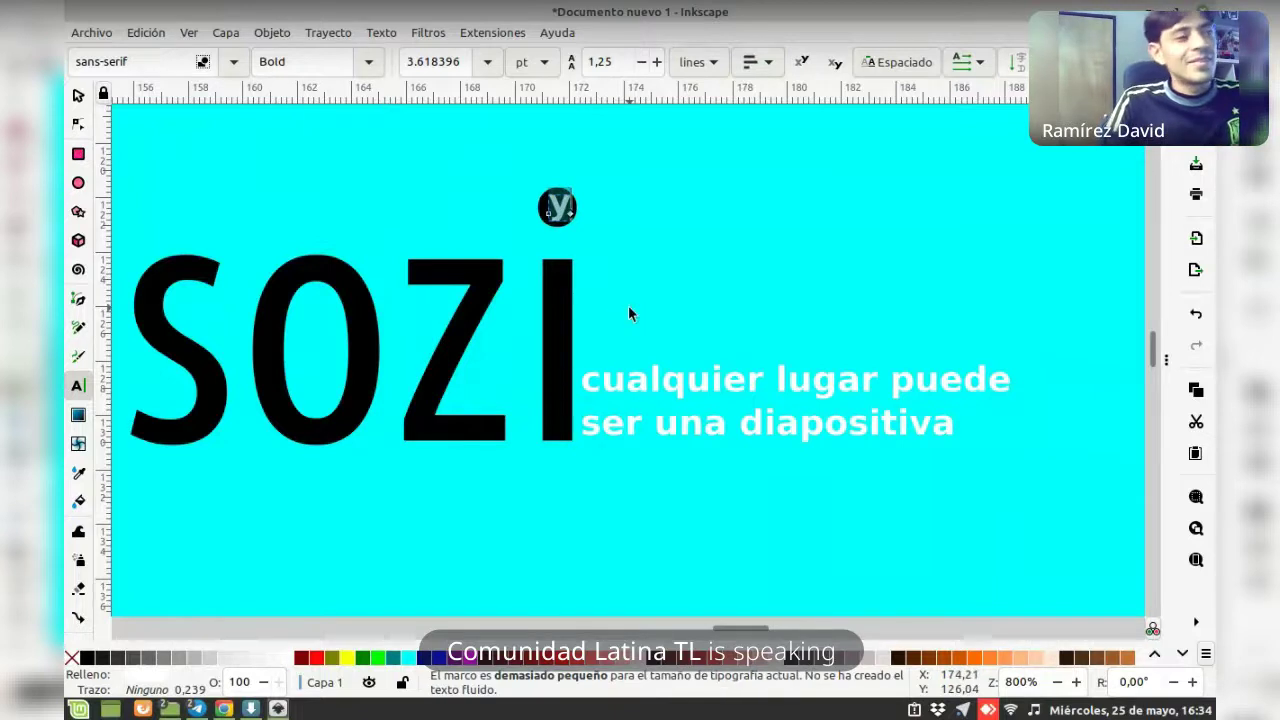
{"action": "key", "text": "F1"}
{"action": "left_click", "coordinate": [556, 208]}
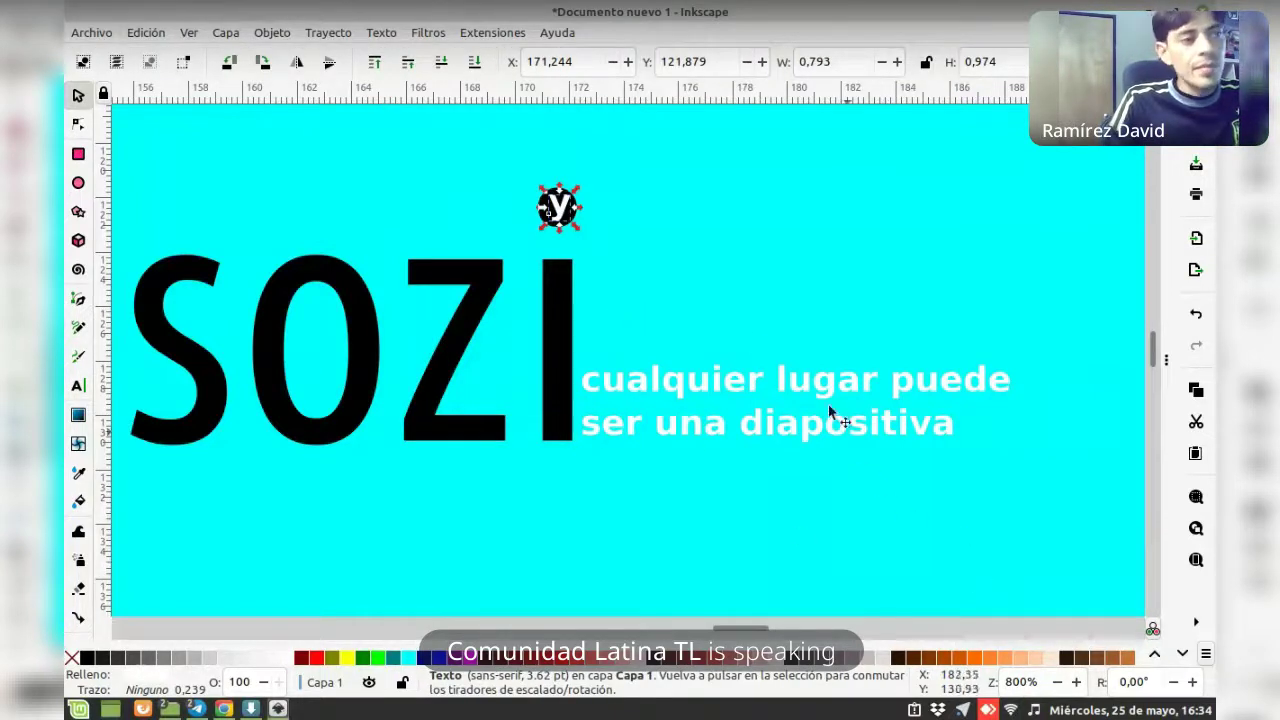
Zoom out over the slide and briefly cycle through the open windows
{"action": "left_click", "coordinate": [707, 297]}
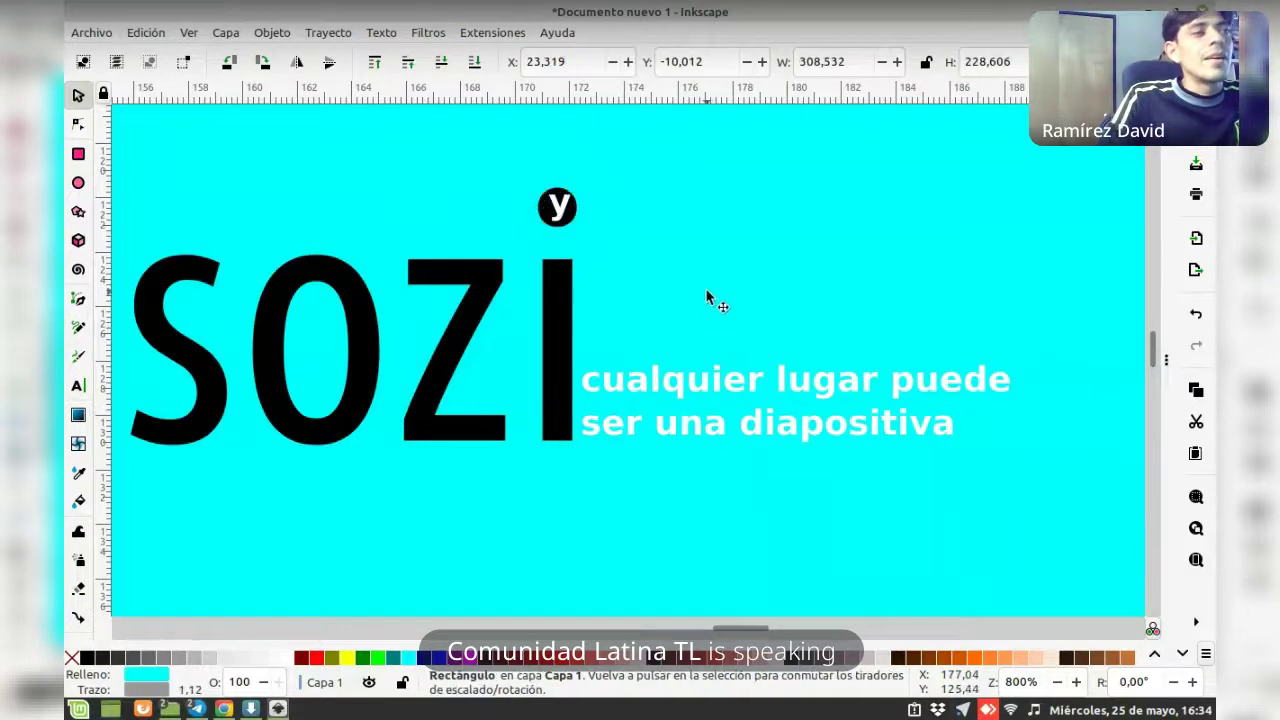
{"action": "scroll", "coordinate": [706, 297], "scroll_direction": "down", "scroll_amount": 1, "text": "ctrl"}
{"action": "scroll", "coordinate": [705, 297], "scroll_direction": "down", "scroll_amount": 1, "text": "ctrl"}
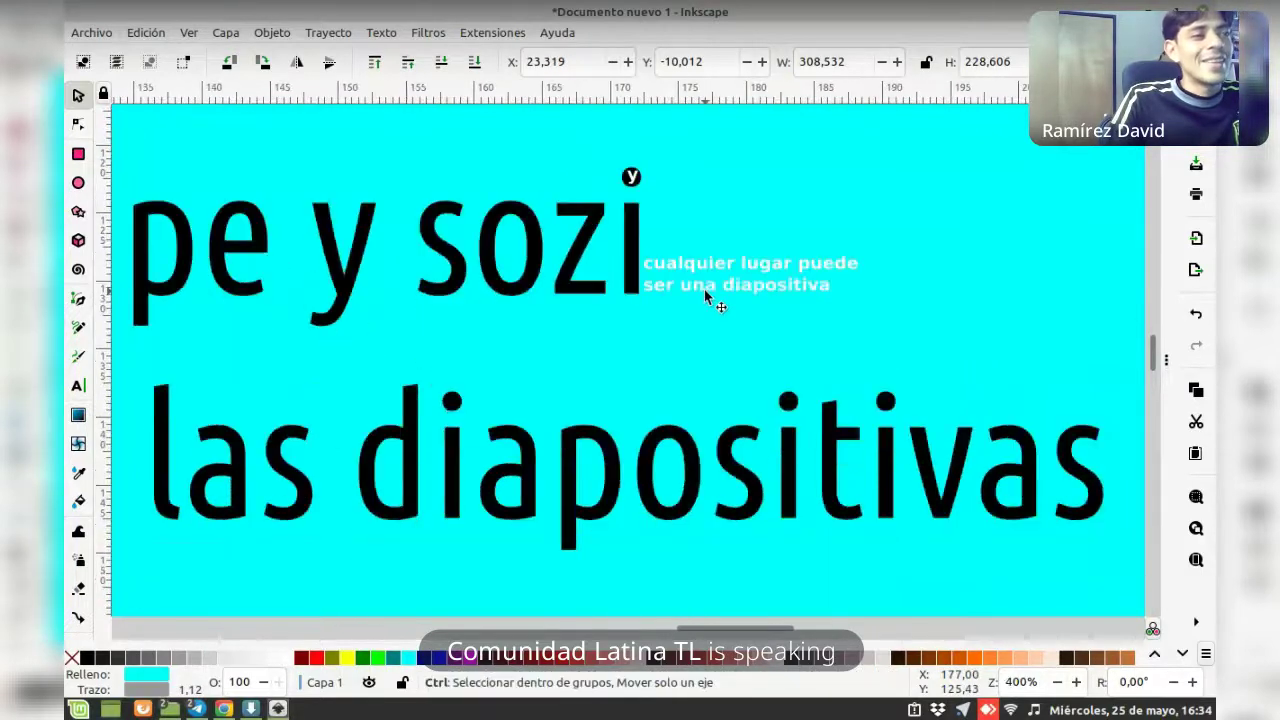
{"action": "scroll", "coordinate": [705, 297], "scroll_direction": "down", "scroll_amount": 1, "text": "ctrl"}
{"action": "scroll", "coordinate": [705, 297], "scroll_direction": "down", "scroll_amount": 1, "text": "ctrl"}
{"action": "scroll", "coordinate": [705, 297], "scroll_direction": "down", "scroll_amount": 1, "text": "ctrl"}
{"action": "scroll", "coordinate": [706, 297], "scroll_direction": "down", "scroll_amount": 1, "text": "ctrl"}
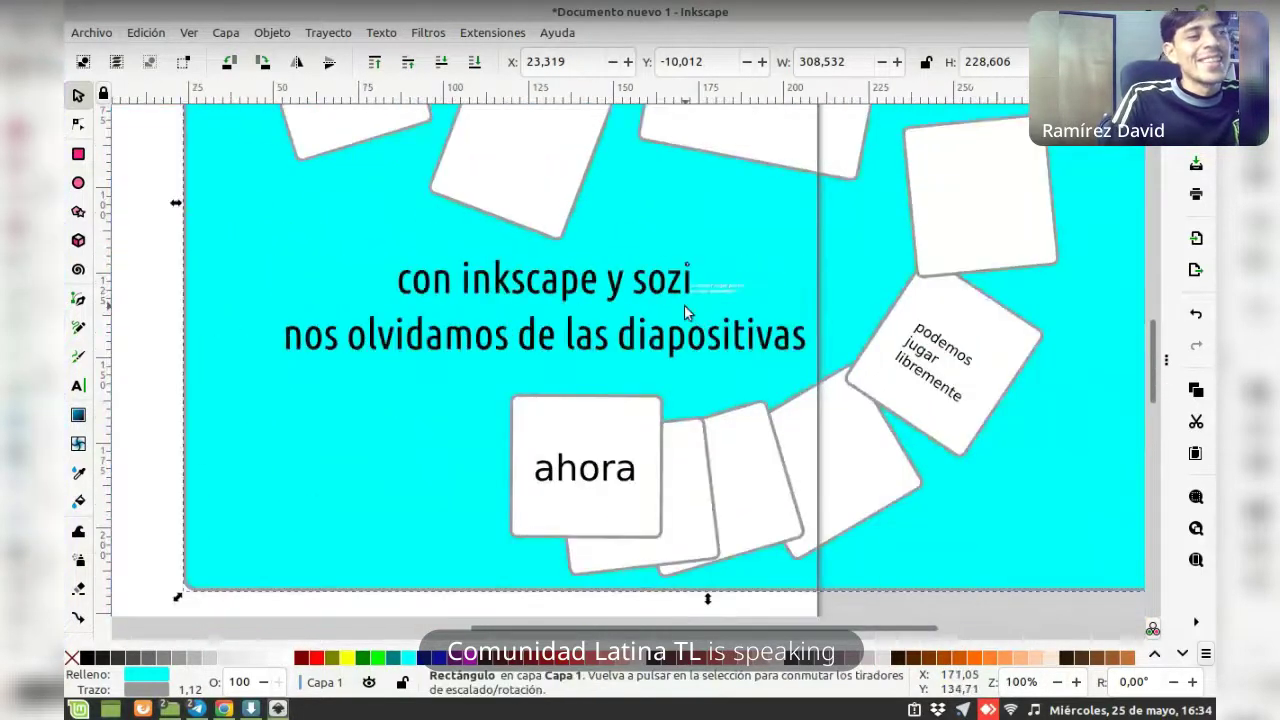
{"action": "key", "text": "alt+Tab"}
{"action": "key", "text": "alt+Tab"}
{"action": "key", "text": "alt+Tab"}
{"action": "key", "text": "Tab"}
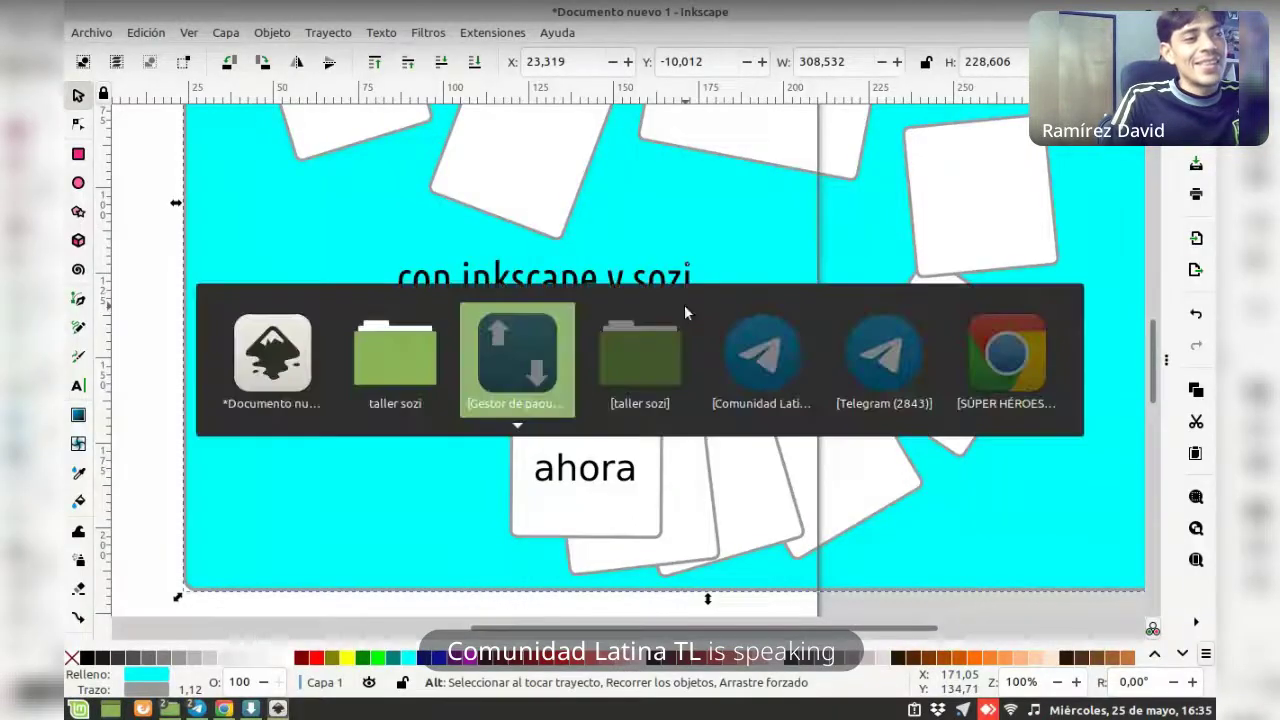
{"action": "key", "text": "alt+Tab"}
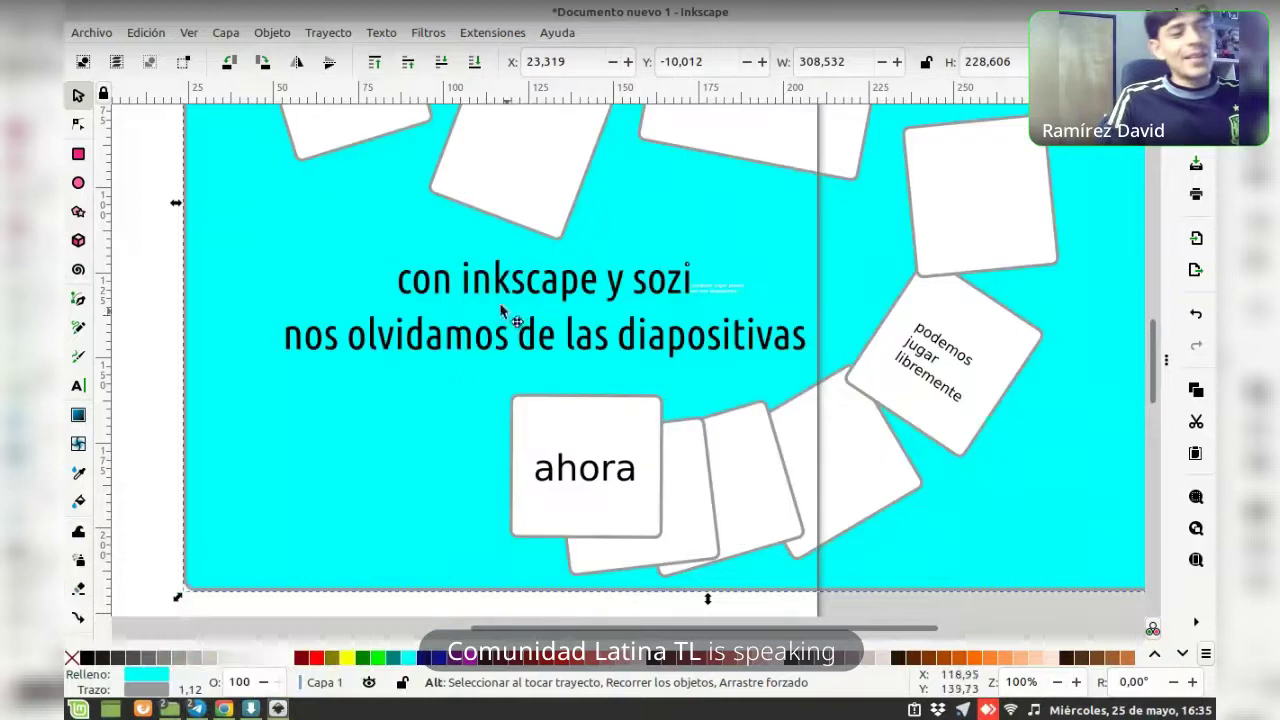
{"action": "scroll", "coordinate": [648, 285], "scroll_direction": "down", "scroll_amount": 1}
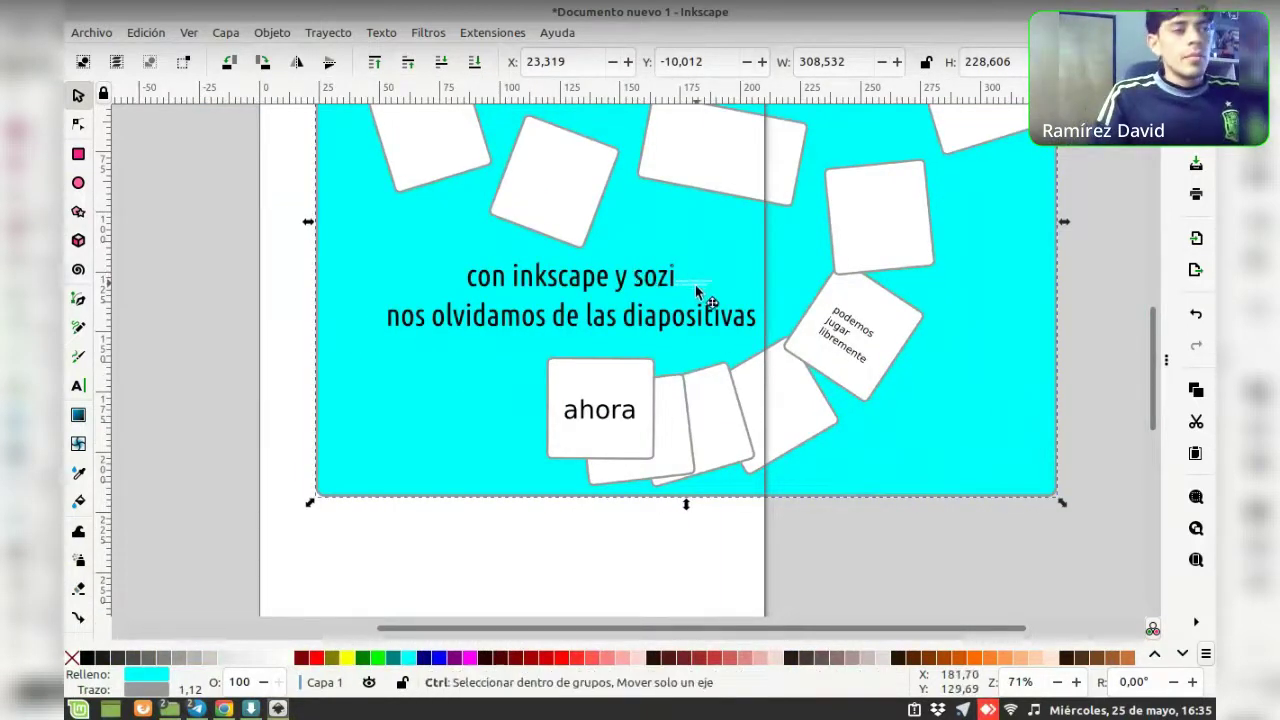
{"action": "scroll", "coordinate": [698, 287], "scroll_direction": "up", "scroll_amount": 6}
Recolour the two-line caption beside SOZI olive (#808000)
{"action": "left_click", "coordinate": [645, 270]}
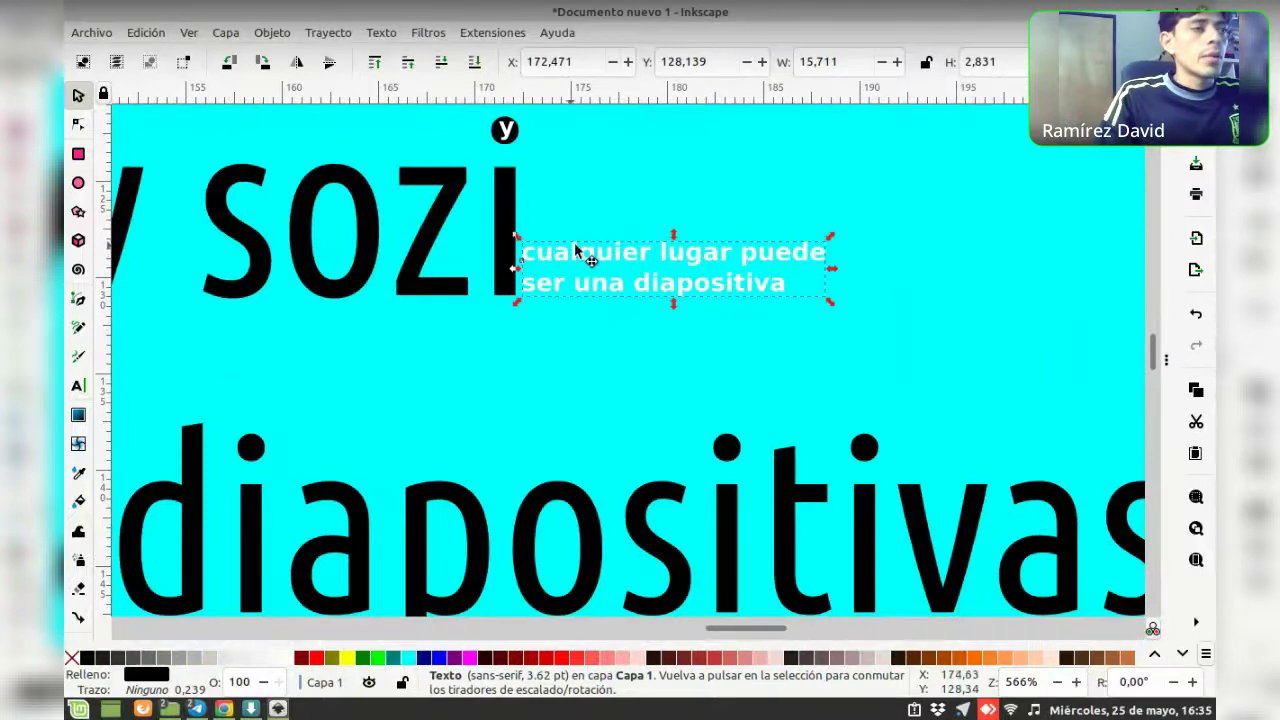
{"action": "left_click", "coordinate": [331, 657]}
{"action": "scroll", "coordinate": [652, 356], "scroll_direction": "down", "scroll_amount": 3}
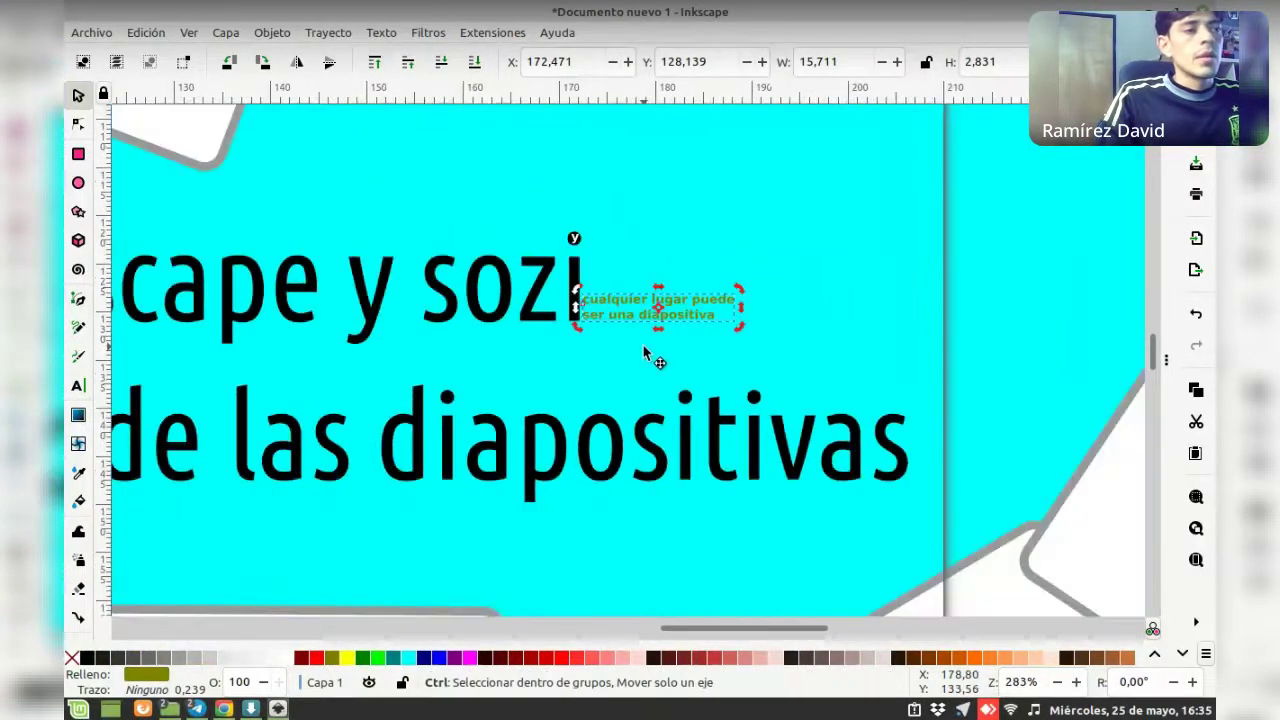
{"action": "scroll", "coordinate": [765, 289], "scroll_direction": "down", "scroll_amount": 1}
{"action": "scroll", "coordinate": [775, 295], "scroll_direction": "down", "scroll_amount": 1}
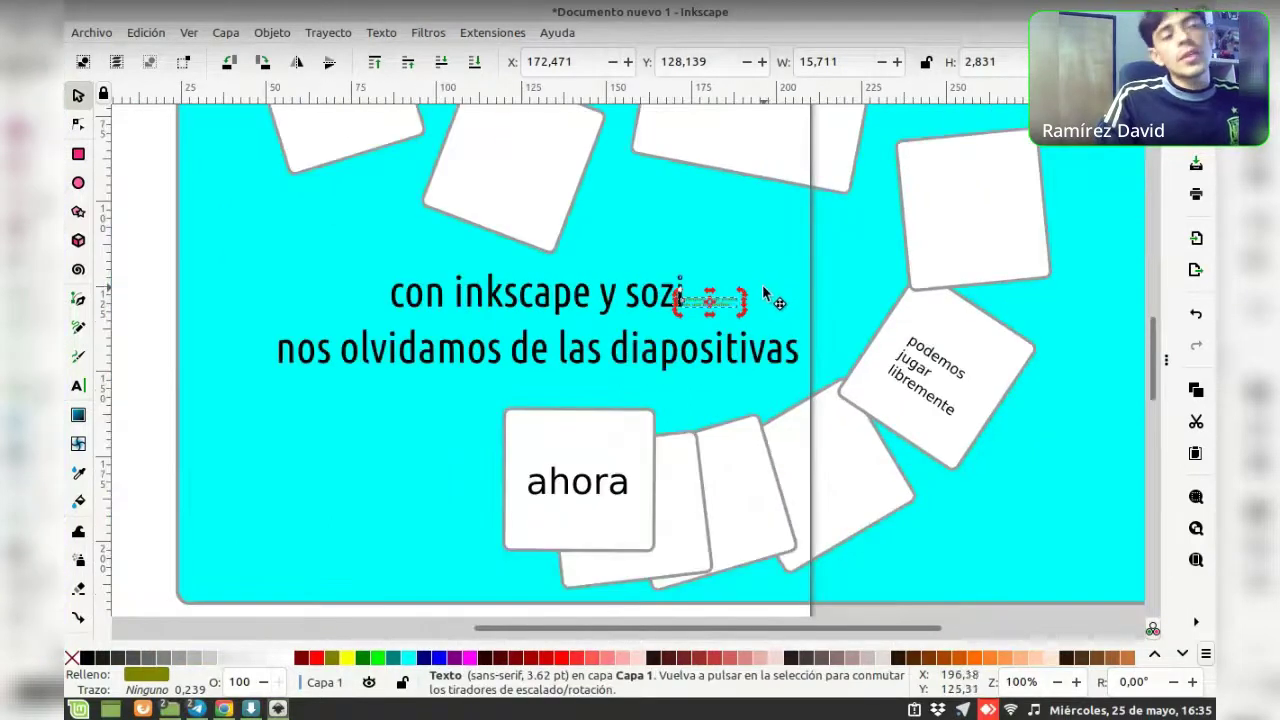
{"action": "scroll", "coordinate": [457, 277], "scroll_direction": "up", "scroll_amount": 3}
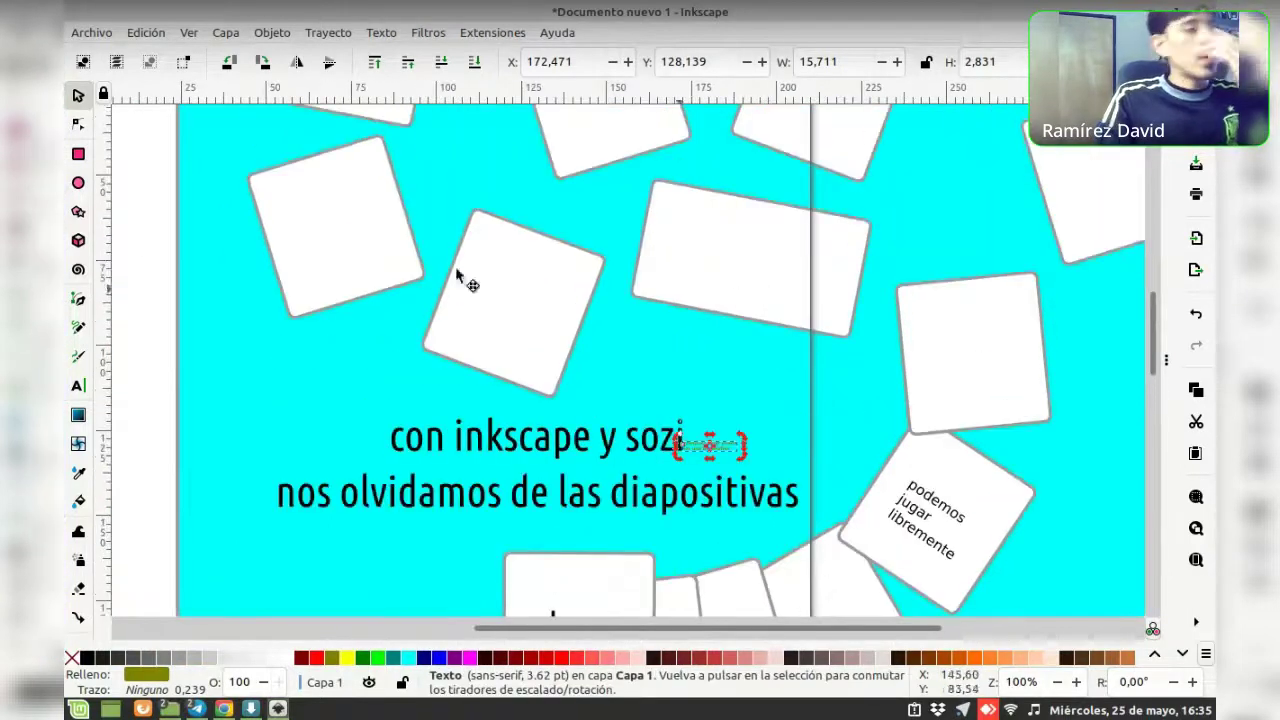
Add a number 5 text in the top-left card and enlarge it to fill the card
{"action": "left_click", "coordinate": [78, 386]}
{"action": "left_click", "coordinate": [322, 236]}
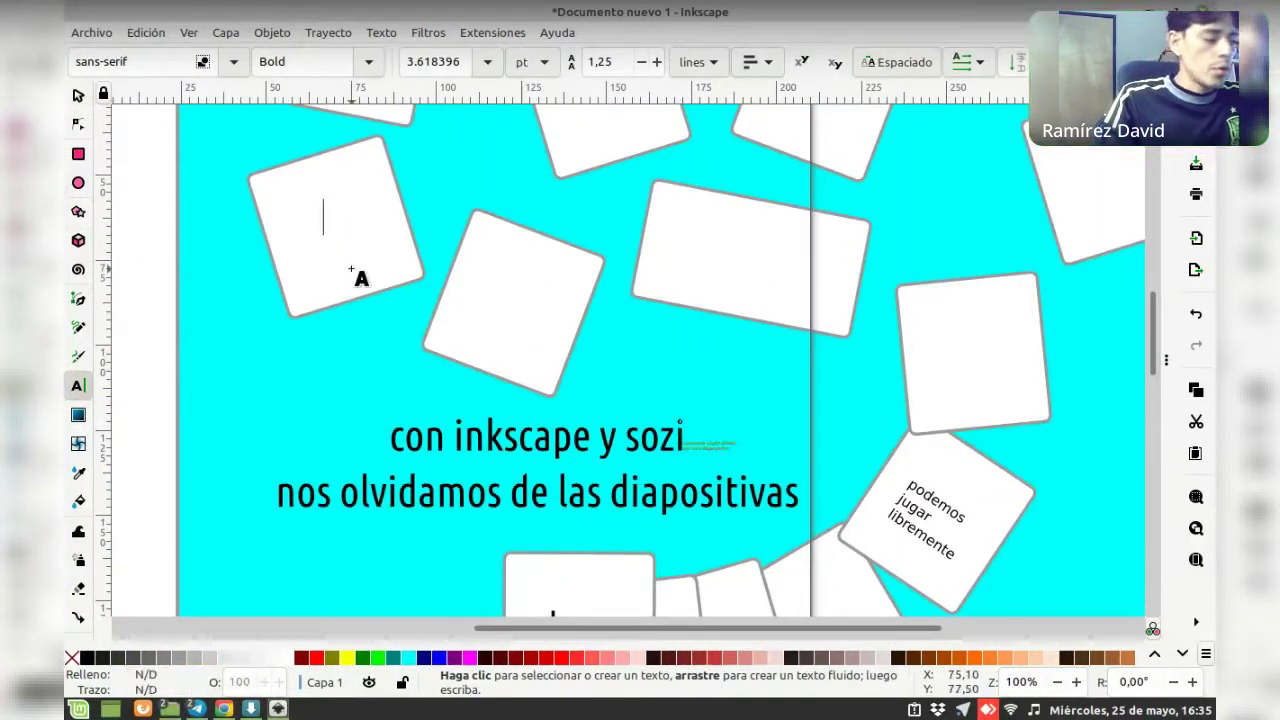
{"action": "type", "text": "5"}
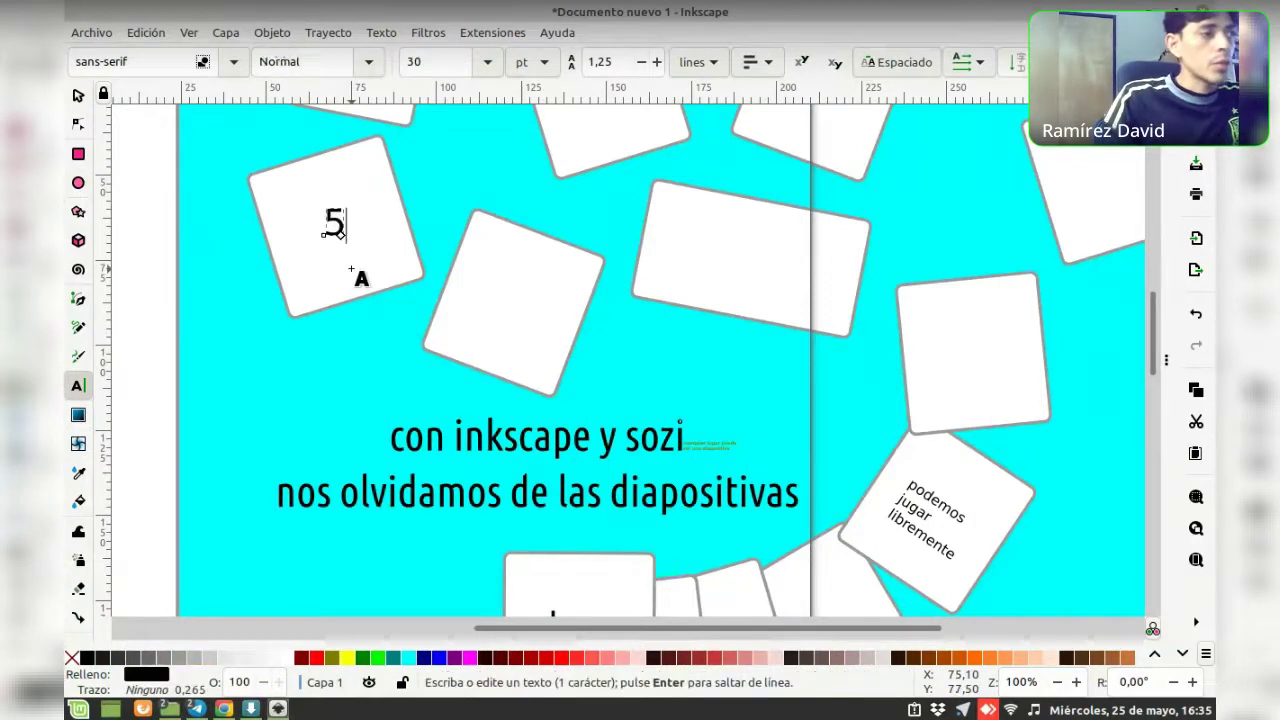
{"action": "key", "text": "F1"}
{"action": "mouse_move", "coordinate": [351, 268]}
{"action": "left_mouse_down"}
{"action": "mouse_move", "coordinate": [409, 290]}
{"action": "mouse_move", "coordinate": [342, 244]}
{"action": "mouse_move", "coordinate": [370, 272]}
{"action": "left_mouse_up"}
{"action": "scroll", "coordinate": [420, 268], "scroll_direction": "down", "scroll_amount": 1, "text": "ctrl"}
{"action": "scroll", "coordinate": [430, 264], "scroll_direction": "down", "scroll_amount": 2}
{"action": "scroll", "coordinate": [436, 258], "scroll_direction": "up", "scroll_amount": 1}
{"action": "scroll", "coordinate": [527, 266], "scroll_direction": "up", "scroll_amount": 2}
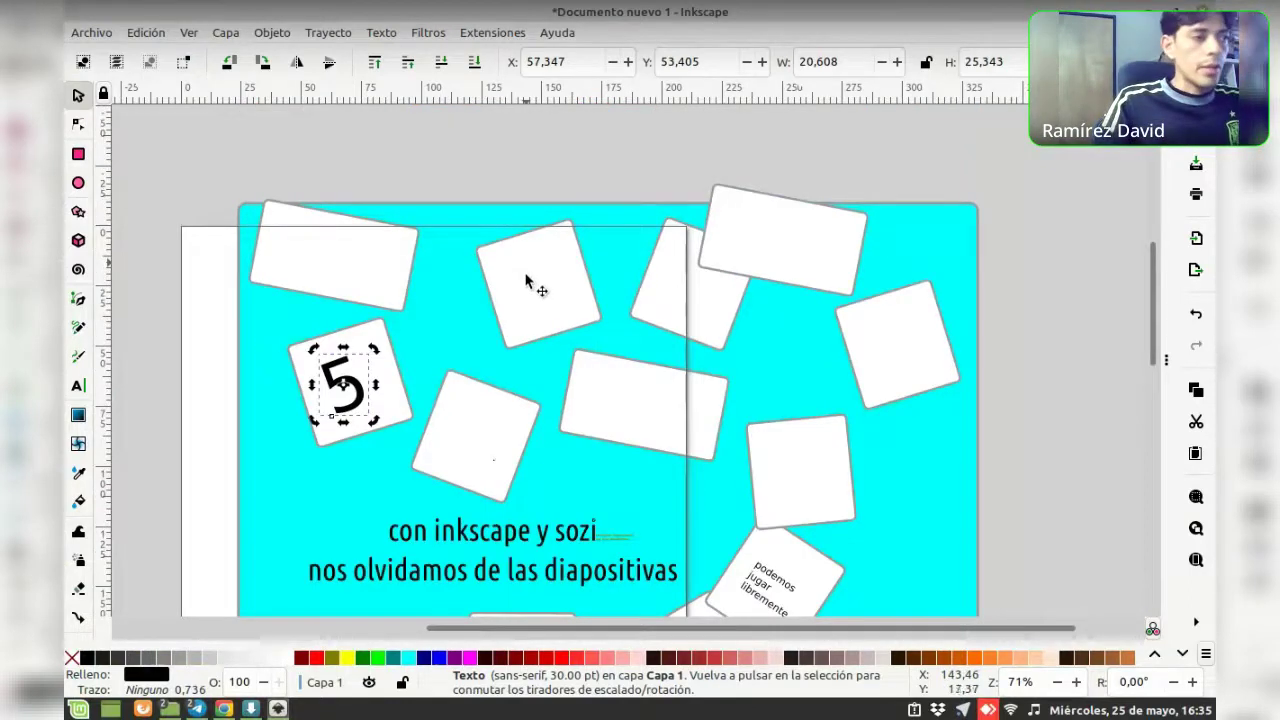
Rotate the 5 roughly 180° so it sits upside down on its card
{"action": "left_click", "coordinate": [432, 357]}
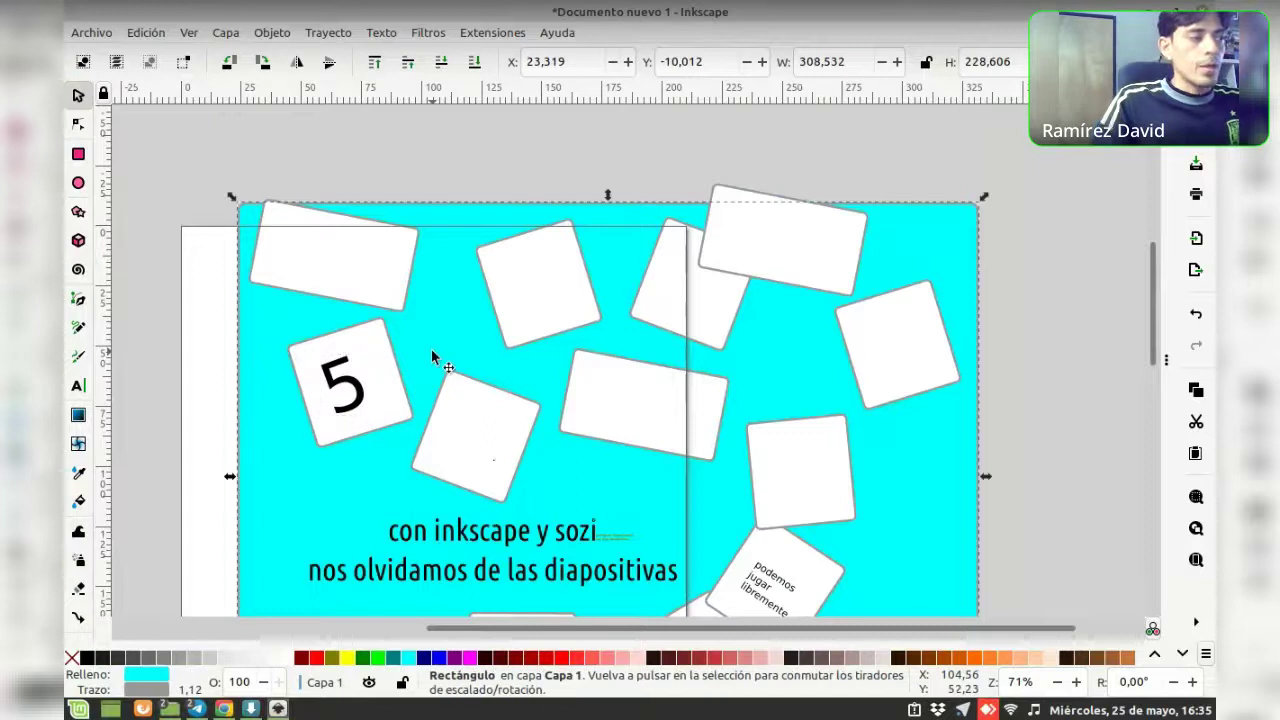
{"action": "left_click", "coordinate": [350, 375]}
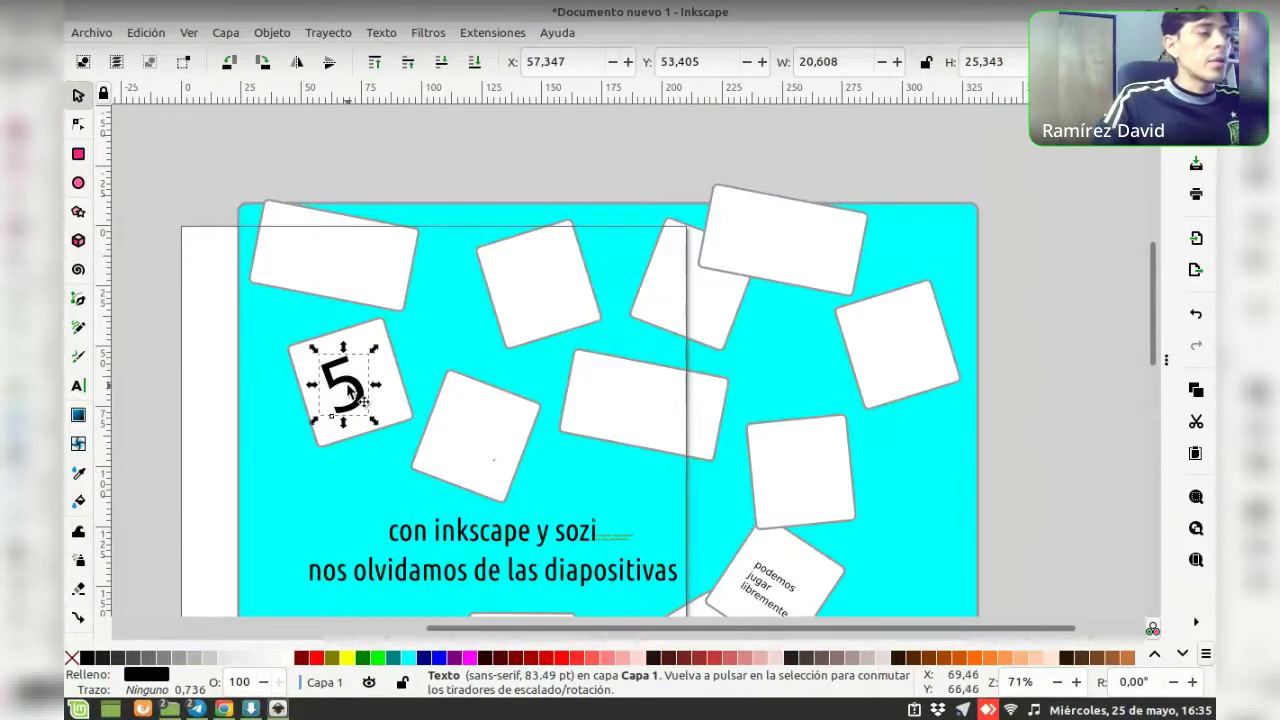
{"action": "scroll", "coordinate": [355, 372], "scroll_direction": "up", "scroll_amount": 1, "text": "ctrl"}
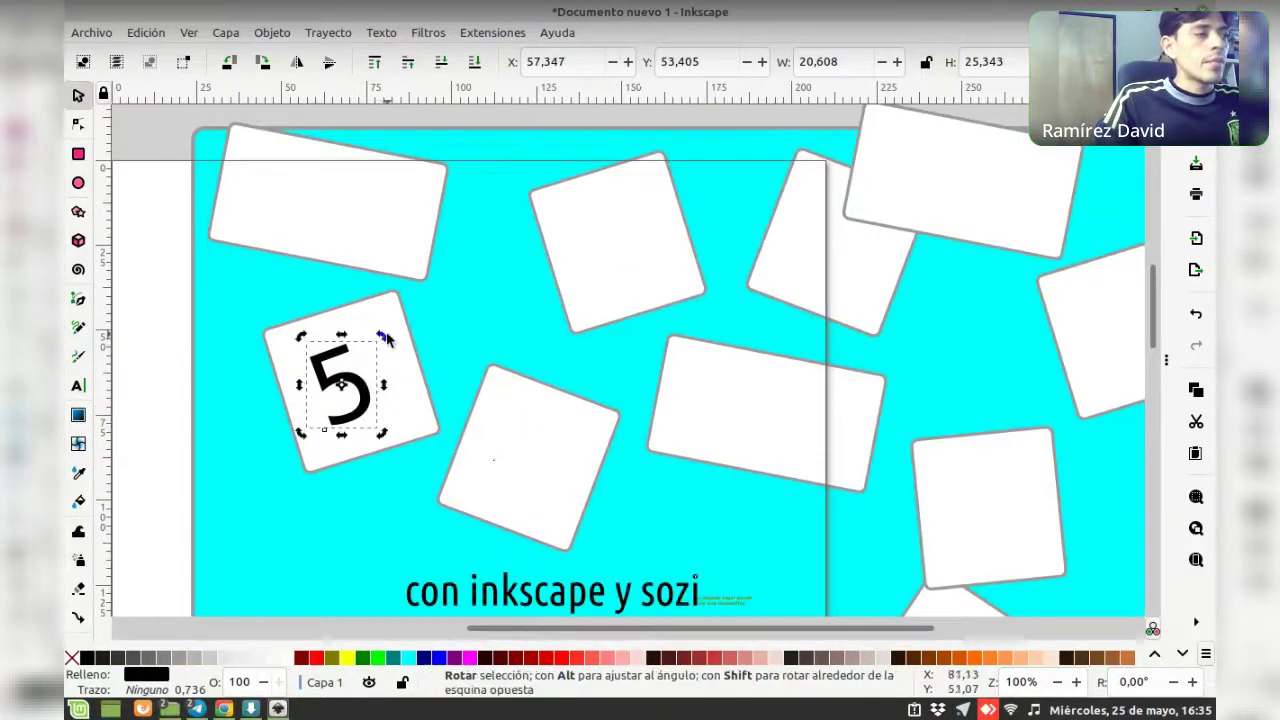
{"action": "left_click_drag", "start_coordinate": [381, 338], "coordinate": [308, 425]}
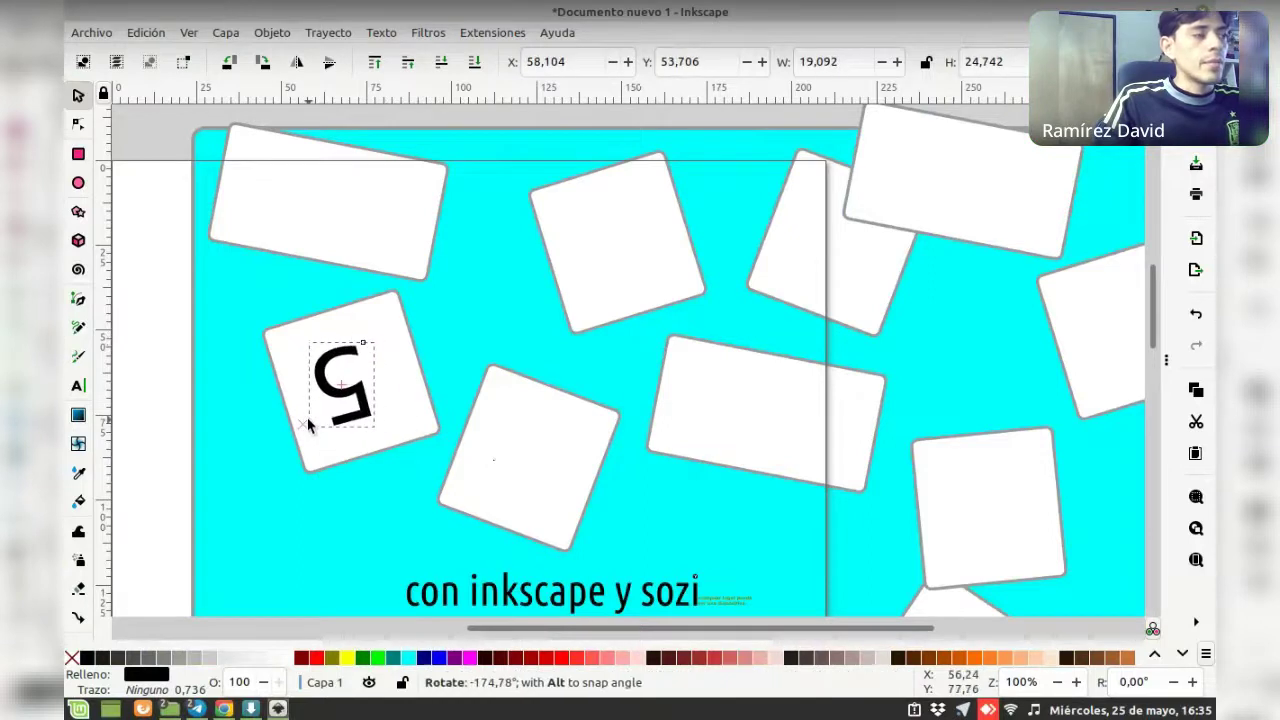
{"action": "left_click_drag", "start_coordinate": [308, 425], "coordinate": [373, 397]}
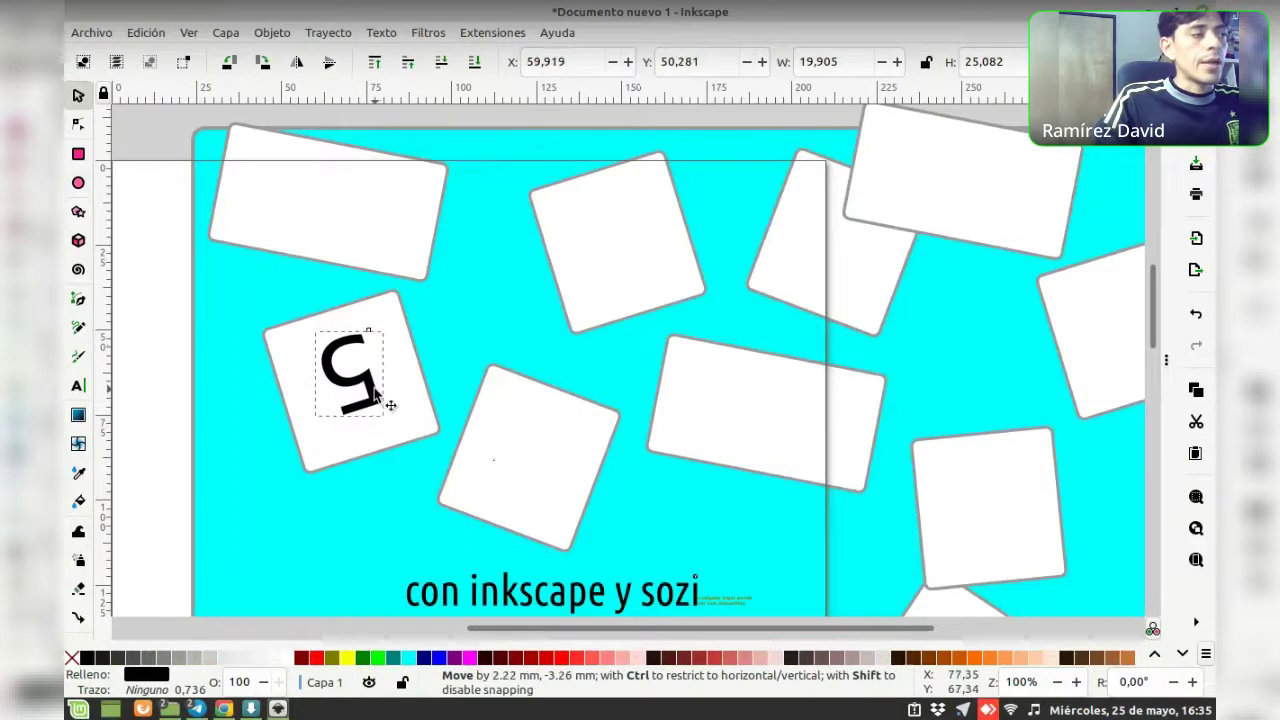
{"action": "scroll", "coordinate": [437, 362], "scroll_direction": "down", "scroll_amount": 2}
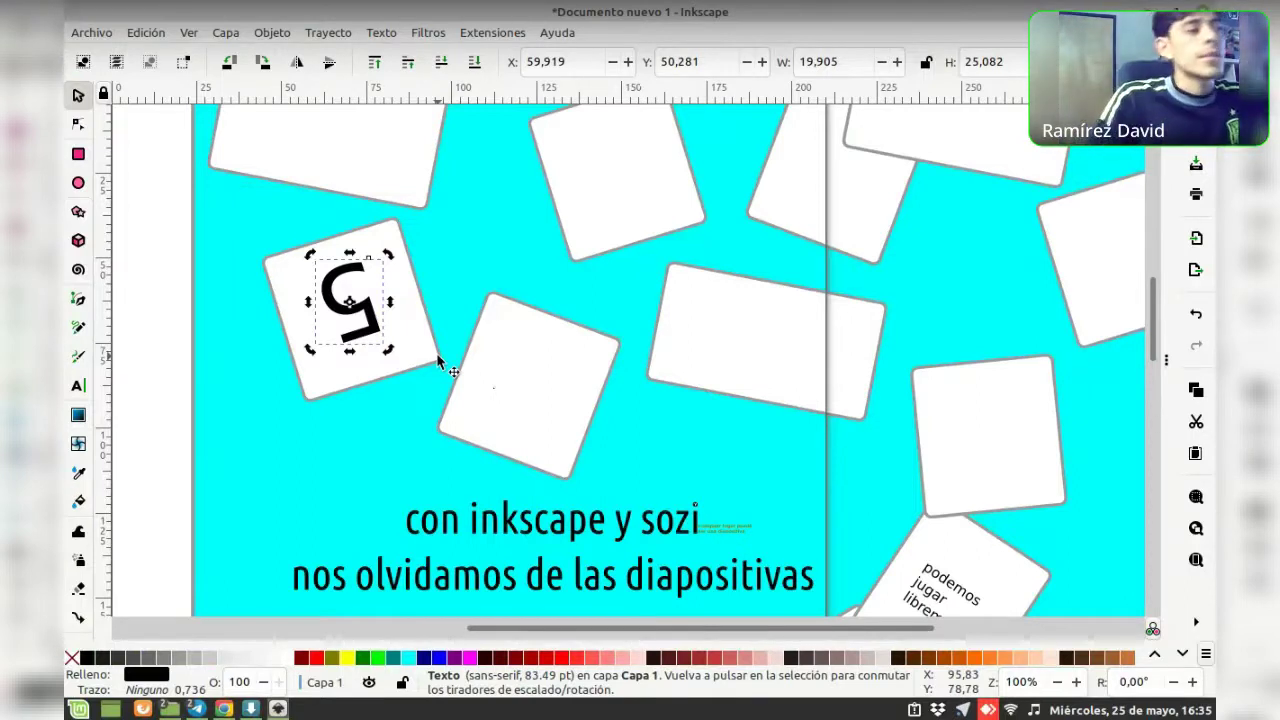
{"action": "scroll", "coordinate": [444, 280], "scroll_direction": "down", "scroll_amount": 1, "text": "ctrl"}
{"action": "scroll", "coordinate": [447, 268], "scroll_direction": "down", "scroll_amount": 1, "text": "ctrl"}
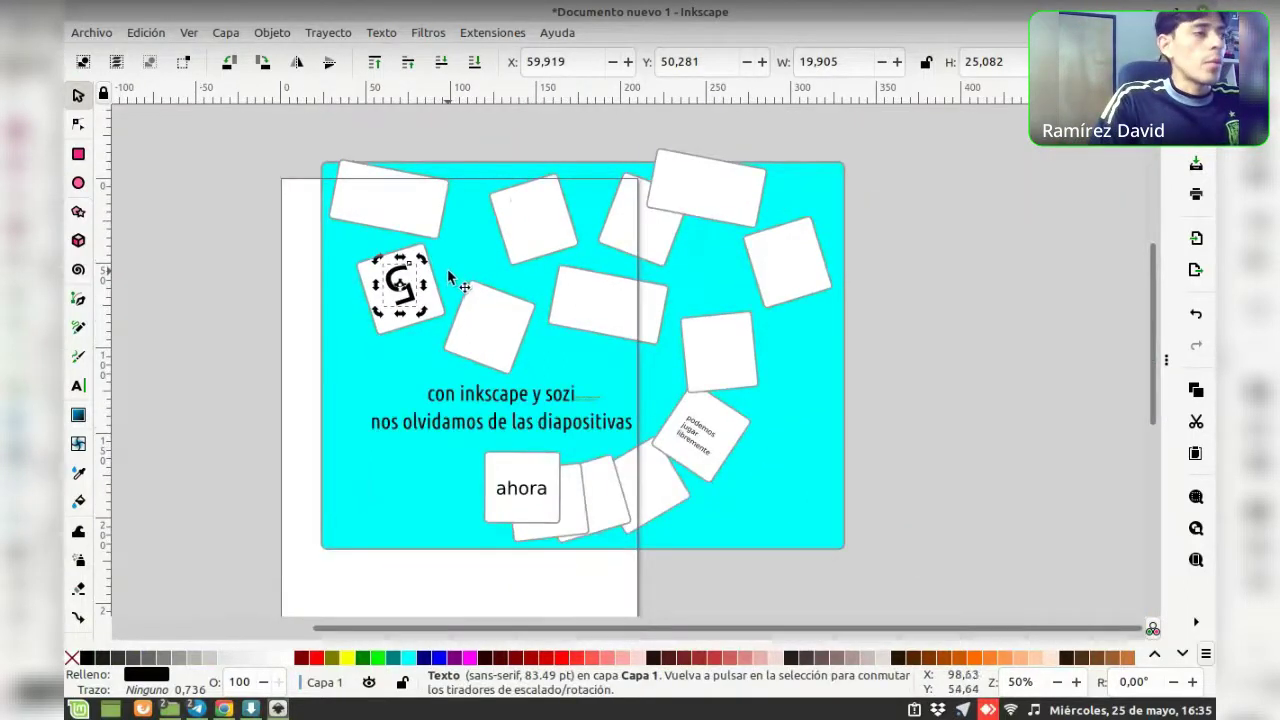
Duplicate the 5 onto the upper-right card and change the copy to 6
{"action": "left_click", "coordinate": [426, 282]}
{"action": "left_click", "coordinate": [412, 288]}
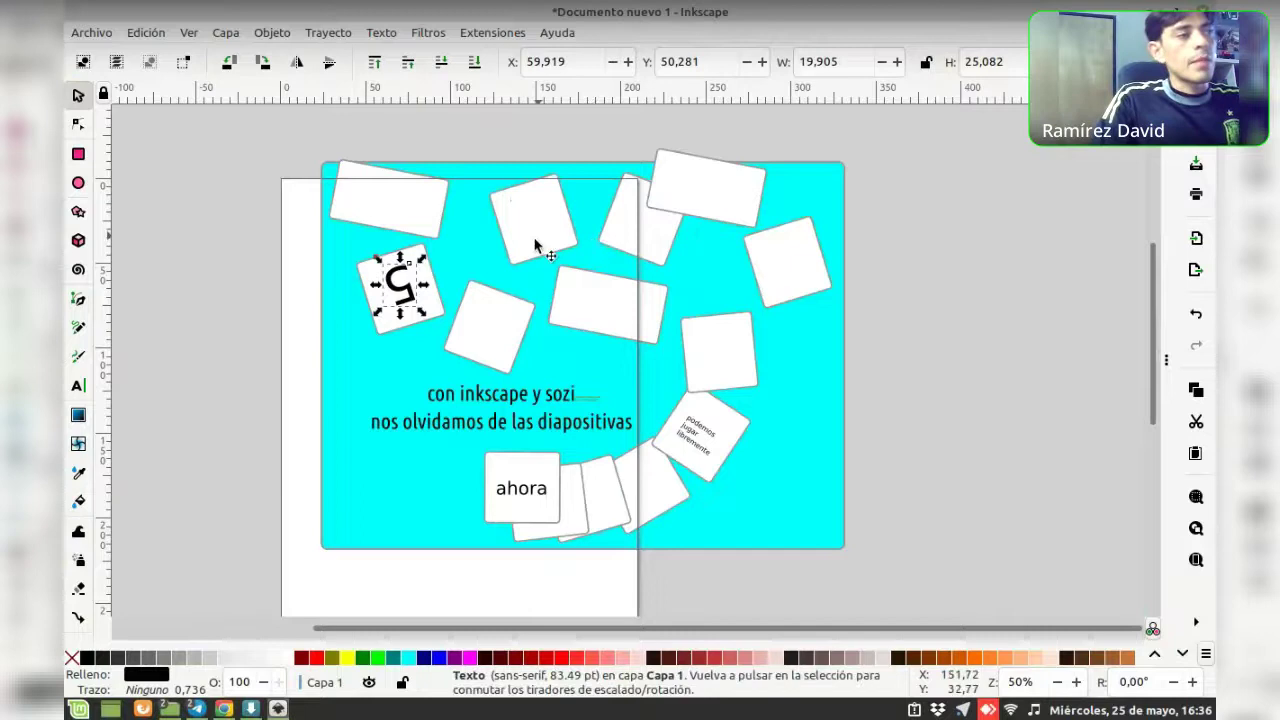
{"action": "left_click", "coordinate": [405, 290]}
{"action": "left_click_drag", "start_coordinate": [409, 293], "coordinate": [450, 270]}
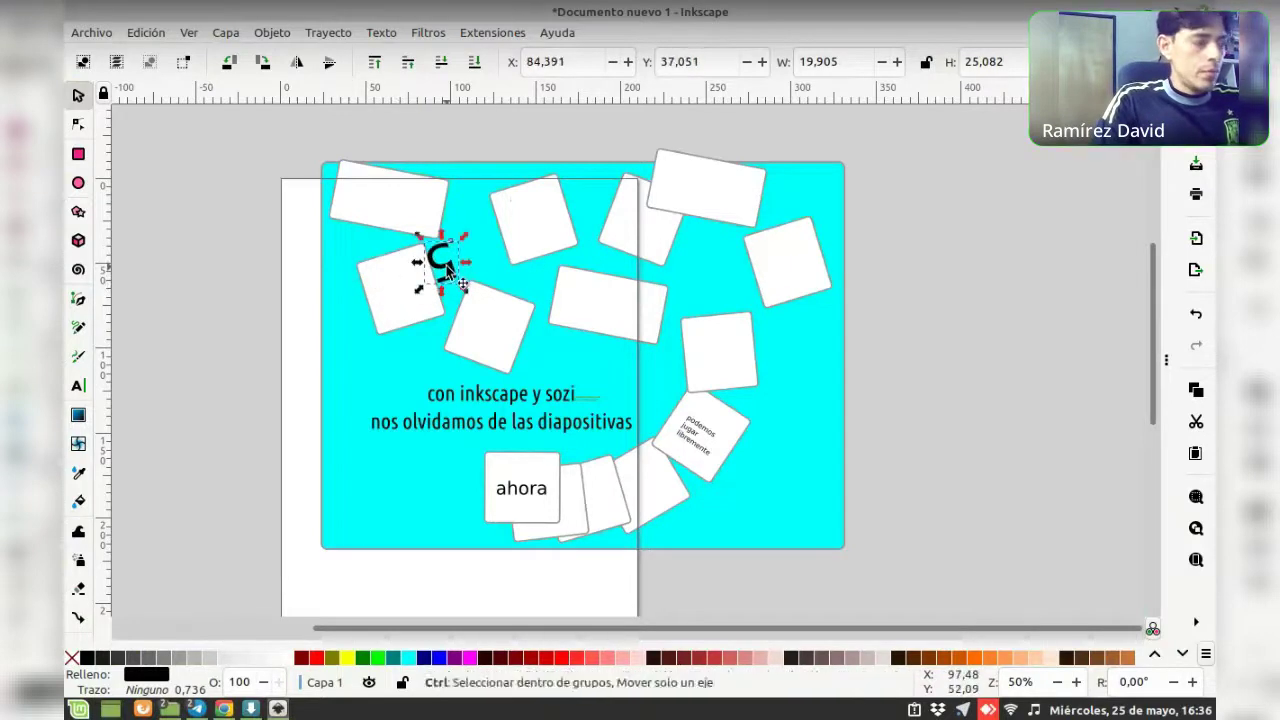
{"action": "key", "text": "ctrl+z"}
{"action": "key", "text": "ctrl+d"}
{"action": "left_click_drag", "start_coordinate": [411, 288], "coordinate": [541, 228]}
{"action": "double_click", "coordinate": [538, 232]}
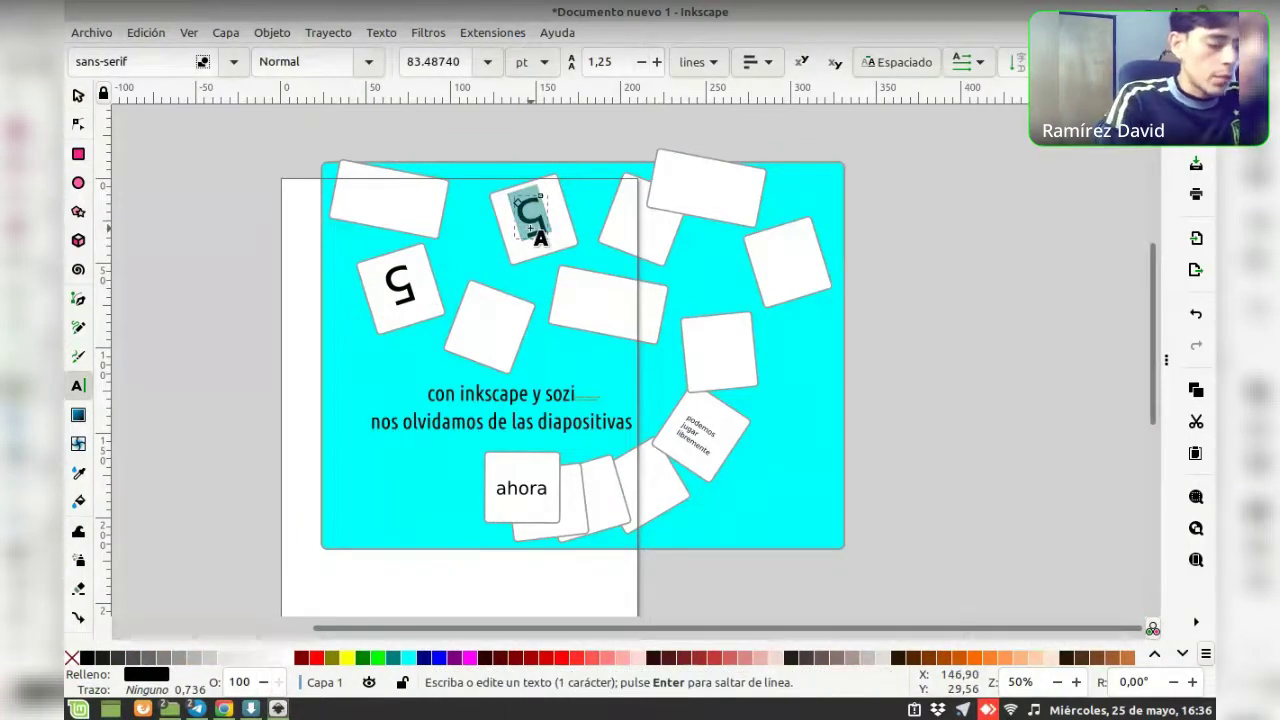
{"action": "type", "text": "6"}
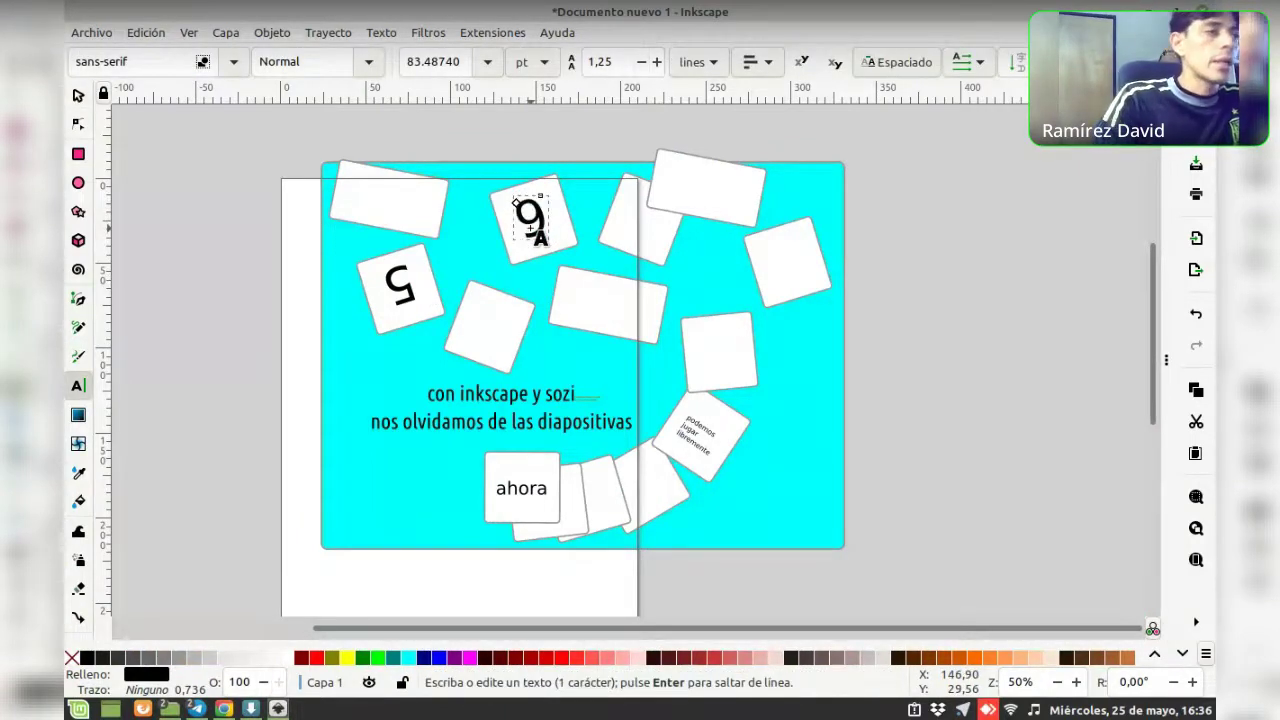
{"action": "key", "text": "F1"}
Tilt the 6 to match its card and nudge it into place
{"action": "left_click", "coordinate": [530, 215]}
{"action": "mouse_move", "coordinate": [548, 240]}
{"action": "left_mouse_down"}
{"action": "mouse_move", "coordinate": [537, 262]}
{"action": "mouse_move", "coordinate": [581, 191]}
{"action": "mouse_move", "coordinate": [555, 183]}
{"action": "left_mouse_up"}
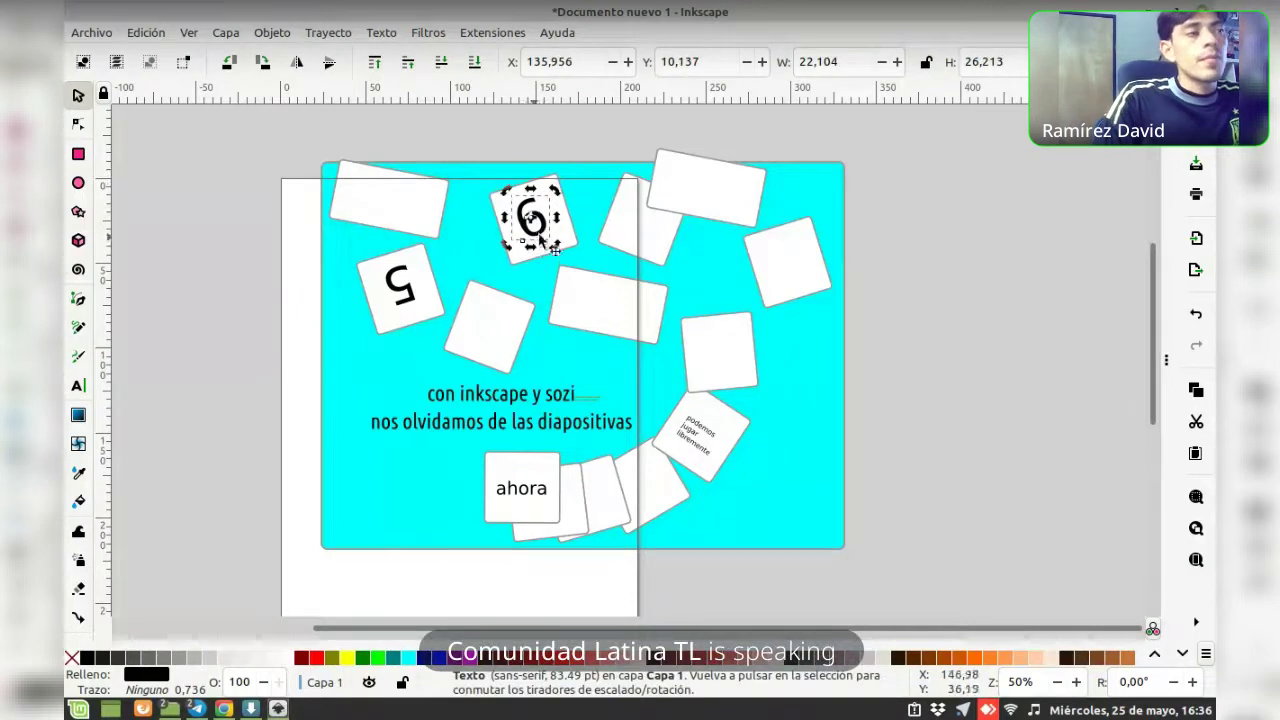
{"action": "left_click_drag", "start_coordinate": [545, 232], "coordinate": [550, 238]}
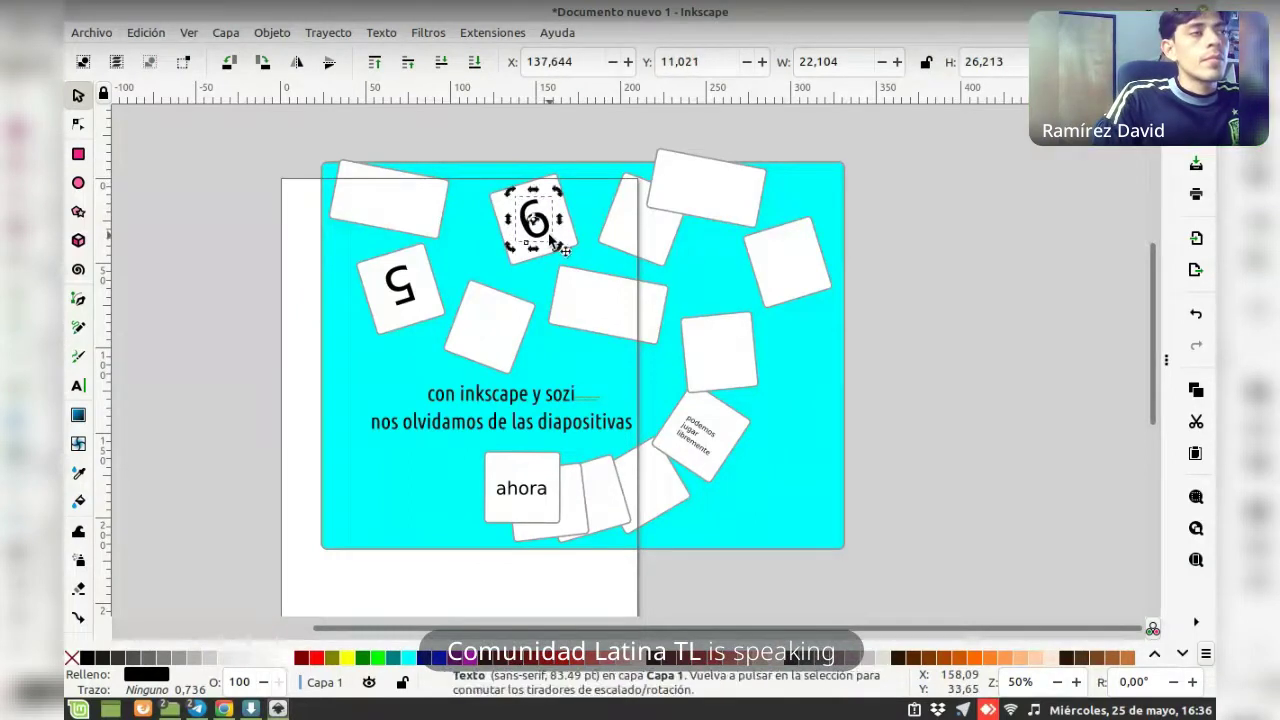
{"action": "left_click", "coordinate": [526, 282]}
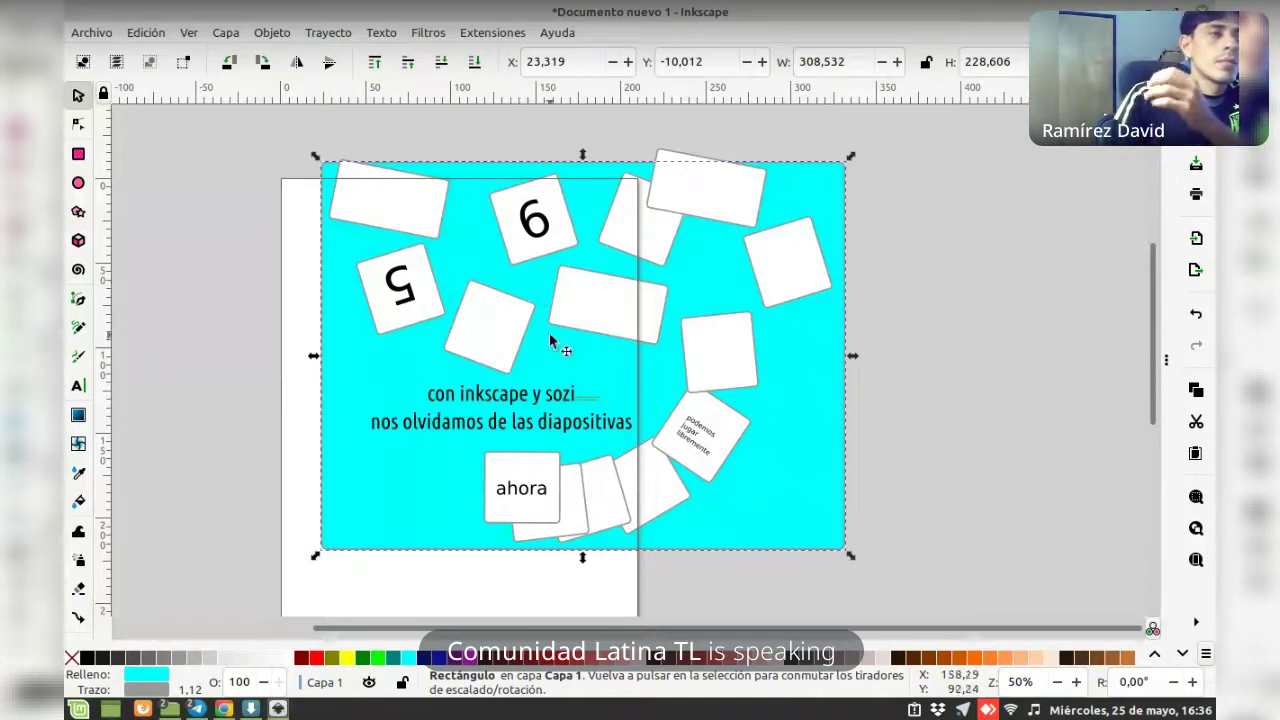
{"action": "left_click_drag", "start_coordinate": [546, 224], "coordinate": [540, 229]}
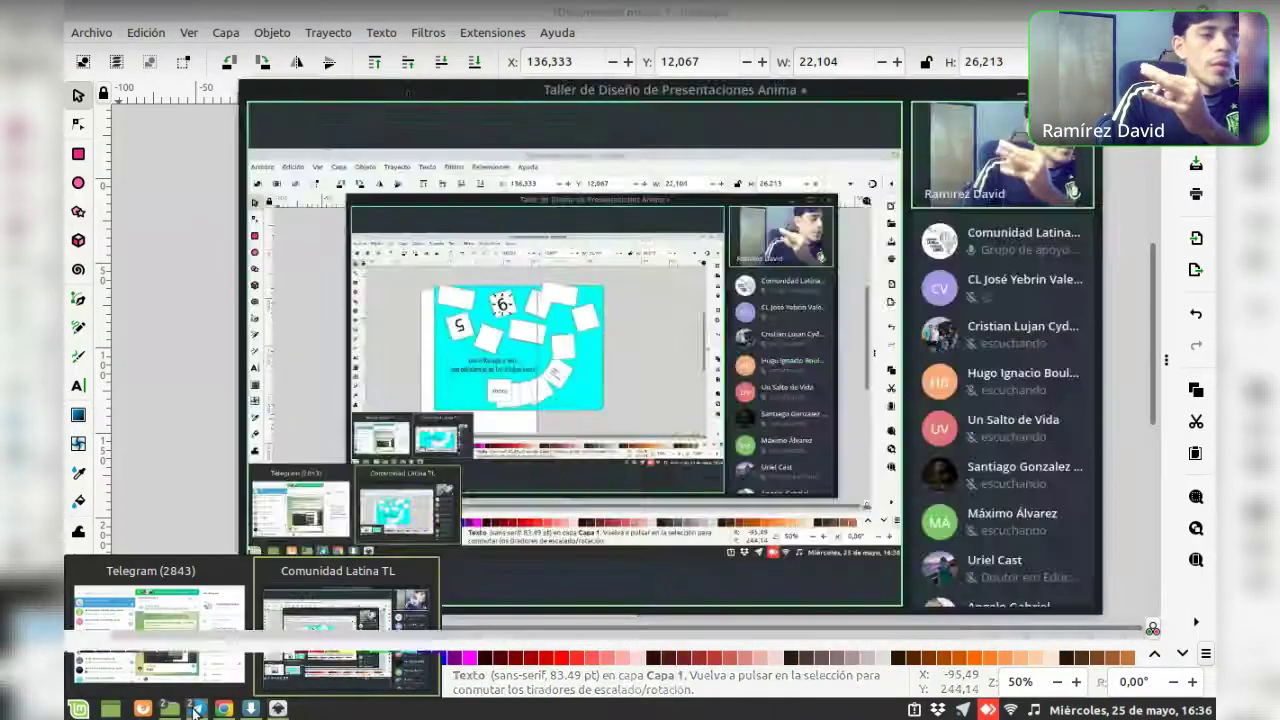
{"action": "left_click", "coordinate": [196, 709]}
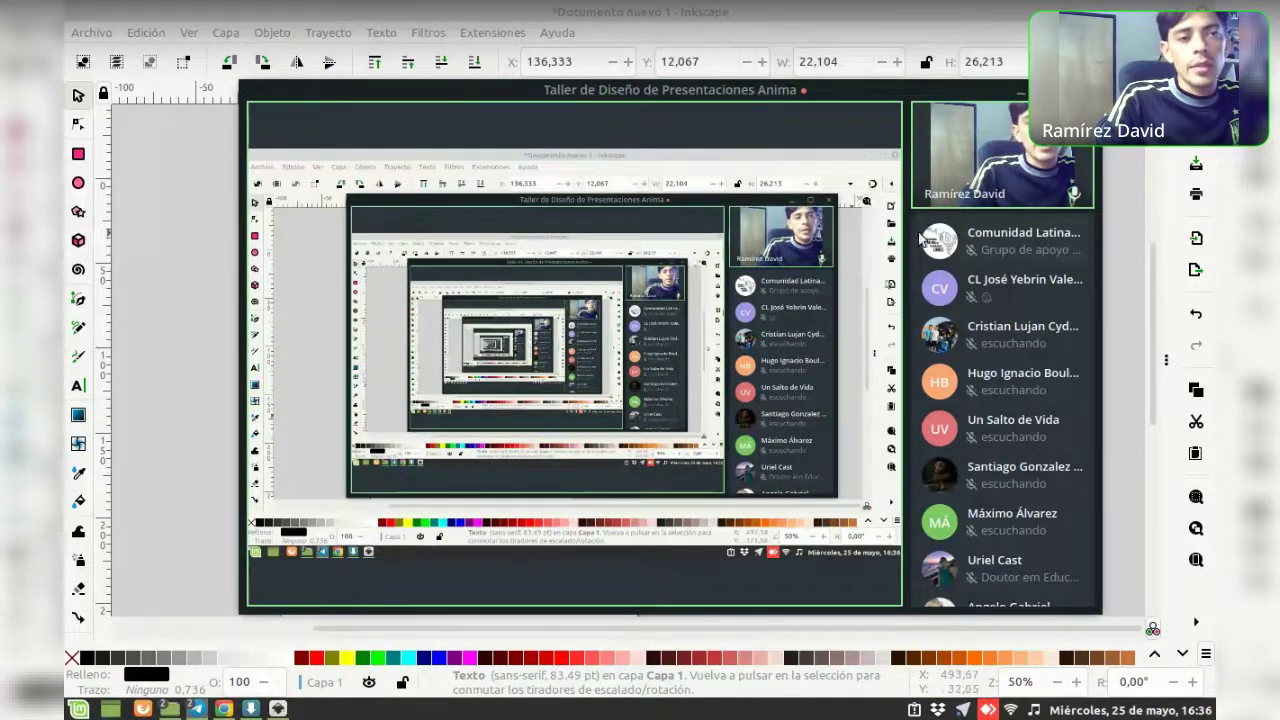
{"action": "scroll", "coordinate": [1009, 361], "scroll_direction": "down", "scroll_amount": 2}
{"action": "scroll", "coordinate": [1013, 345], "scroll_direction": "down", "scroll_amount": 3}
{"action": "scroll", "coordinate": [1010, 358], "scroll_direction": "down", "scroll_amount": 5}
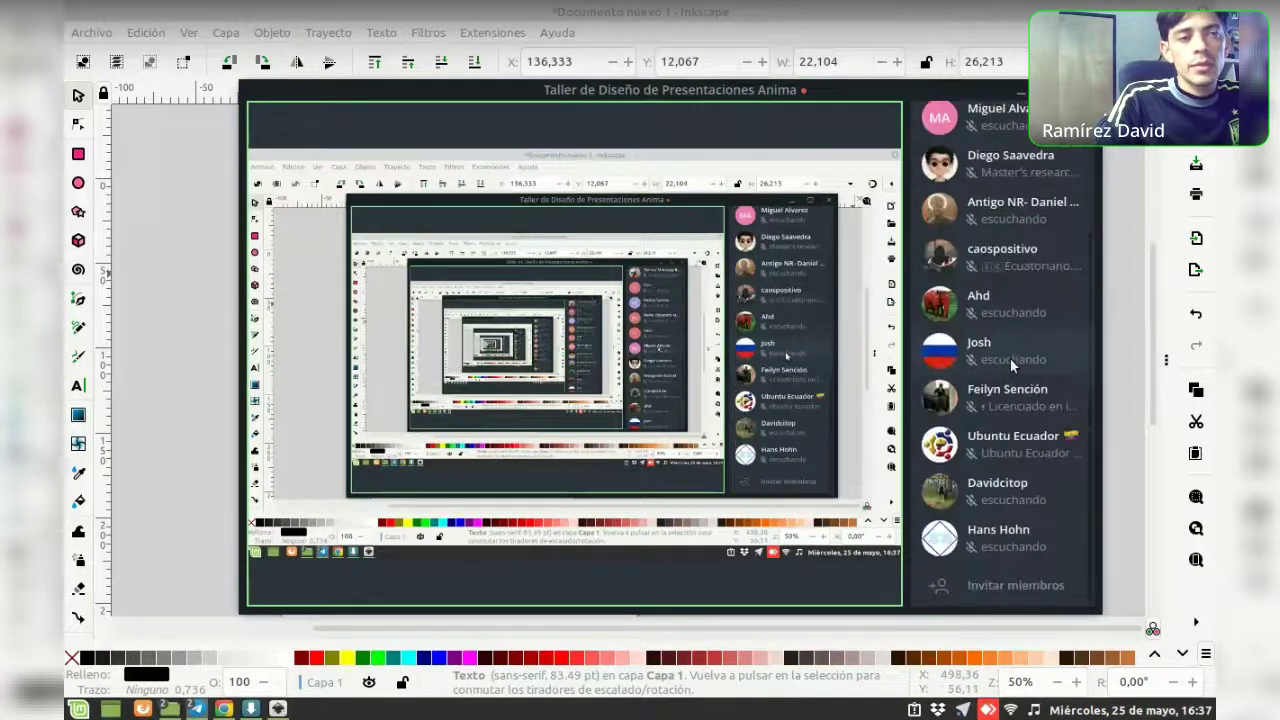
{"action": "scroll", "coordinate": [1008, 367], "scroll_direction": "up", "scroll_amount": 5}
{"action": "scroll", "coordinate": [1008, 367], "scroll_direction": "up", "scroll_amount": 2}
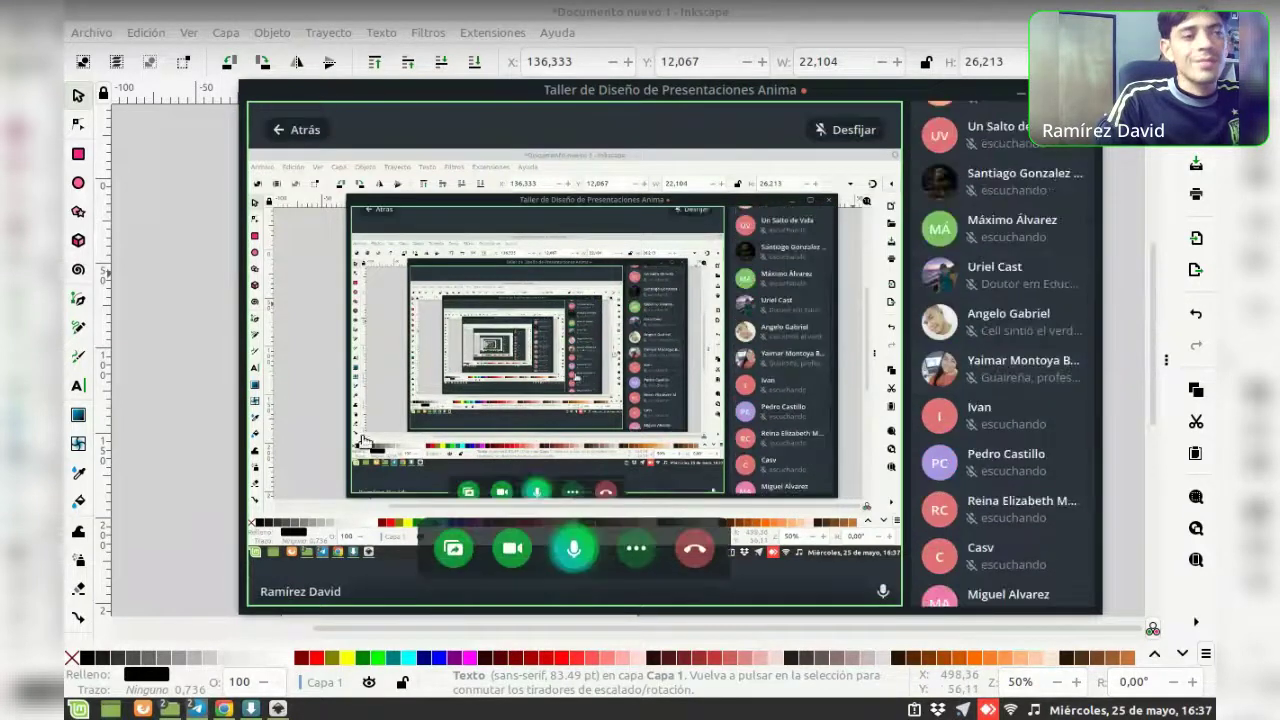
{"action": "left_click", "coordinate": [172, 310]}
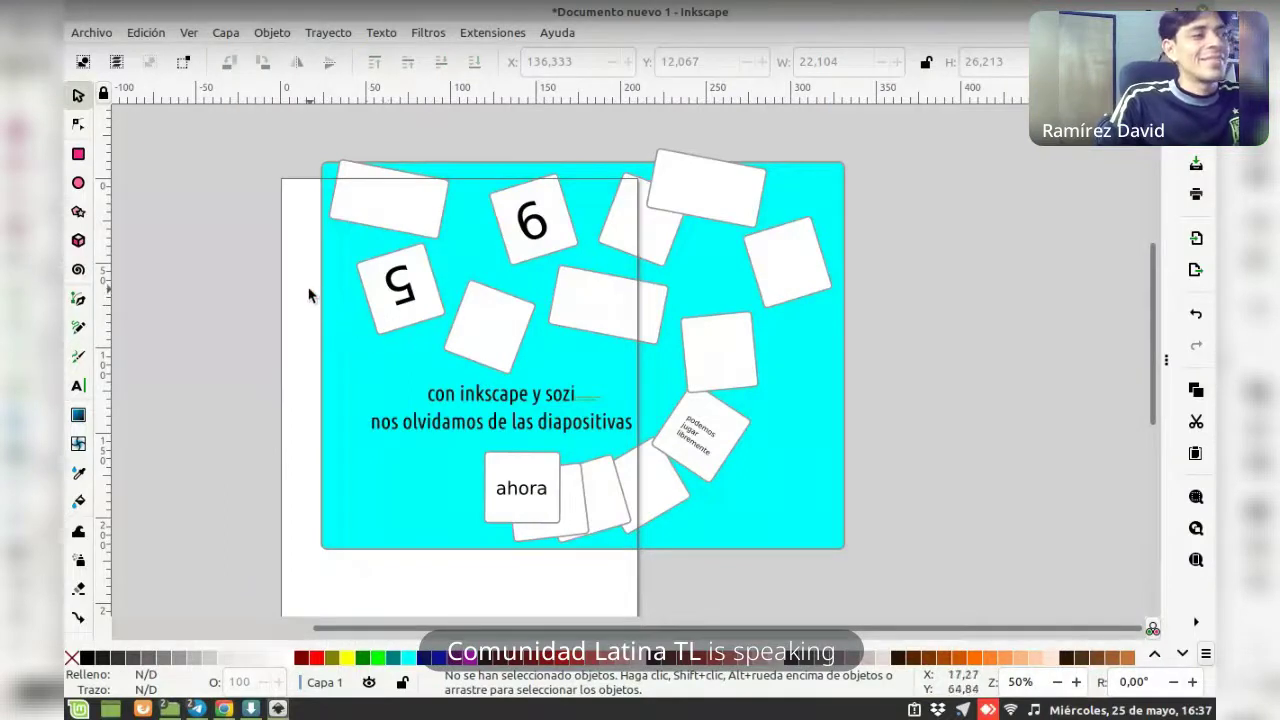
{"action": "scroll", "coordinate": [305, 165], "scroll_direction": "down", "scroll_amount": 2}
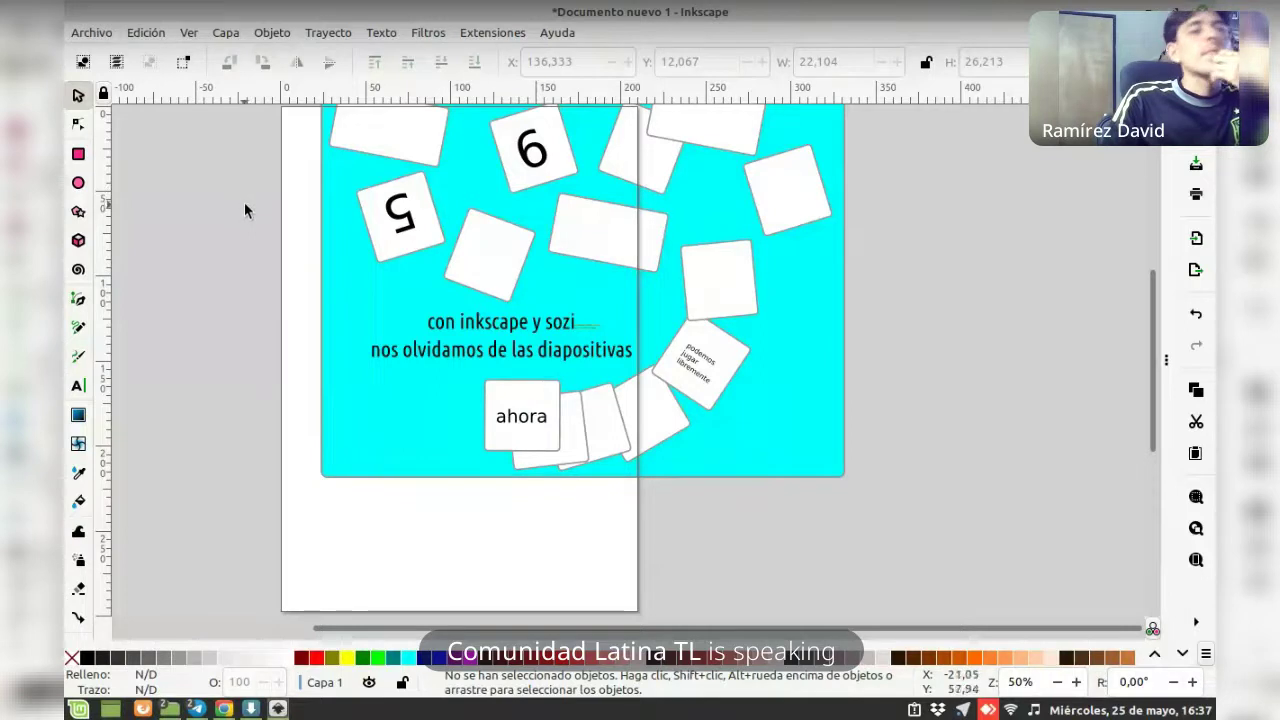
{"action": "scroll", "coordinate": [242, 210], "scroll_direction": "up", "scroll_amount": 2}
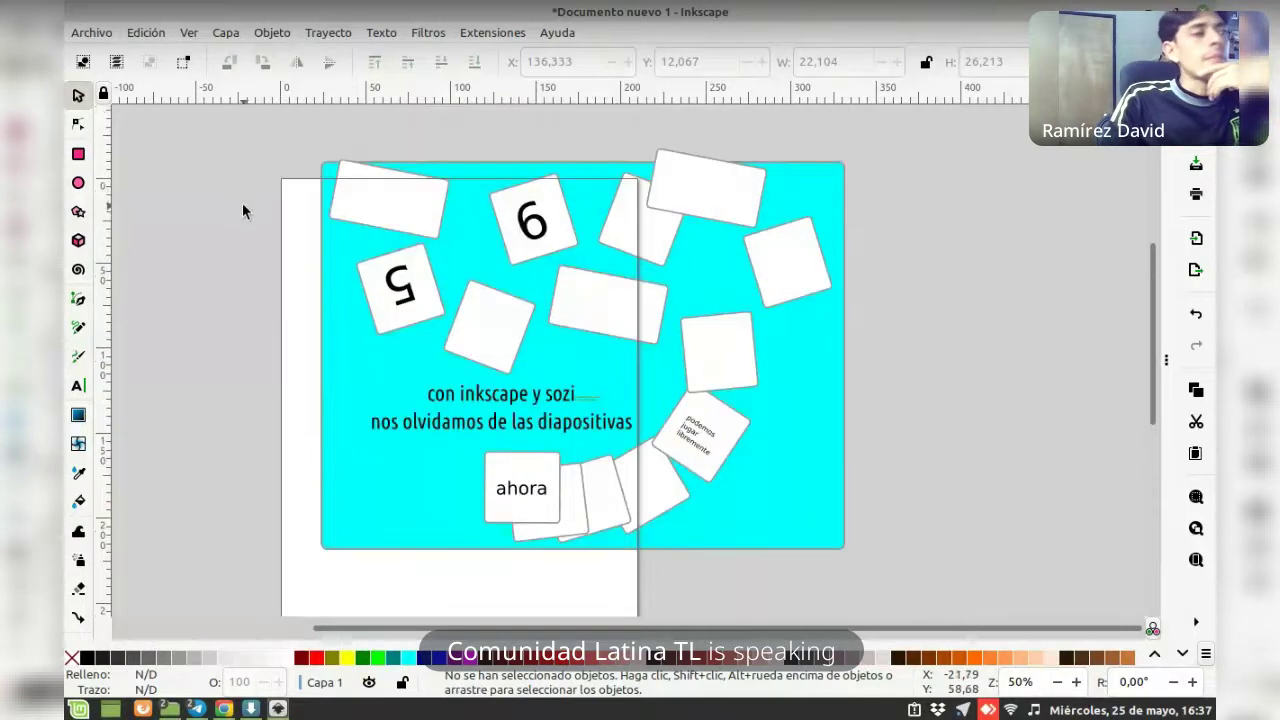
{"action": "left_click", "coordinate": [95, 34]}
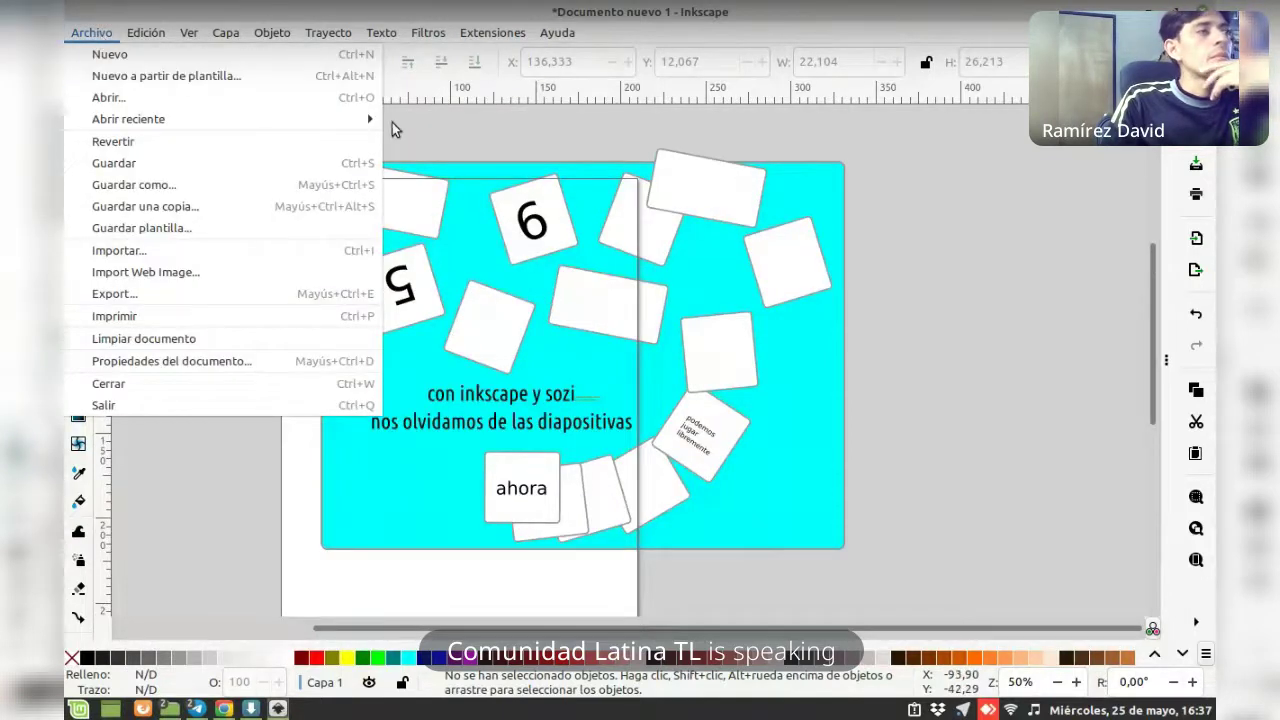
{"action": "left_click", "coordinate": [403, 131]}
{"action": "left_click", "coordinate": [93, 34]}
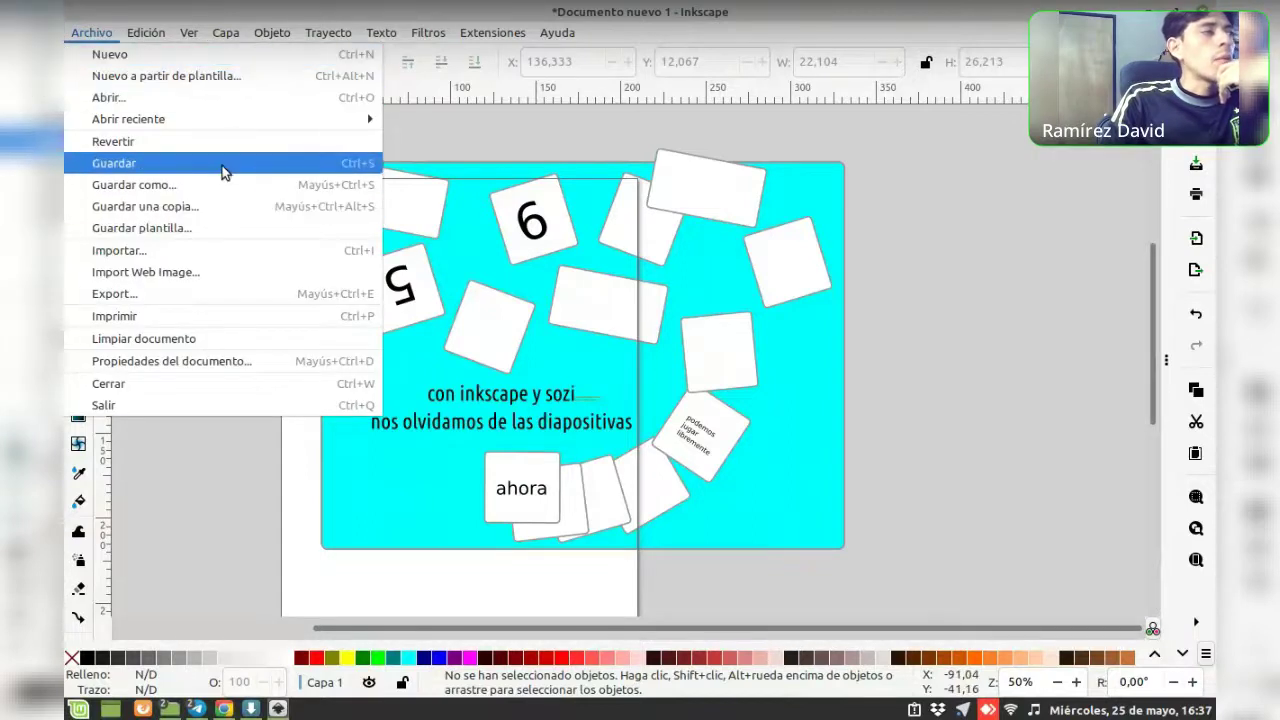
{"action": "left_click", "coordinate": [754, 375]}
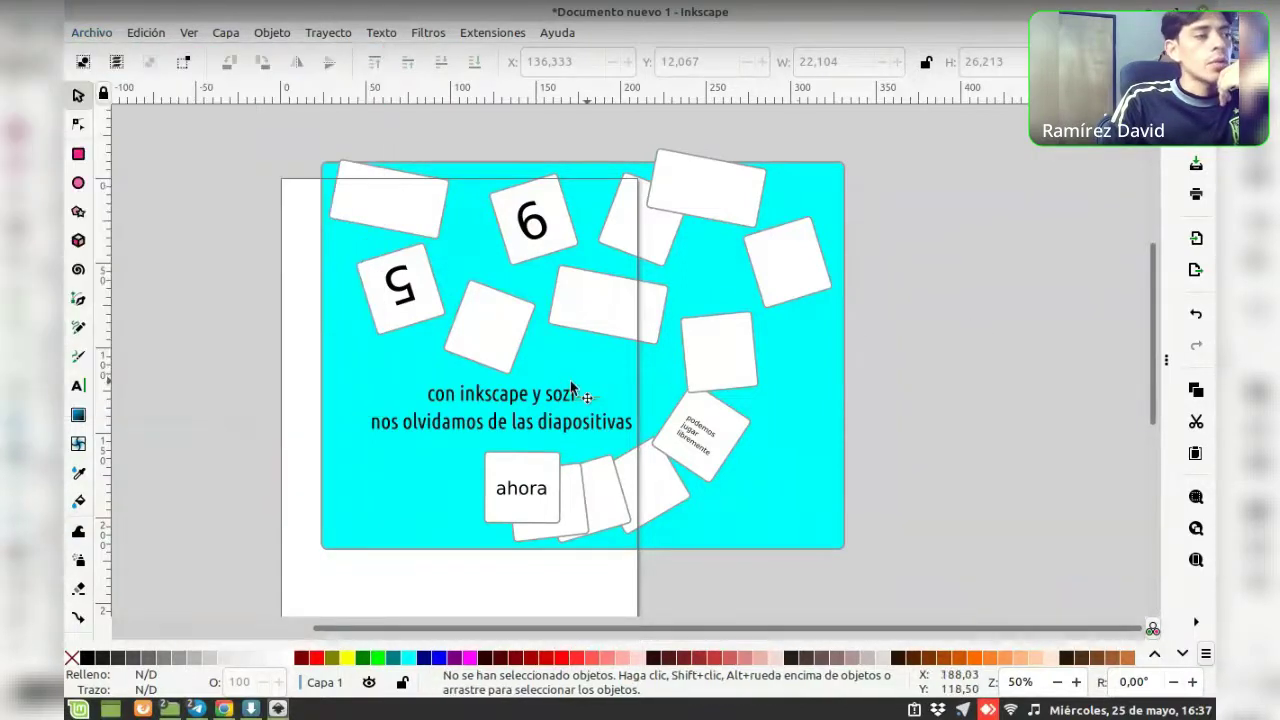
{"action": "left_click_drag", "start_coordinate": [303, 357], "coordinate": [650, 457]}
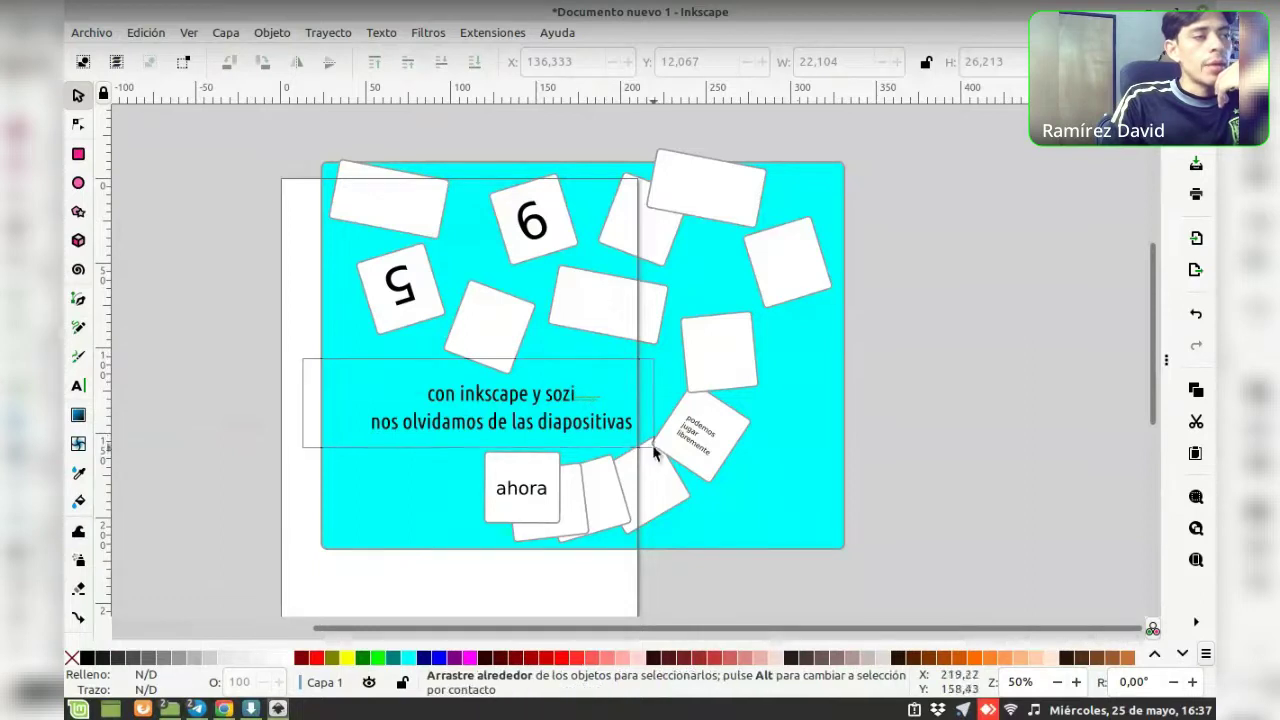
{"action": "left_click_drag", "start_coordinate": [593, 582], "coordinate": [510, 520]}
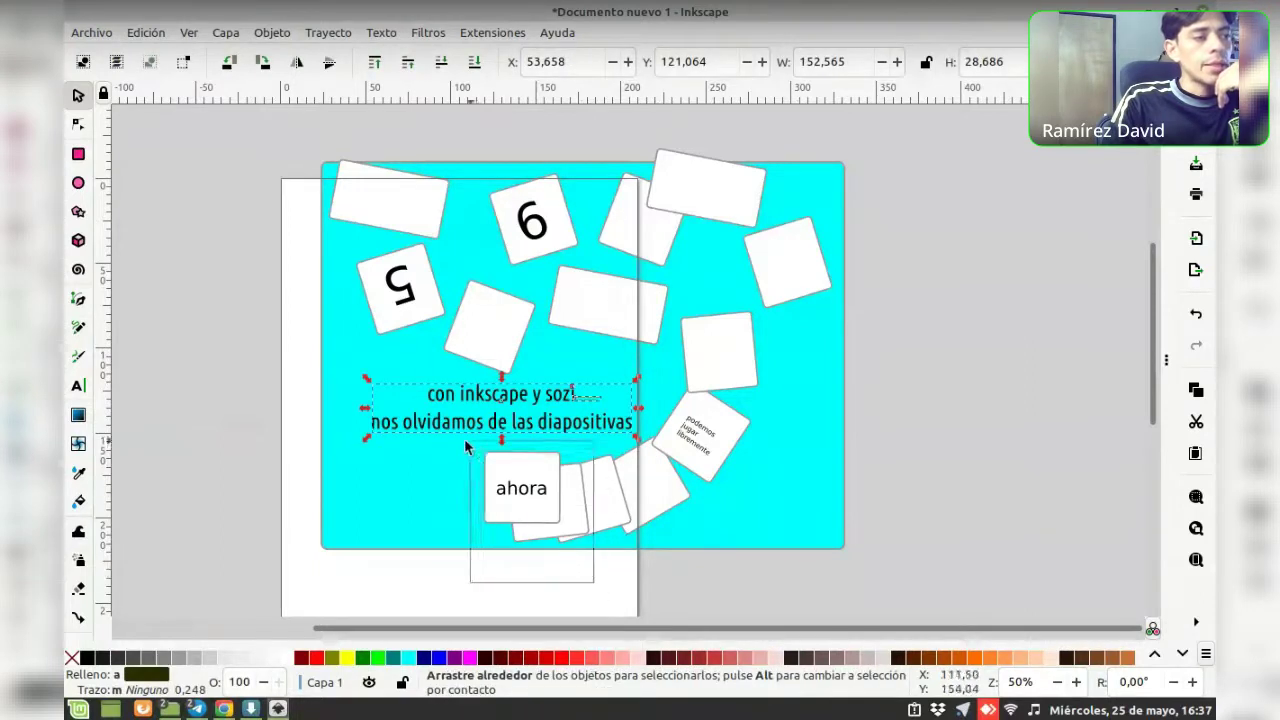
{"action": "left_click_drag", "start_coordinate": [471, 439], "coordinate": [460, 449]}
{"action": "left_click_drag", "start_coordinate": [793, 580], "coordinate": [690, 443]}
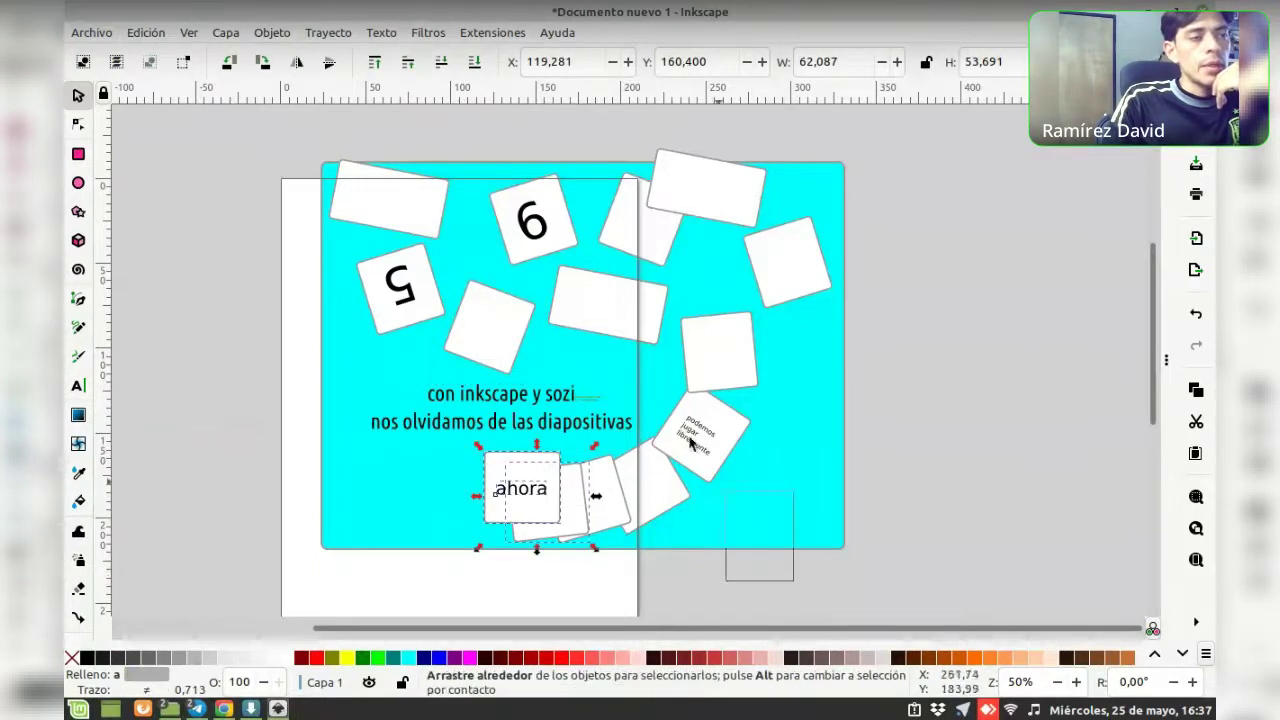
{"action": "left_click_drag", "start_coordinate": [652, 374], "coordinate": [655, 372]}
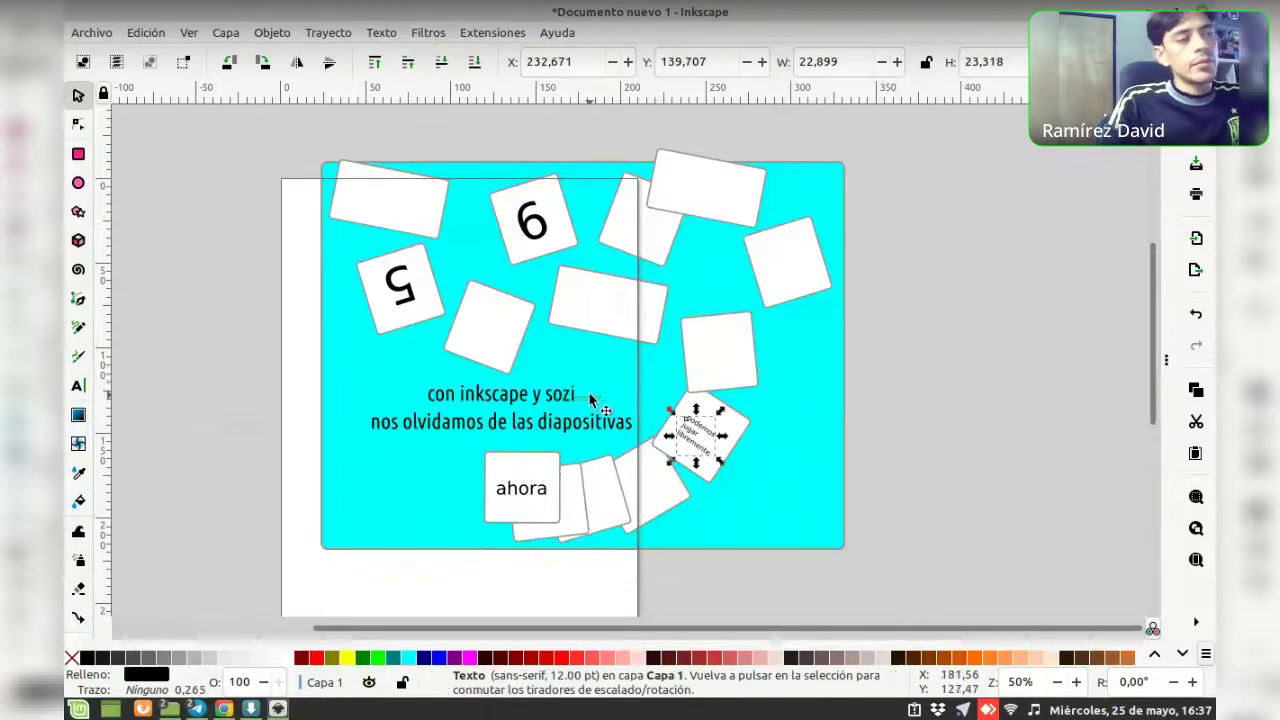
{"action": "scroll", "coordinate": [590, 400], "scroll_direction": "up", "scroll_amount": 4, "text": "ctrl"}
{"action": "scroll", "coordinate": [590, 400], "scroll_direction": "up", "scroll_amount": 2, "text": "ctrl"}
{"action": "scroll", "coordinate": [465, 314], "scroll_direction": "up", "scroll_amount": 2, "text": "ctrl"}
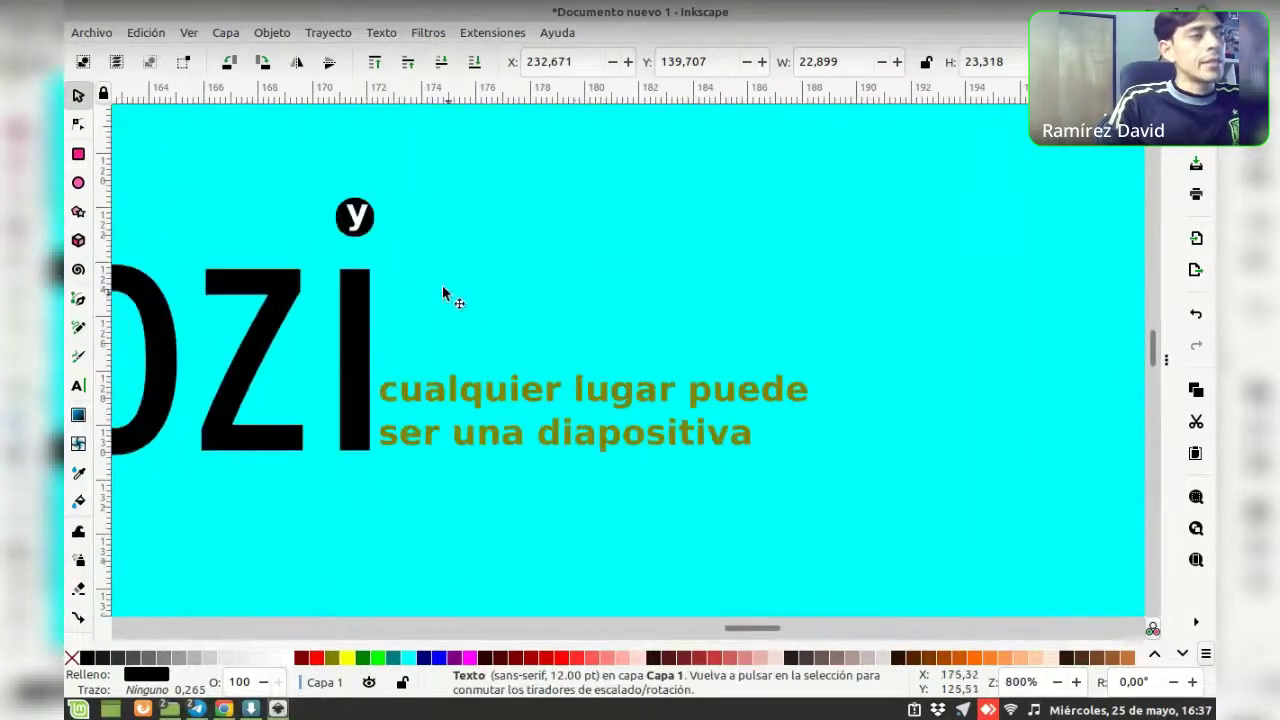
{"action": "scroll", "coordinate": [418, 279], "scroll_direction": "up", "scroll_amount": 2, "text": "ctrl"}
{"action": "scroll", "coordinate": [322, 190], "scroll_direction": "down", "scroll_amount": 1, "text": "ctrl"}
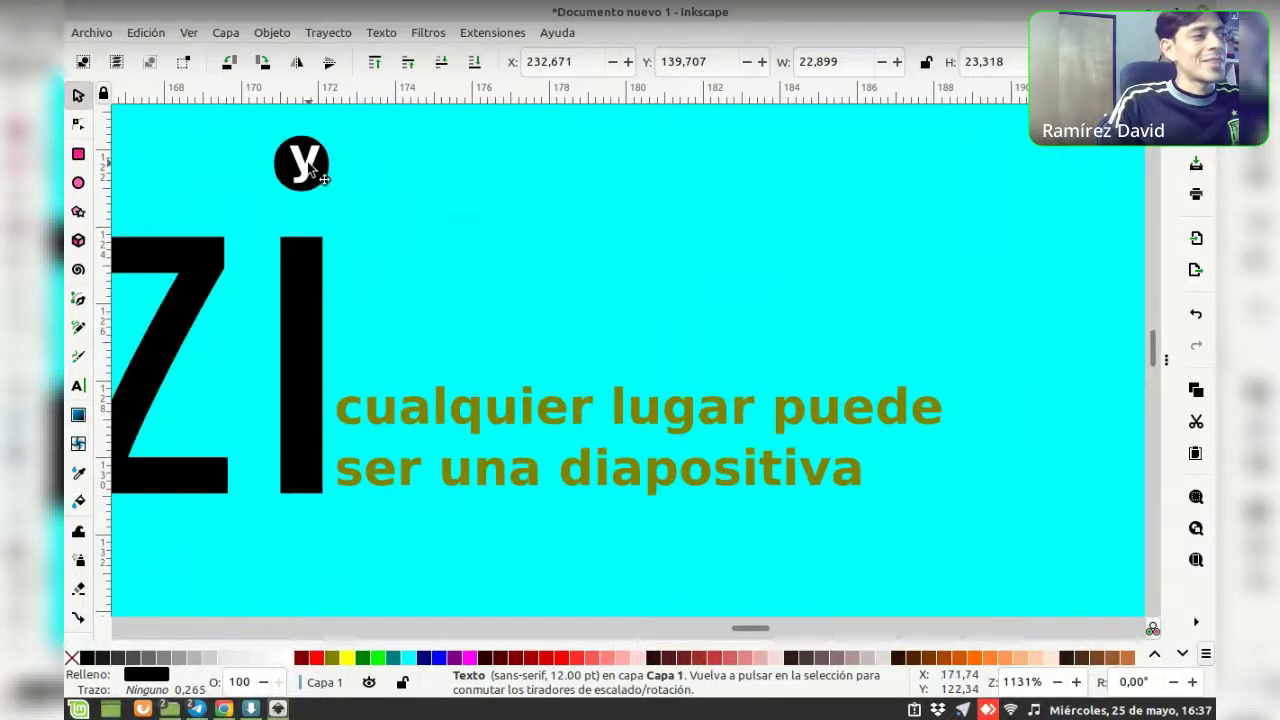
{"action": "left_click", "coordinate": [316, 172]}
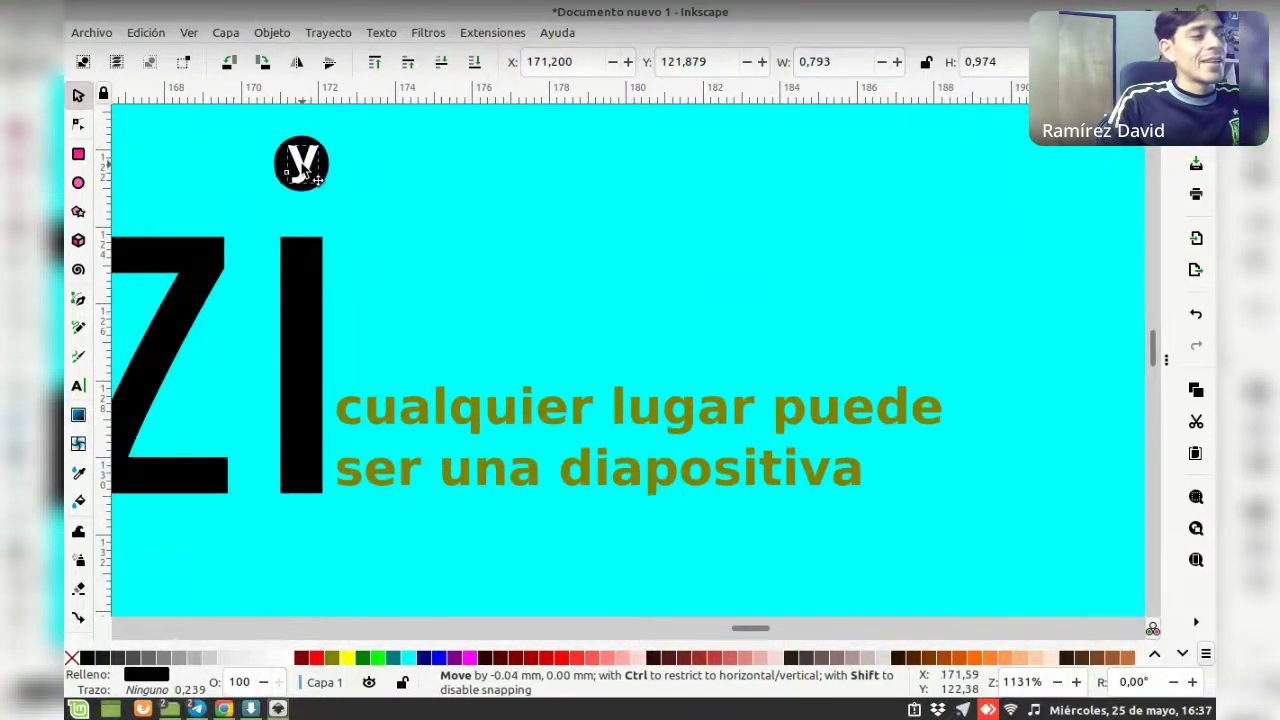
{"action": "scroll", "coordinate": [421, 358], "scroll_direction": "down", "scroll_amount": 2, "text": "ctrl"}
{"action": "scroll", "coordinate": [268, 271], "scroll_direction": "down", "scroll_amount": 2, "text": "ctrl"}
{"action": "scroll", "coordinate": [288, 276], "scroll_direction": "down", "scroll_amount": 1, "text": "ctrl"}
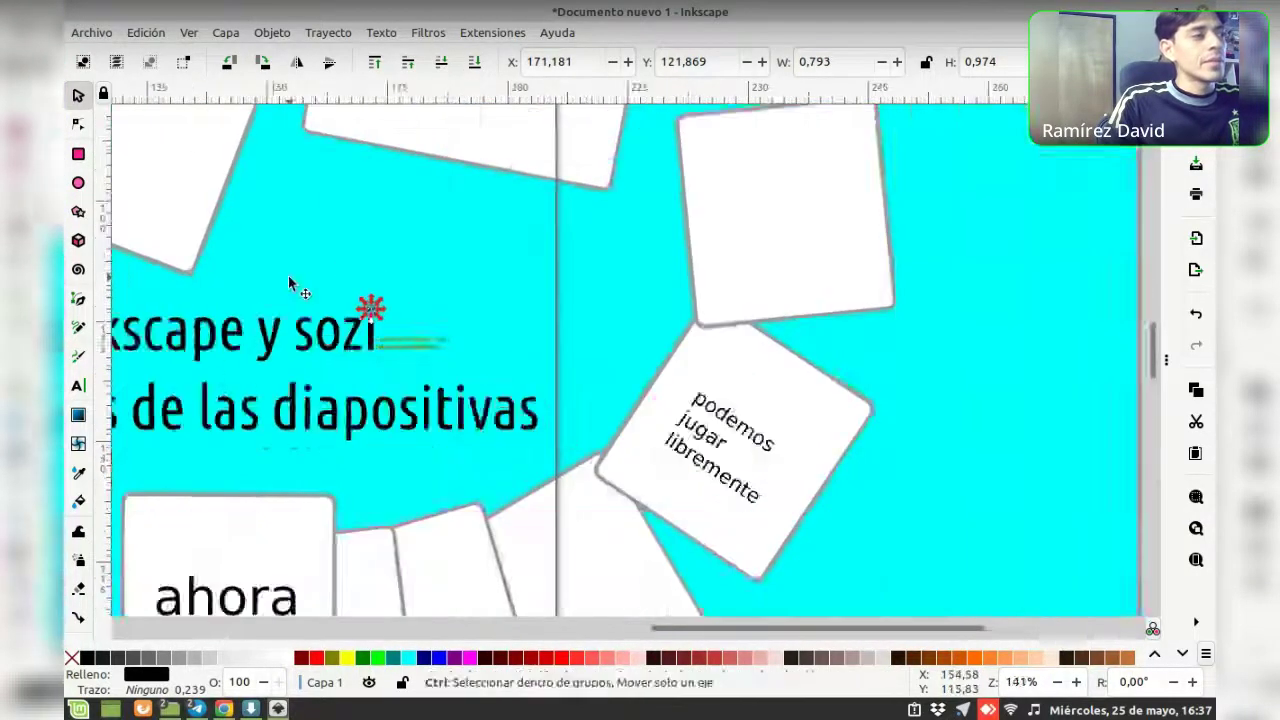
{"action": "scroll", "coordinate": [307, 283], "scroll_direction": "down", "scroll_amount": 2, "text": "ctrl"}
{"action": "scroll", "coordinate": [330, 282], "scroll_direction": "left", "scroll_amount": 5}
{"action": "scroll", "coordinate": [348, 272], "scroll_direction": "up", "scroll_amount": 2}
{"action": "scroll", "coordinate": [330, 295], "scroll_direction": "up", "scroll_amount": 4}
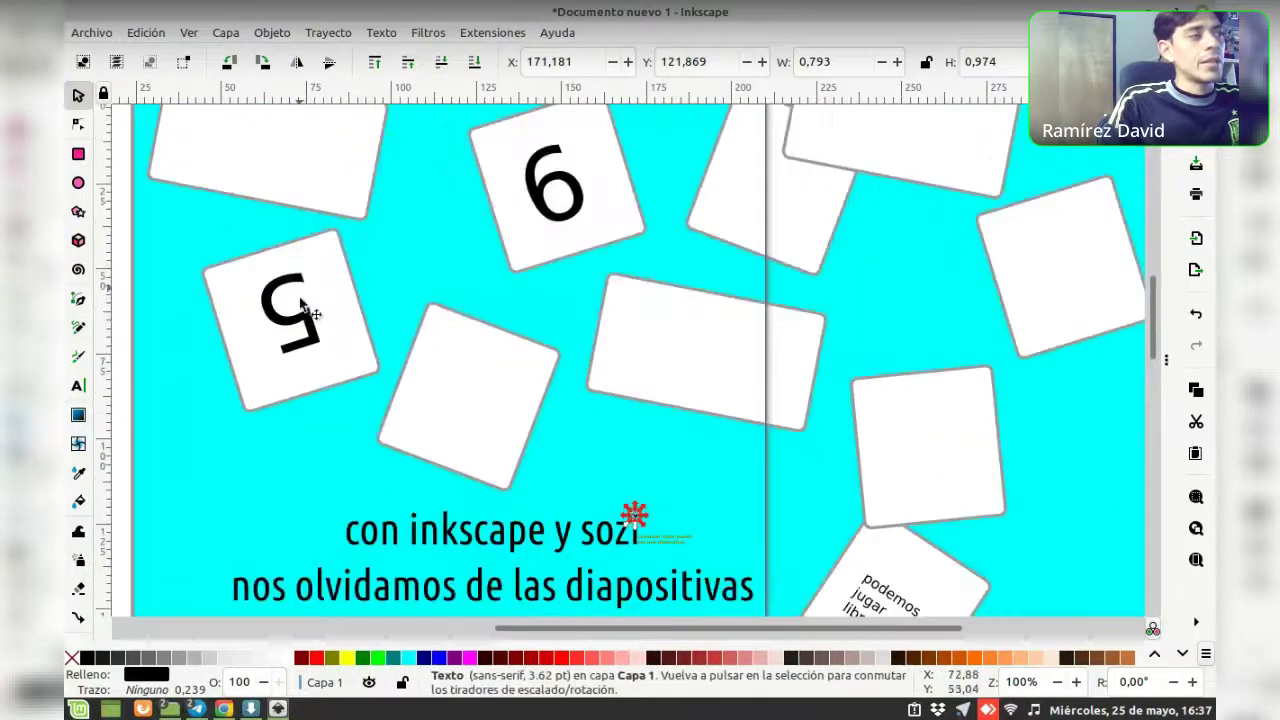
{"action": "left_click", "coordinate": [578, 210]}
{"action": "scroll", "coordinate": [565, 200], "scroll_direction": "down", "scroll_amount": 2, "text": "ctrl"}
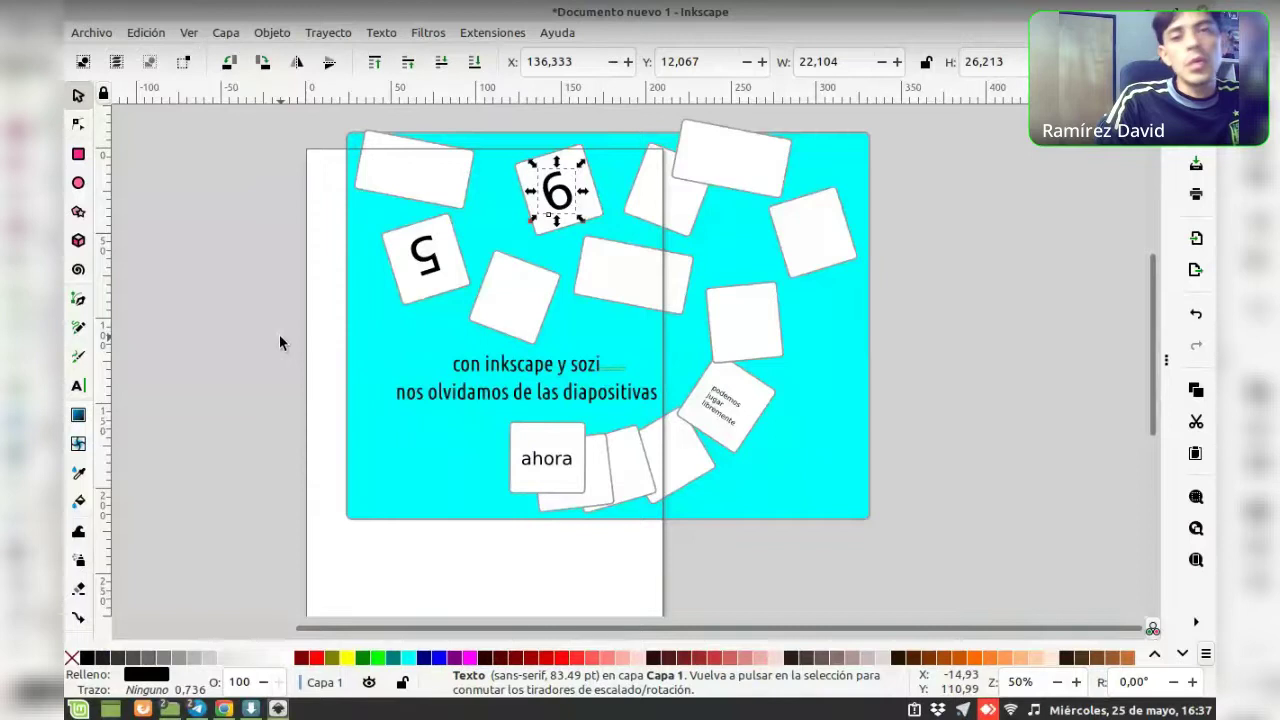
{"action": "left_click", "coordinate": [400, 345]}
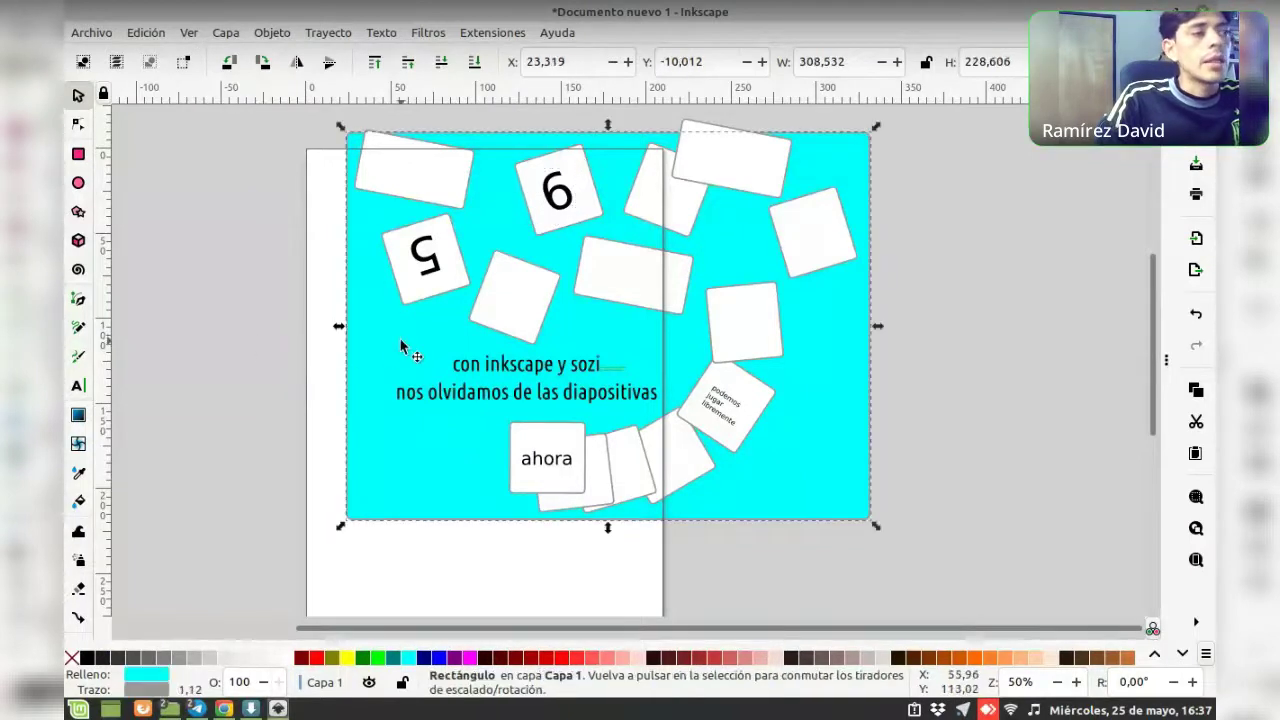
{"action": "left_click", "coordinate": [275, 124]}
{"action": "left_click_drag", "start_coordinate": [277, 127], "coordinate": [946, 535]}
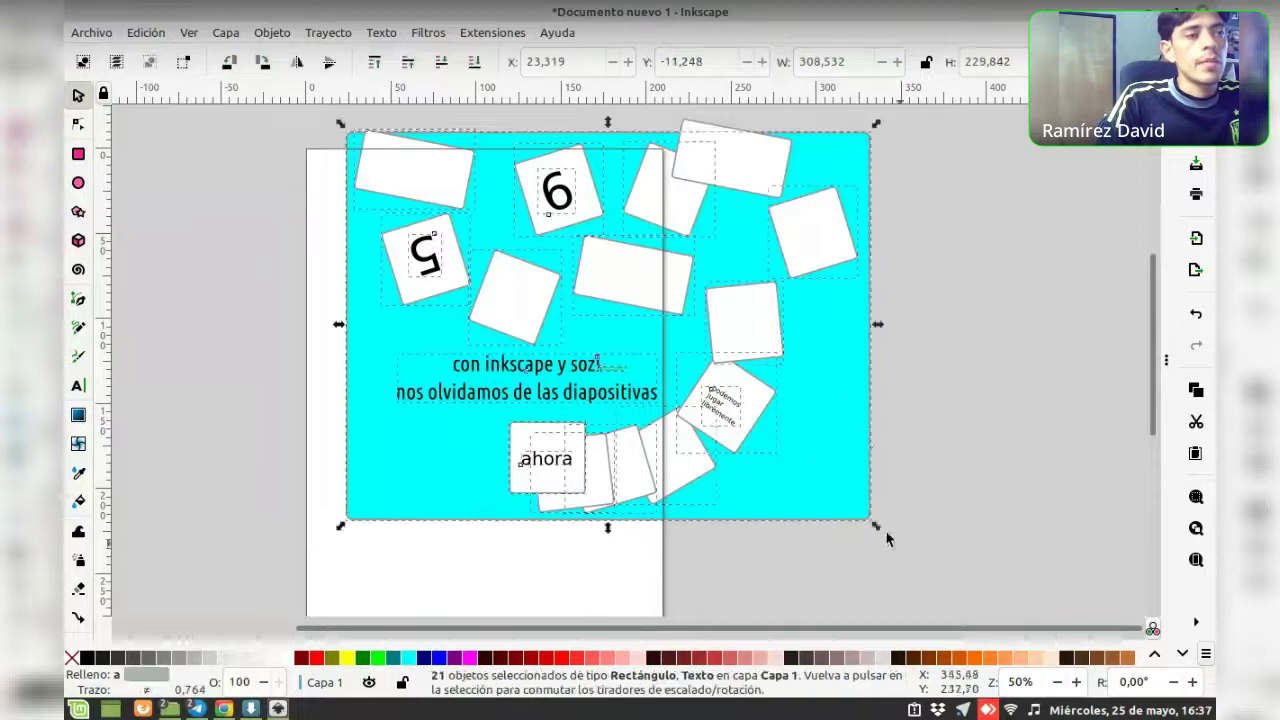
{"action": "left_click", "coordinate": [945, 312]}
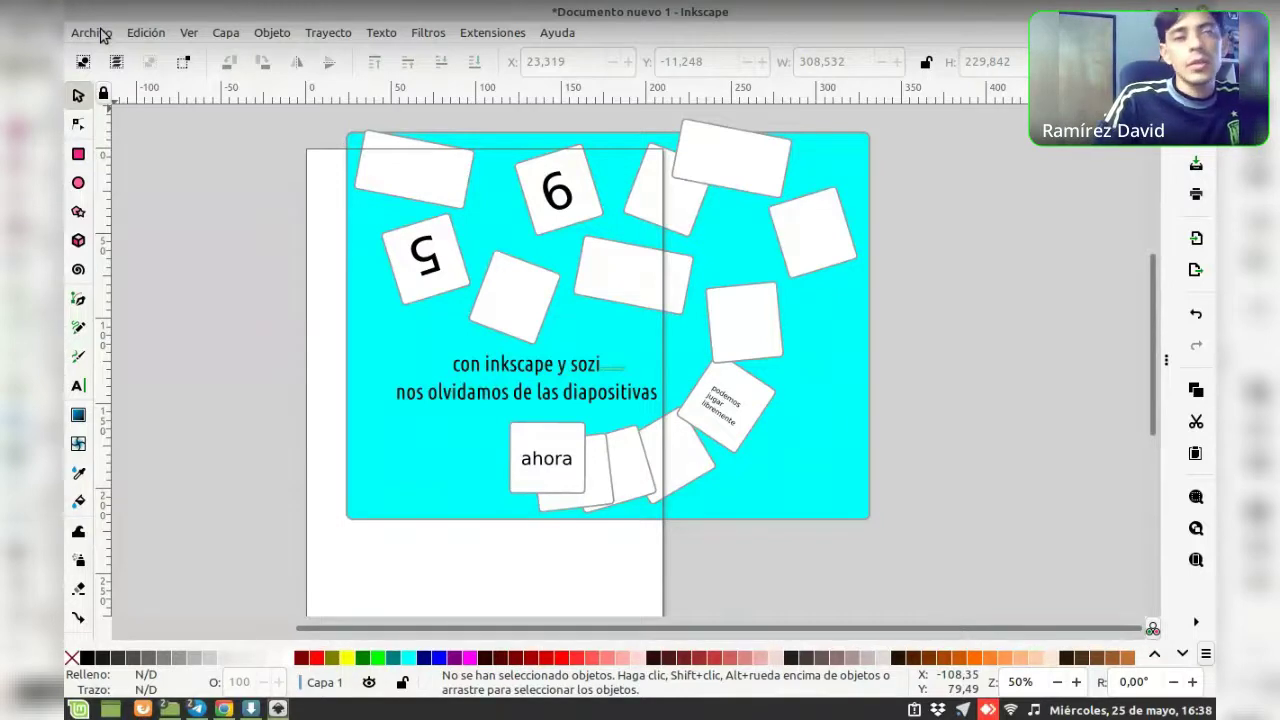
Save via Archivo > Guardar into the taller sozi folder, renaming dibujo.svg to taller.svg
{"action": "left_click", "coordinate": [92, 33]}
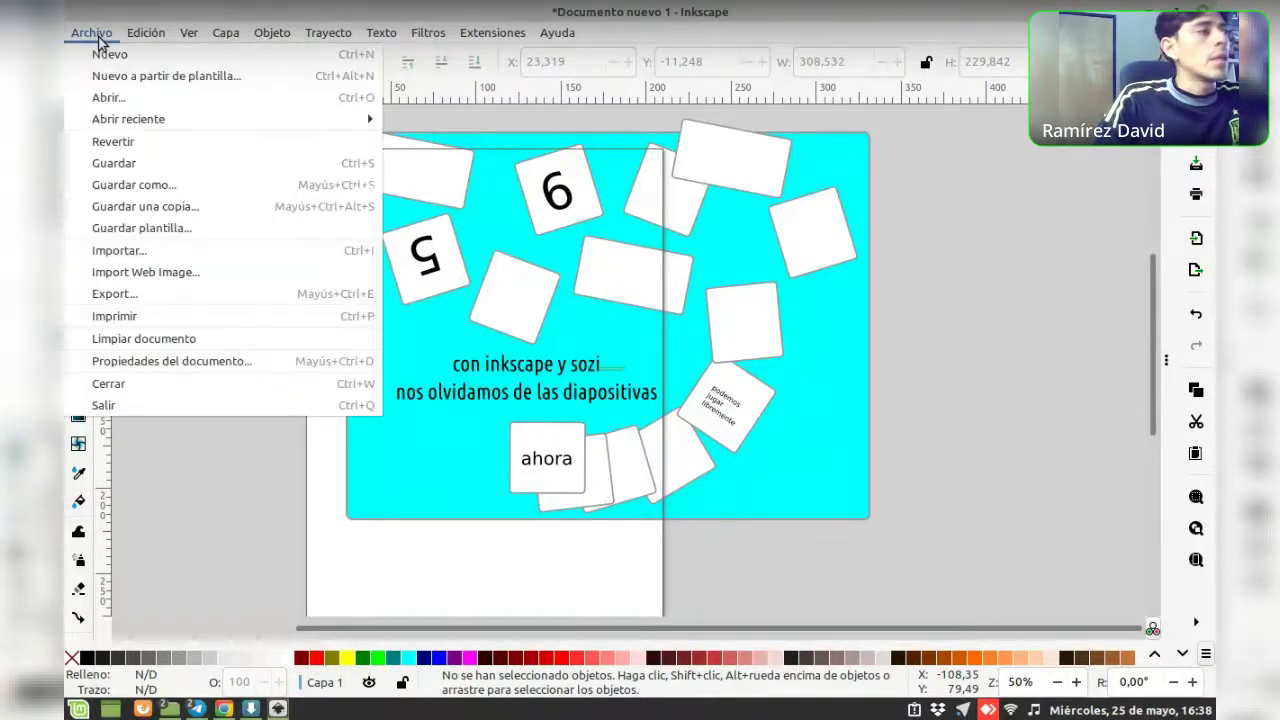
{"action": "left_click", "coordinate": [134, 161]}
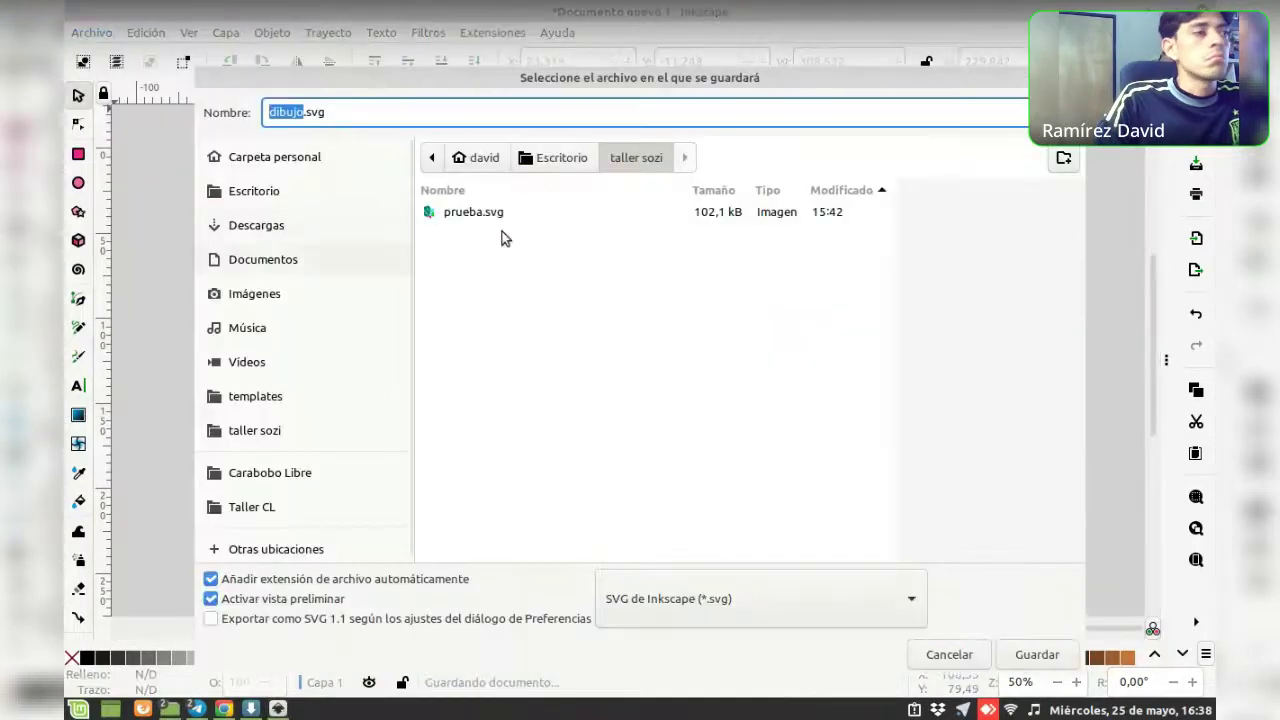
{"action": "left_click", "coordinate": [582, 160]}
{"action": "left_click", "coordinate": [638, 162]}
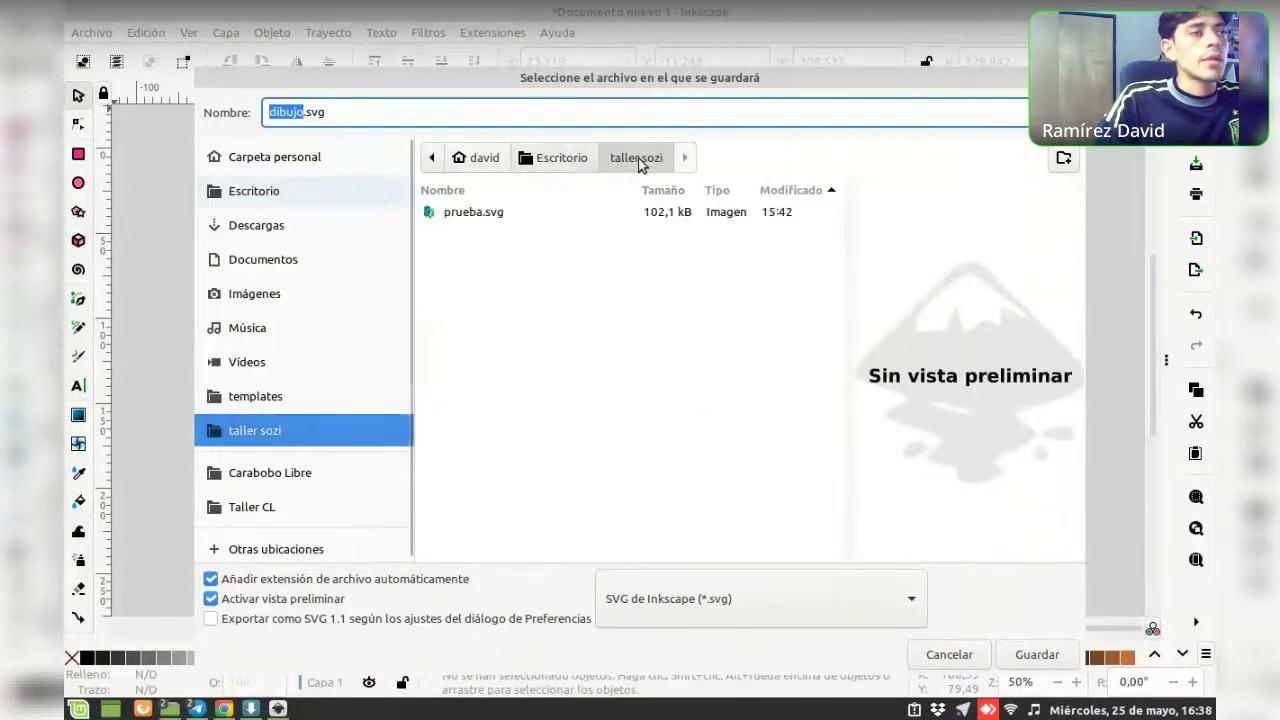
{"action": "left_click", "coordinate": [302, 112]}
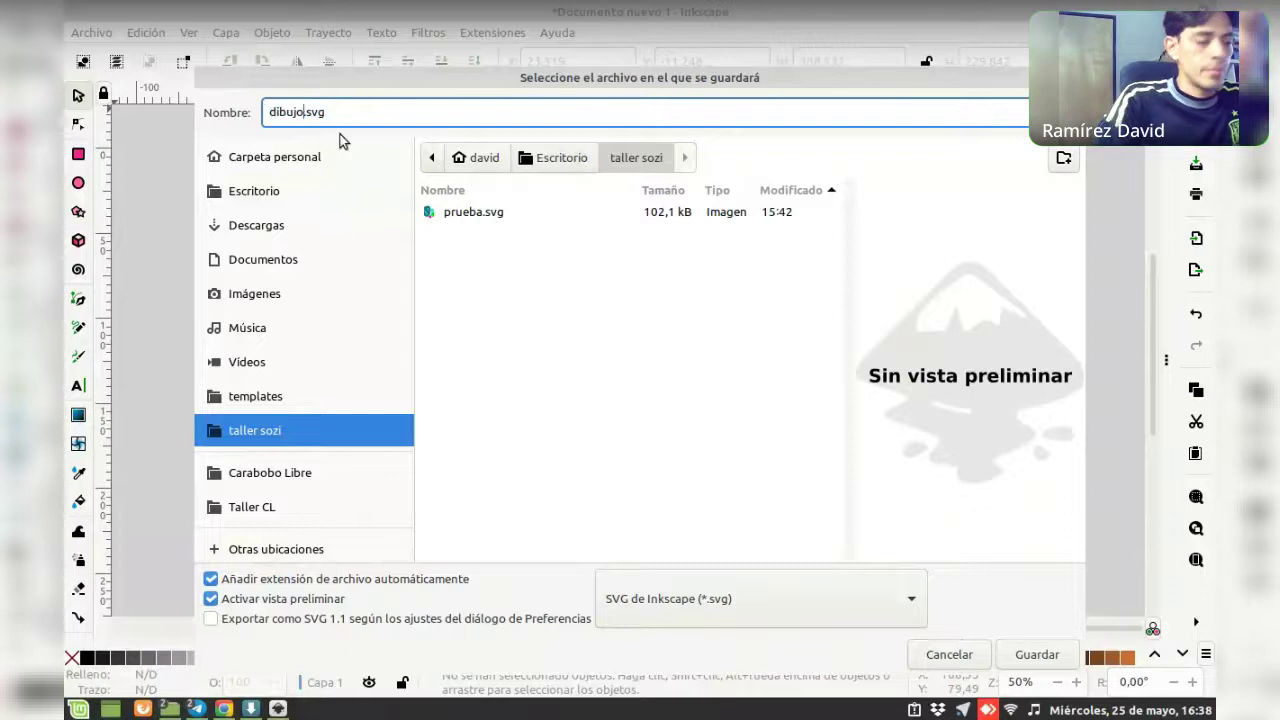
{"action": "key", "text": "BackSpace"}
{"action": "key", "text": "BackSpace"}
{"action": "key", "text": "BackSpace"}
{"action": "key", "text": "BackSpace"}
{"action": "key", "text": "BackSpace"}
{"action": "key", "text": "BackSpace"}
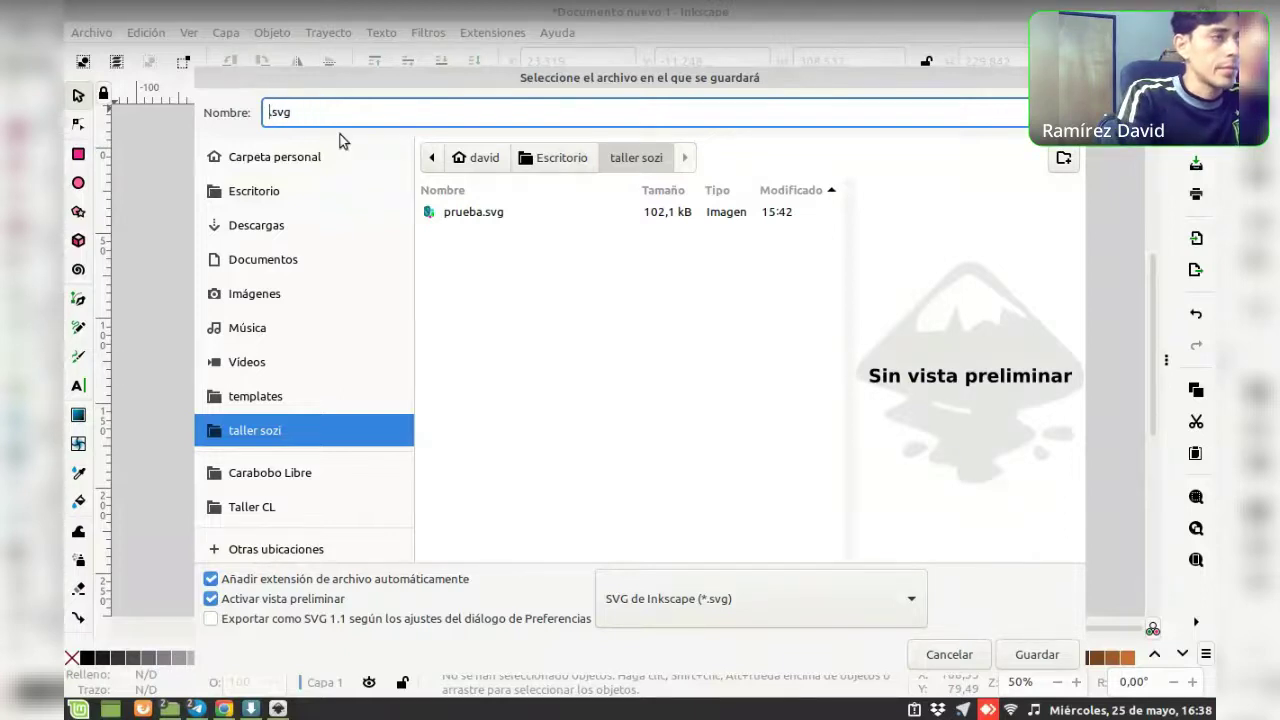
{"action": "type", "text": "taller"}
{"action": "key", "text": "shift+Left"}
{"action": "key", "text": "shift+Left"}
{"action": "key", "text": "shift+Left"}
{"action": "key", "text": "shift+Left"}
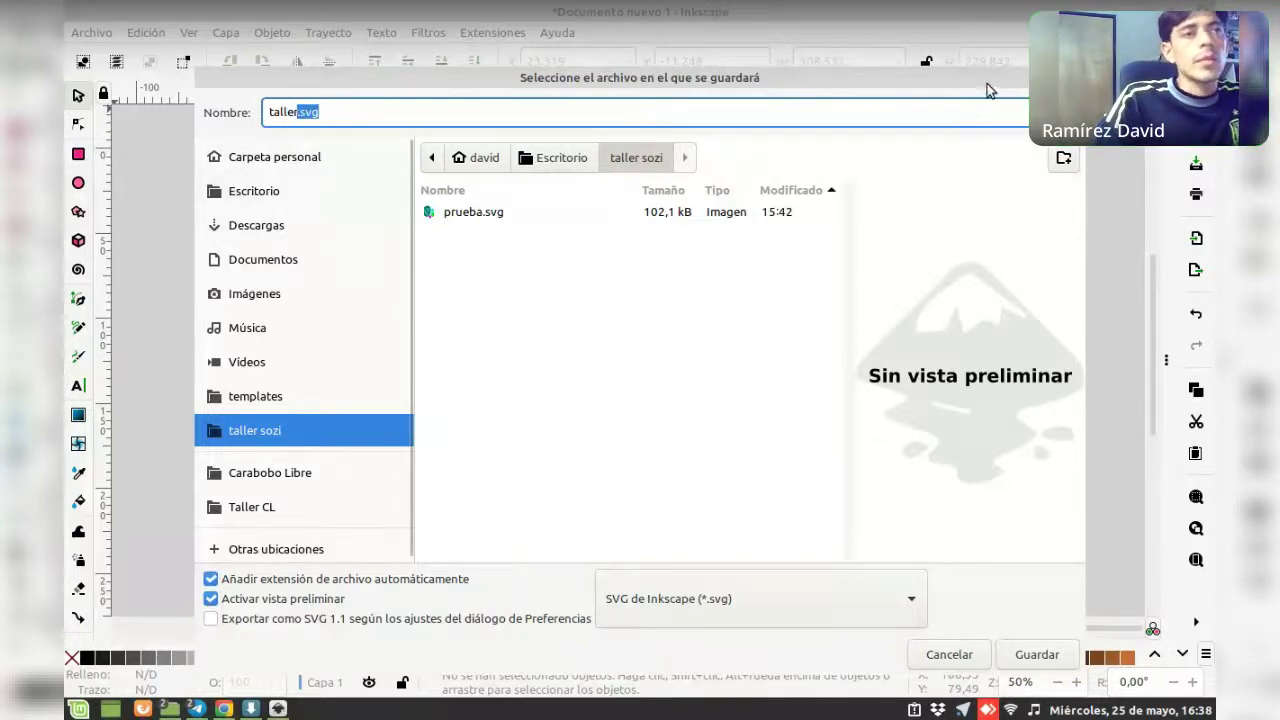
{"action": "left_click", "coordinate": [519, 109]}
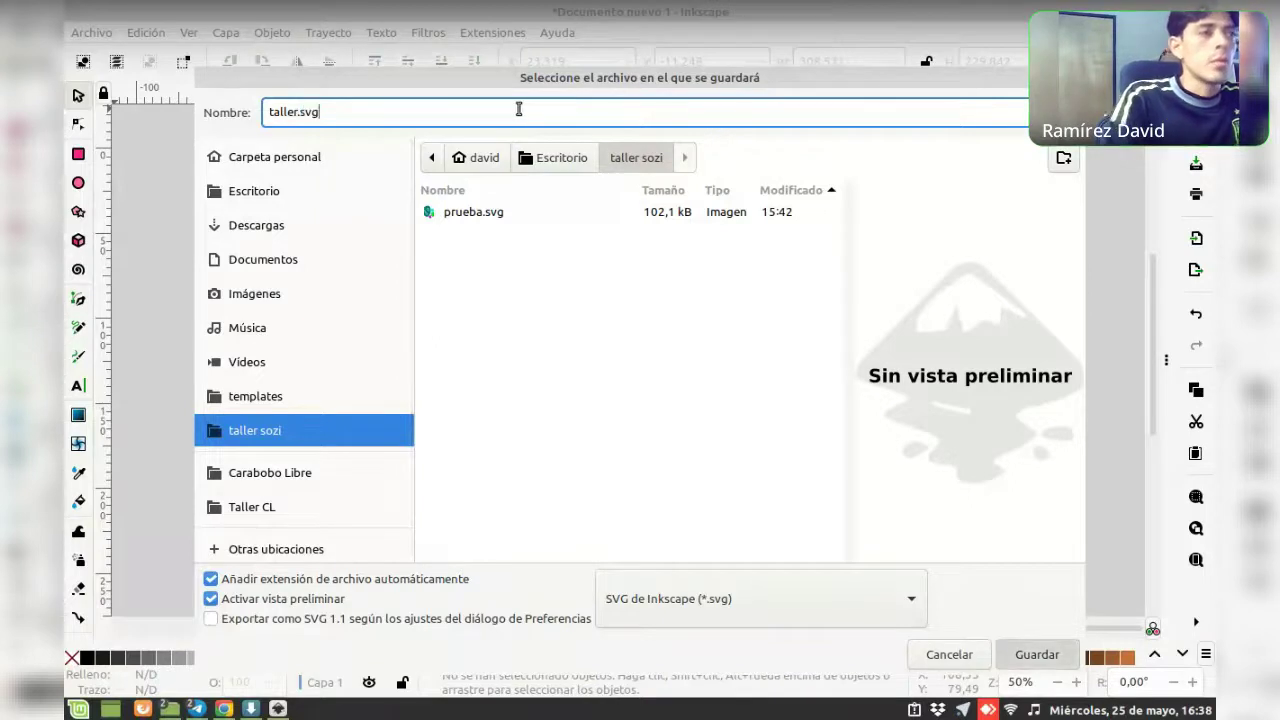
{"action": "key", "text": "Return"}
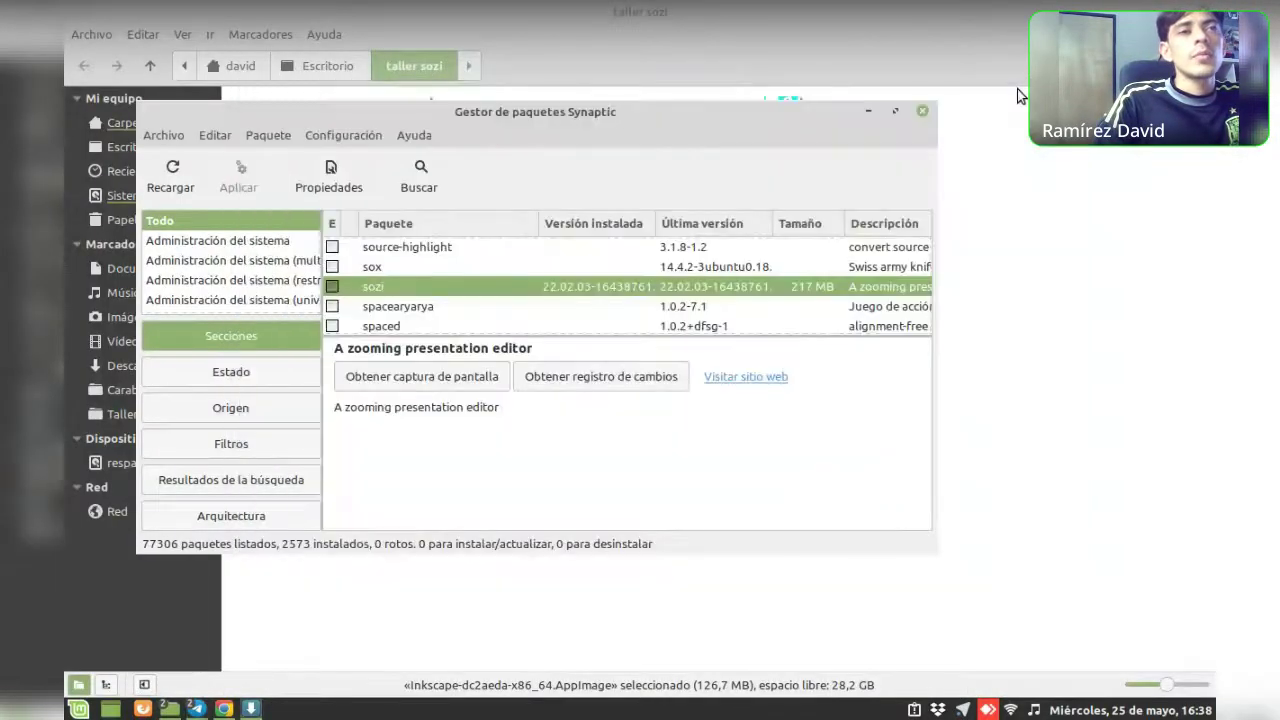
Close Synaptic and the taller sozi folder, then launch Inkscape from the Gráficos menu
{"action": "left_click", "coordinate": [922, 111]}
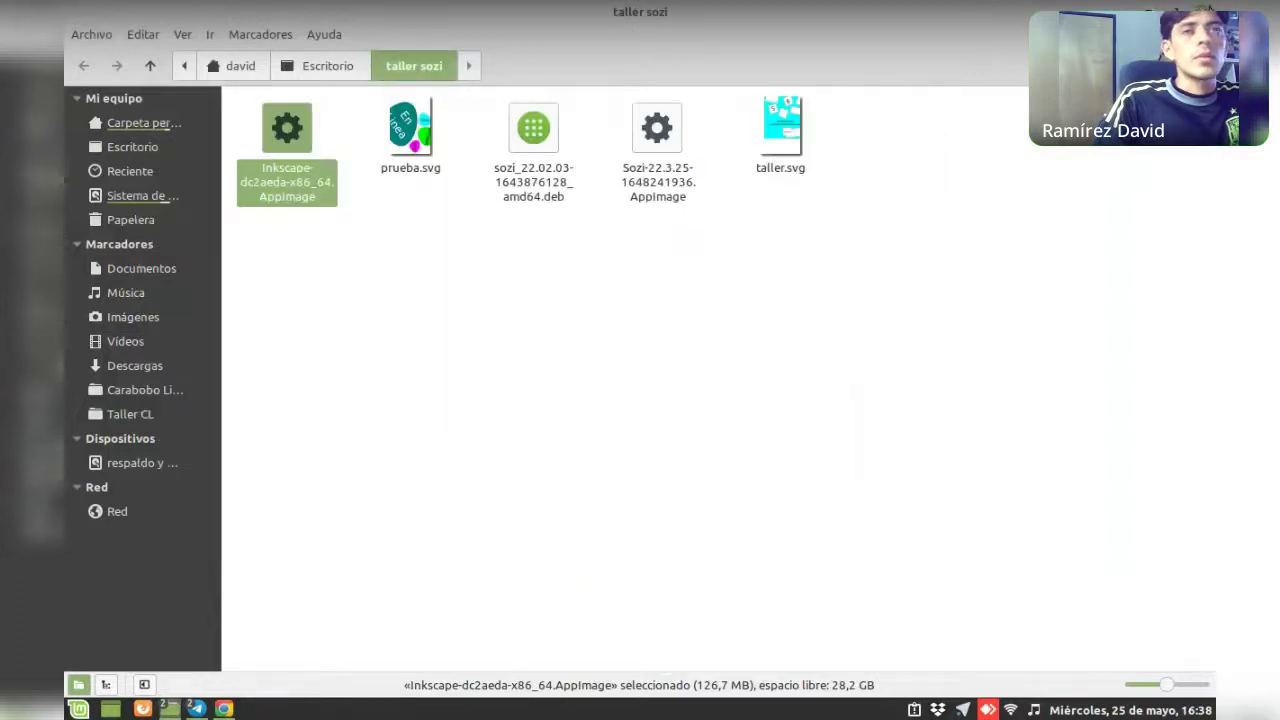
{"action": "key", "text": "ctrl+w"}
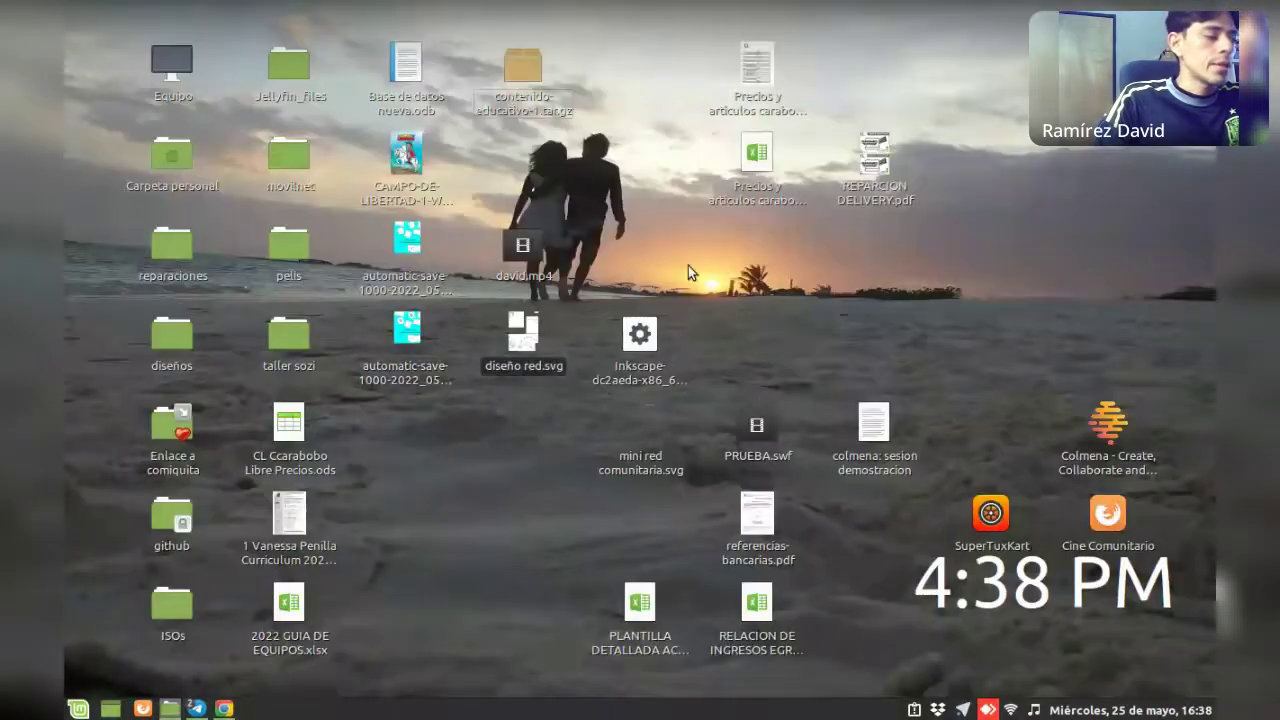
{"action": "left_click", "coordinate": [697, 256]}
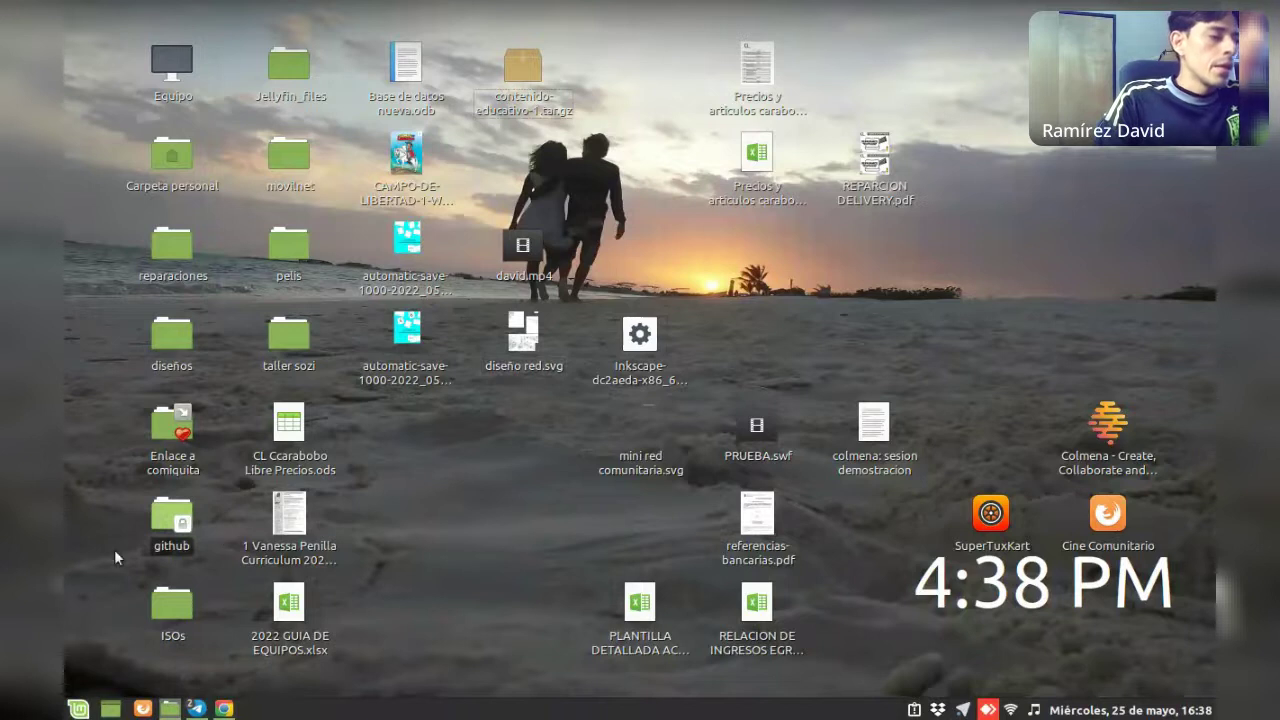
{"action": "left_click", "coordinate": [75, 710]}
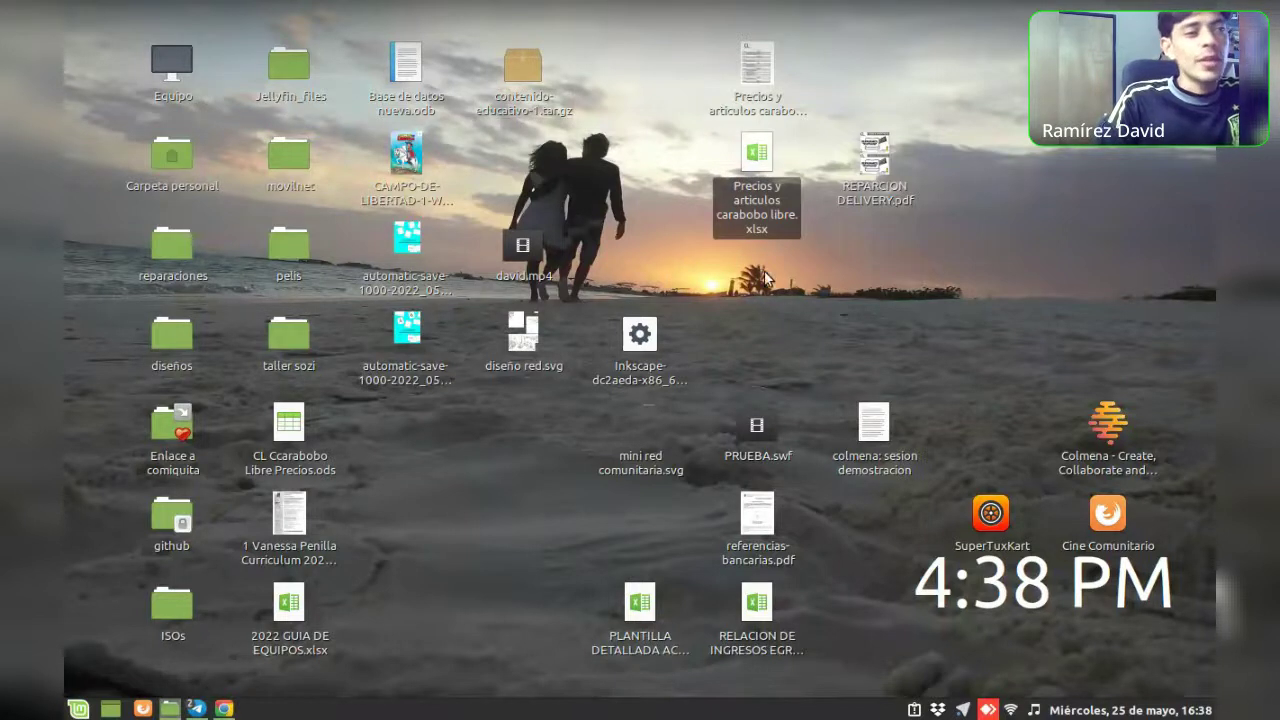
{"action": "left_click", "coordinate": [78, 710]}
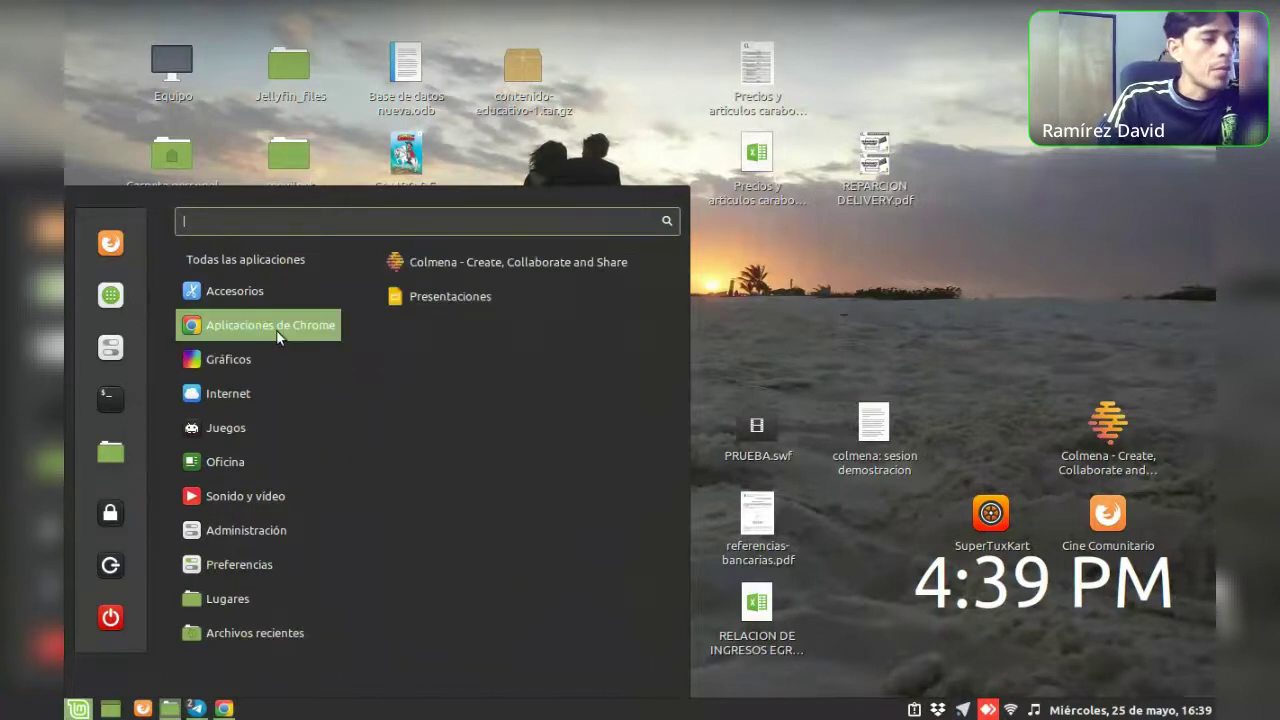
{"action": "left_click", "coordinate": [428, 370]}
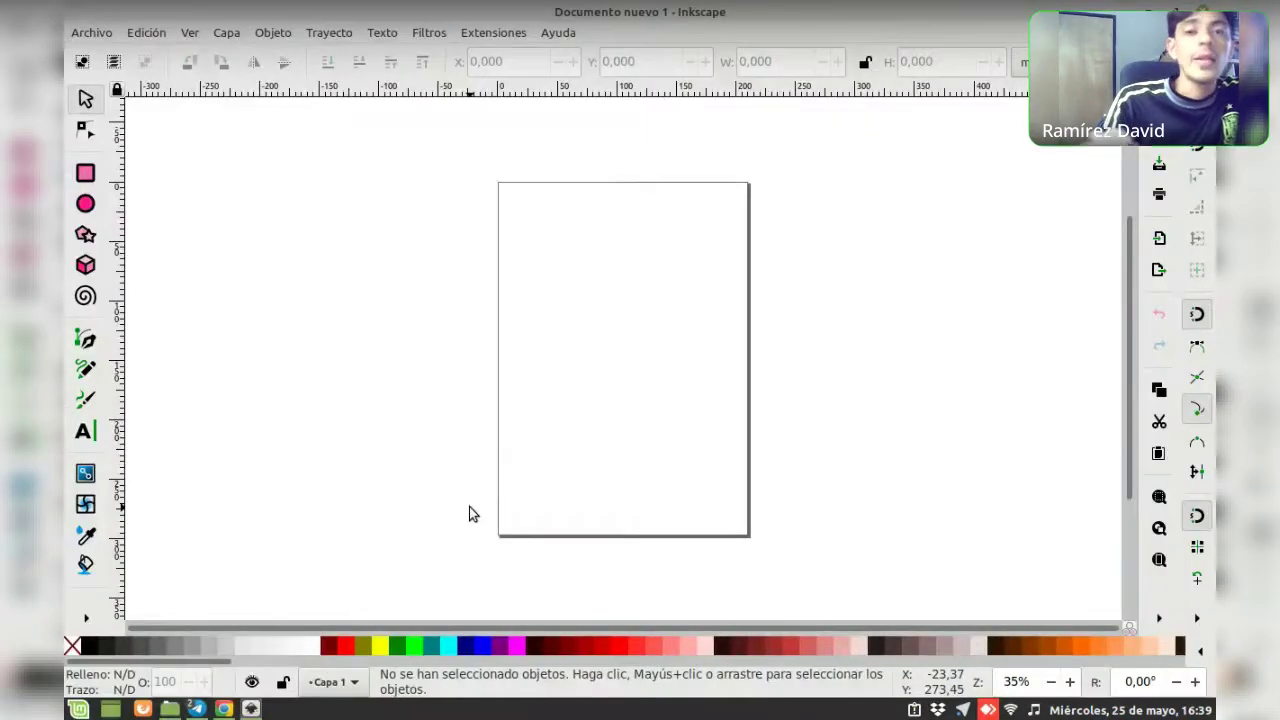
Open Inkscape's Extensiones menu to browse categories such as JessyInk and Generar
{"action": "left_click", "coordinate": [500, 34]}
{"action": "left_click", "coordinate": [497, 37]}
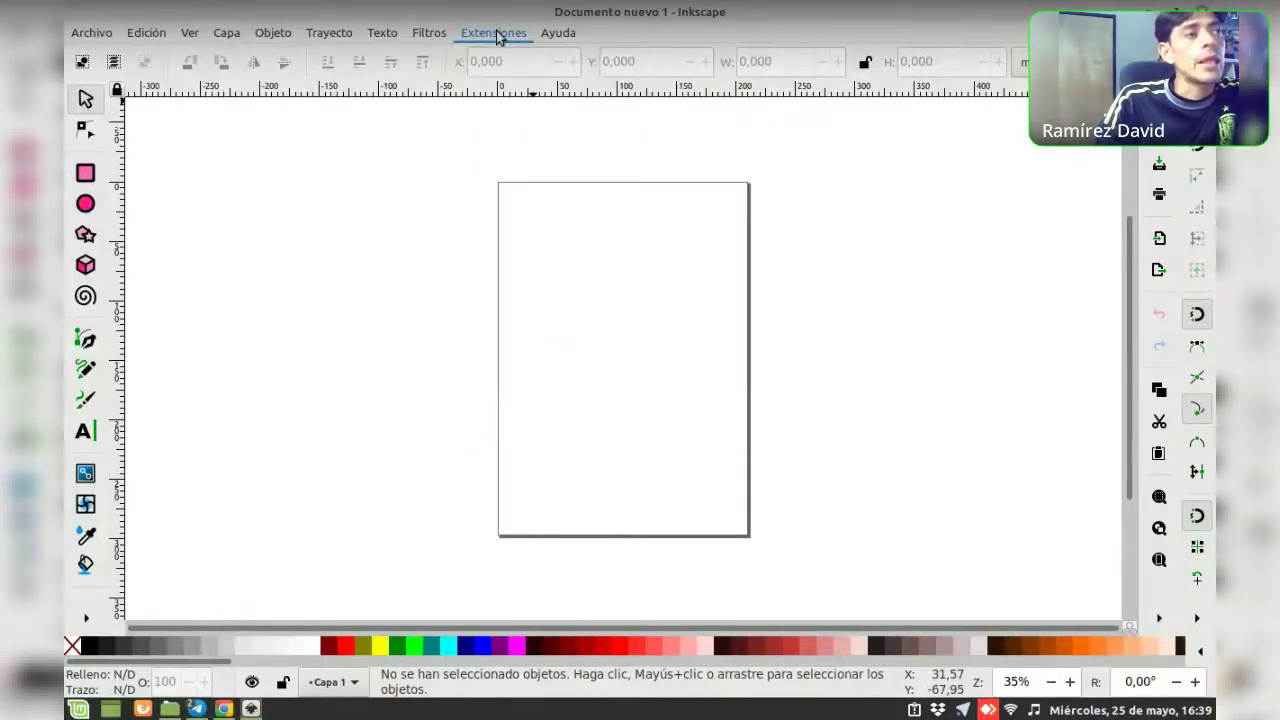
{"action": "left_click", "coordinate": [490, 36]}
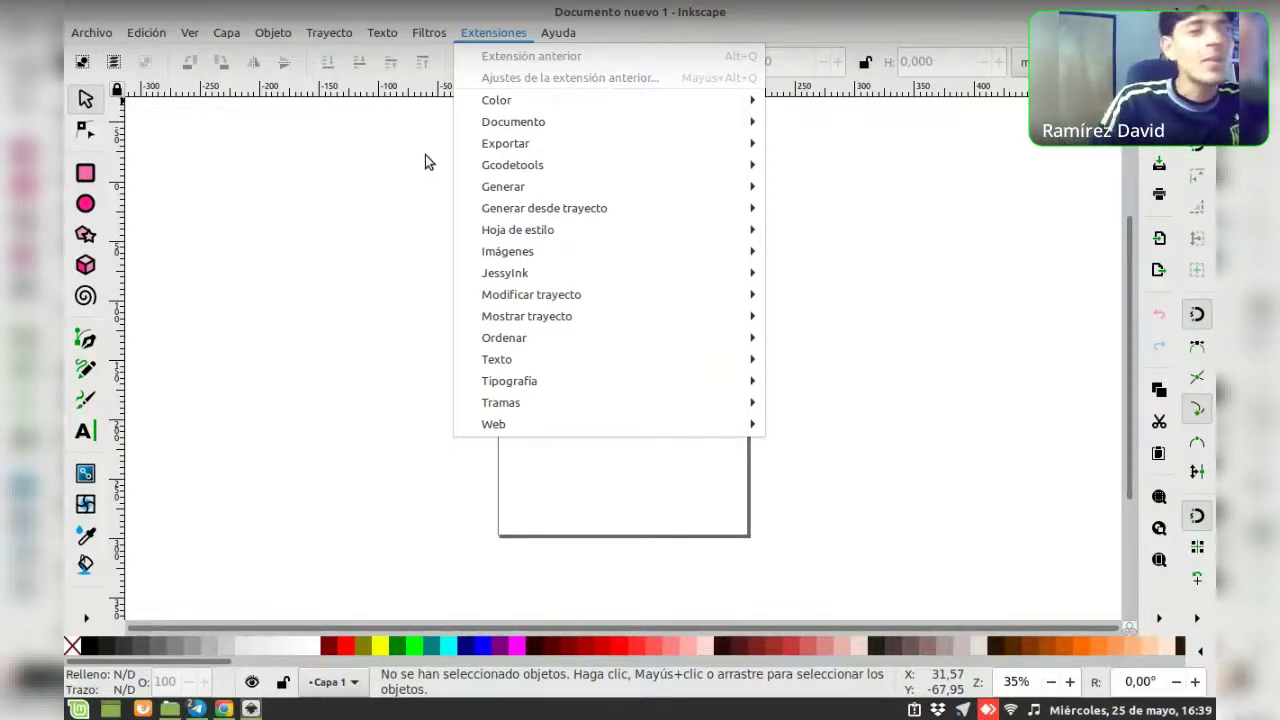
{"action": "left_click", "coordinate": [494, 32]}
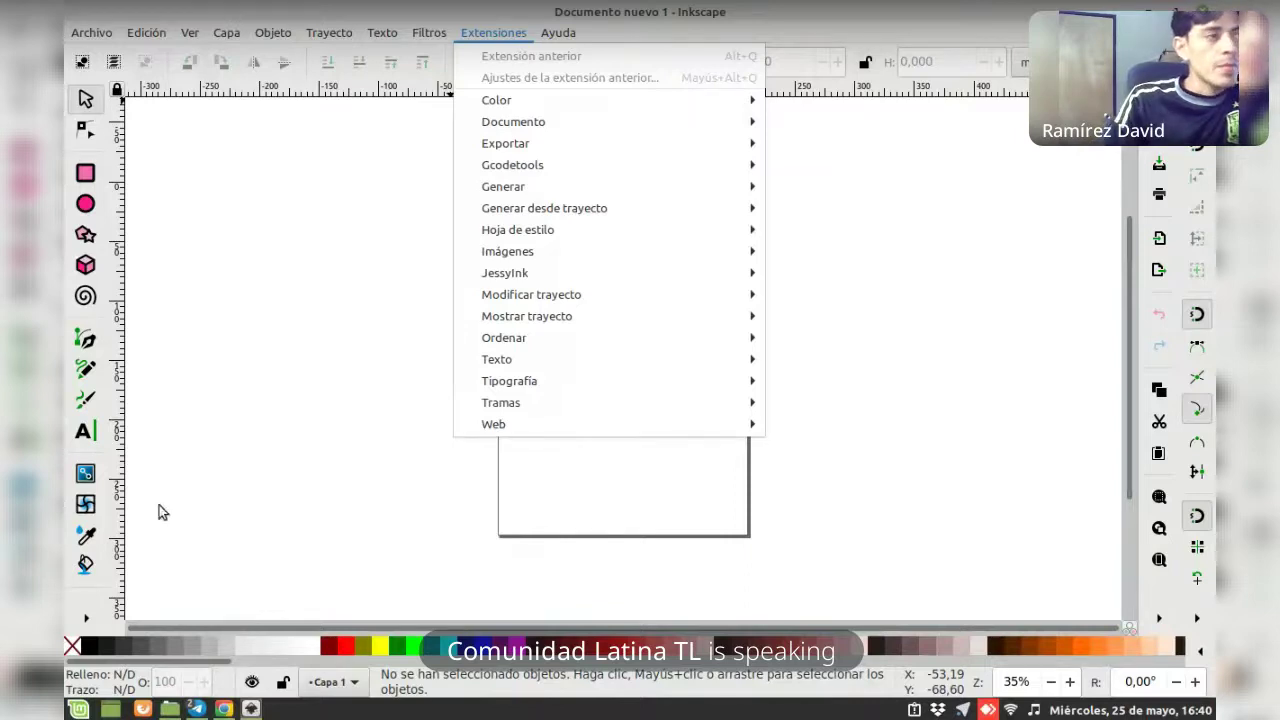
{"action": "left_click", "coordinate": [349, 342]}
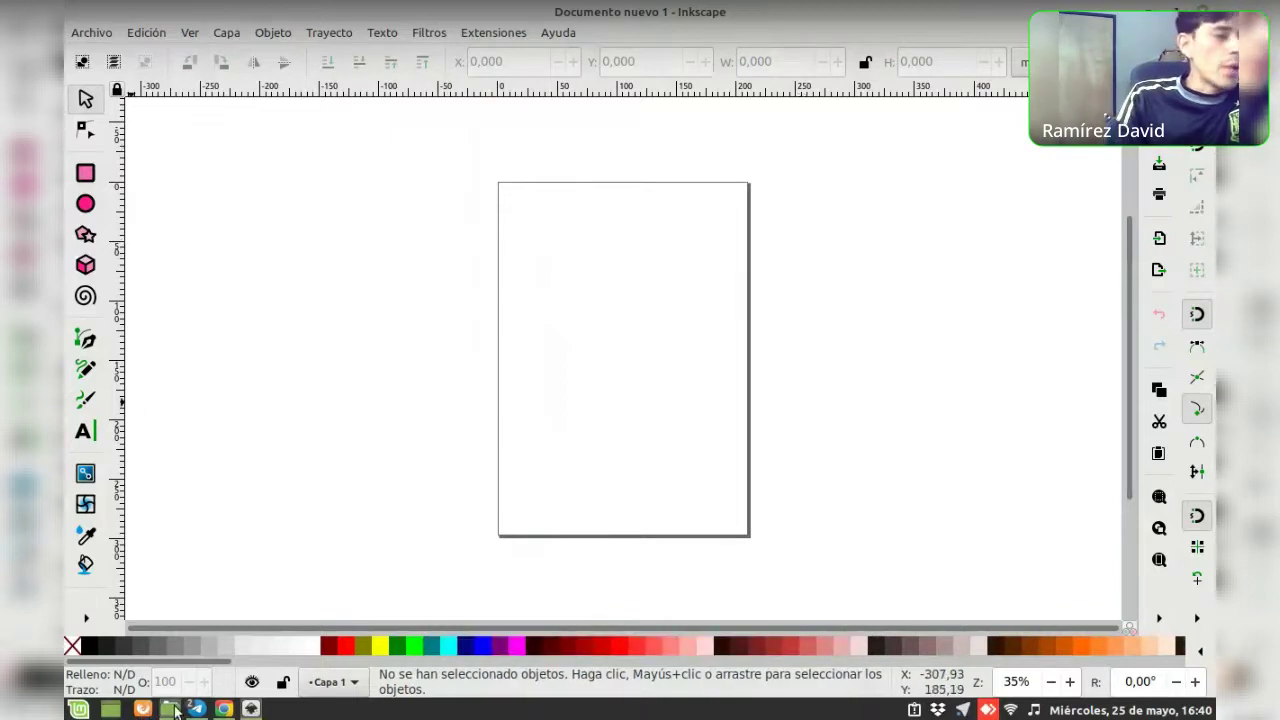
Bring up Nemo and reopen taller.svg from the taller sozi folder in Inkscape
{"action": "left_click", "coordinate": [1268, 12]}
{"action": "left_click", "coordinate": [457, 393]}
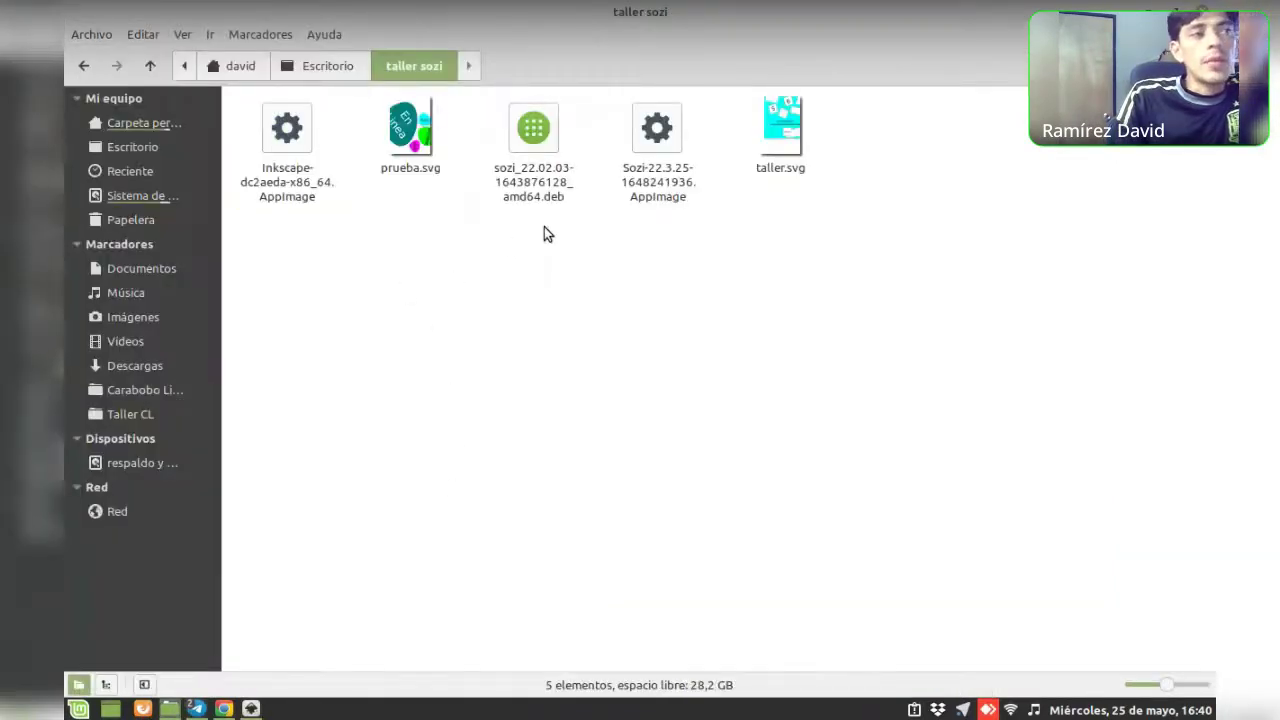
{"action": "left_click", "coordinate": [790, 143]}
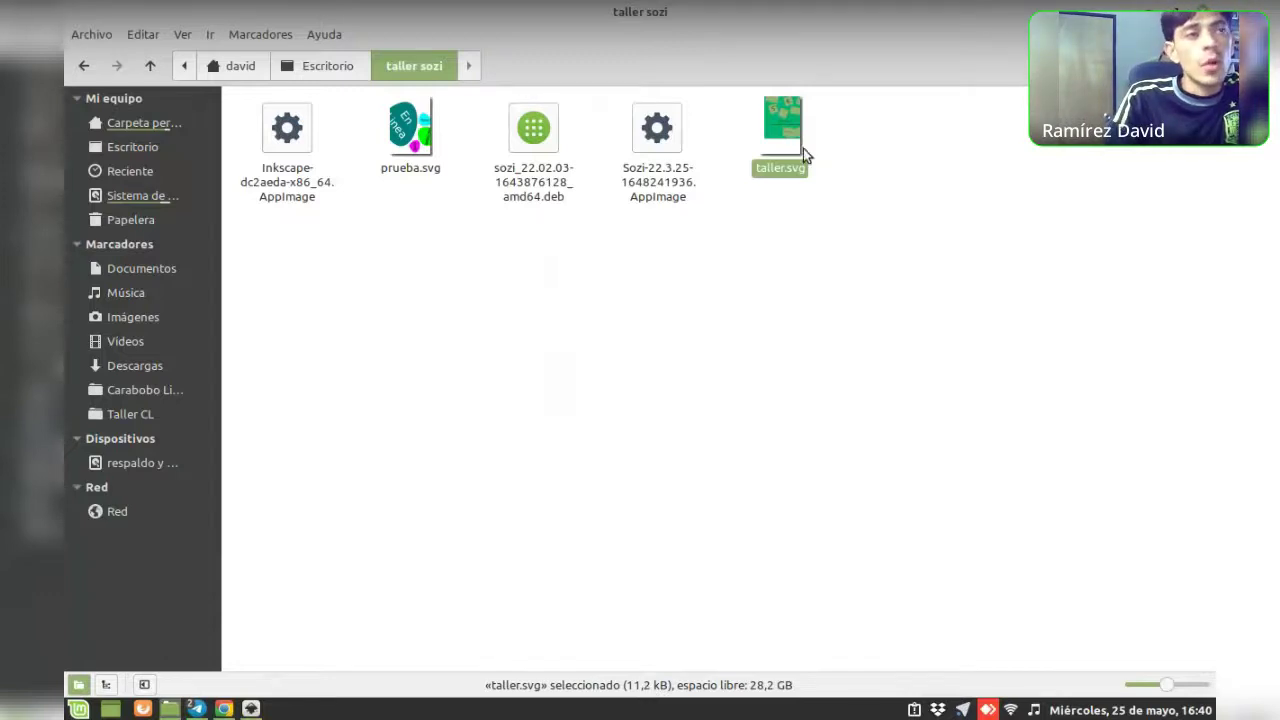
{"action": "double_click", "coordinate": [789, 127]}
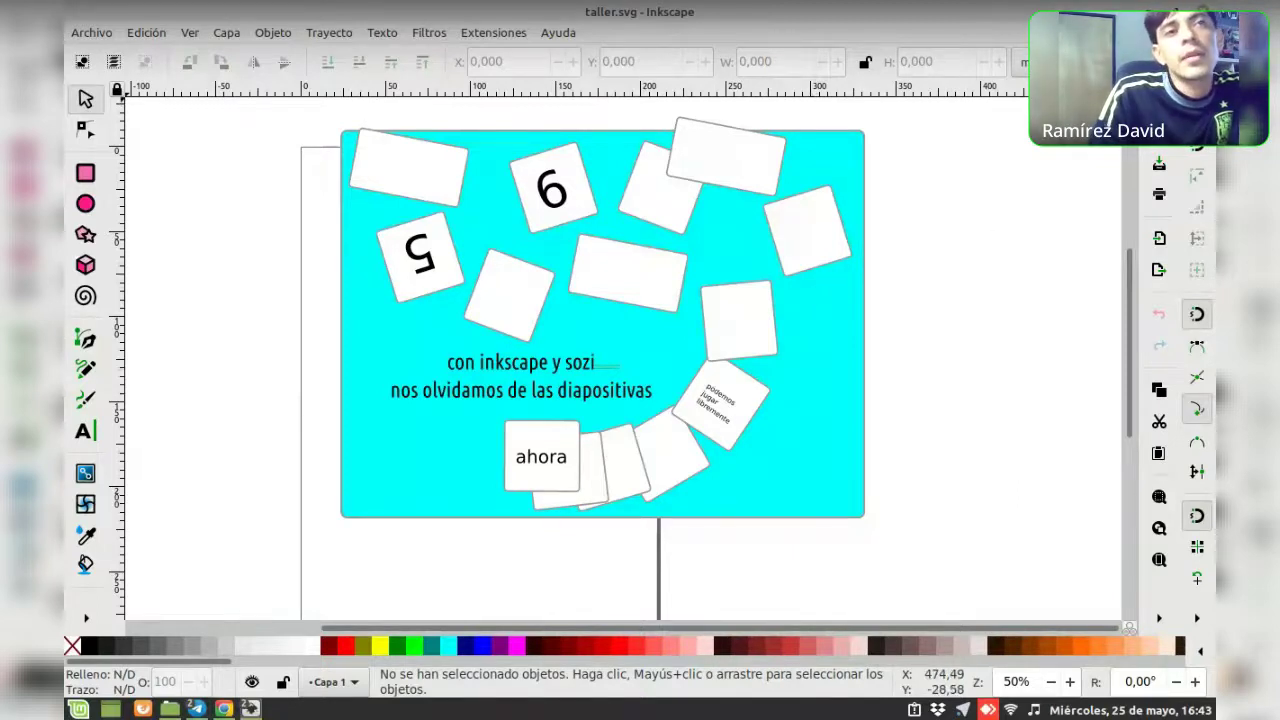
Cycle through the file manager and blank Inkscape windows, then show the desktop
{"action": "key", "text": "alt+Tab"}
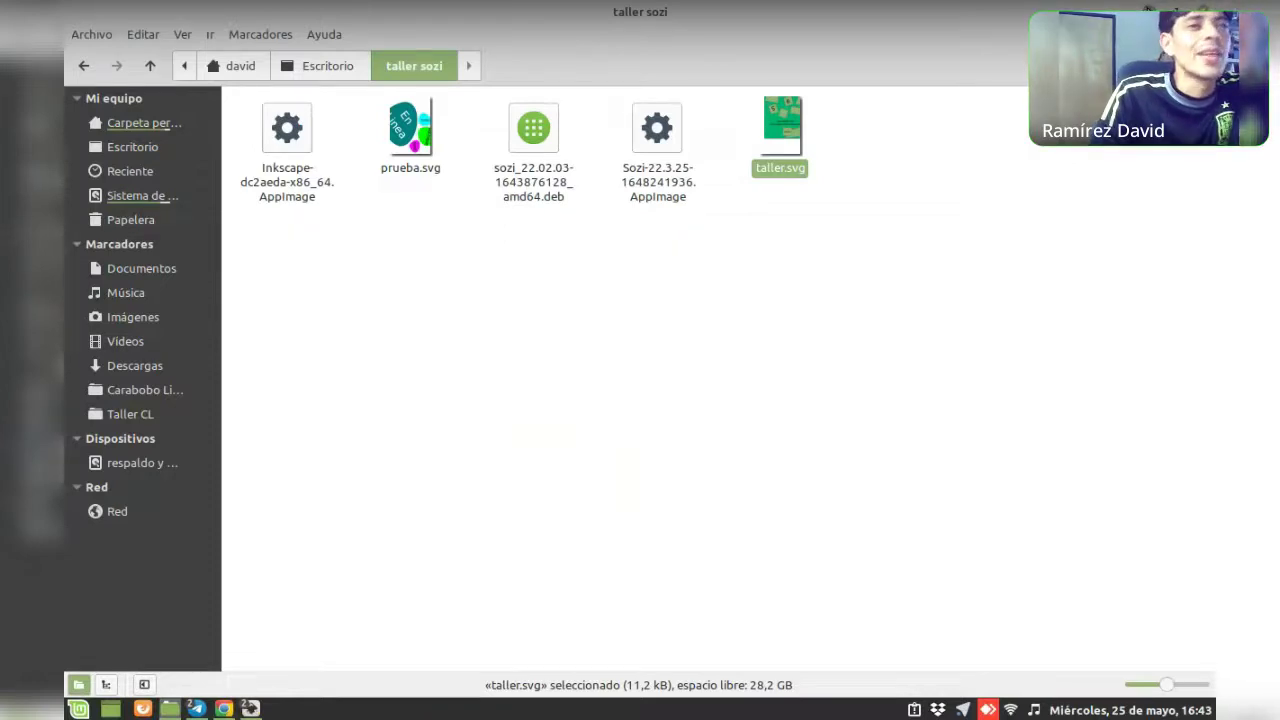
{"action": "key", "text": "alt+Tab"}
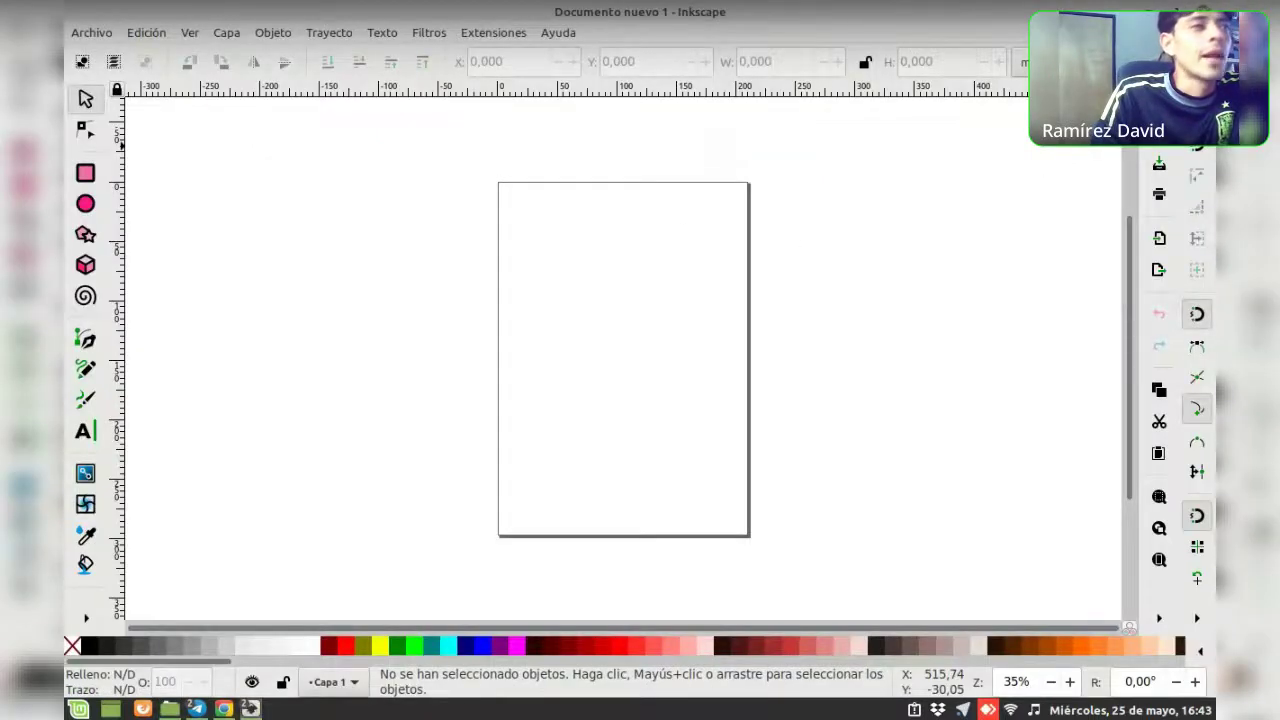
{"action": "key", "text": "super+d"}
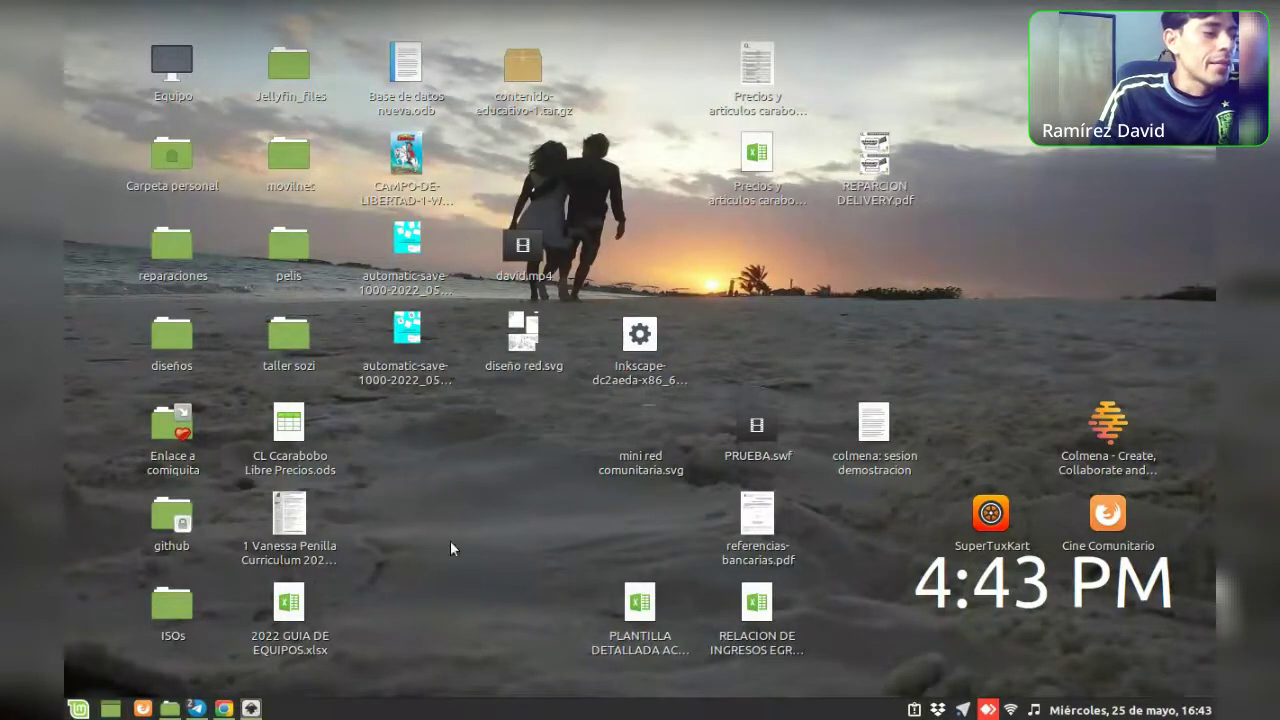
{"action": "left_click", "coordinate": [72, 710]}
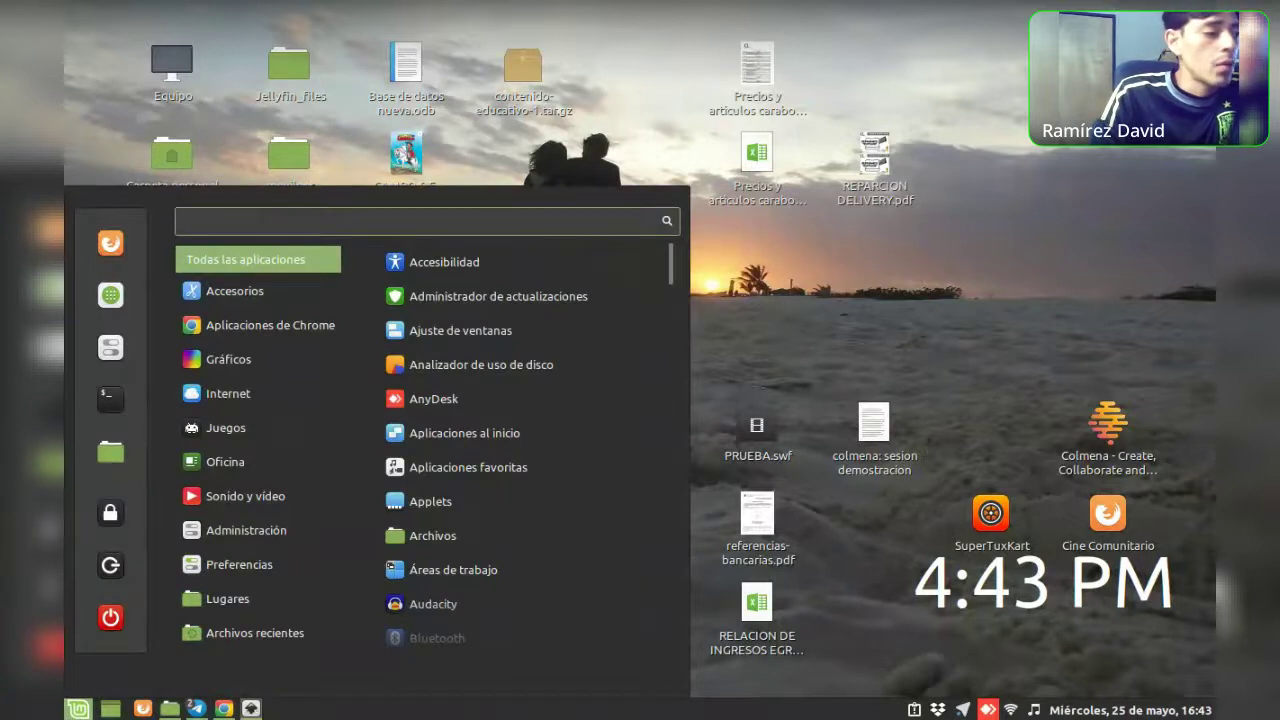
Return to taller.svg in Inkscape, check the Extensiones menu, then hide it to the desktop
{"action": "left_click", "coordinate": [251, 708]}
{"action": "left_click", "coordinate": [477, 38]}
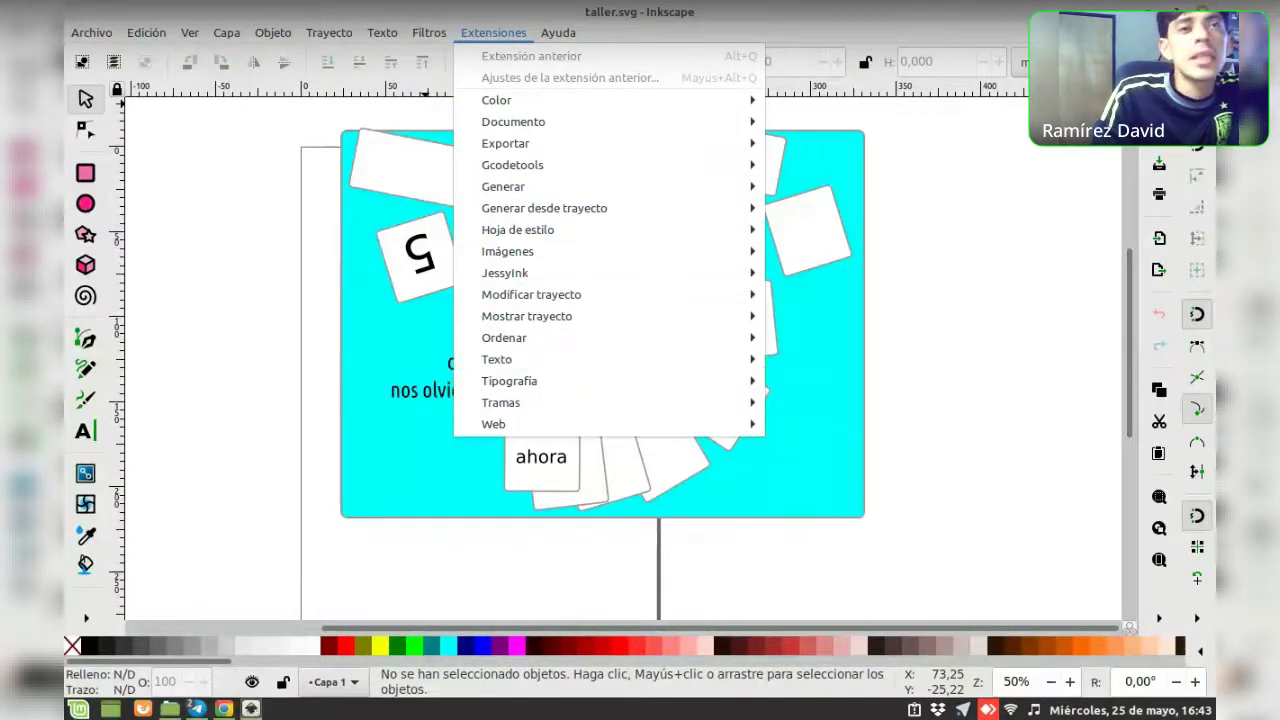
{"action": "key", "text": "Escape"}
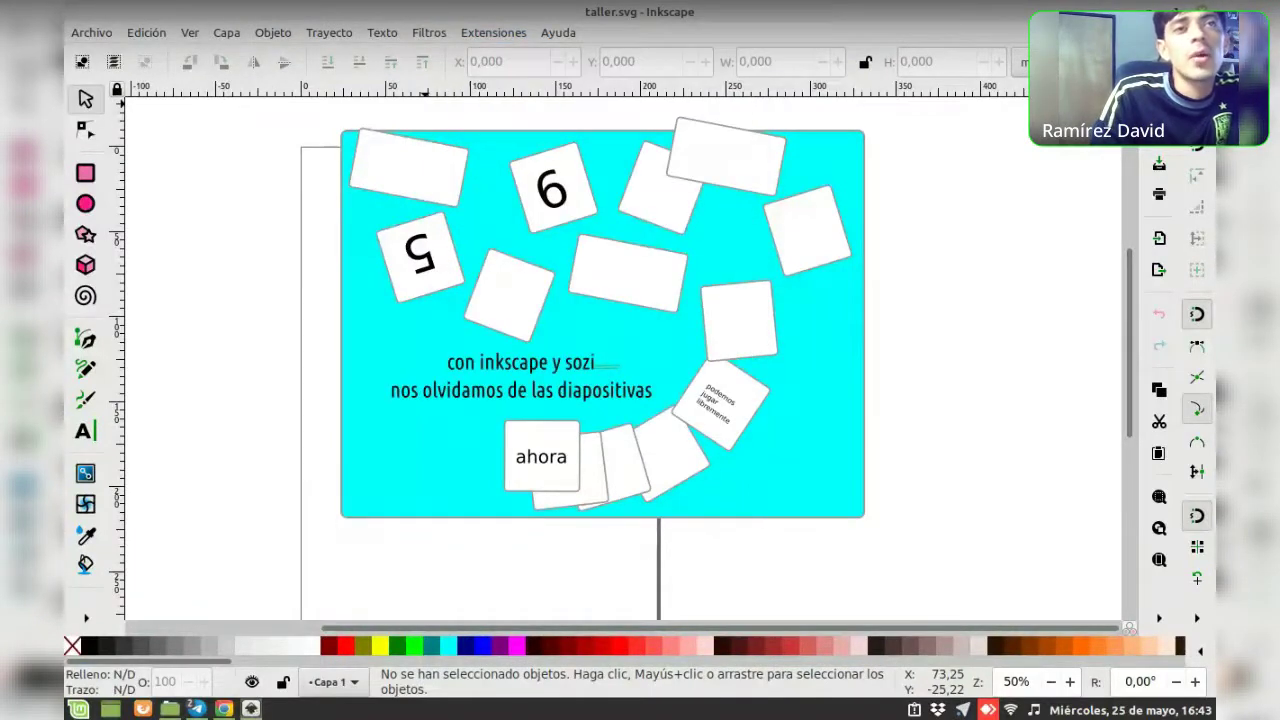
{"action": "key", "text": "super+d"}
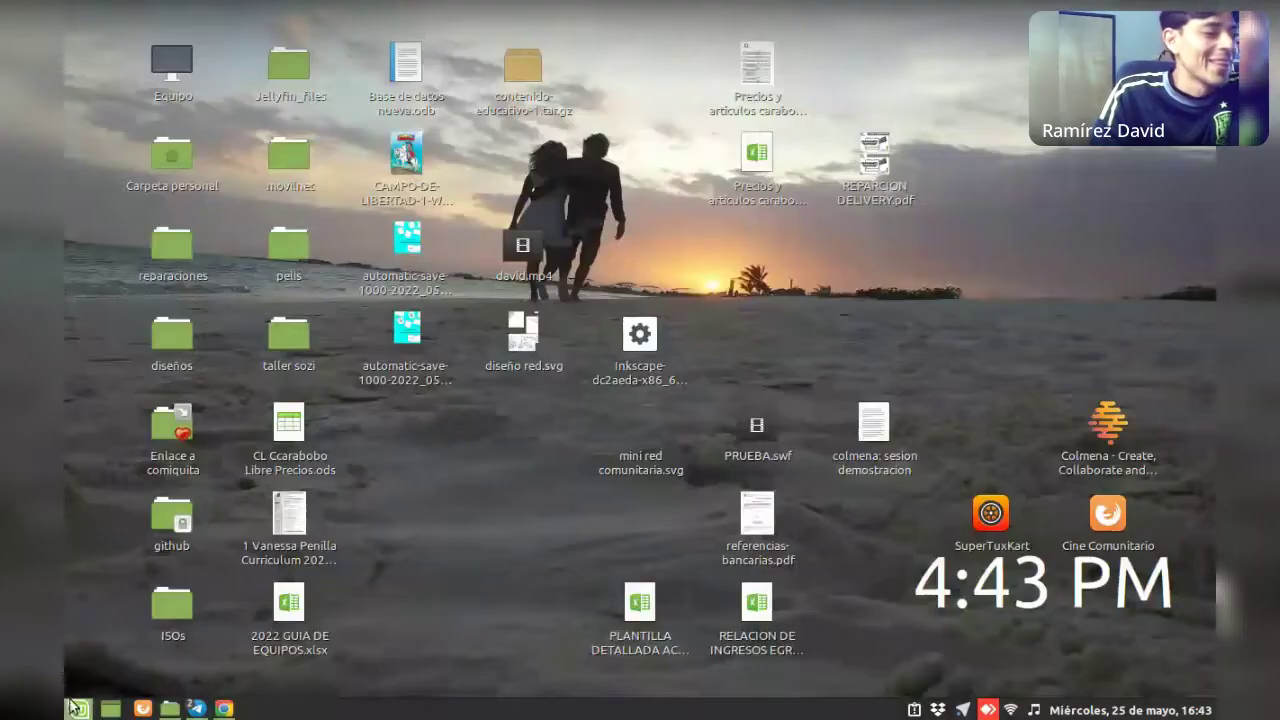
Start sozi from the Gráficos category of the Mint menu
{"action": "left_click", "coordinate": [70, 706]}
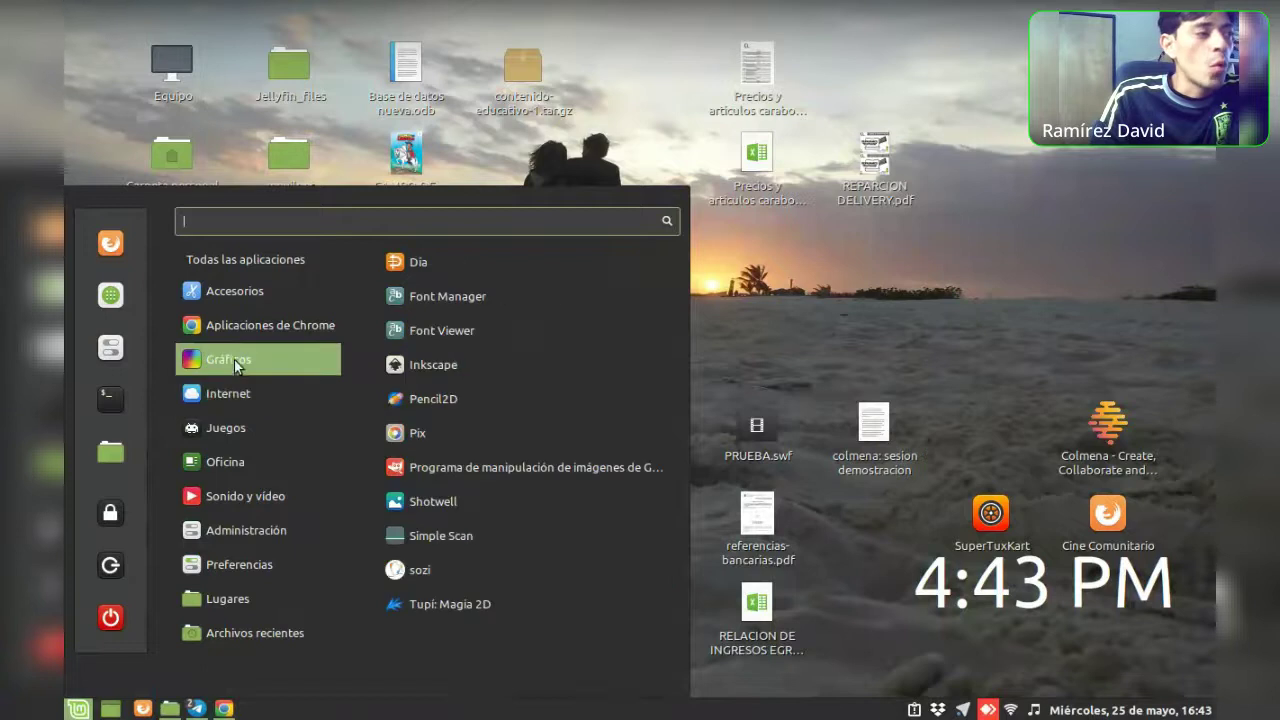
{"action": "mouse_move", "coordinate": [258, 359]}
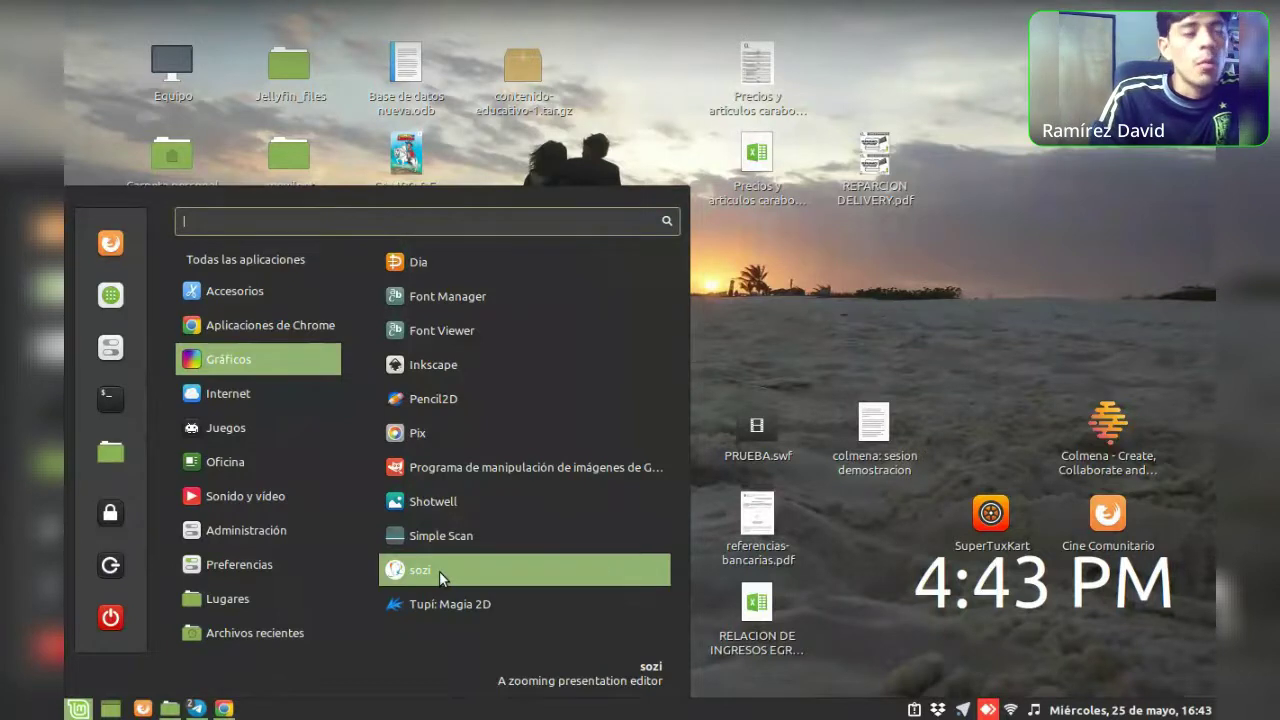
{"action": "left_click", "coordinate": [438, 580]}
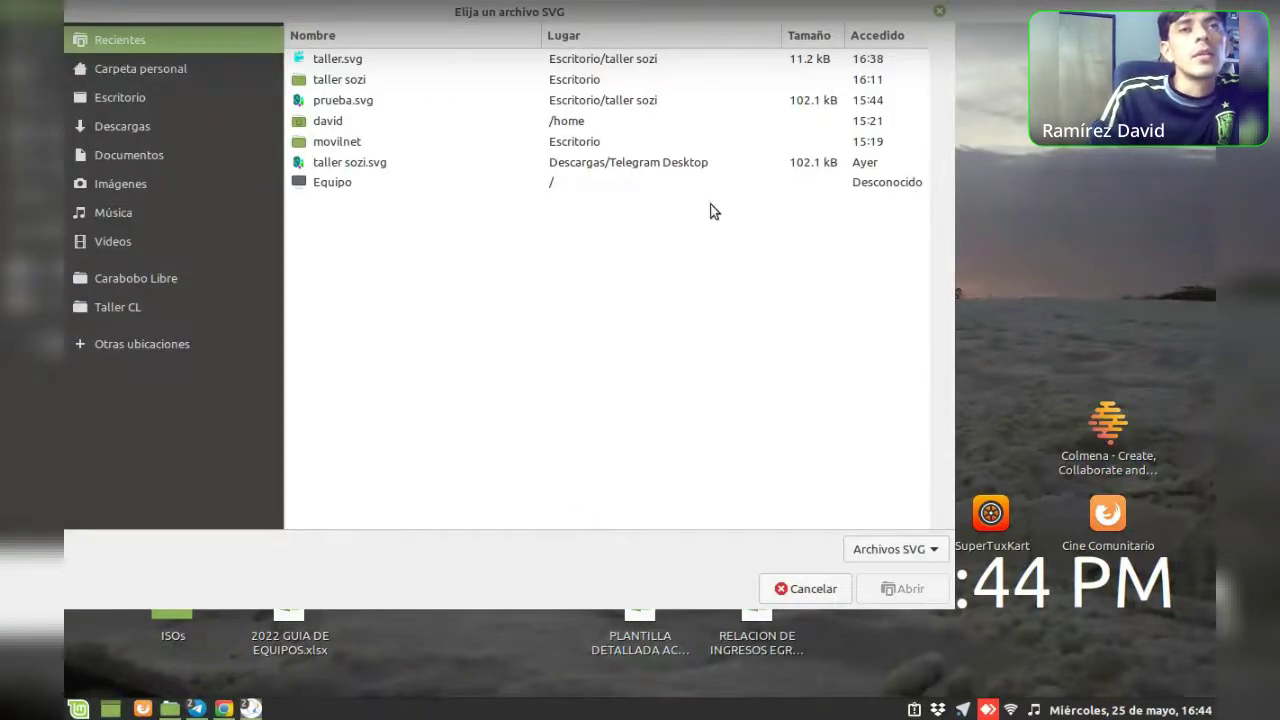
Reposition the 'Elija un archivo SVG' file chooser on screen by its title bar
{"action": "mouse_move", "coordinate": [670, 20]}
{"action": "left_mouse_down"}
{"action": "mouse_move", "coordinate": [724, 65]}
{"action": "mouse_move", "coordinate": [839, 75]}
{"action": "mouse_move", "coordinate": [644, 39]}
{"action": "mouse_move", "coordinate": [596, 44]}
{"action": "left_mouse_up"}
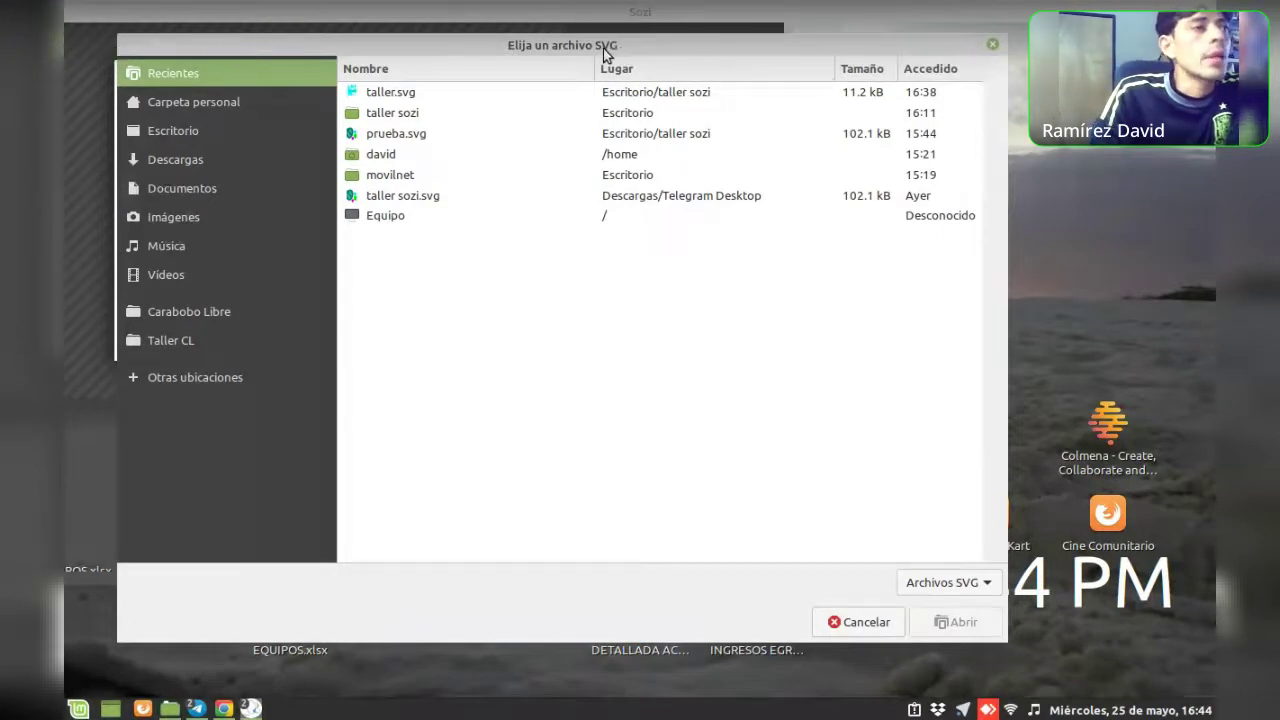
{"action": "mouse_move", "coordinate": [605, 52]}
{"action": "left_mouse_down"}
{"action": "mouse_move", "coordinate": [677, 84]}
{"action": "mouse_move", "coordinate": [712, 456]}
{"action": "mouse_move", "coordinate": [759, 585]}
{"action": "mouse_move", "coordinate": [731, 566]}
{"action": "mouse_move", "coordinate": [743, 174]}
{"action": "mouse_move", "coordinate": [727, 62]}
{"action": "left_mouse_up"}
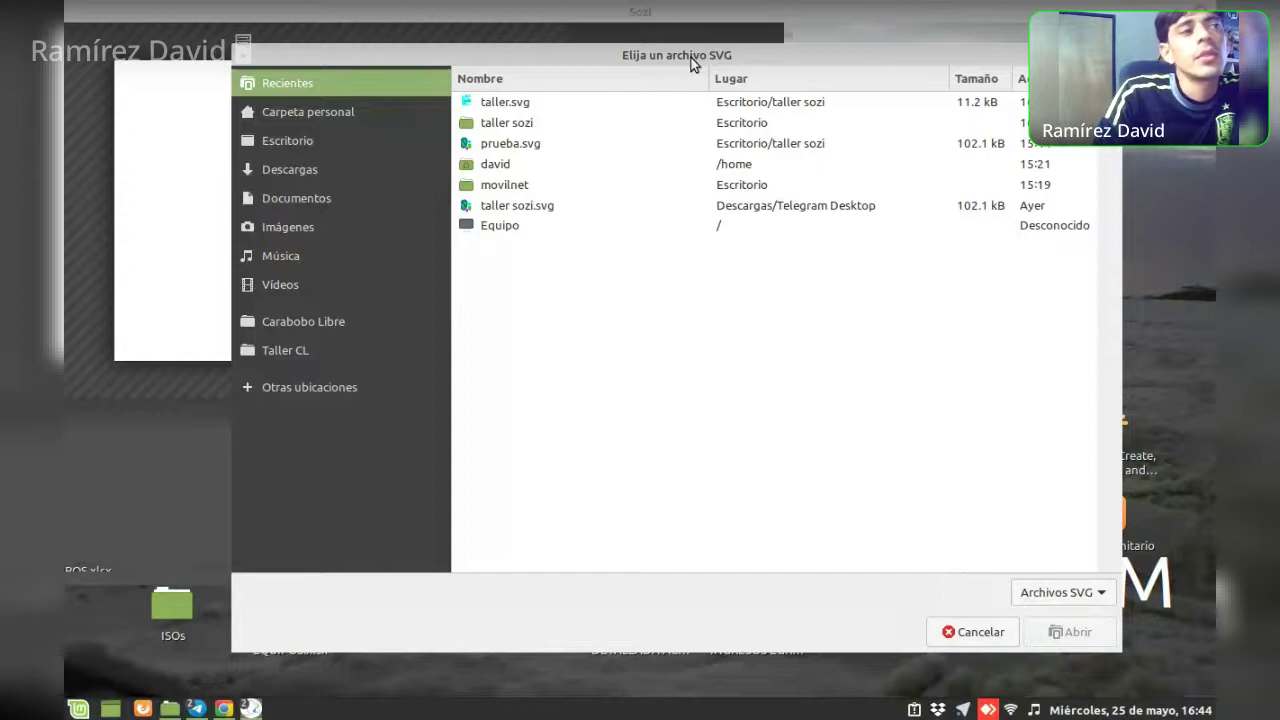
{"action": "left_click_drag", "start_coordinate": [703, 55], "coordinate": [715, 59]}
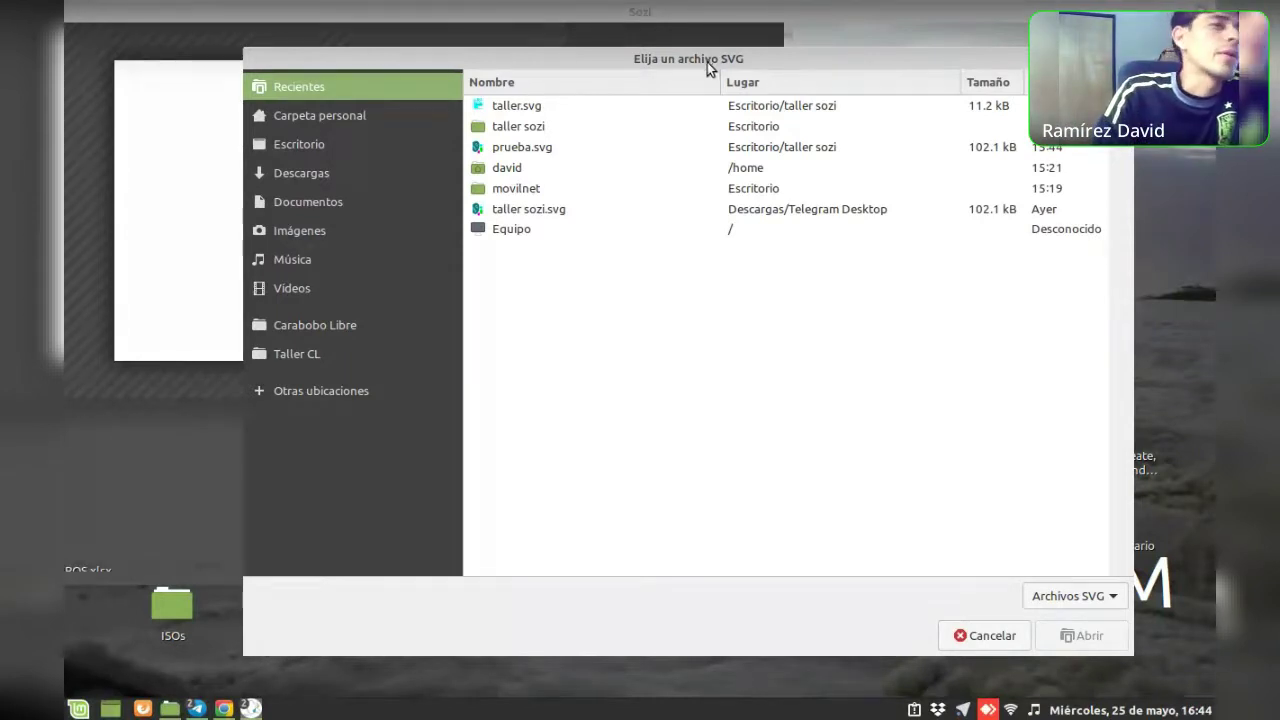
{"action": "left_click_drag", "start_coordinate": [707, 60], "coordinate": [684, 62]}
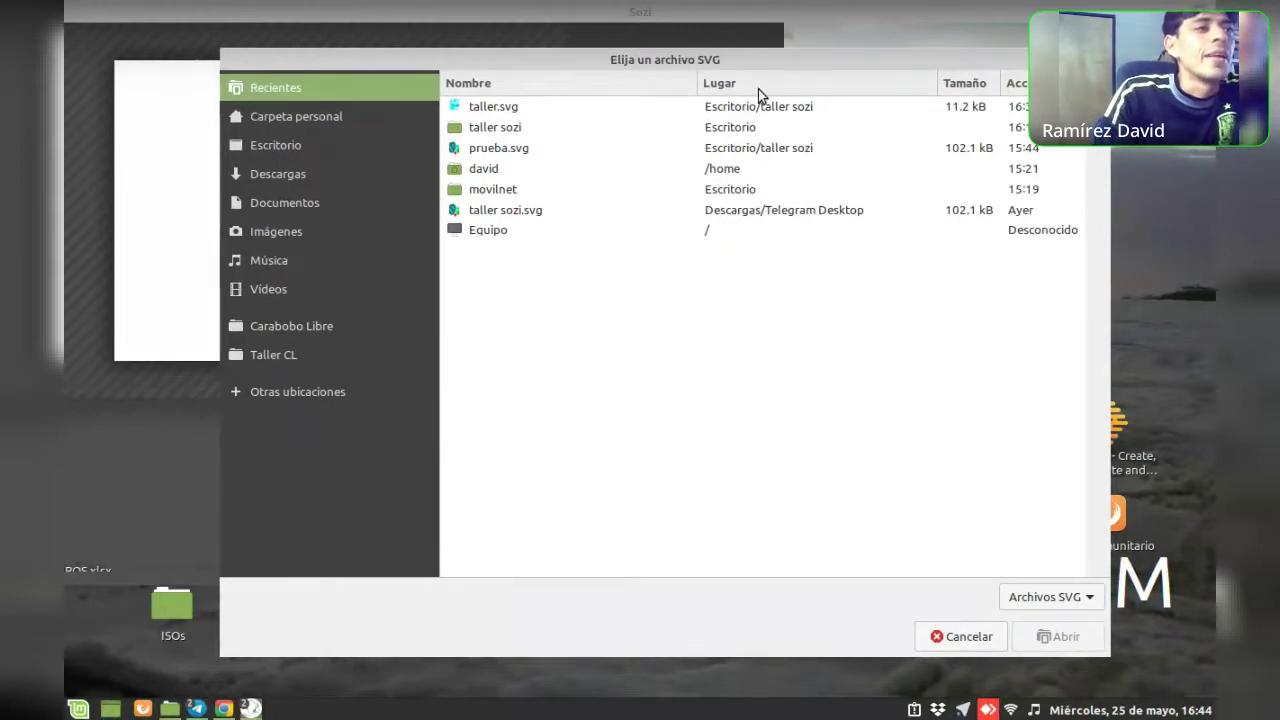
{"action": "mouse_move", "coordinate": [683, 57]}
{"action": "left_mouse_down"}
{"action": "mouse_move", "coordinate": [678, 43]}
{"action": "mouse_move", "coordinate": [629, 33]}
{"action": "left_mouse_up"}
{"action": "key", "text": "Escape"}
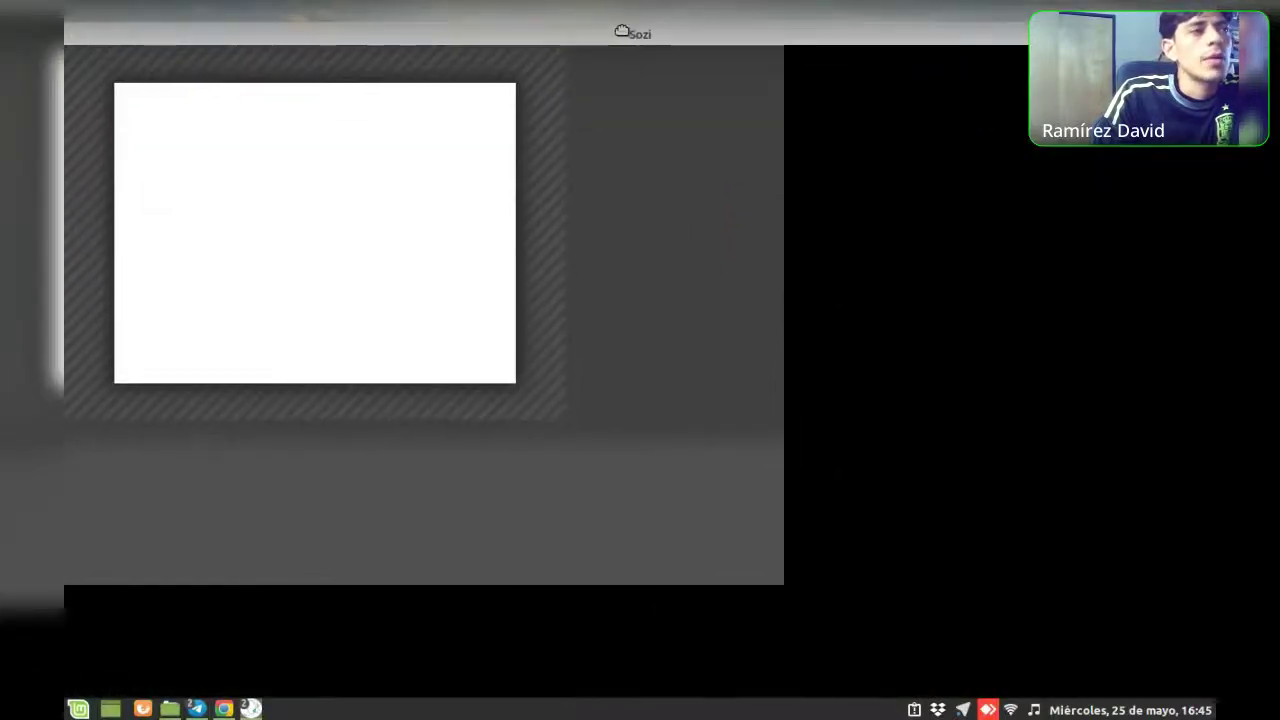
{"action": "left_click_drag", "start_coordinate": [629, 33], "coordinate": [647, 56]}
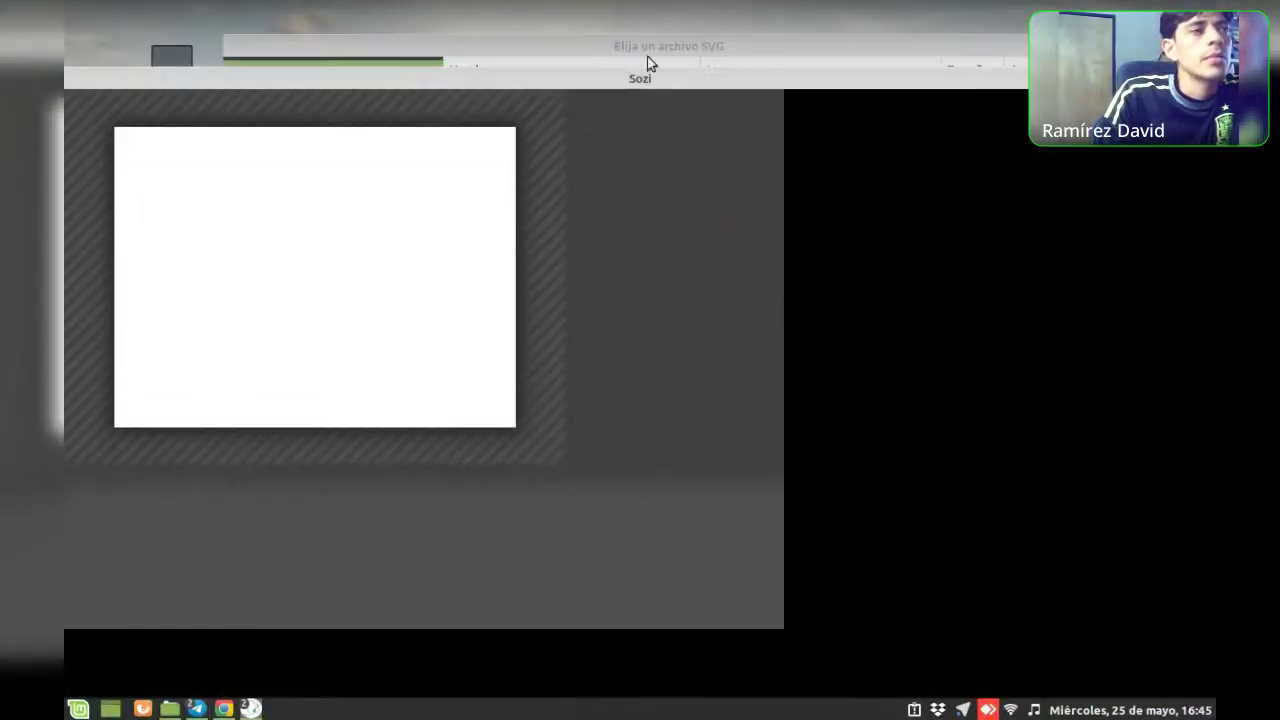
{"action": "left_click", "coordinate": [490, 77]}
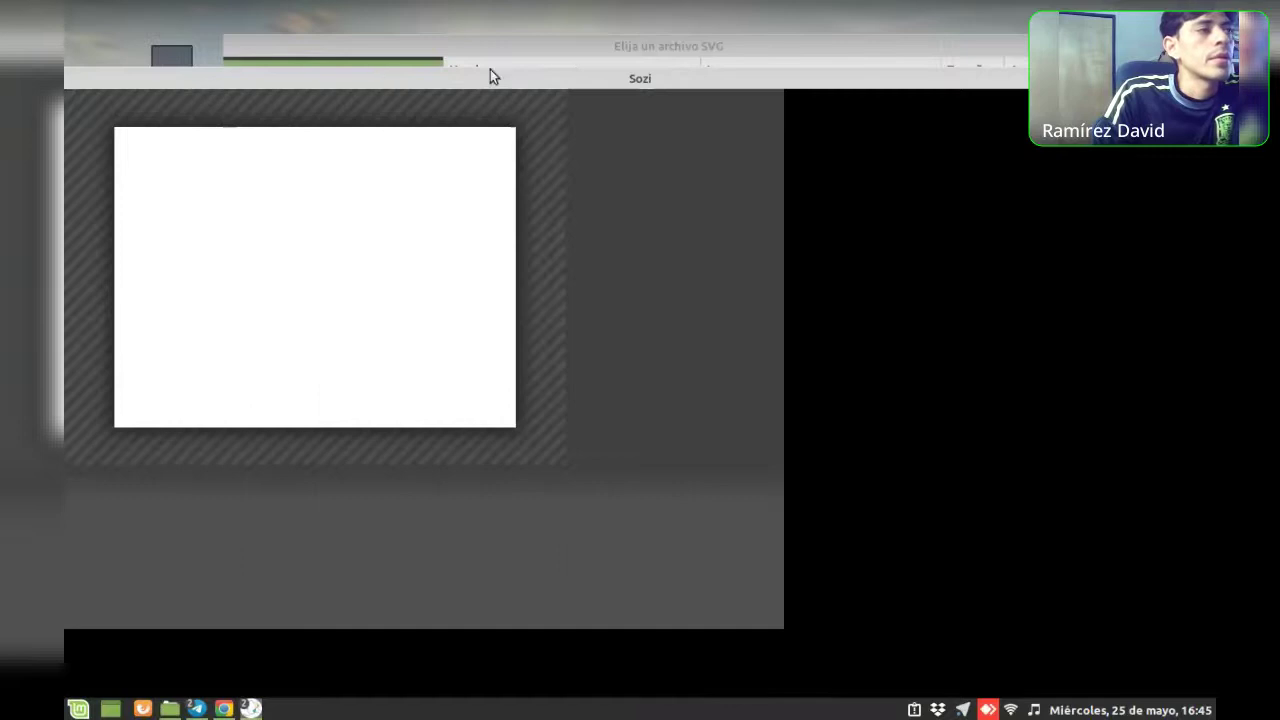
{"action": "left_click", "coordinate": [609, 42]}
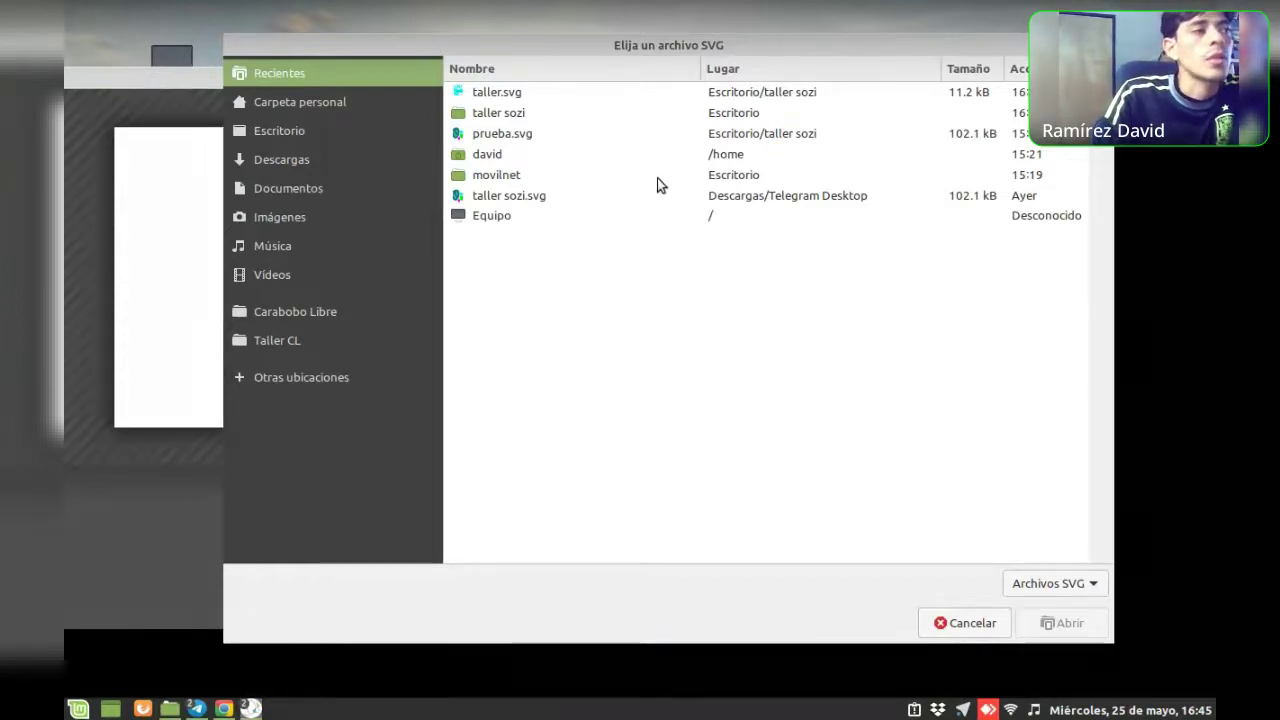
Open taller.svg from the 'taller sozi' folder on Escritorio
{"action": "left_click", "coordinate": [282, 133]}
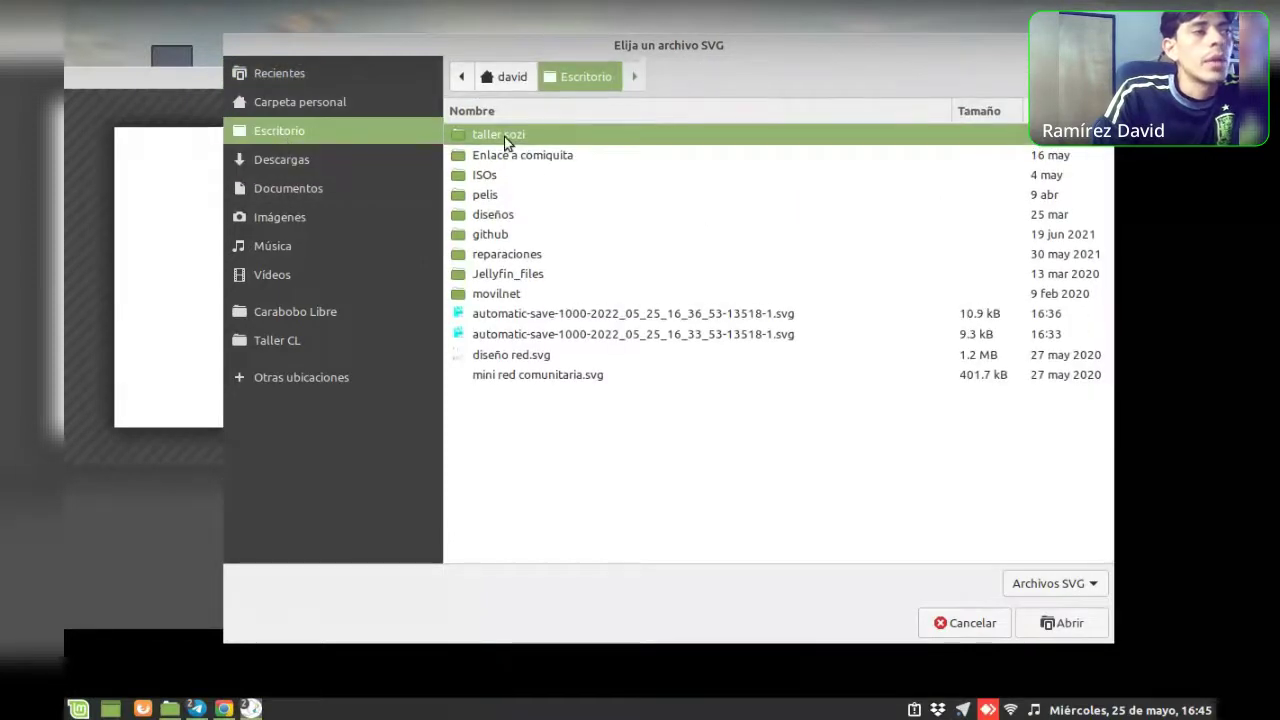
{"action": "double_click", "coordinate": [504, 136]}
{"action": "left_click", "coordinate": [504, 158]}
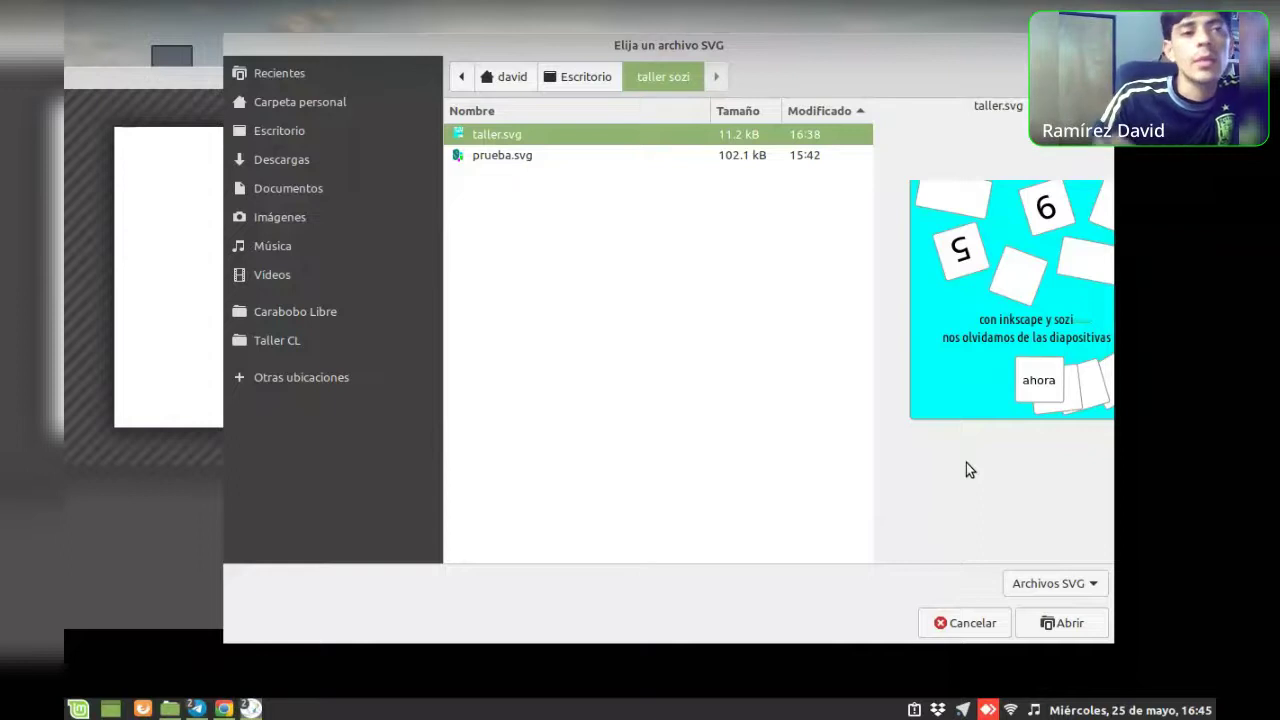
{"action": "left_click", "coordinate": [1065, 623]}
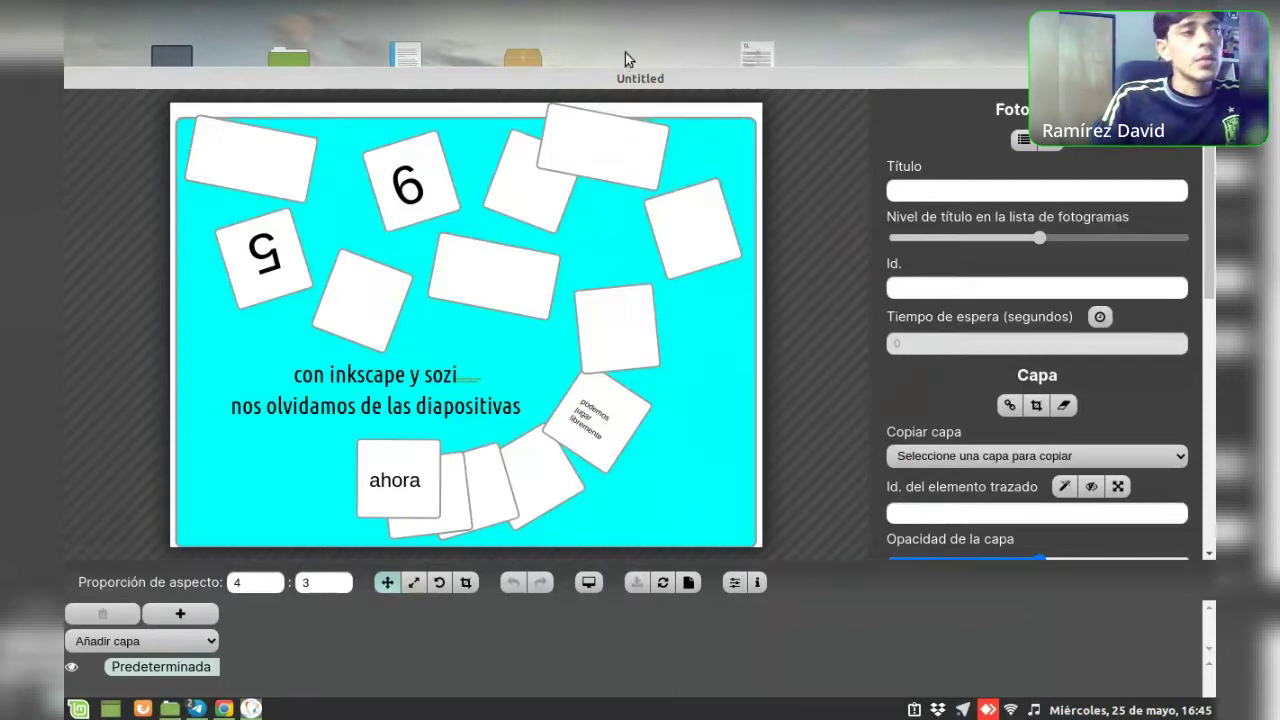
Drag the Sozi editor window up to the top edge of the screen
{"action": "left_click_drag", "start_coordinate": [642, 86], "coordinate": [651, 46]}
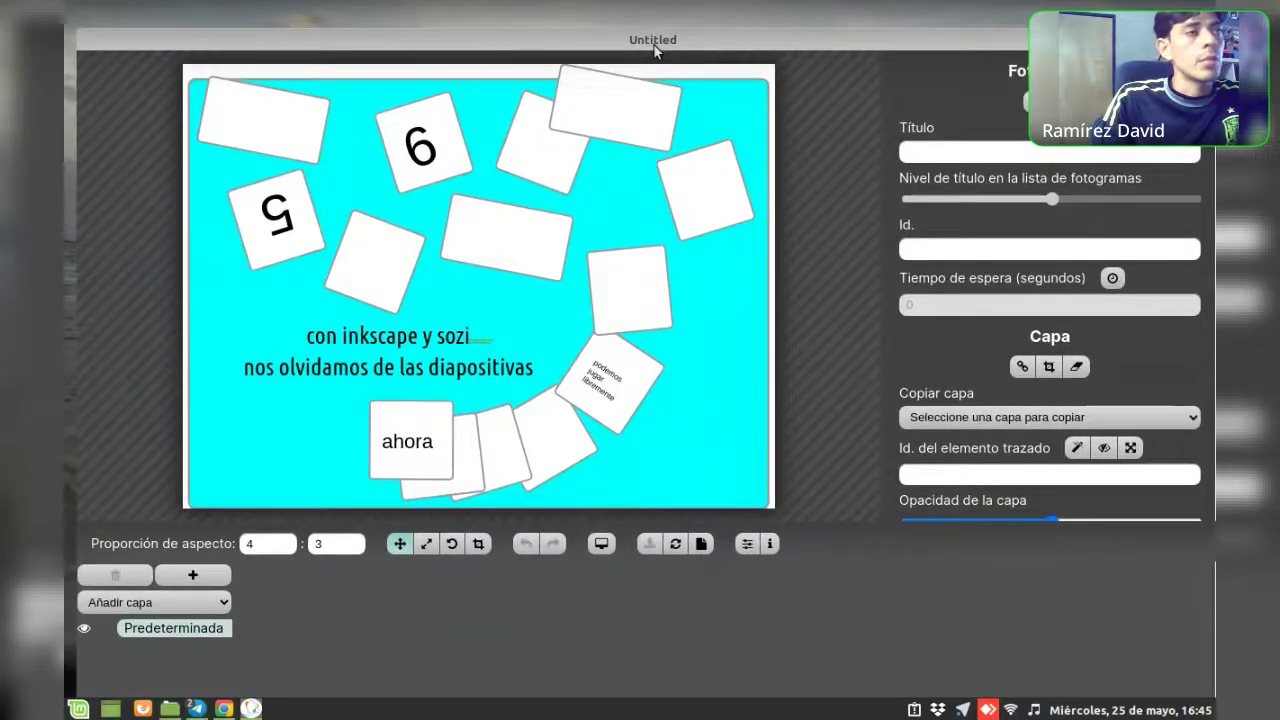
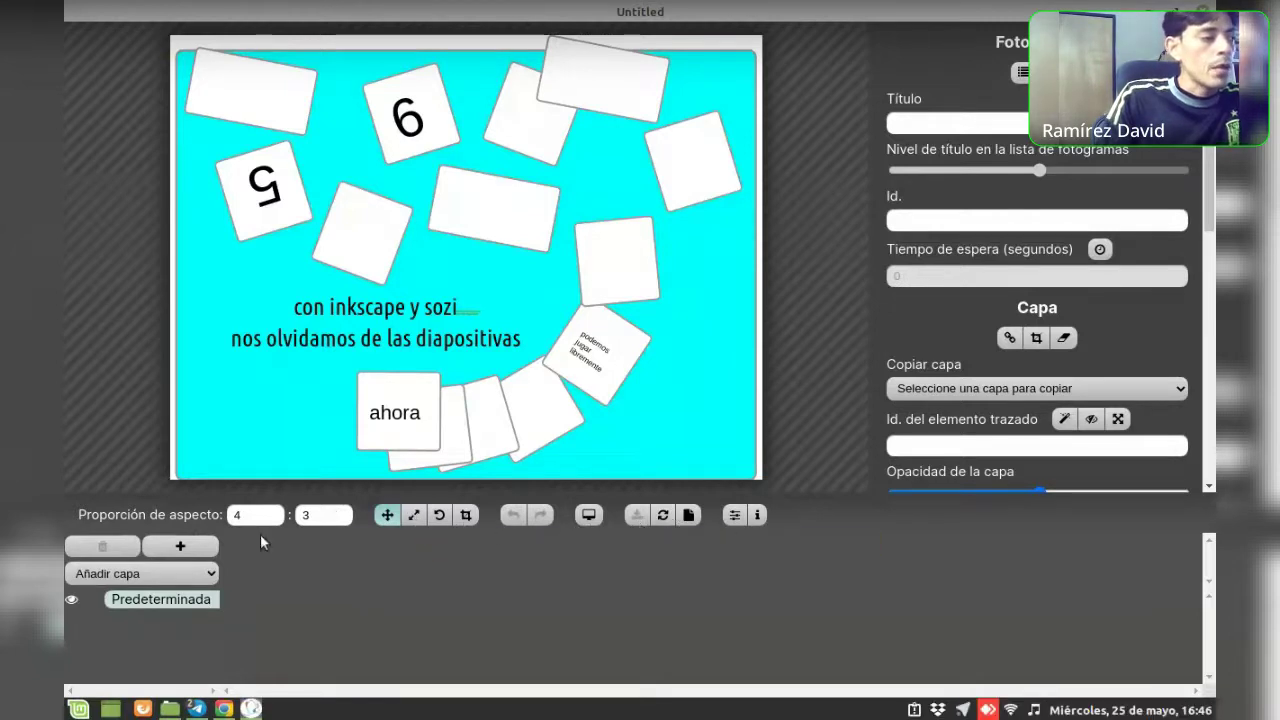
Create the presentation's first two frames
{"action": "left_click", "coordinate": [182, 549]}
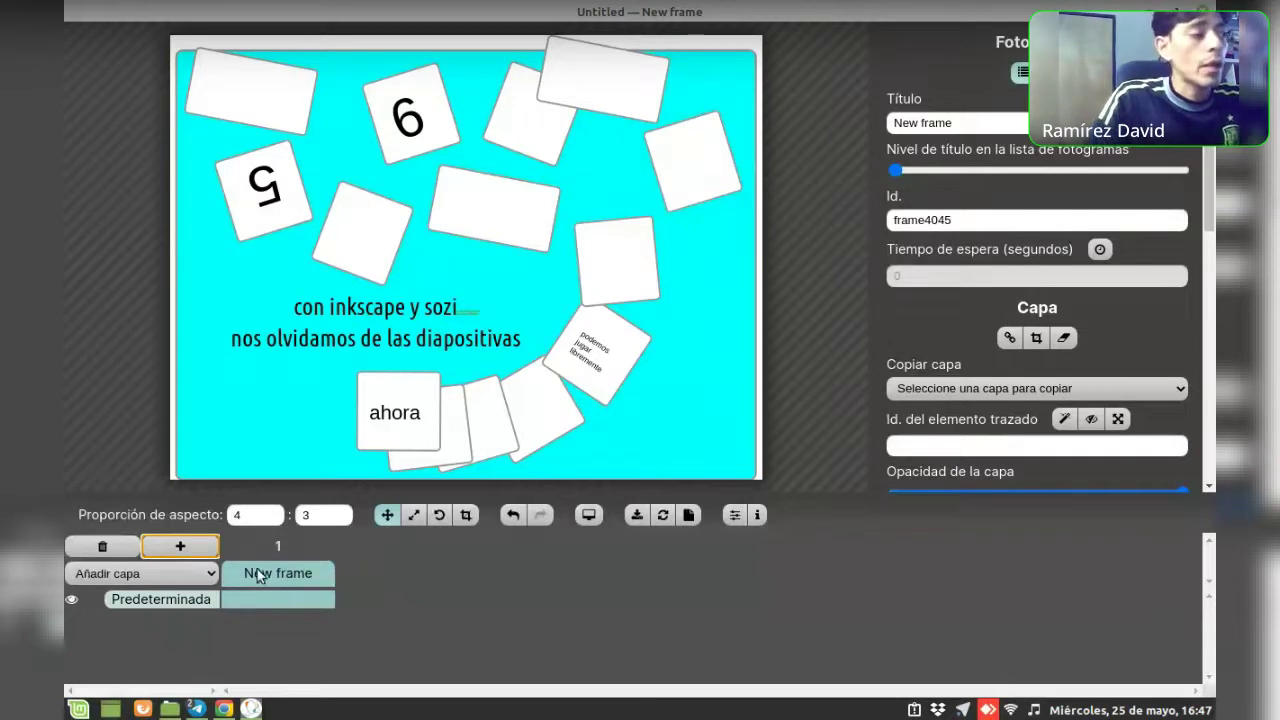
{"action": "left_click", "coordinate": [180, 550]}
Add three more frames to reach six in total, then return to frame 1
{"action": "left_click", "coordinate": [180, 550]}
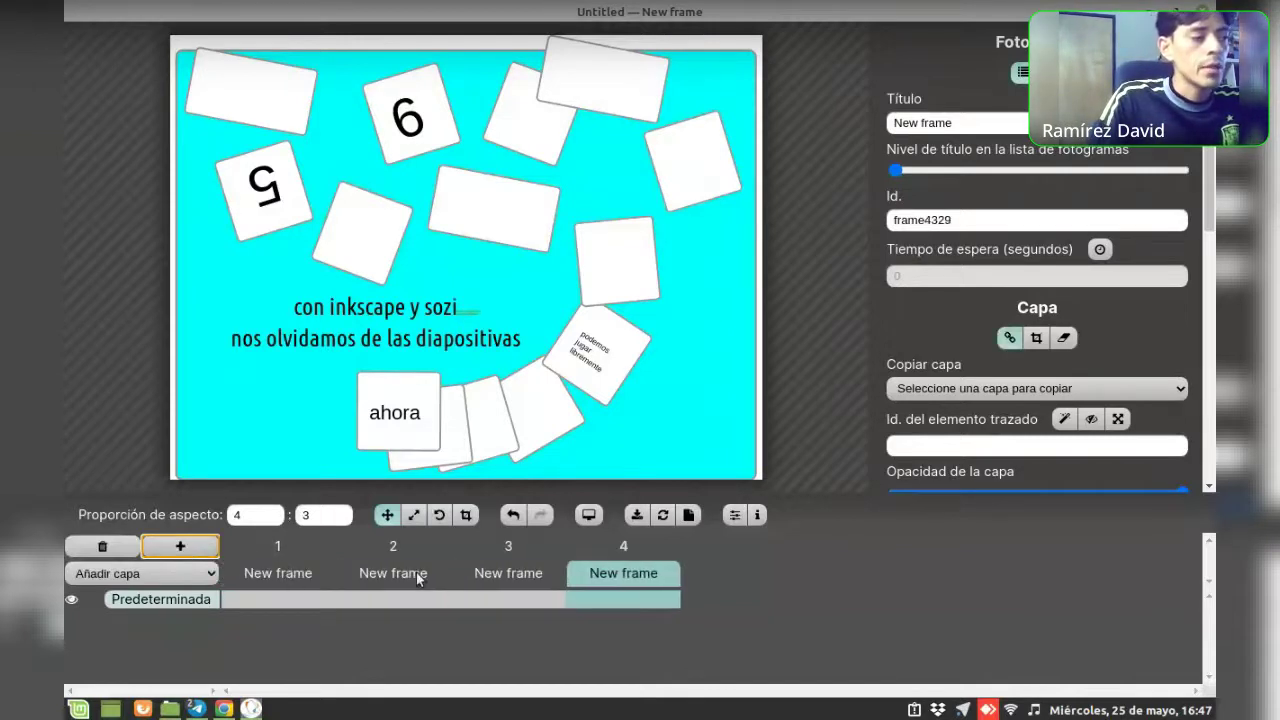
{"action": "left_click", "coordinate": [182, 550]}
{"action": "left_click", "coordinate": [182, 550]}
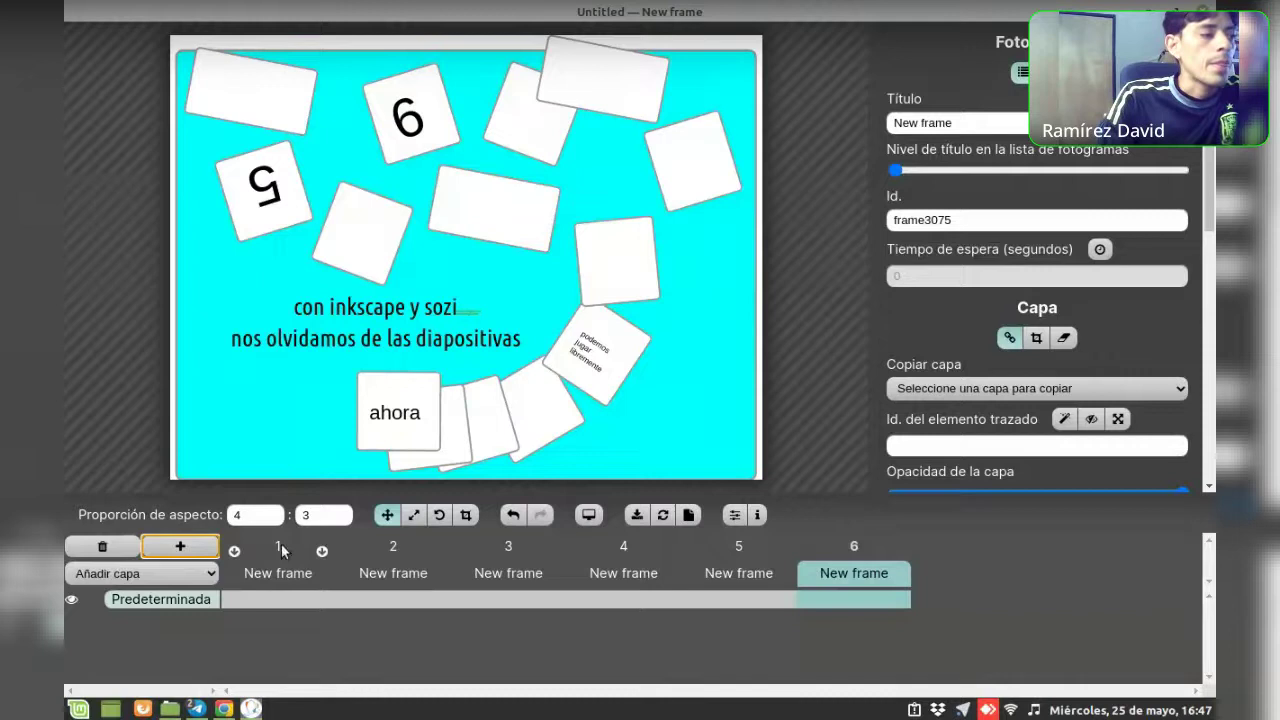
{"action": "mouse_move", "coordinate": [278, 573]}
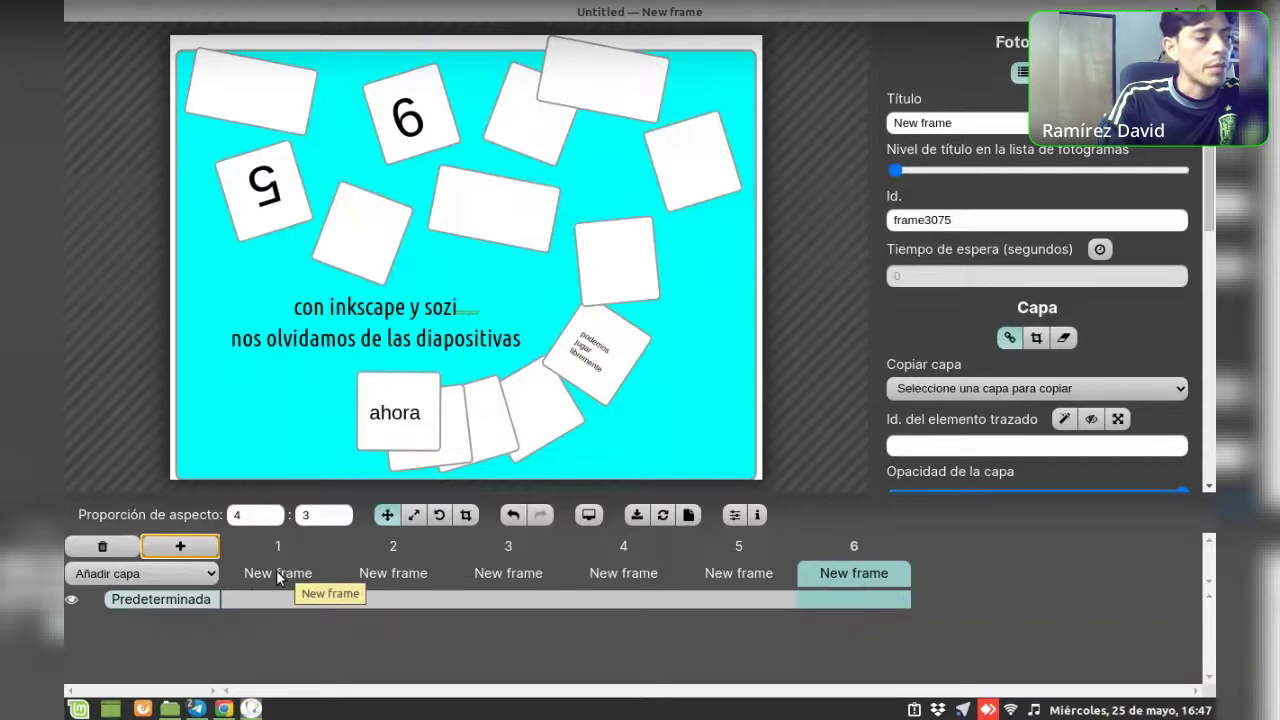
{"action": "left_click", "coordinate": [277, 572]}
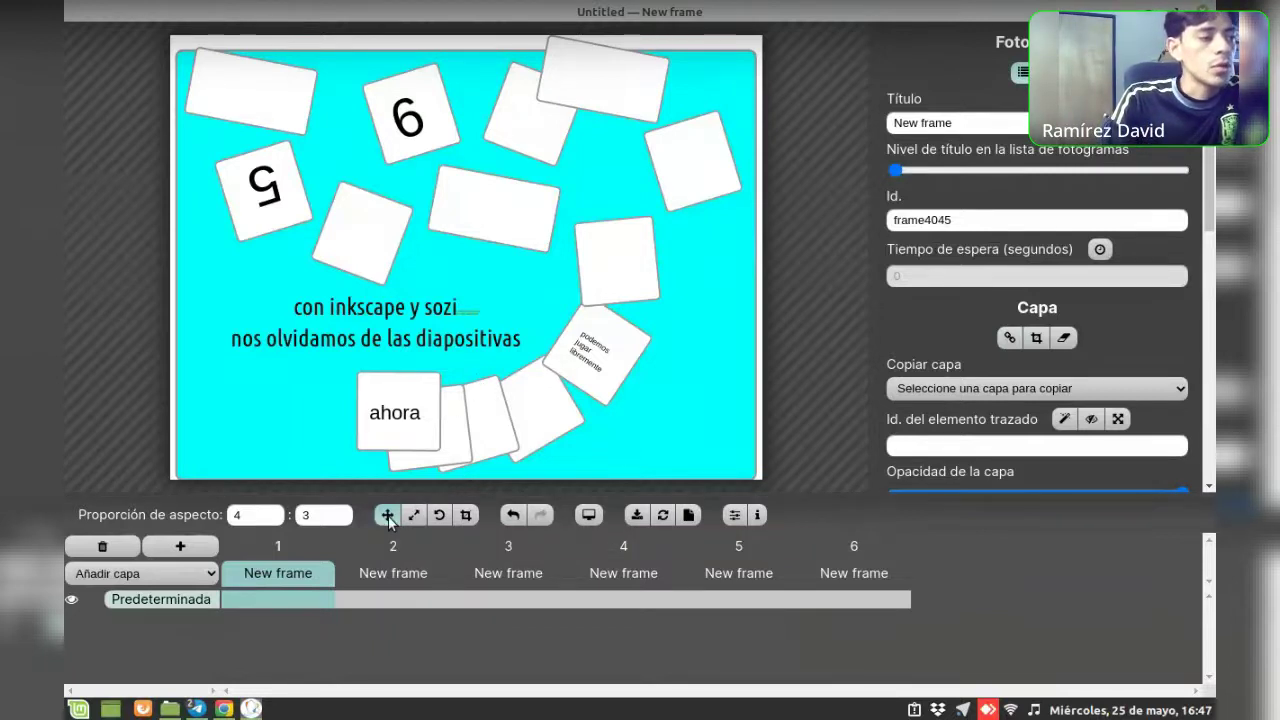
Pan and zoom frame 1 onto 'con inkscape y sozi nos olvidamos de las diapositivas', with the ahora card below
{"action": "left_click_drag", "start_coordinate": [380, 329], "coordinate": [417, 334]}
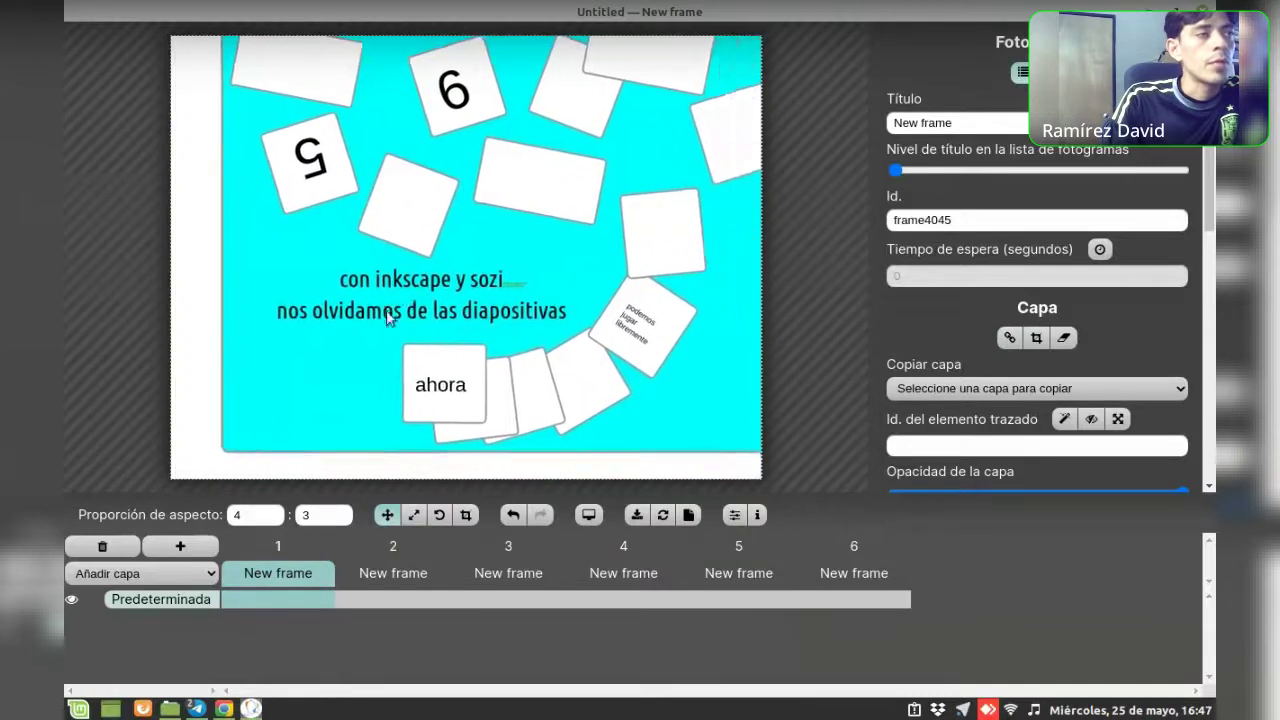
{"action": "mouse_move", "coordinate": [417, 334]}
{"action": "left_mouse_down"}
{"action": "mouse_move", "coordinate": [491, 368]}
{"action": "mouse_move", "coordinate": [478, 326]}
{"action": "left_mouse_up"}
{"action": "scroll", "coordinate": [491, 368], "scroll_direction": "up", "scroll_amount": 2}
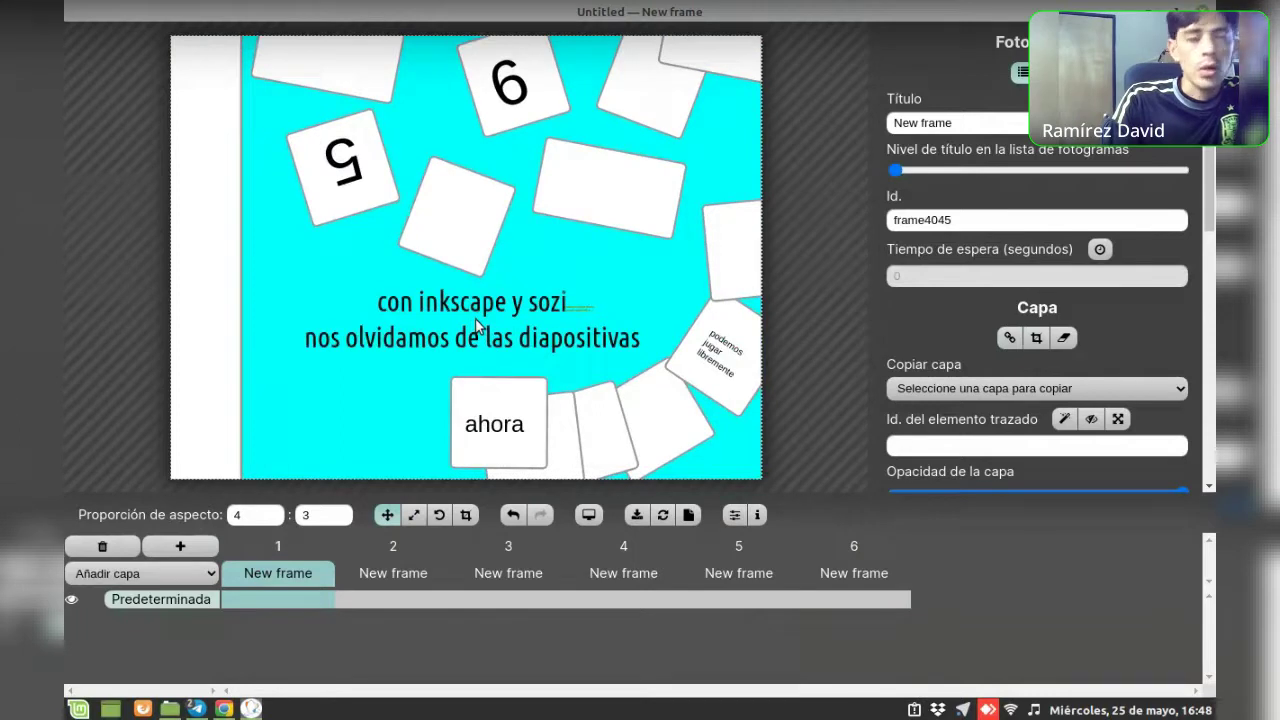
{"action": "scroll", "coordinate": [476, 326], "scroll_direction": "up", "scroll_amount": 2}
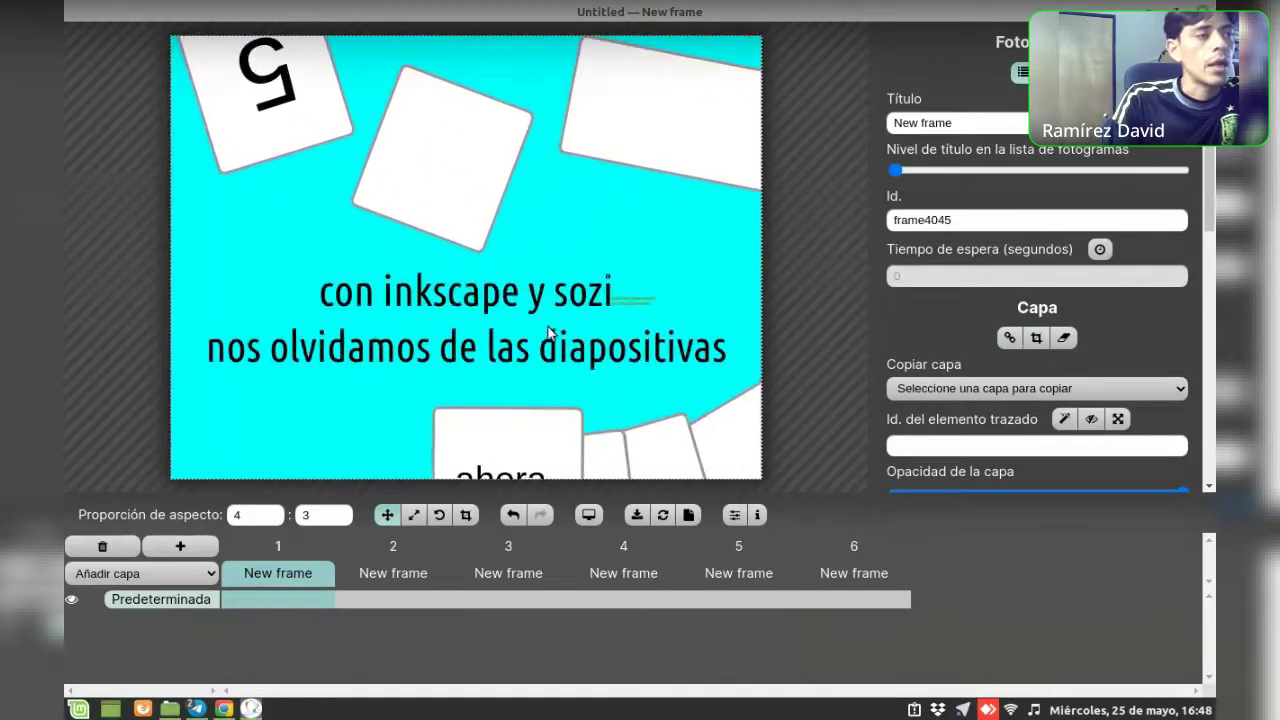
{"action": "mouse_move", "coordinate": [548, 332]}
{"action": "left_mouse_down"}
{"action": "mouse_move", "coordinate": [555, 282]}
{"action": "mouse_move", "coordinate": [565, 287]}
{"action": "left_mouse_up"}
{"action": "scroll", "coordinate": [555, 282], "scroll_direction": "up", "scroll_amount": 1}
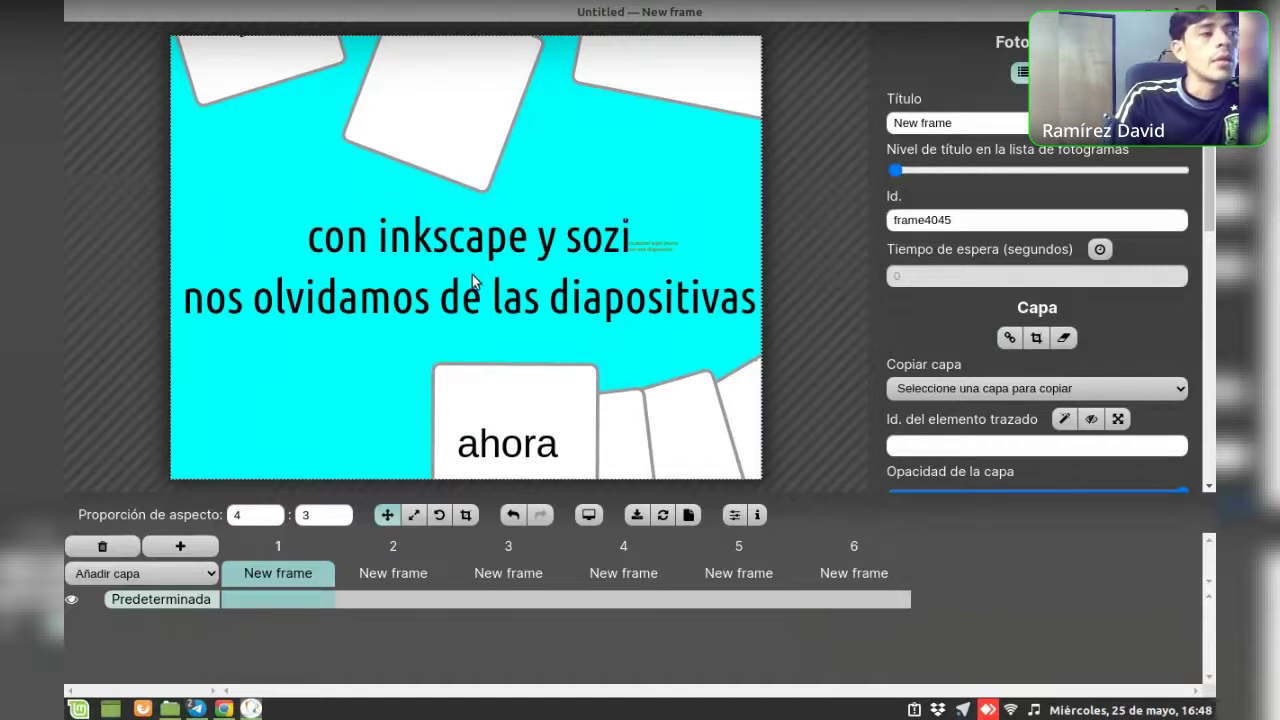
{"action": "scroll", "coordinate": [472, 257], "scroll_direction": "up", "scroll_amount": 3}
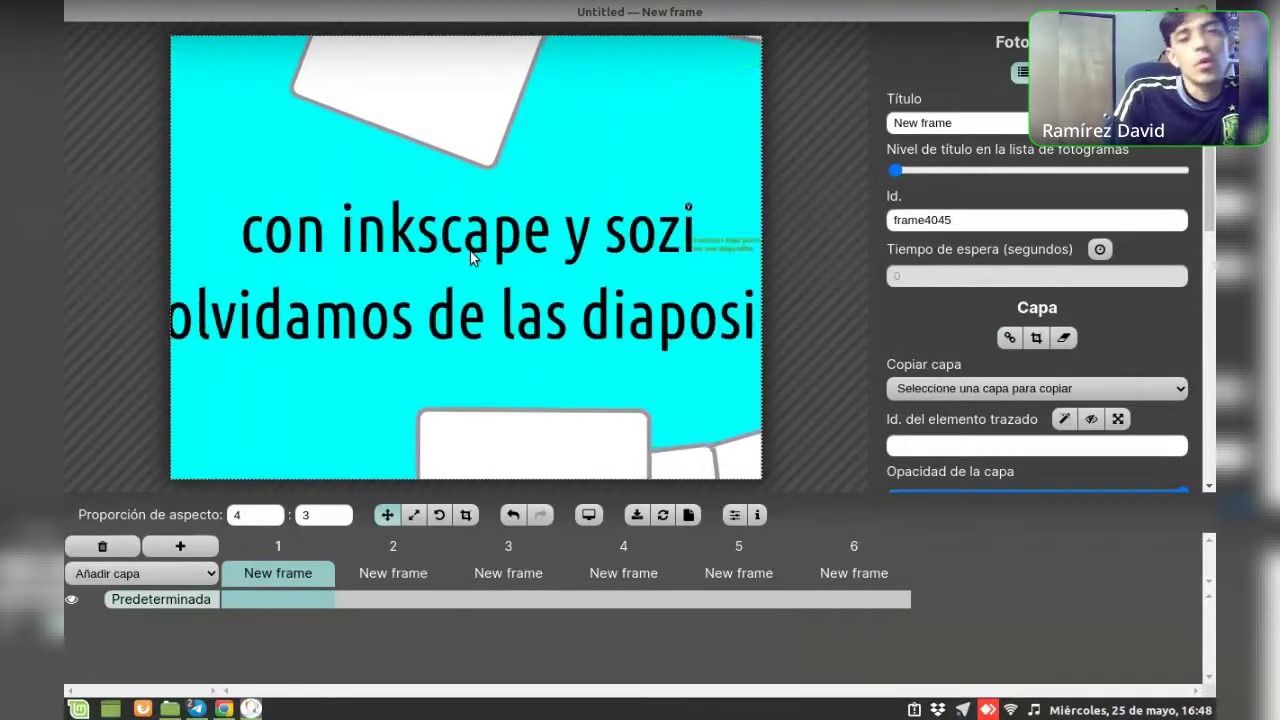
{"action": "scroll", "coordinate": [470, 256], "scroll_direction": "down", "scroll_amount": 1}
{"action": "scroll", "coordinate": [470, 260], "scroll_direction": "down", "scroll_amount": 1}
{"action": "scroll", "coordinate": [470, 260], "scroll_direction": "down", "scroll_amount": 1}
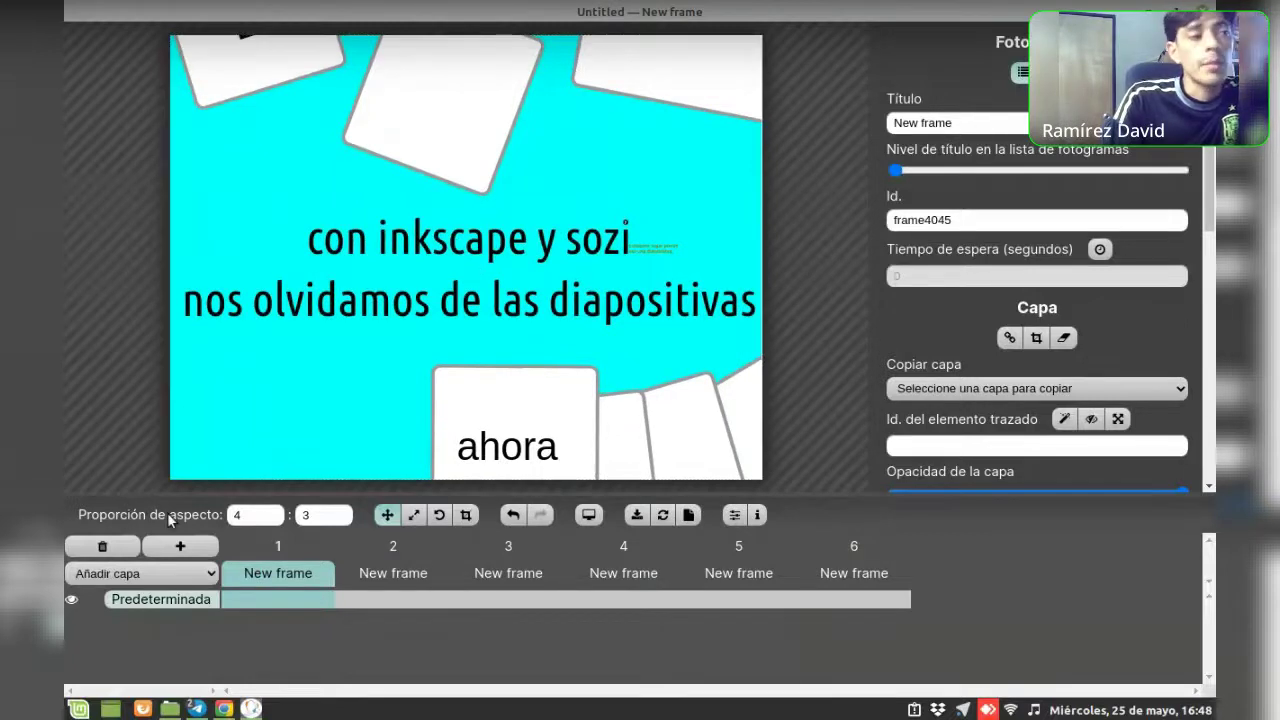
{"action": "mouse_move", "coordinate": [250, 515]}
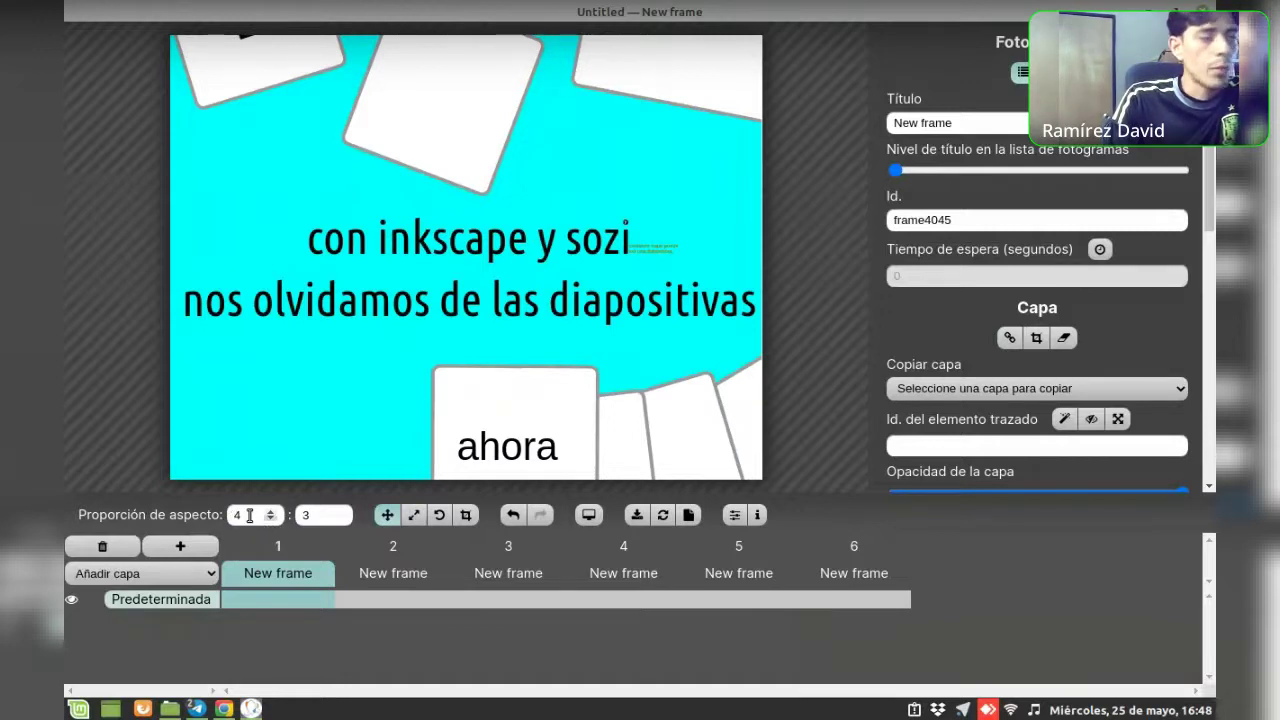
Try aspect ratios 5:3, 4:3 and 3:3 on the spinners, settling on 5:3
{"action": "left_click", "coordinate": [249, 515]}
{"action": "left_click", "coordinate": [320, 515]}
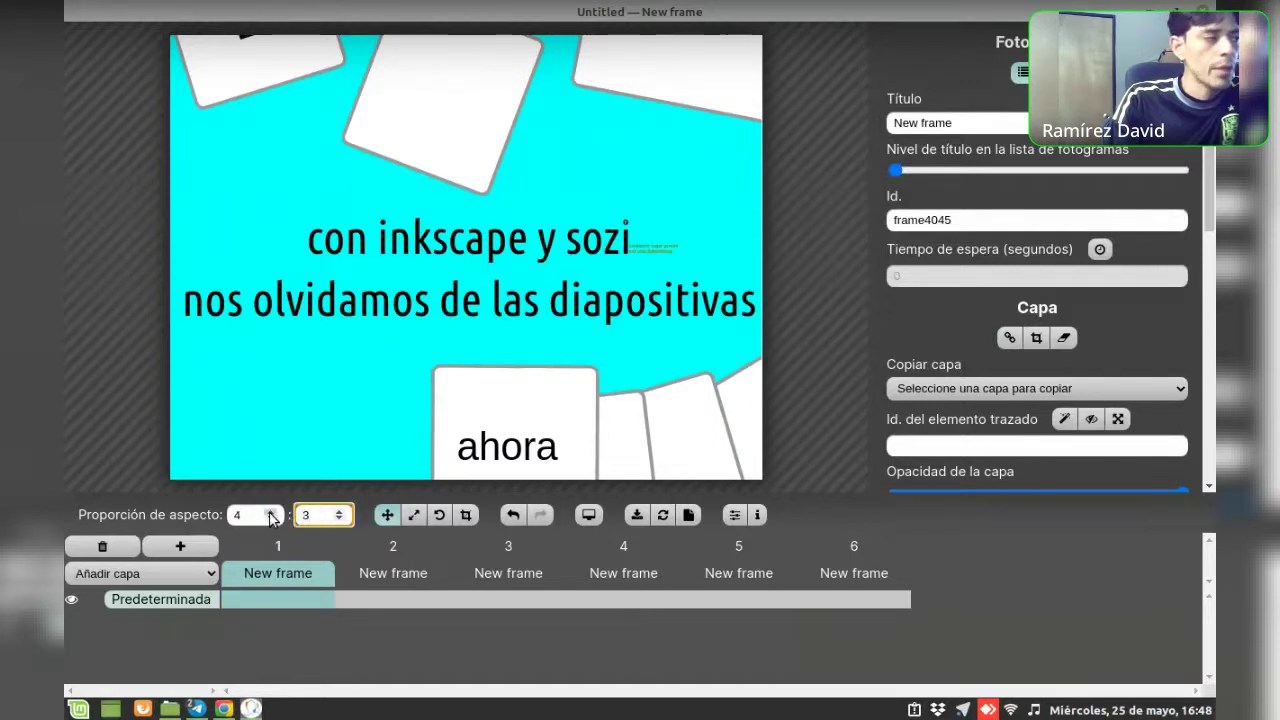
{"action": "left_click", "coordinate": [271, 515]}
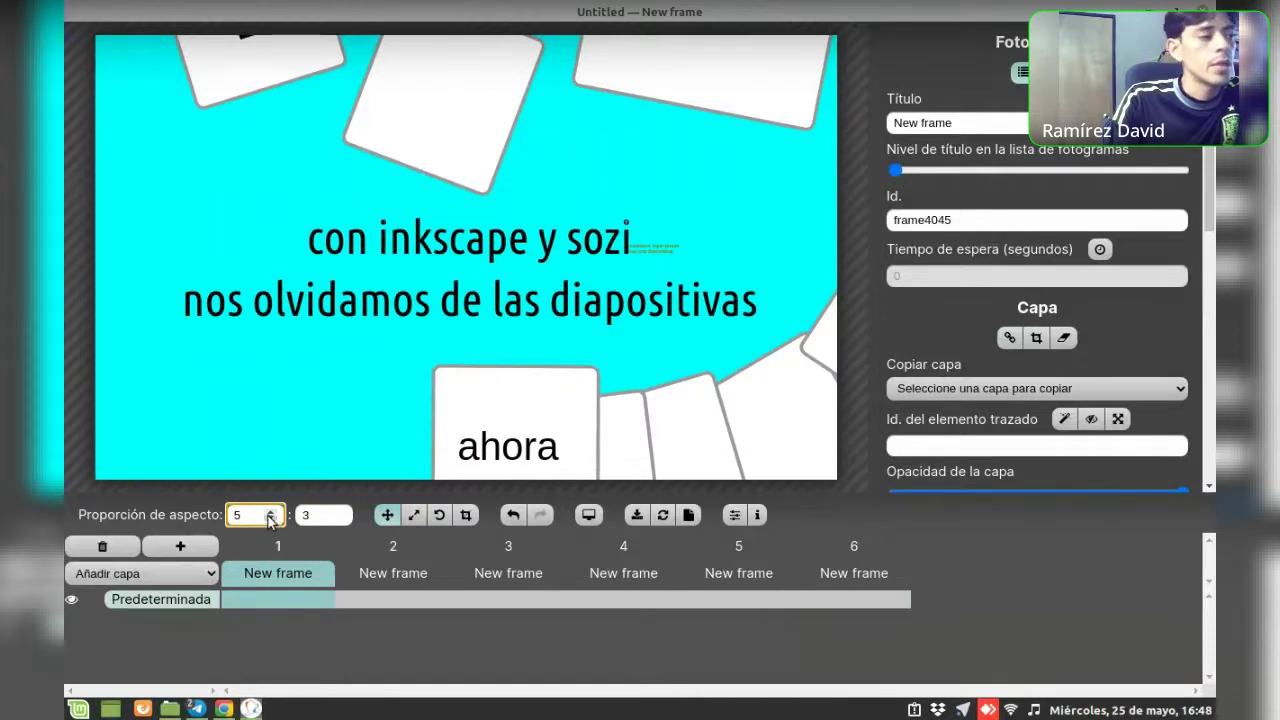
{"action": "left_click", "coordinate": [271, 519]}
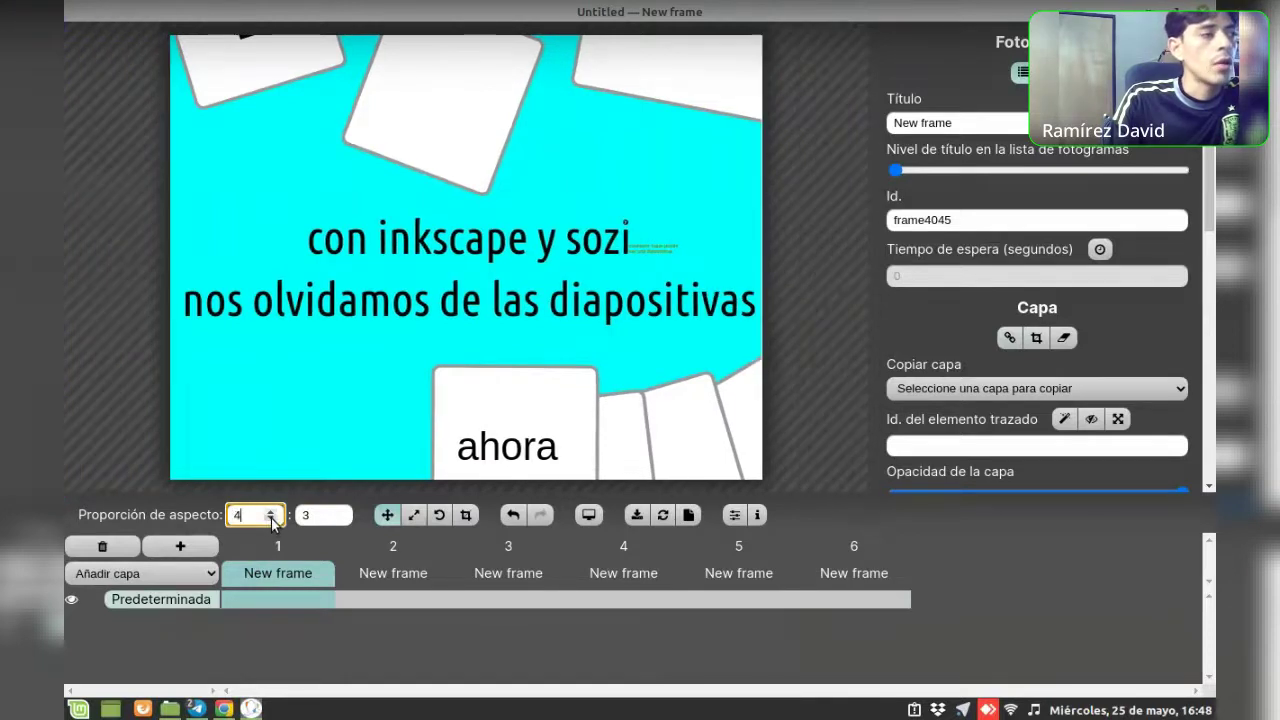
{"action": "left_click", "coordinate": [271, 520]}
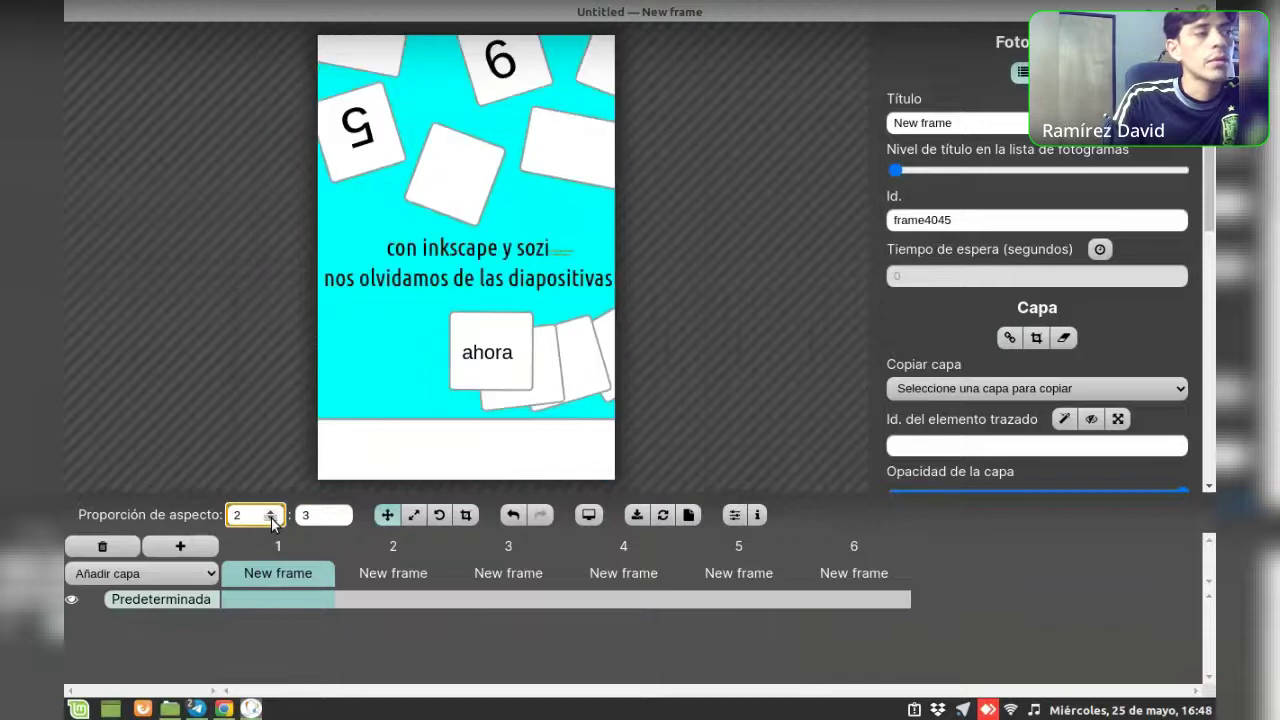
{"action": "double_click", "coordinate": [271, 512]}
{"action": "left_click", "coordinate": [271, 512]}
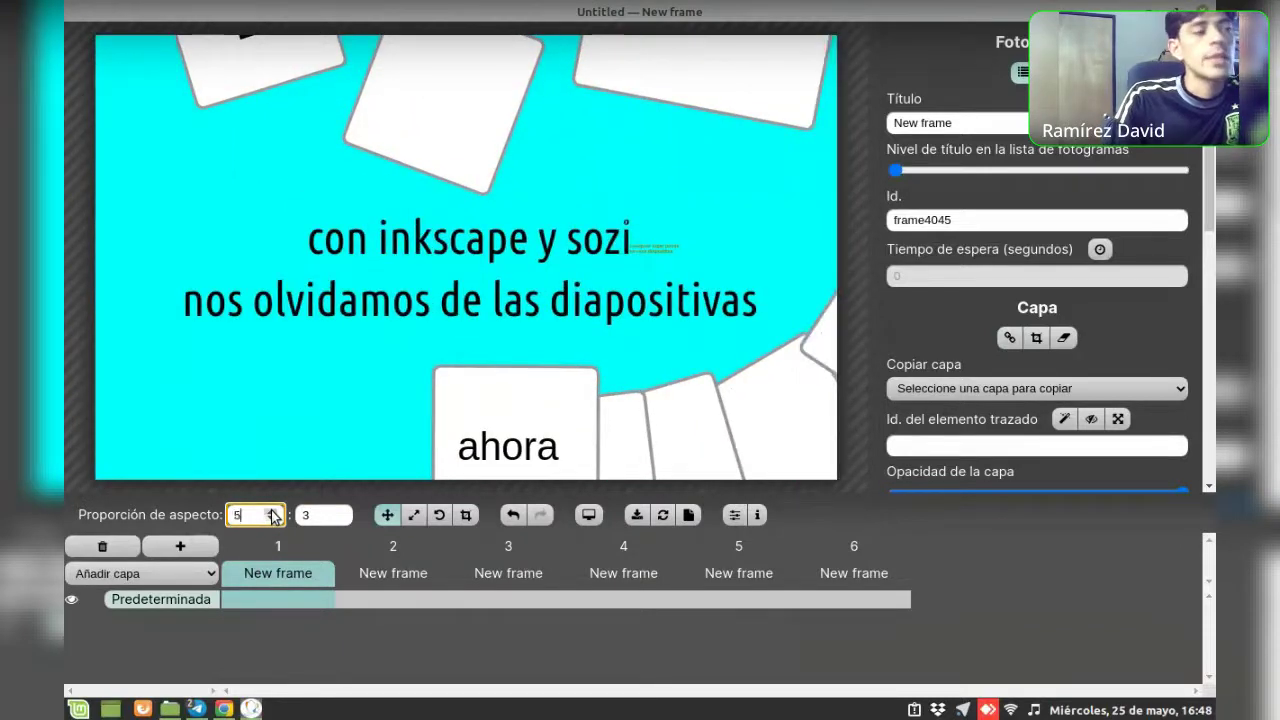
{"action": "left_click", "coordinate": [270, 520]}
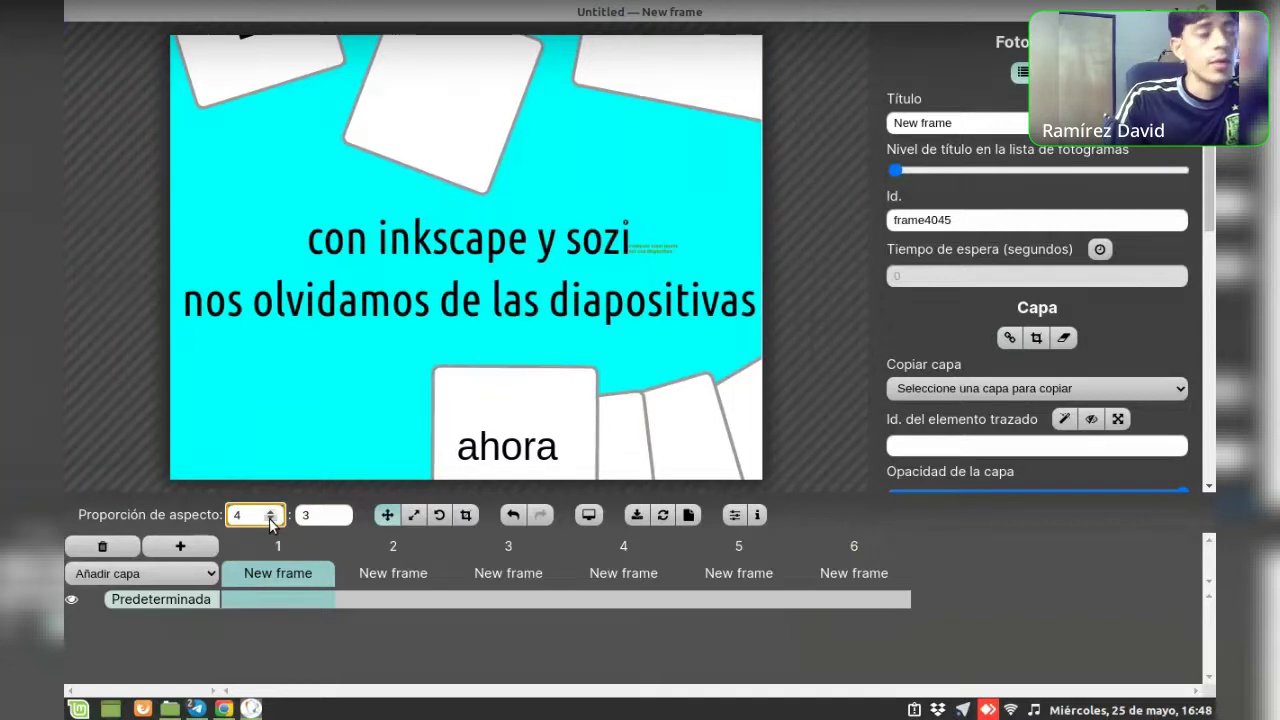
{"action": "left_click", "coordinate": [270, 520]}
{"action": "left_click", "coordinate": [270, 512]}
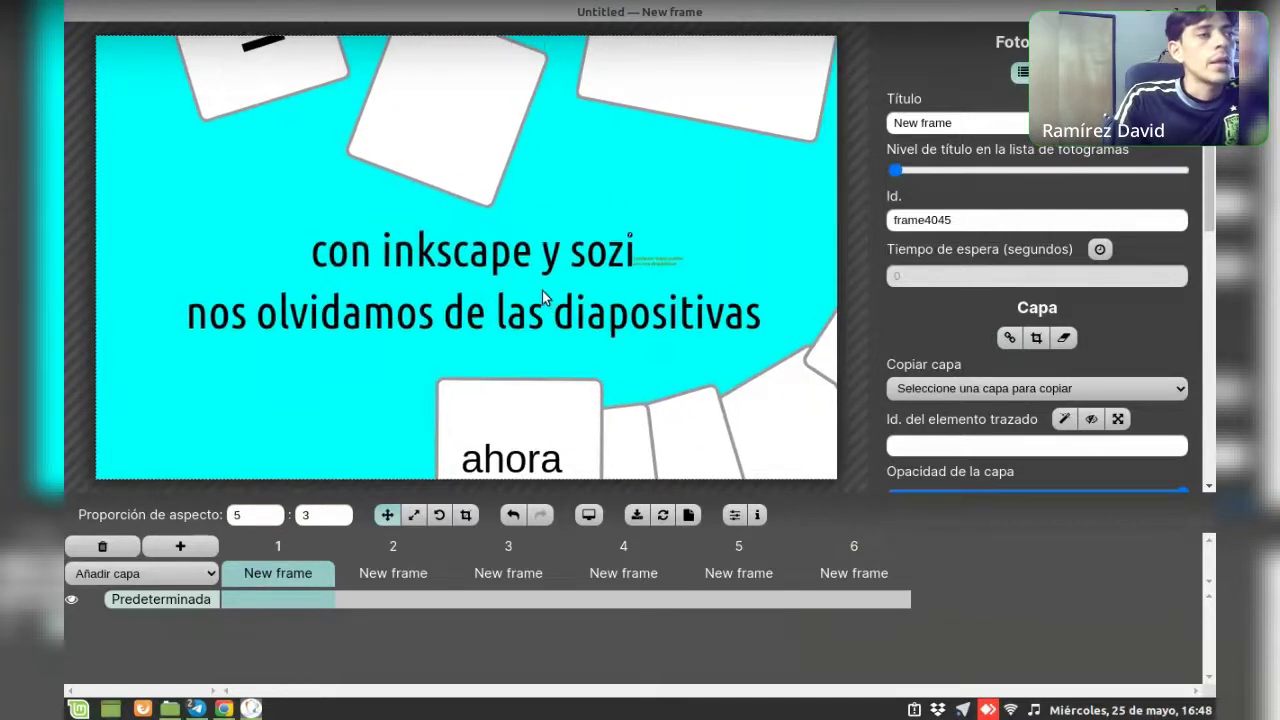
Zoom frame 1's view in and briefly try 5:2 before returning to 5:3
{"action": "scroll", "coordinate": [540, 290], "scroll_direction": "up", "scroll_amount": 1}
{"action": "scroll", "coordinate": [540, 292], "scroll_direction": "up", "scroll_amount": 1}
{"action": "scroll", "coordinate": [540, 290], "scroll_direction": "up", "scroll_amount": 1}
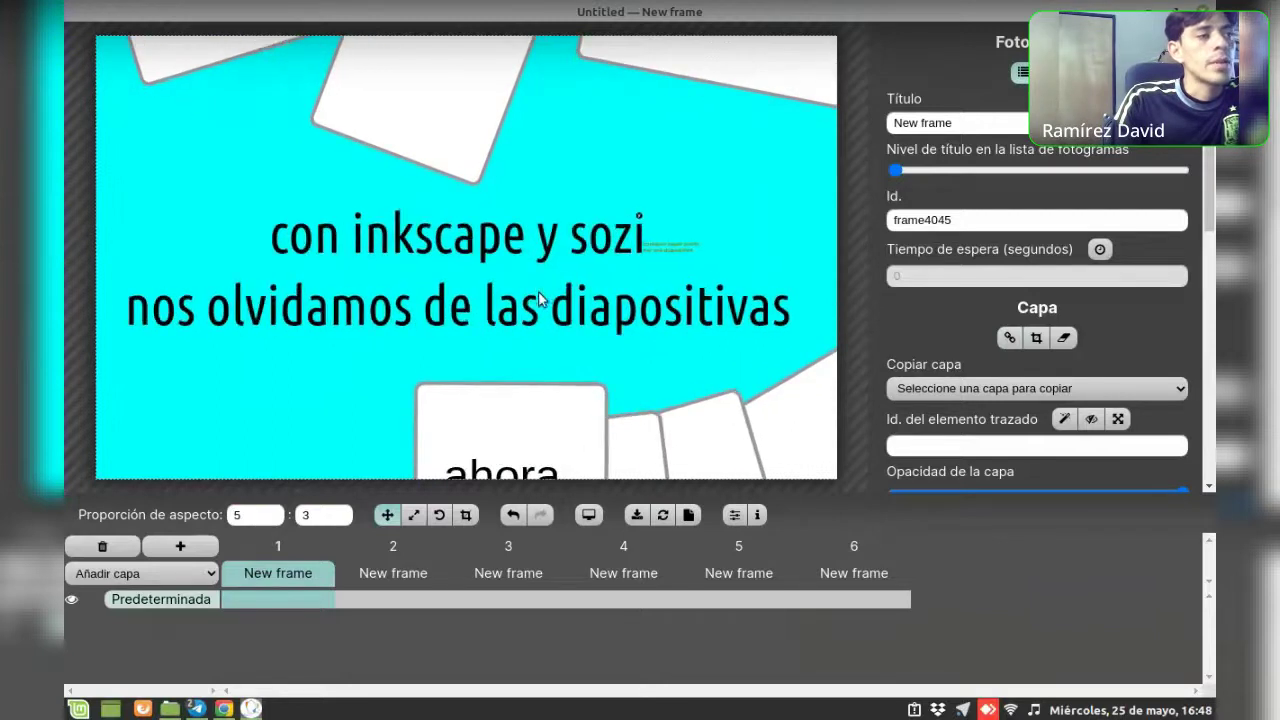
{"action": "scroll", "coordinate": [560, 285], "scroll_direction": "up", "scroll_amount": 1}
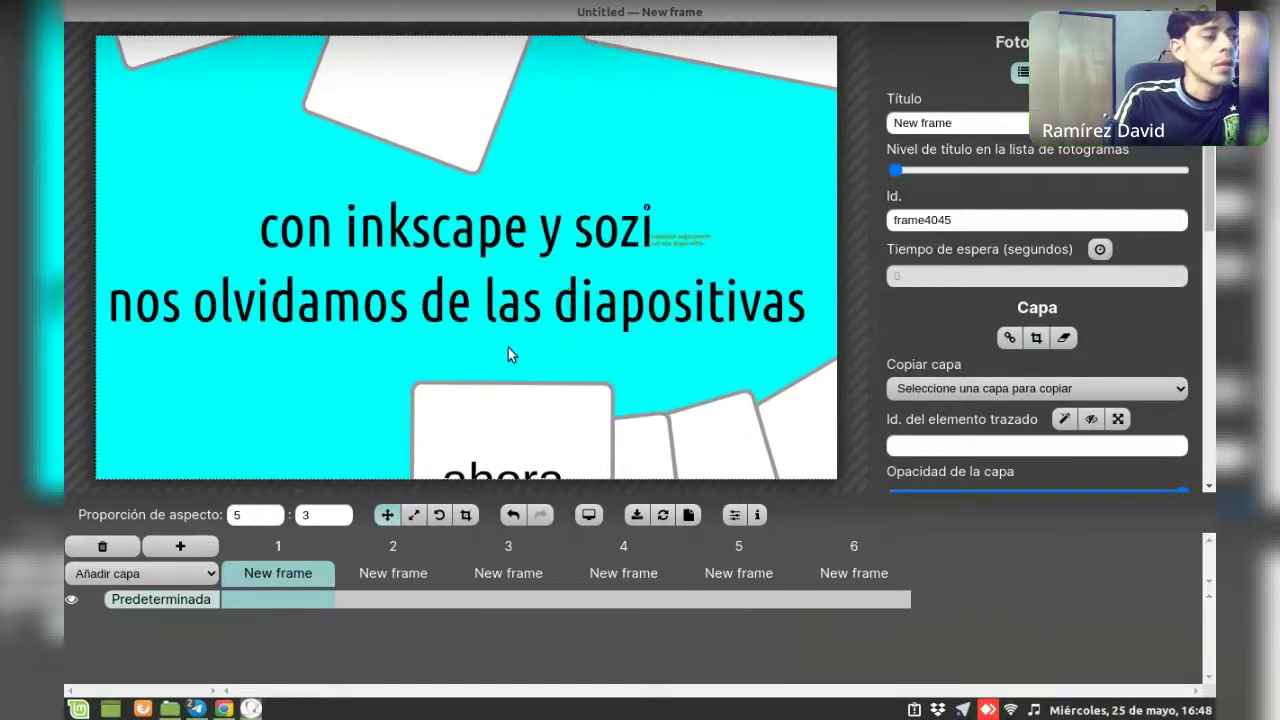
{"action": "left_click", "coordinate": [340, 519]}
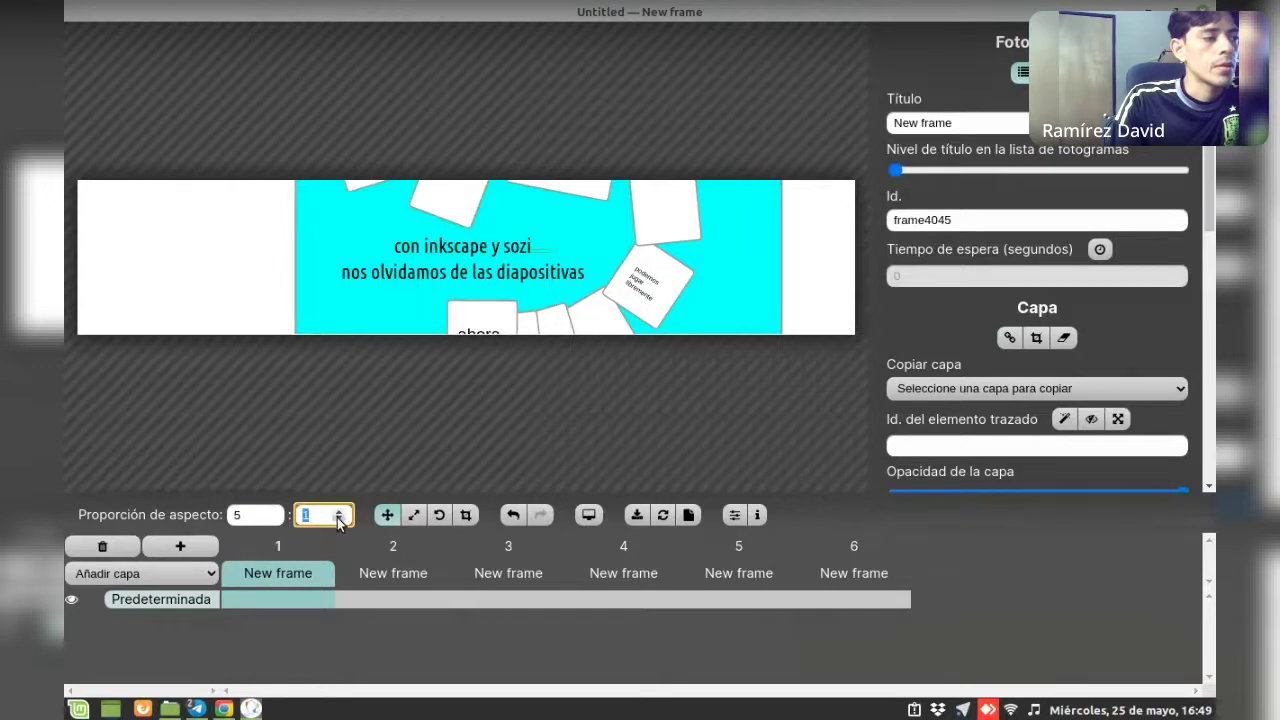
{"action": "left_click", "coordinate": [340, 511]}
{"action": "left_click", "coordinate": [340, 511]}
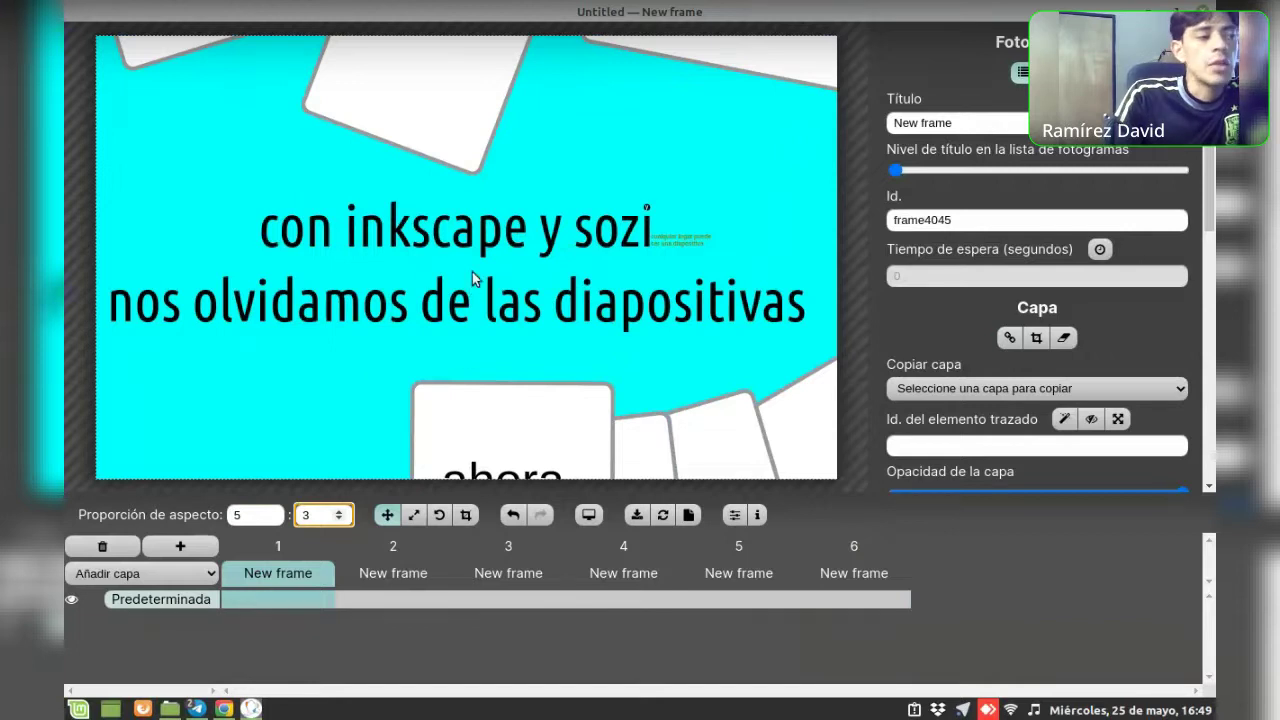
{"action": "mouse_move", "coordinate": [278, 546]}
{"action": "type", "text": "3"}
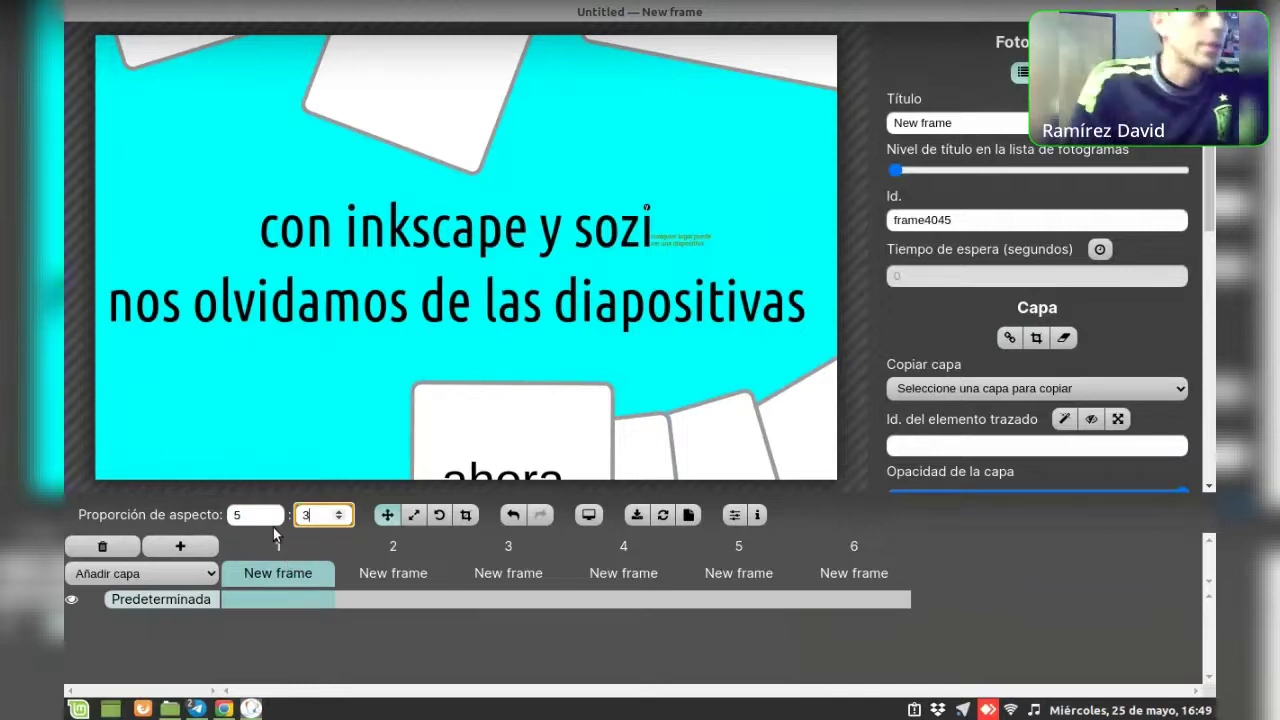
Rename frame 1 from 'New frame' to 'portada', correcting a typo along the way
{"action": "left_click", "coordinate": [979, 123]}
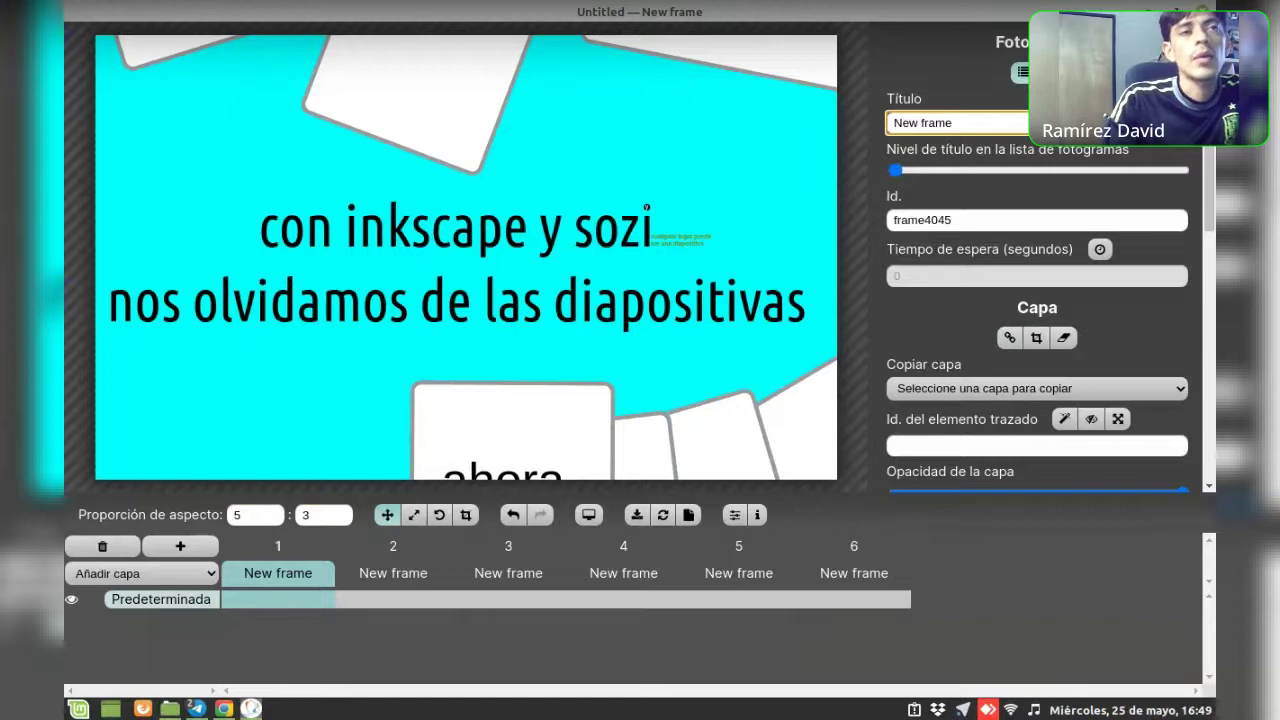
{"action": "left_click_drag", "start_coordinate": [974, 121], "coordinate": [882, 122]}
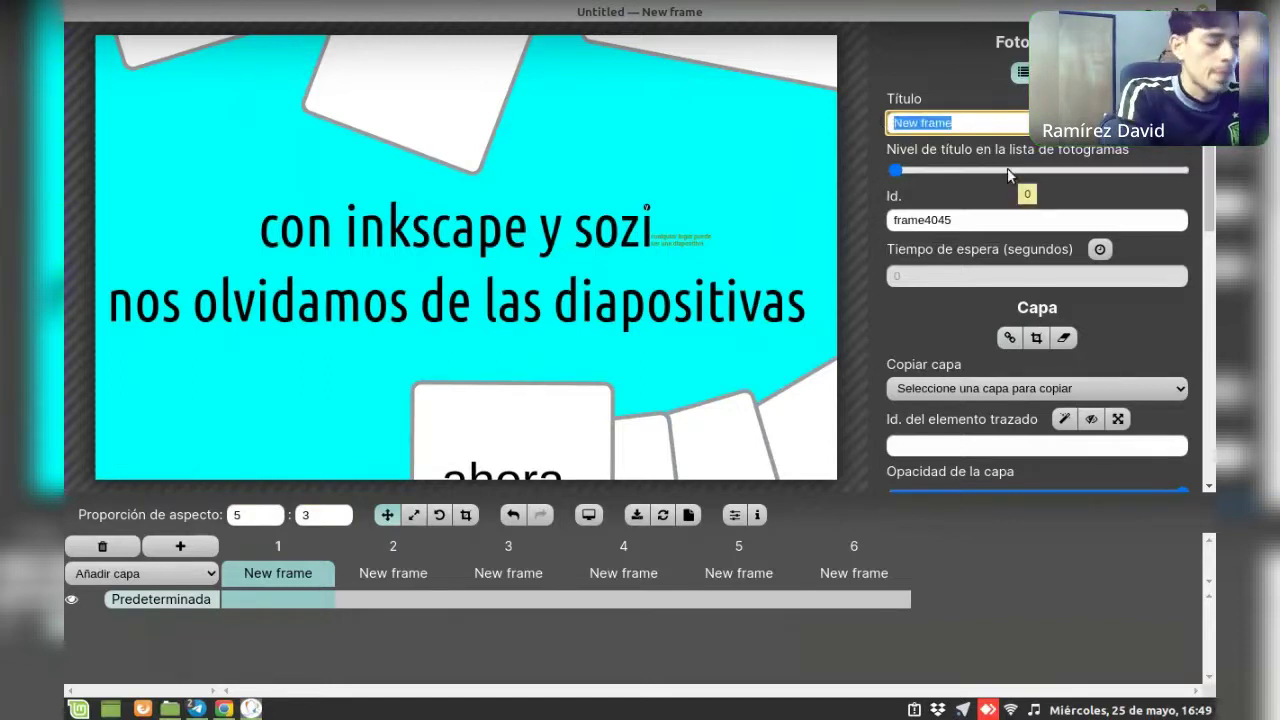
{"action": "type", "text": "protada"}
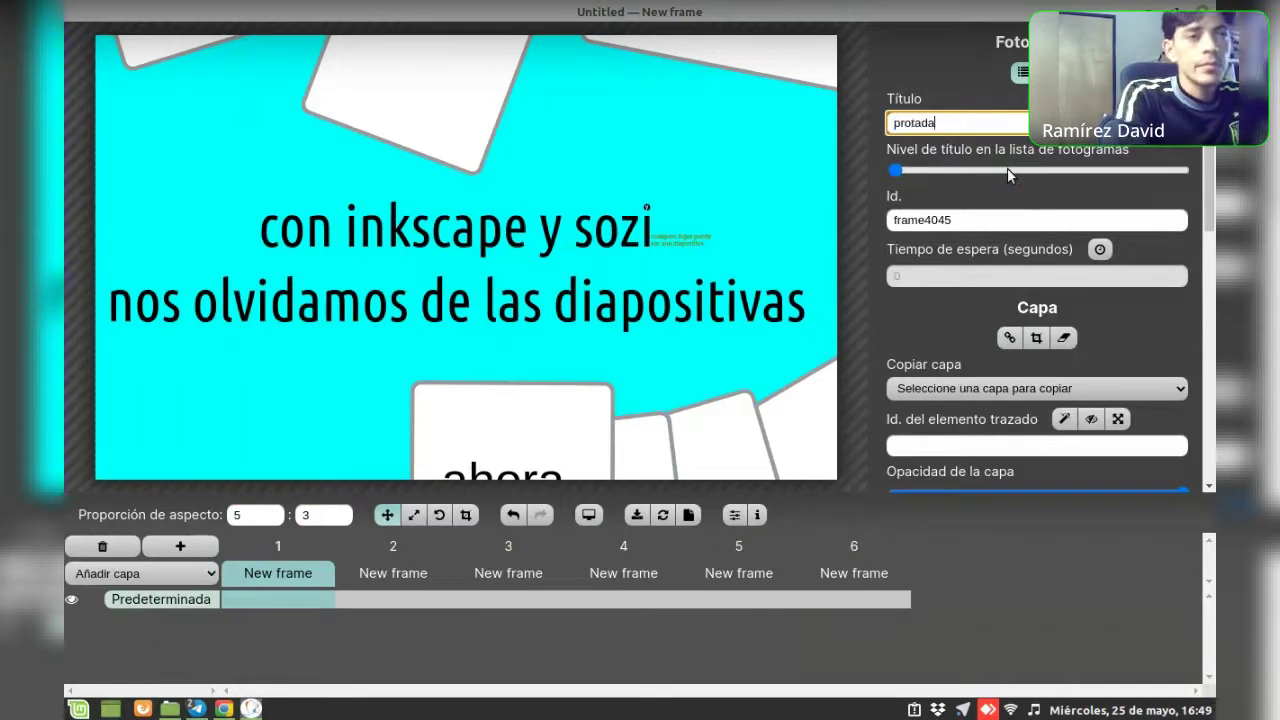
{"action": "key", "text": "BackSpace"}
{"action": "key", "text": "BackSpace"}
{"action": "key", "text": "BackSpace"}
{"action": "key", "text": "BackSpace"}
{"action": "type", "text": "orta"}
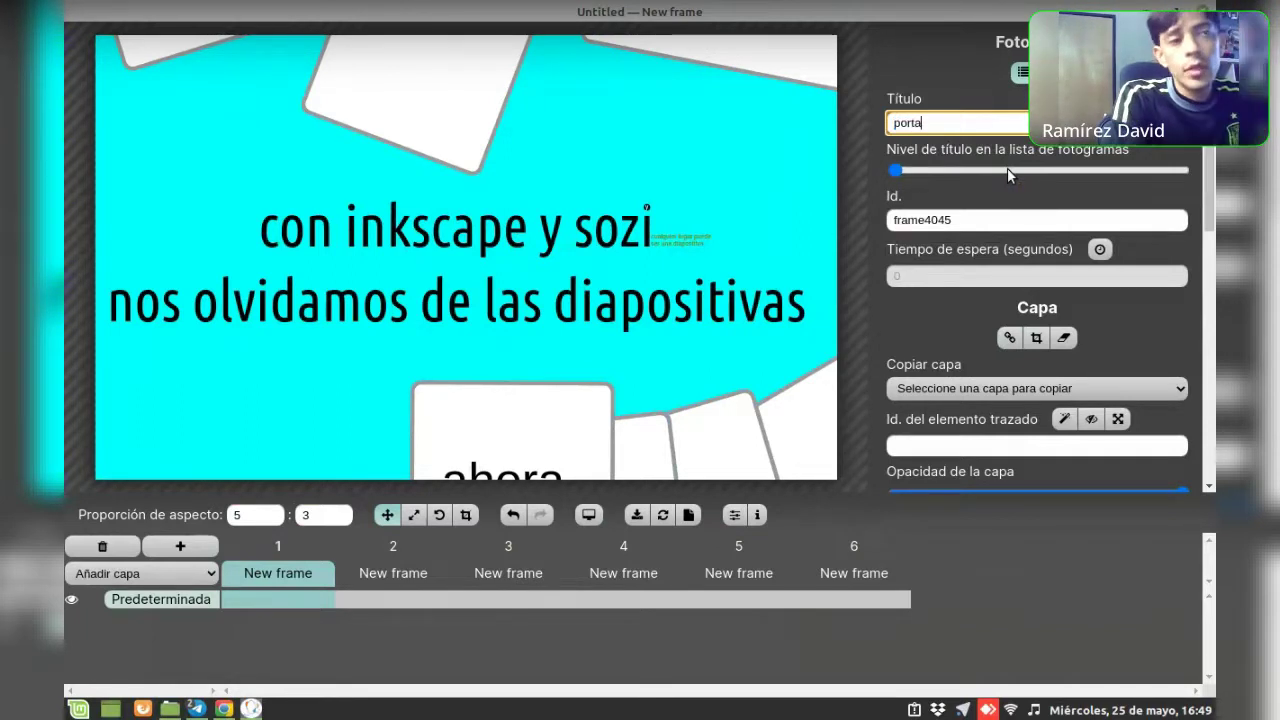
{"action": "type", "text": "da"}
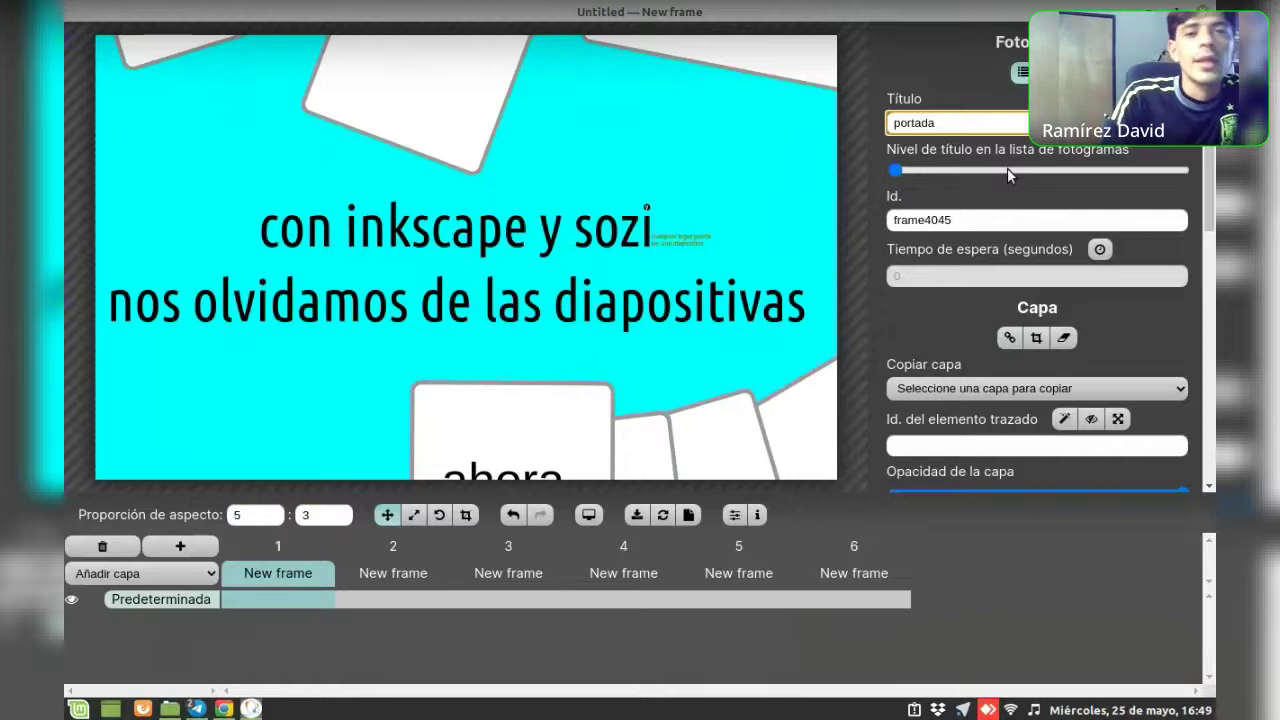
{"action": "left_click", "coordinate": [947, 122]}
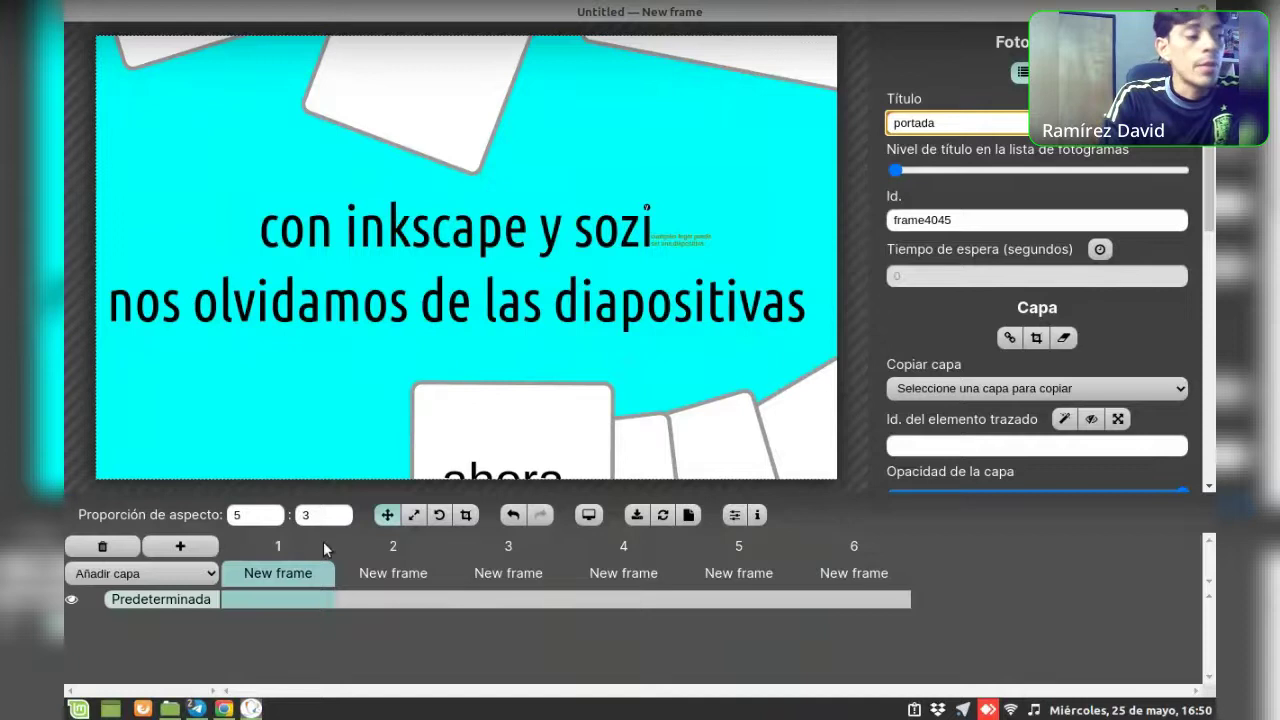
Select frame 2 and pan and zoom its view onto the 'ahora' card
{"action": "left_click", "coordinate": [400, 577]}
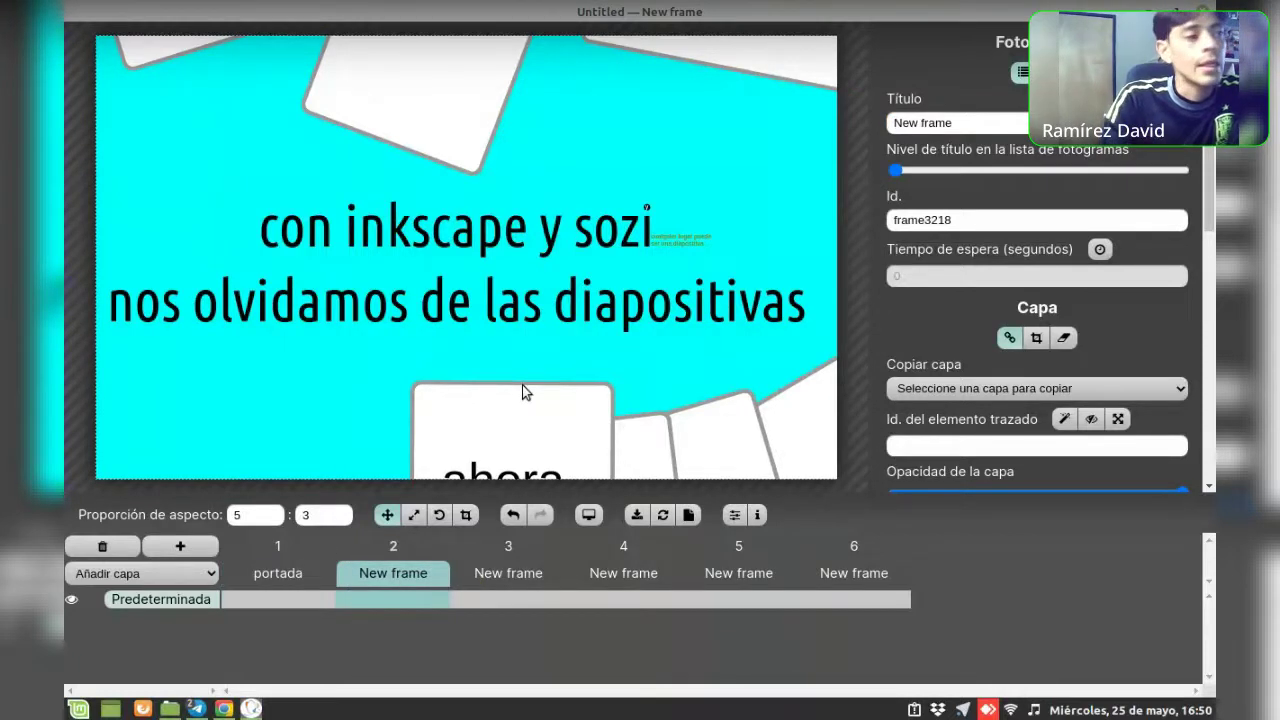
{"action": "mouse_move", "coordinate": [574, 429]}
{"action": "left_mouse_down"}
{"action": "mouse_move", "coordinate": [514, 306]}
{"action": "mouse_move", "coordinate": [540, 181]}
{"action": "mouse_move", "coordinate": [523, 177]}
{"action": "left_mouse_up"}
{"action": "scroll", "coordinate": [505, 185], "scroll_direction": "up", "scroll_amount": 2}
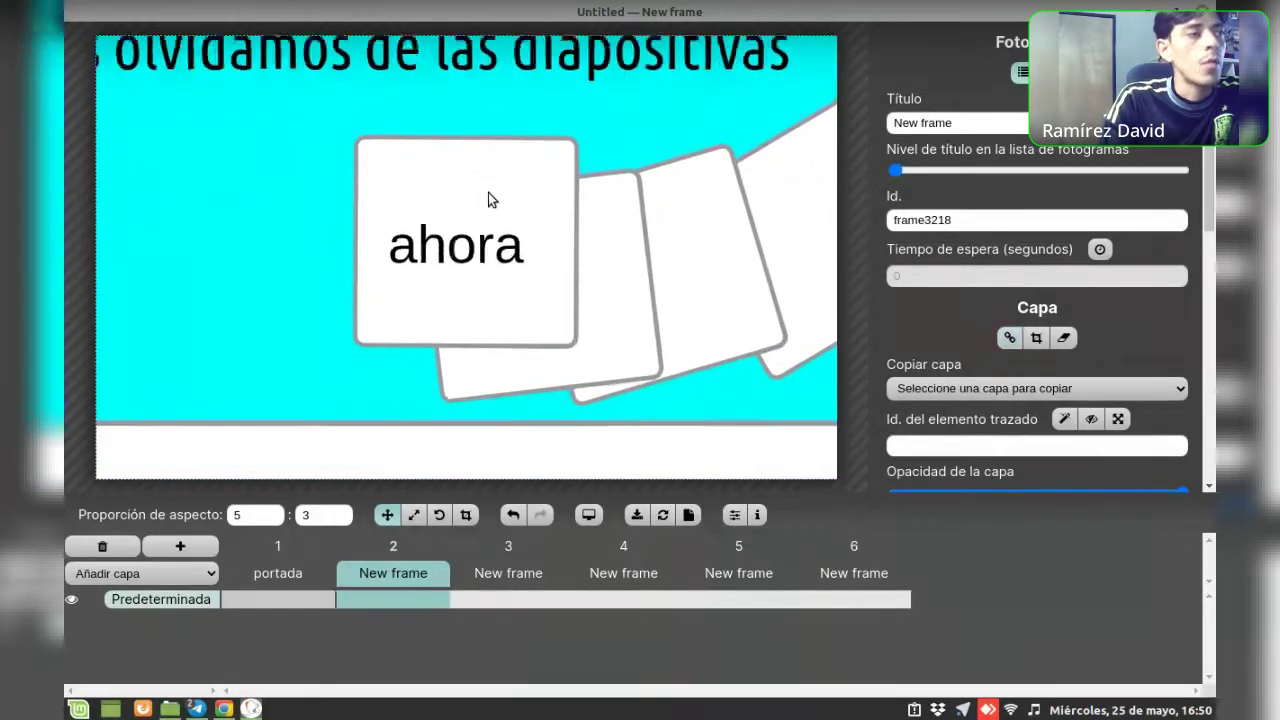
{"action": "scroll", "coordinate": [488, 192], "scroll_direction": "up", "scroll_amount": 2}
{"action": "scroll", "coordinate": [495, 197], "scroll_direction": "up", "scroll_amount": 2}
{"action": "scroll", "coordinate": [510, 220], "scroll_direction": "up", "scroll_amount": 2}
{"action": "scroll", "coordinate": [550, 215], "scroll_direction": "up", "scroll_amount": 2}
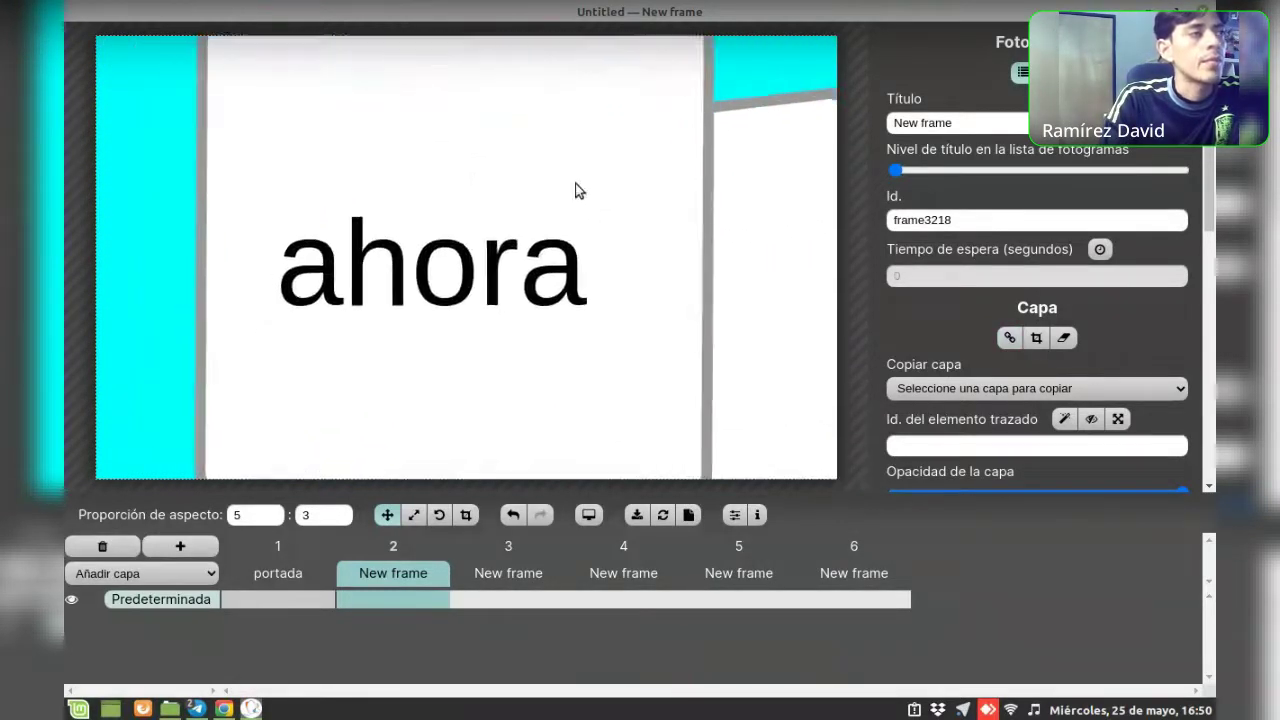
{"action": "scroll", "coordinate": [568, 190], "scroll_direction": "down", "scroll_amount": 1}
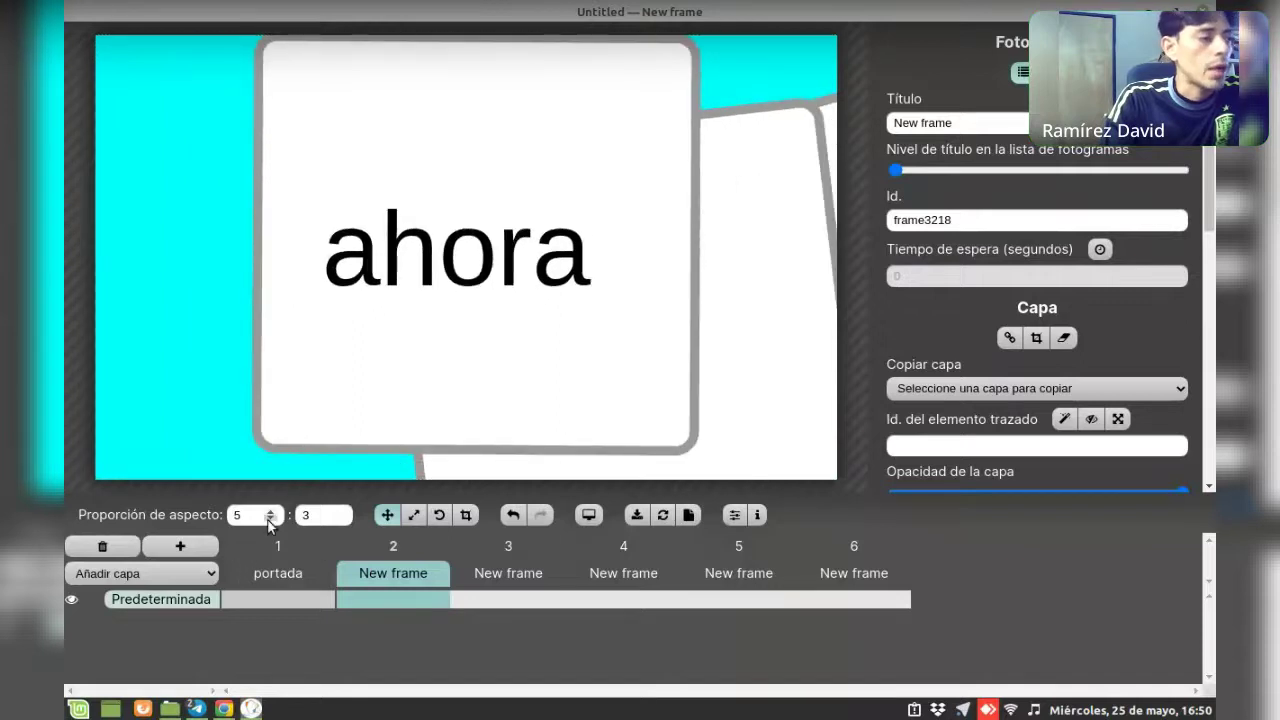
Try 6:3 and 7:3 aspect ratios, then set it back to 4:3
{"action": "left_click", "coordinate": [271, 516]}
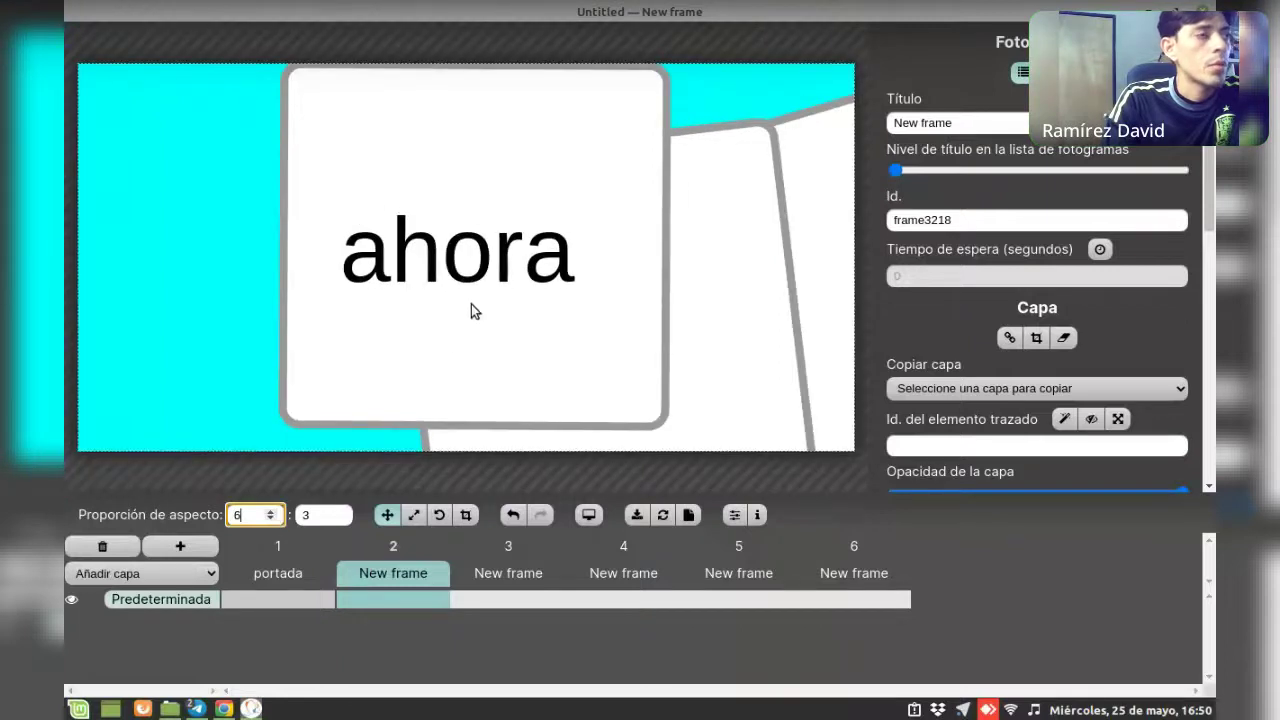
{"action": "left_click", "coordinate": [472, 310]}
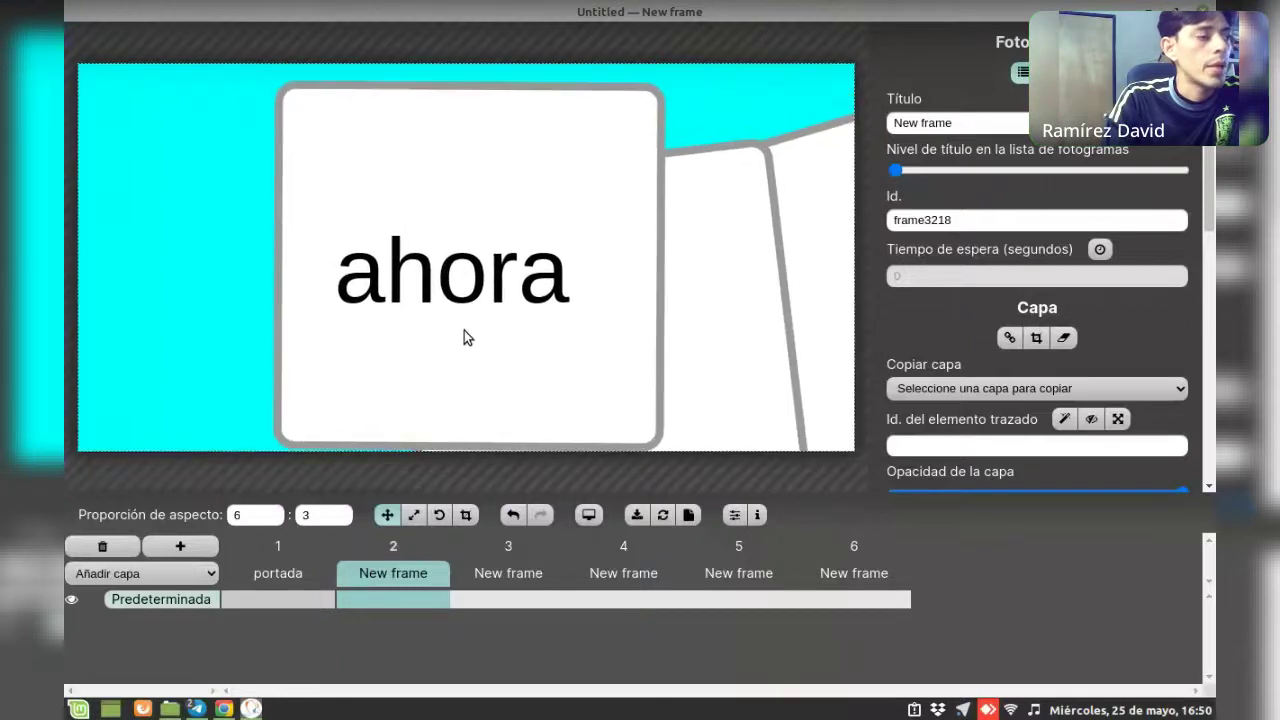
{"action": "left_click", "coordinate": [271, 513]}
{"action": "left_click", "coordinate": [271, 520]}
{"action": "left_click", "coordinate": [271, 520]}
{"action": "left_click", "coordinate": [271, 520]}
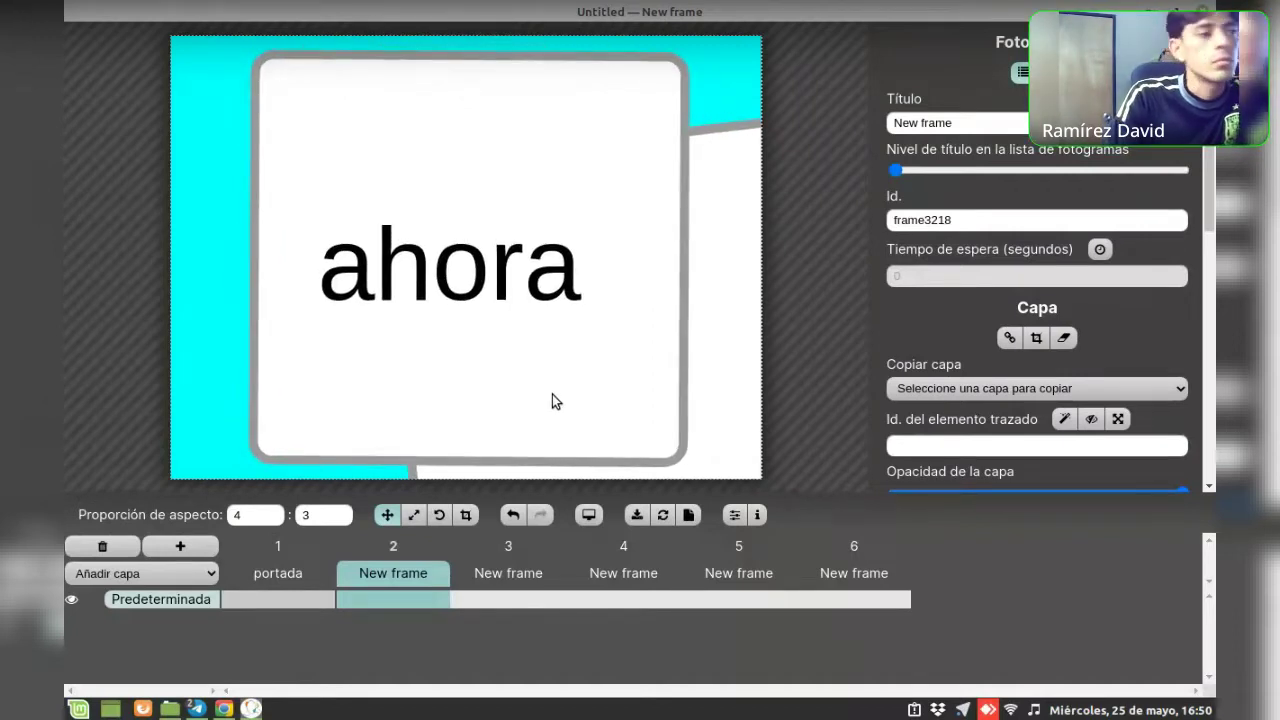
Rotate frame 3's view so the 'podemos jugar libremente' card stands upright, then reposition and zoom it
{"action": "left_click", "coordinate": [501, 574]}
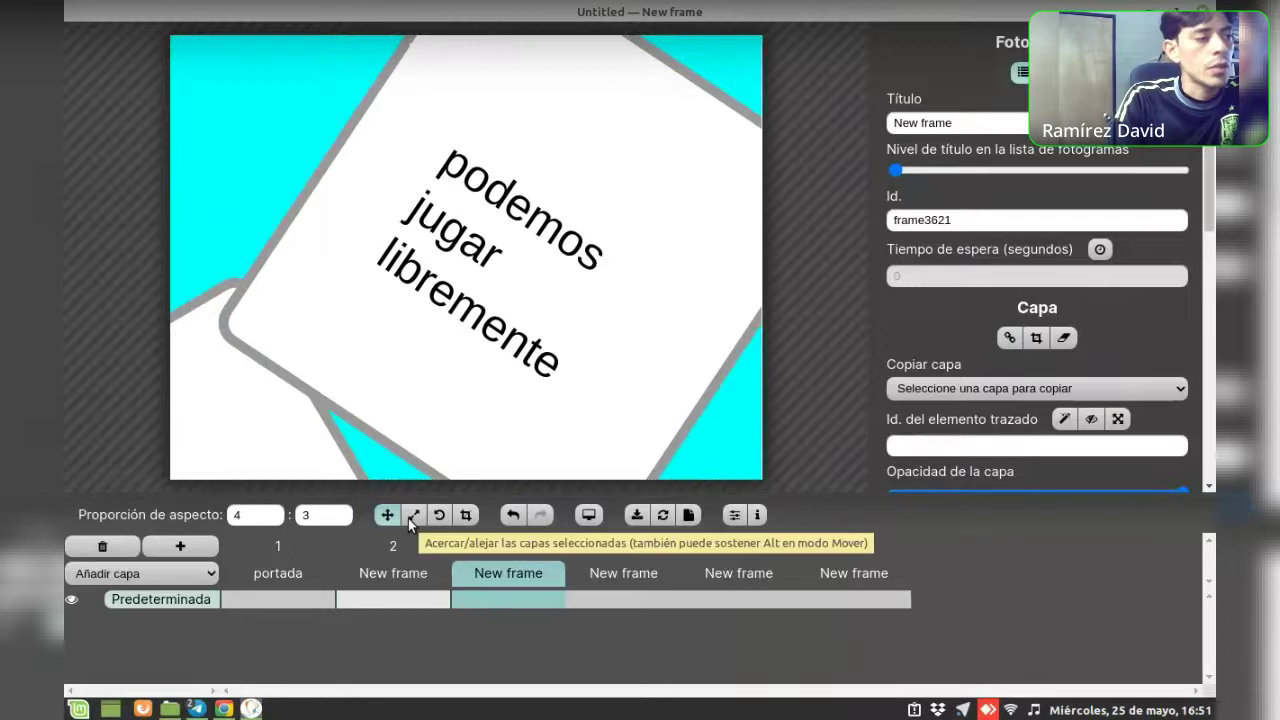
{"action": "left_click", "coordinate": [436, 516]}
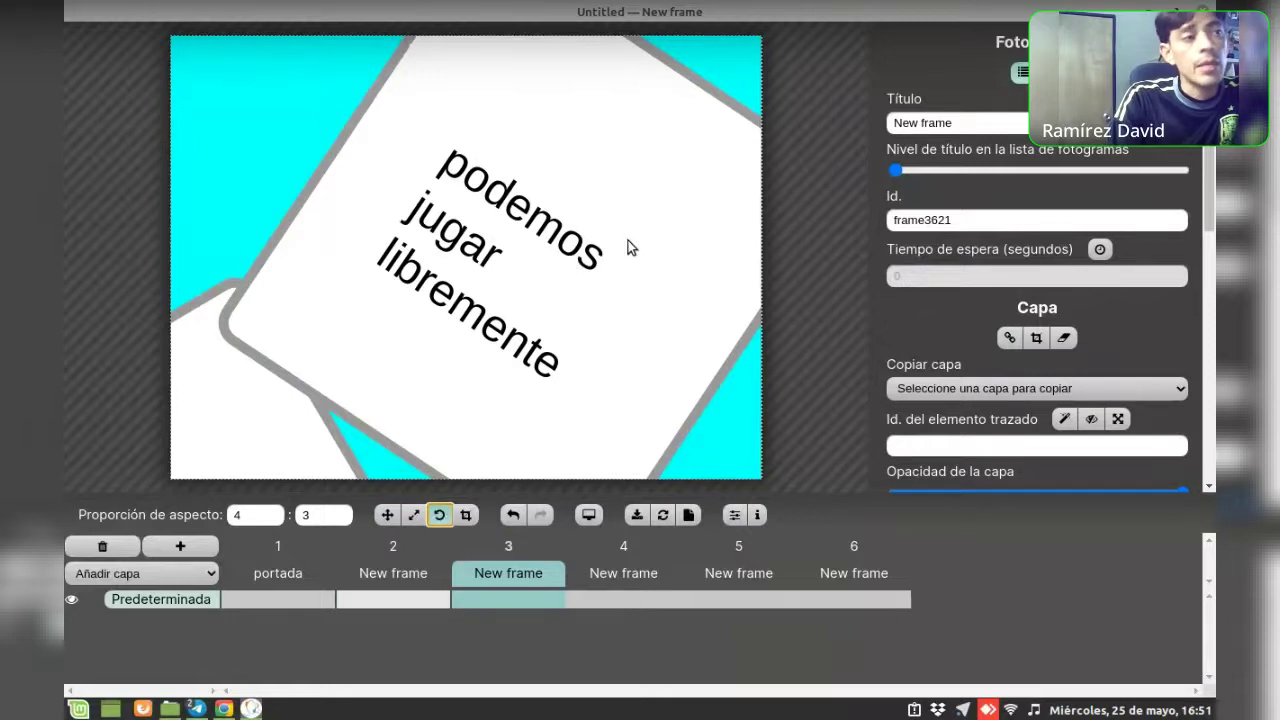
{"action": "mouse_move", "coordinate": [645, 307]}
{"action": "left_mouse_down"}
{"action": "mouse_move", "coordinate": [656, 193]}
{"action": "mouse_move", "coordinate": [683, 232]}
{"action": "mouse_move", "coordinate": [681, 177]}
{"action": "left_mouse_up"}
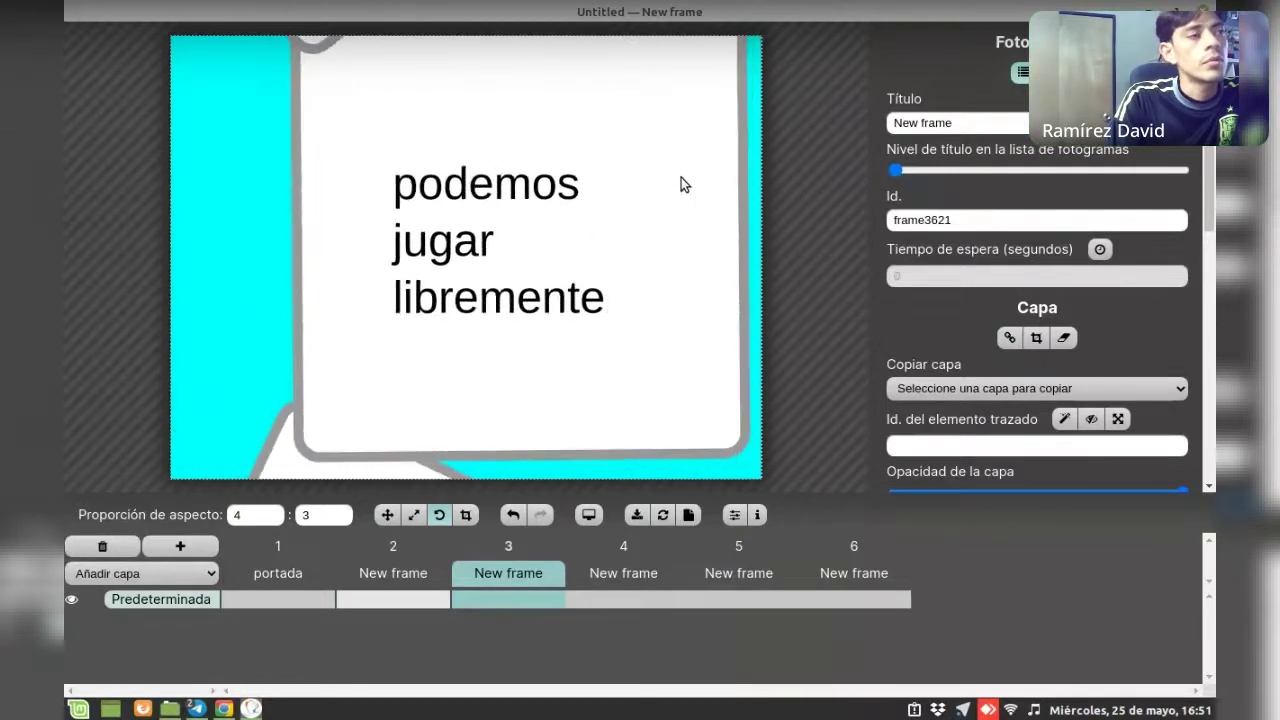
{"action": "left_click", "coordinate": [387, 516]}
{"action": "left_click_drag", "start_coordinate": [631, 234], "coordinate": [597, 263]}
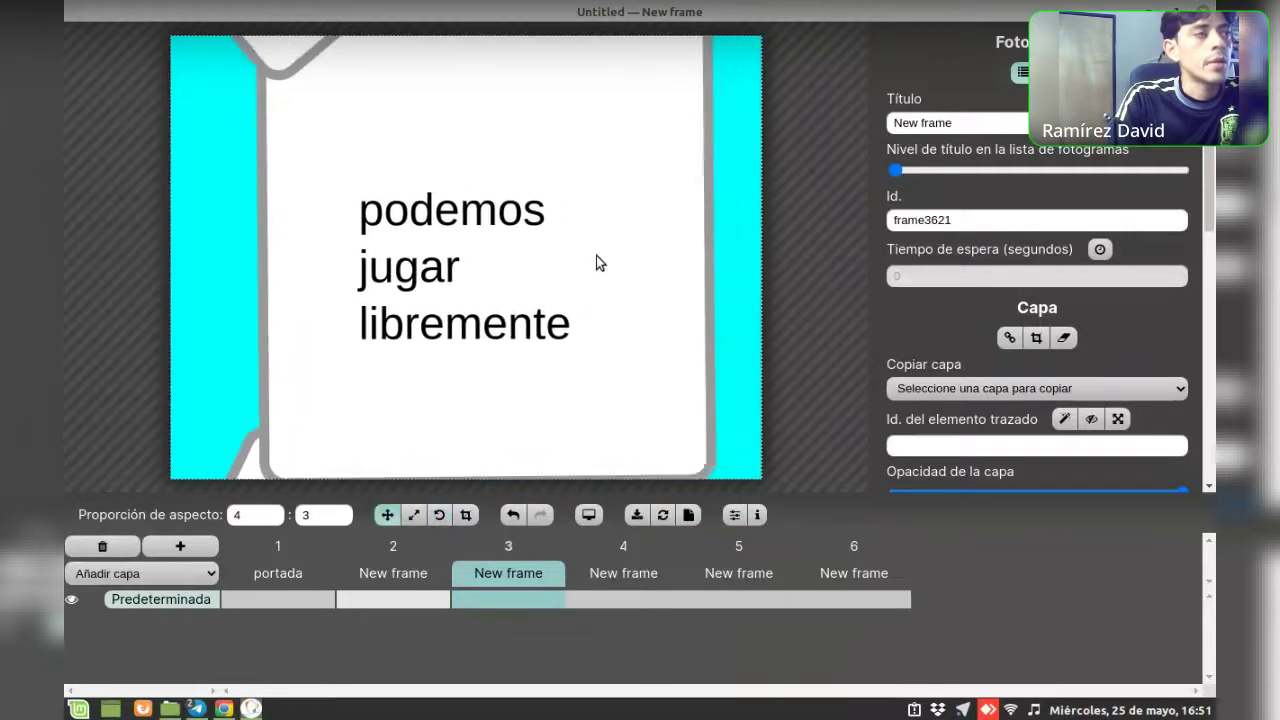
{"action": "scroll", "coordinate": [594, 263], "scroll_direction": "down", "scroll_amount": 1}
{"action": "scroll", "coordinate": [591, 262], "scroll_direction": "down", "scroll_amount": 1}
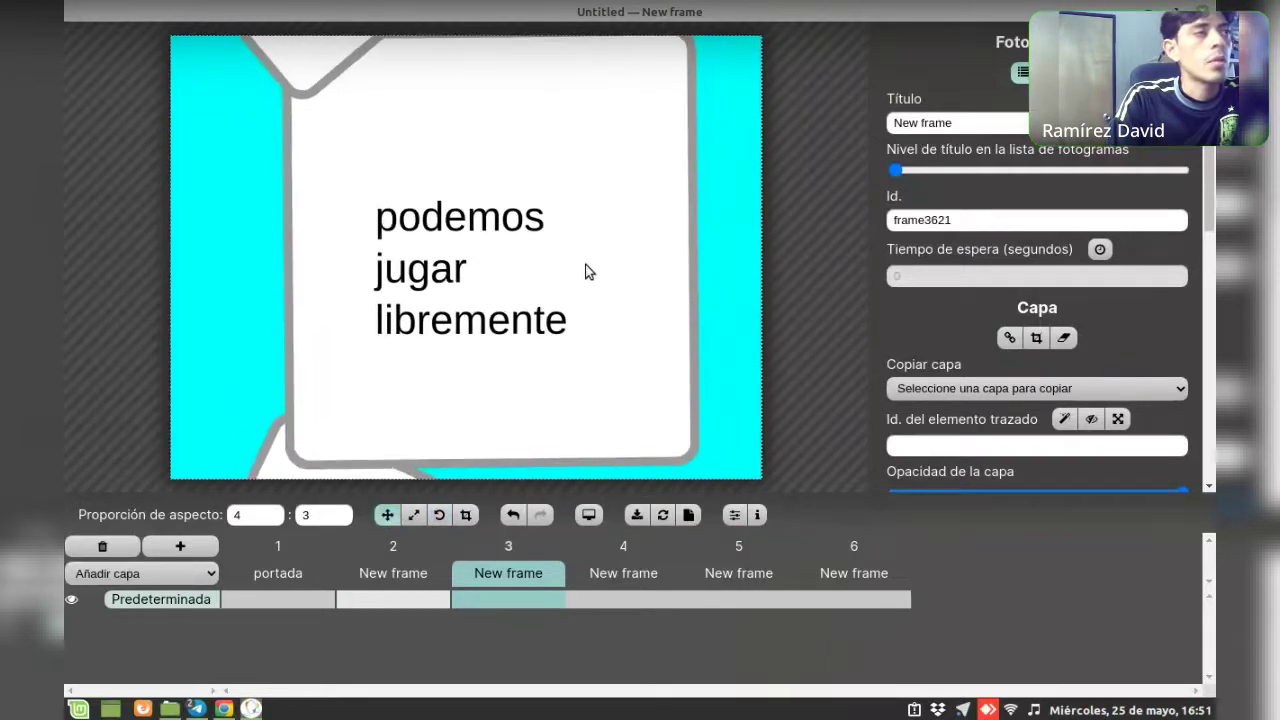
{"action": "scroll", "coordinate": [585, 270], "scroll_direction": "down", "scroll_amount": 1}
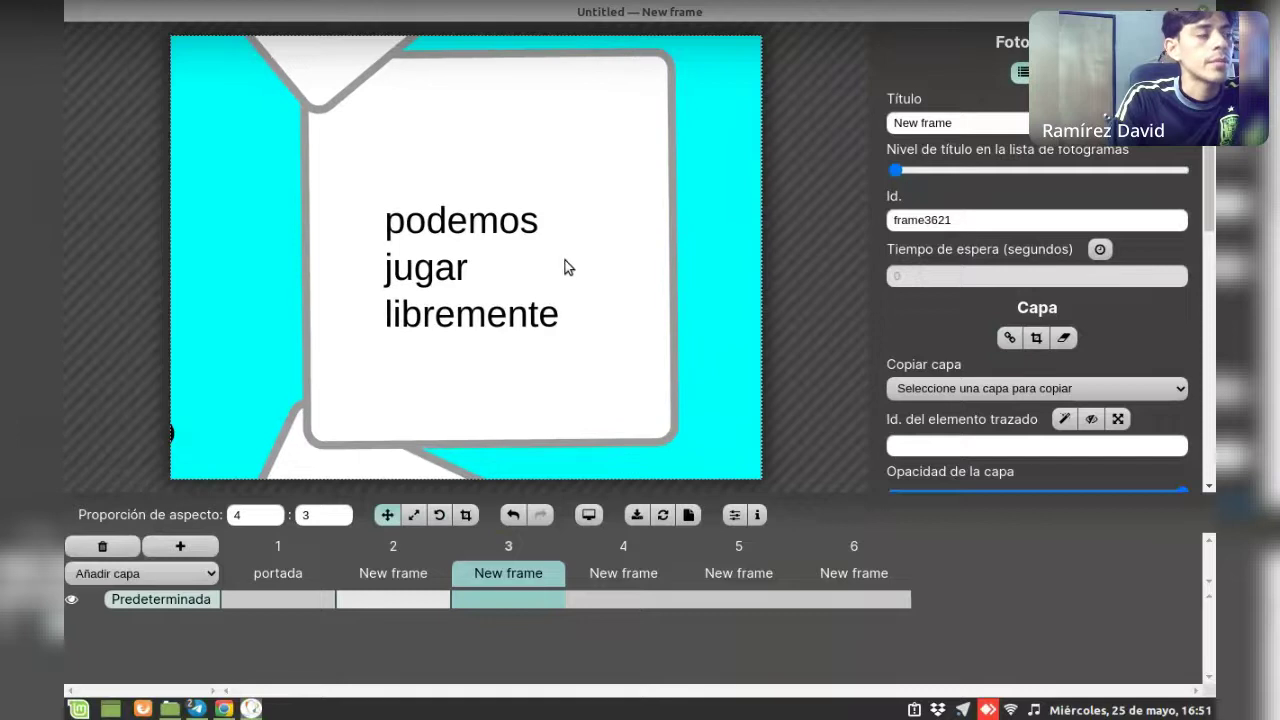
{"action": "left_click", "coordinate": [623, 597]}
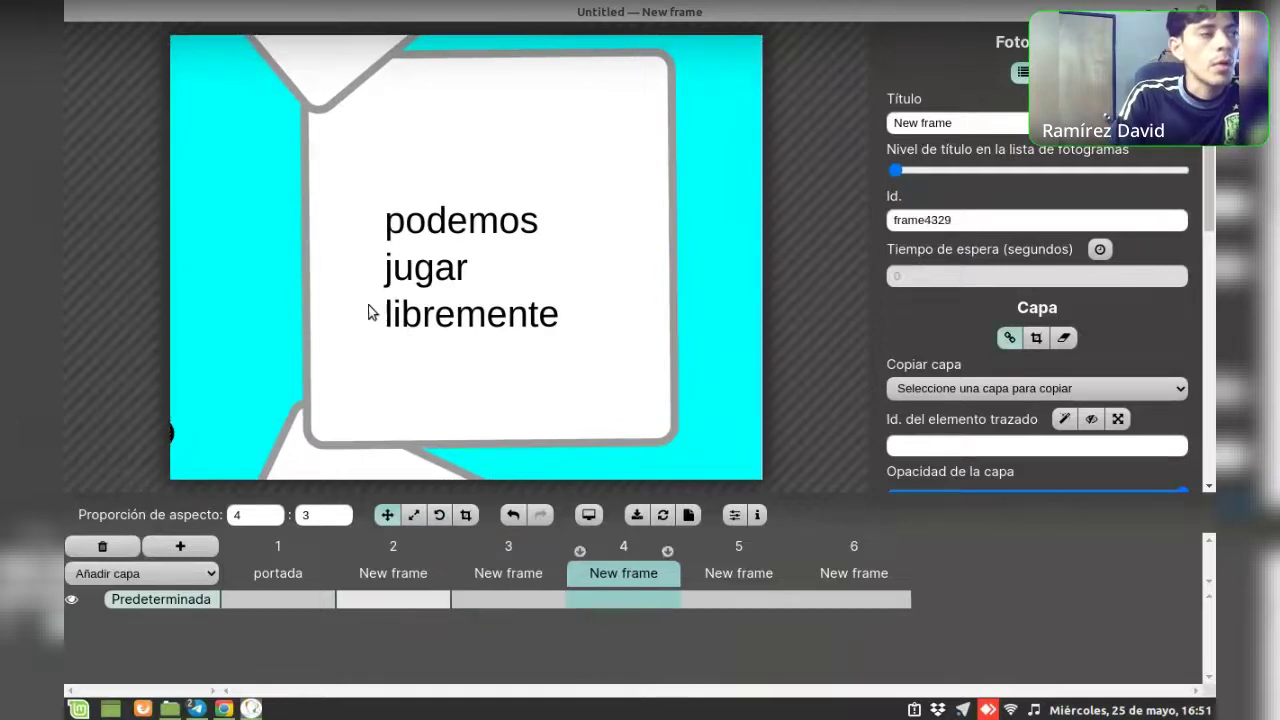
Pan and zoom frame 4 onto the rotated 'y sozi' text
{"action": "left_click_drag", "start_coordinate": [452, 314], "coordinate": [723, 270]}
{"action": "left_click_drag", "start_coordinate": [451, 325], "coordinate": [577, 237]}
{"action": "scroll", "coordinate": [475, 250], "scroll_direction": "up", "scroll_amount": 1}
{"action": "scroll", "coordinate": [475, 250], "scroll_direction": "up", "scroll_amount": 1}
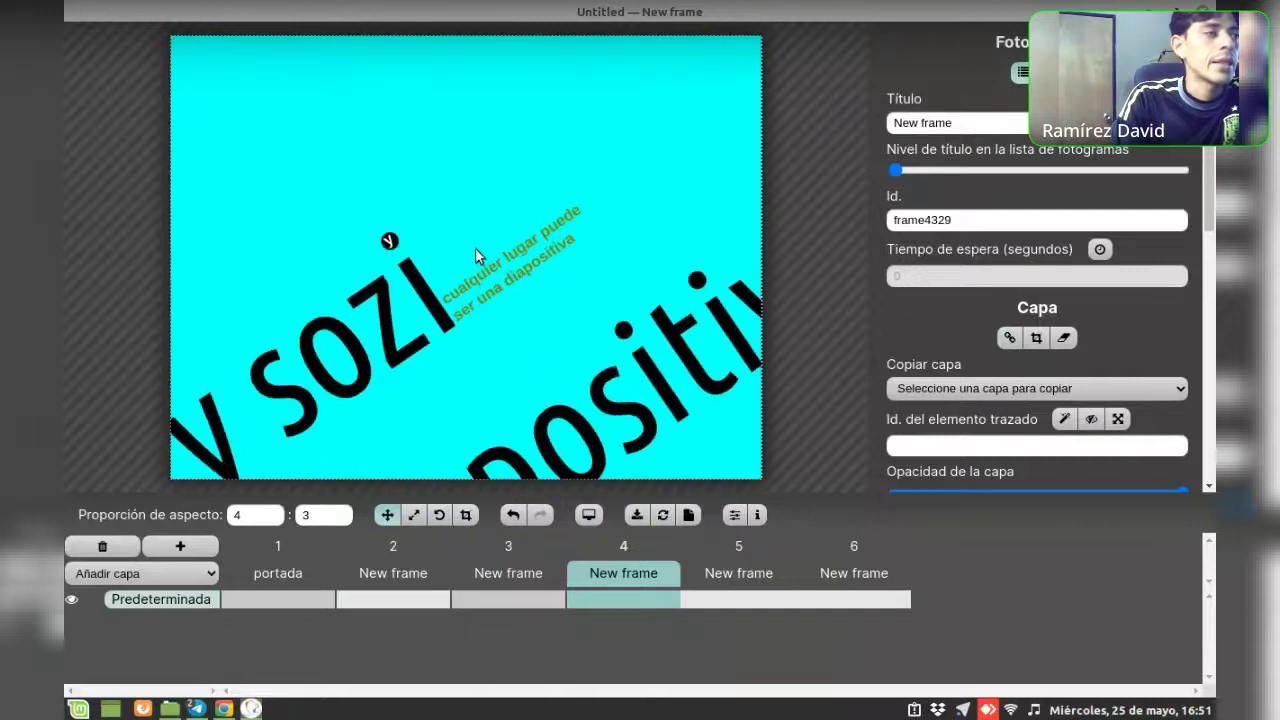
{"action": "scroll", "coordinate": [475, 250], "scroll_direction": "up", "scroll_amount": 2}
{"action": "scroll", "coordinate": [475, 250], "scroll_direction": "up", "scroll_amount": 1}
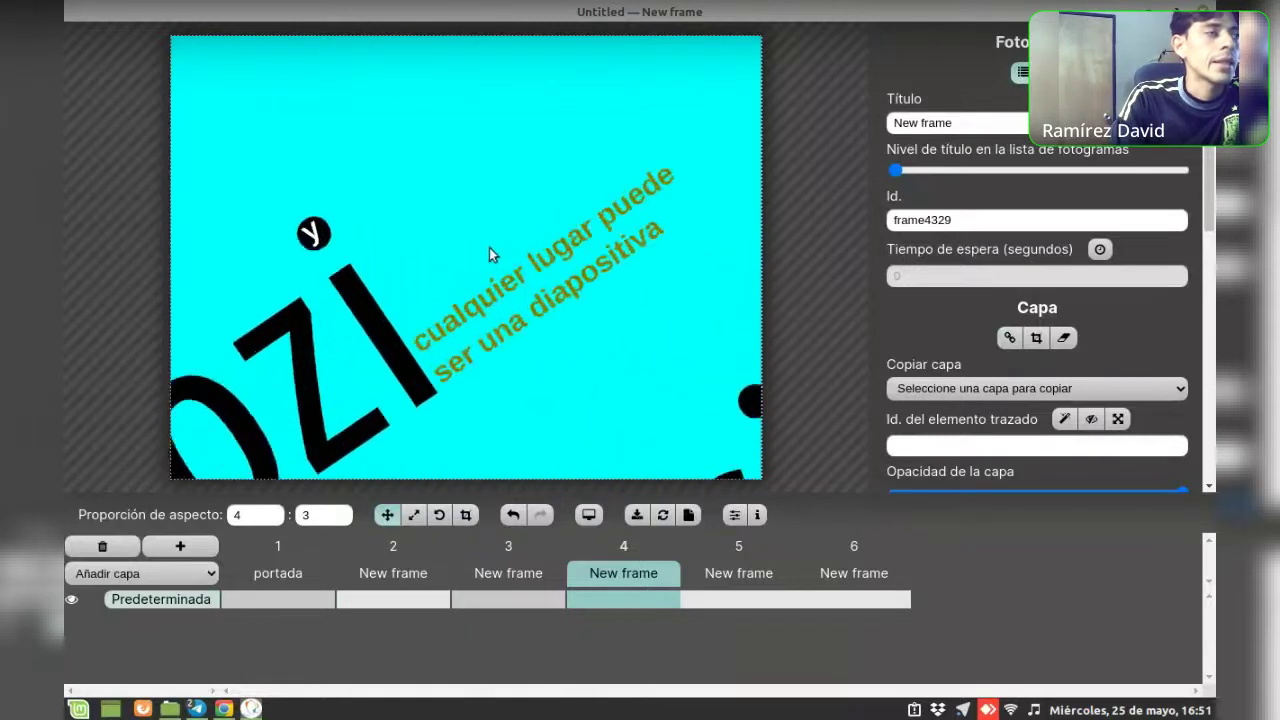
Level the 'cualquier lugar puede ser una diapositiva' caption by rotating frame 4's view, then fine-tune its zoom
{"action": "left_click", "coordinate": [441, 517]}
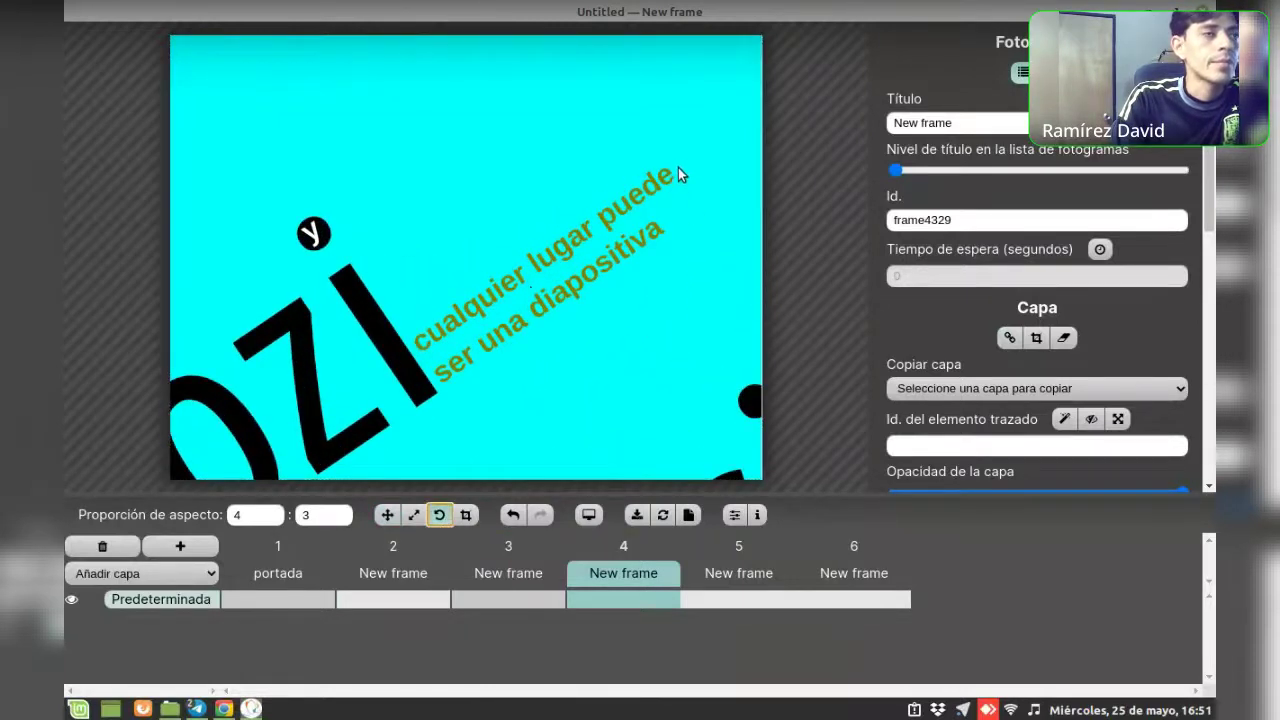
{"action": "left_click_drag", "start_coordinate": [680, 165], "coordinate": [691, 222]}
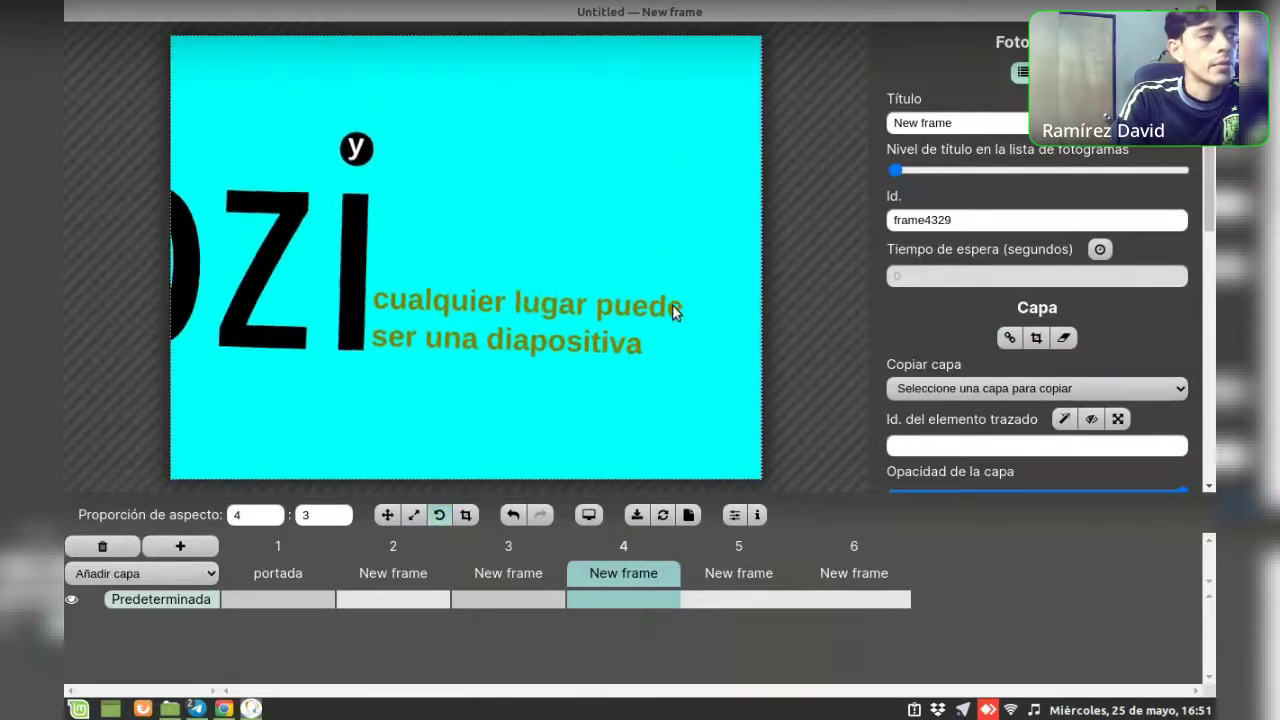
{"action": "left_click", "coordinate": [387, 515]}
{"action": "scroll", "coordinate": [654, 333], "scroll_direction": "up", "scroll_amount": 2}
{"action": "scroll", "coordinate": [640, 317], "scroll_direction": "up", "scroll_amount": 2}
{"action": "scroll", "coordinate": [671, 300], "scroll_direction": "down", "scroll_amount": 1}
{"action": "scroll", "coordinate": [520, 313], "scroll_direction": "up", "scroll_amount": 2}
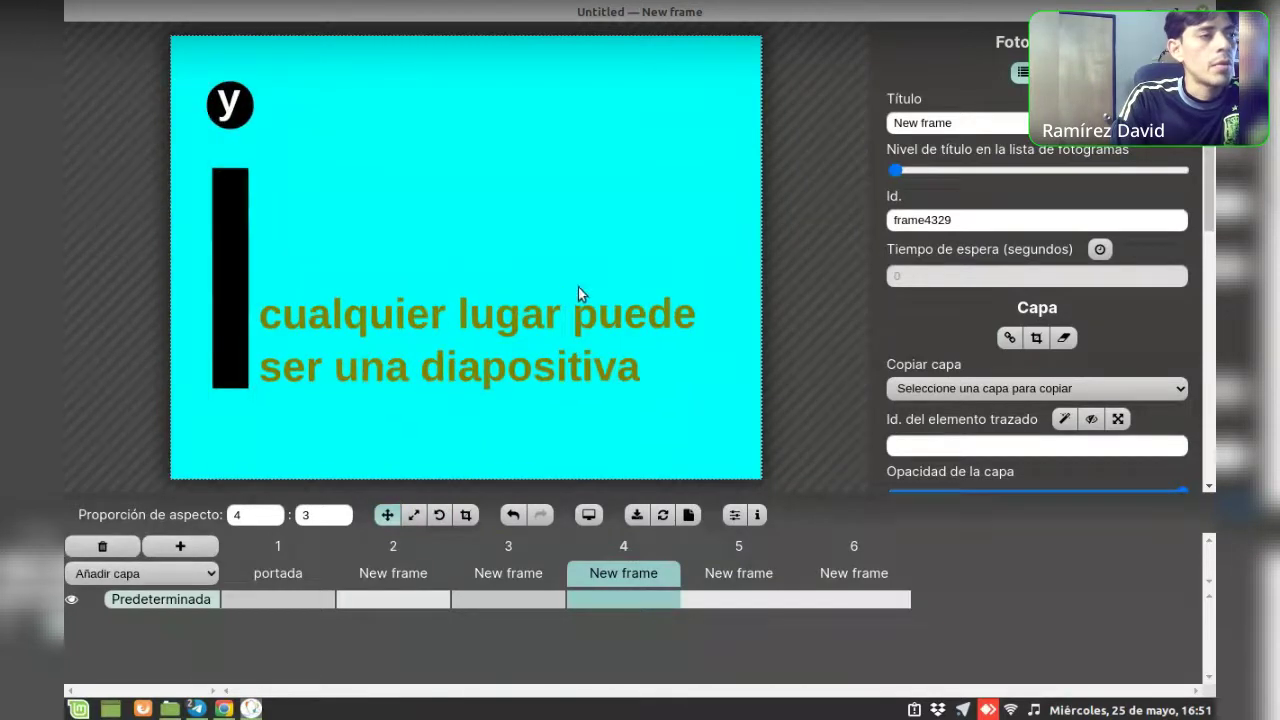
{"action": "scroll", "coordinate": [600, 288], "scroll_direction": "down", "scroll_amount": 2}
{"action": "scroll", "coordinate": [603, 283], "scroll_direction": "down", "scroll_amount": 1}
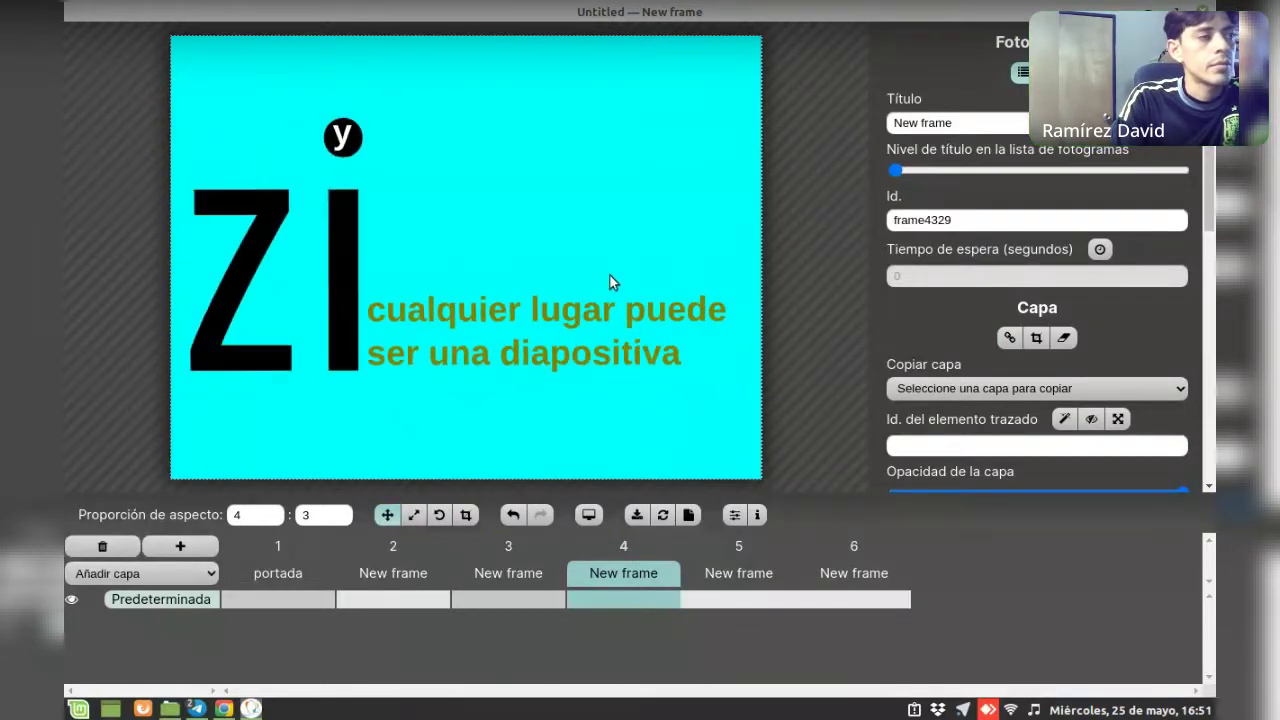
{"action": "scroll", "coordinate": [600, 284], "scroll_direction": "up", "scroll_amount": 2}
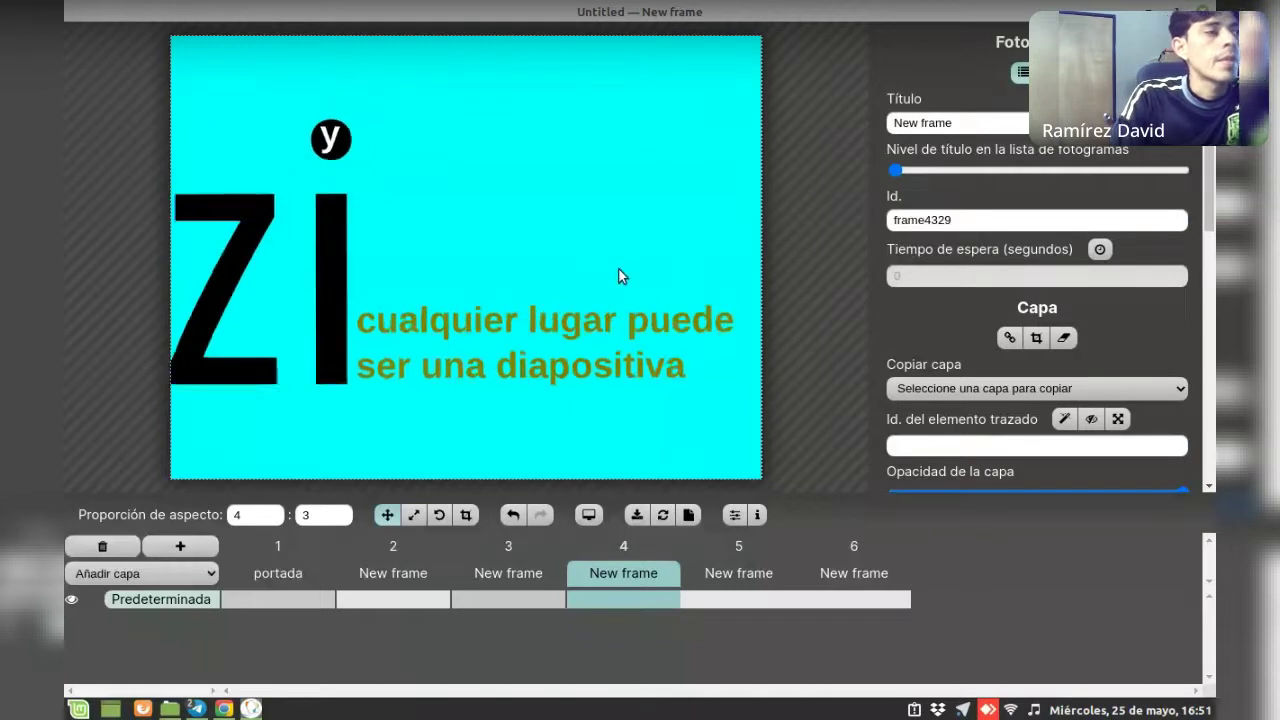
{"action": "scroll", "coordinate": [615, 256], "scroll_direction": "down", "scroll_amount": 1}
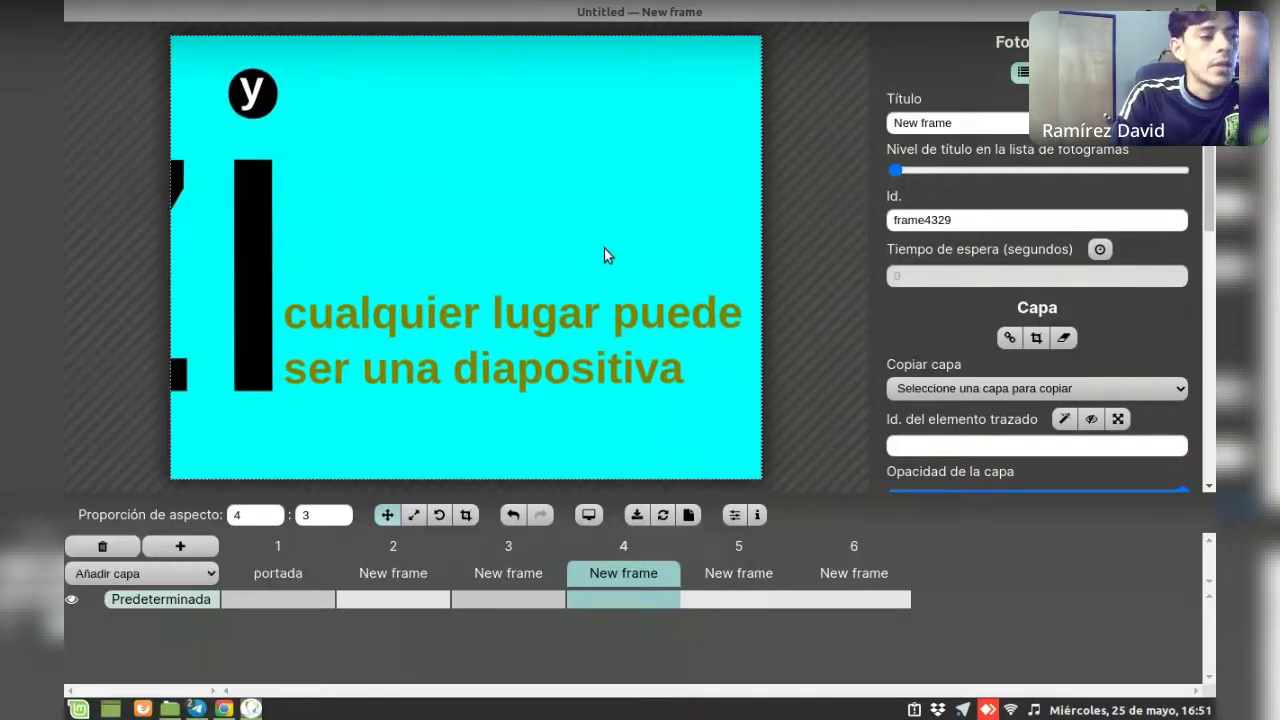
{"action": "left_click", "coordinate": [718, 572]}
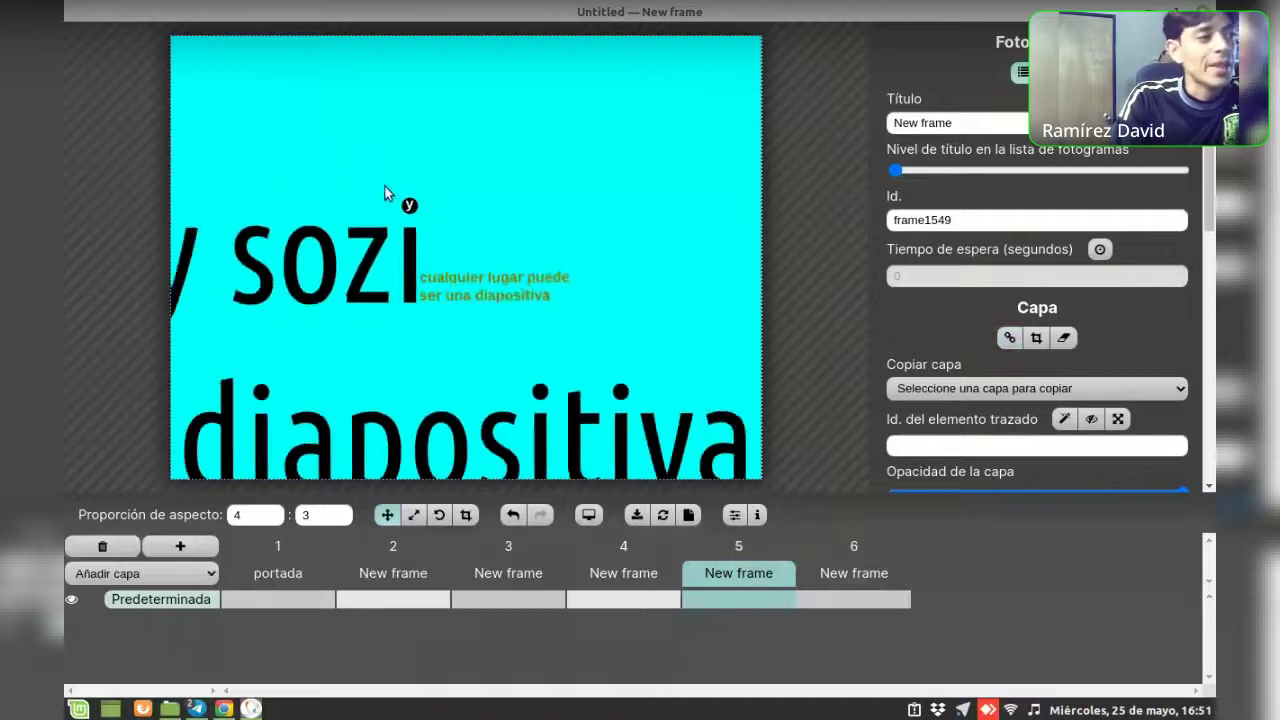
Frame the '5' card in frame 5, rotating the view 180° so the number reads upright
{"action": "mouse_move", "coordinate": [377, 186]}
{"action": "left_mouse_down"}
{"action": "mouse_move", "coordinate": [598, 341]}
{"action": "mouse_move", "coordinate": [549, 283]}
{"action": "left_mouse_up"}
{"action": "scroll", "coordinate": [546, 283], "scroll_direction": "down", "scroll_amount": 3}
{"action": "scroll", "coordinate": [414, 225], "scroll_direction": "up", "scroll_amount": 1}
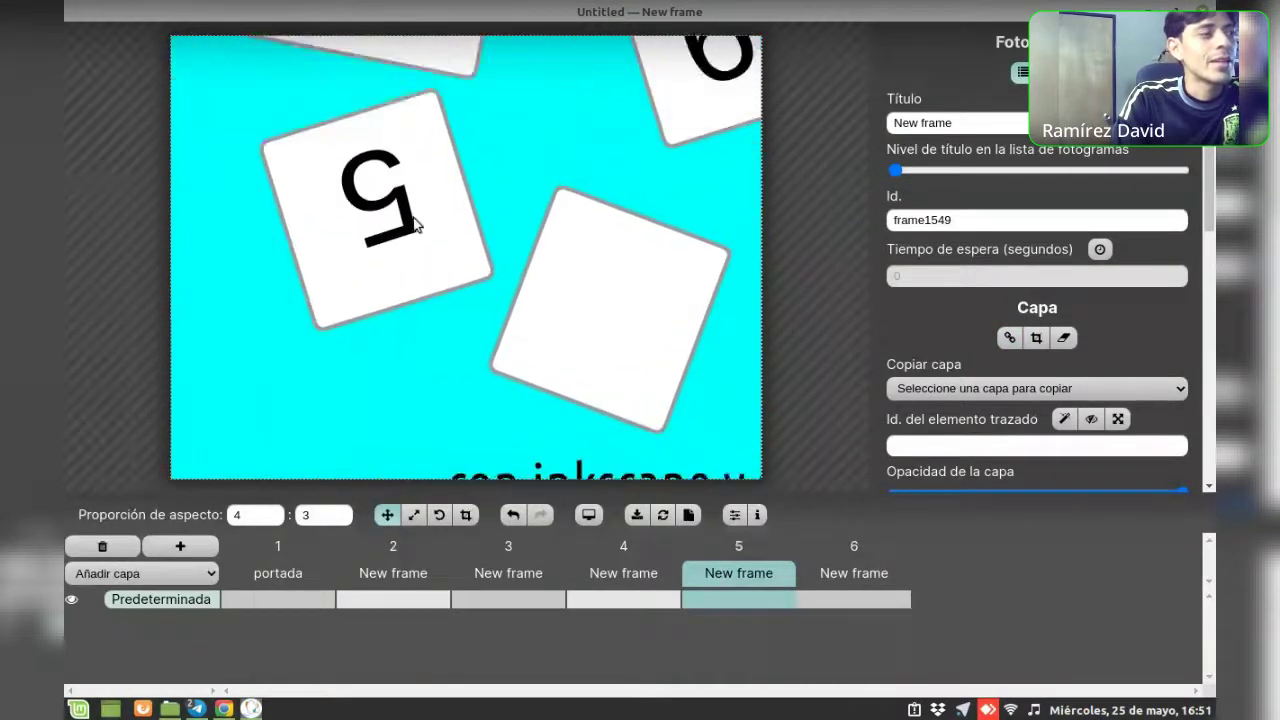
{"action": "scroll", "coordinate": [414, 271], "scroll_direction": "up", "scroll_amount": 2}
{"action": "scroll", "coordinate": [414, 271], "scroll_direction": "up", "scroll_amount": 2}
{"action": "left_click", "coordinate": [440, 515]}
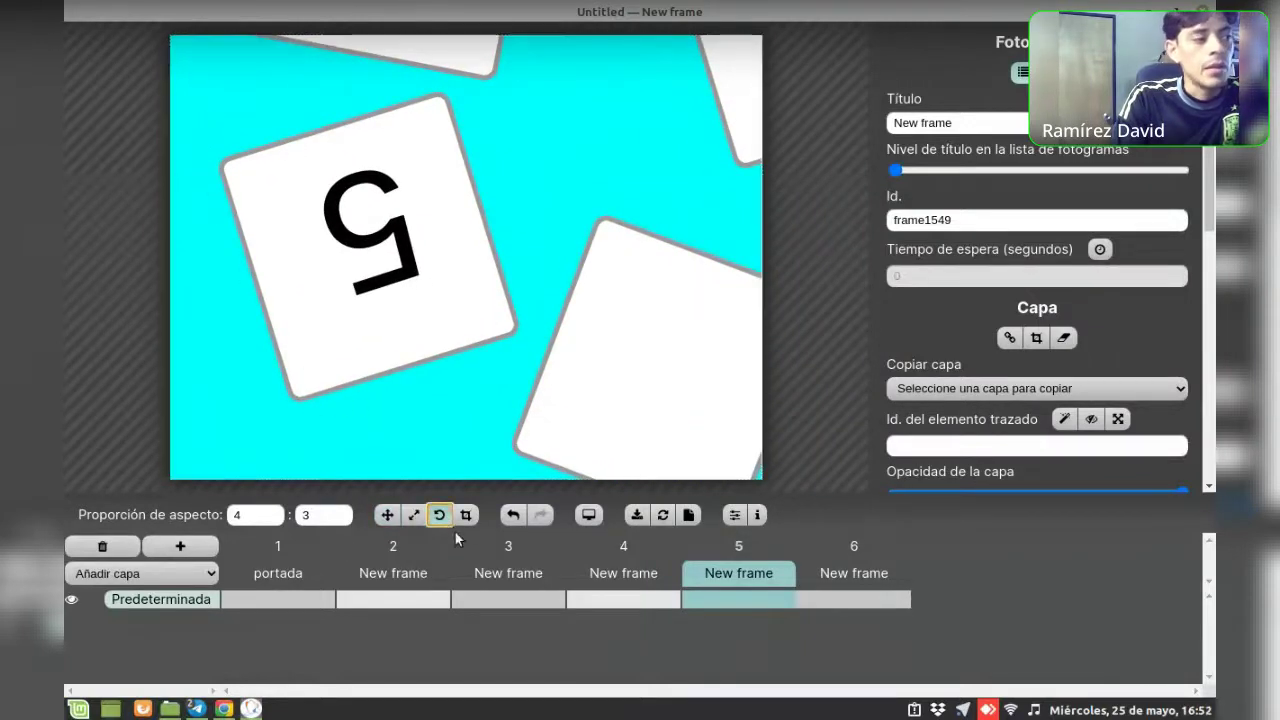
{"action": "mouse_move", "coordinate": [319, 243]}
{"action": "left_mouse_down"}
{"action": "mouse_move", "coordinate": [457, 383]}
{"action": "mouse_move", "coordinate": [605, 302]}
{"action": "left_mouse_up"}
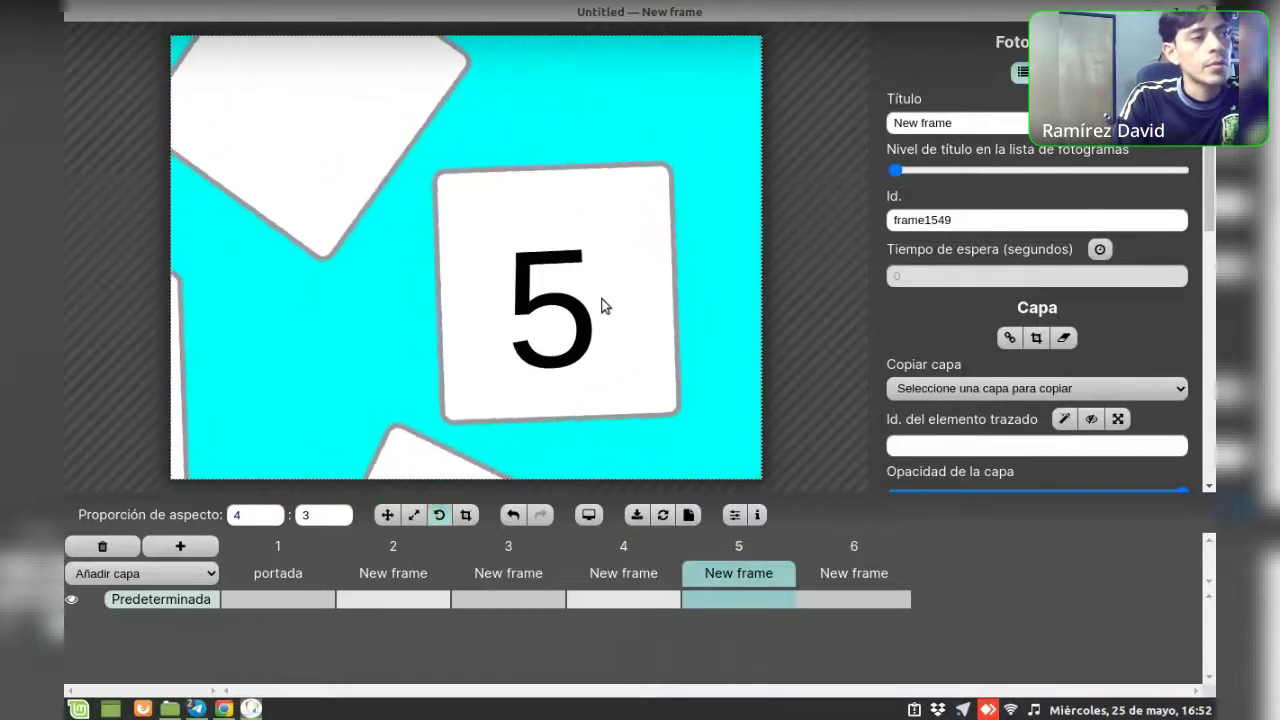
{"action": "key", "text": "Escape"}
{"action": "left_click_drag", "start_coordinate": [658, 358], "coordinate": [706, 305]}
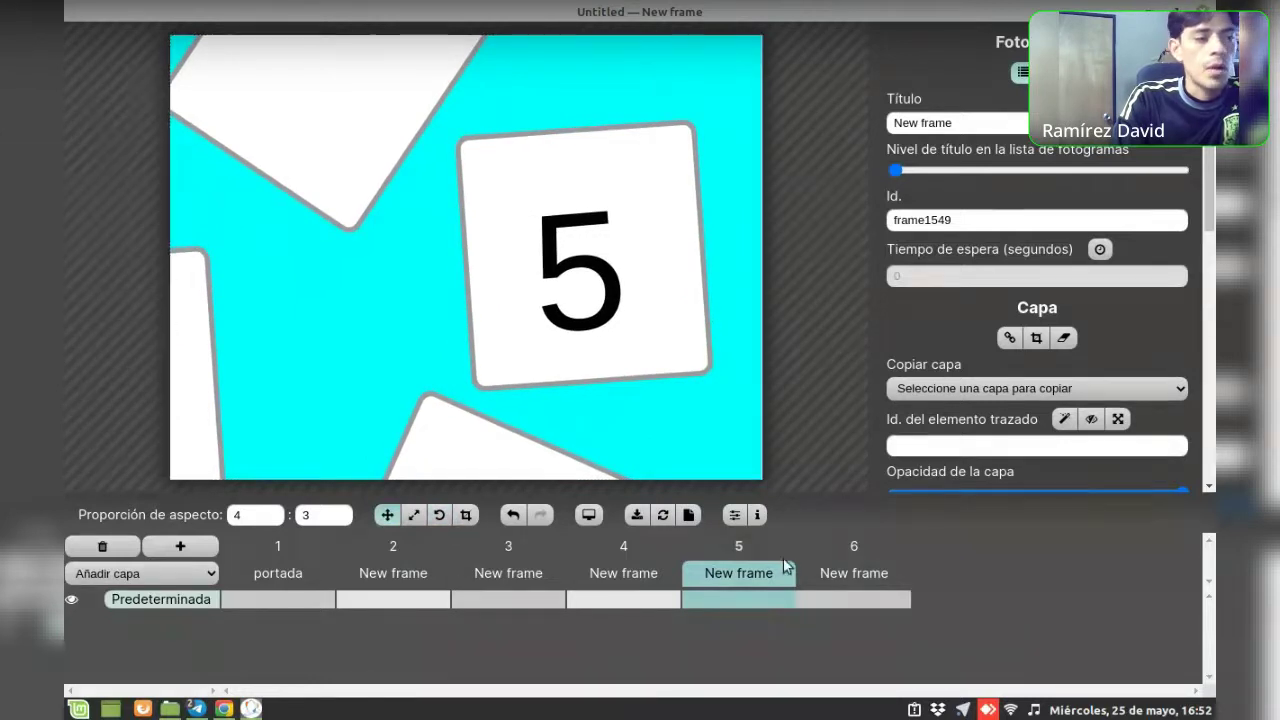
{"action": "left_click", "coordinate": [855, 580]}
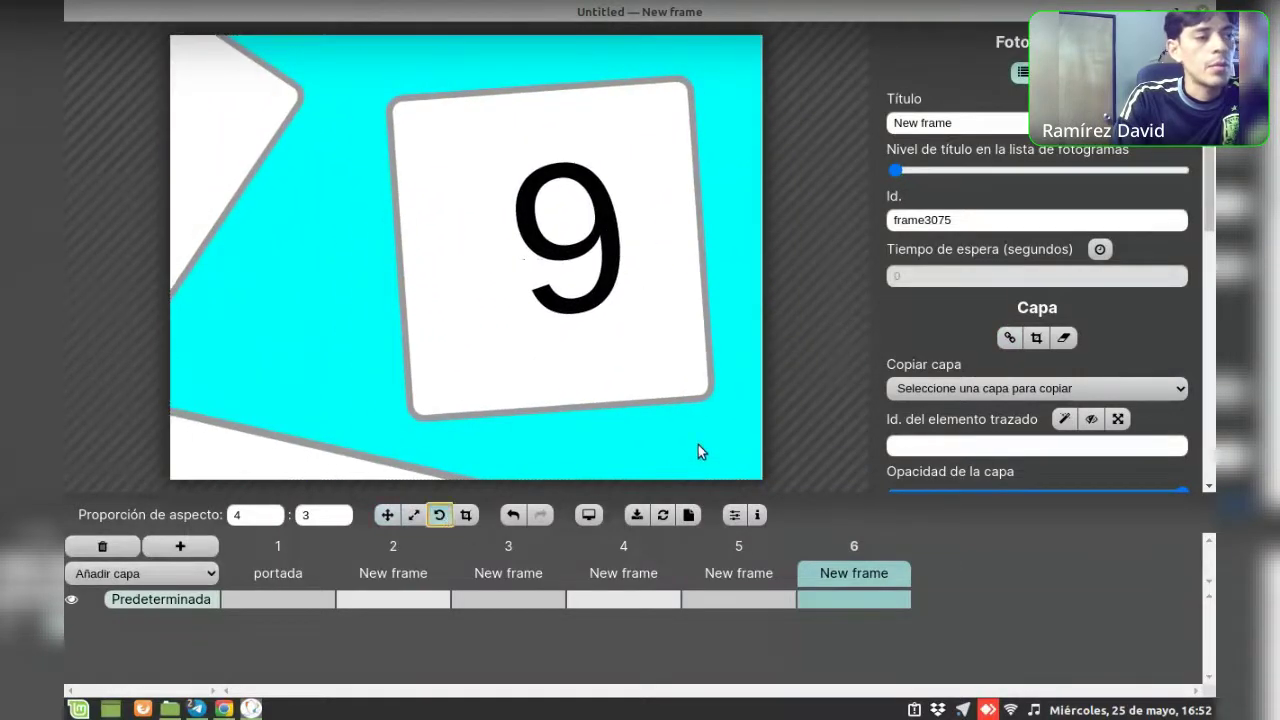
Turn frame 6's view so the '6' card reads upright, then return to the portada frame
{"action": "left_click_drag", "start_coordinate": [698, 445], "coordinate": [258, 123]}
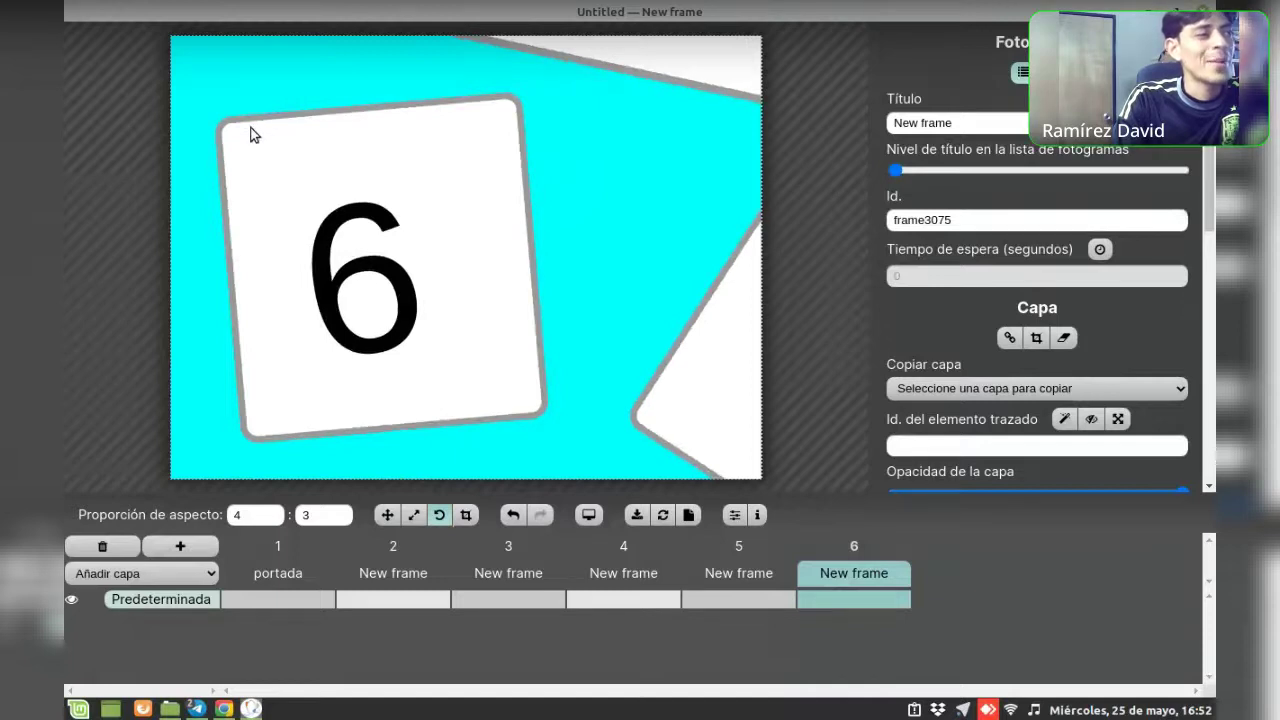
{"action": "left_click", "coordinate": [388, 514]}
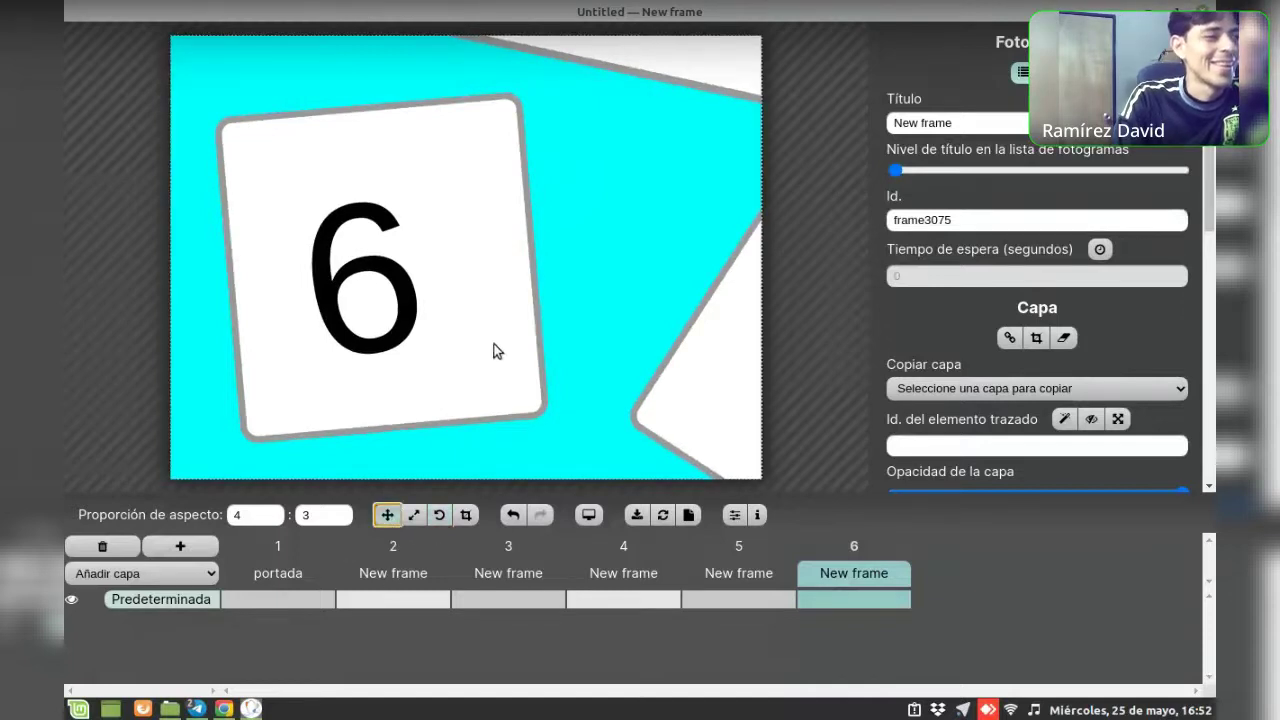
{"action": "left_click_drag", "start_coordinate": [486, 351], "coordinate": [506, 323]}
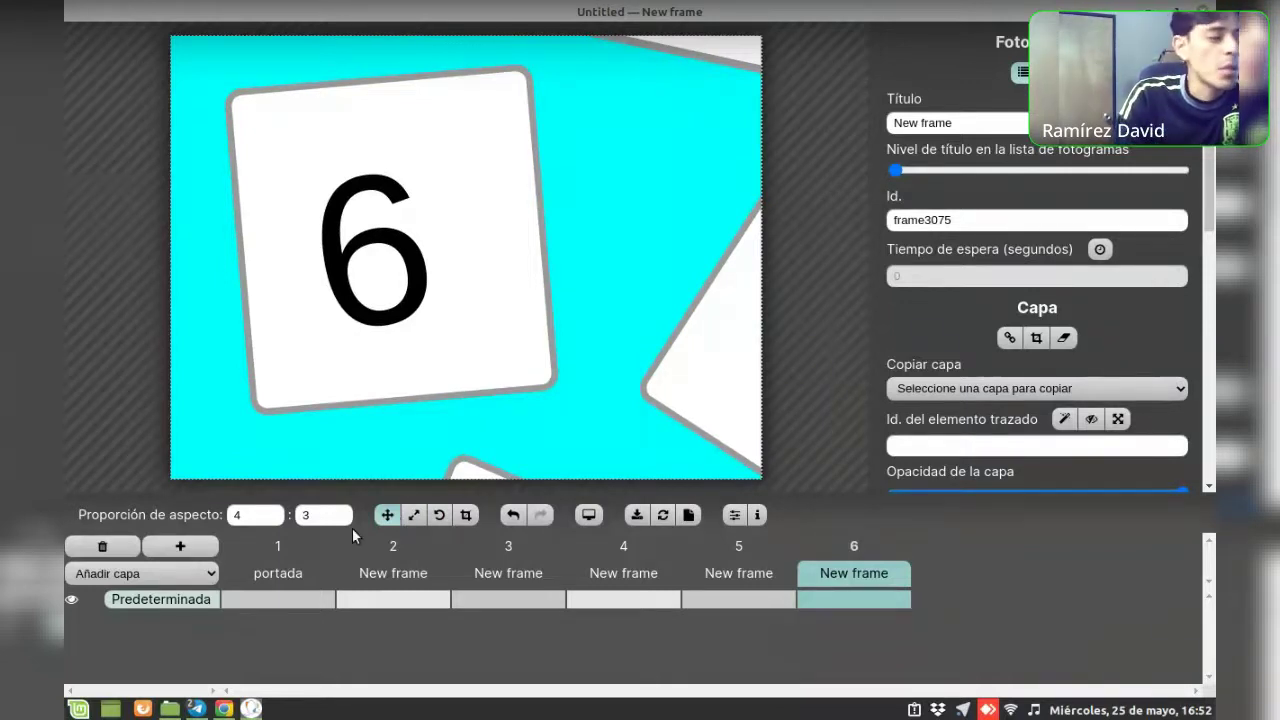
{"action": "left_click", "coordinate": [287, 573]}
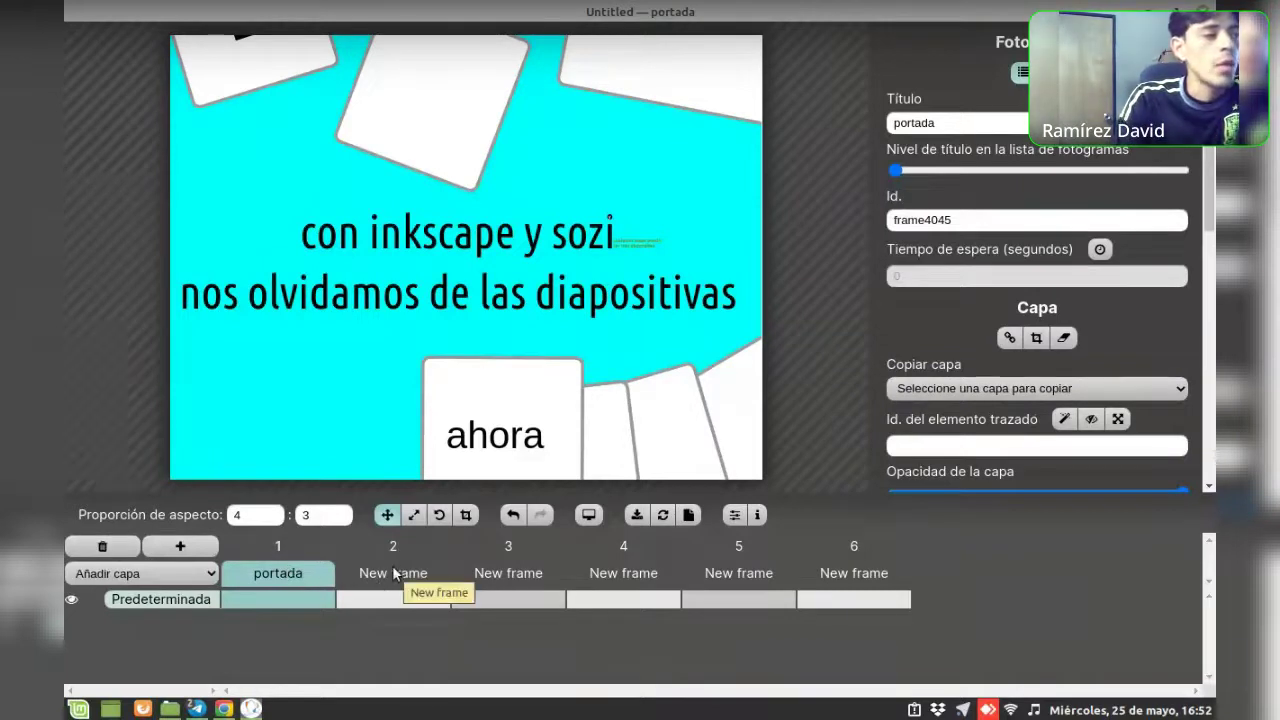
Preview frames 2 through 6 in turn, then jump back to portada
{"action": "left_click", "coordinate": [393, 573]}
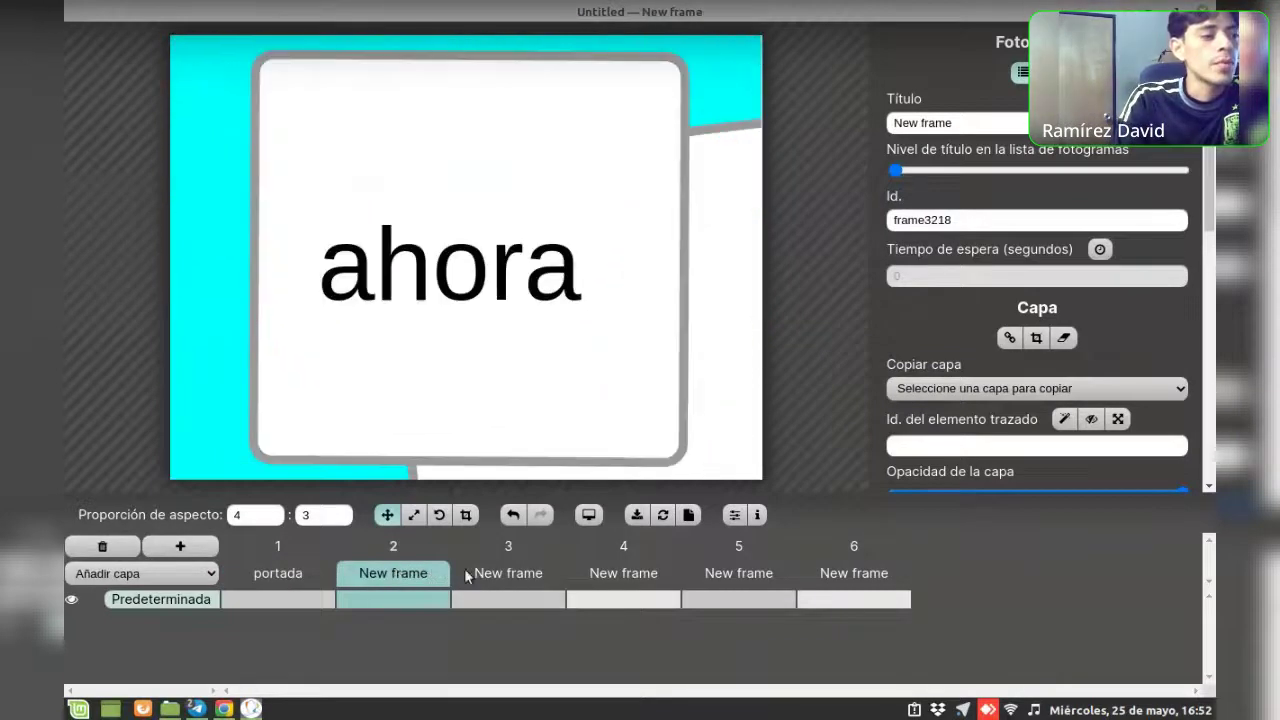
{"action": "left_click", "coordinate": [483, 576]}
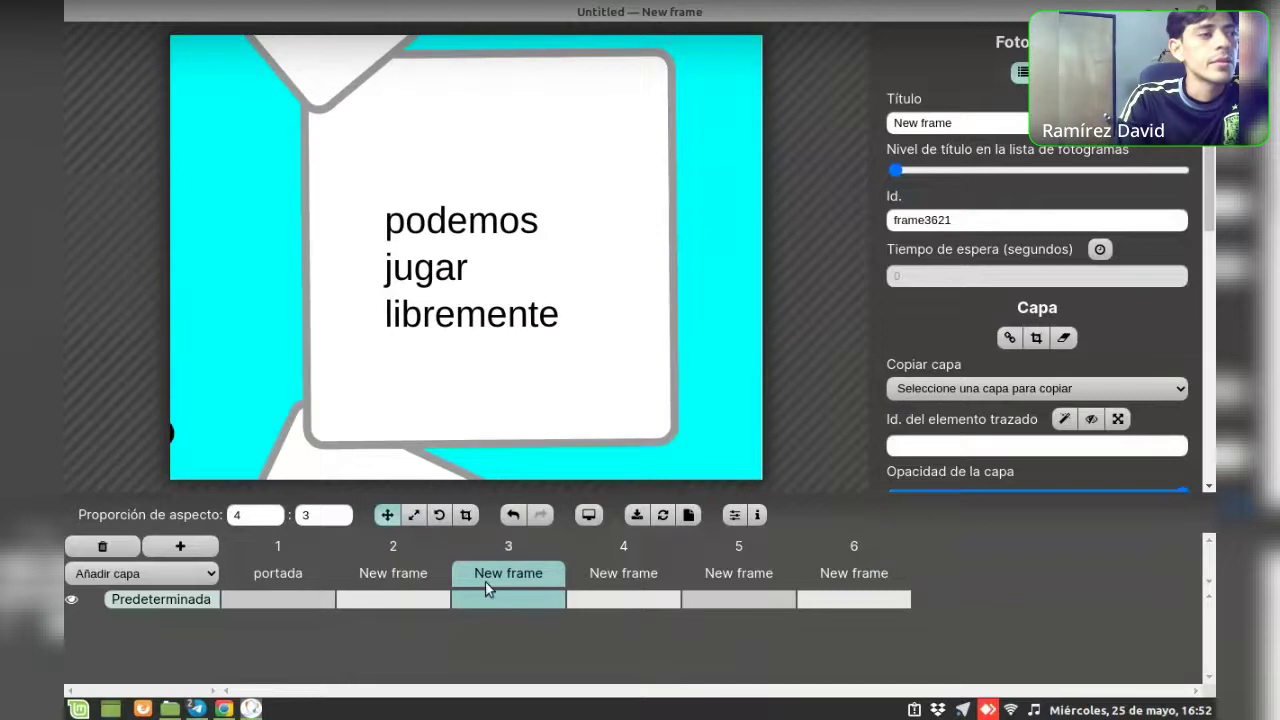
{"action": "left_click", "coordinate": [603, 573]}
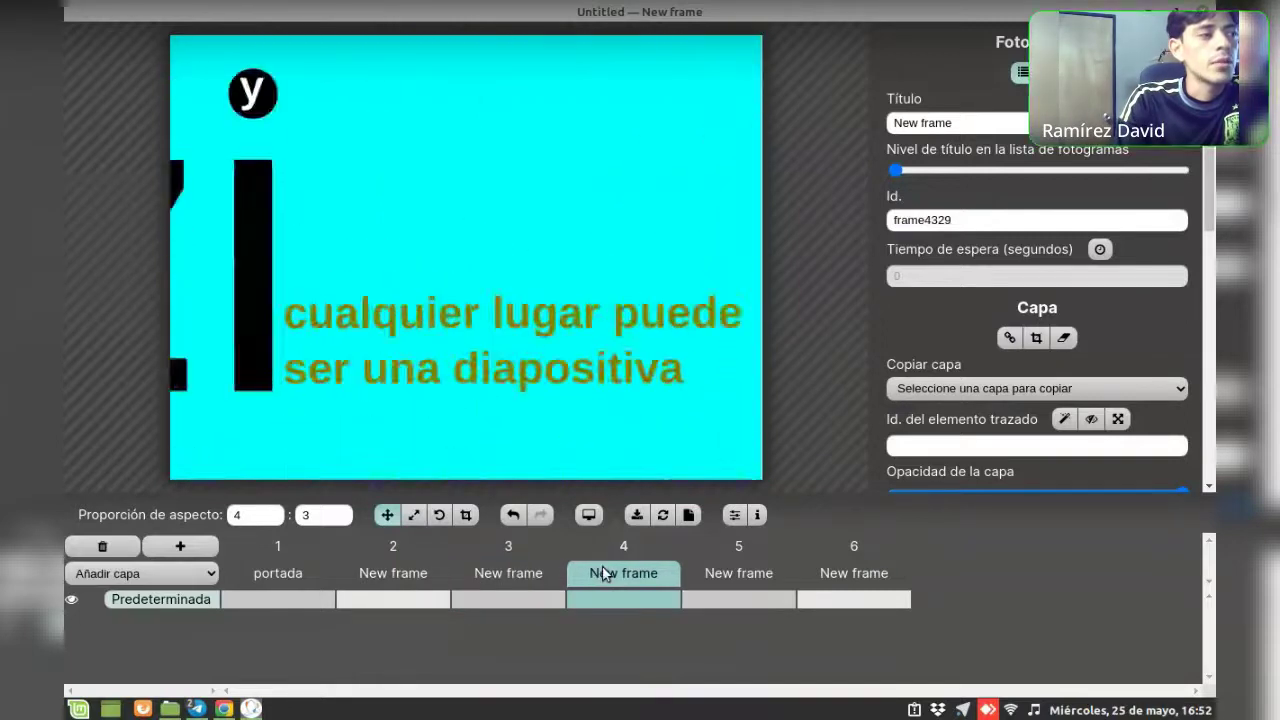
{"action": "left_click", "coordinate": [705, 573]}
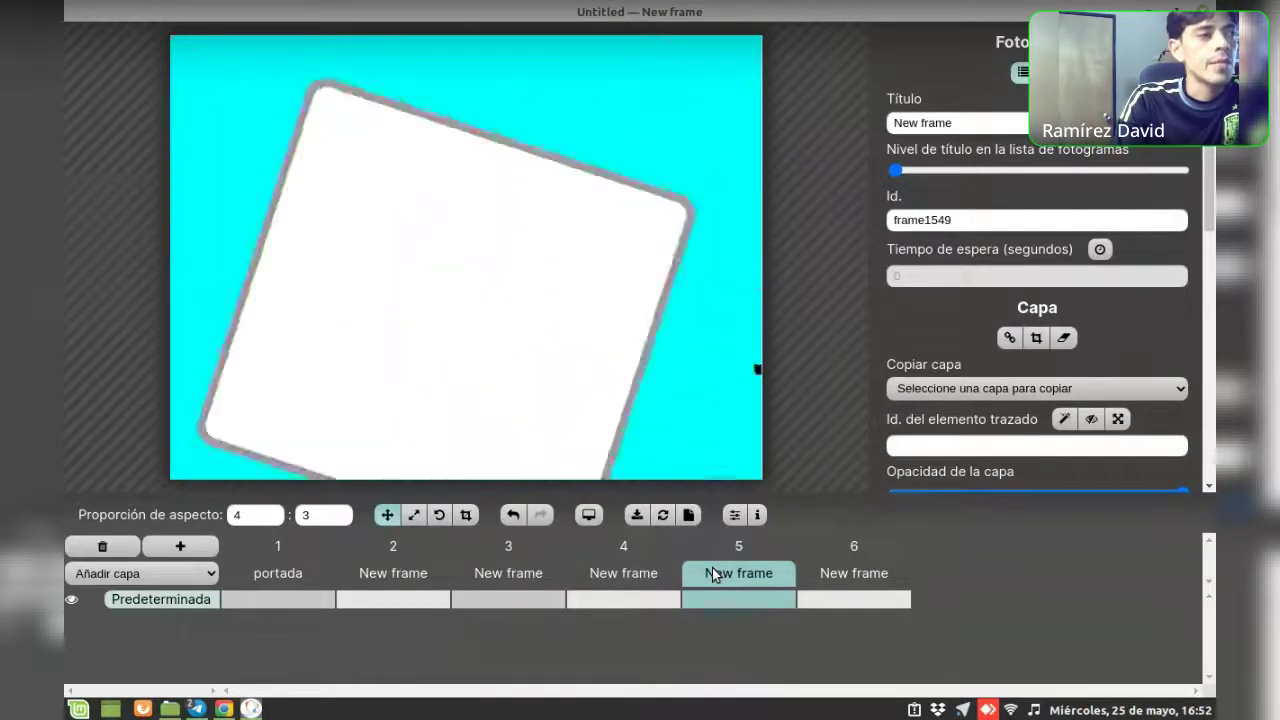
{"action": "left_click", "coordinate": [655, 585]}
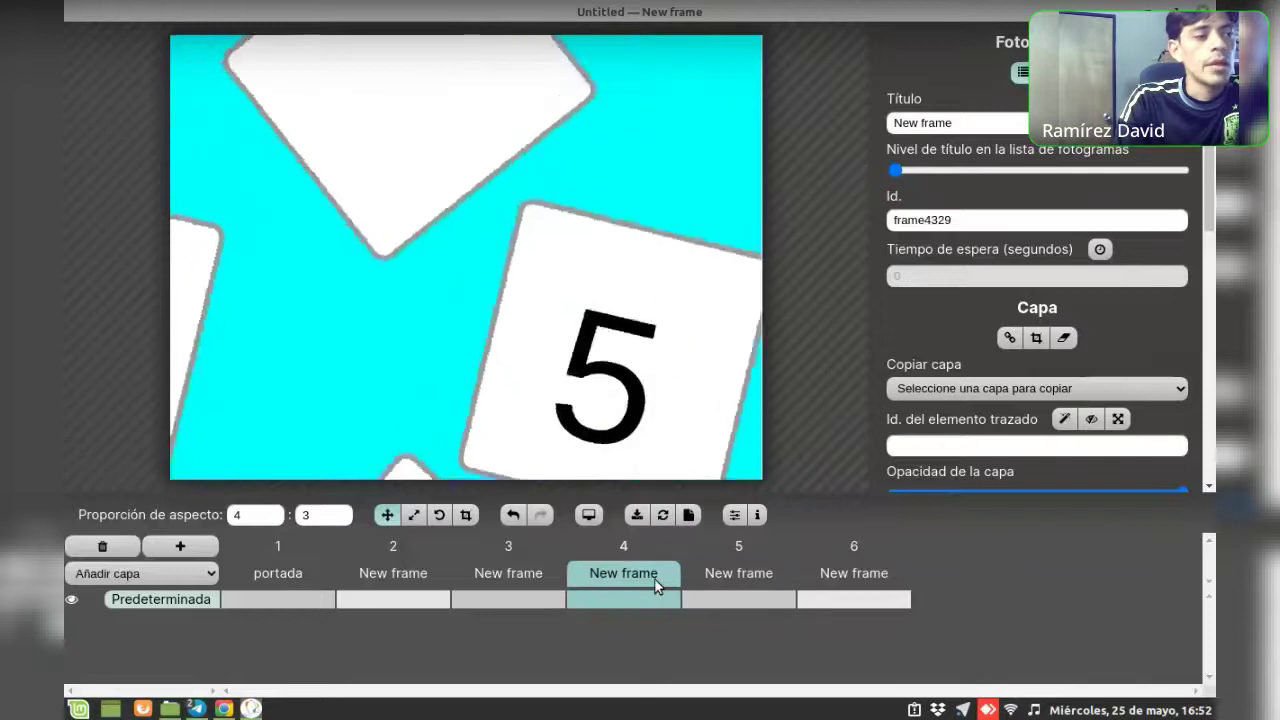
{"action": "left_click", "coordinate": [731, 574]}
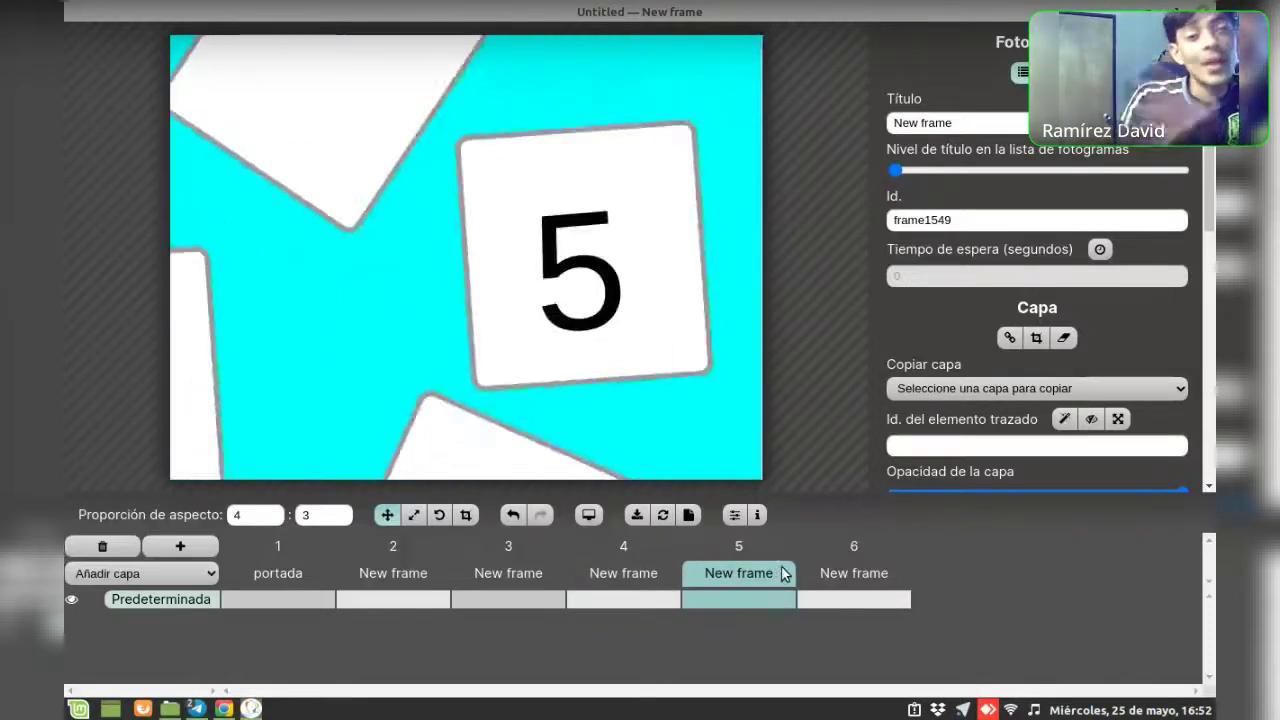
{"action": "left_click", "coordinate": [820, 572]}
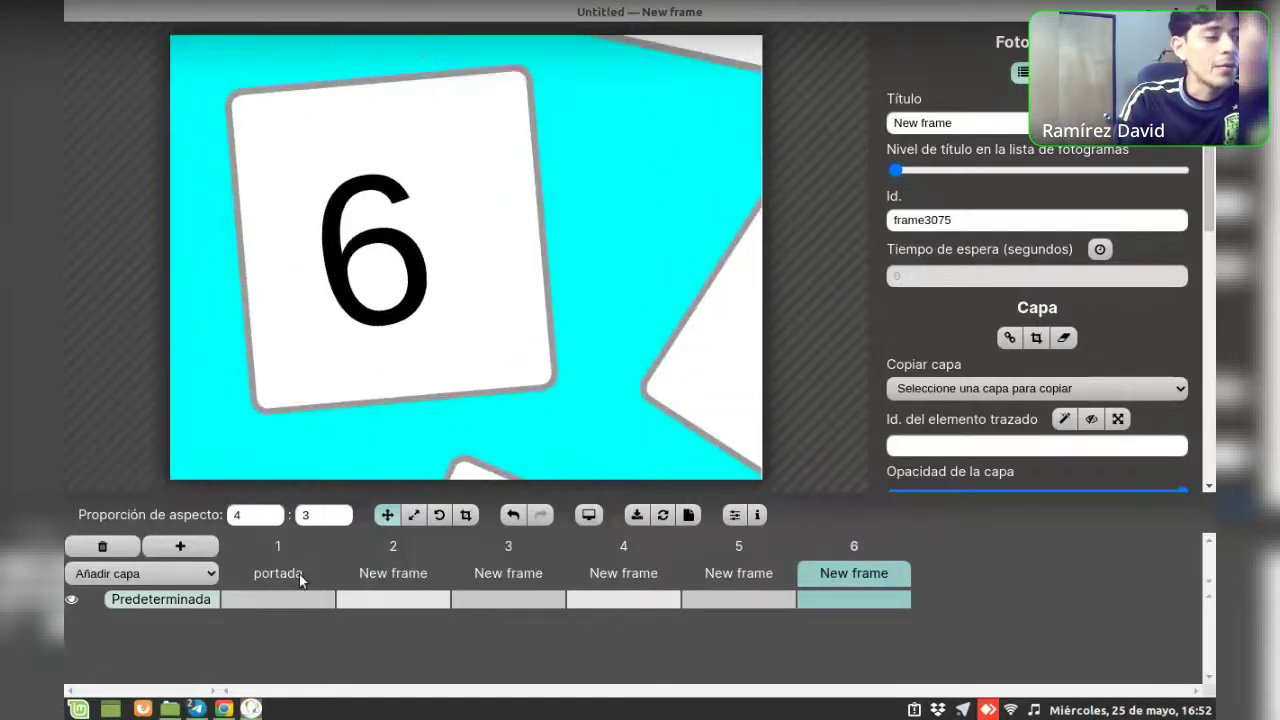
{"action": "left_click", "coordinate": [300, 578]}
Step through frames 2–6 again to compare their views, ending on the portada frame
{"action": "left_click", "coordinate": [376, 570]}
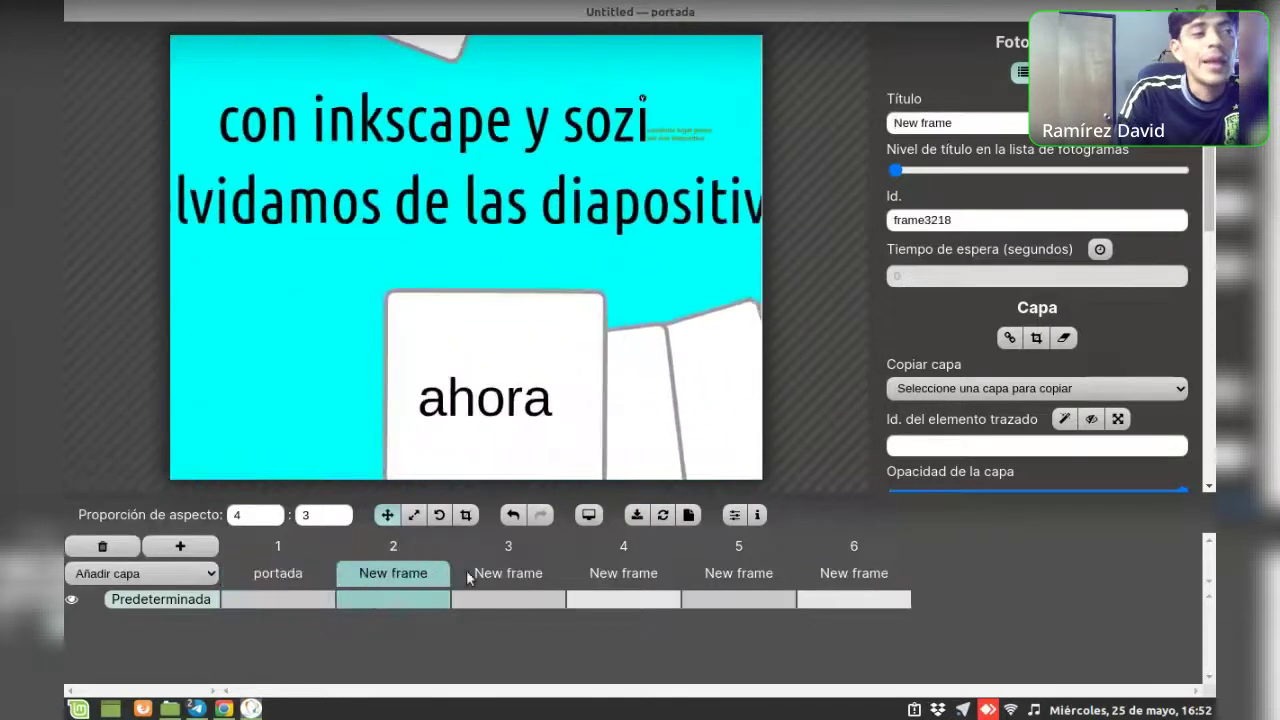
{"action": "left_click", "coordinate": [501, 572]}
{"action": "left_click", "coordinate": [588, 575]}
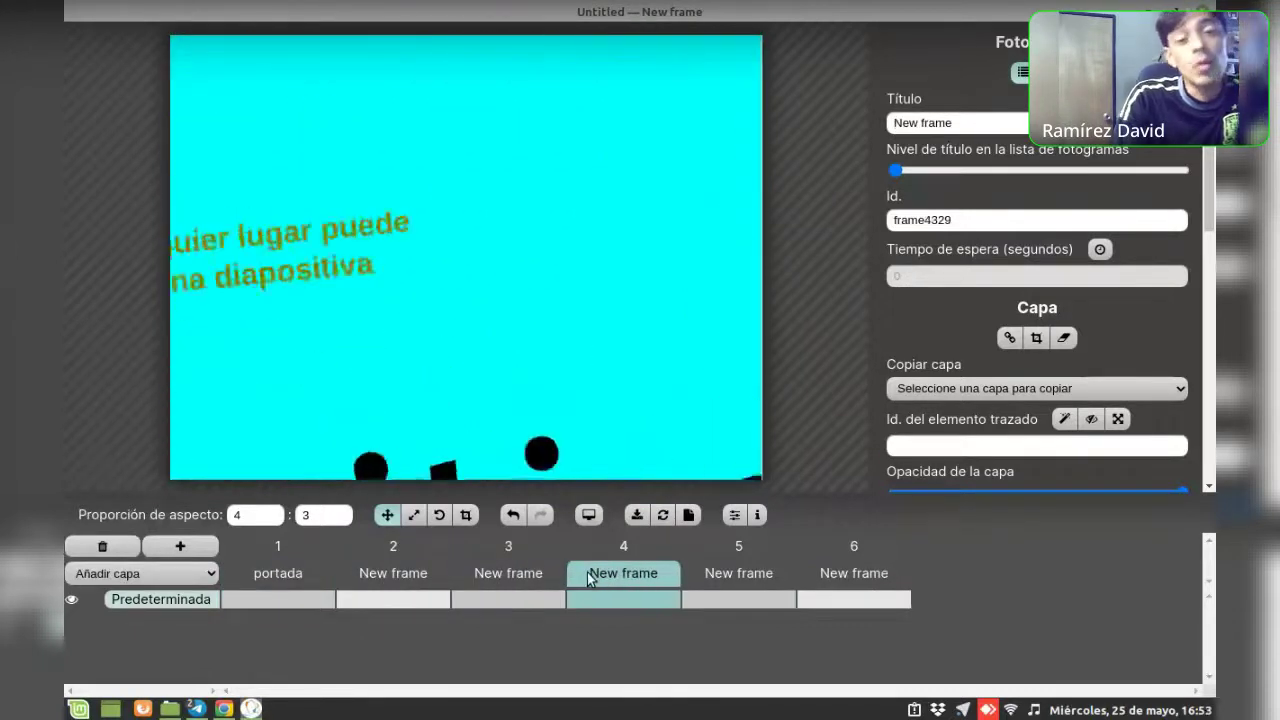
{"action": "left_click", "coordinate": [745, 584]}
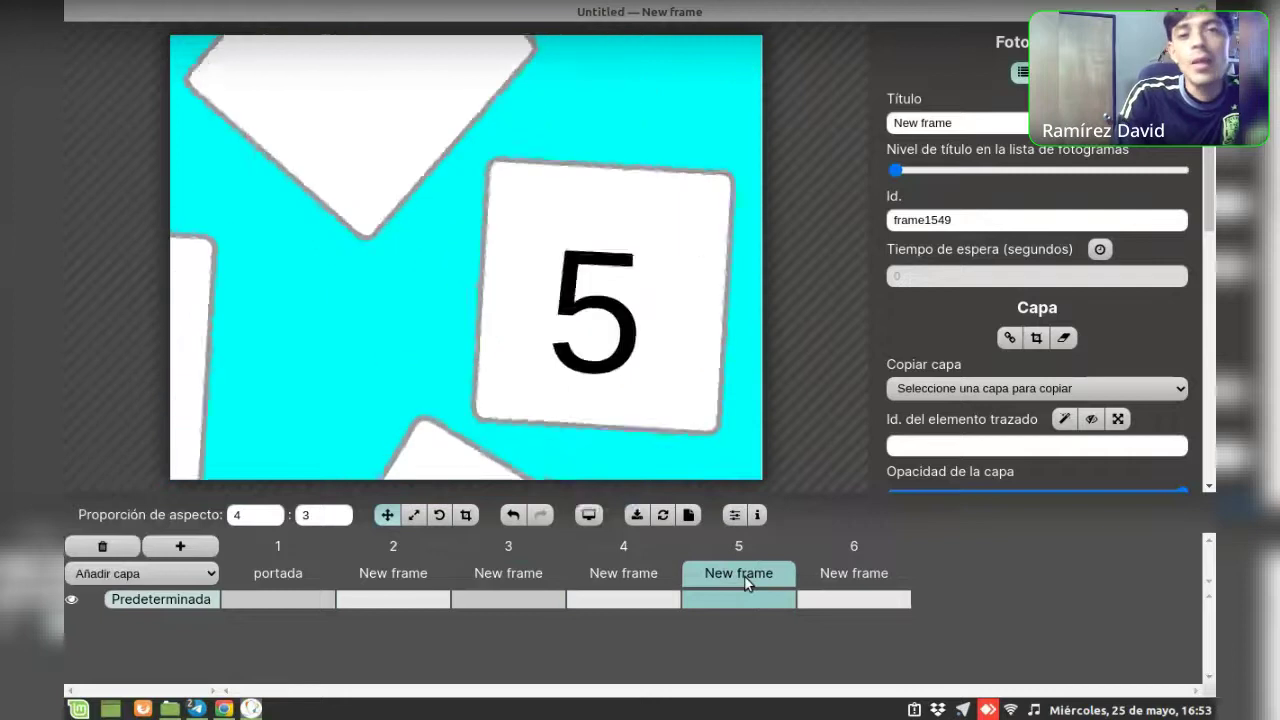
{"action": "left_click", "coordinate": [372, 577]}
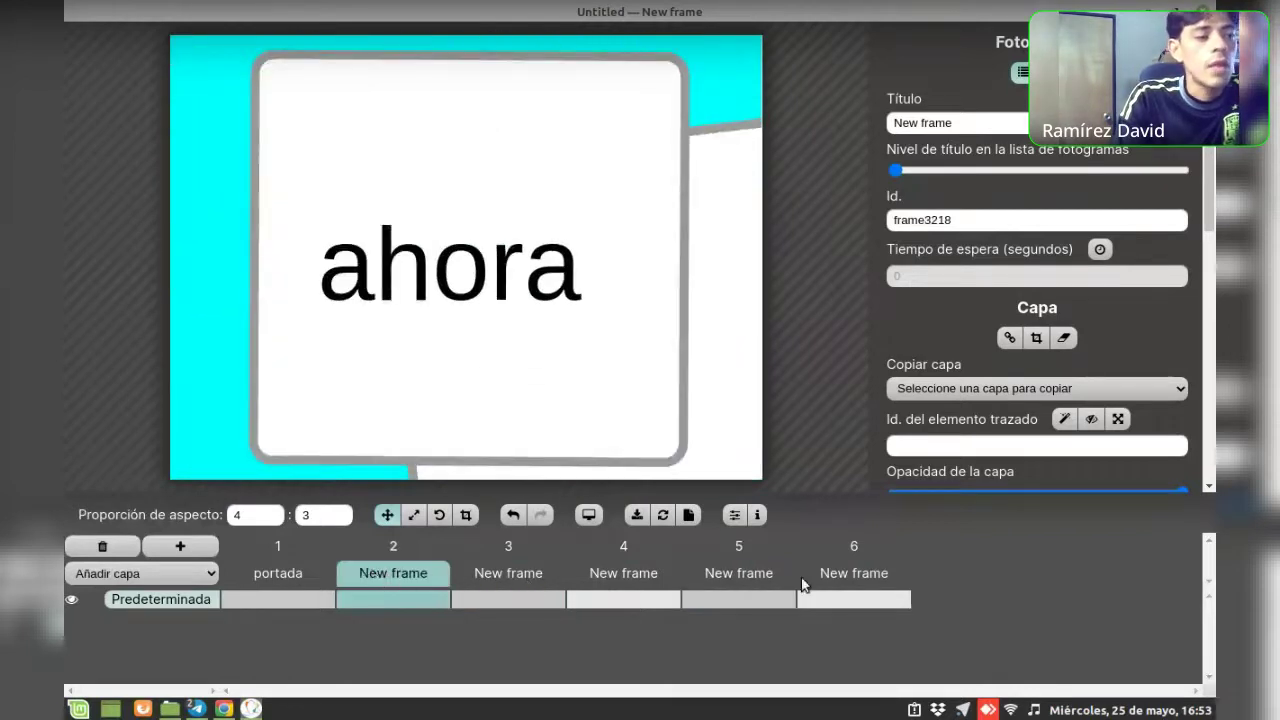
{"action": "left_click", "coordinate": [842, 569]}
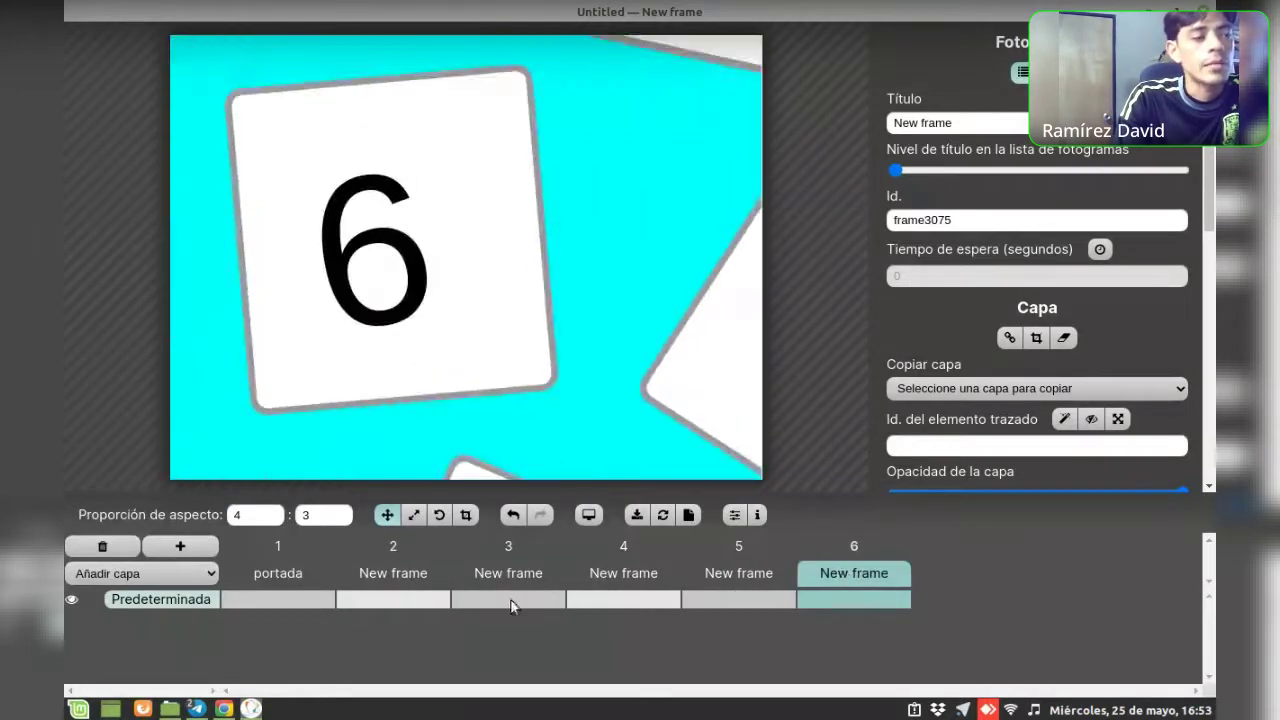
{"action": "left_click", "coordinate": [591, 566]}
{"action": "left_click", "coordinate": [735, 571]}
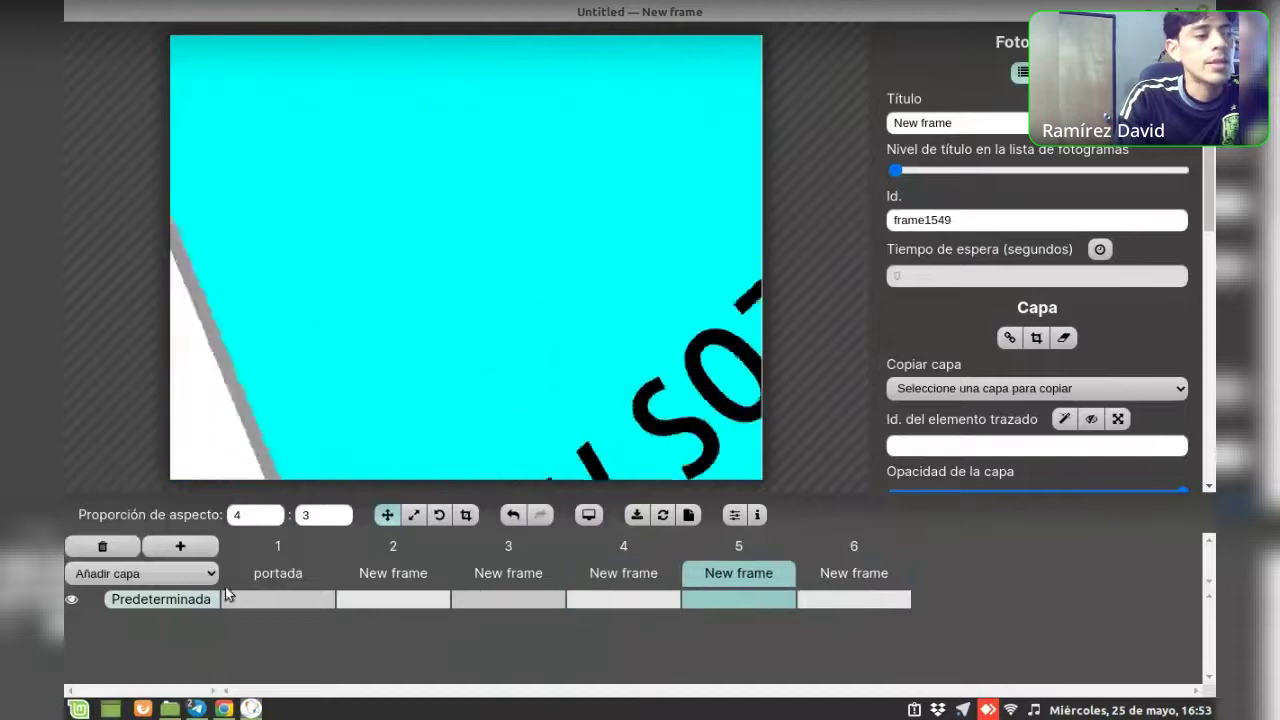
{"action": "left_click", "coordinate": [262, 577]}
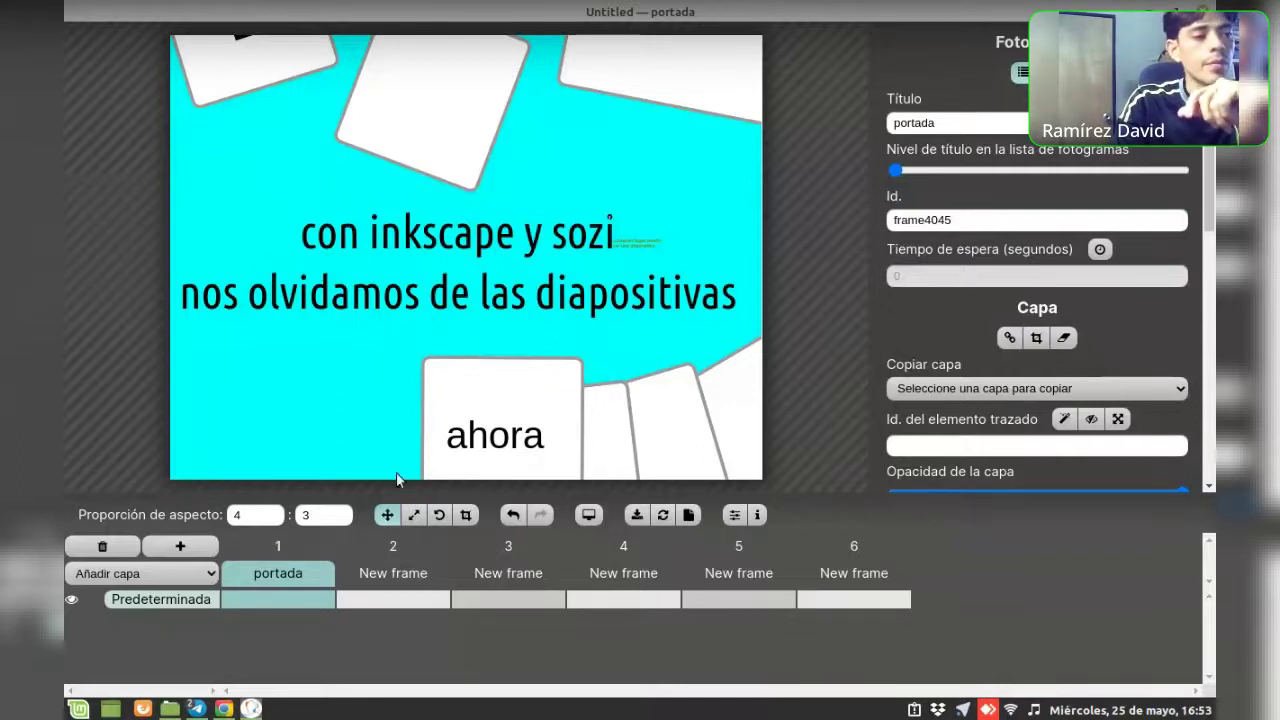
Save as taller.sozi.html, then show frame 3, 'podemos jugar libremente', via frame 2
{"action": "left_click", "coordinate": [638, 517]}
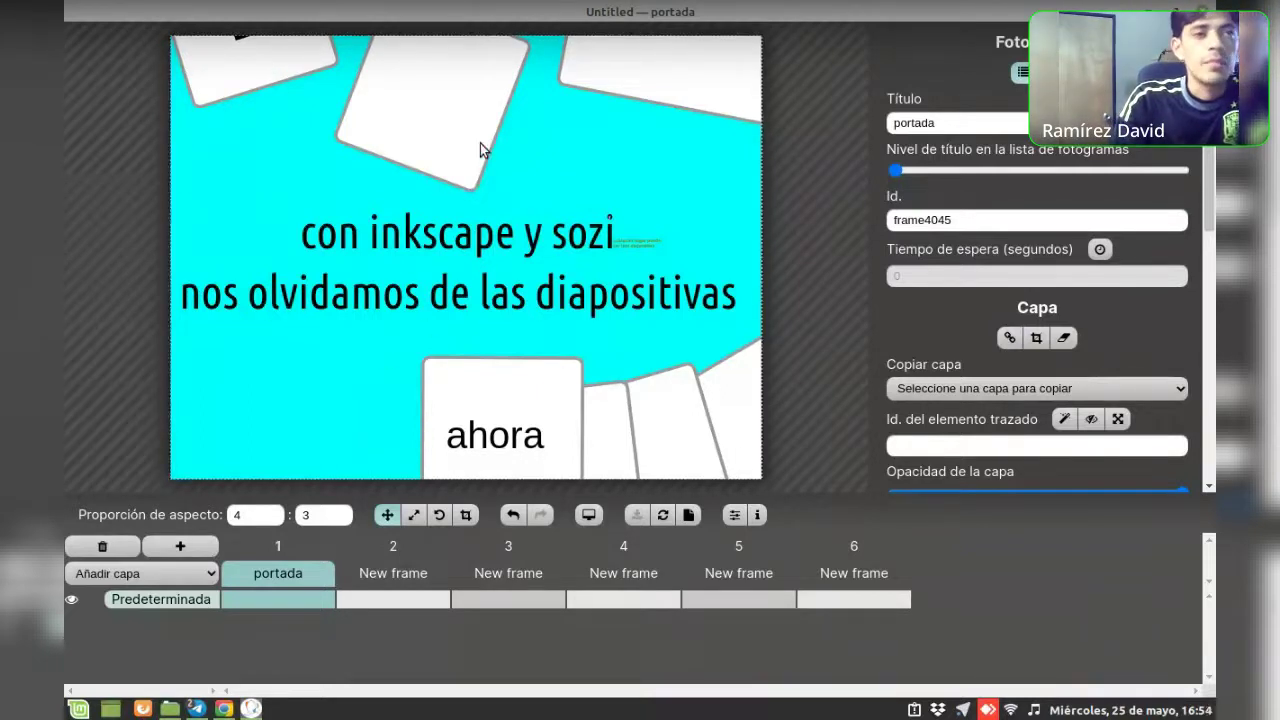
{"action": "left_click", "coordinate": [405, 580]}
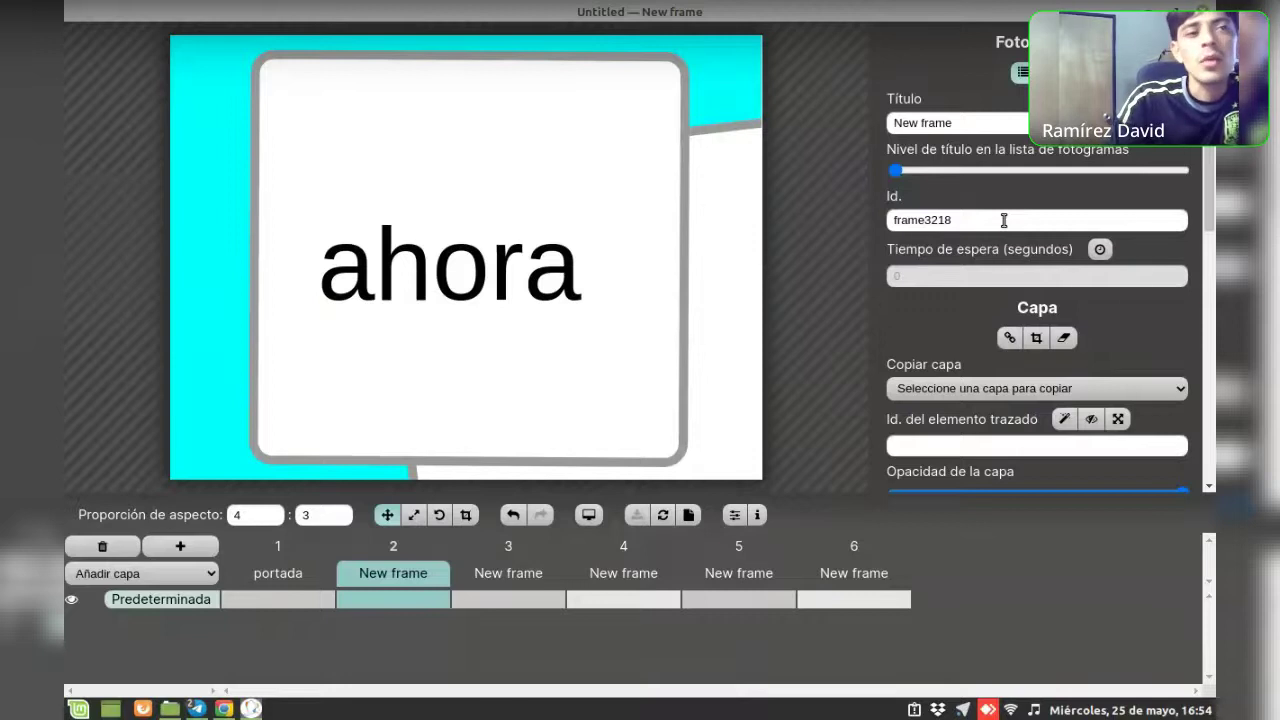
{"action": "left_click", "coordinate": [512, 571]}
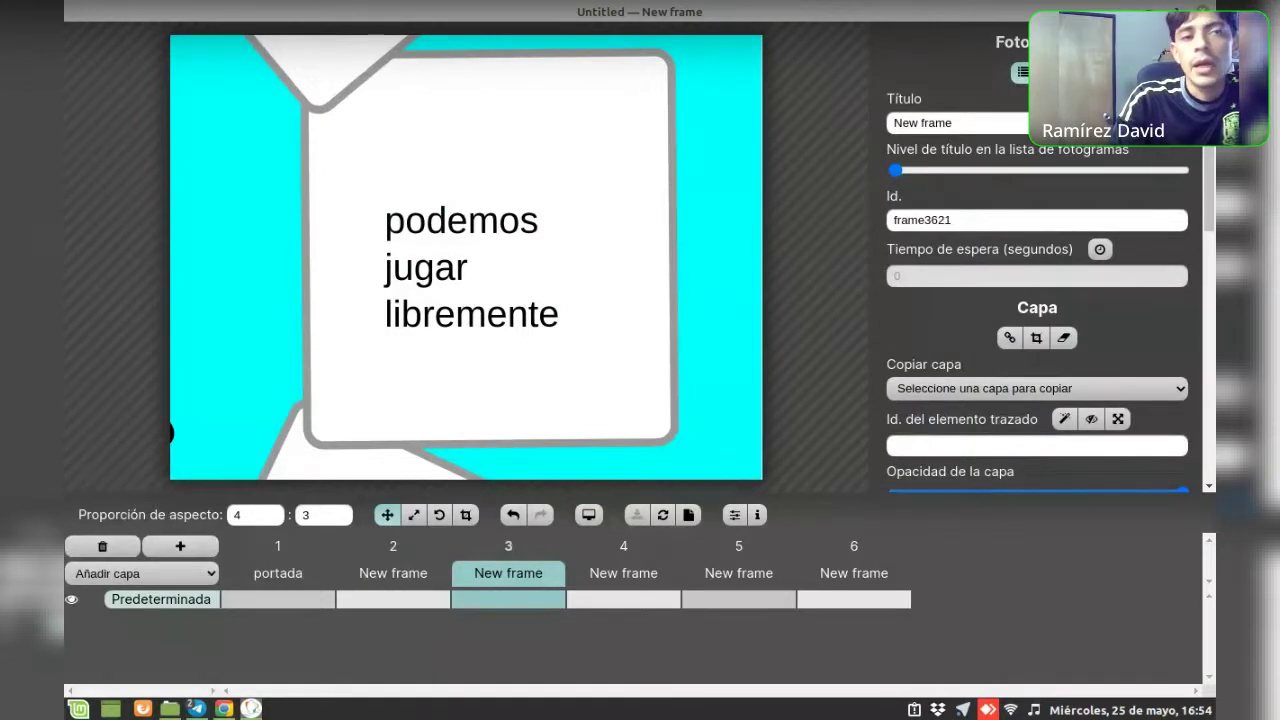
Retitle frame 3 from 'New frame' to 'fotograma 3', keeping its Id frame3621 unchanged
{"action": "scroll", "coordinate": [1101, 234], "scroll_direction": "down", "scroll_amount": 2}
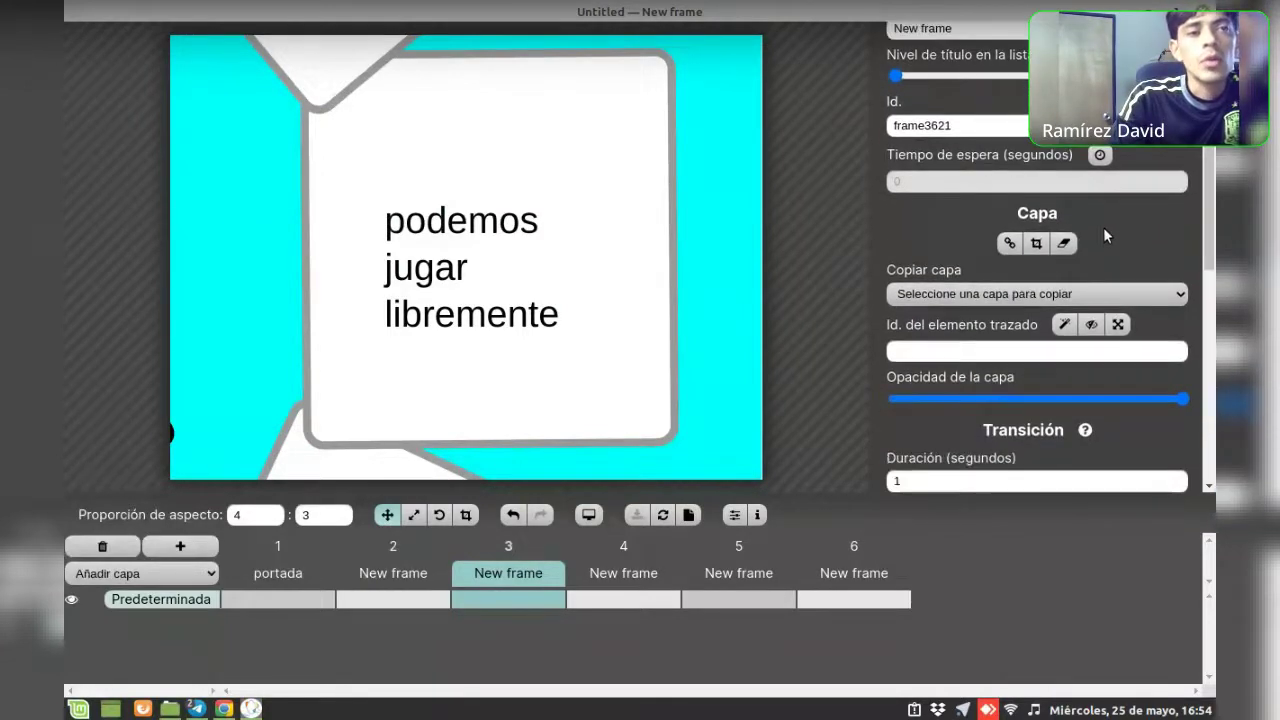
{"action": "scroll", "coordinate": [1105, 235], "scroll_direction": "up", "scroll_amount": 2}
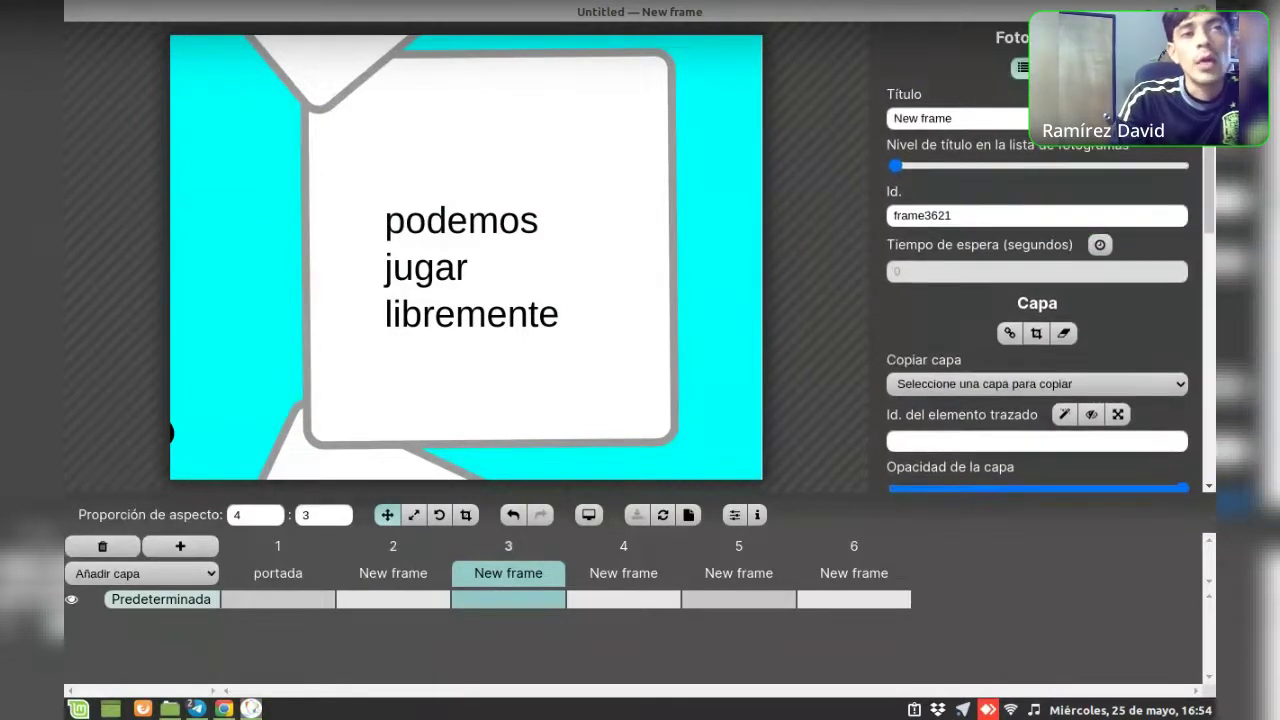
{"action": "left_click", "coordinate": [966, 127]}
{"action": "key", "text": "ctrl+a"}
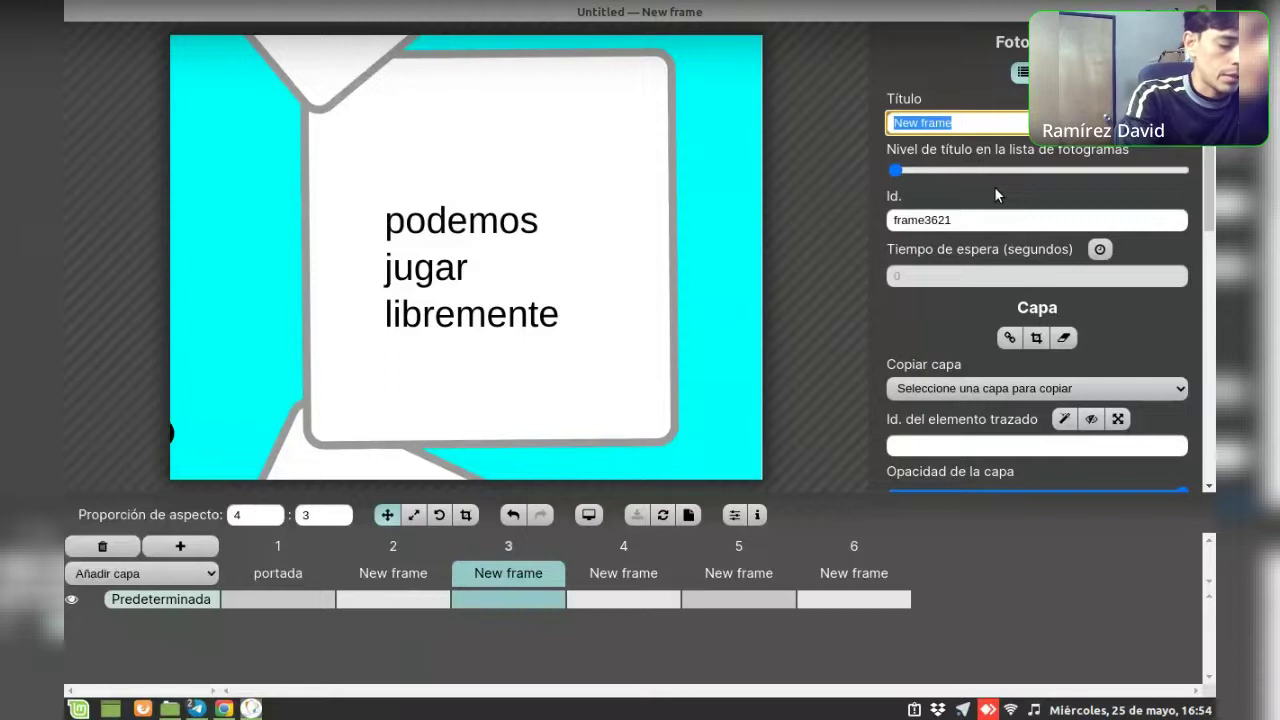
{"action": "type", "text": "fot"}
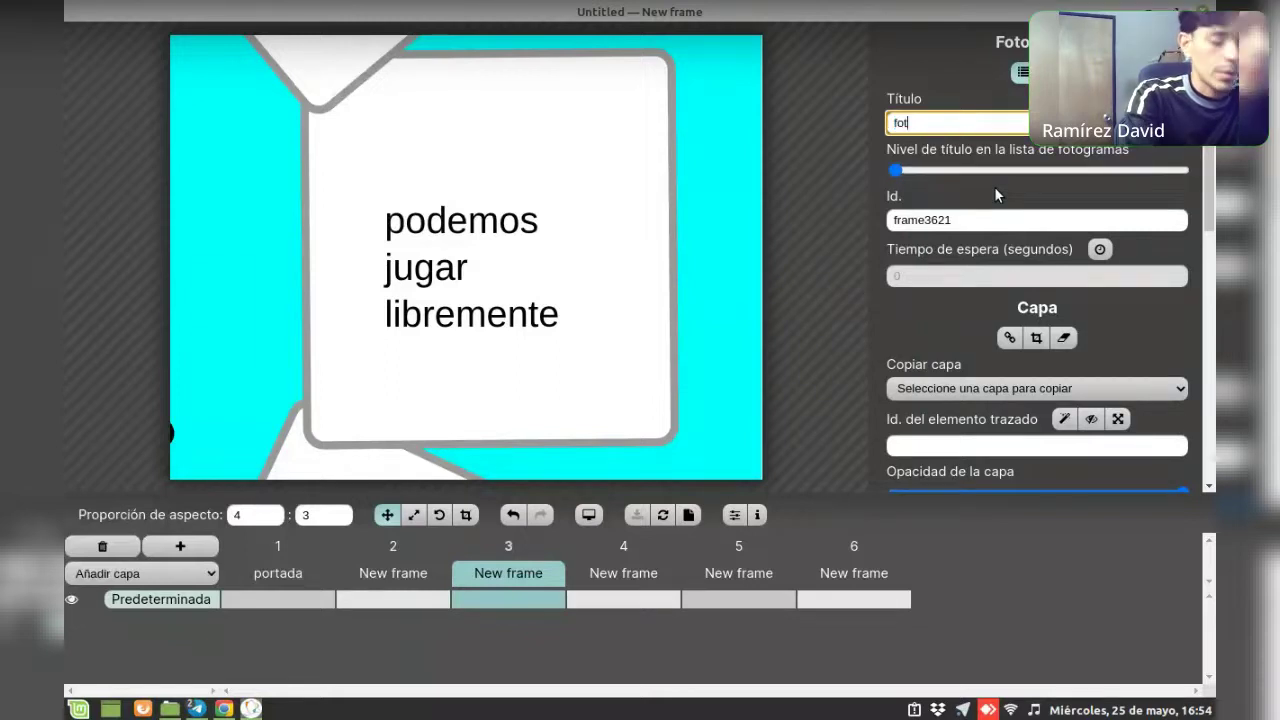
{"action": "type", "text": "ograma 3"}
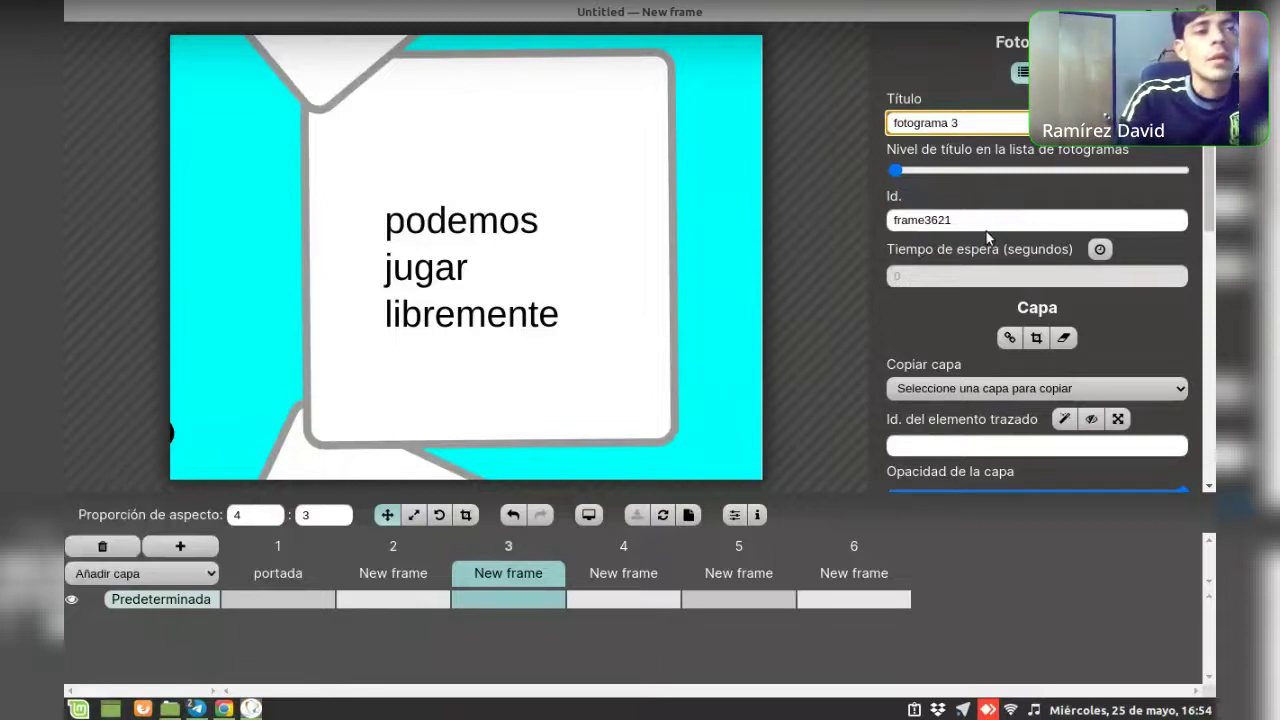
{"action": "double_click", "coordinate": [978, 217]}
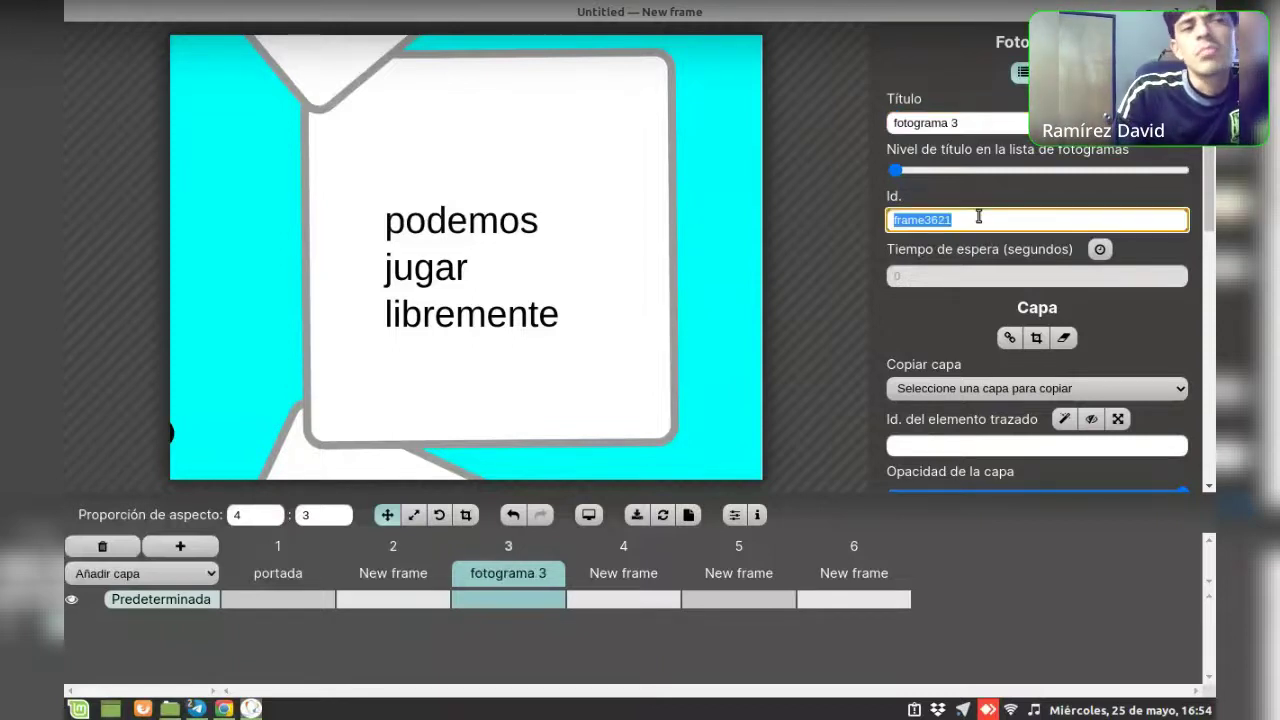
{"action": "left_click", "coordinate": [978, 217]}
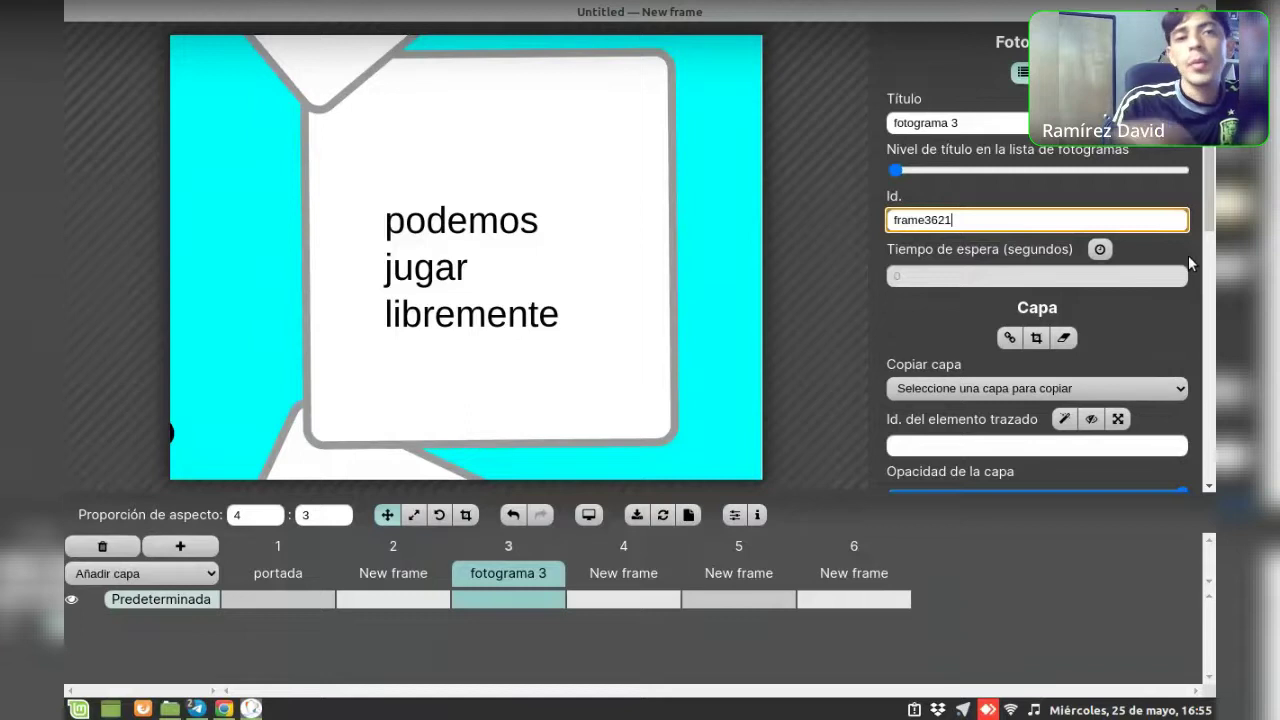
Give fotograma 3 an automatic 2-second wait time, then go to frame 2 with ahora
{"action": "left_click", "coordinate": [1101, 251]}
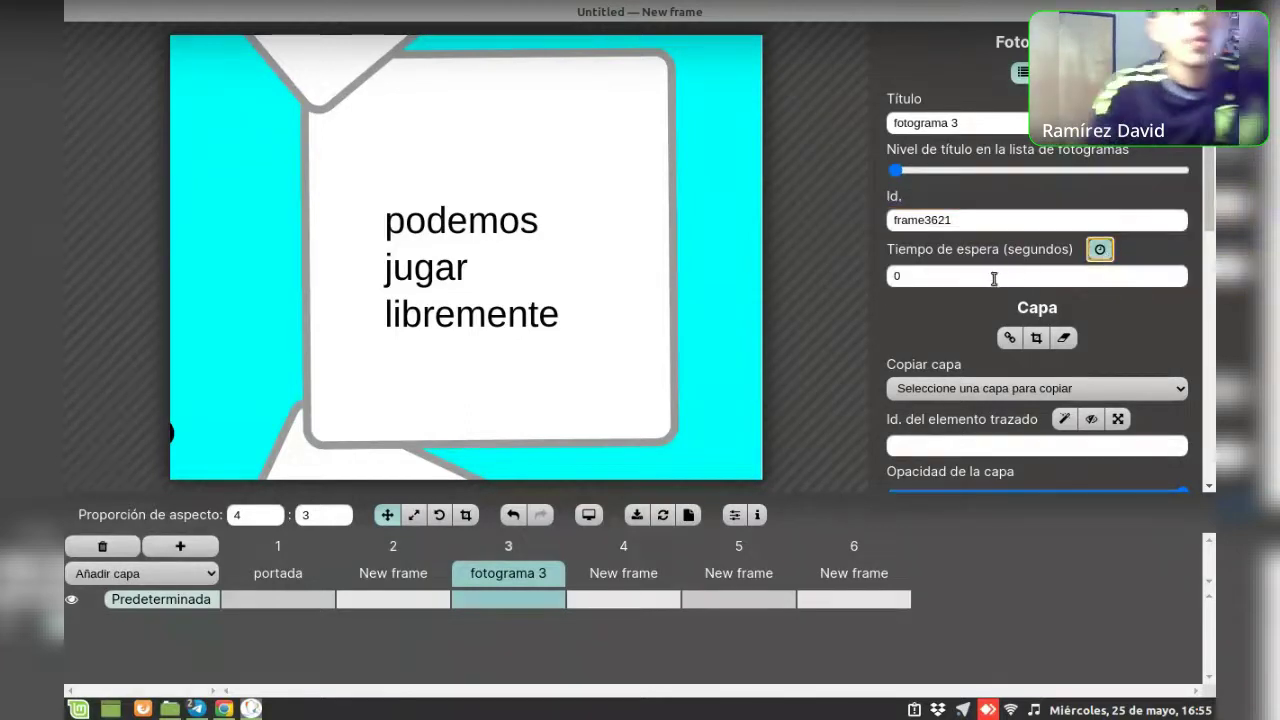
{"action": "left_click", "coordinate": [993, 277]}
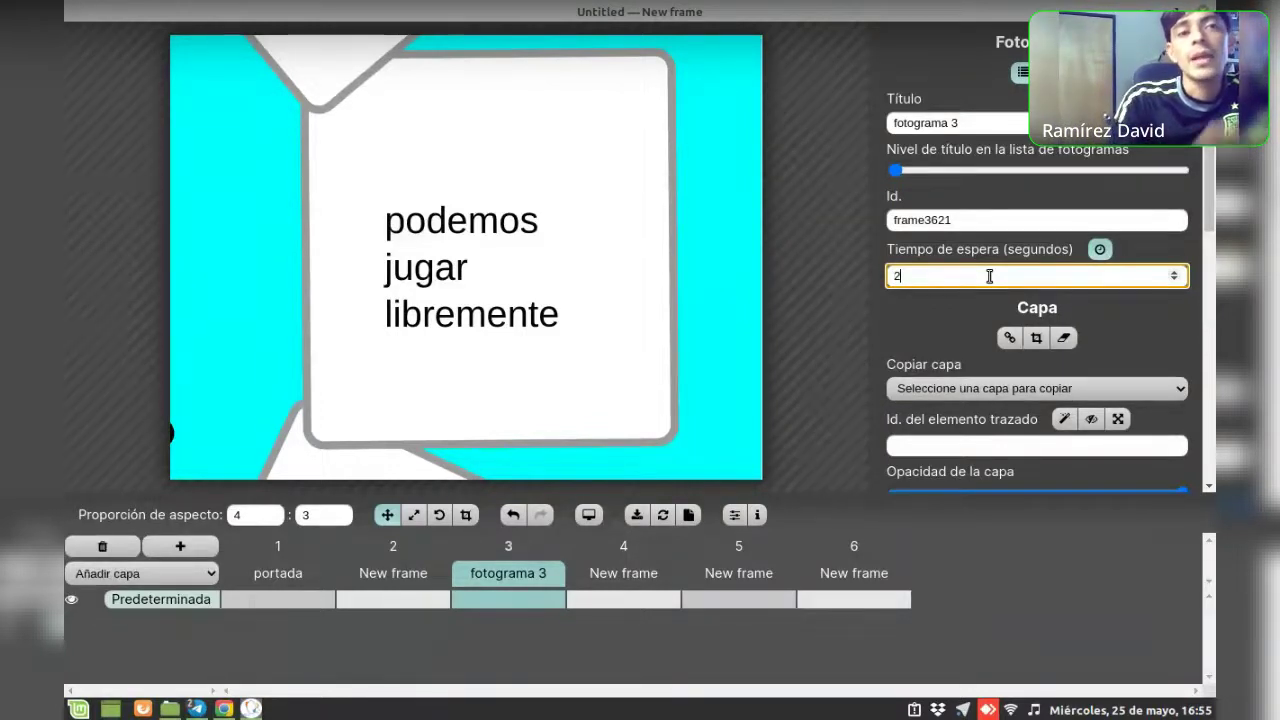
{"action": "type", "text": "2"}
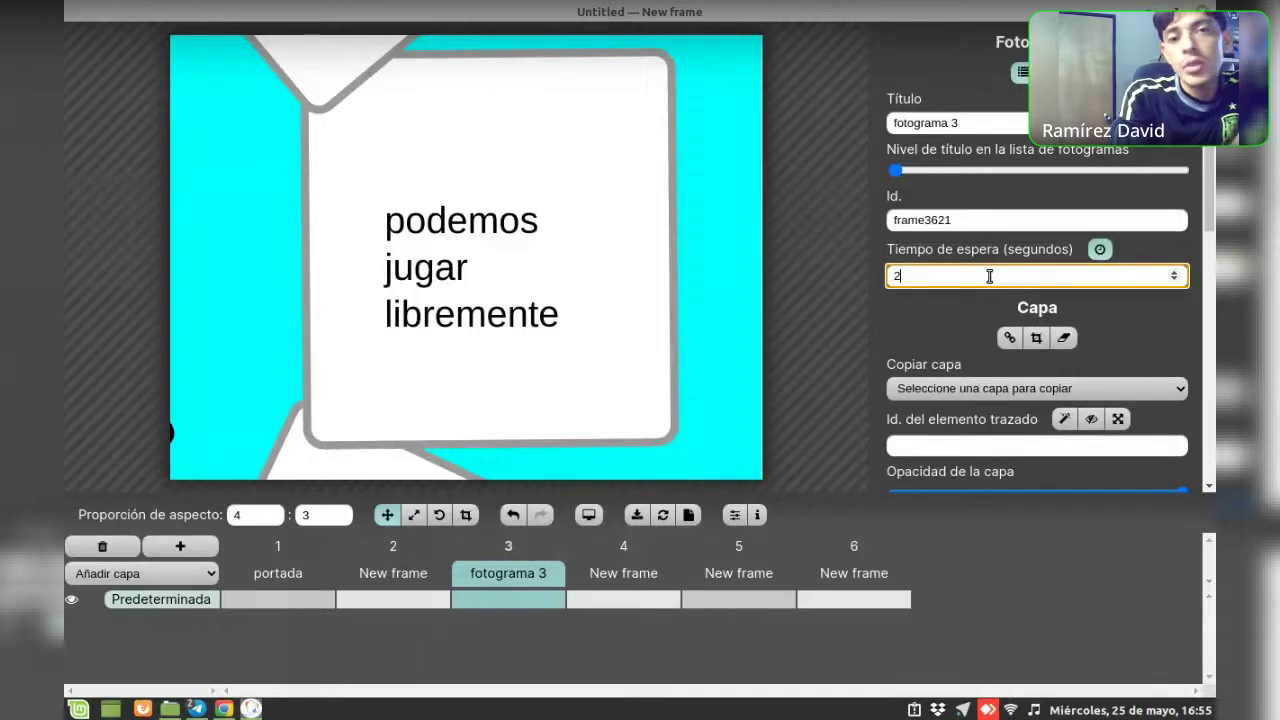
{"action": "left_click", "coordinate": [617, 573]}
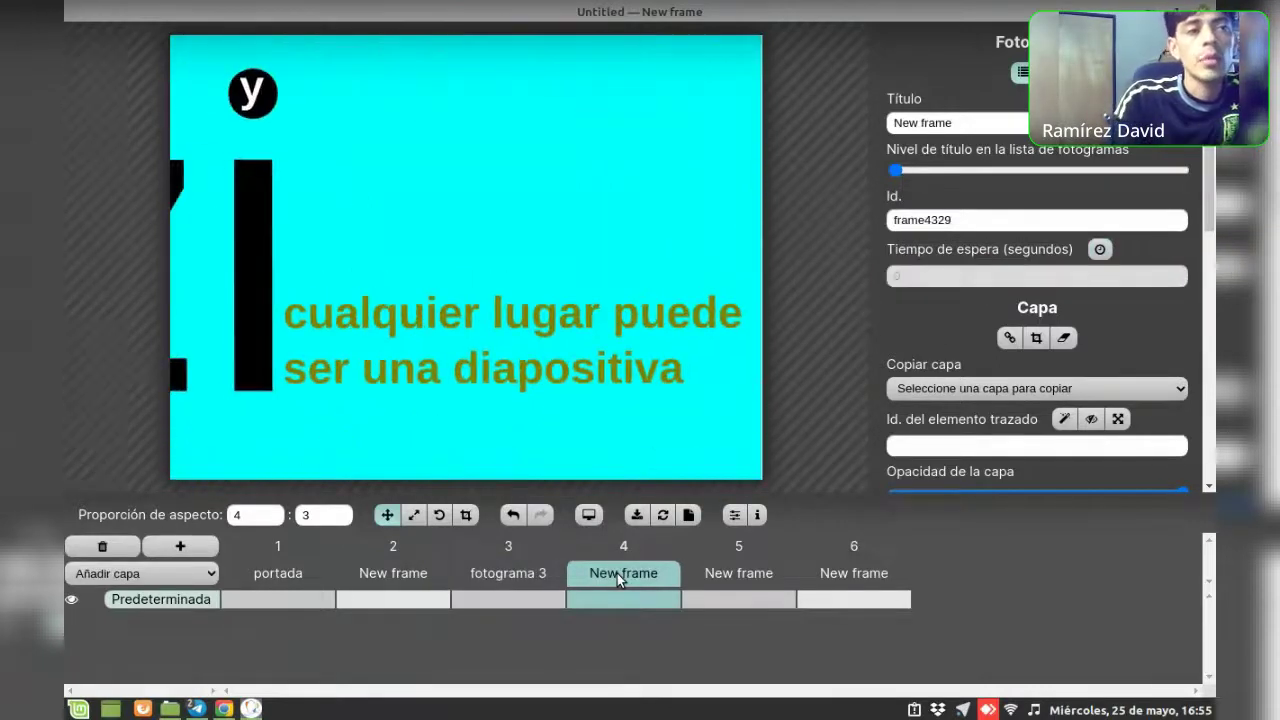
{"action": "left_click", "coordinate": [497, 574]}
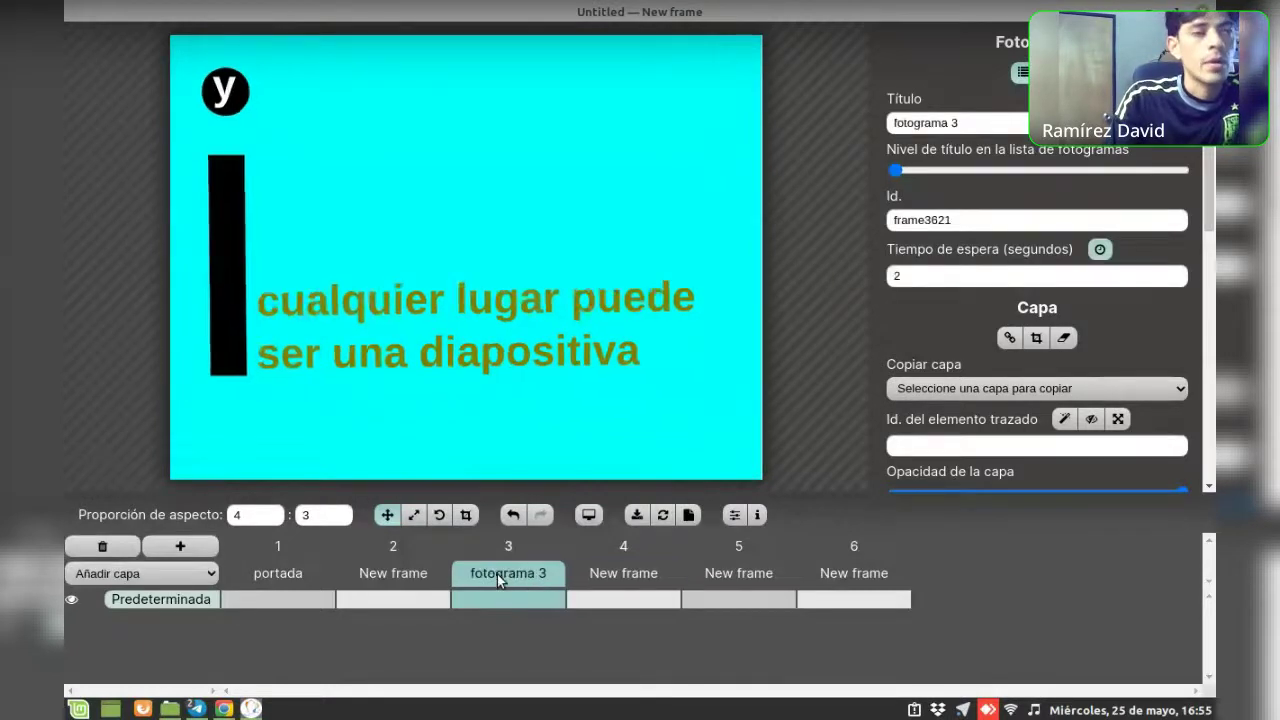
{"action": "left_click", "coordinate": [922, 281]}
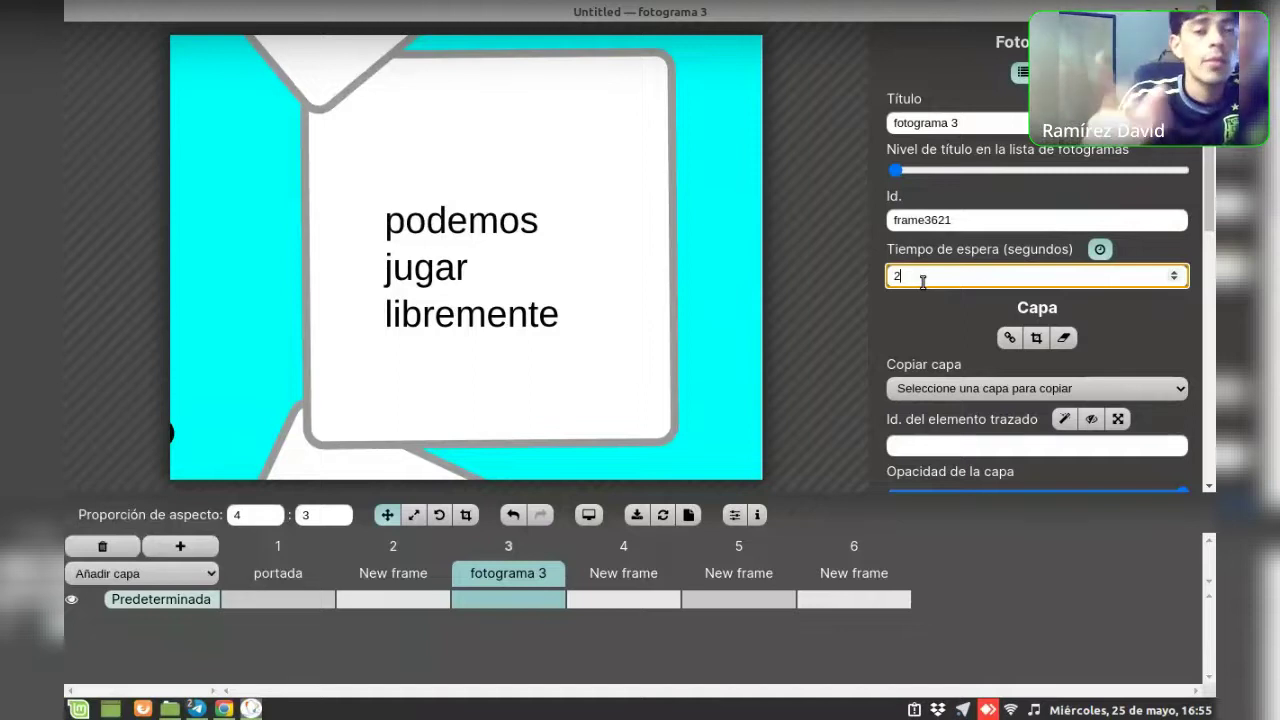
{"action": "scroll", "coordinate": [936, 291], "scroll_direction": "down", "scroll_amount": 1}
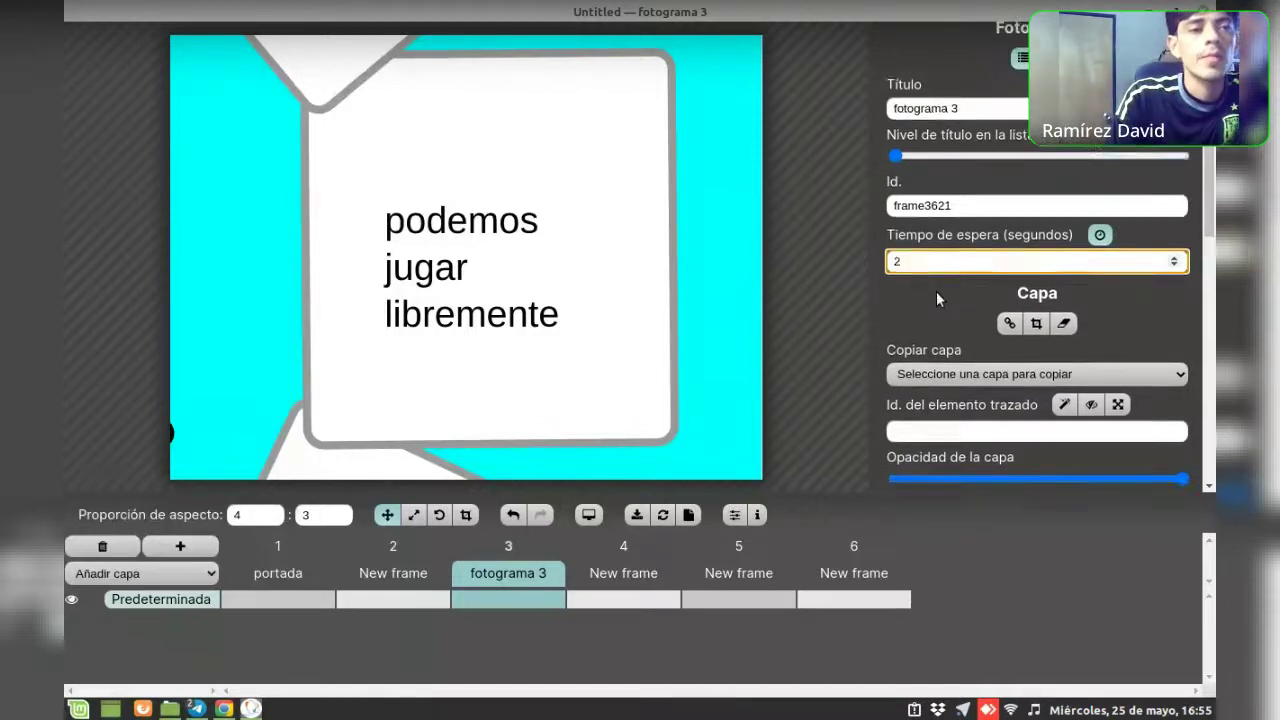
{"action": "left_click", "coordinate": [395, 573]}
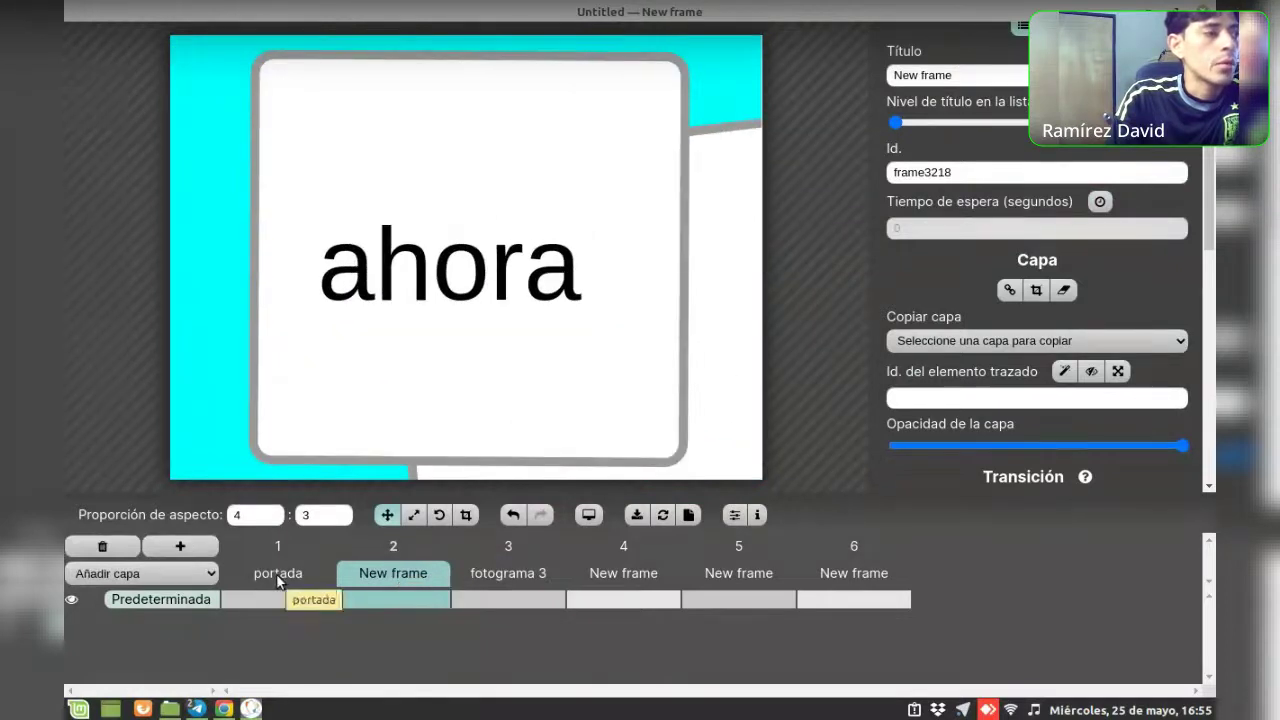
Preview frame 4 from portada, then return to the portada title frame
{"action": "left_click", "coordinate": [277, 578]}
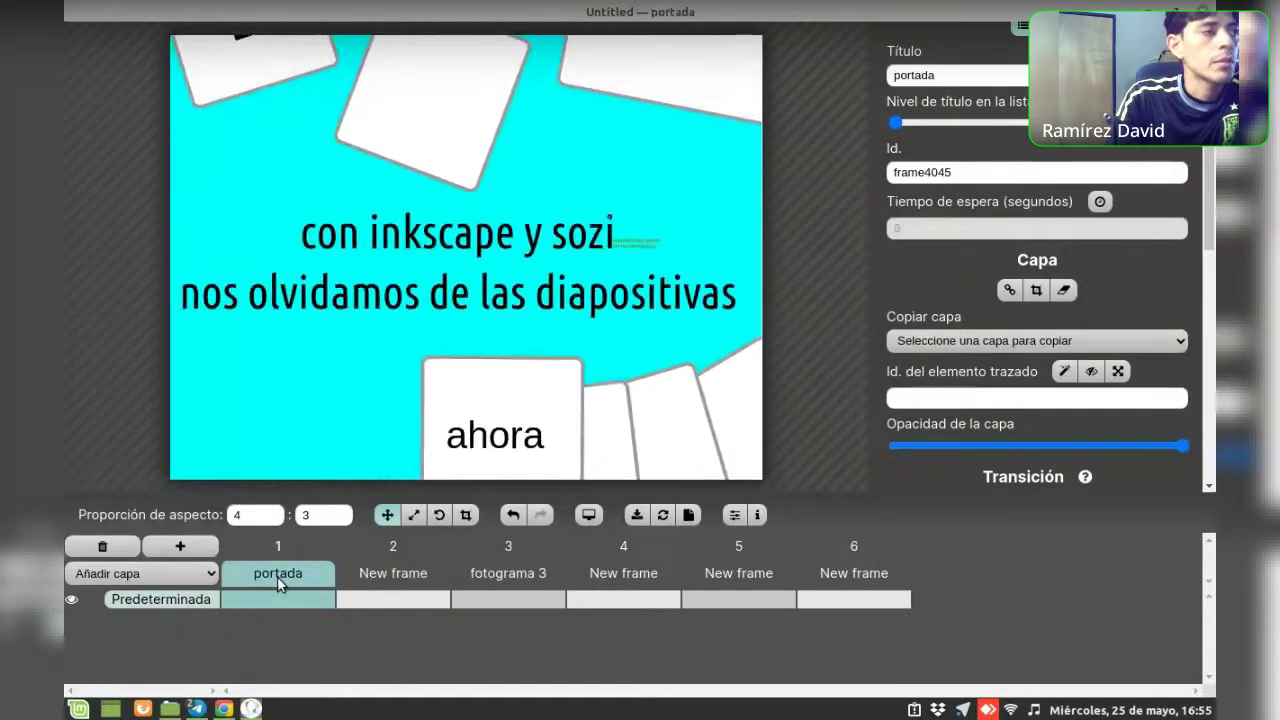
{"action": "left_click", "coordinate": [598, 571]}
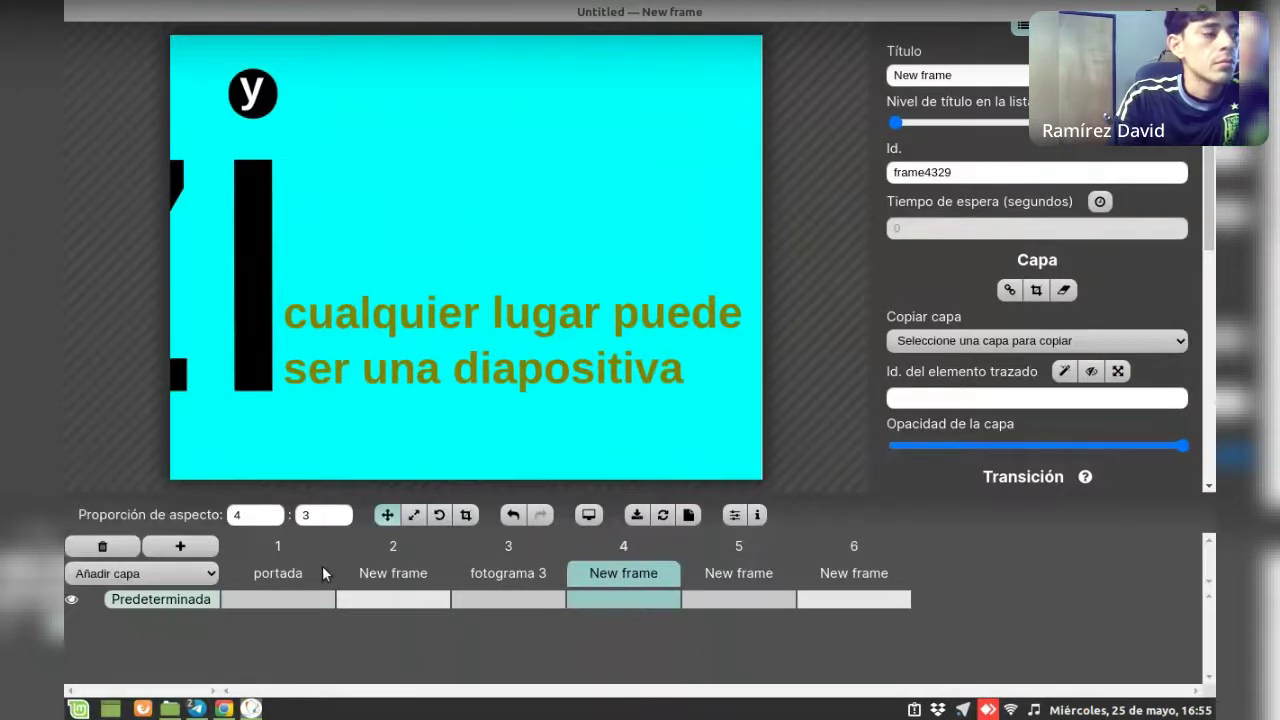
{"action": "left_click", "coordinate": [286, 573]}
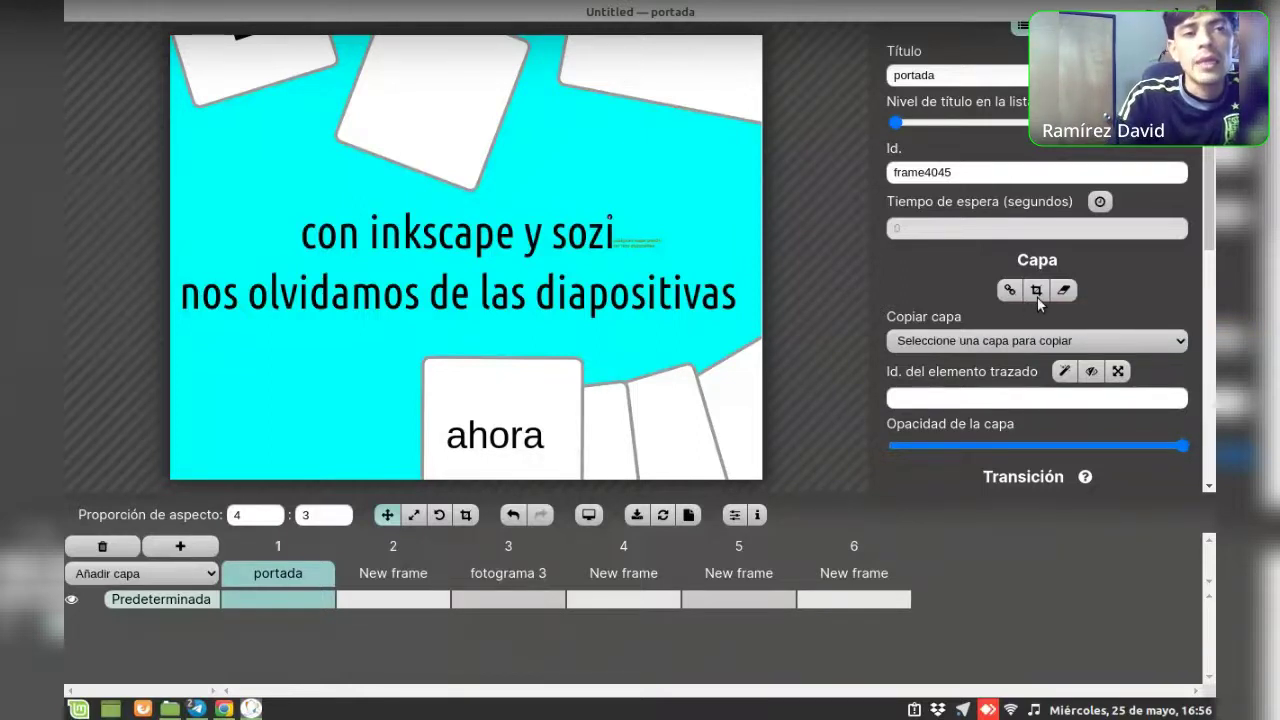
Enable Recortar on portada's layer so the slide is clipped to the frame edges
{"action": "left_click", "coordinate": [1037, 291]}
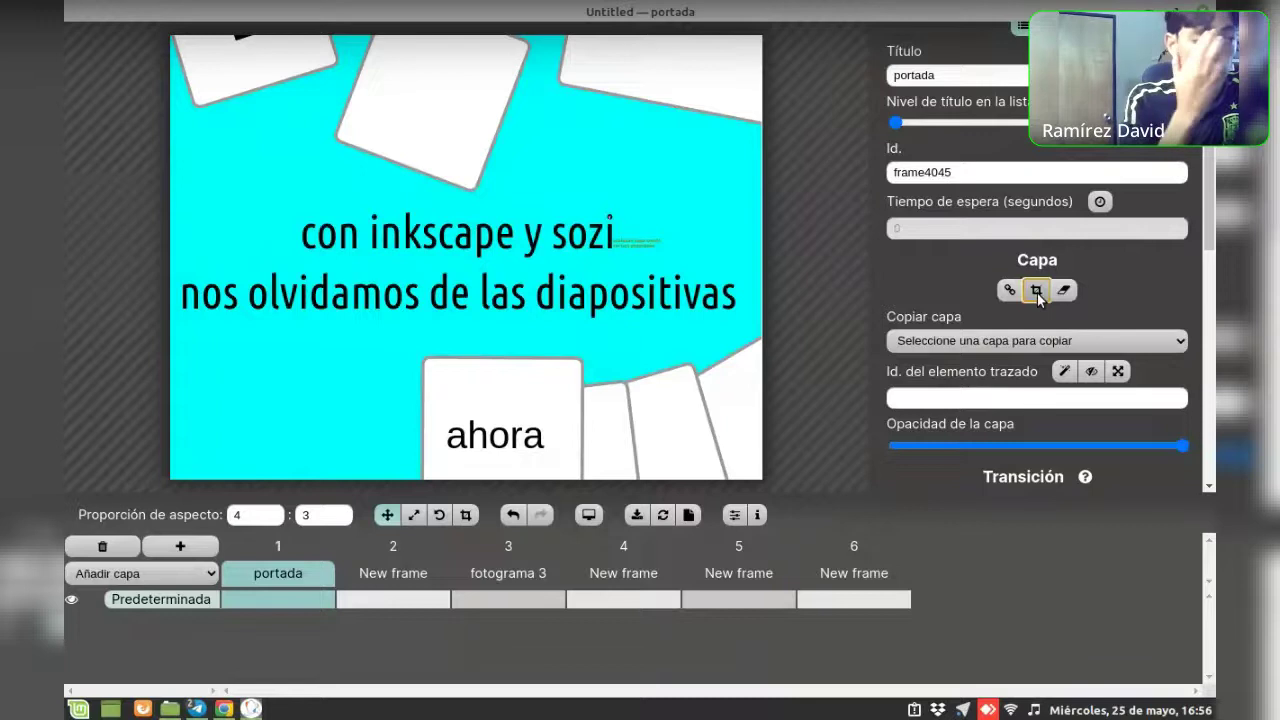
{"action": "left_click", "coordinate": [1037, 291]}
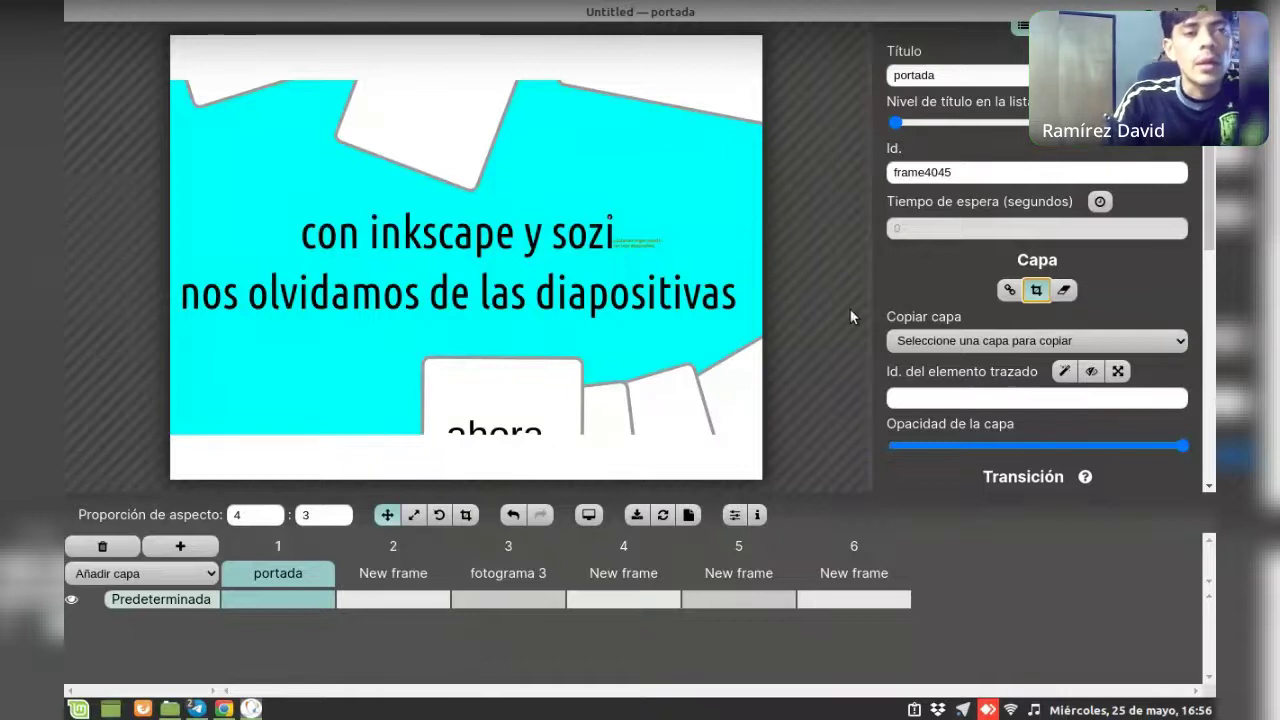
{"action": "scroll", "coordinate": [971, 329], "scroll_direction": "down", "scroll_amount": 2}
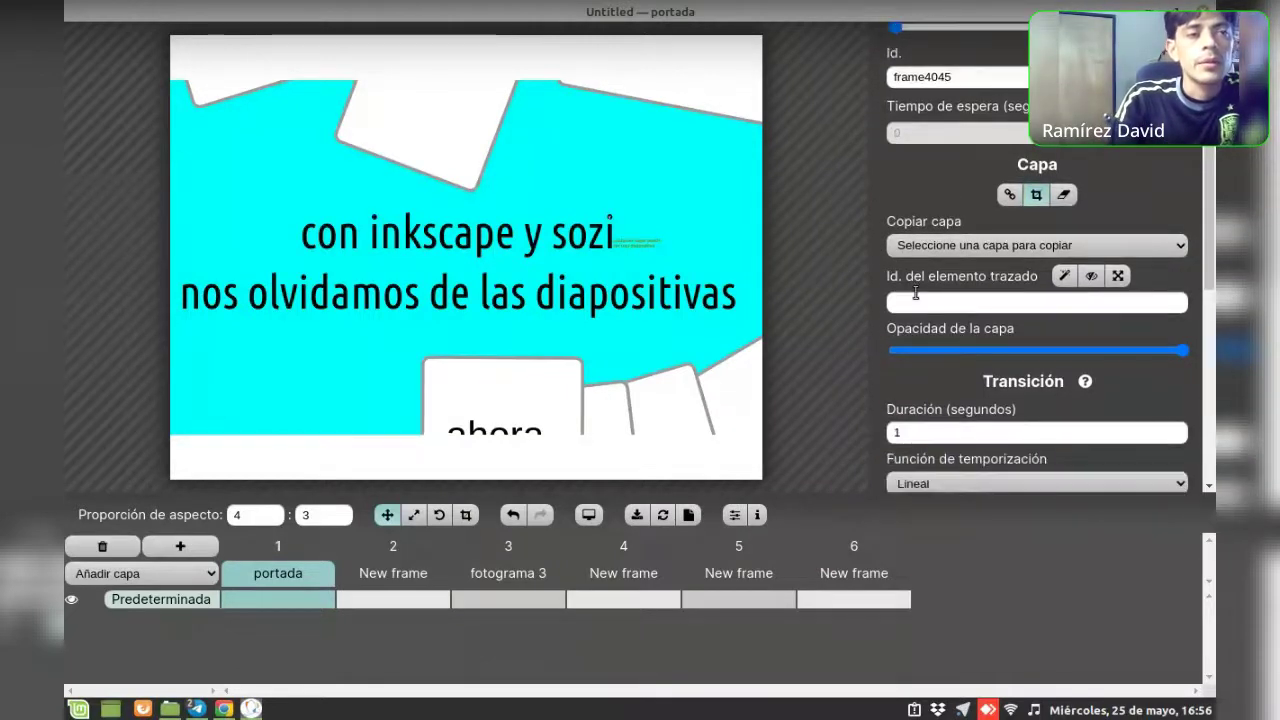
Select frame 4 and set its transition Duración to 10 seconds
{"action": "scroll", "coordinate": [975, 290], "scroll_direction": "down", "scroll_amount": 2}
{"action": "scroll", "coordinate": [964, 241], "scroll_direction": "down", "scroll_amount": 3}
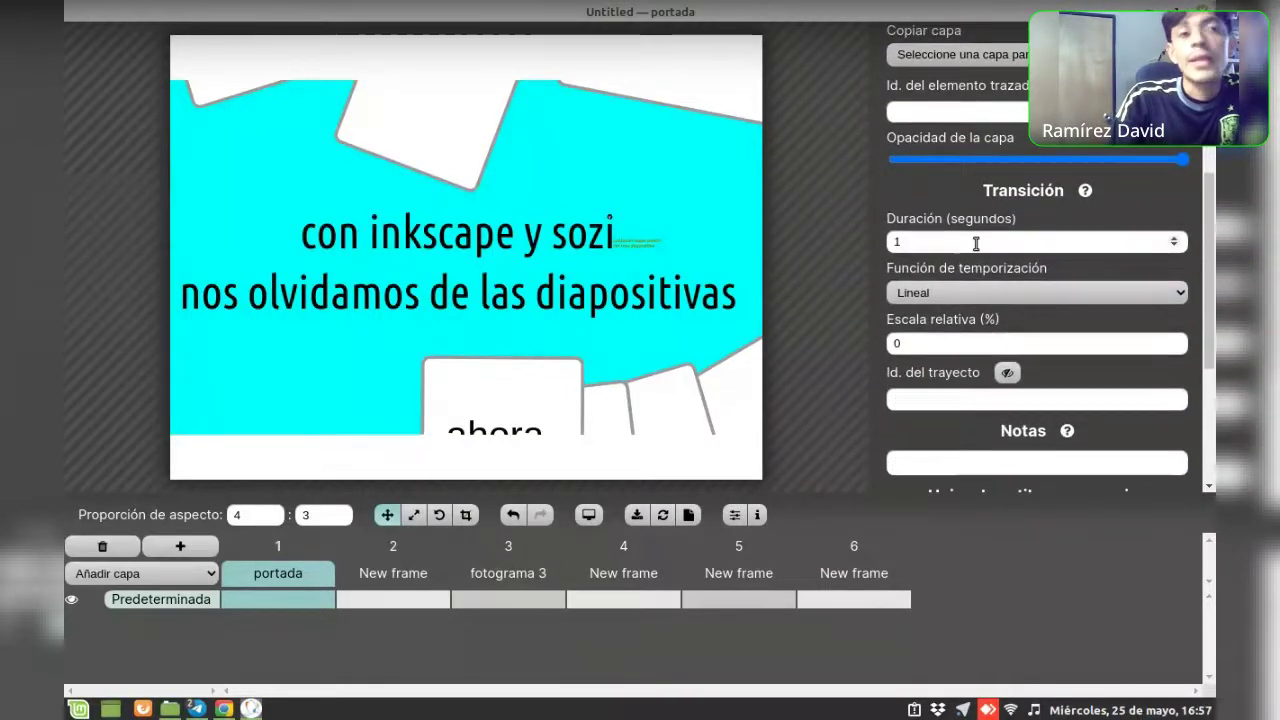
{"action": "left_click", "coordinate": [622, 573]}
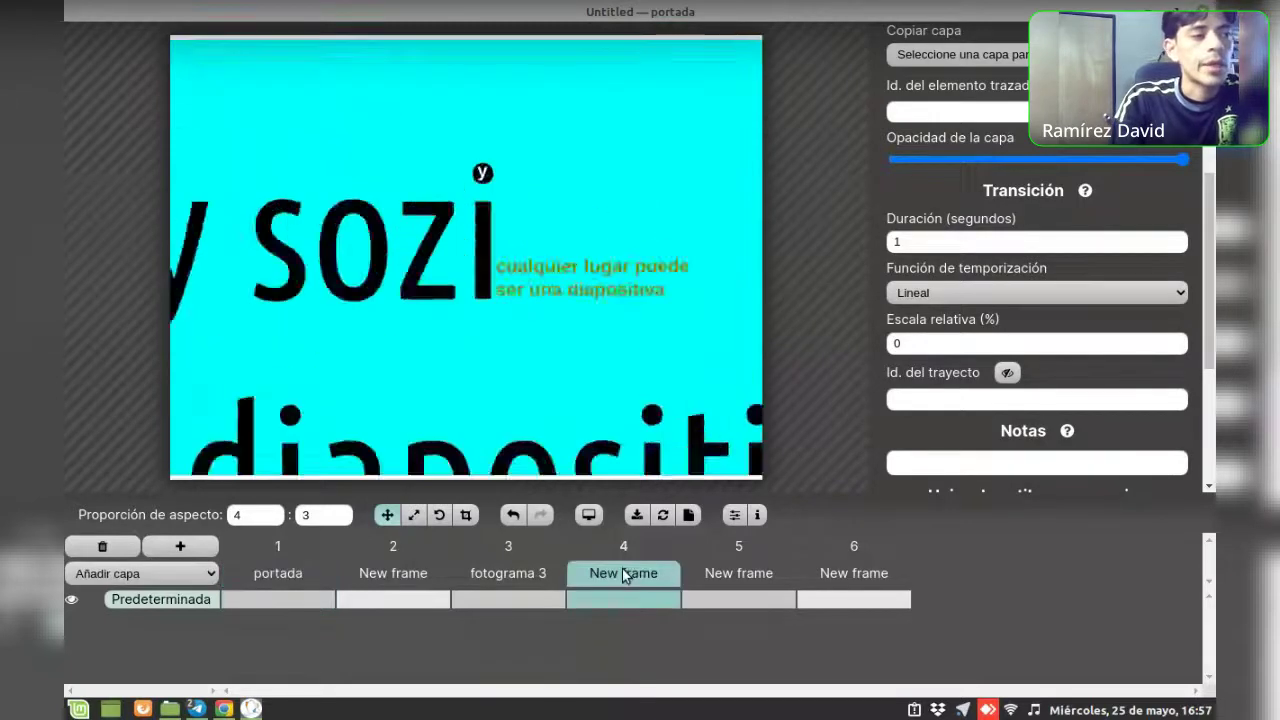
{"action": "left_click", "coordinate": [545, 578]}
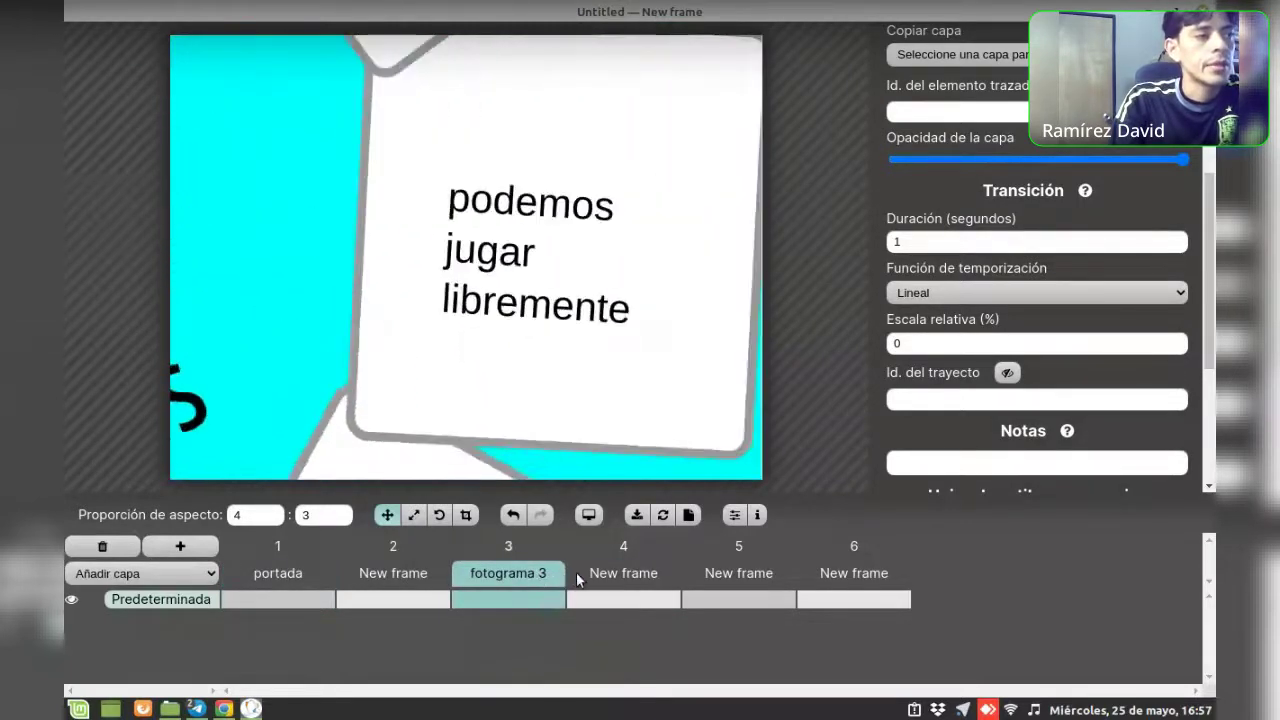
{"action": "left_click", "coordinate": [605, 576]}
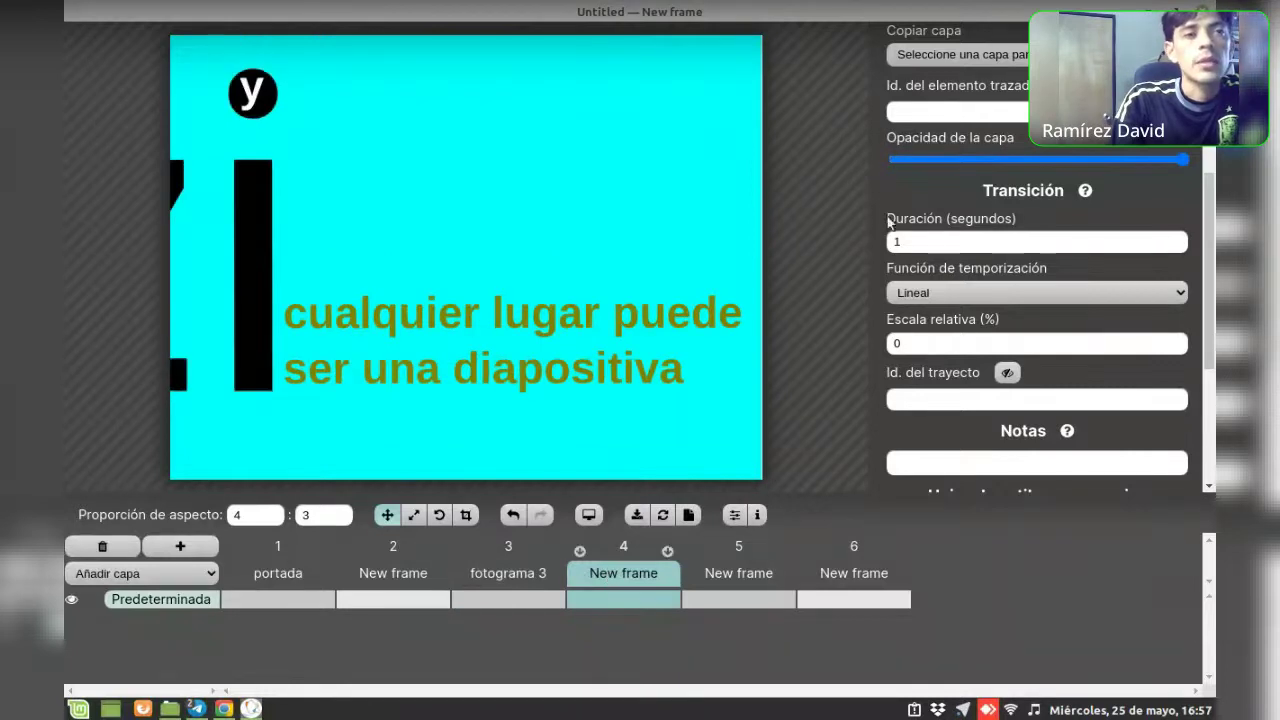
{"action": "double_click", "coordinate": [930, 245]}
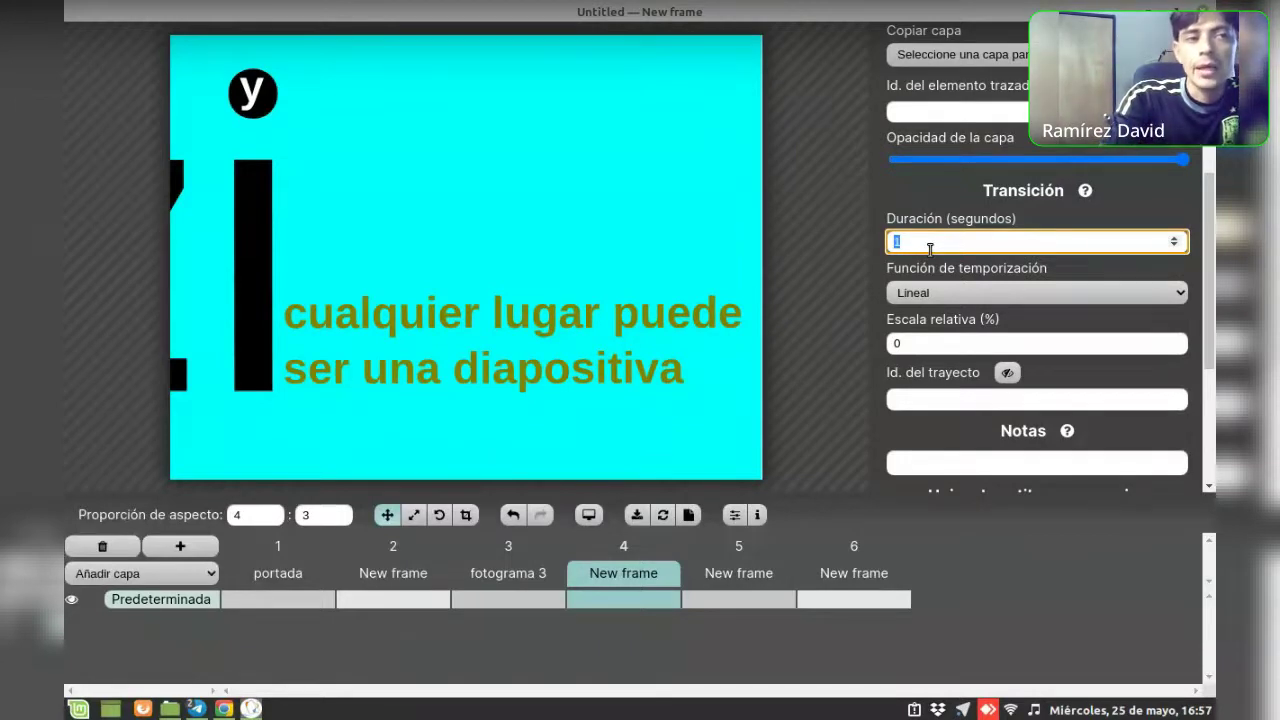
{"action": "type", "text": "0"}
{"action": "left_click", "coordinate": [520, 588]}
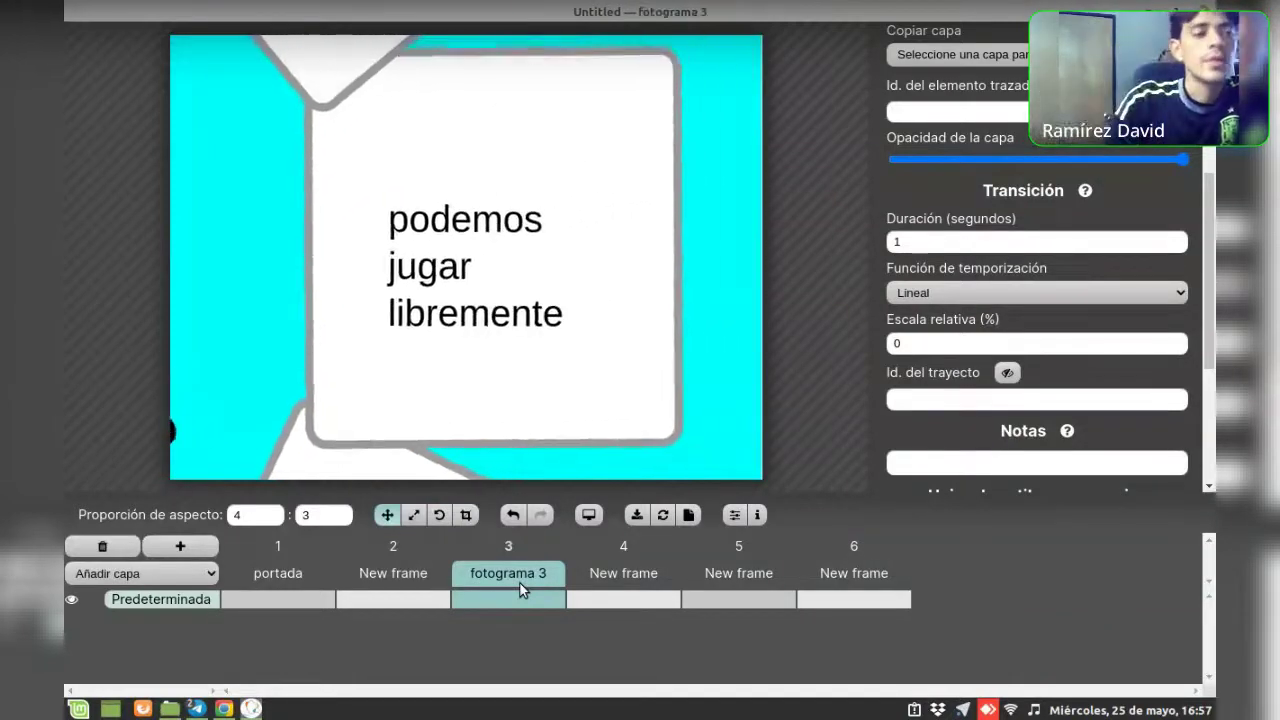
{"action": "left_click", "coordinate": [627, 575]}
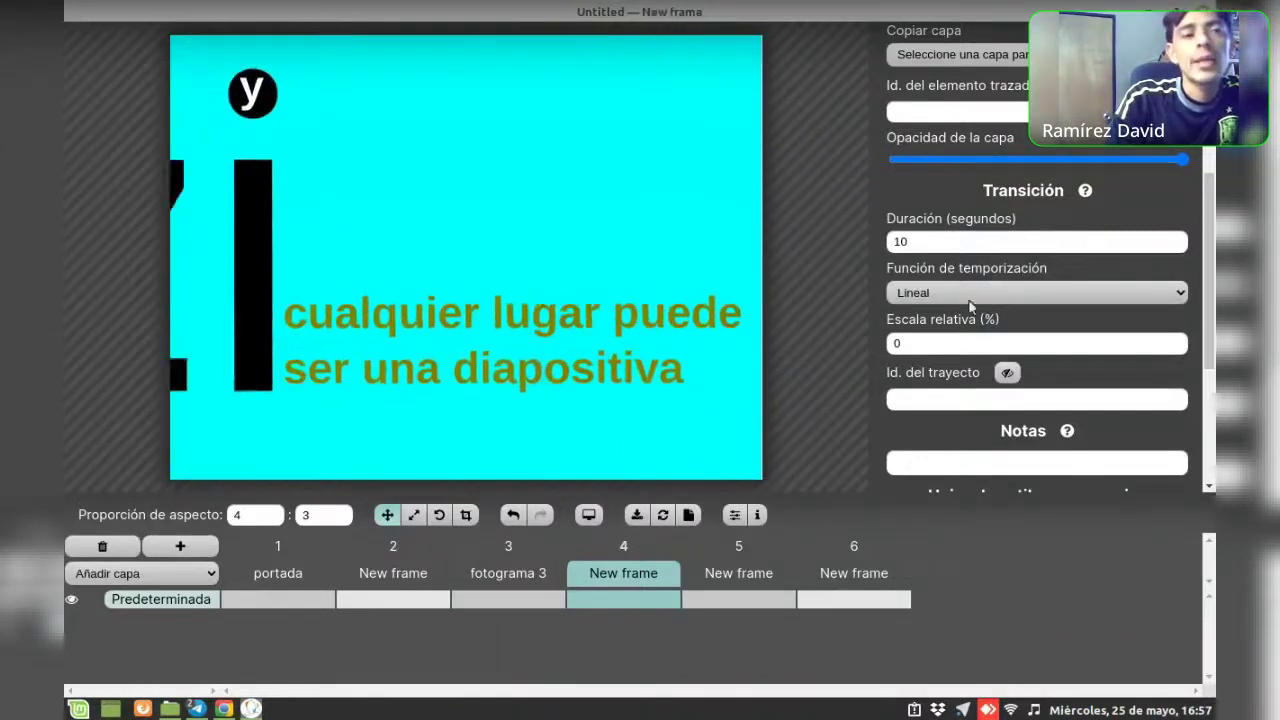
{"action": "left_click", "coordinate": [977, 293]}
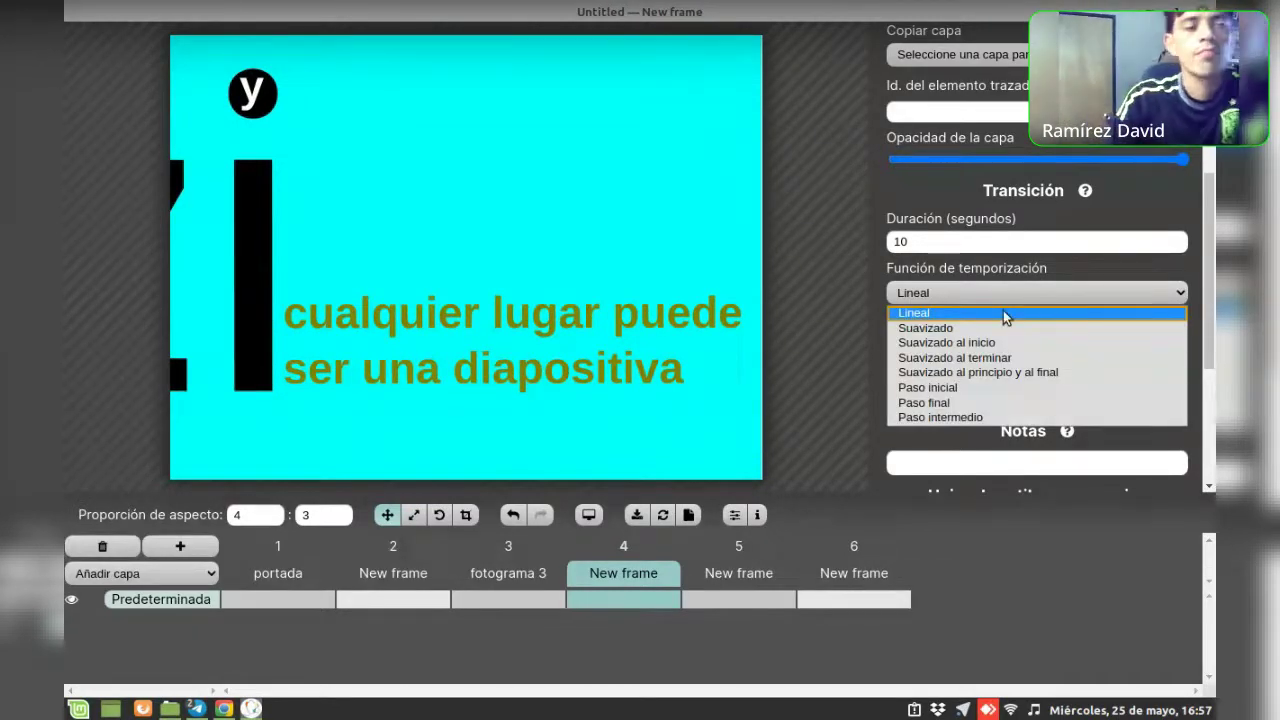
Set frame 4's transition to Suavizado al terminar, 2 seconds, 10% relative scale
{"action": "left_click", "coordinate": [968, 359]}
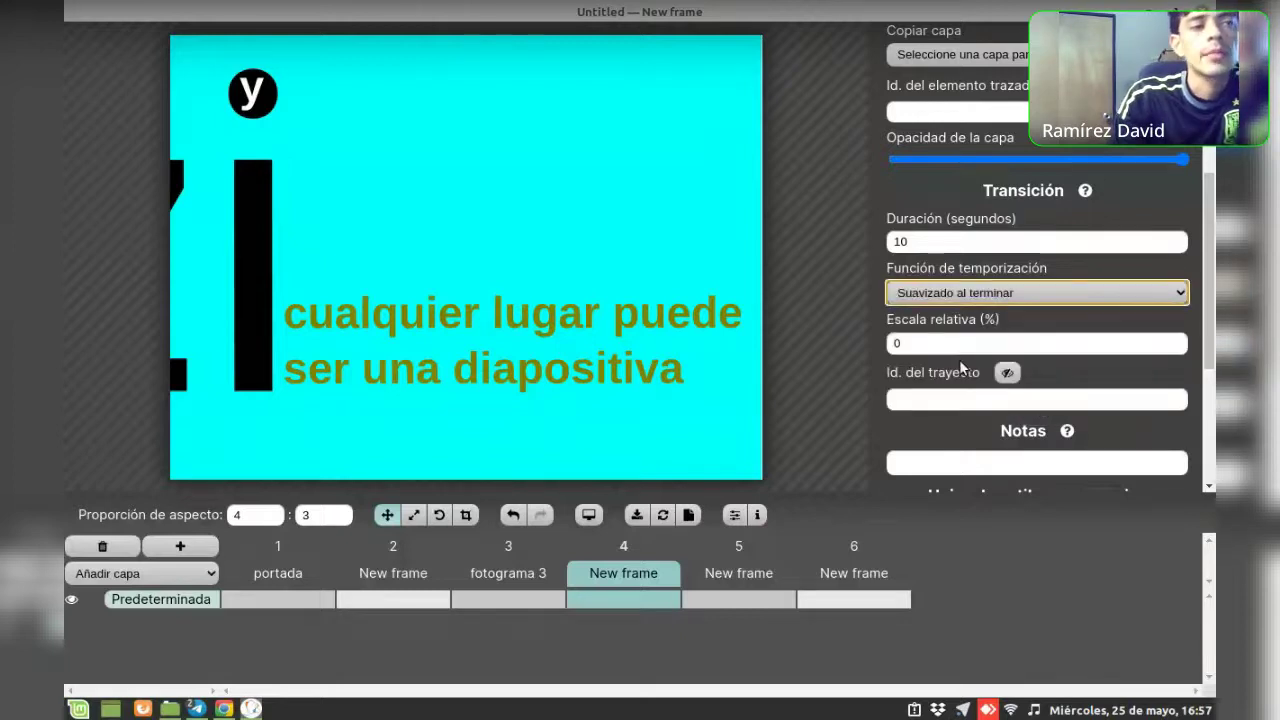
{"action": "double_click", "coordinate": [914, 241]}
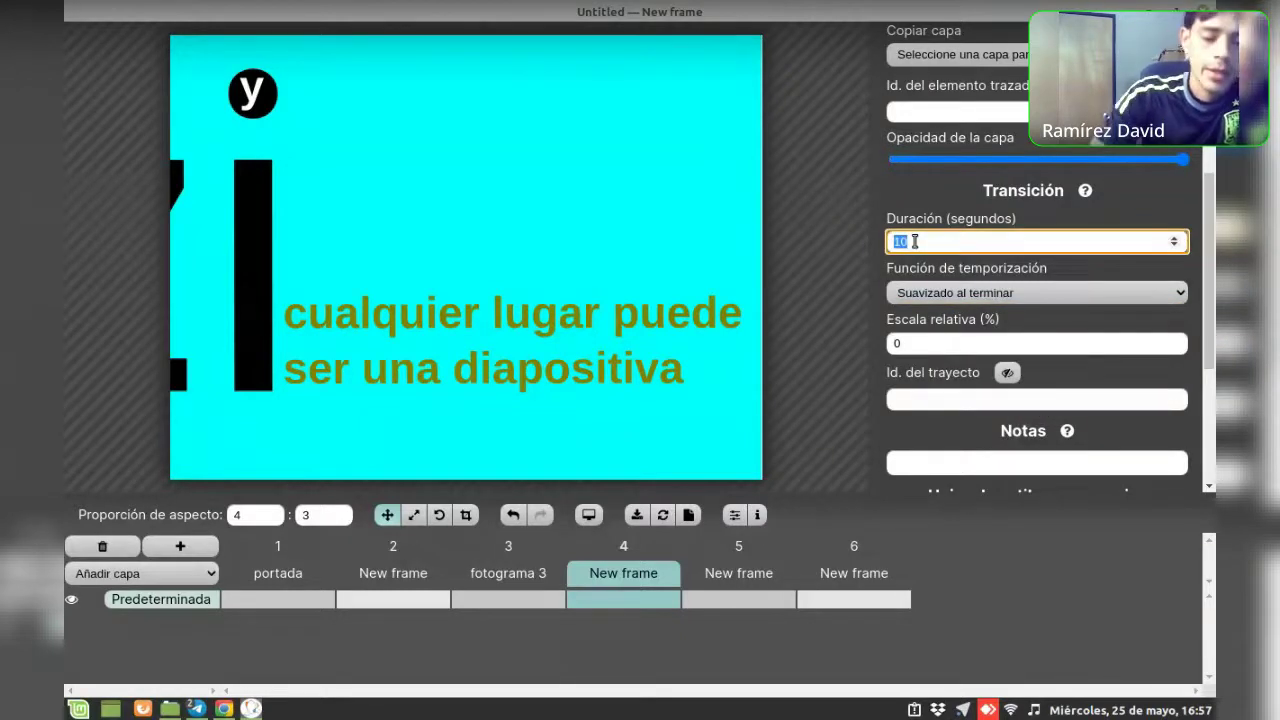
{"action": "type", "text": "2"}
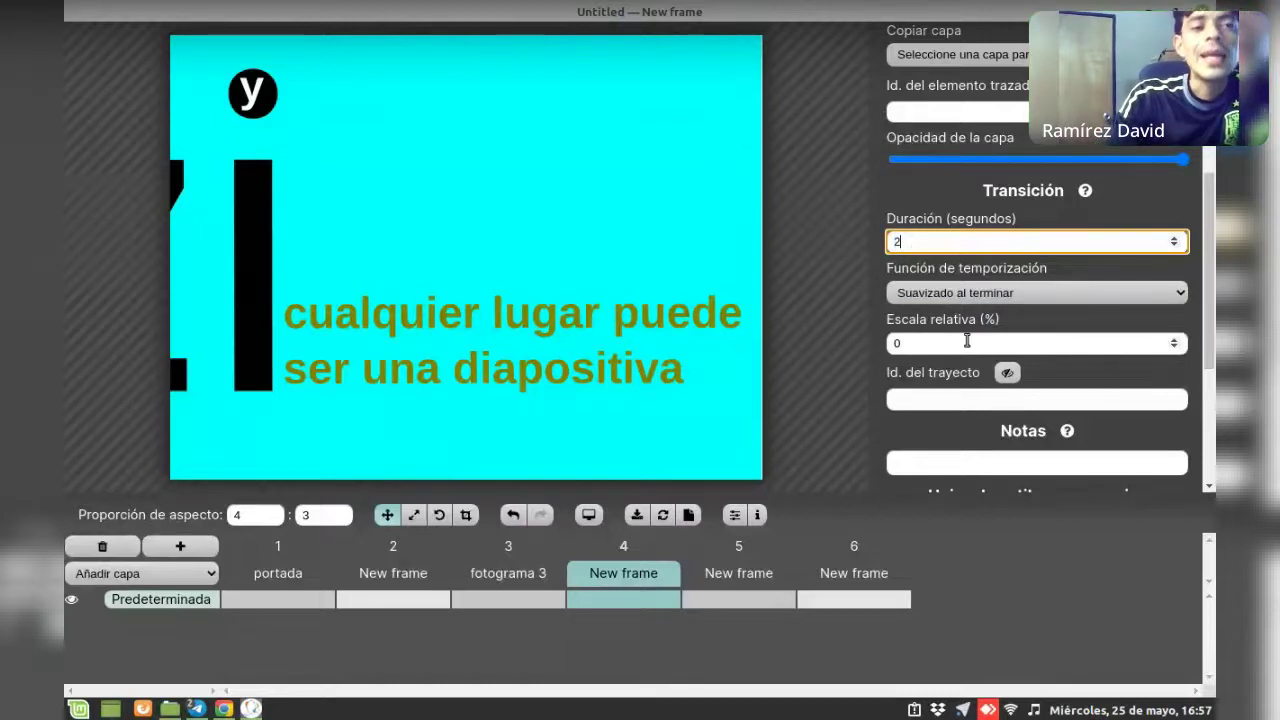
{"action": "double_click", "coordinate": [968, 343]}
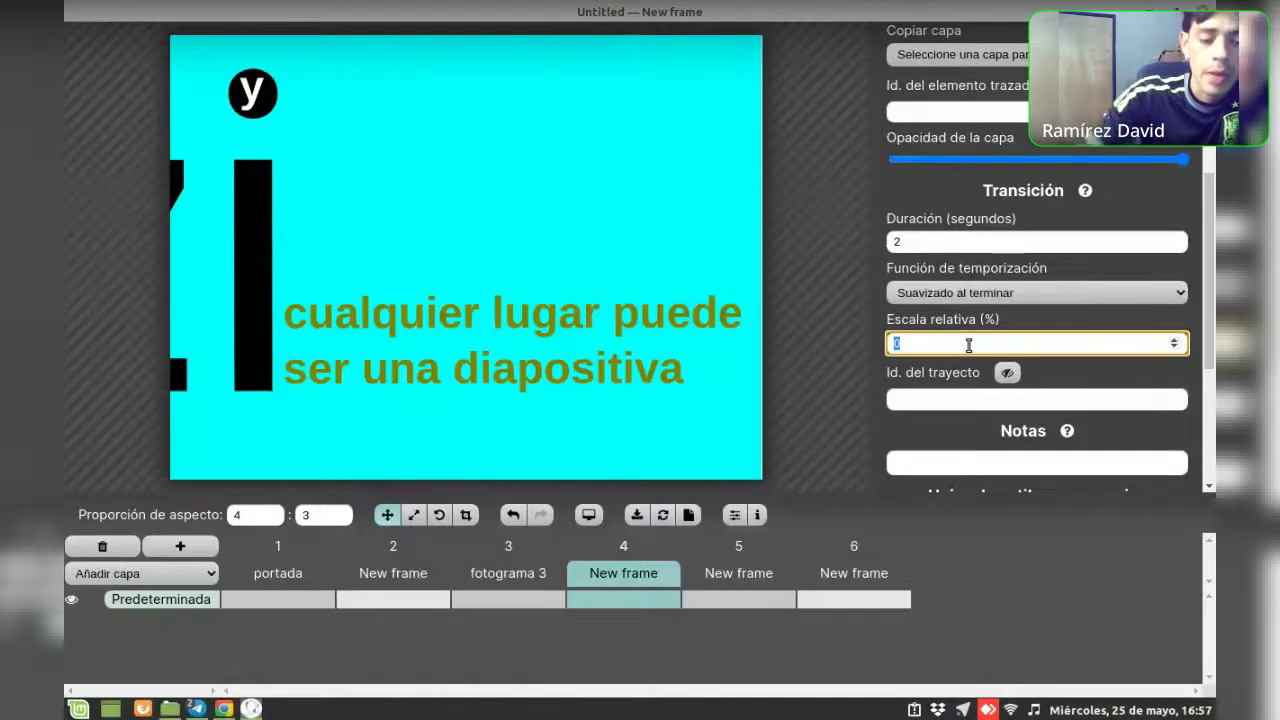
{"action": "type", "text": "10"}
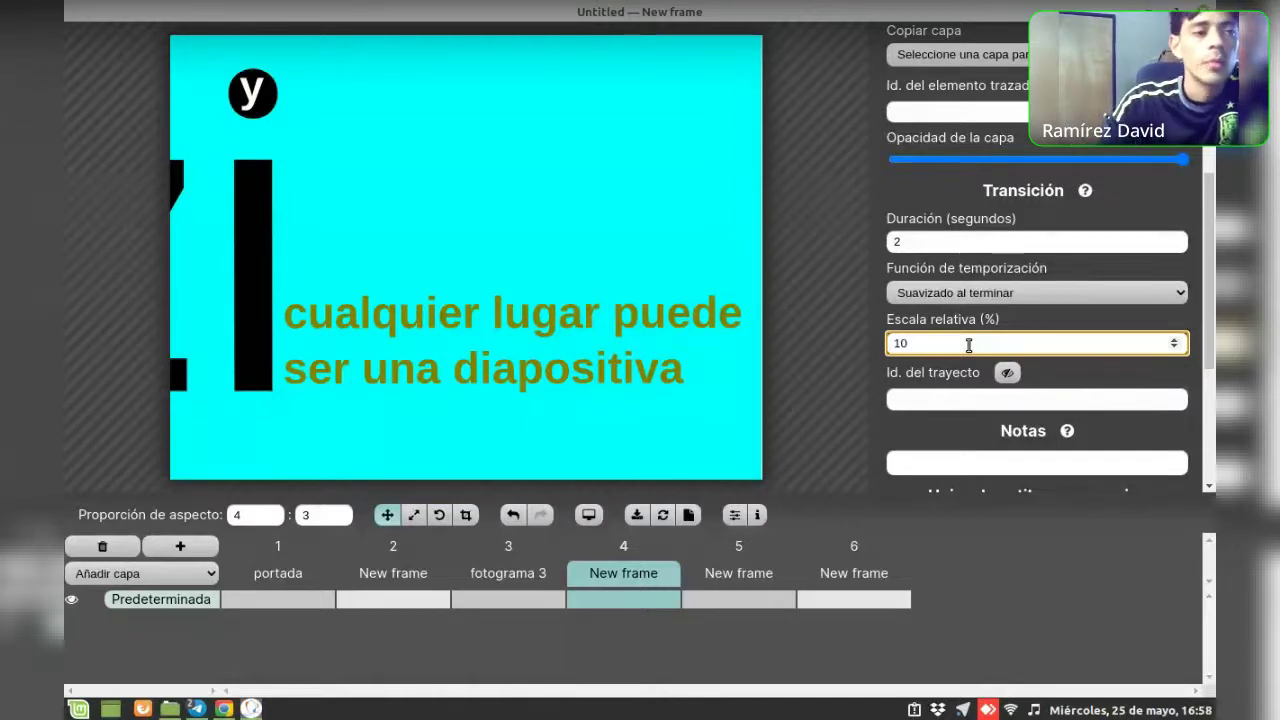
{"action": "left_click", "coordinate": [535, 572]}
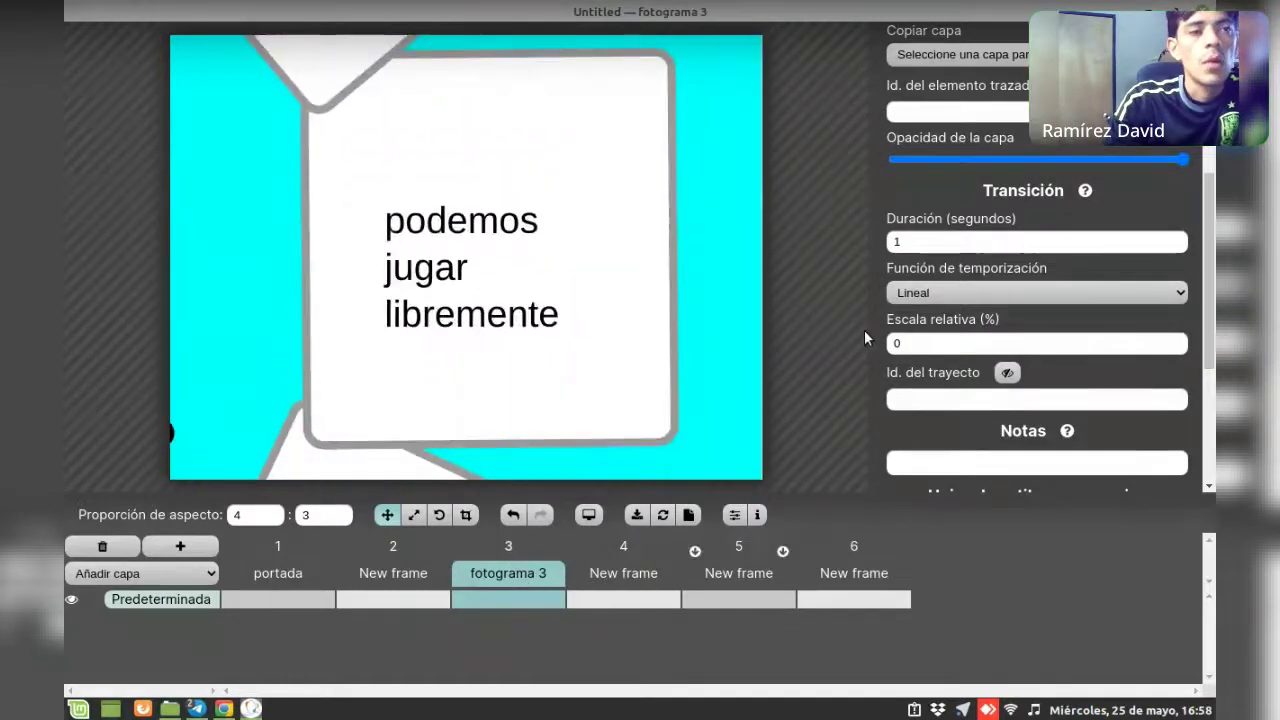
Step through frames 2, 3 and 4 to review frame 4's transition
{"action": "left_click", "coordinate": [918, 243]}
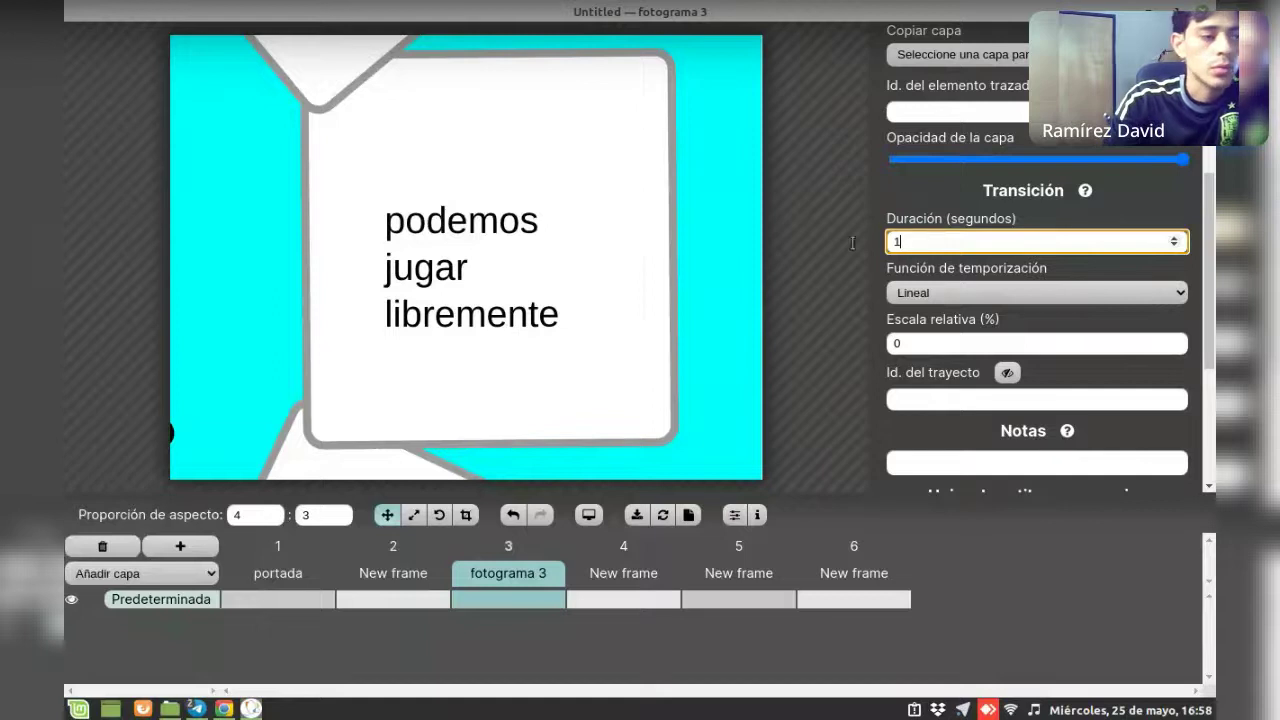
{"action": "left_click", "coordinate": [412, 578]}
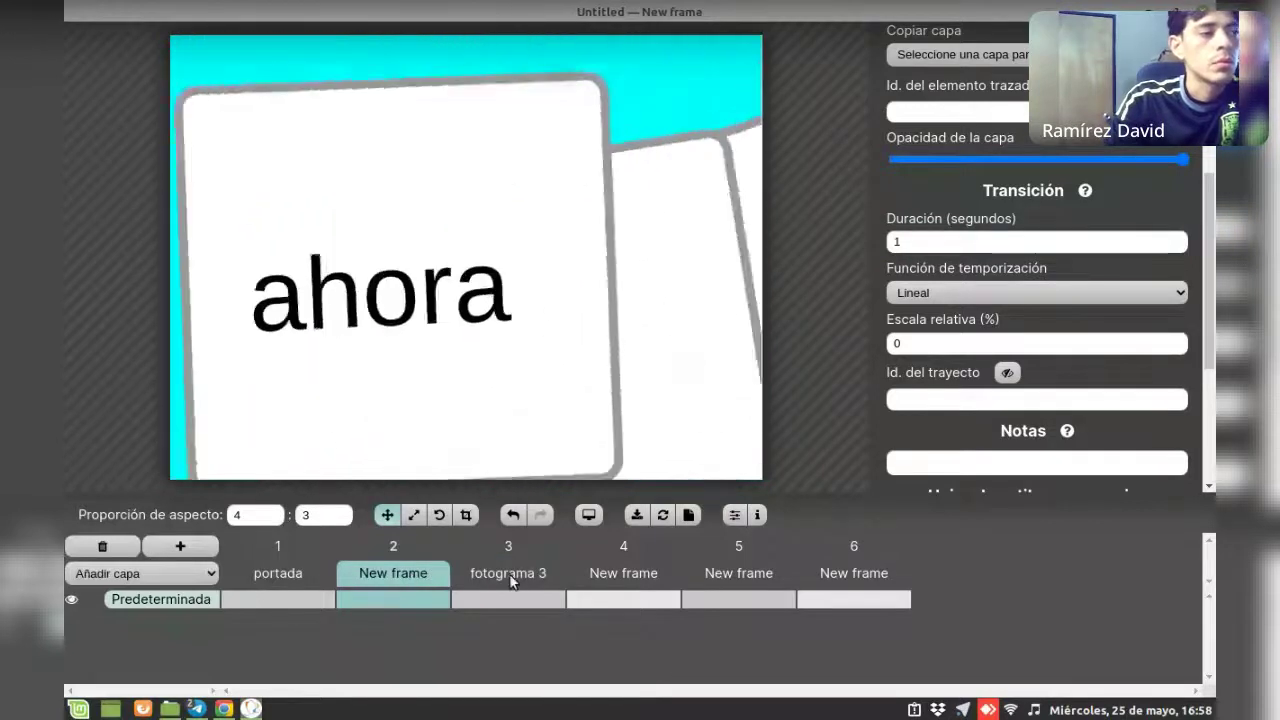
{"action": "left_click", "coordinate": [508, 573]}
{"action": "left_click", "coordinate": [621, 578]}
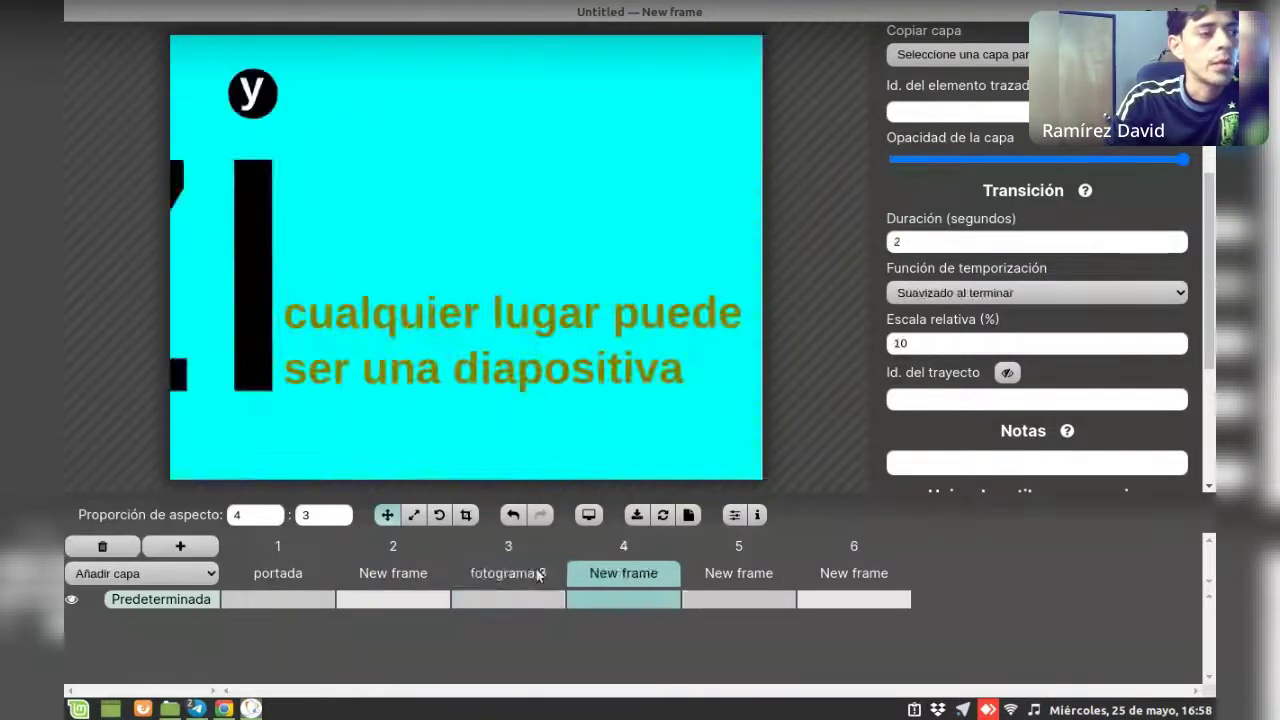
{"action": "left_click", "coordinate": [537, 573]}
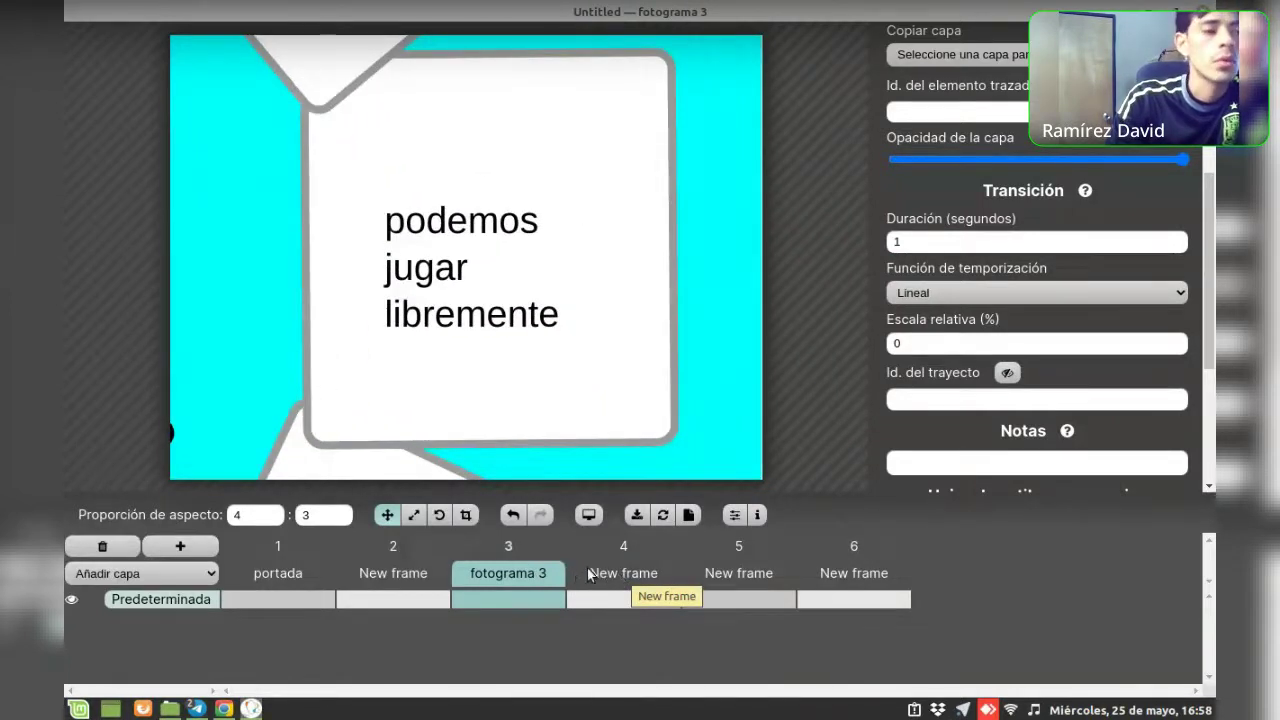
{"action": "left_click", "coordinate": [621, 578]}
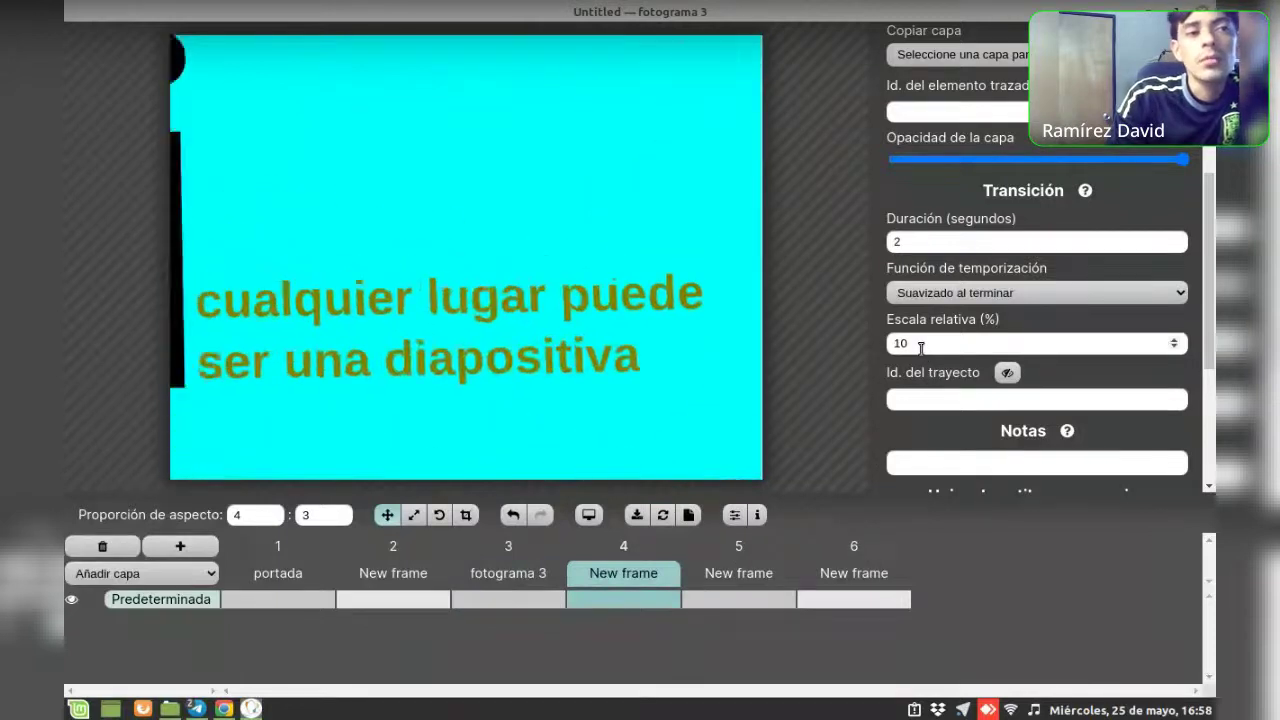
Set frame 4's relative scale to 200% and replay the transition from fotograma 3
{"action": "left_click", "coordinate": [922, 343]}
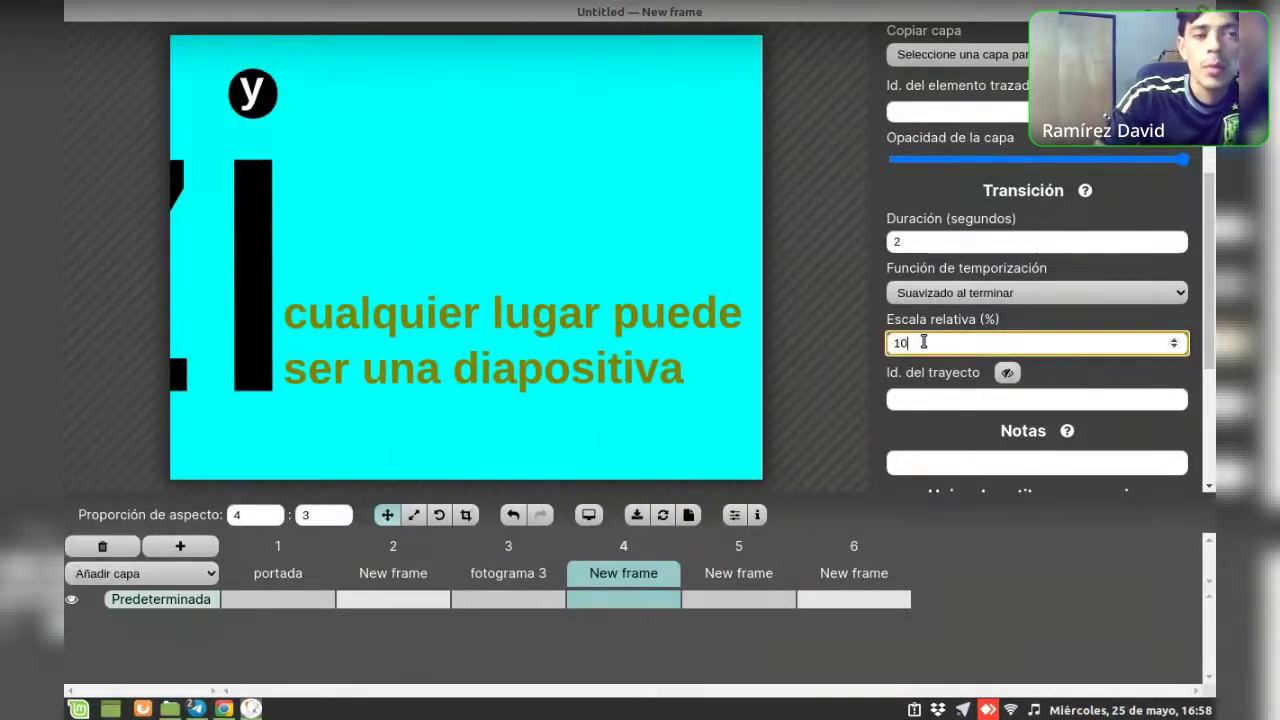
{"action": "type", "text": "0"}
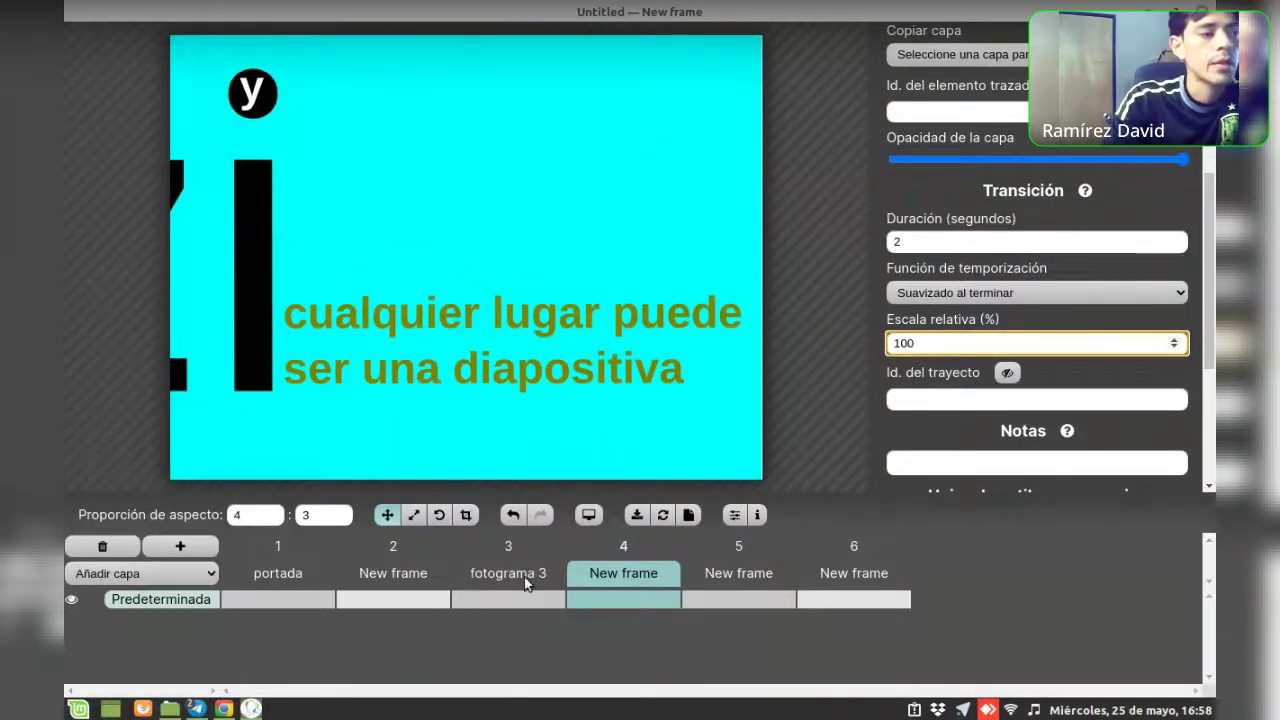
{"action": "left_click", "coordinate": [524, 577]}
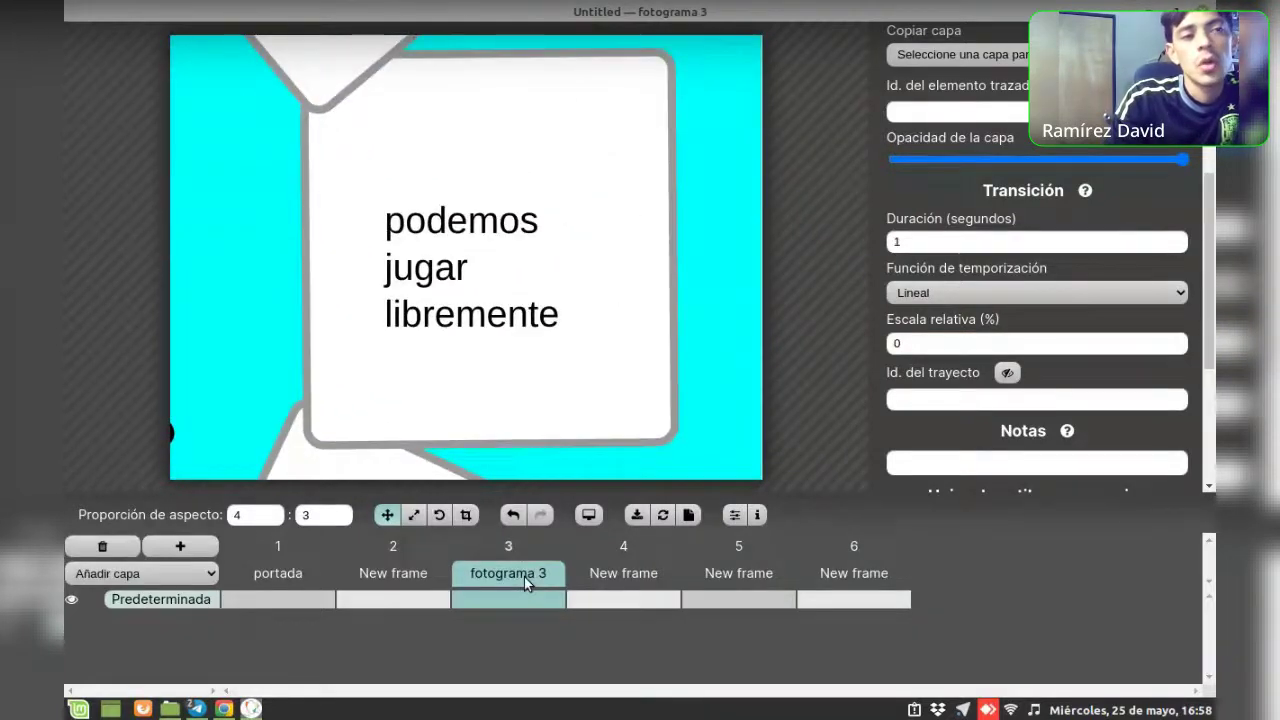
{"action": "left_click", "coordinate": [603, 573]}
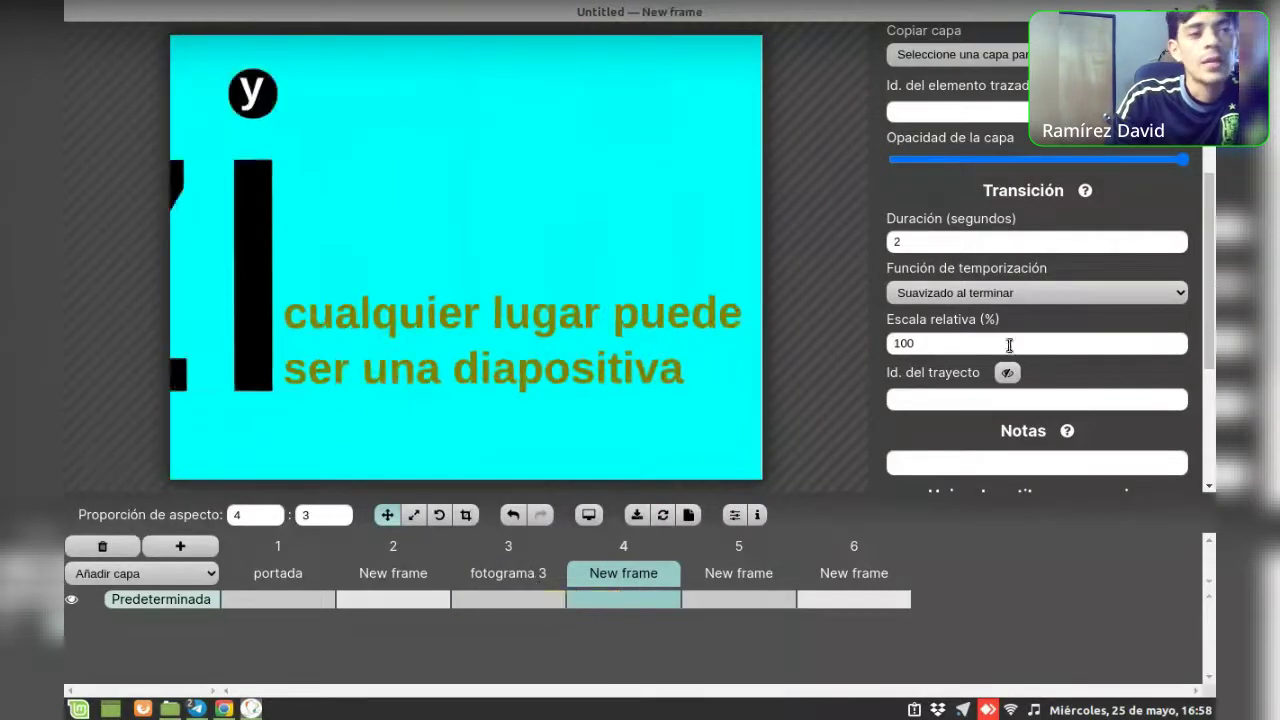
{"action": "left_click", "coordinate": [937, 344]}
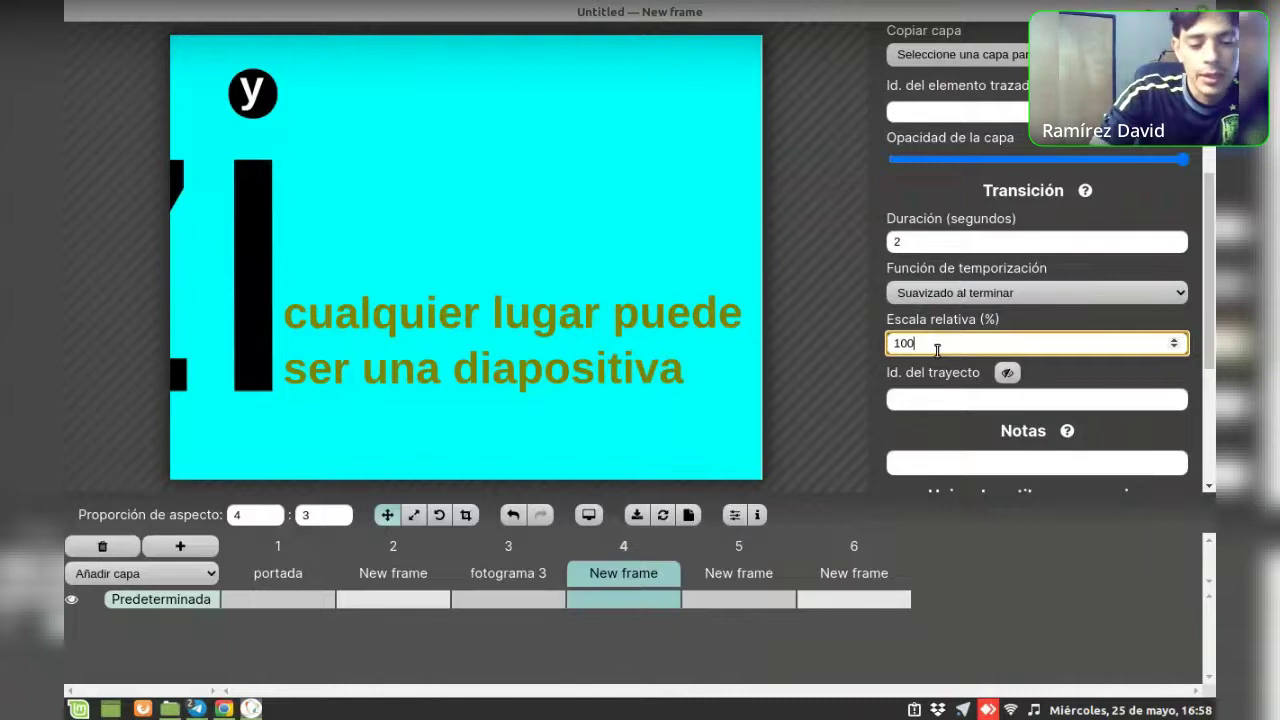
{"action": "key", "text": "BackSpace"}
{"action": "key", "text": "BackSpace"}
{"action": "key", "text": "BackSpace"}
{"action": "type", "text": "200"}
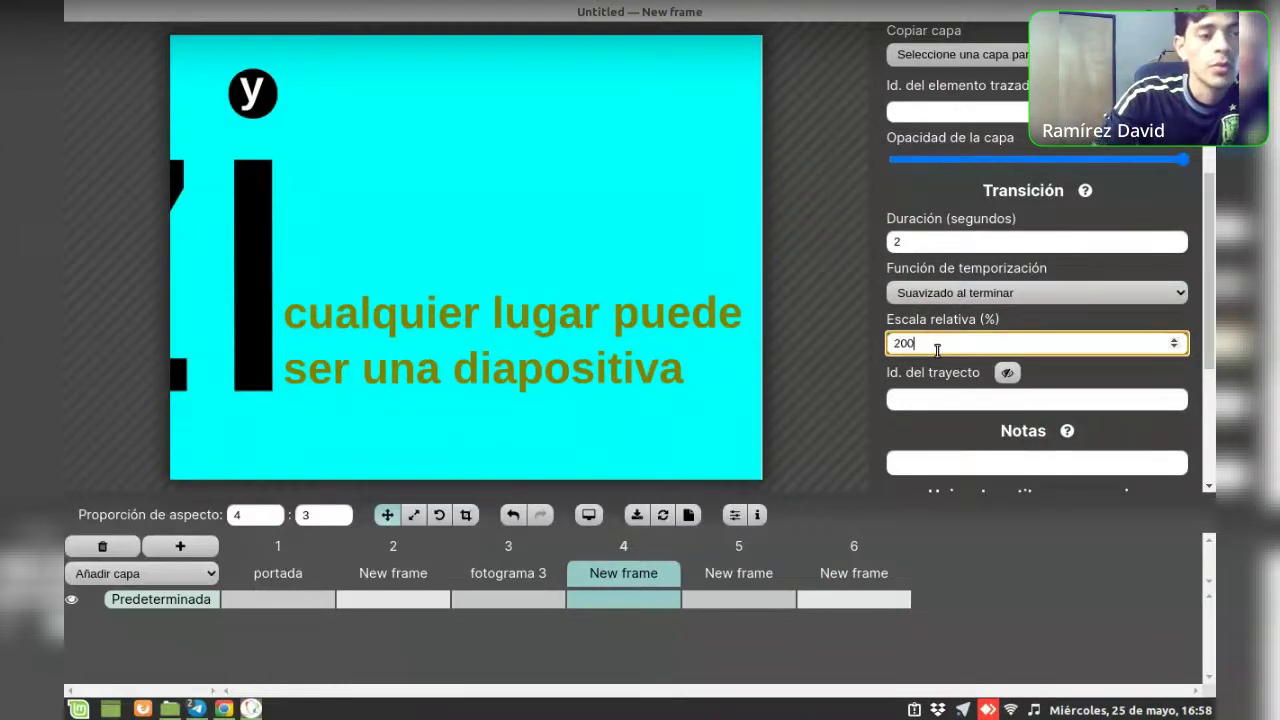
{"action": "left_click", "coordinate": [535, 582]}
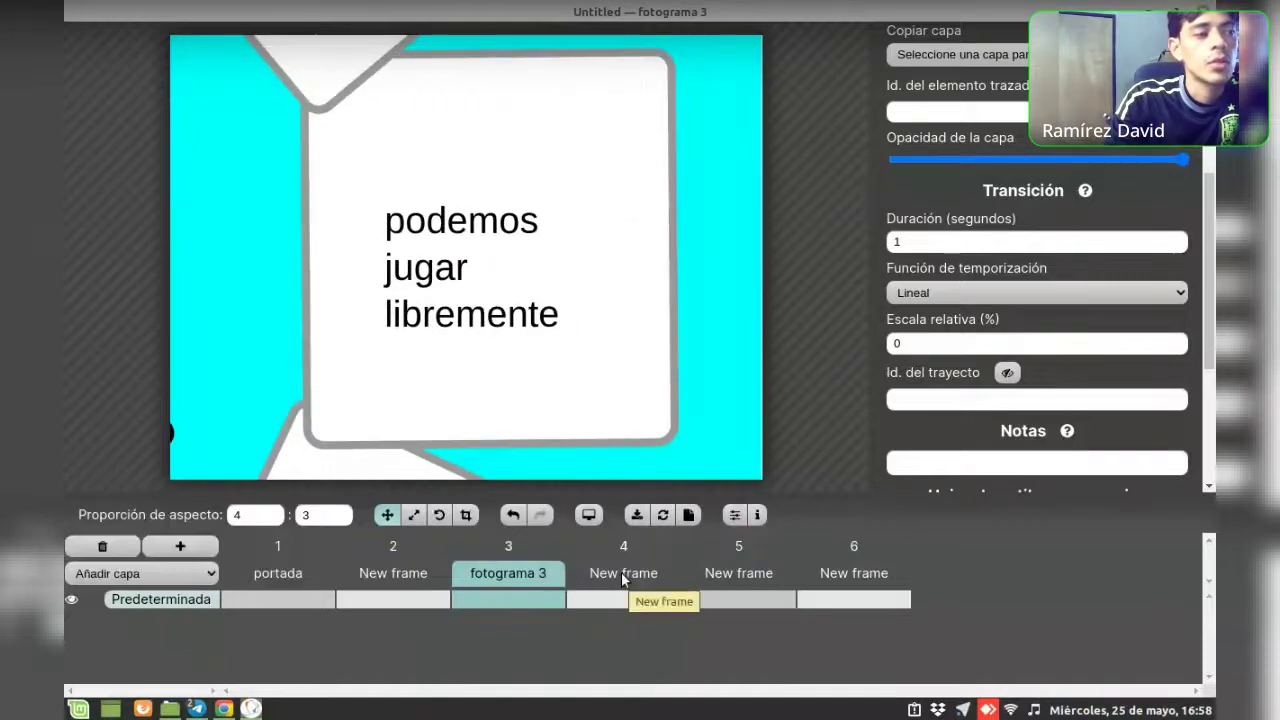
{"action": "left_click", "coordinate": [622, 577]}
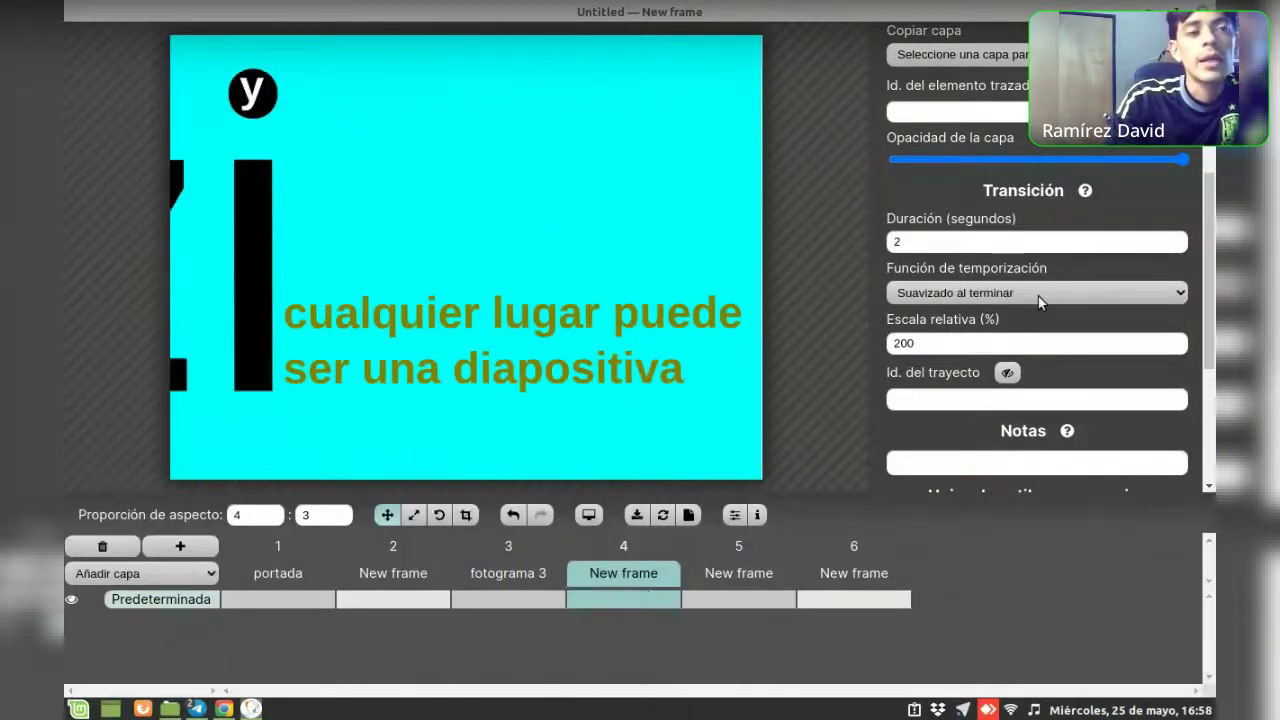
{"action": "left_click", "coordinate": [1013, 294]}
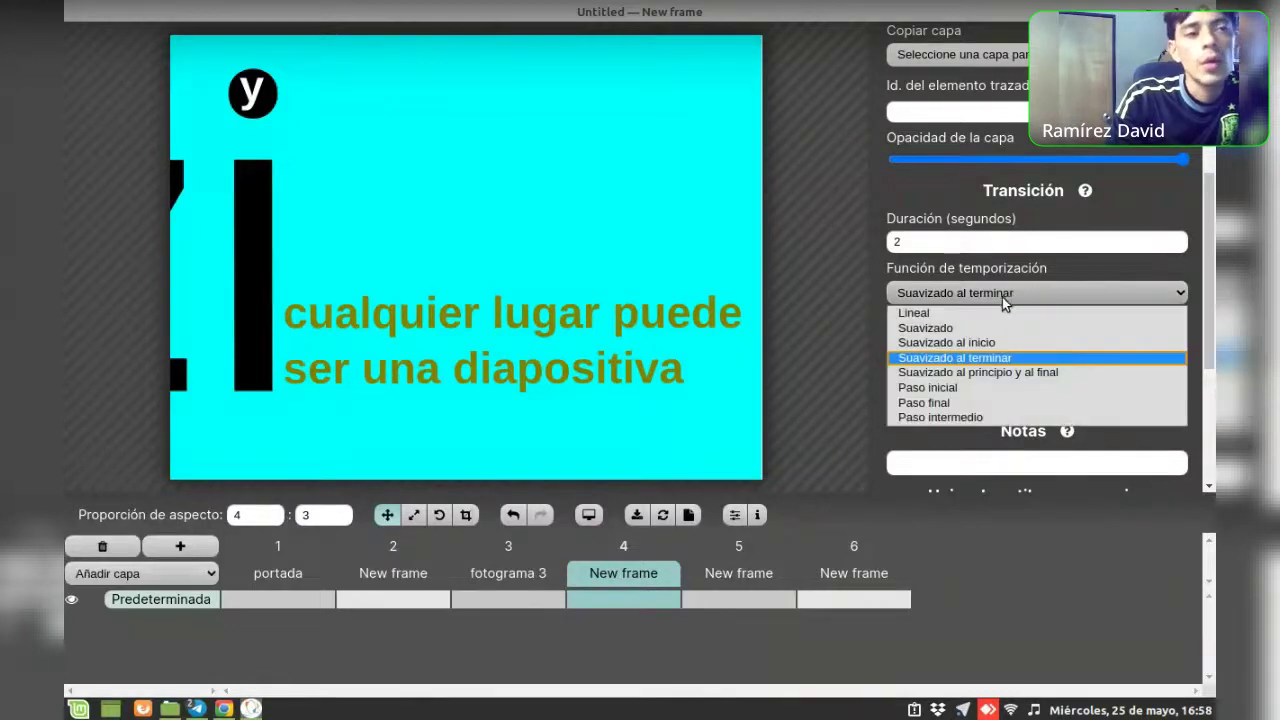
{"action": "left_click", "coordinate": [928, 397]}
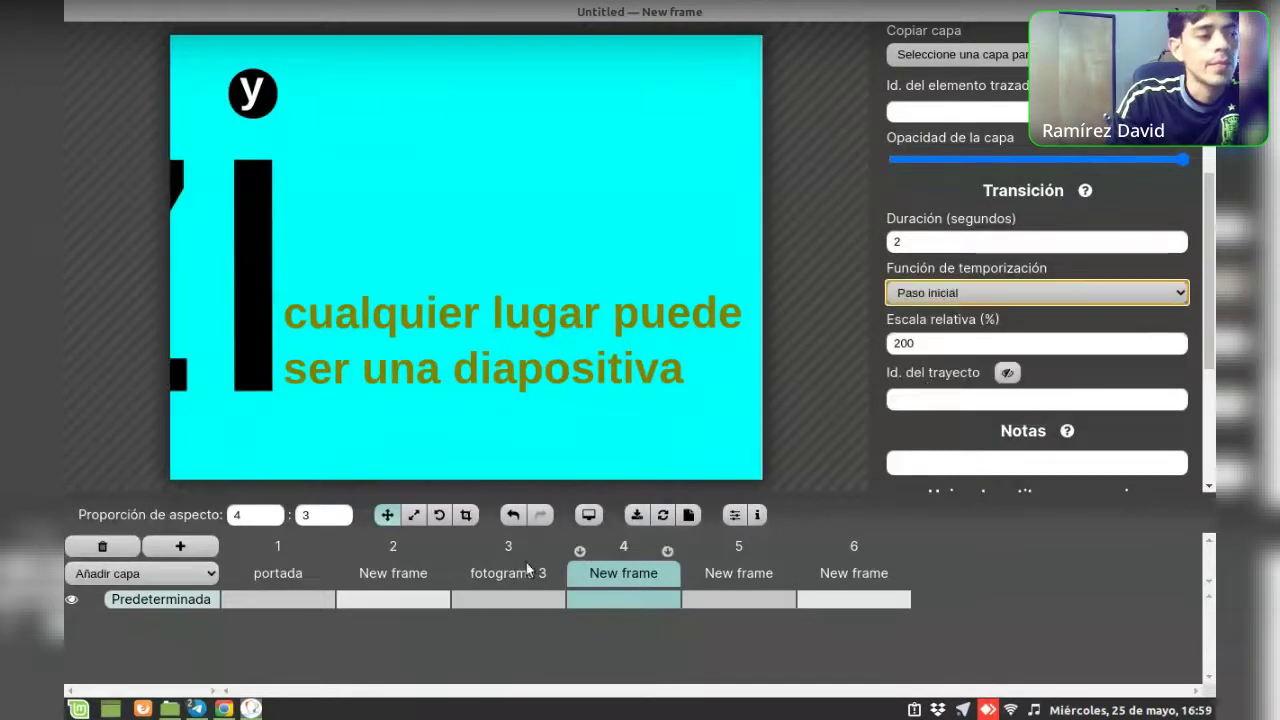
{"action": "left_click", "coordinate": [508, 573]}
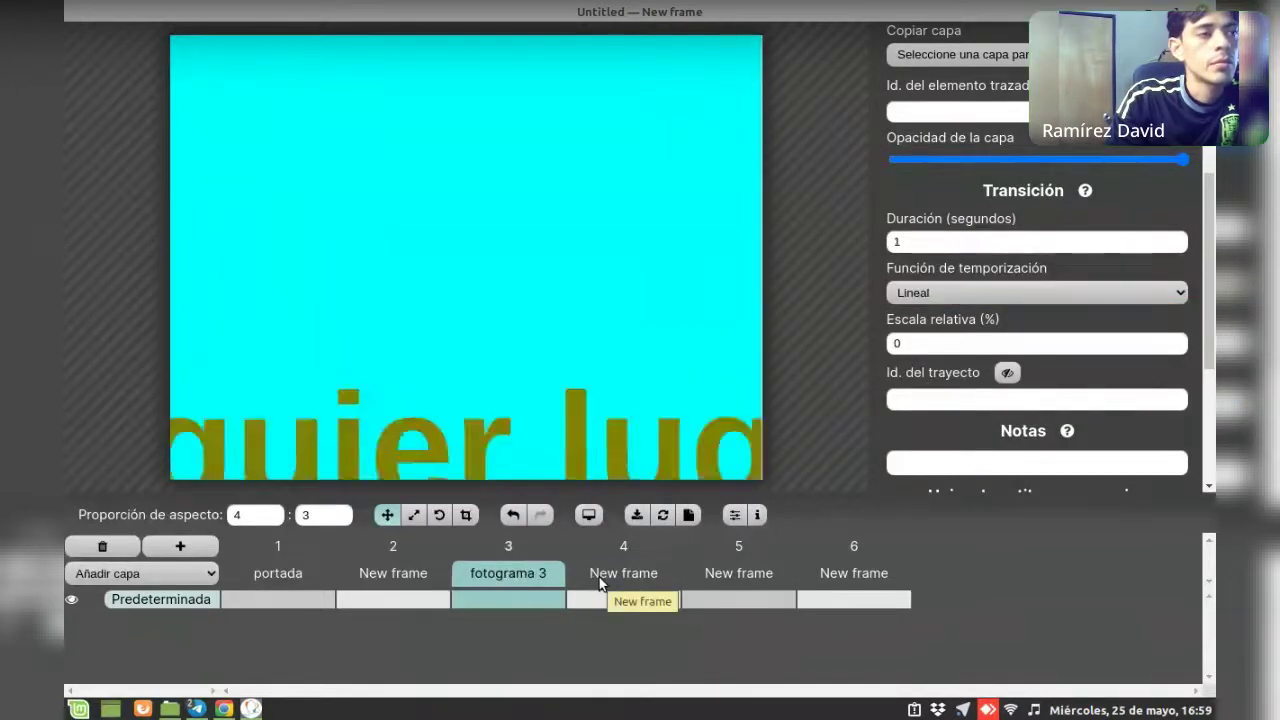
{"action": "left_click", "coordinate": [610, 578]}
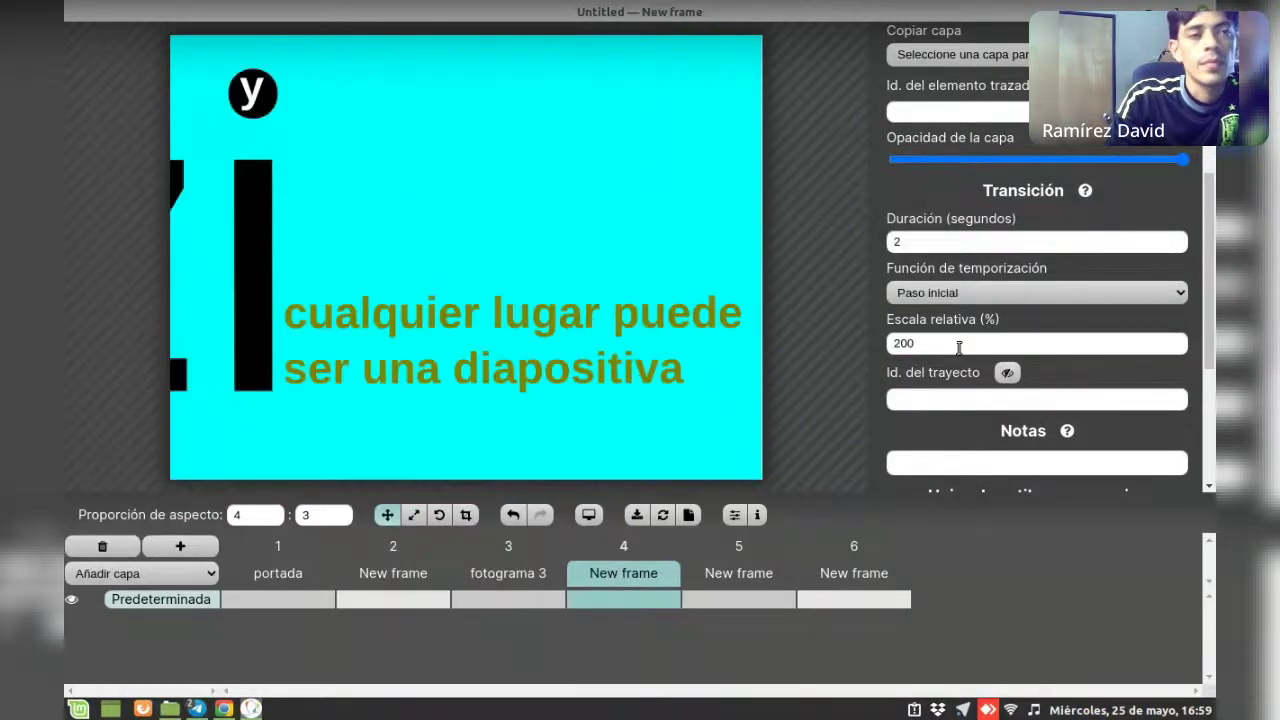
{"action": "left_click", "coordinate": [963, 292]}
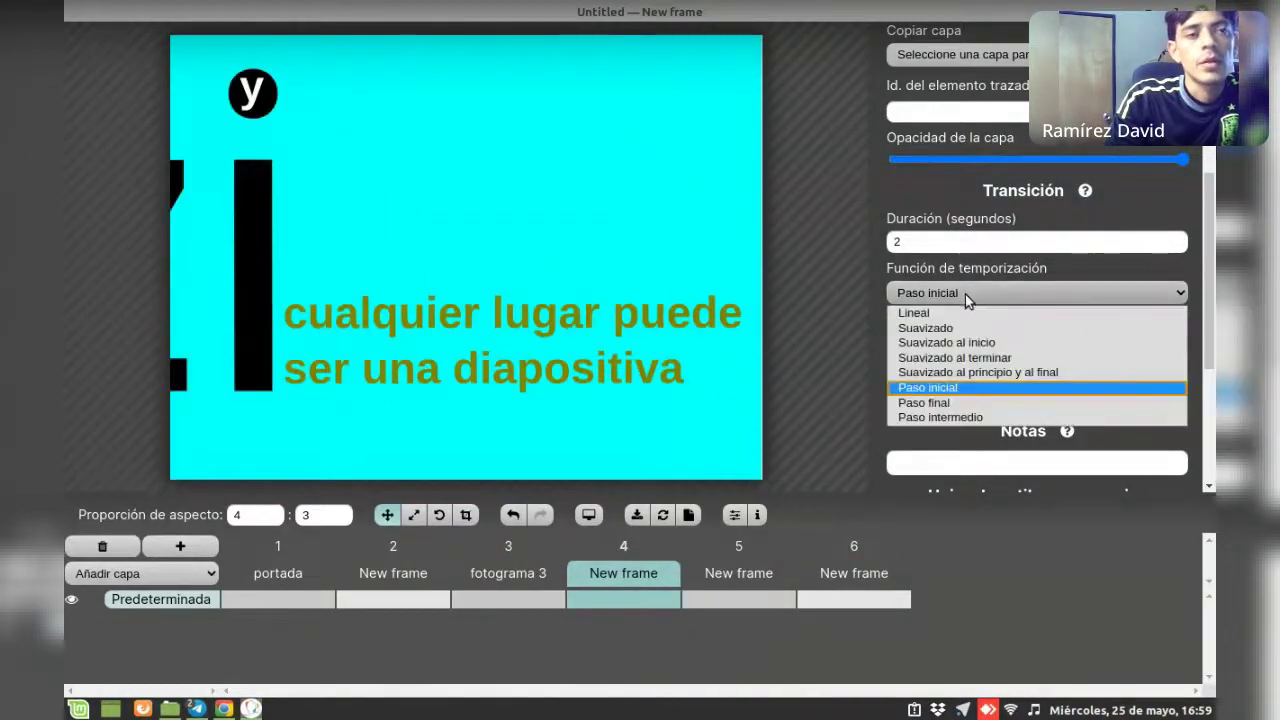
{"action": "left_click", "coordinate": [968, 358]}
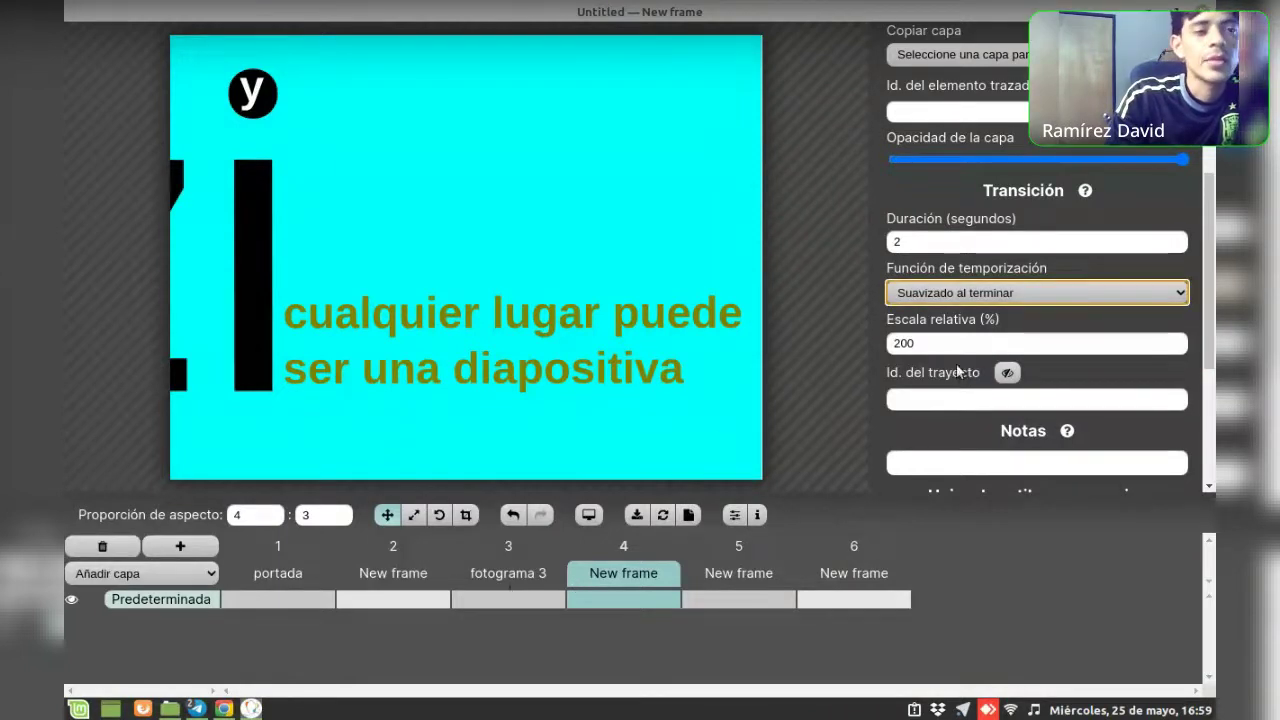
Turn on keyboard control of playback in the Reproductor player options
{"action": "scroll", "coordinate": [930, 368], "scroll_direction": "down", "scroll_amount": 3}
{"action": "scroll", "coordinate": [928, 368], "scroll_direction": "down", "scroll_amount": 1}
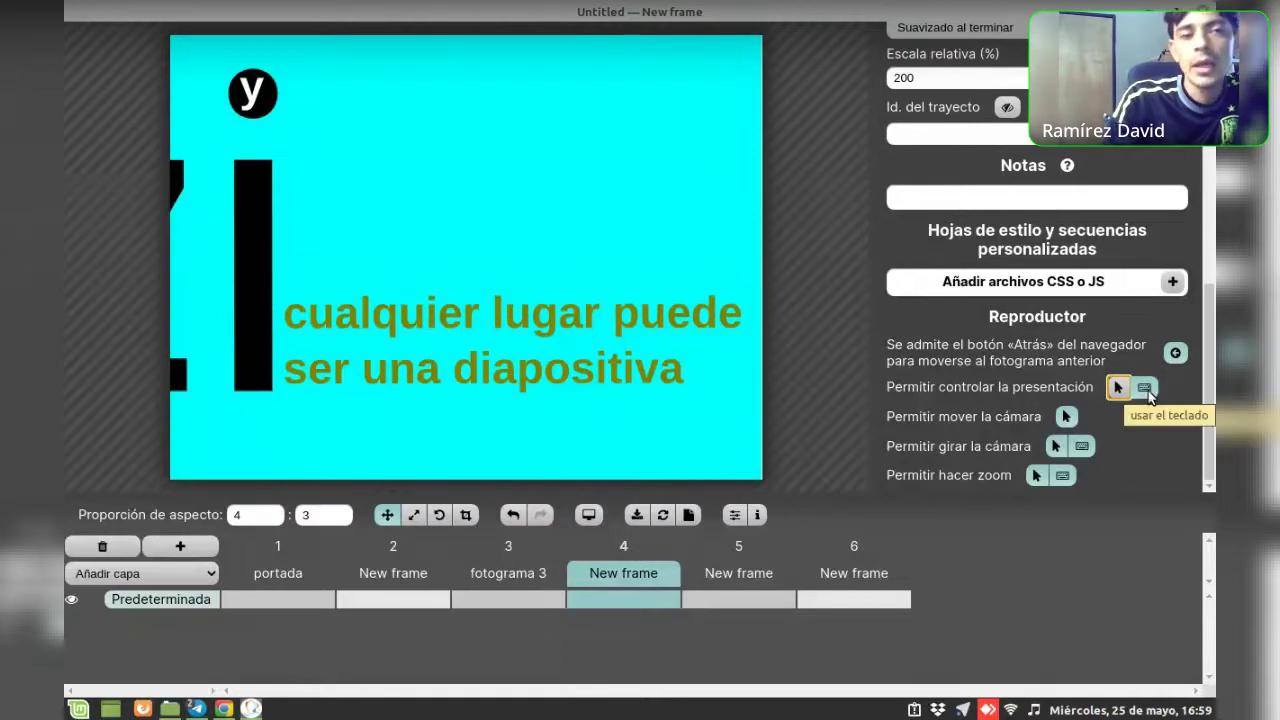
{"action": "left_click", "coordinate": [1144, 389]}
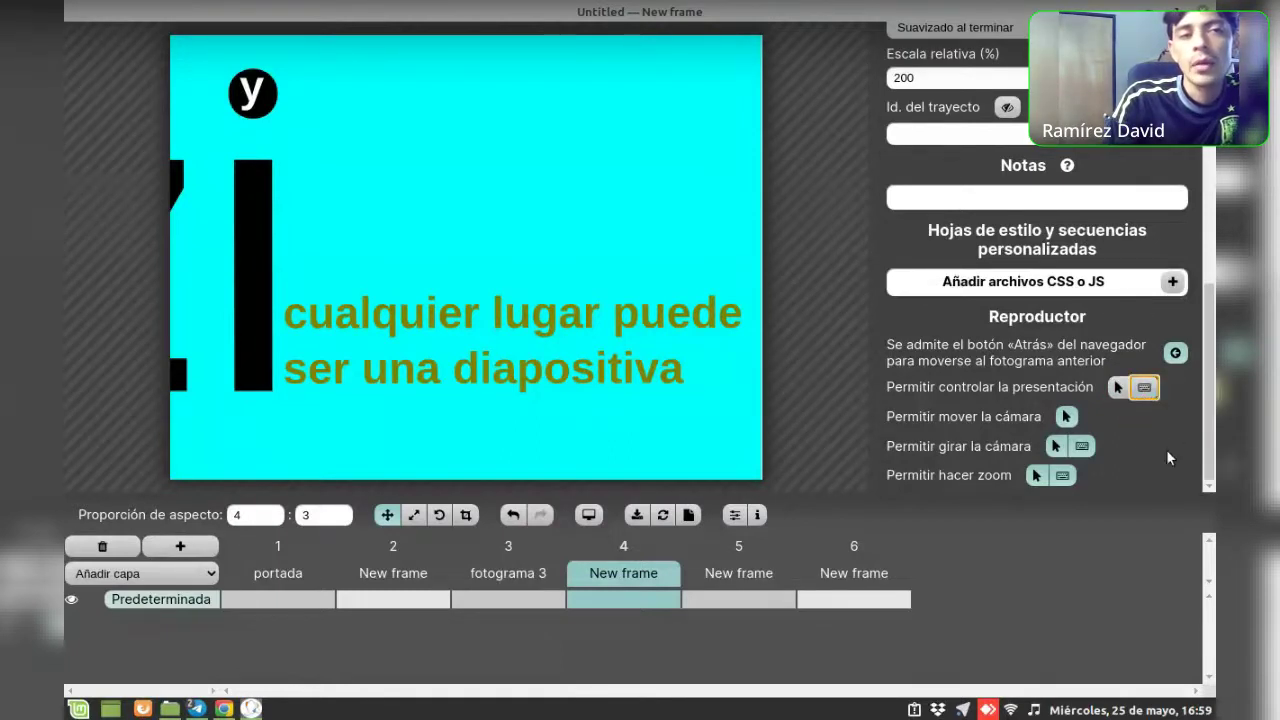
{"action": "left_click", "coordinate": [1118, 390]}
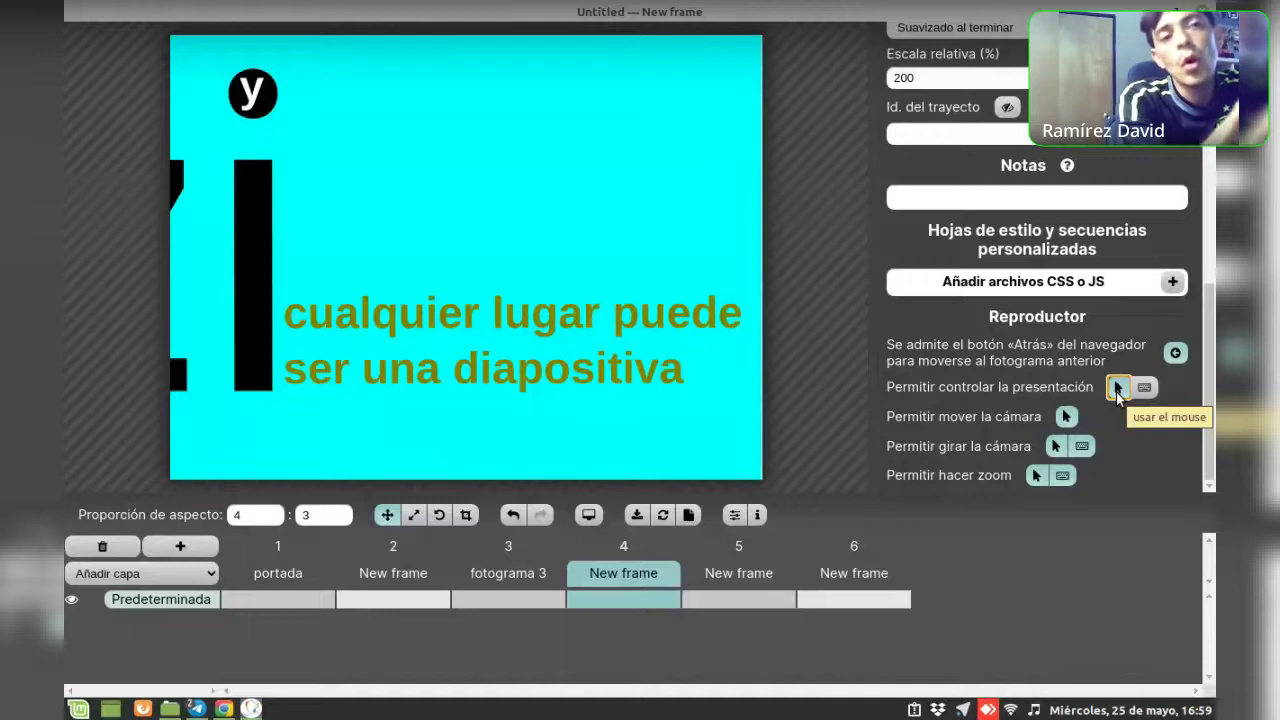
{"action": "left_click", "coordinate": [1146, 388]}
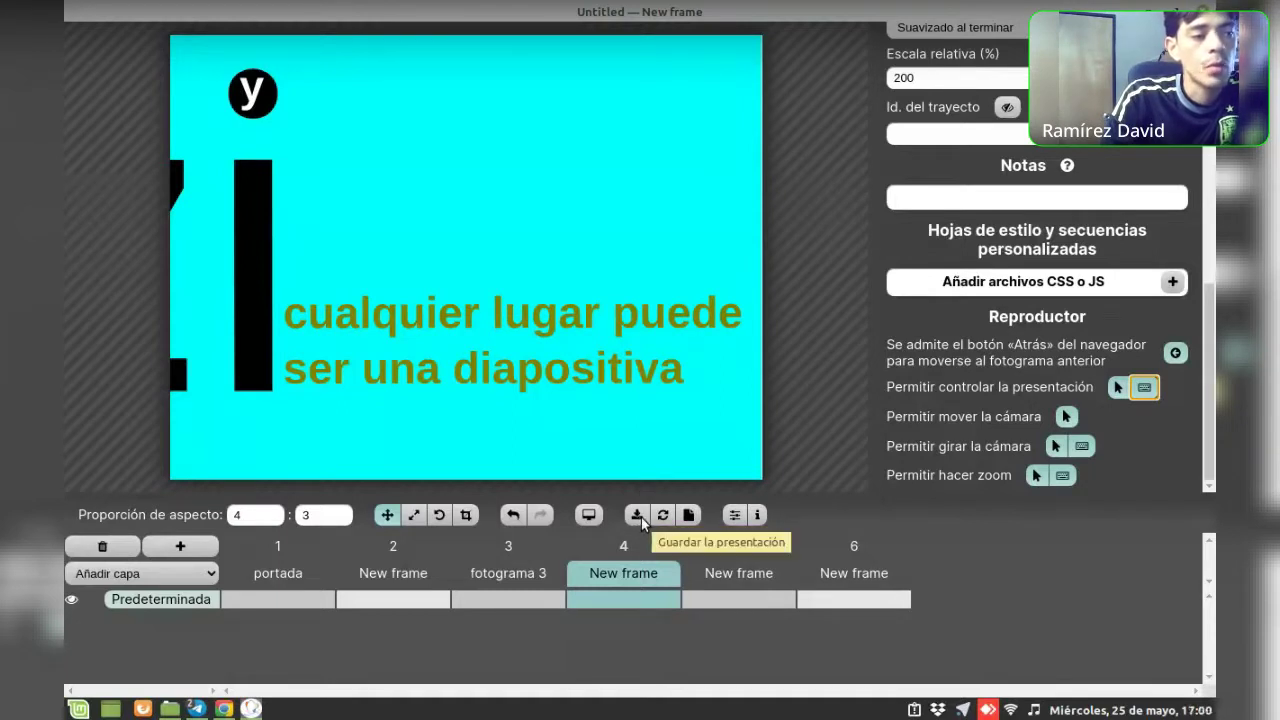
Save taller.sozi.html and taller.sozi.json, preview frames portada through 6, then close Sozi
{"action": "left_click", "coordinate": [637, 515]}
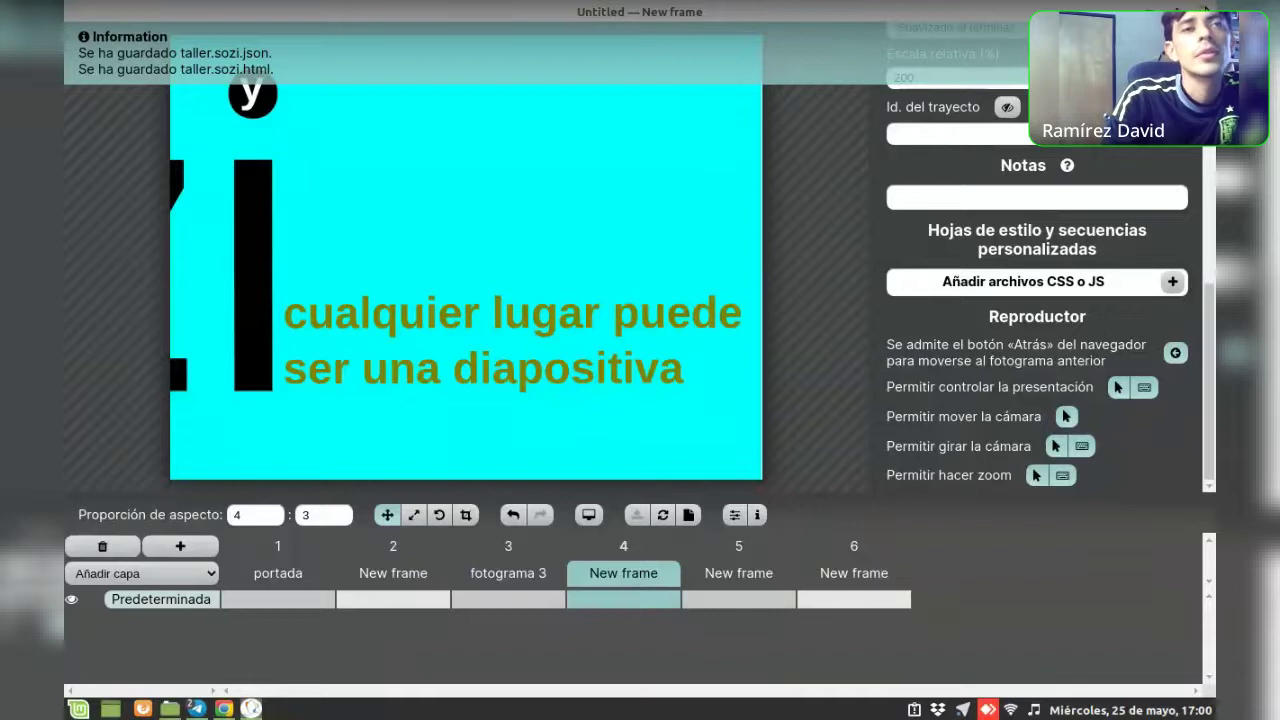
{"action": "left_click", "coordinate": [252, 578]}
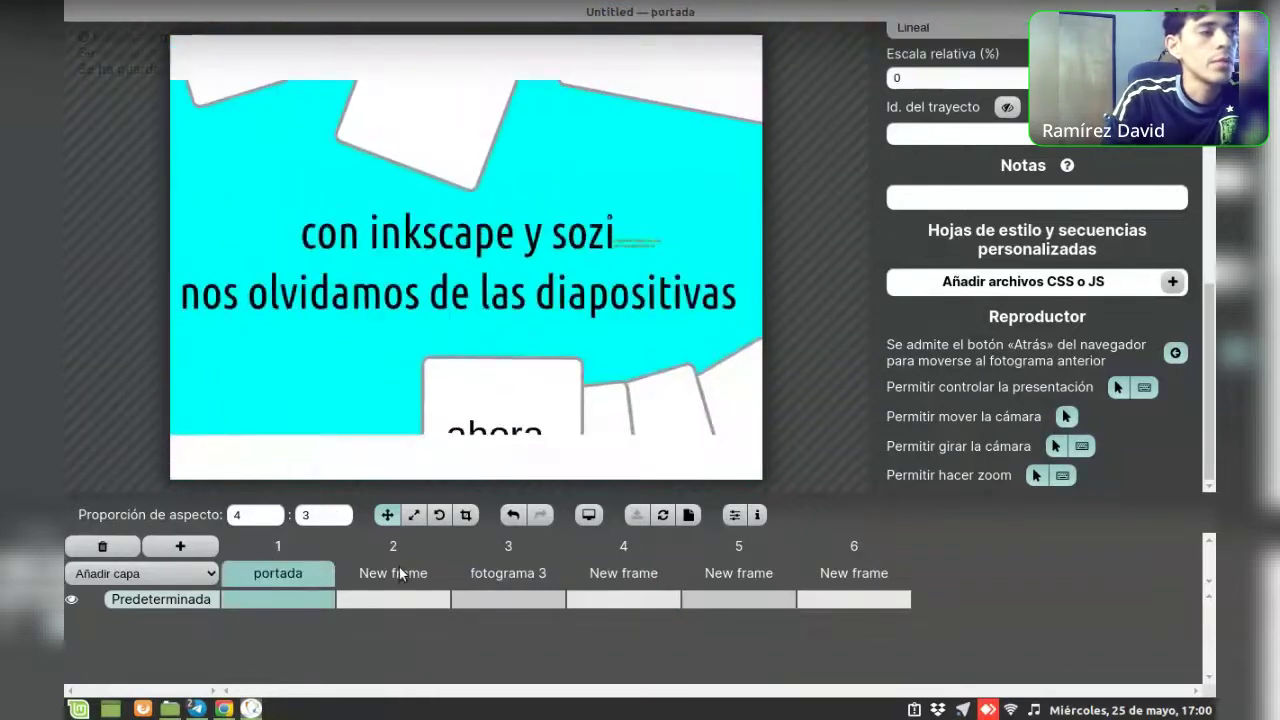
{"action": "left_click", "coordinate": [398, 573]}
{"action": "left_click", "coordinate": [508, 574]}
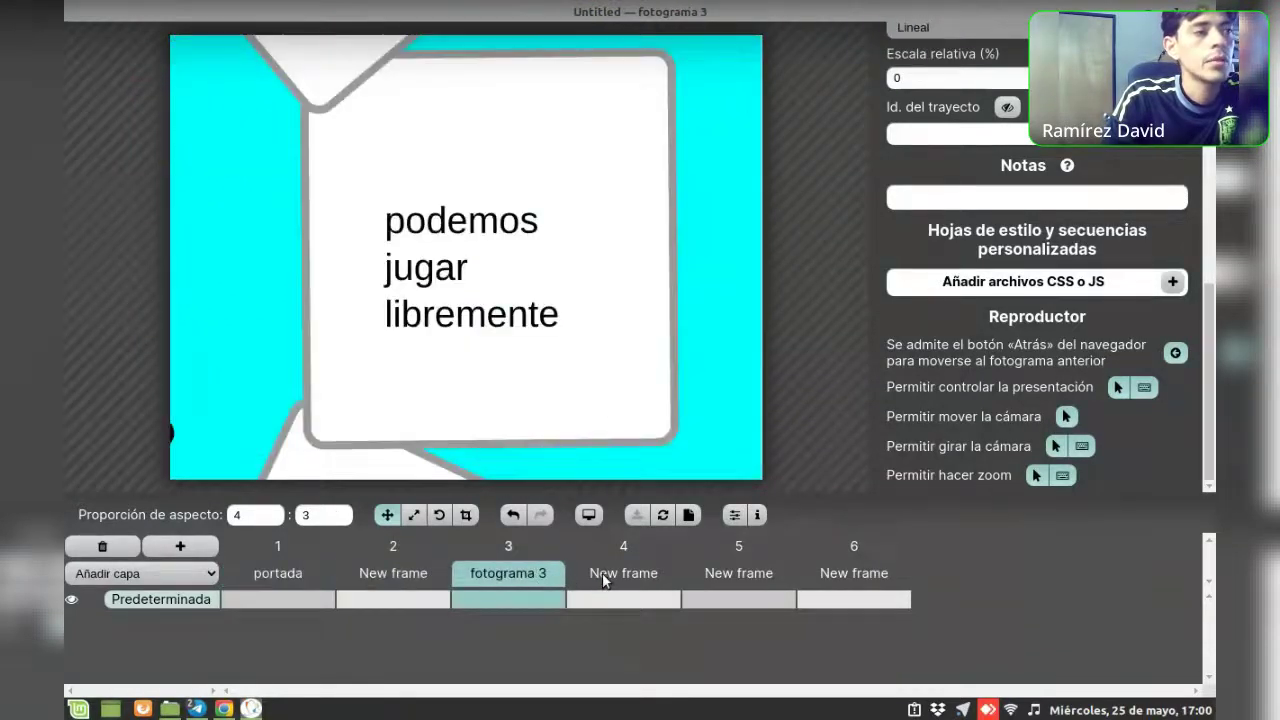
{"action": "left_click", "coordinate": [603, 578]}
{"action": "left_click", "coordinate": [754, 574]}
{"action": "left_click", "coordinate": [850, 578]}
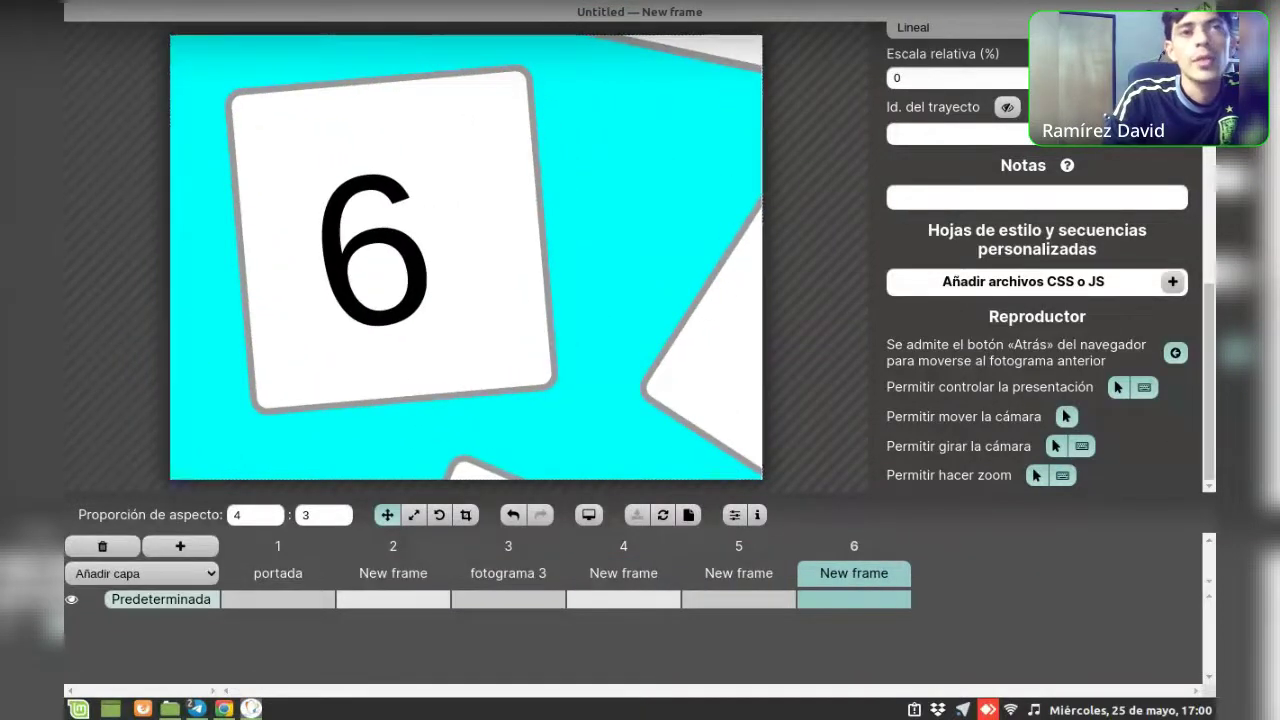
{"action": "key", "text": "alt+F4"}
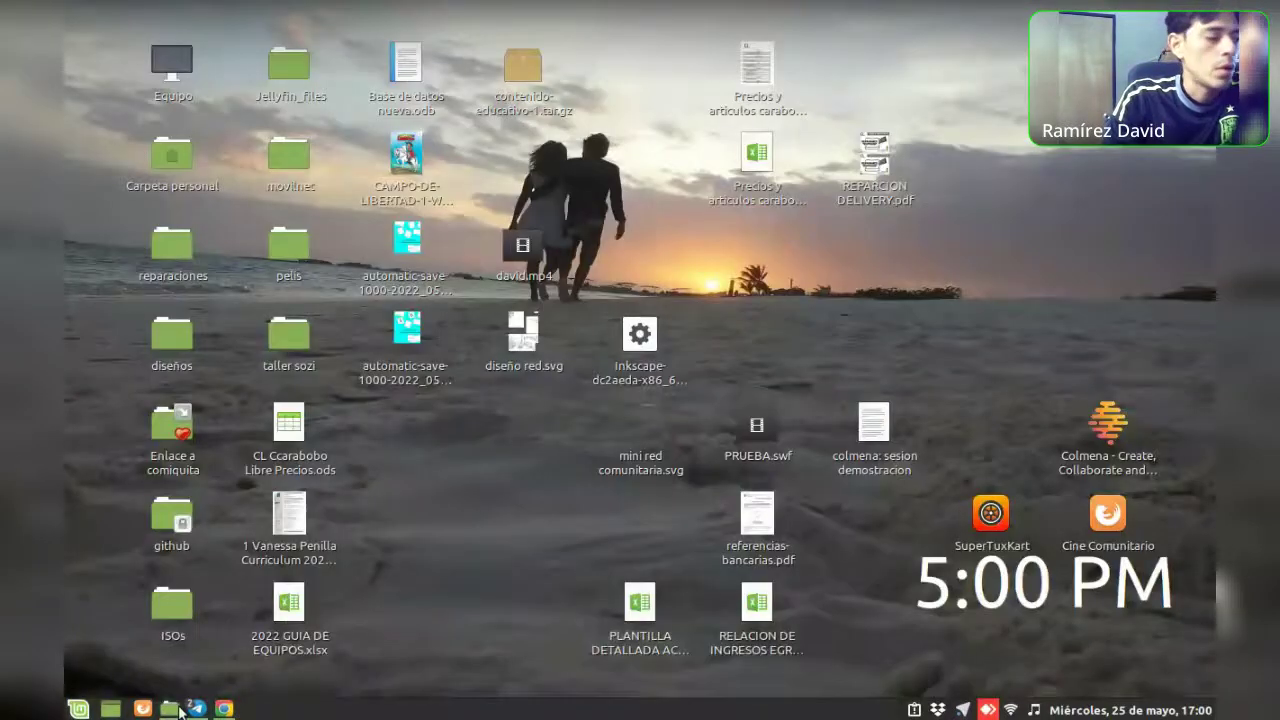
In the taller sozi folder, look over taller.sozi.html, taller.sozi.json and taller.svg
{"action": "left_click", "coordinate": [172, 708]}
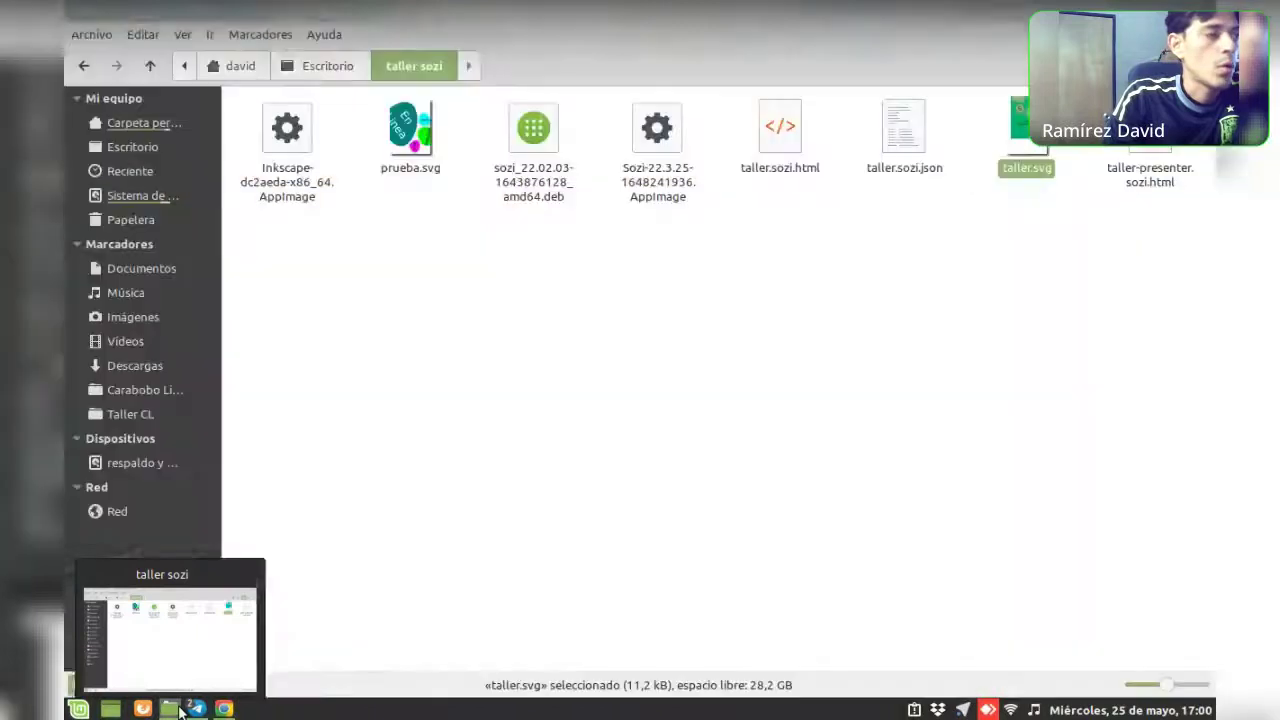
{"action": "left_click", "coordinate": [470, 309]}
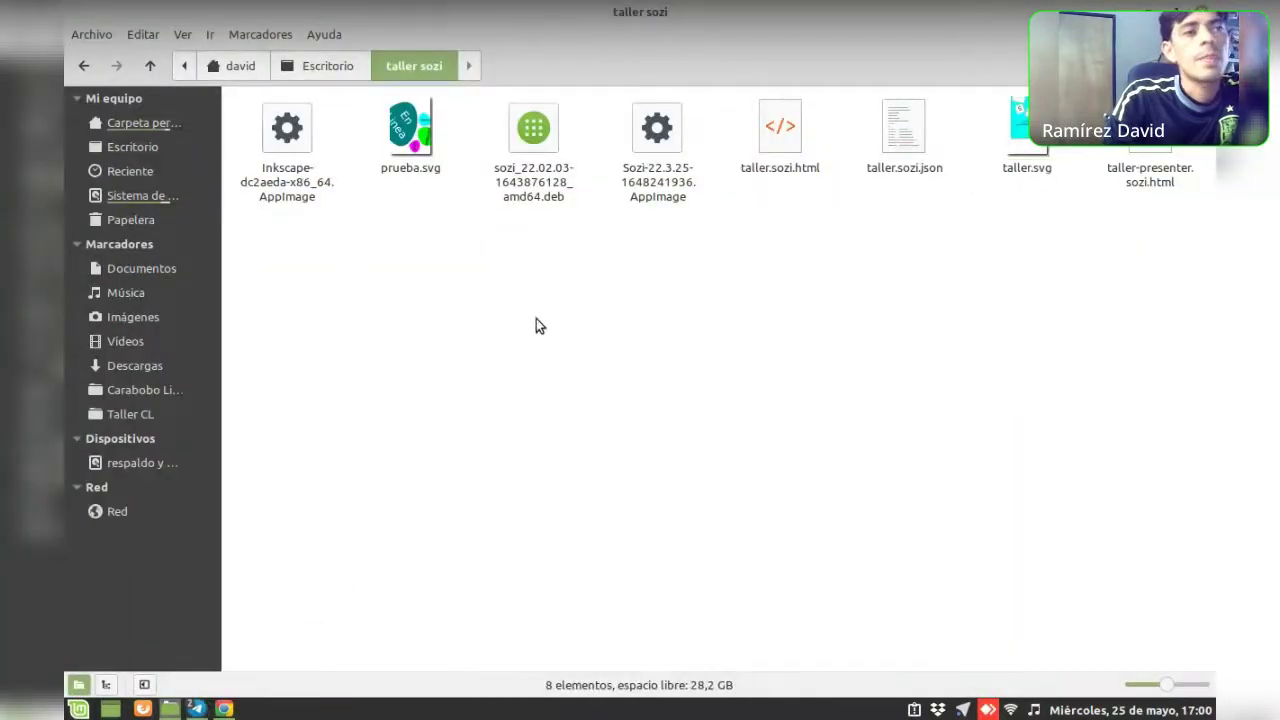
{"action": "left_click", "coordinate": [778, 150]}
{"action": "left_click", "coordinate": [1019, 126]}
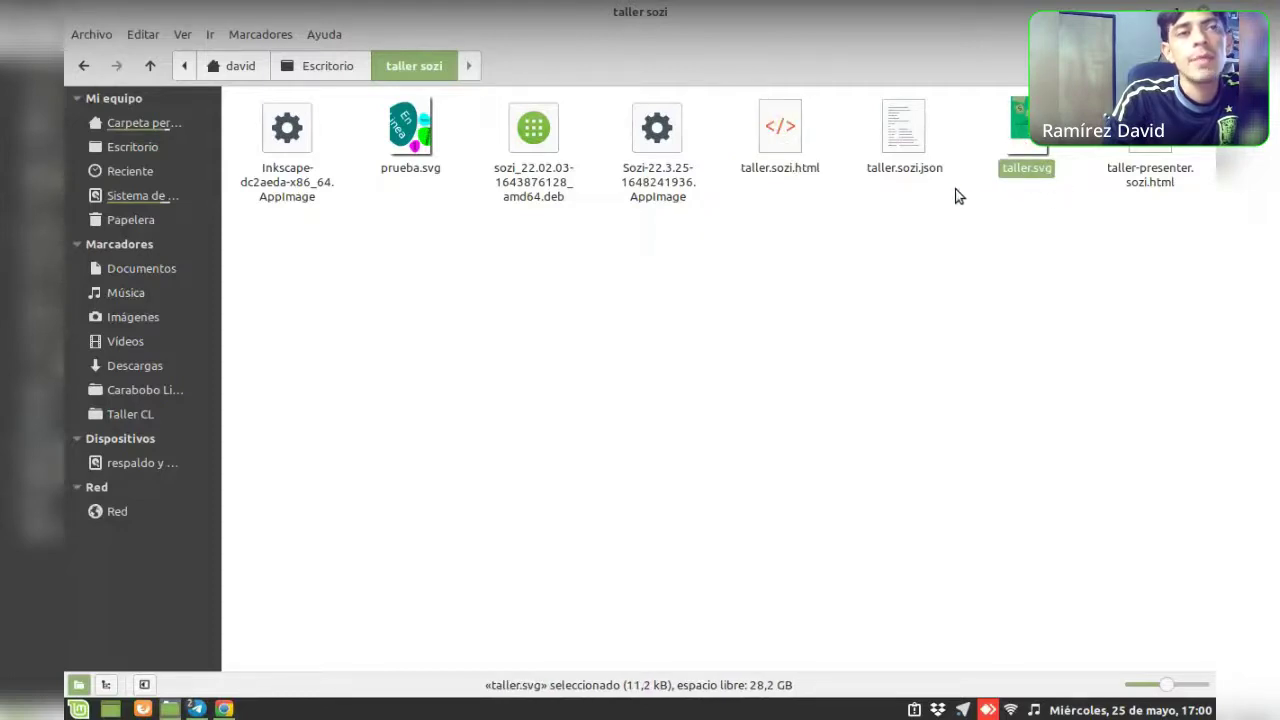
{"action": "left_click", "coordinate": [900, 140]}
{"action": "left_click", "coordinate": [808, 145]}
{"action": "left_click", "coordinate": [926, 127]}
{"action": "left_click", "coordinate": [886, 210]}
{"action": "left_click", "coordinate": [777, 169]}
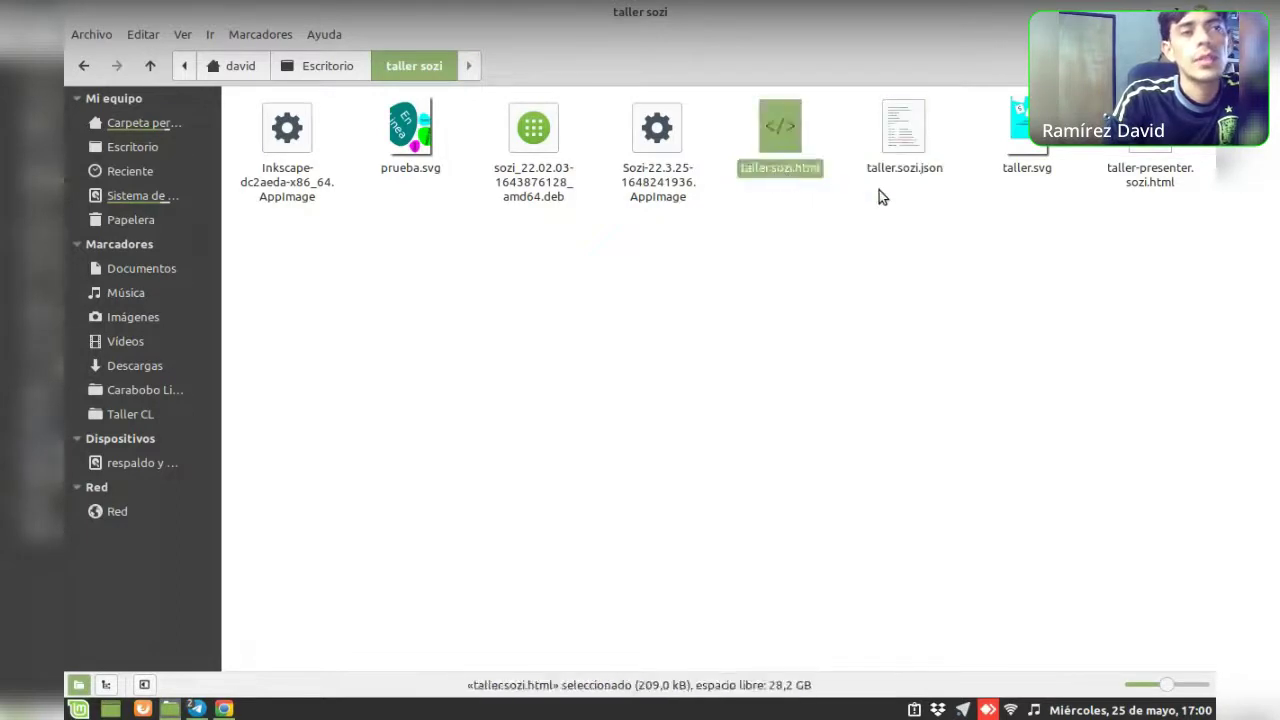
{"action": "left_click", "coordinate": [924, 170]}
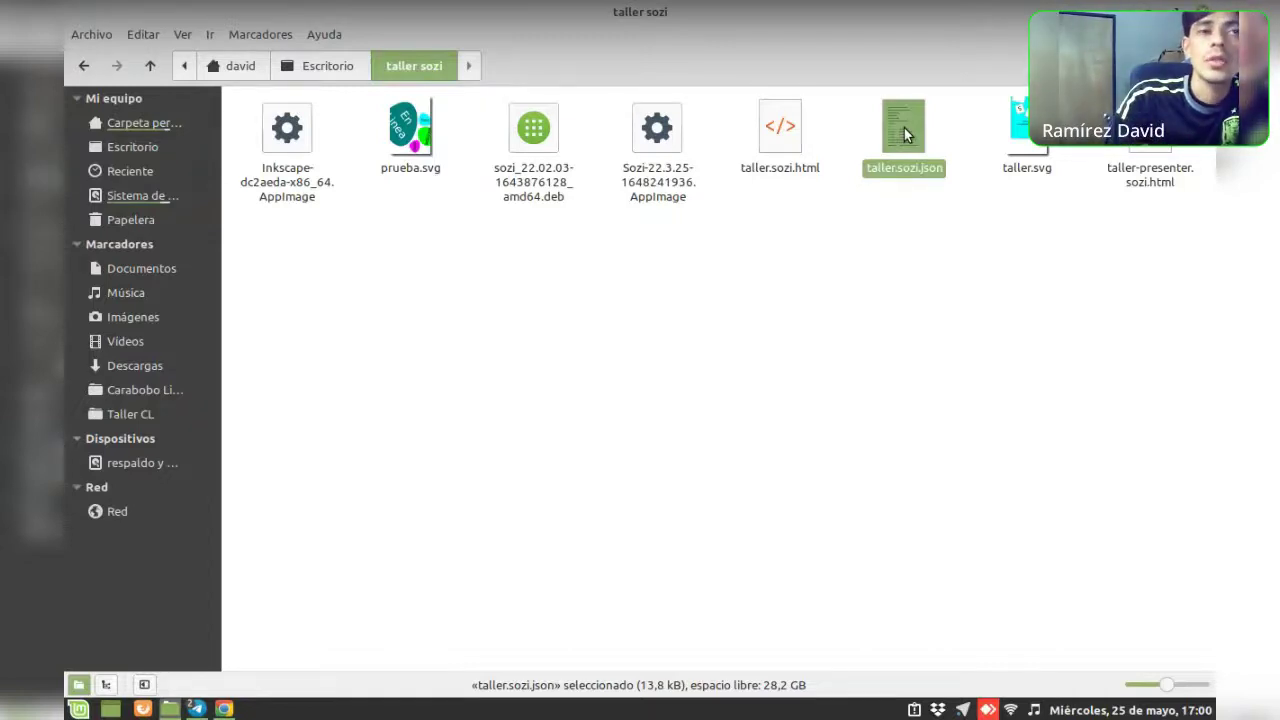
{"action": "left_click", "coordinate": [924, 182]}
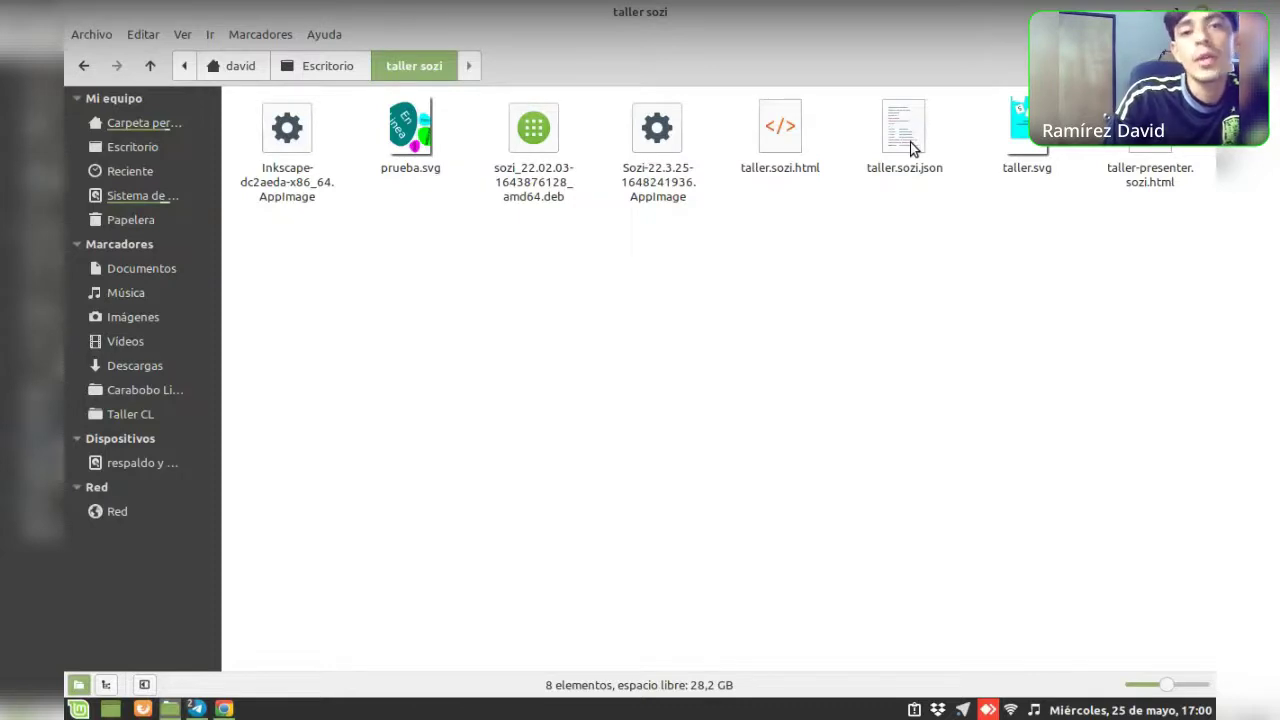
{"action": "left_click", "coordinate": [1040, 146]}
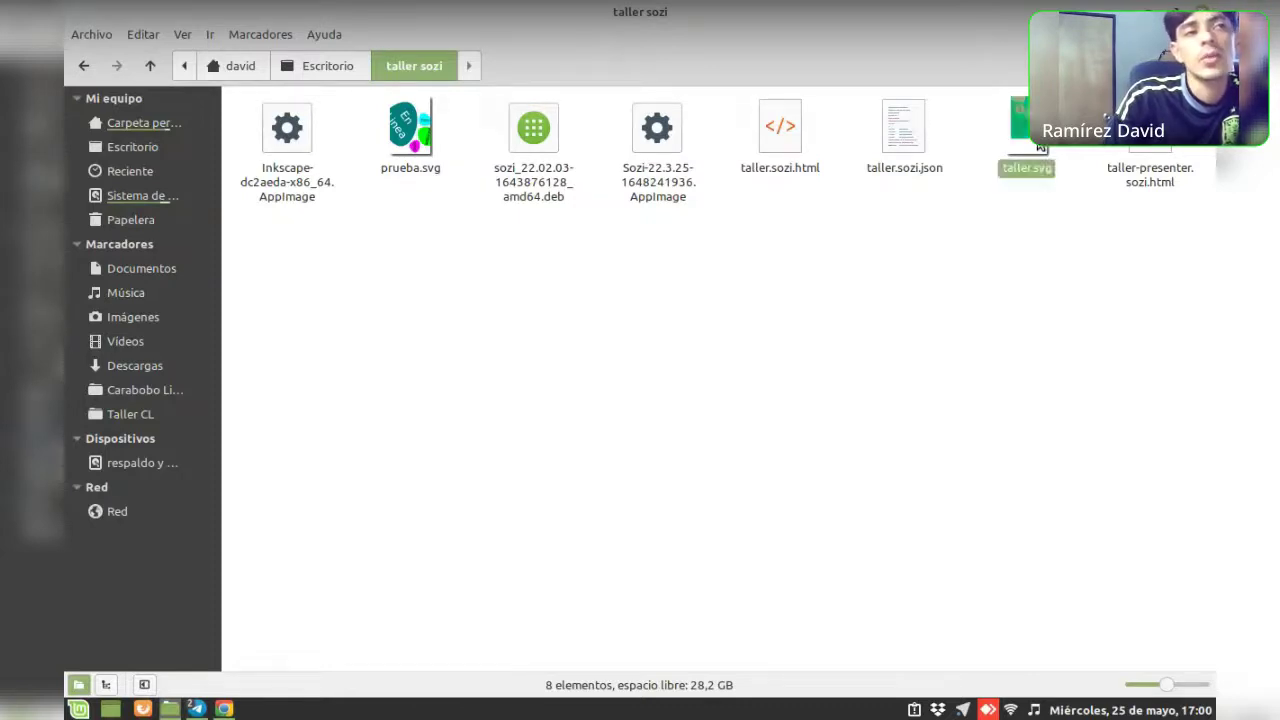
{"action": "left_click", "coordinate": [910, 130]}
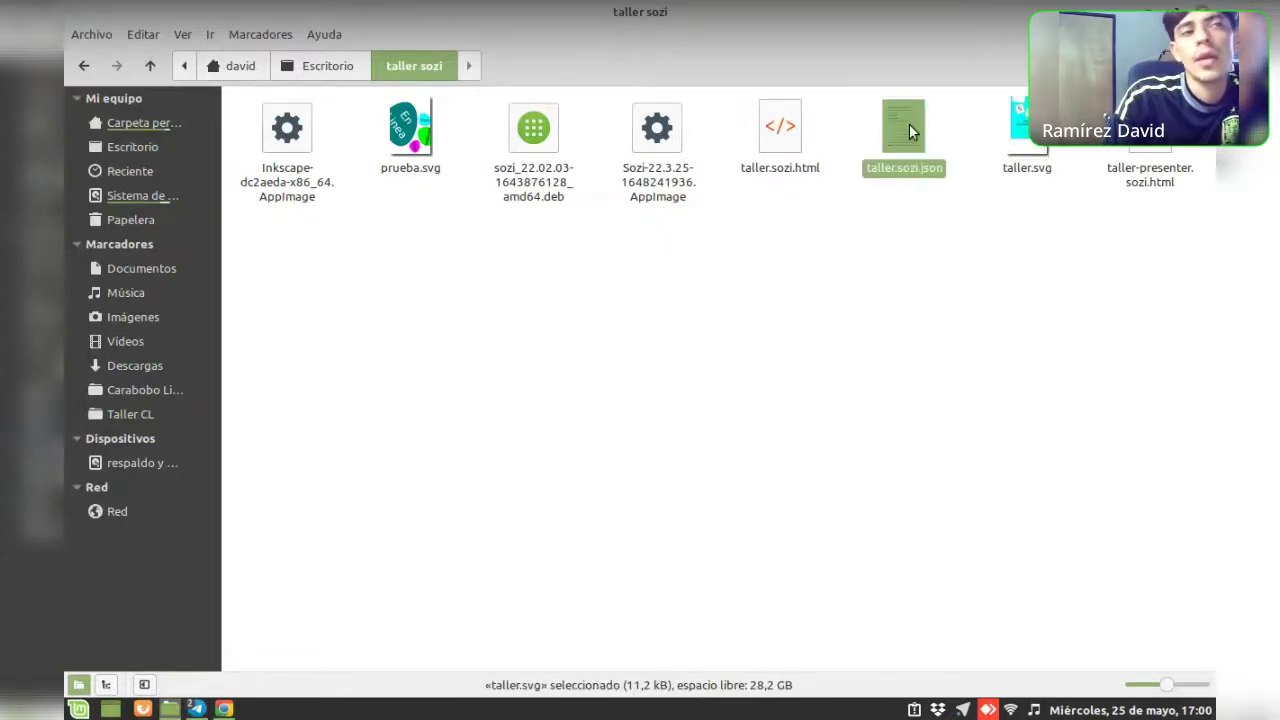
Open taller.sozi.html in Google Chrome via Abrir con
{"action": "right_click", "coordinate": [774, 134]}
{"action": "left_click", "coordinate": [735, 230]}
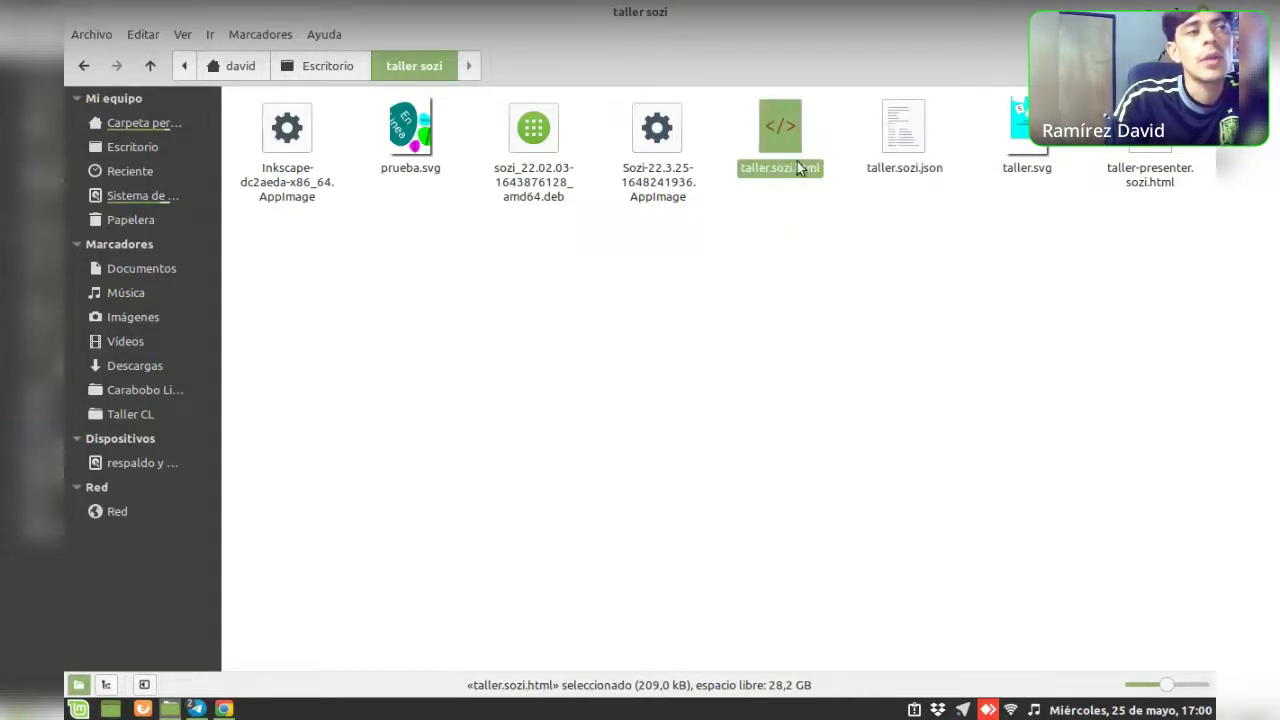
{"action": "right_click", "coordinate": [787, 143]}
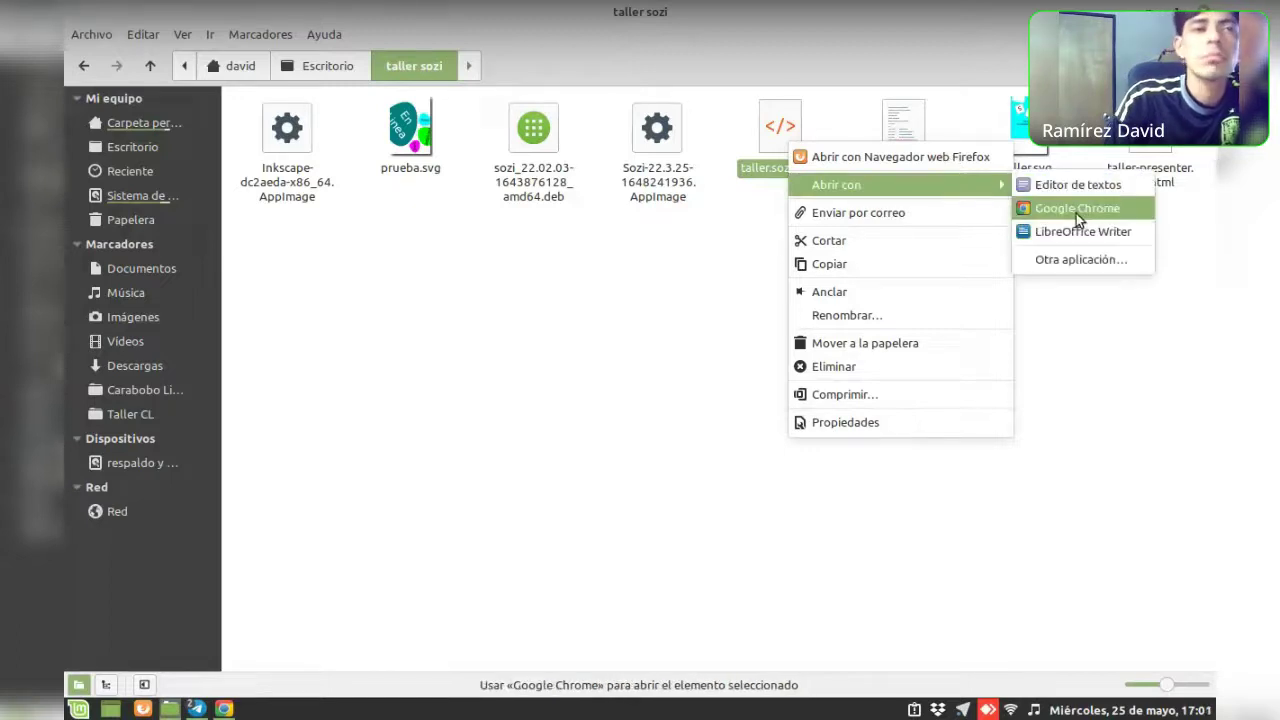
{"action": "mouse_move", "coordinate": [836, 185]}
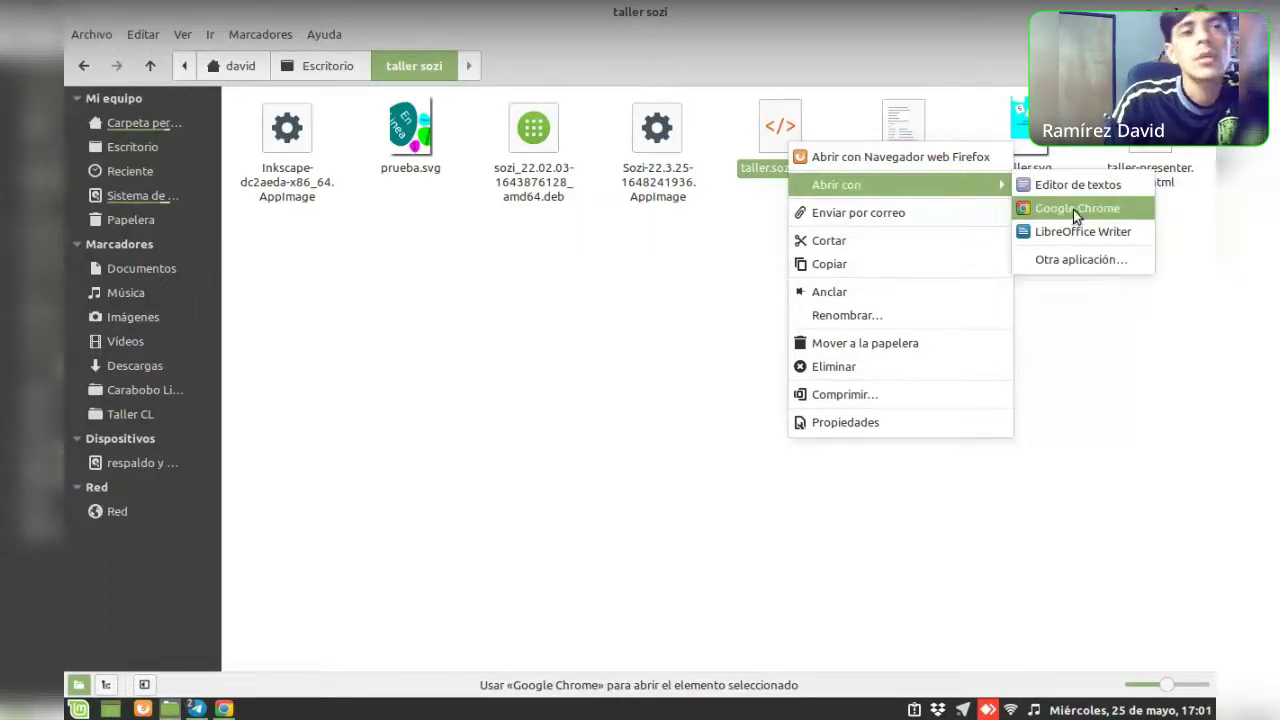
{"action": "left_click", "coordinate": [1071, 210]}
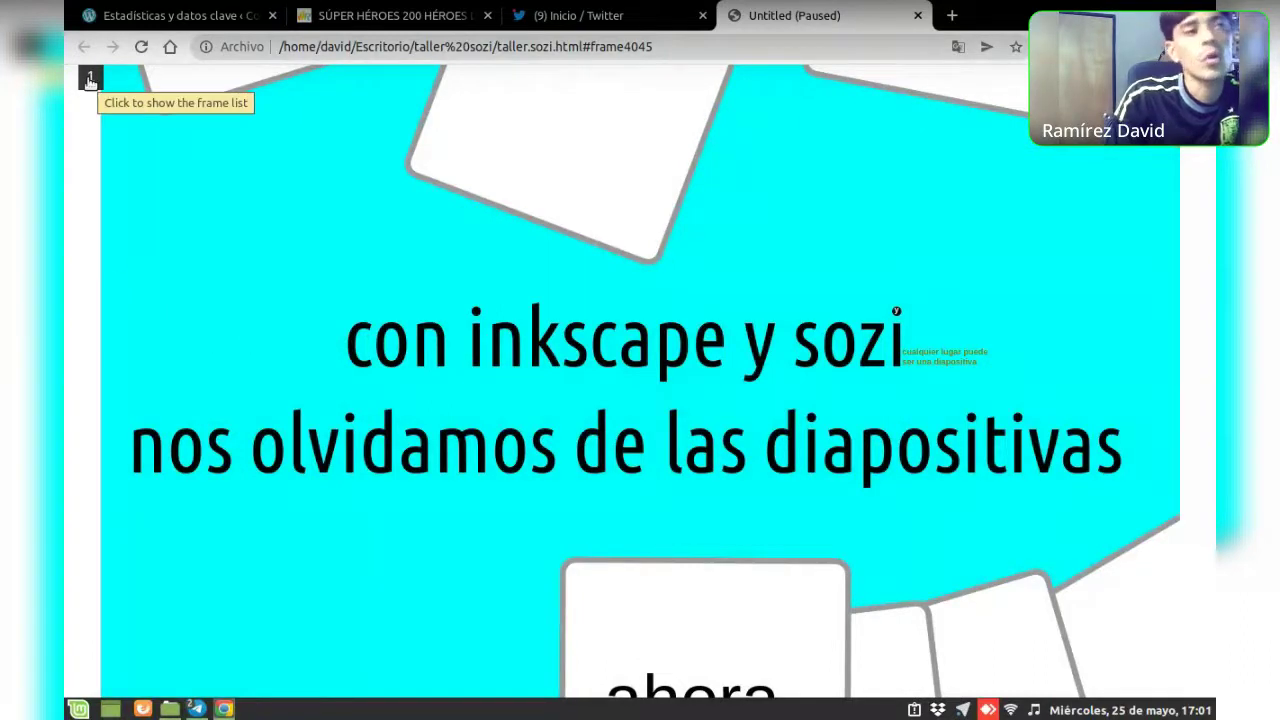
Jump through fotograma 3, frames 4, 5 and 6 from the frame list, then return to portada
{"action": "left_click", "coordinate": [90, 78]}
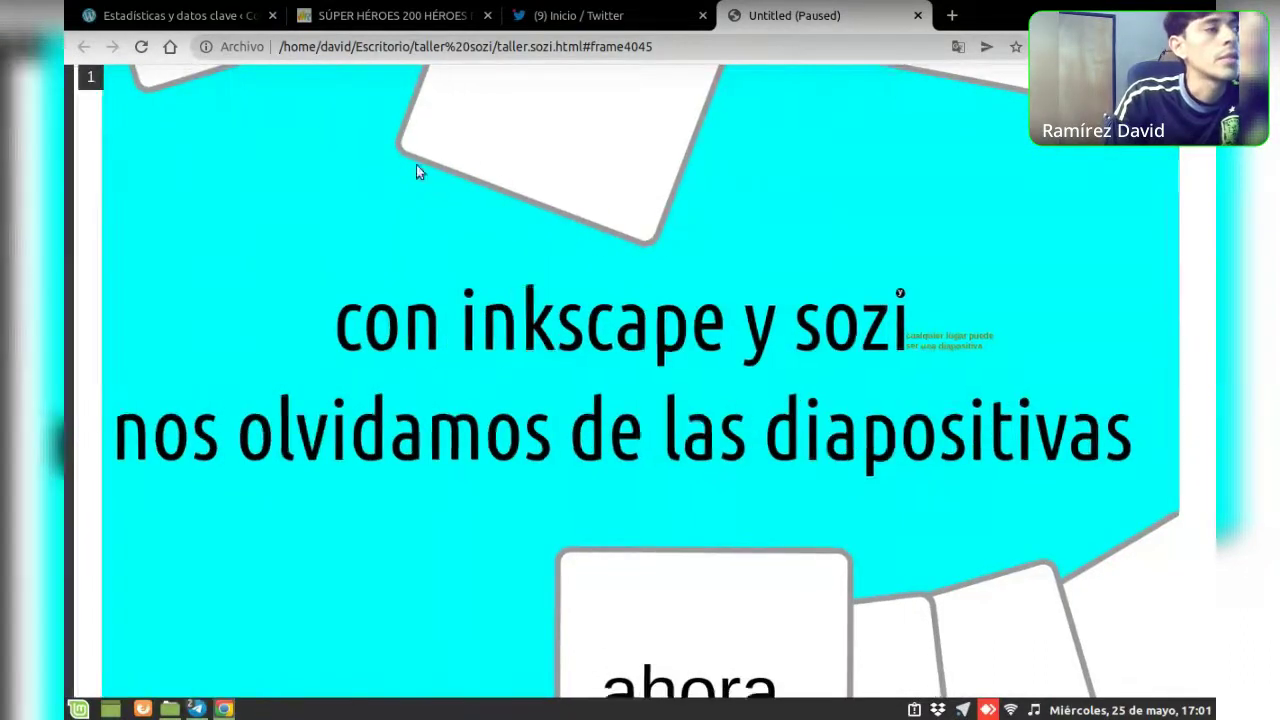
{"action": "key", "text": "Left"}
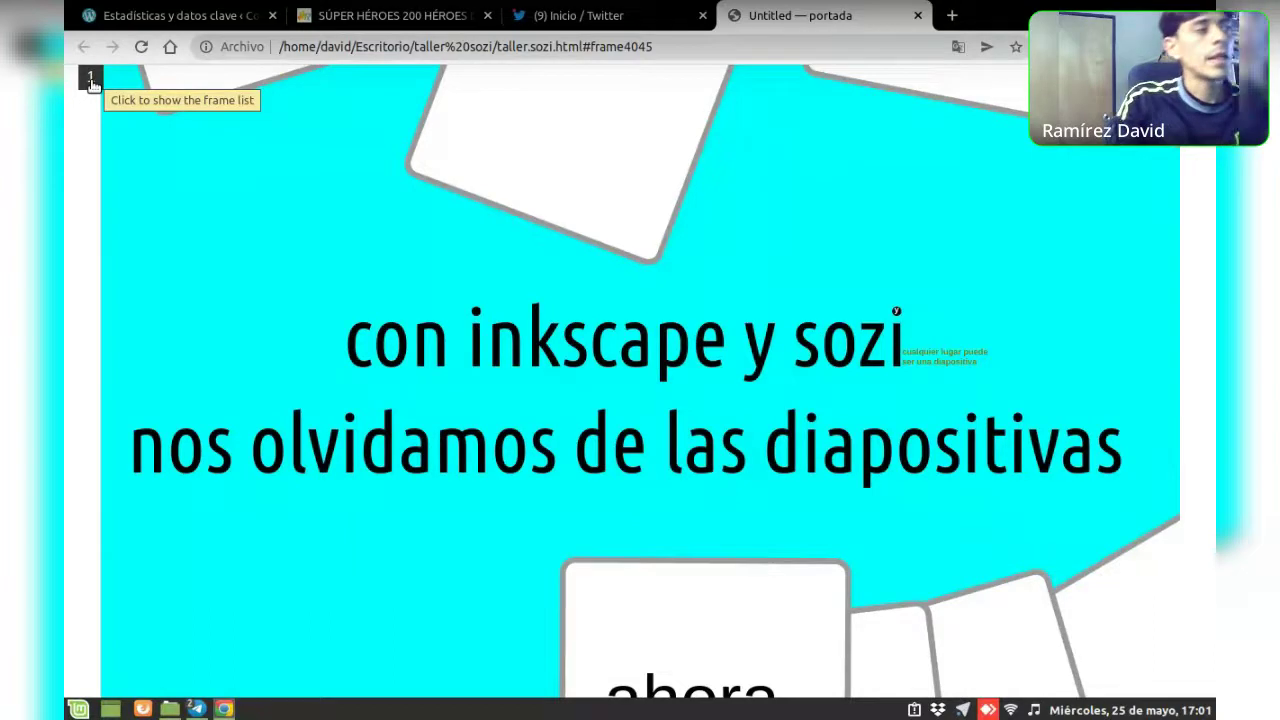
{"action": "left_click", "coordinate": [90, 80]}
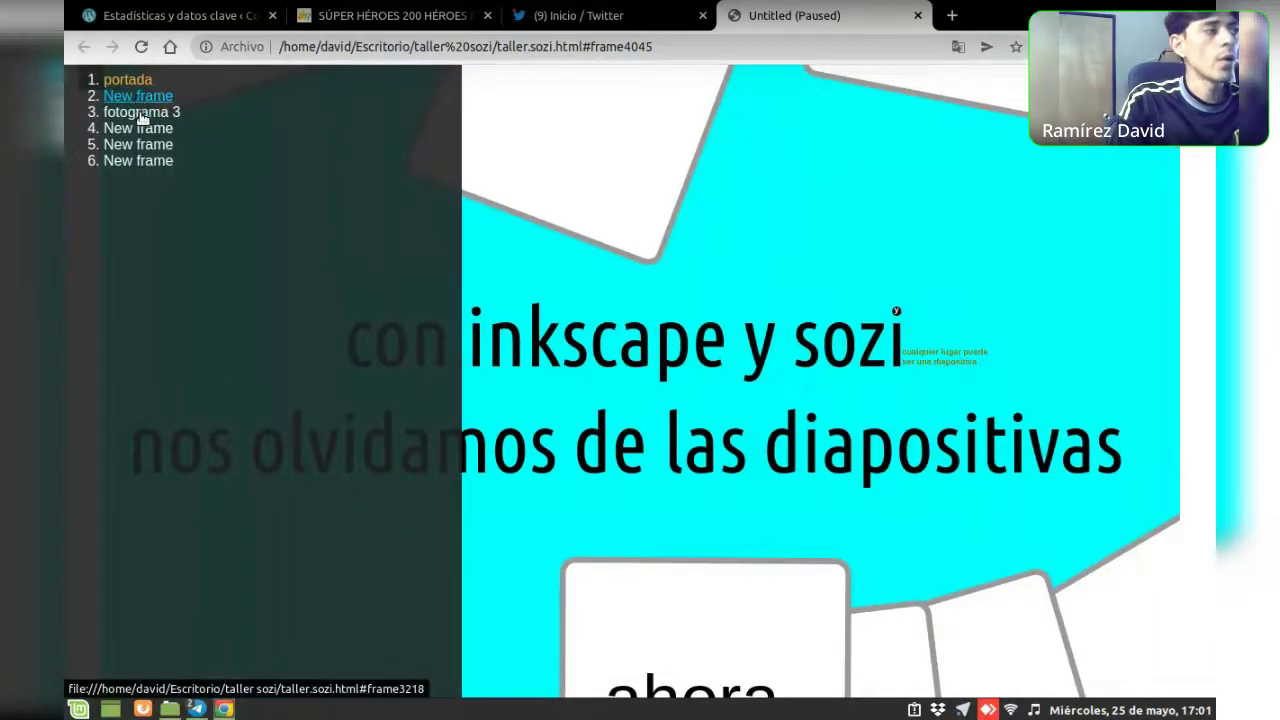
{"action": "left_click", "coordinate": [142, 114]}
{"action": "left_click", "coordinate": [140, 130]}
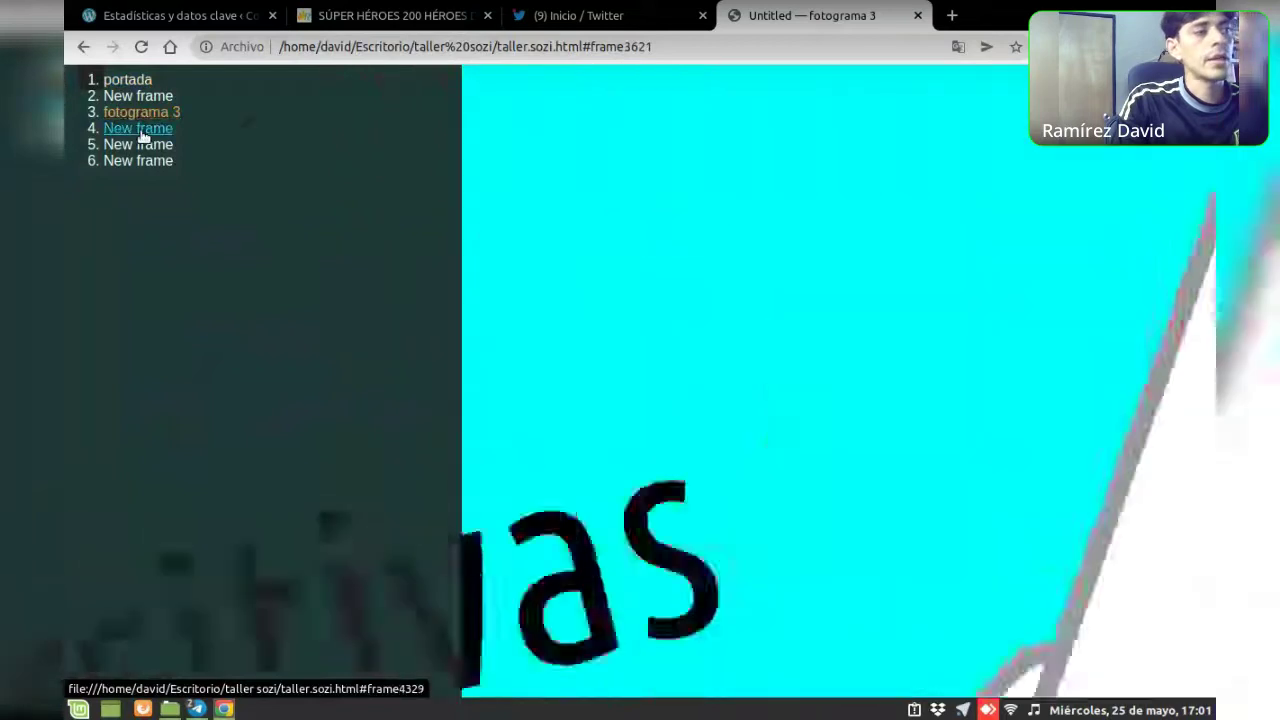
{"action": "left_click", "coordinate": [142, 146]}
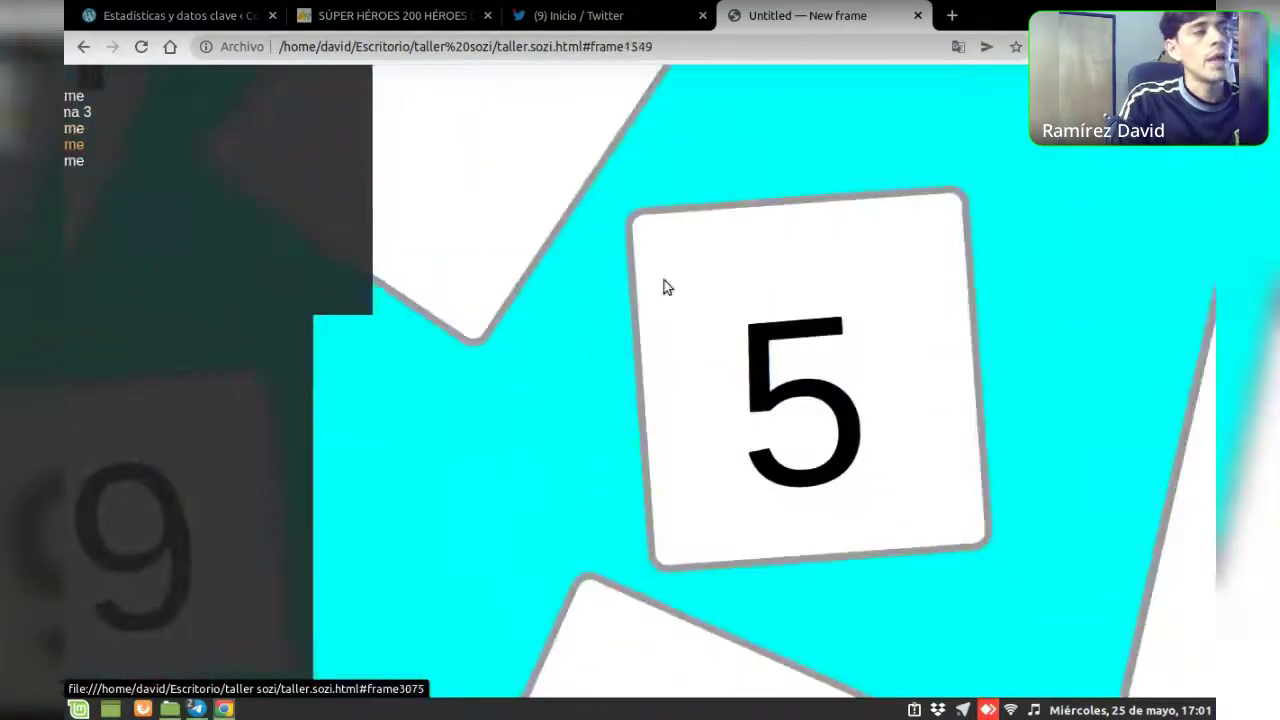
{"action": "left_click", "coordinate": [632, 437]}
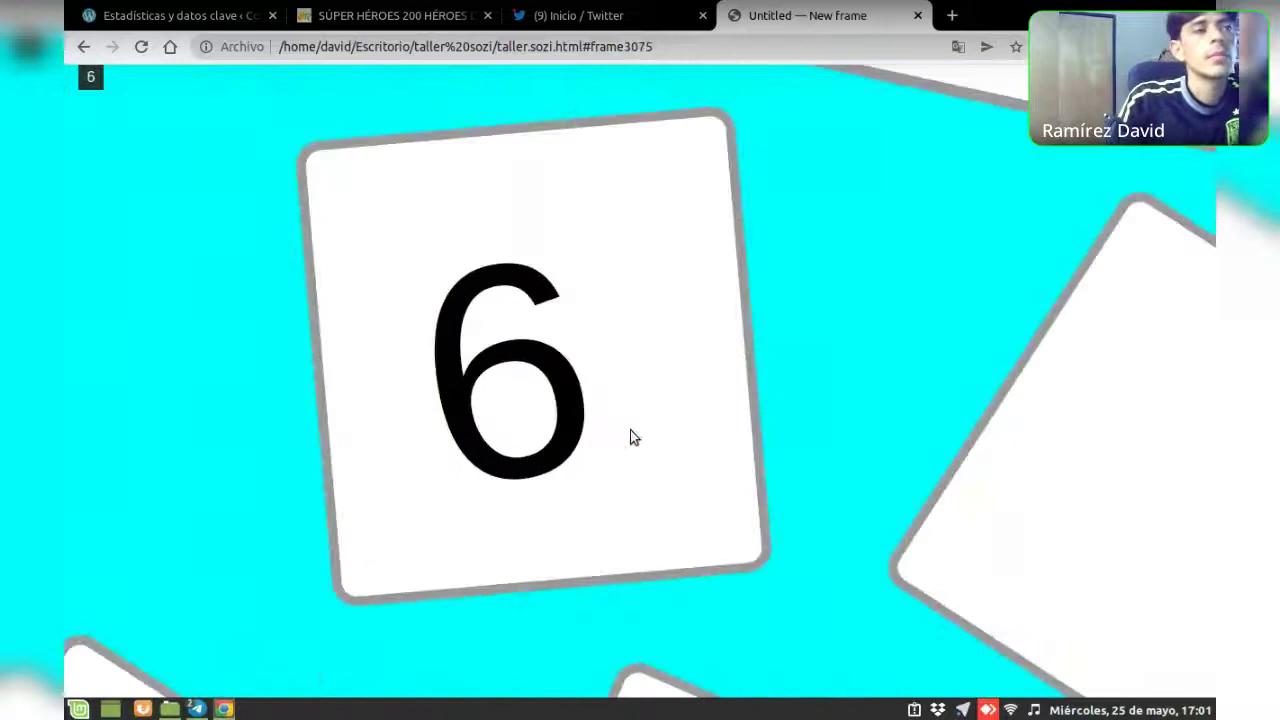
{"action": "left_click", "coordinate": [632, 437]}
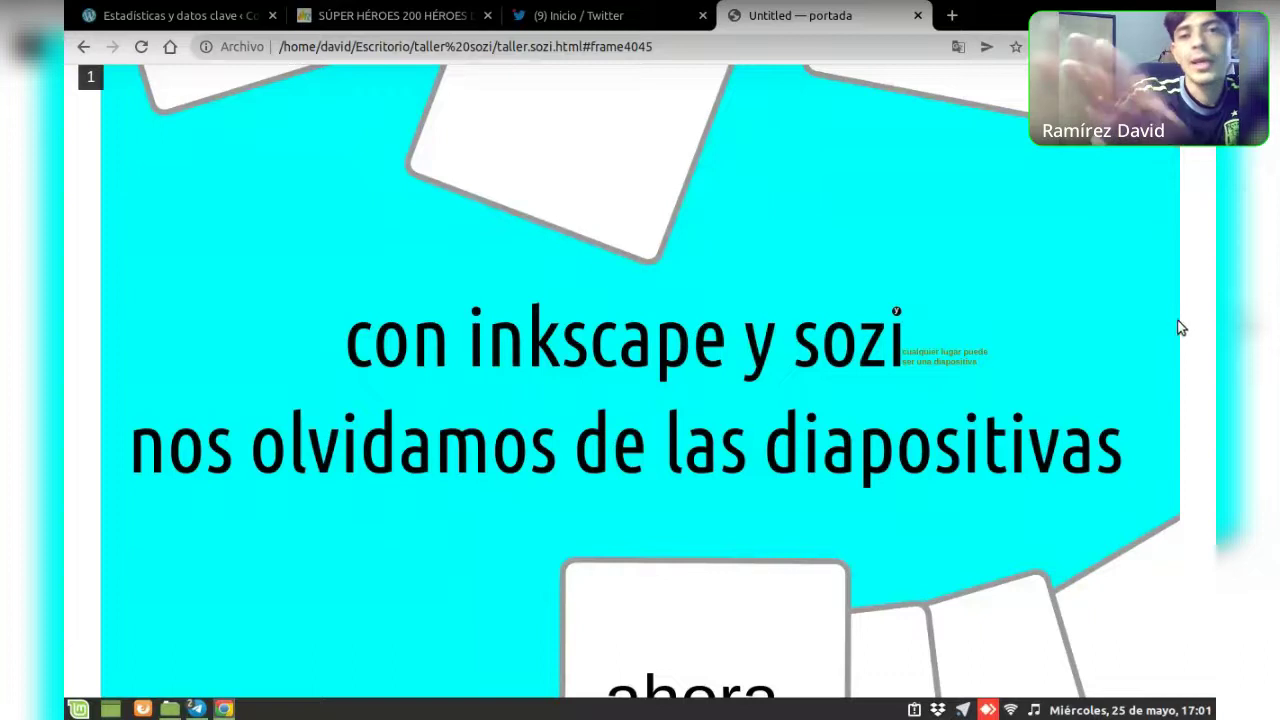
Advance with the Right arrow to the ahora, podemos jugar libremente and next frames
{"action": "key", "text": "Right"}
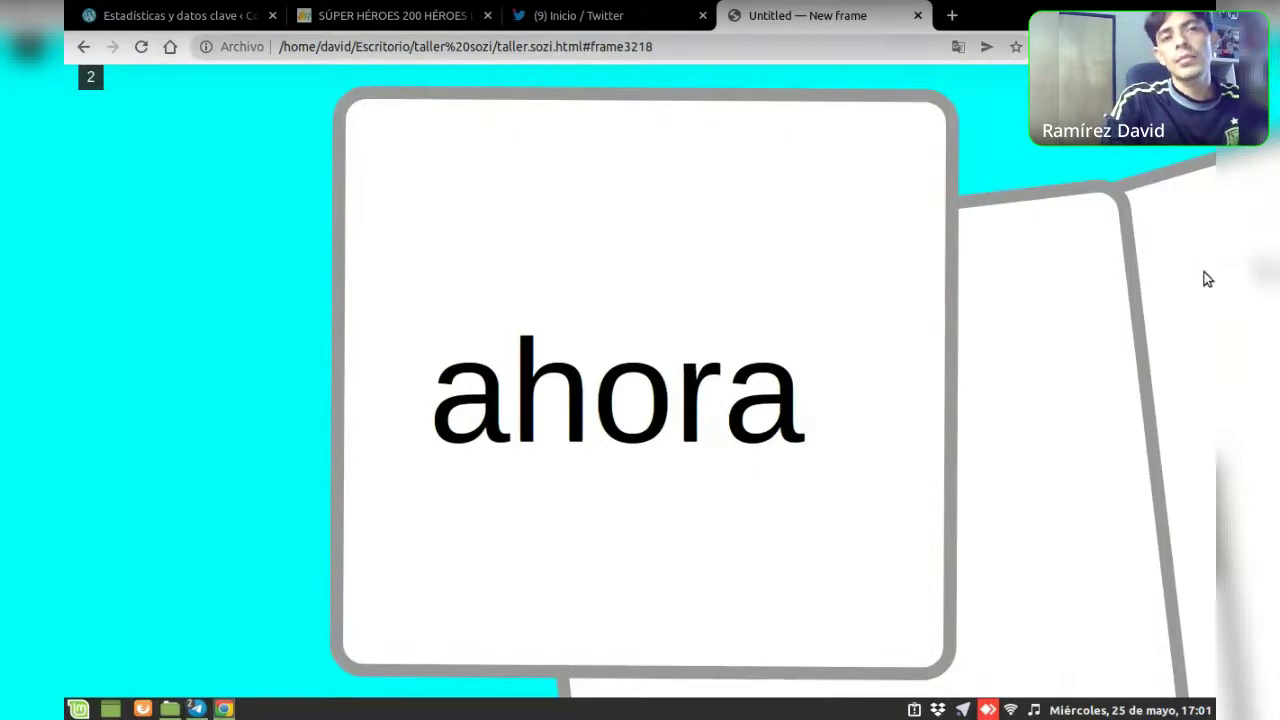
{"action": "key", "text": "Right"}
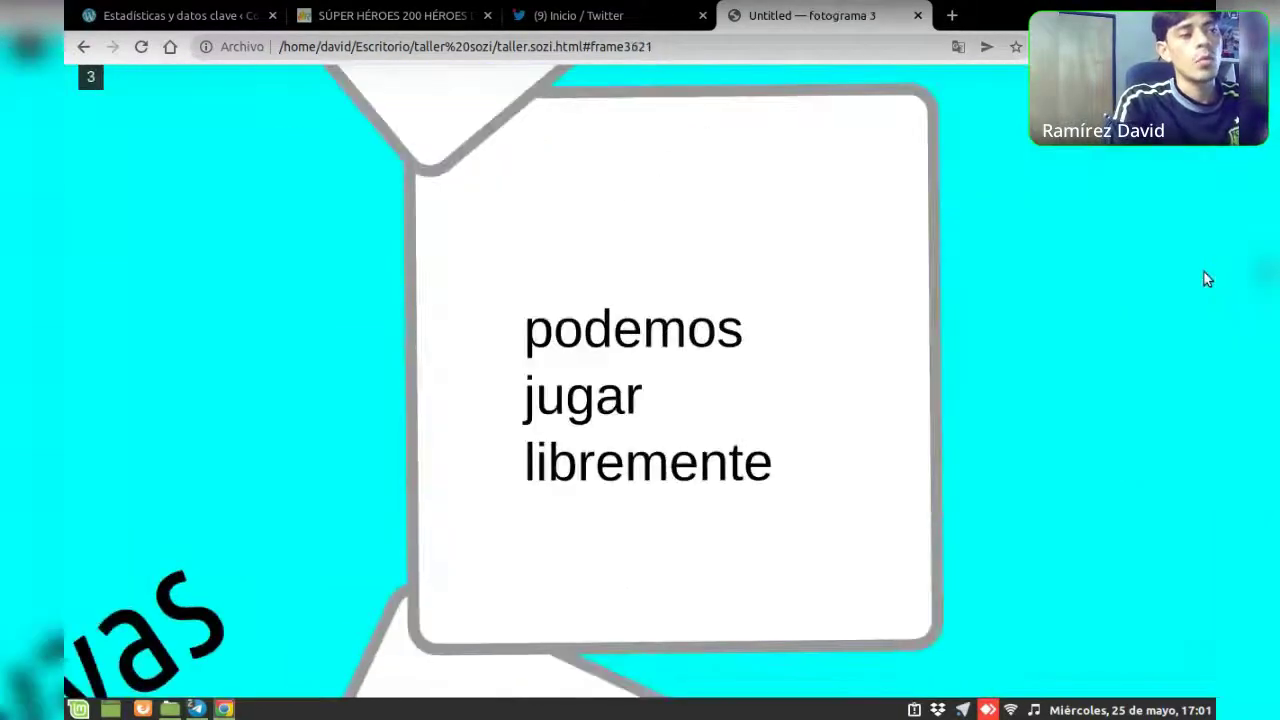
{"action": "key", "text": "Right"}
{"action": "key", "text": "Right"}
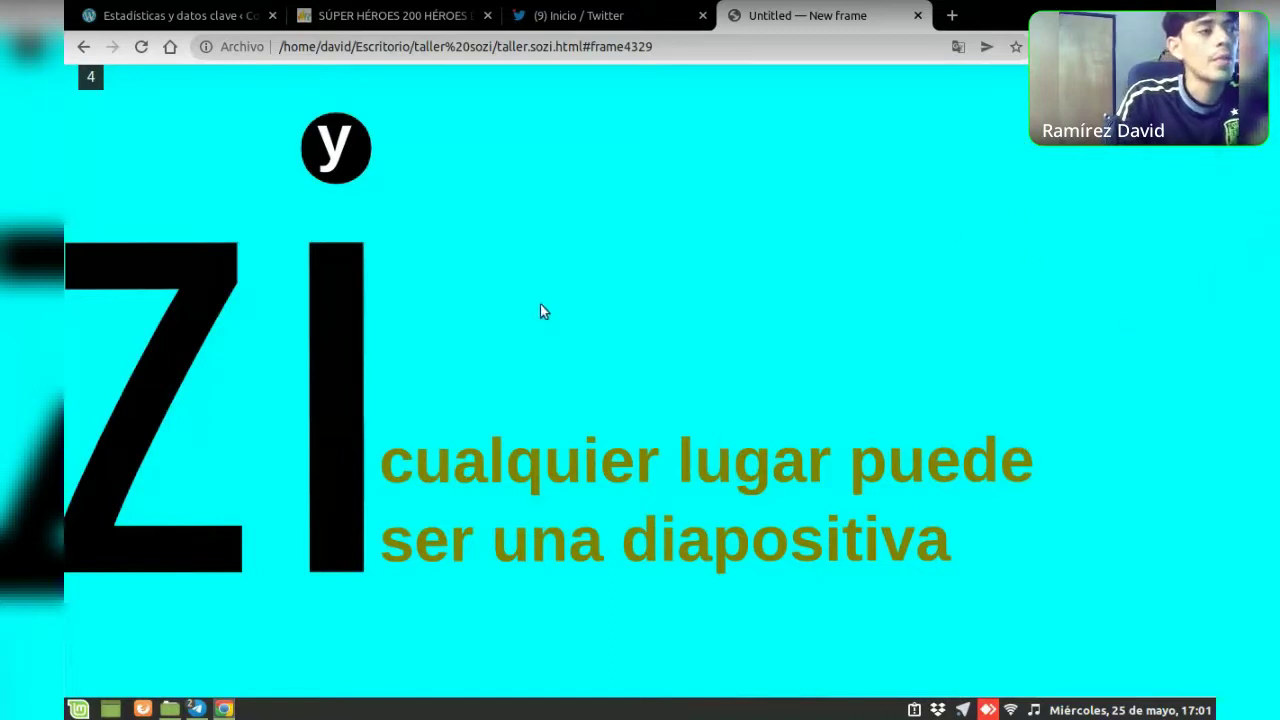
Pan and zoom around frame 4 to show 'y SOZI' and 'cualquier lugar' text
{"action": "mouse_move", "coordinate": [470, 317]}
{"action": "left_mouse_down"}
{"action": "mouse_move", "coordinate": [512, 289]}
{"action": "mouse_move", "coordinate": [645, 265]}
{"action": "mouse_move", "coordinate": [964, 304]}
{"action": "left_mouse_up"}
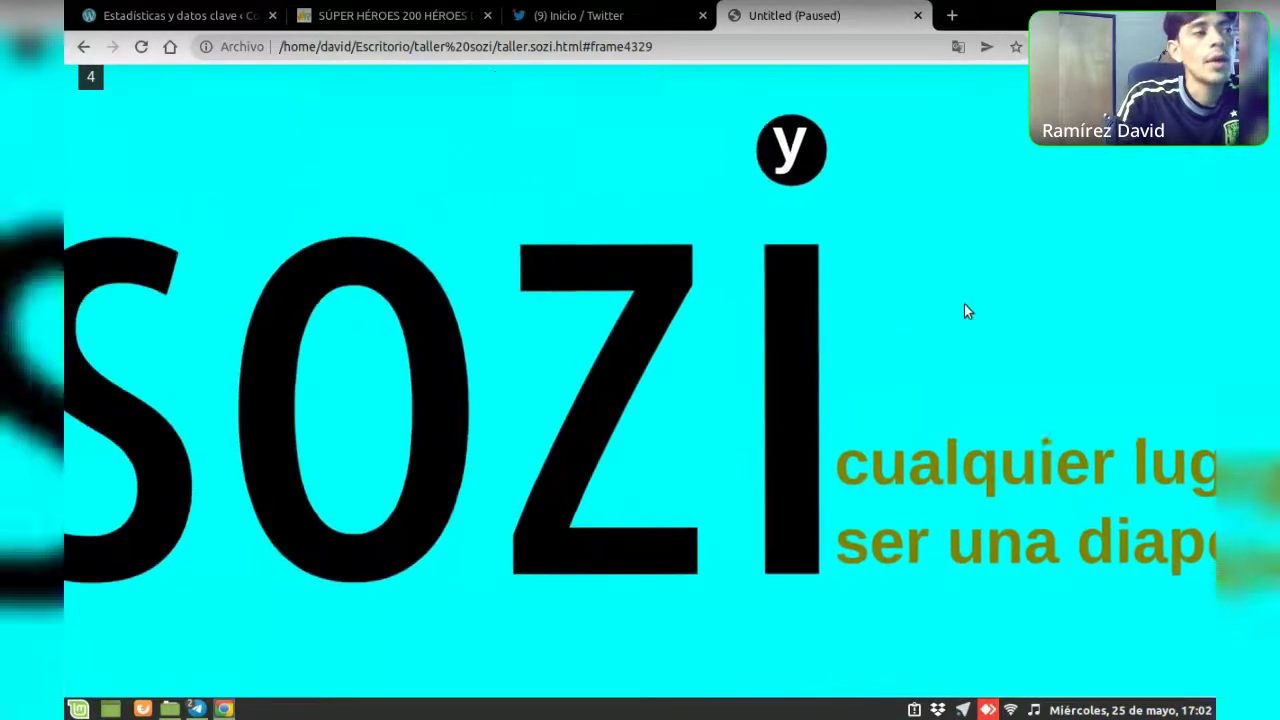
{"action": "mouse_move", "coordinate": [528, 365]}
{"action": "left_mouse_down"}
{"action": "mouse_move", "coordinate": [835, 335]}
{"action": "mouse_move", "coordinate": [811, 338]}
{"action": "left_mouse_up"}
{"action": "mouse_move", "coordinate": [726, 333]}
{"action": "left_mouse_down"}
{"action": "mouse_move", "coordinate": [917, 329]}
{"action": "mouse_move", "coordinate": [612, 312]}
{"action": "left_mouse_up"}
{"action": "mouse_move", "coordinate": [692, 254]}
{"action": "left_mouse_down"}
{"action": "mouse_move", "coordinate": [551, 340]}
{"action": "mouse_move", "coordinate": [469, 277]}
{"action": "left_mouse_up"}
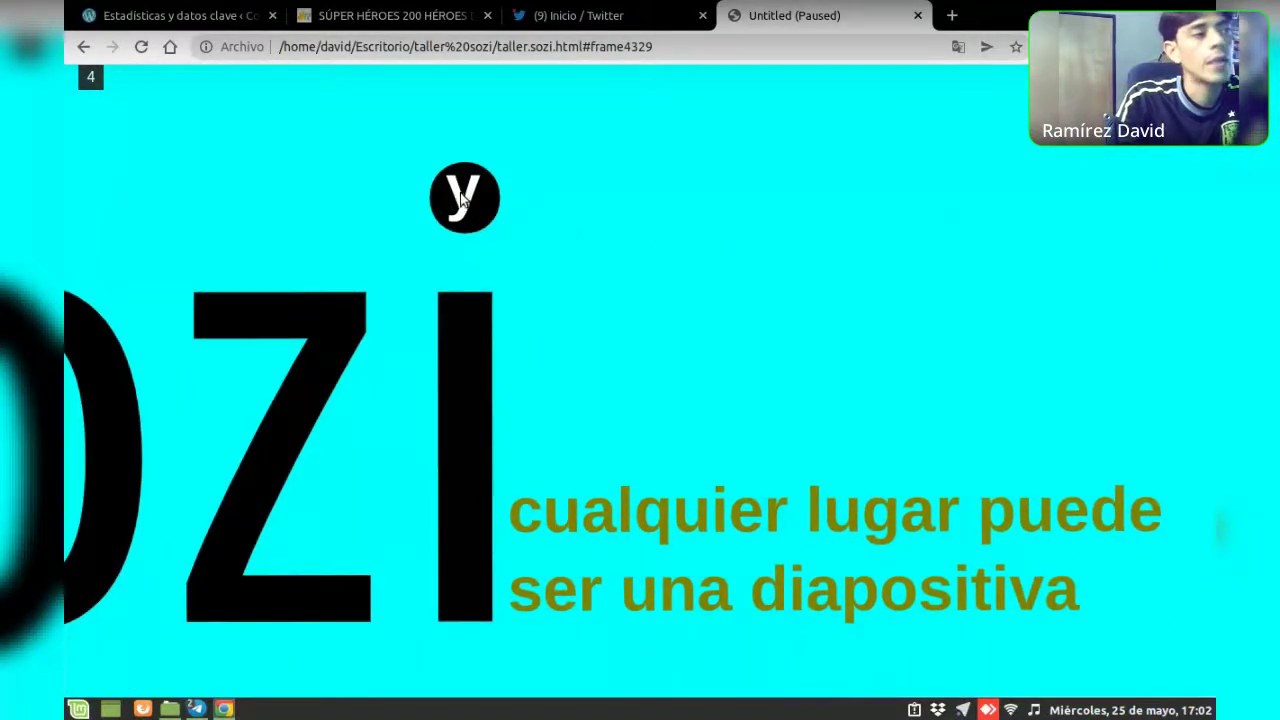
{"action": "left_click_drag", "start_coordinate": [456, 207], "coordinate": [462, 262]}
{"action": "scroll", "coordinate": [470, 236], "scroll_direction": "up", "scroll_amount": 3}
{"action": "scroll", "coordinate": [483, 244], "scroll_direction": "up", "scroll_amount": 5}
{"action": "scroll", "coordinate": [478, 240], "scroll_direction": "up", "scroll_amount": 4}
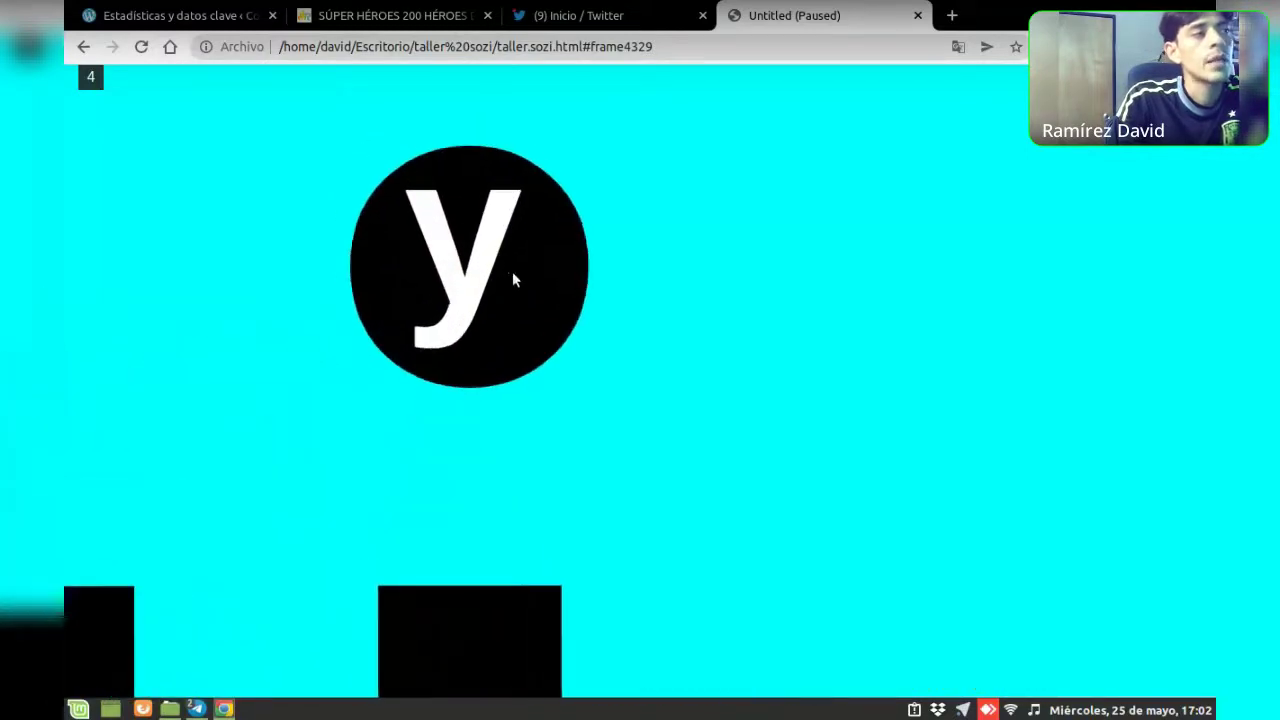
{"action": "scroll", "coordinate": [520, 268], "scroll_direction": "up", "scroll_amount": 2}
{"action": "scroll", "coordinate": [550, 290], "scroll_direction": "up", "scroll_amount": 1}
{"action": "scroll", "coordinate": [573, 320], "scroll_direction": "up", "scroll_amount": 2}
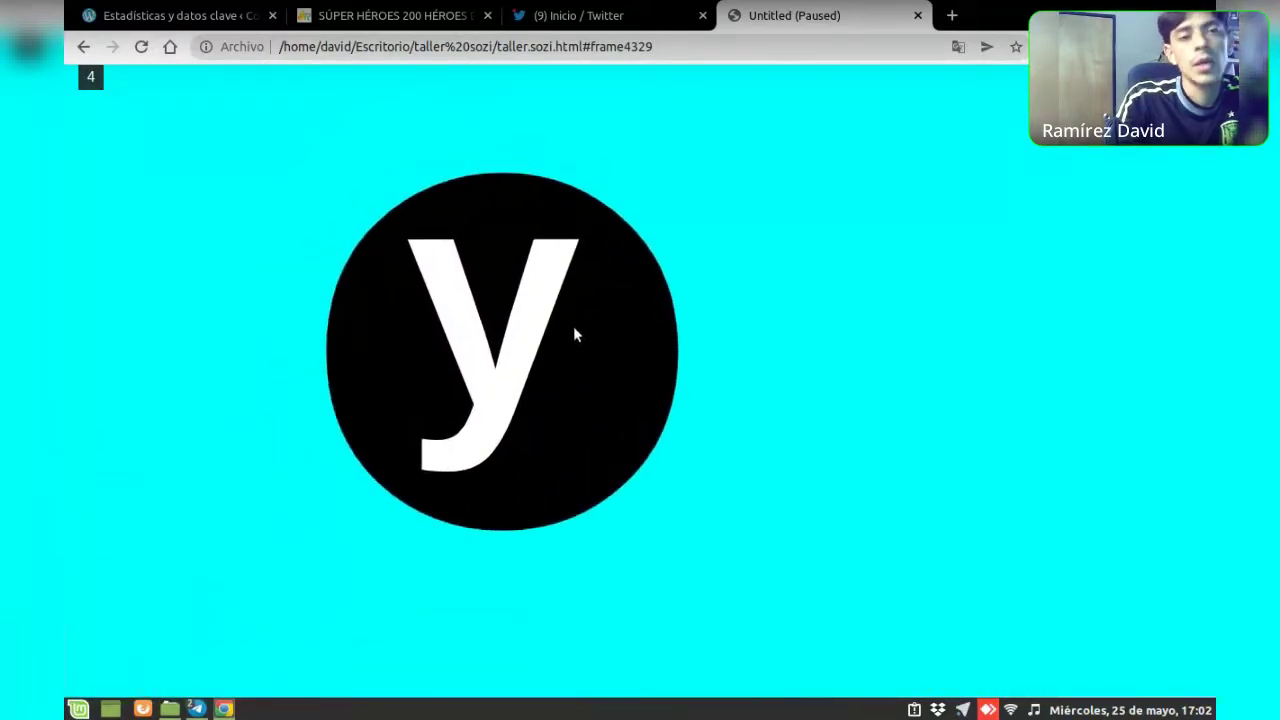
Advance through frames 5 and 6 back to the portada frame
{"action": "left_click", "coordinate": [574, 329]}
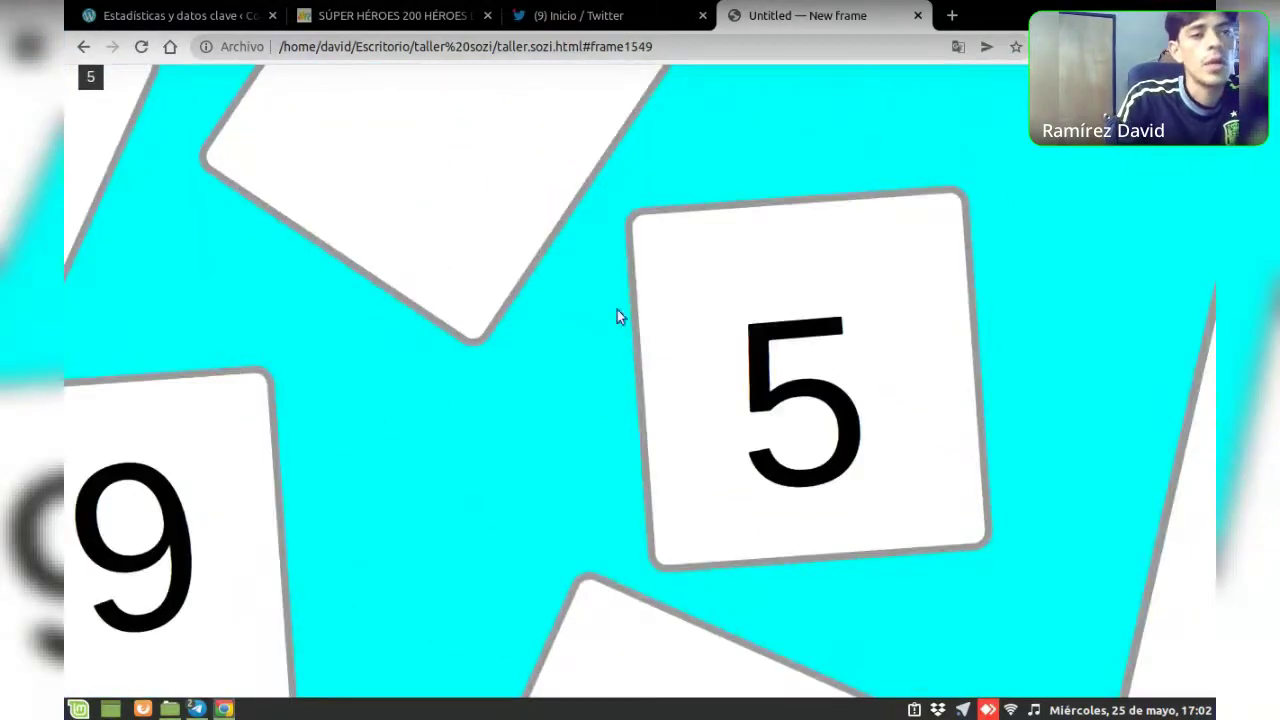
{"action": "left_click", "coordinate": [847, 352]}
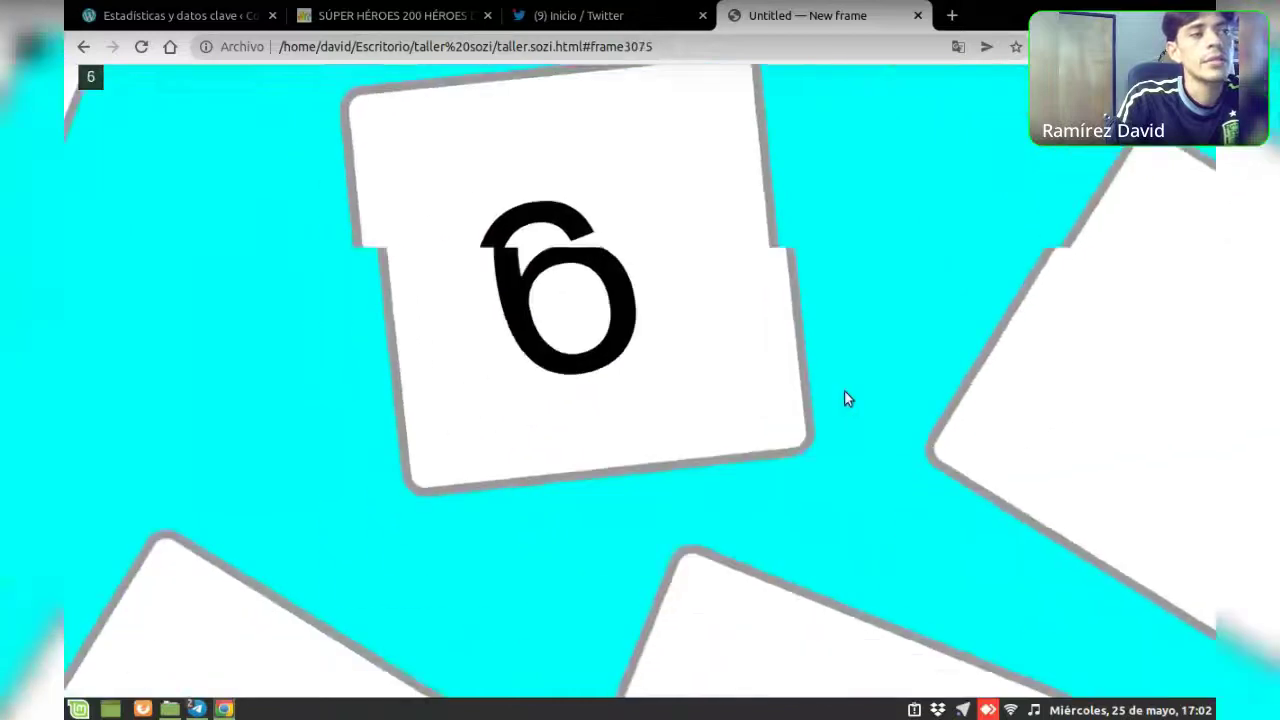
{"action": "left_click", "coordinate": [844, 399]}
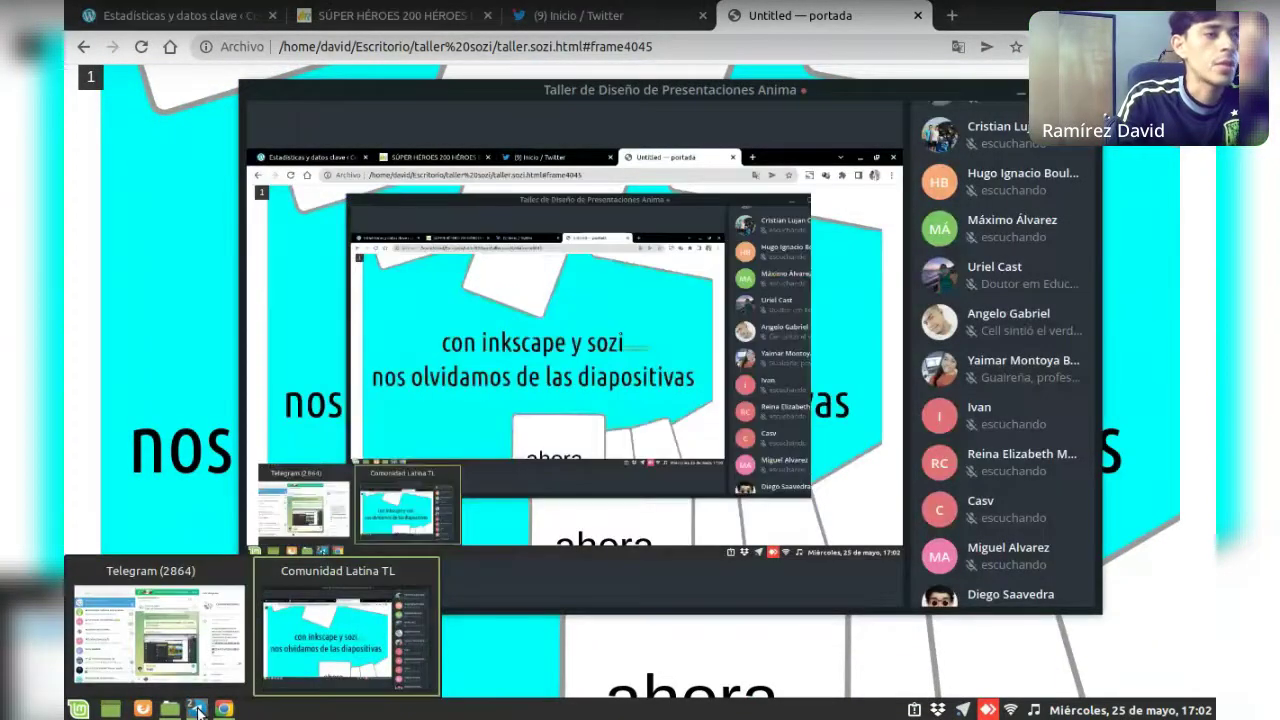
Stop screen sharing in the call via Compartir pantalla > DEJAR DE COMPARTIR
{"action": "left_click", "coordinate": [350, 650]}
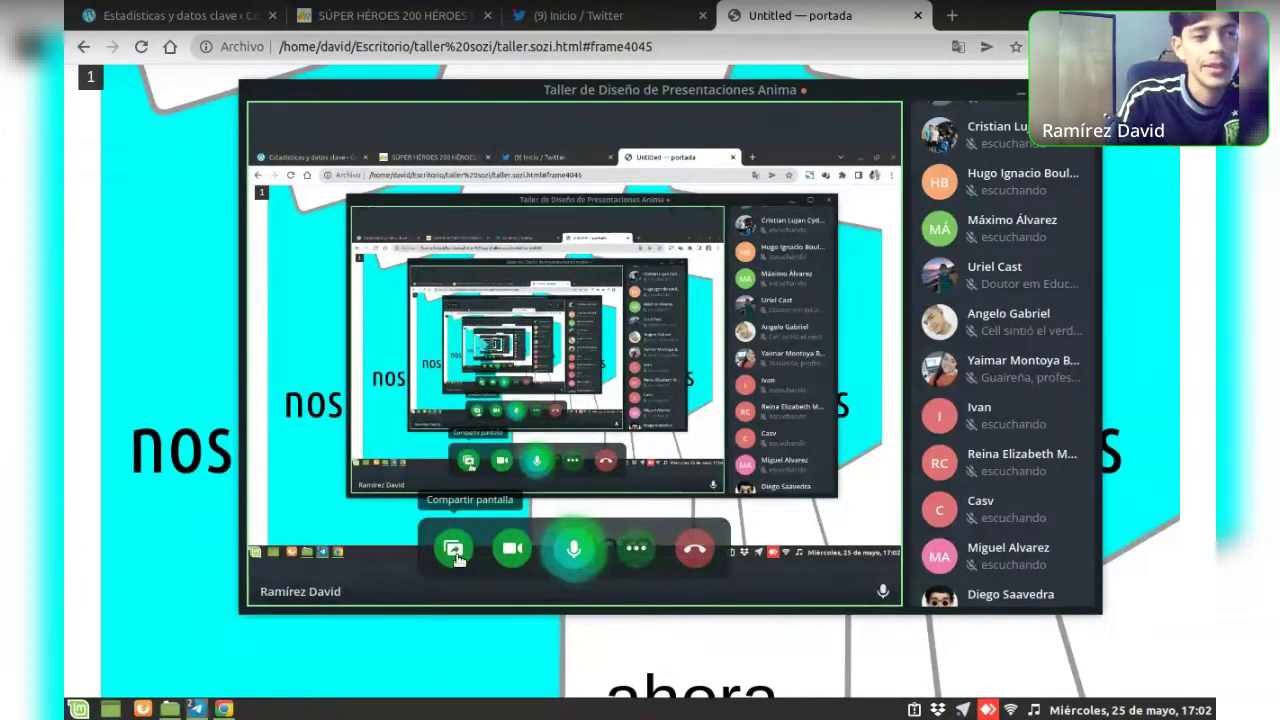
{"action": "scroll", "coordinate": [1007, 309], "scroll_direction": "down", "scroll_amount": 5}
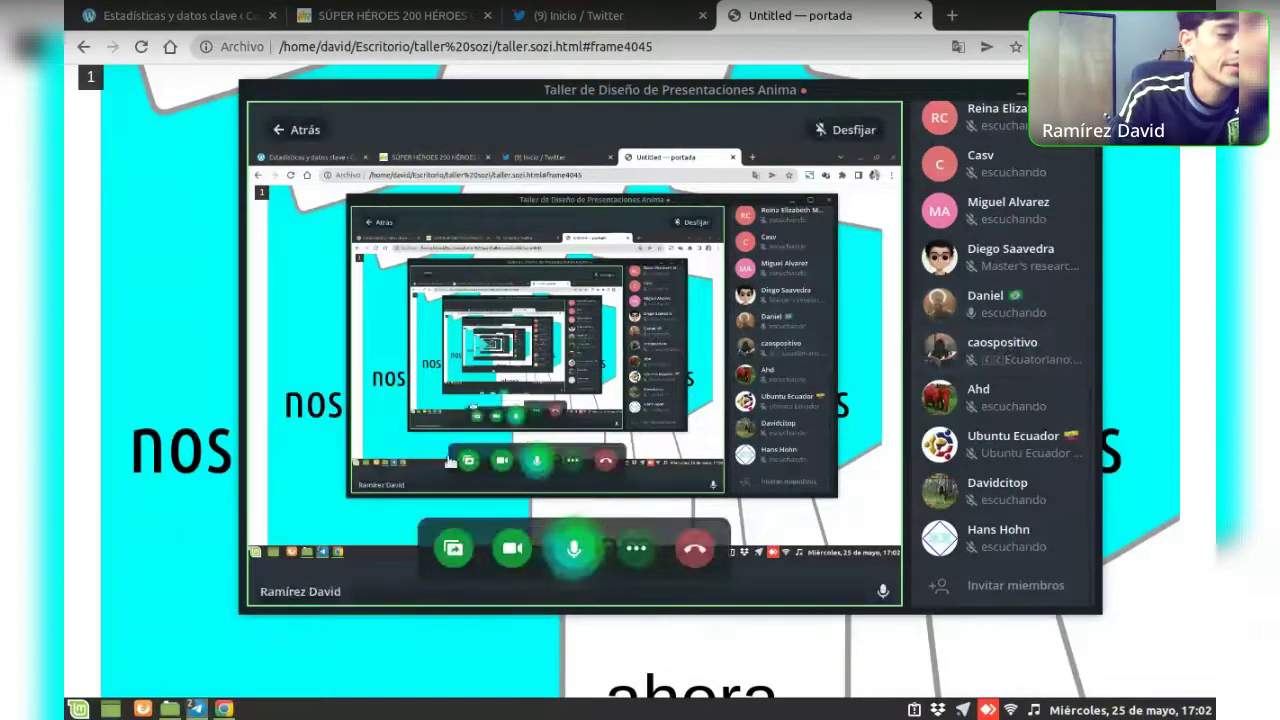
{"action": "mouse_move", "coordinate": [512, 549]}
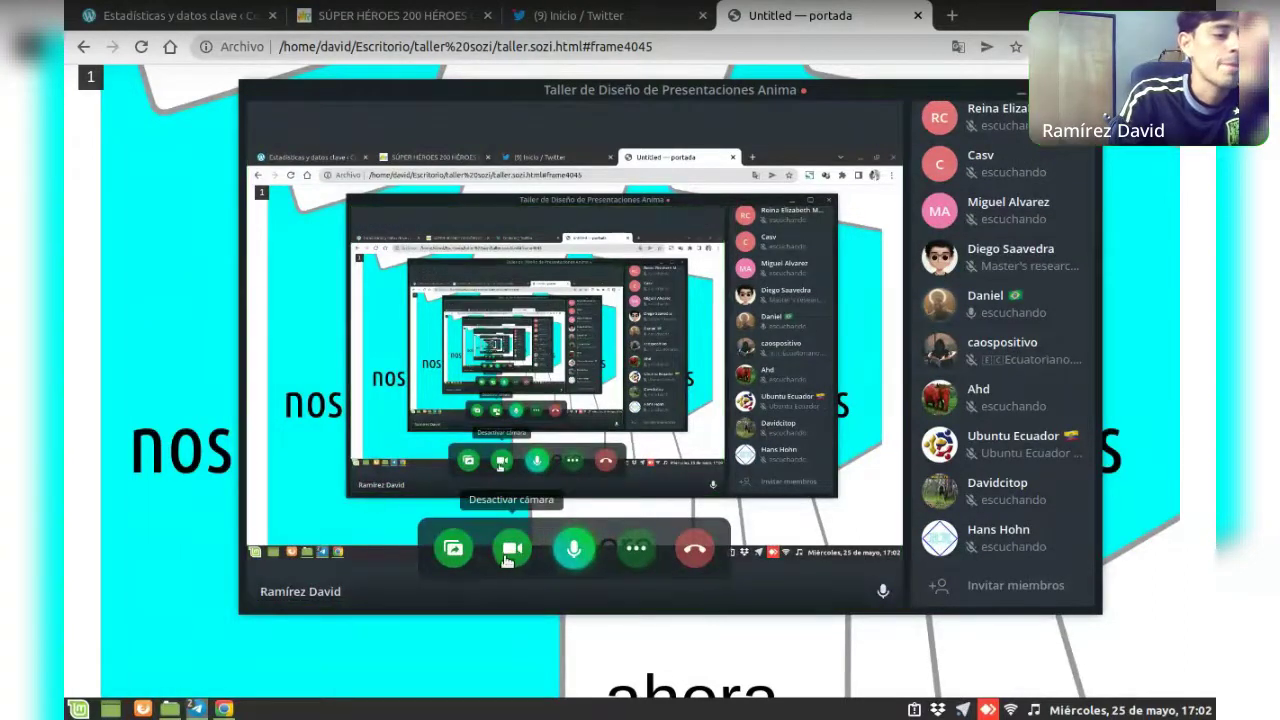
{"action": "left_click", "coordinate": [455, 550]}
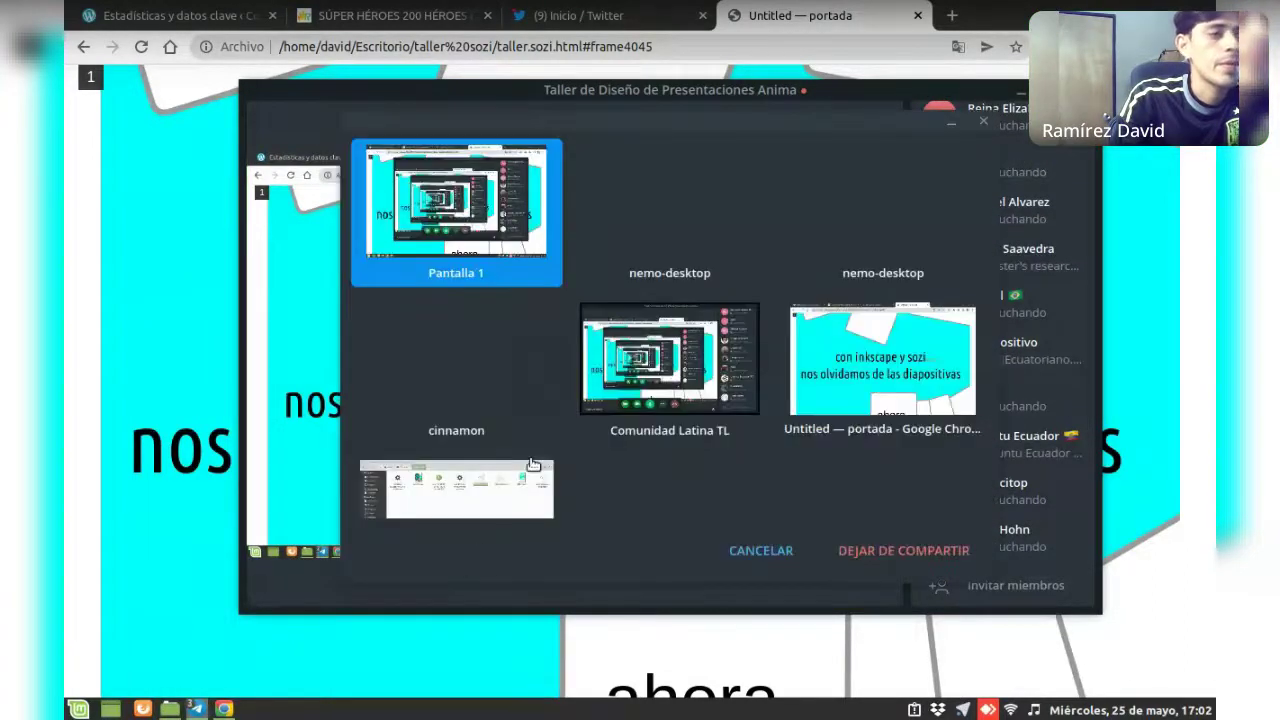
{"action": "left_click", "coordinate": [865, 551]}
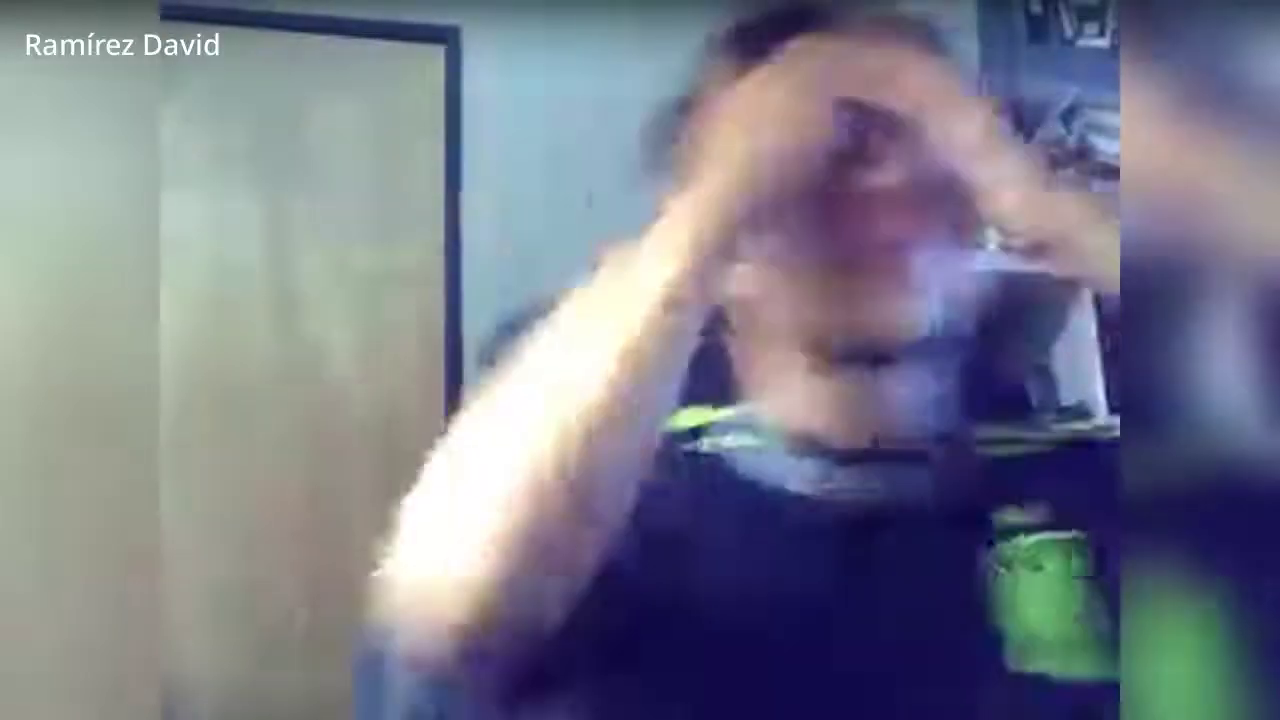